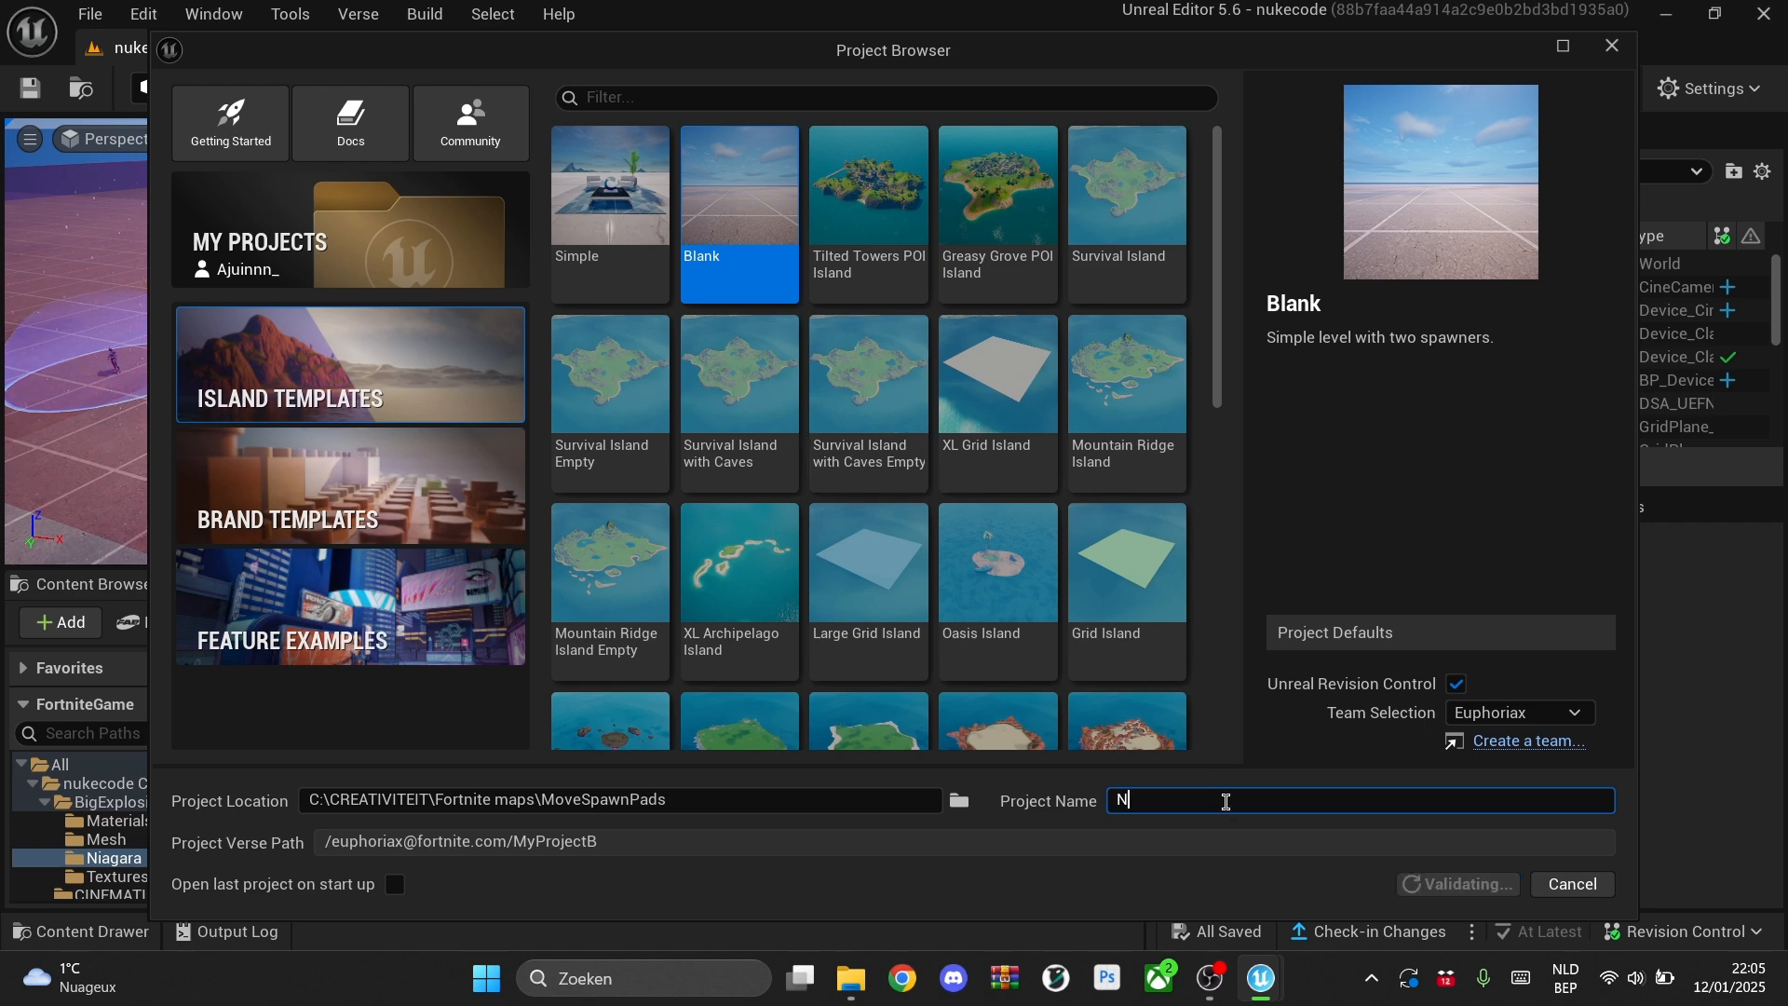
Step: Name the new Blank island project NUKETUT and create it
type("UKETU")
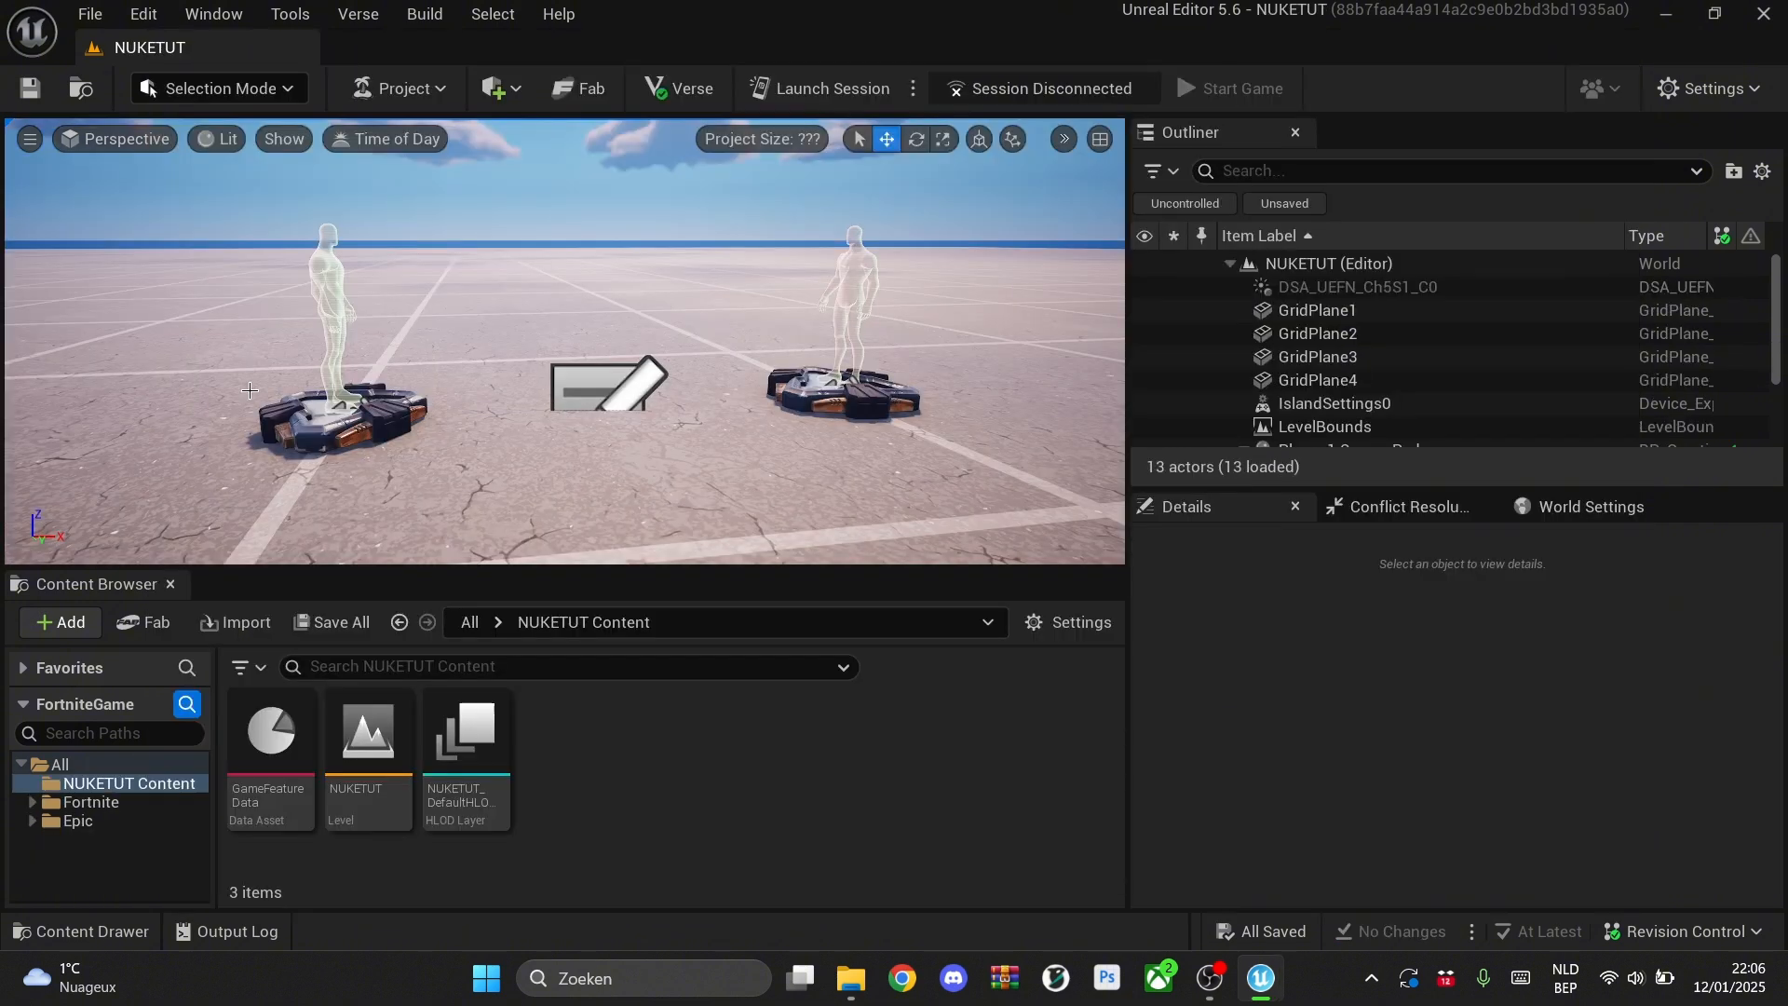
Step: Open the NukeNiagara_Euphoriax project from its .uefnproject file in the MoveSpawnPads folder
left_click(89, 15)
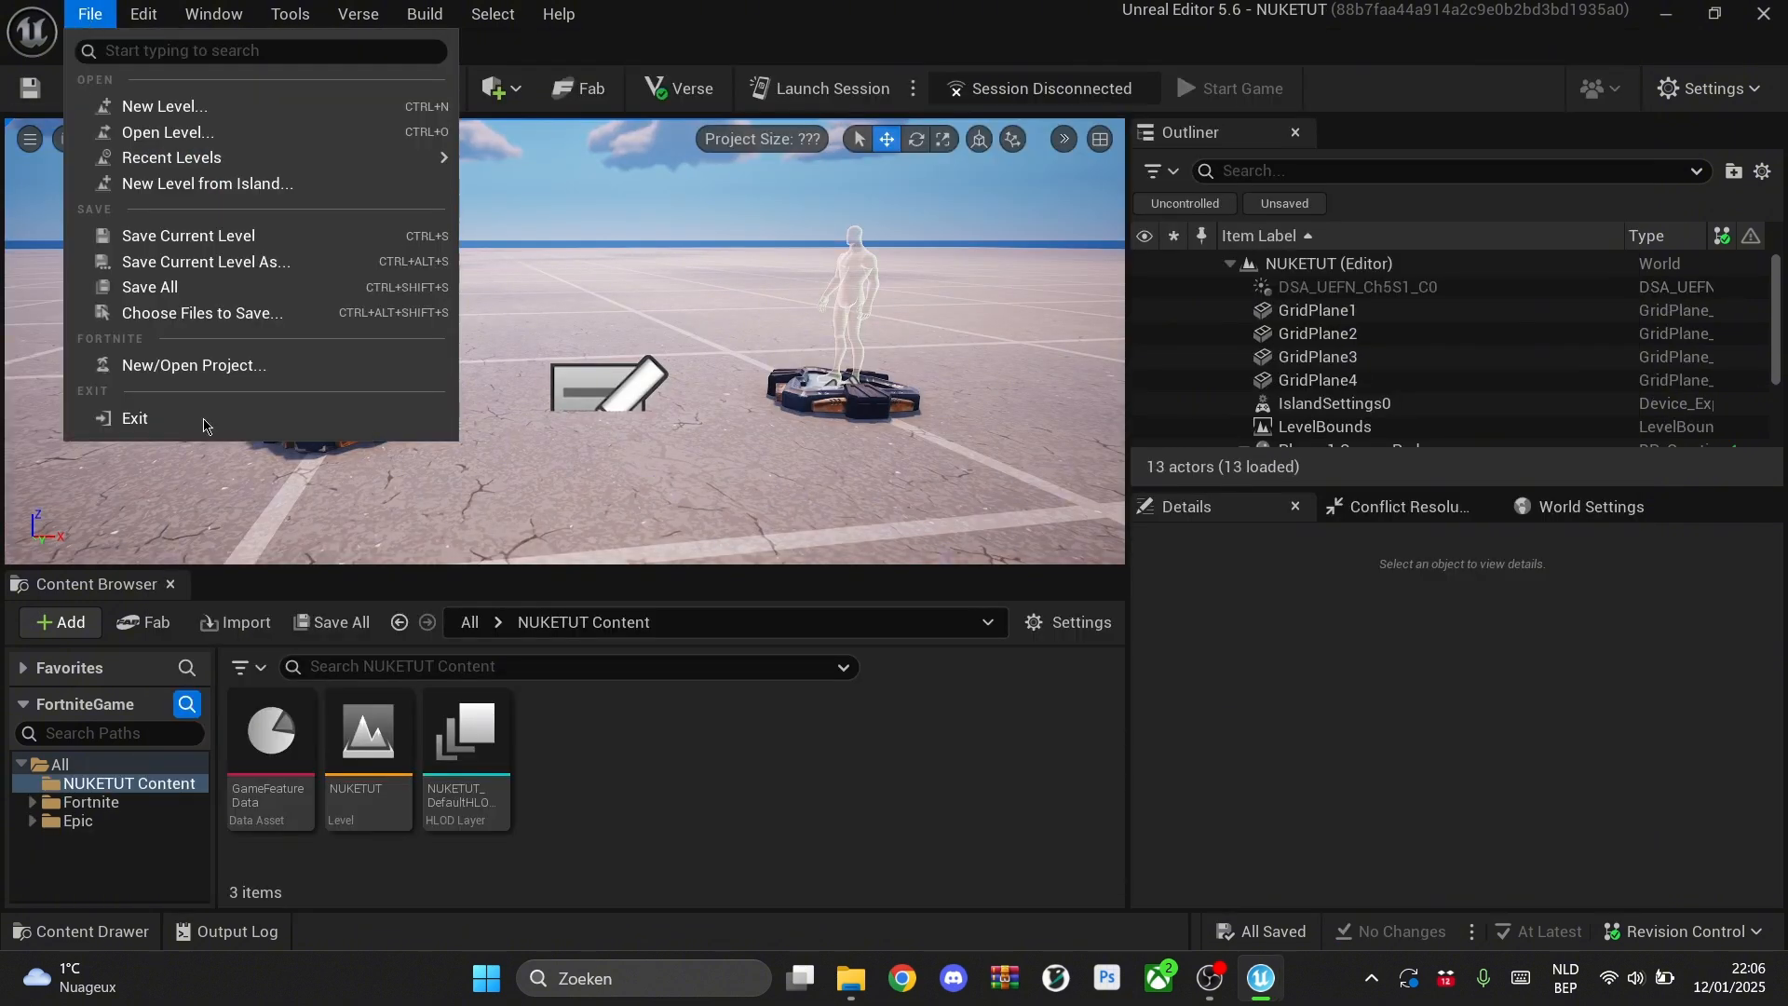
left_click(189, 367)
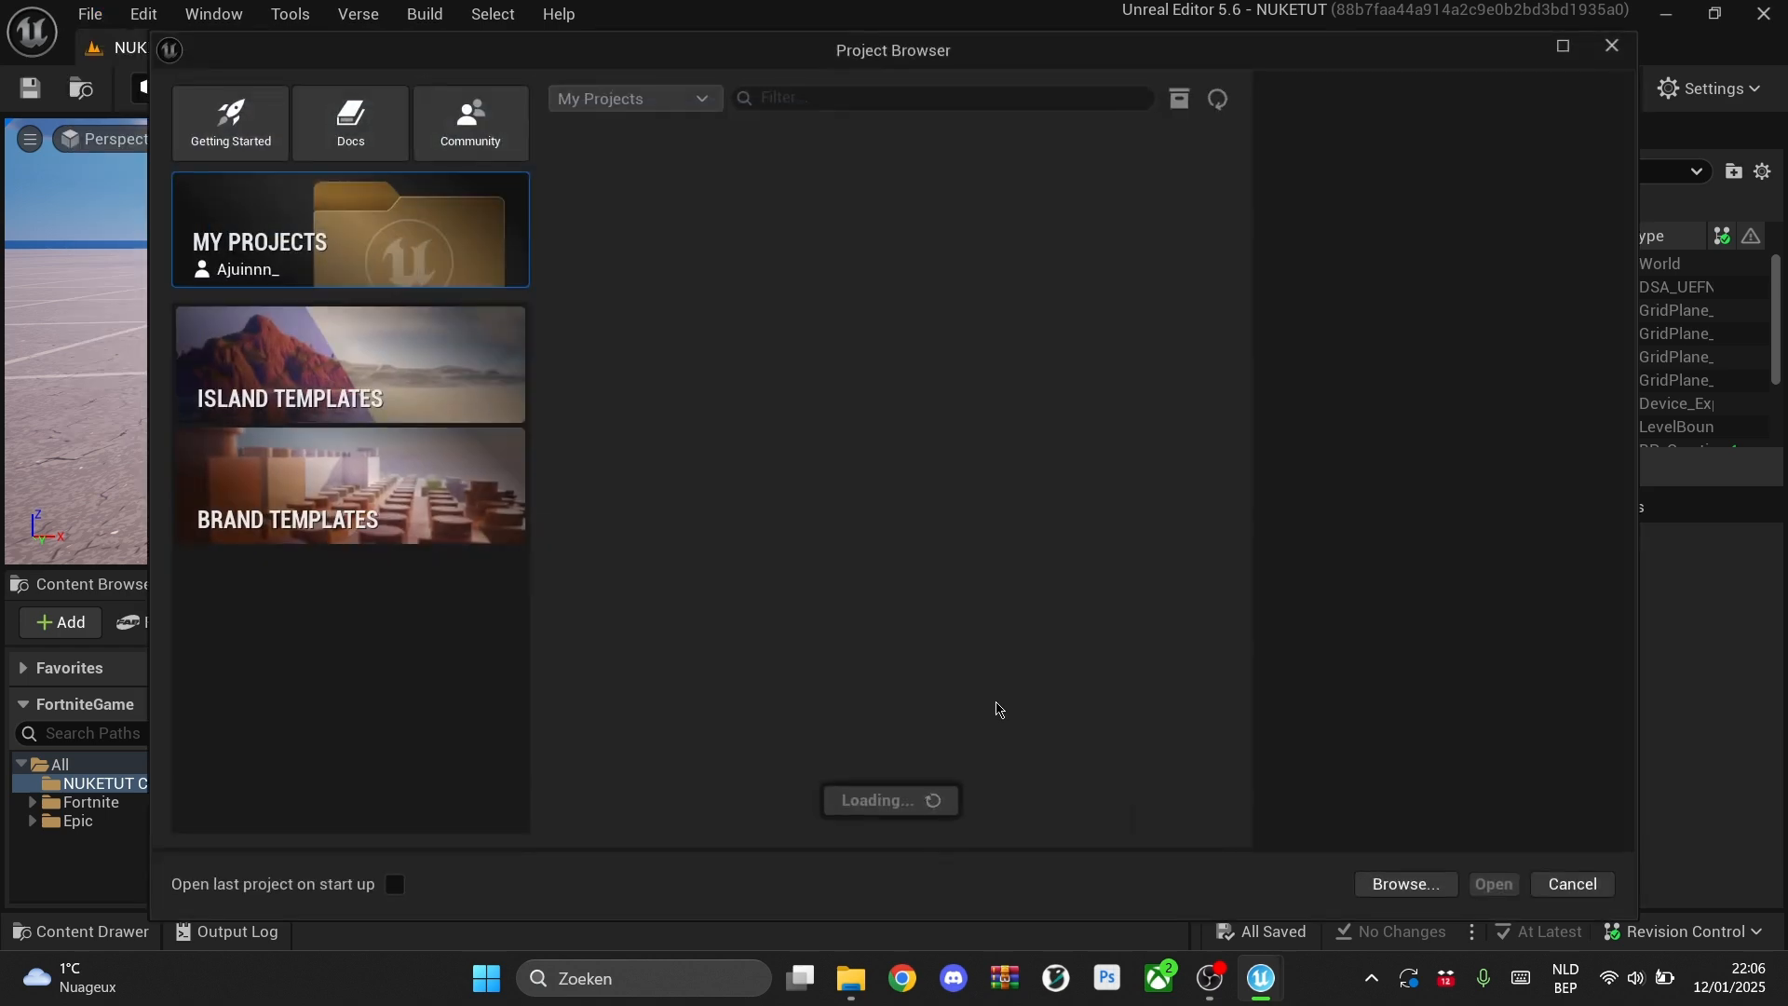
left_click(1404, 884)
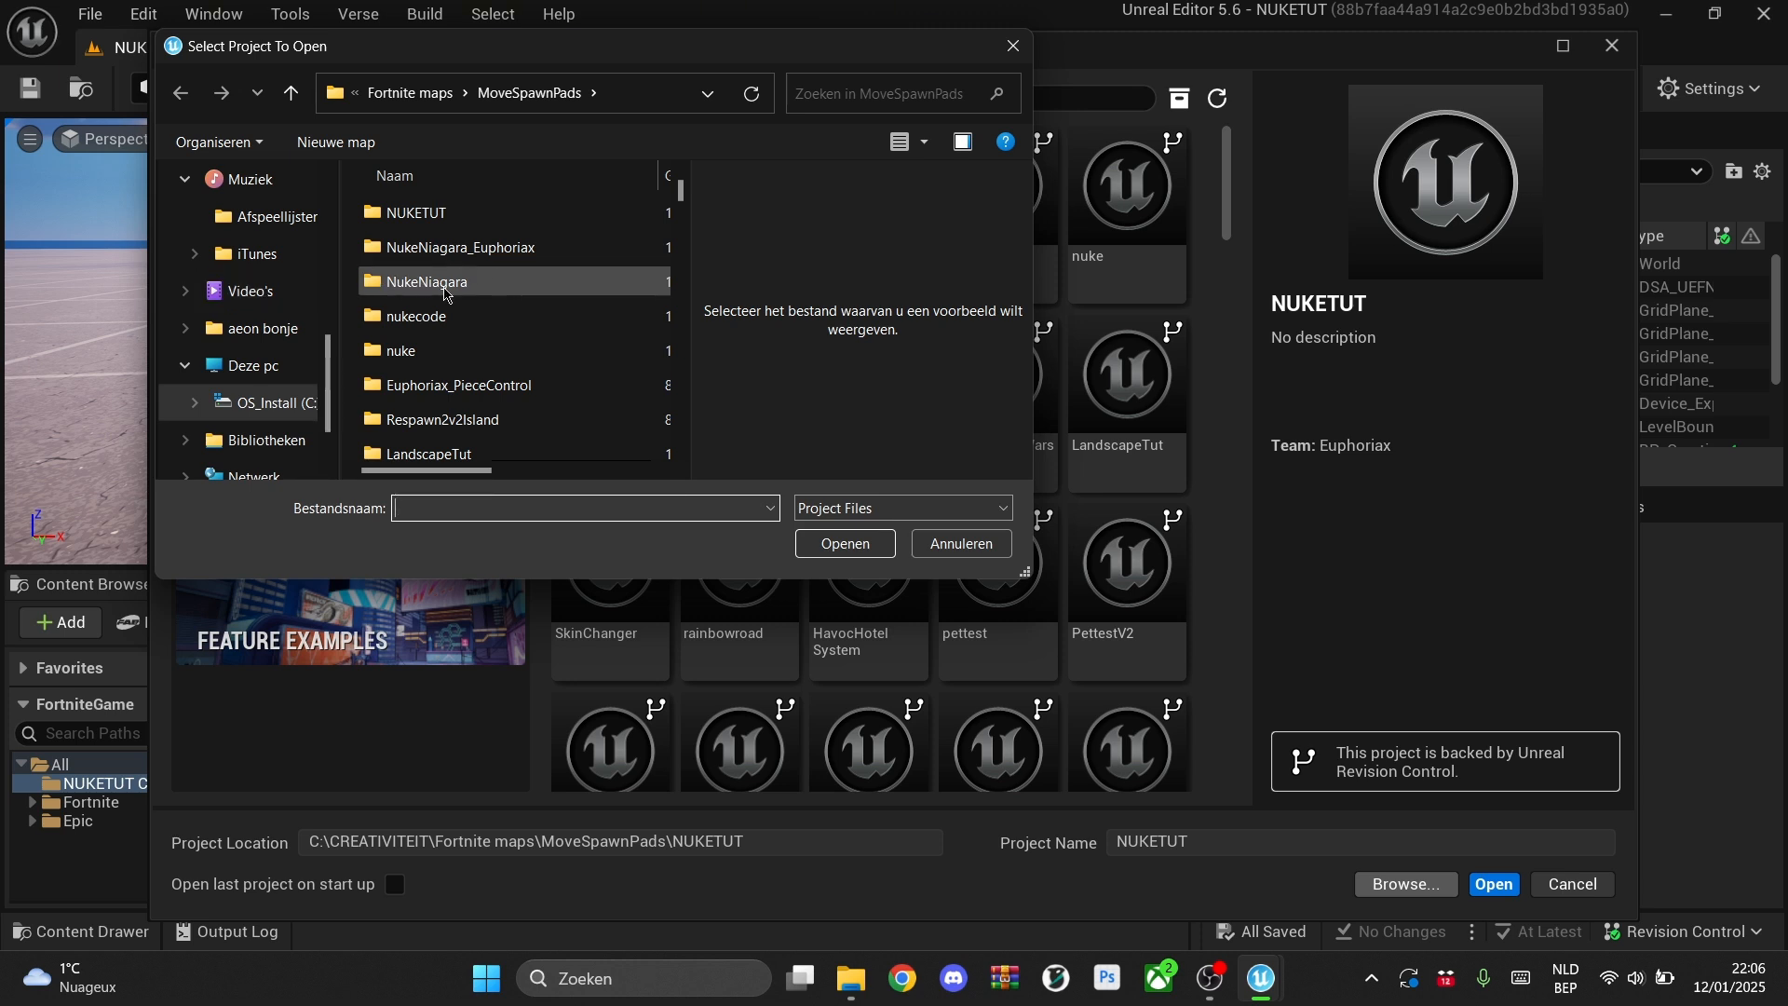
double_click(447, 249)
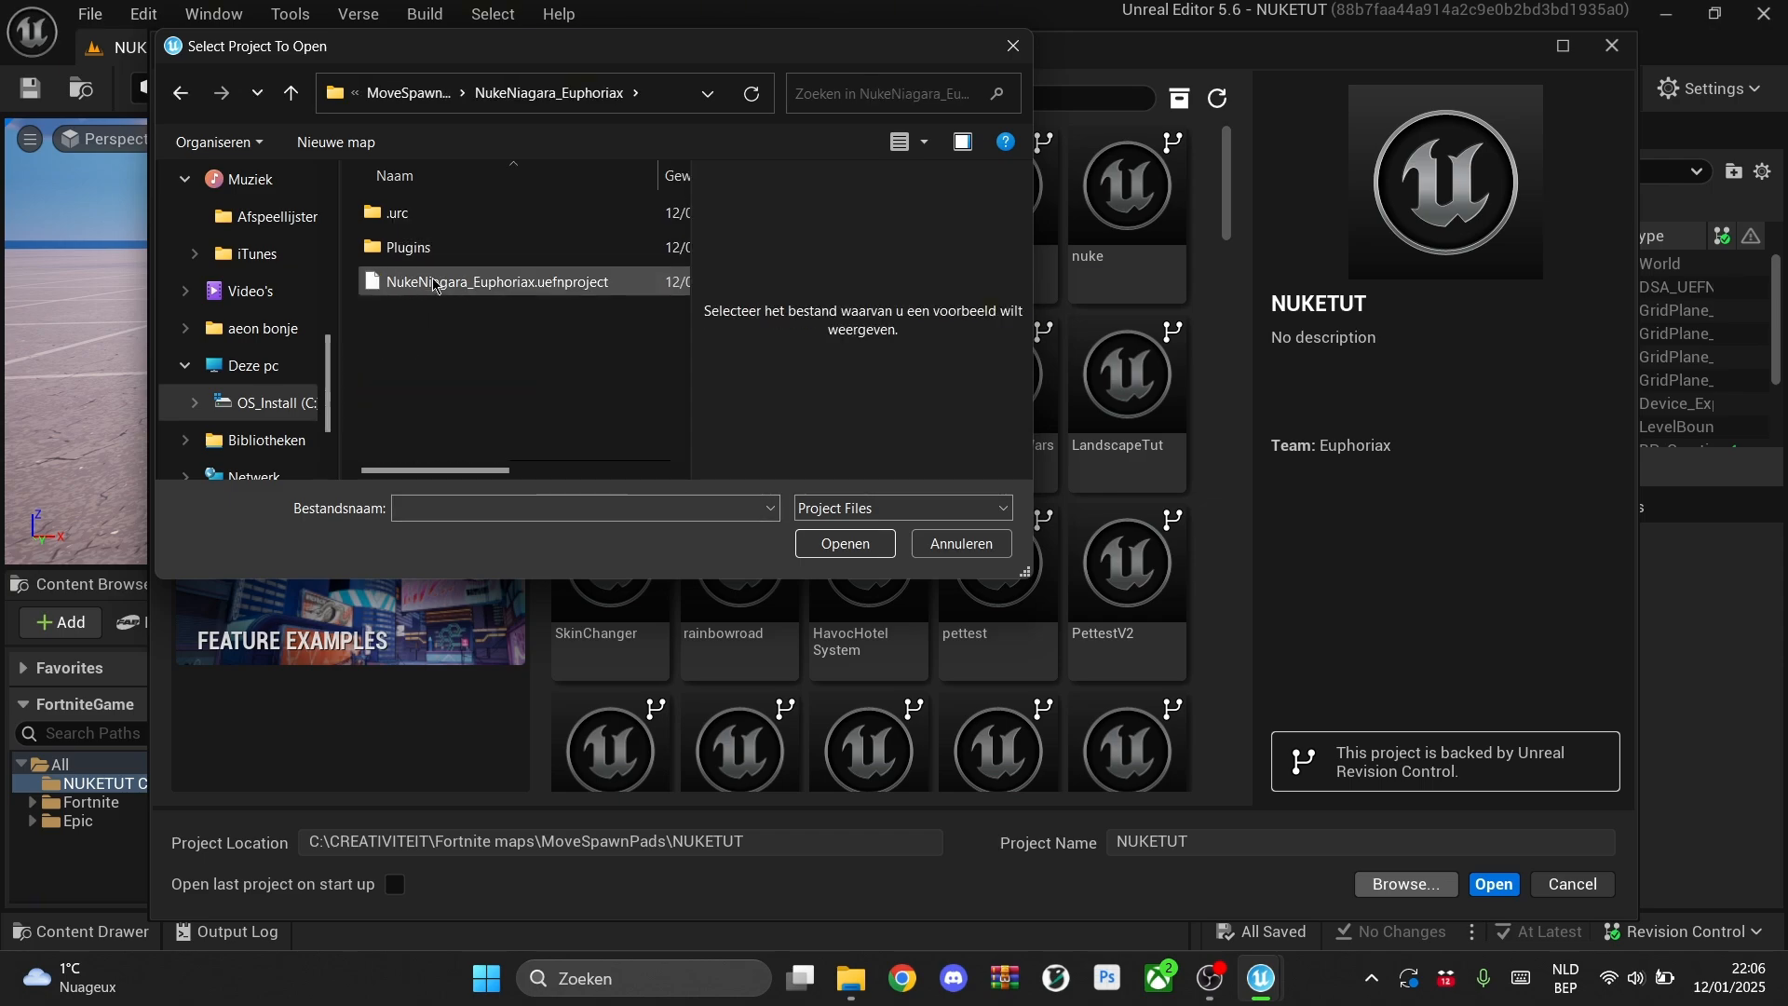
double_click(441, 284)
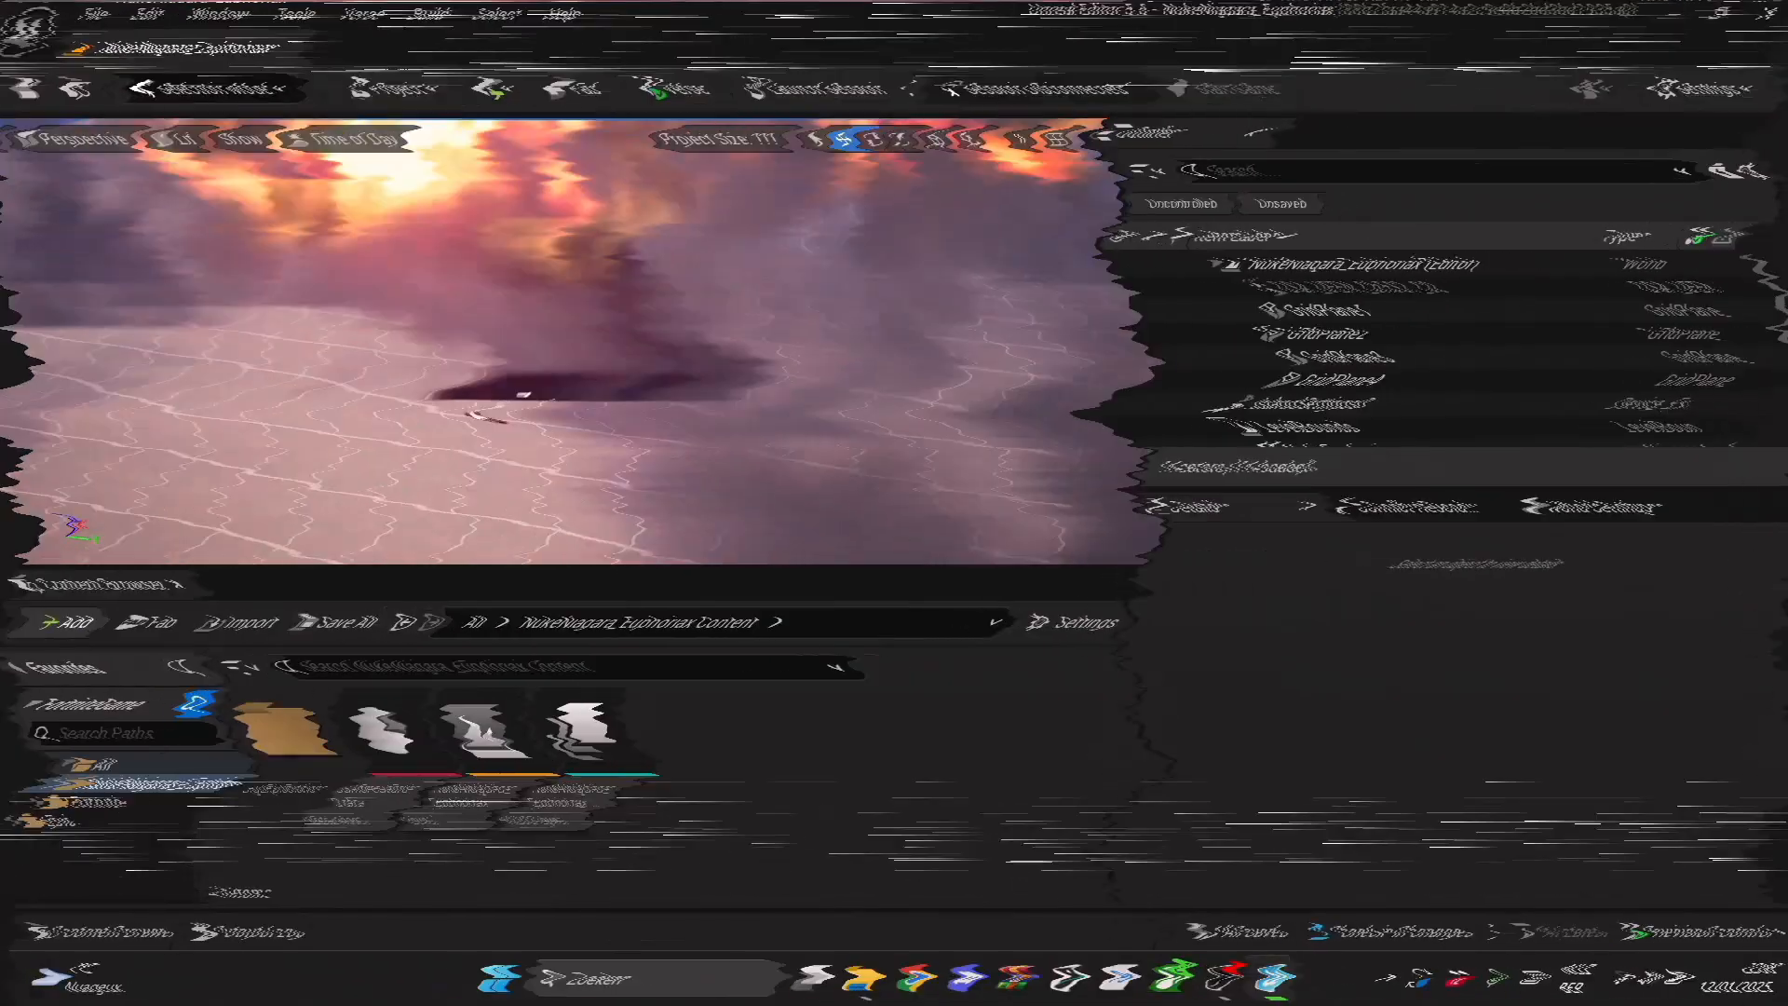
Step: Open the NukeEuphoriax Niagara system from the project's BigExplosions/Niagara folder
left_click(260, 738)
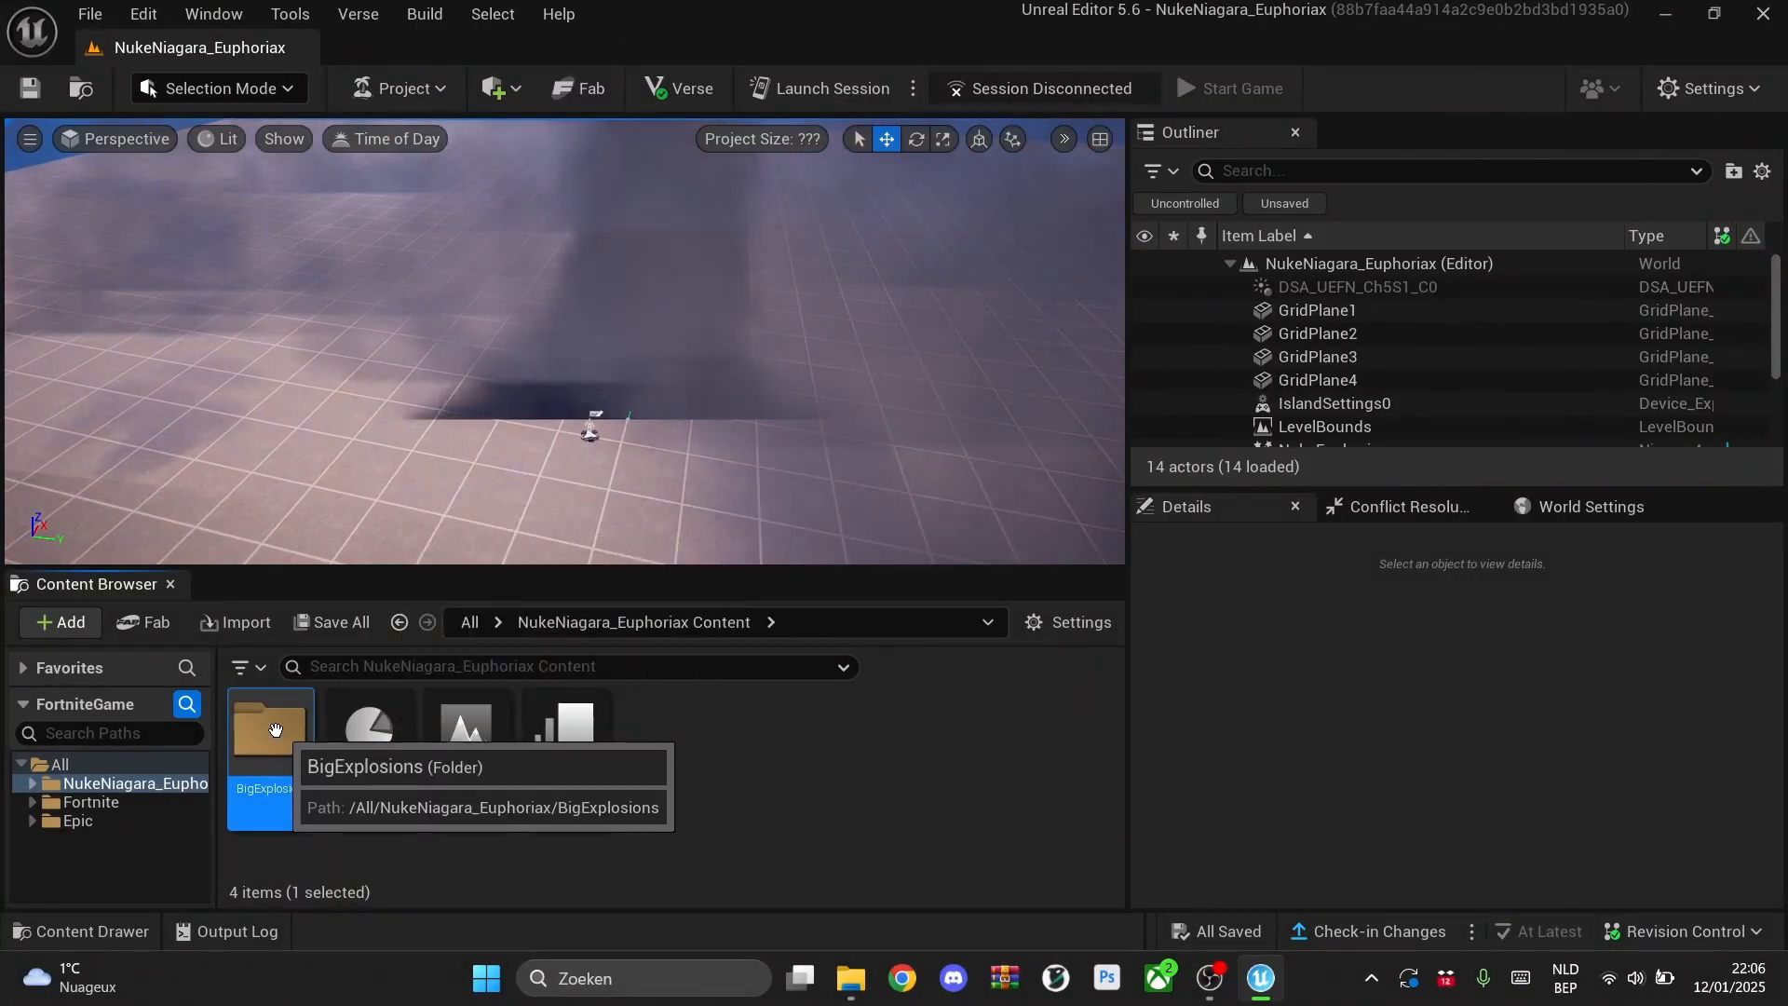
double_click(260, 738)
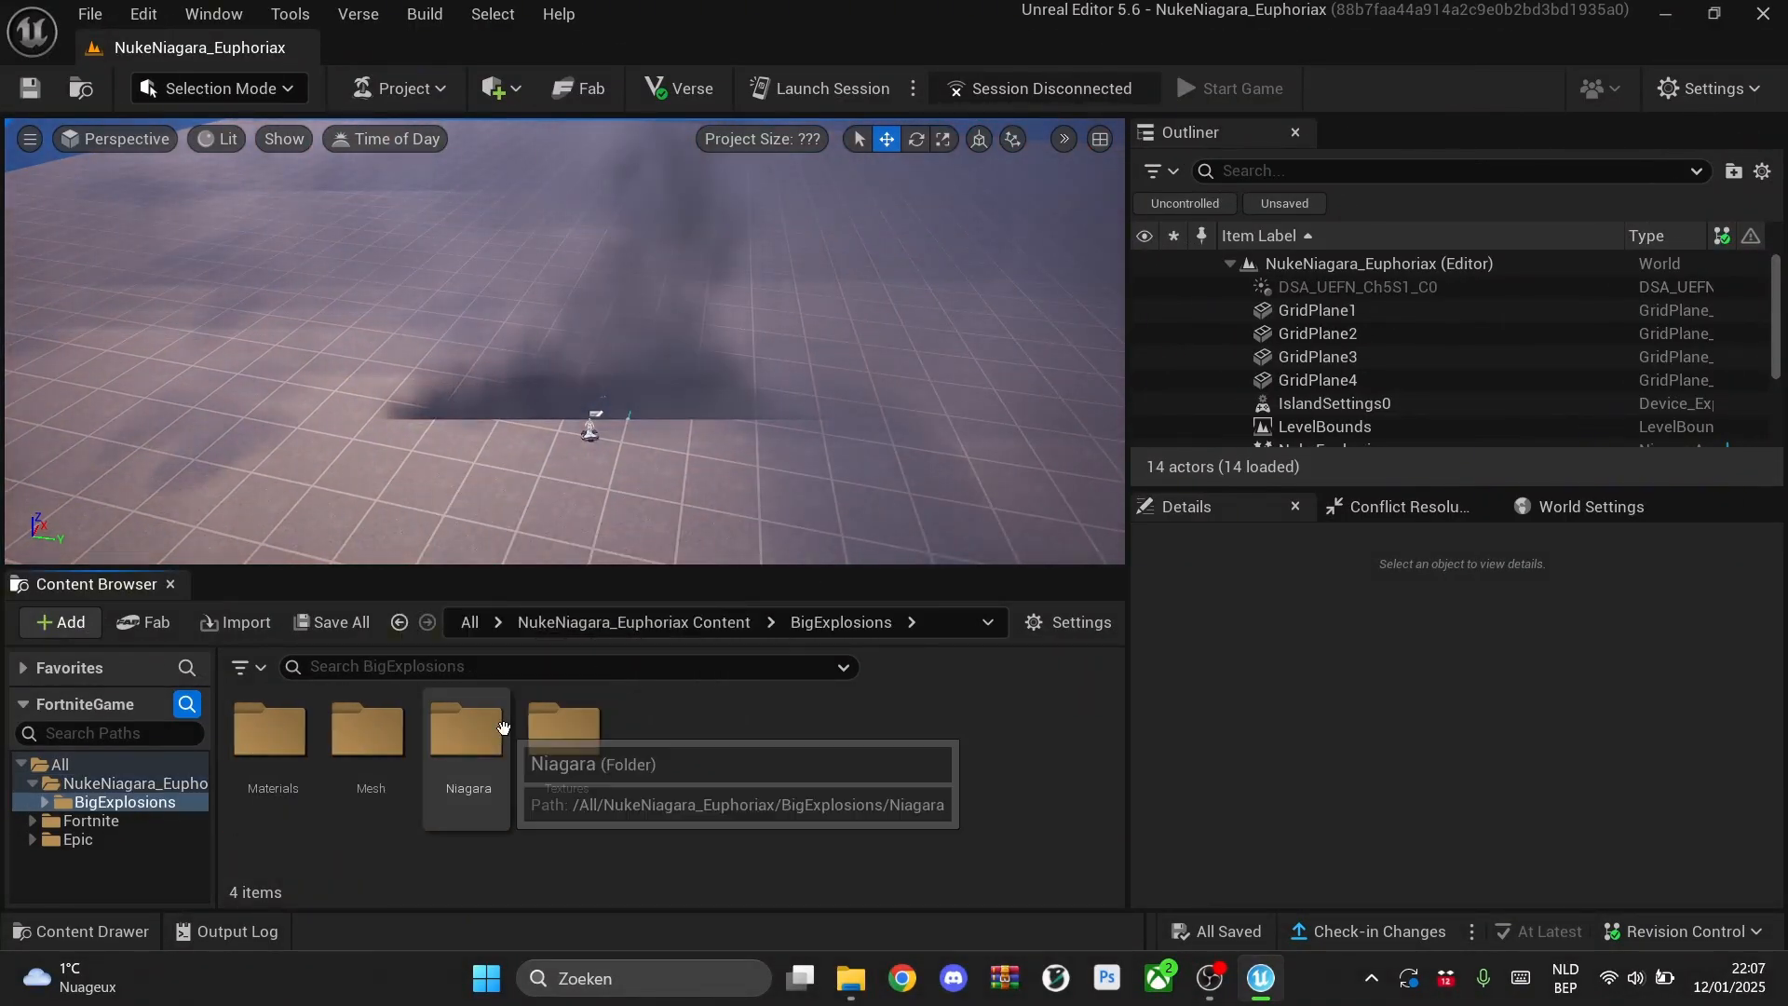
double_click(446, 720)
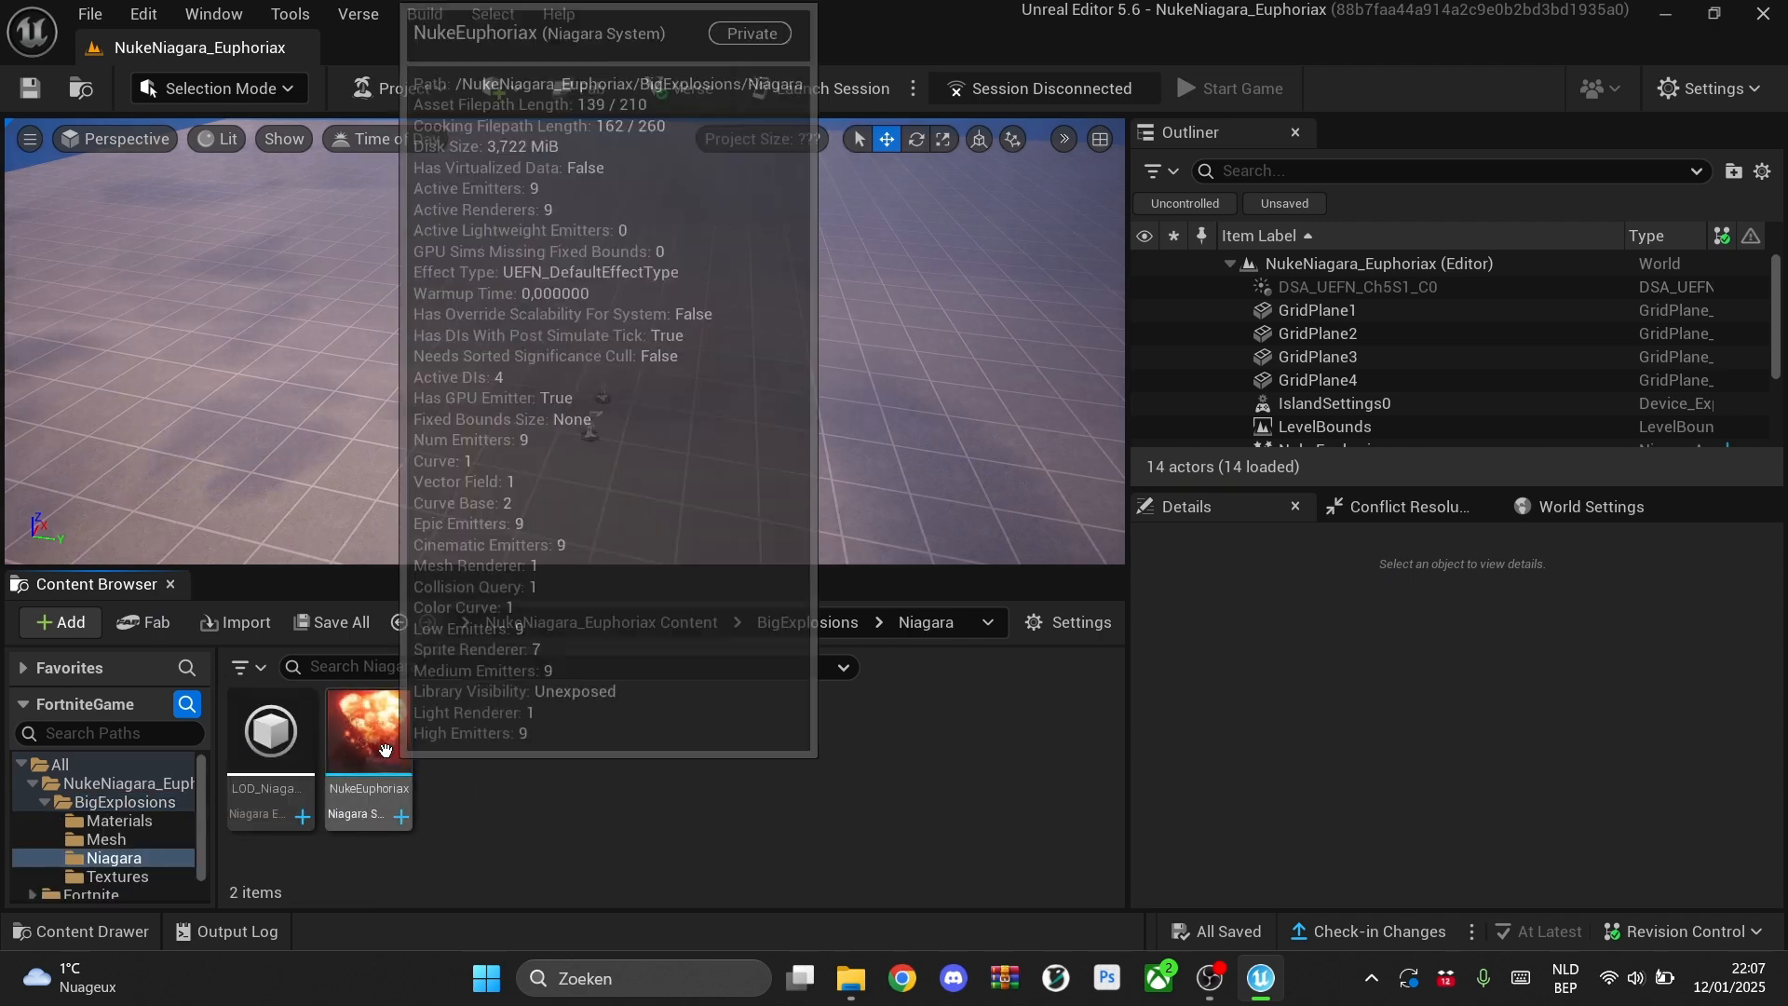
left_click(392, 740)
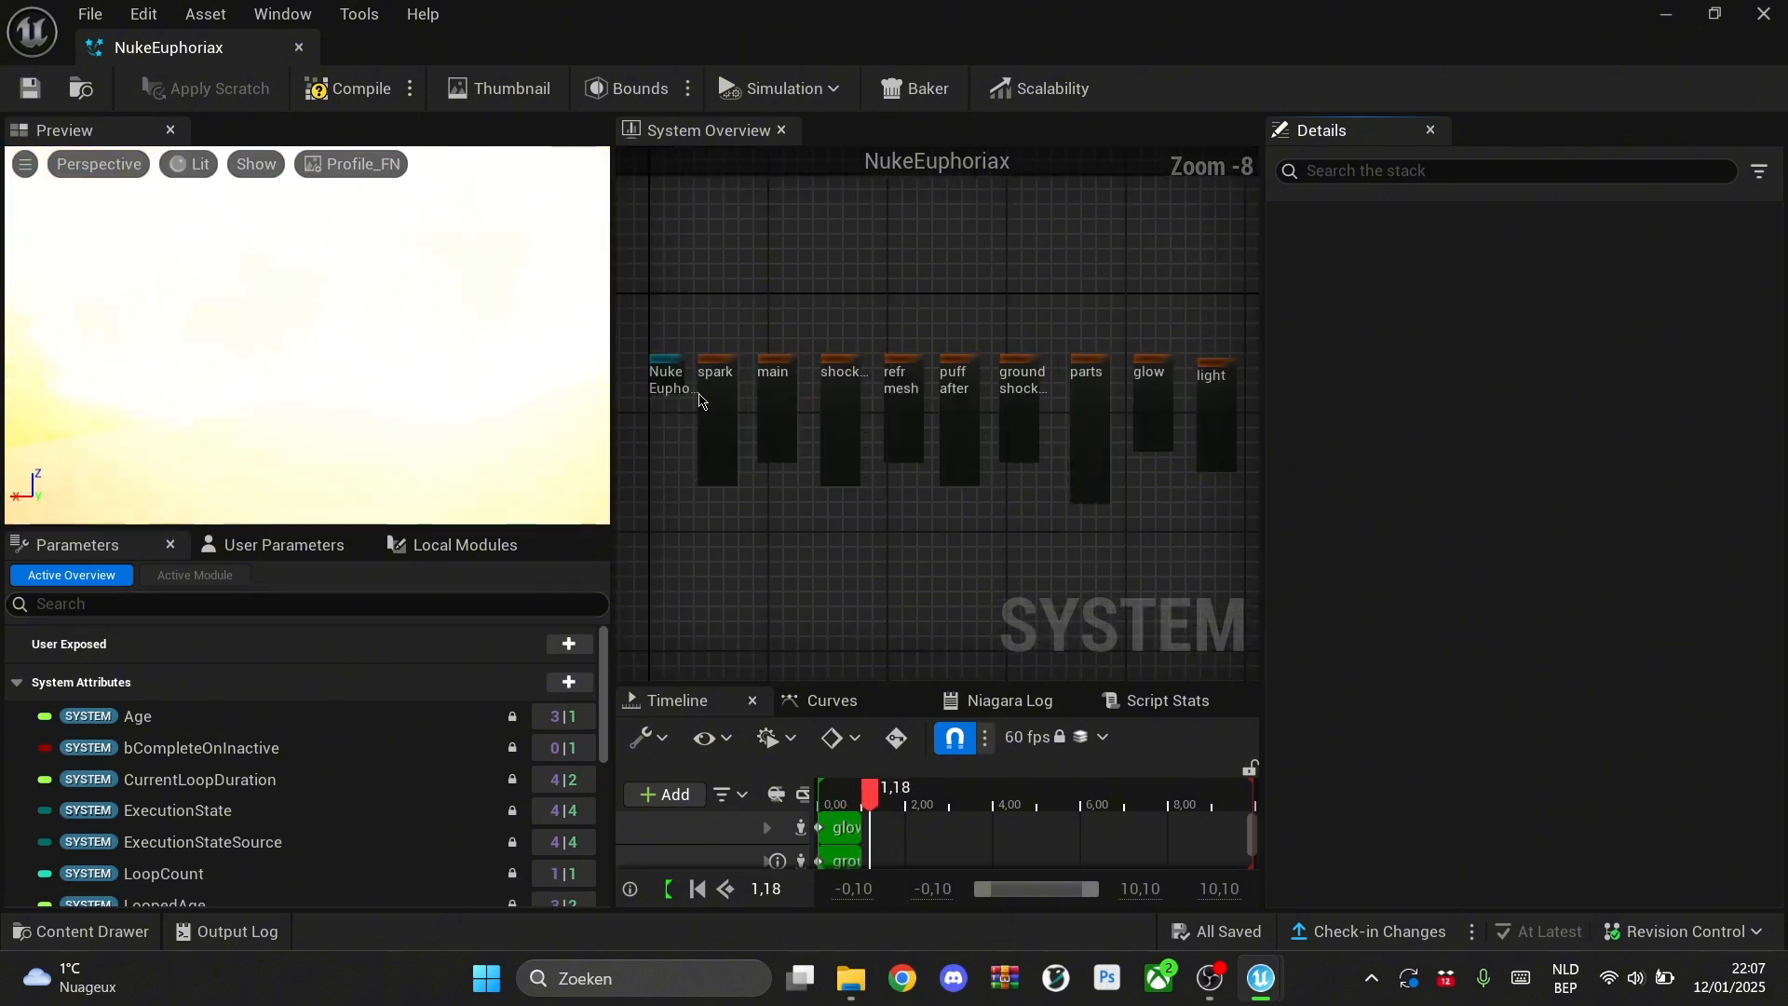
Step: Examine the system properties of NukeEuphoriax, including its emitter count limit notes, and close the Niagara editor
scroll(1046, 327, "up", 9)
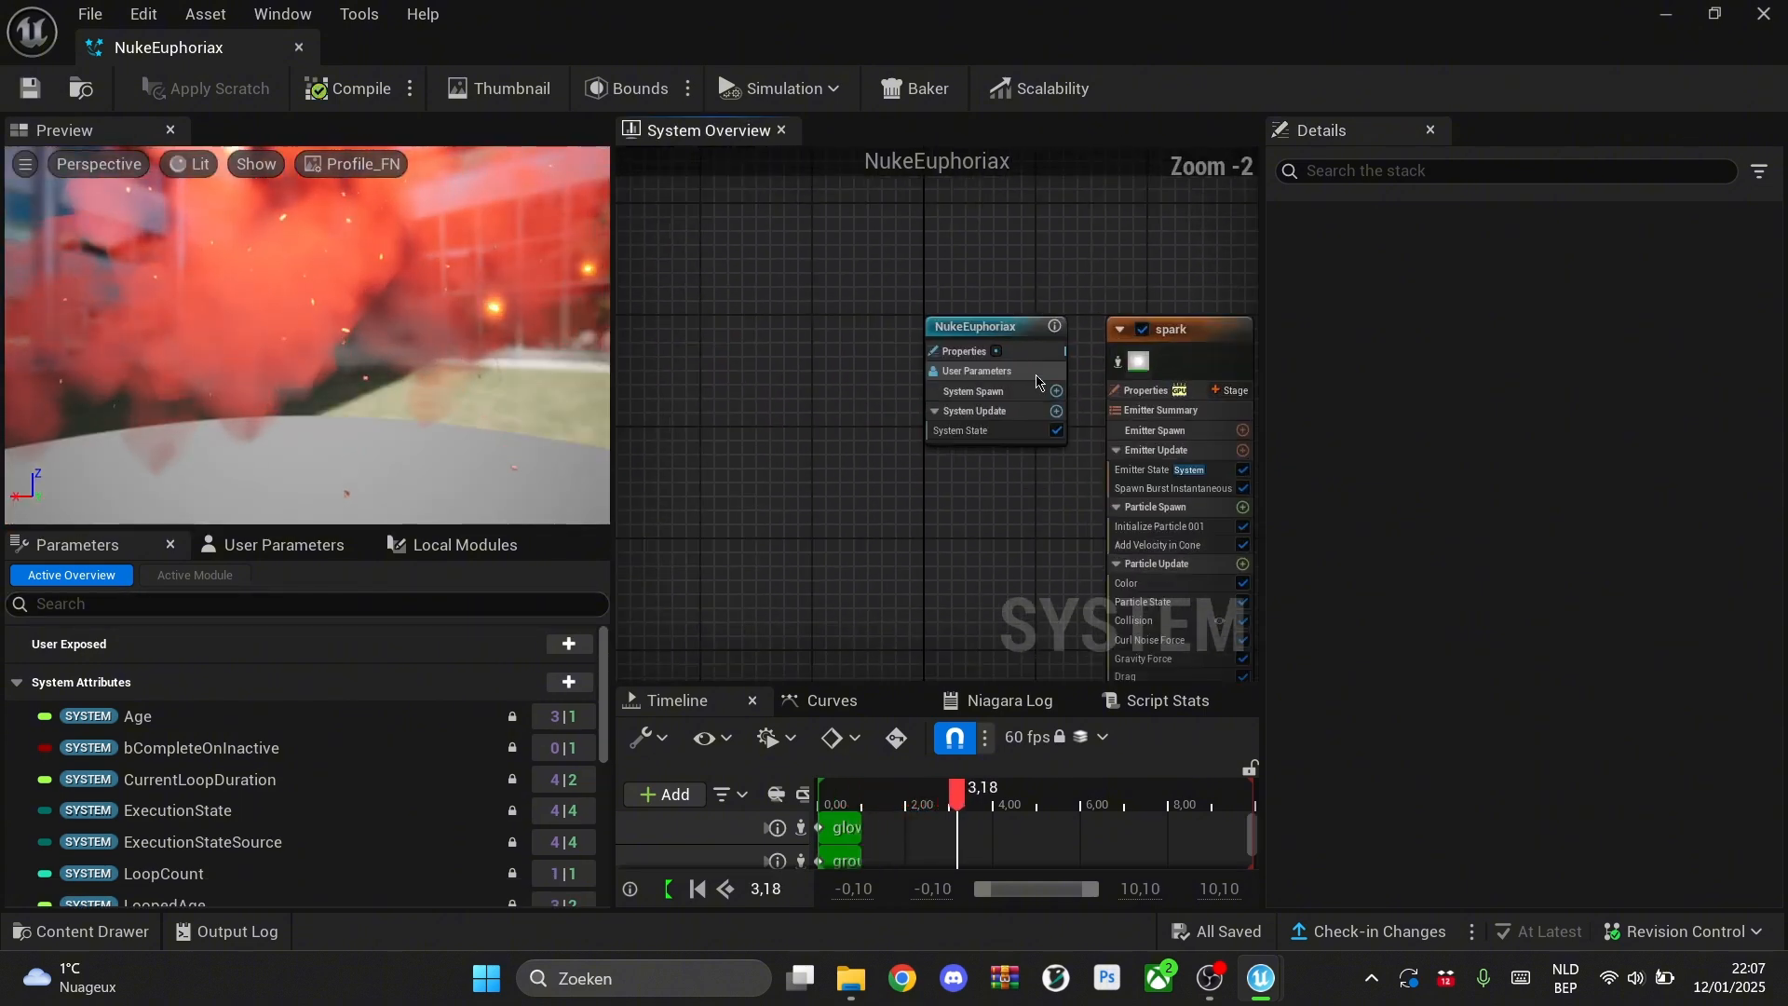
left_click(968, 313)
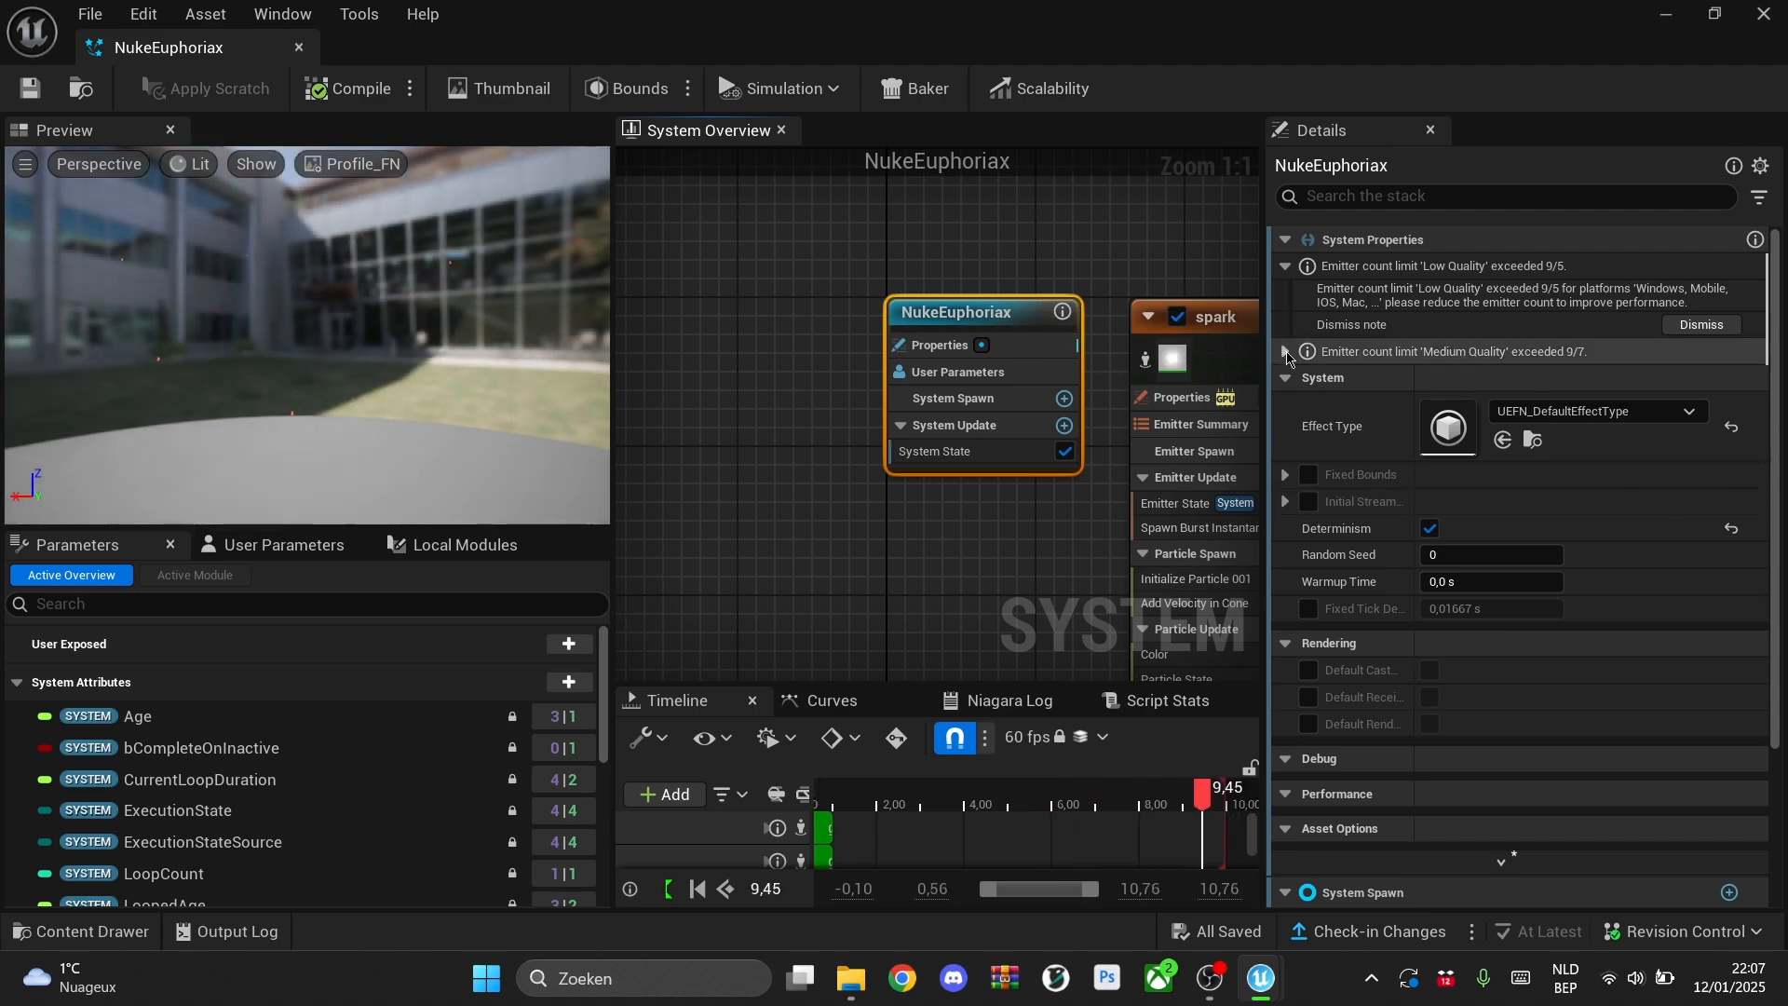
left_click(1286, 352)
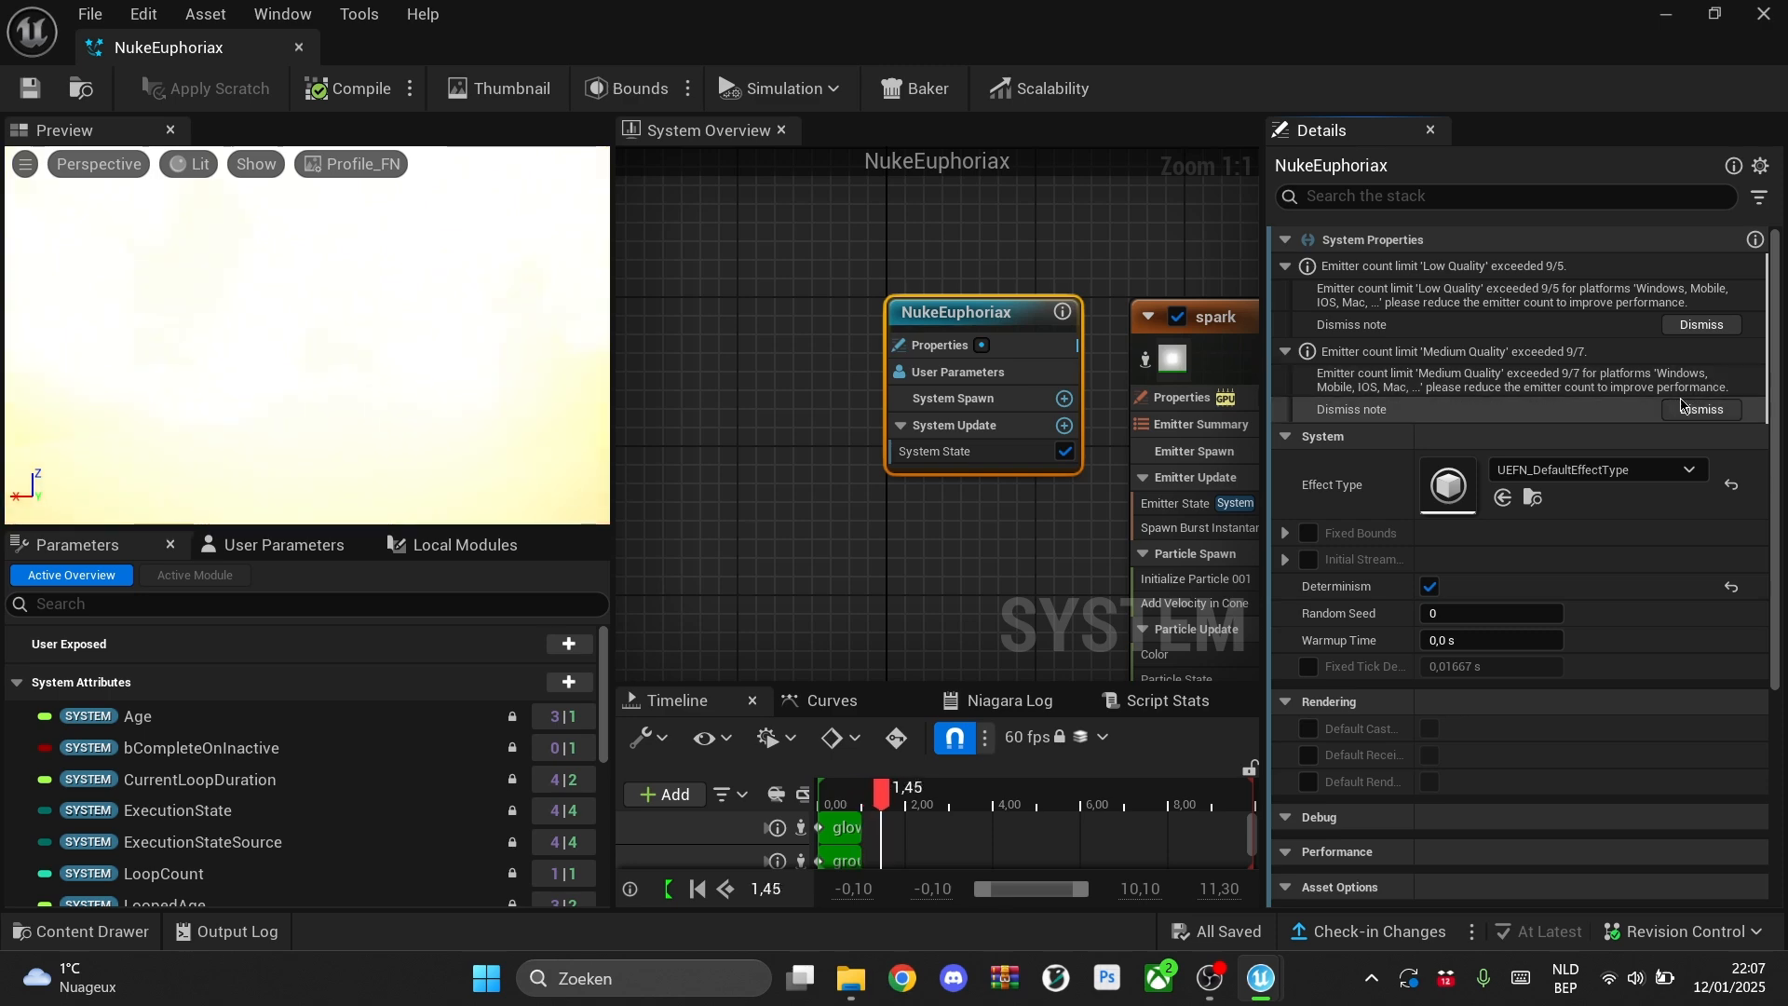
left_click(1767, 19)
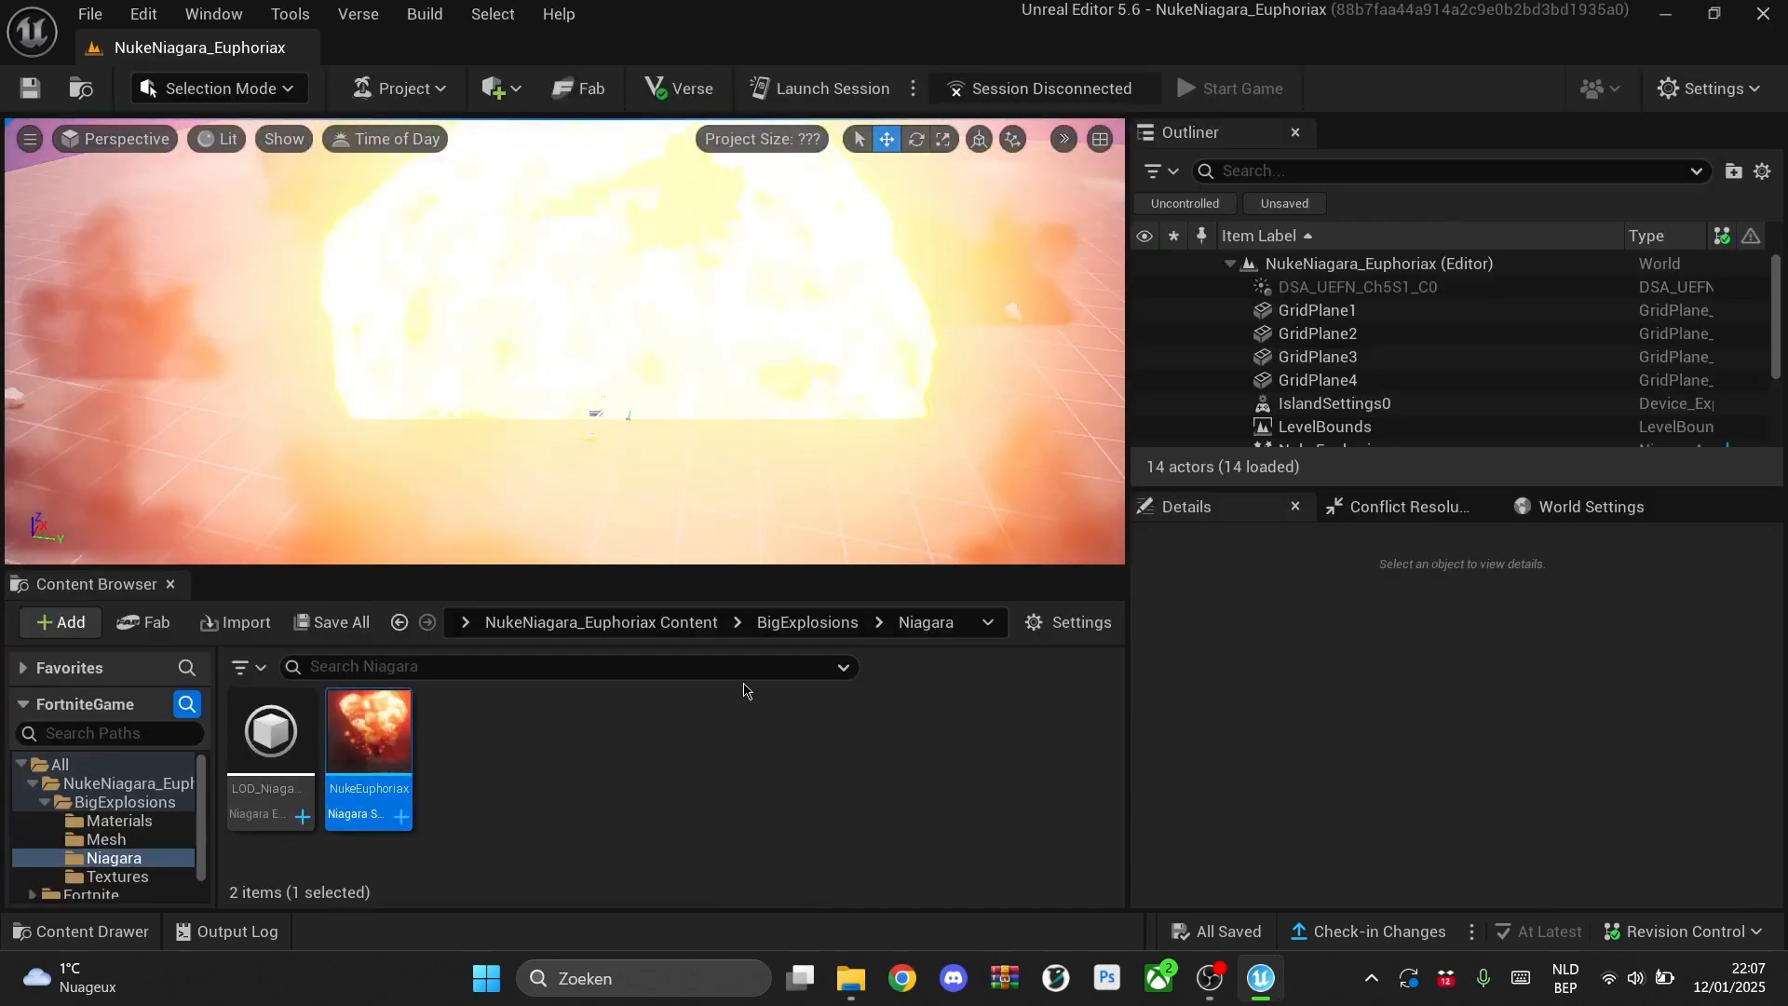
Step: Start migrating the BigExplosions folder from the root of the NukeNiagara_Euphoriax content
left_click(800, 622)
left_click(587, 622)
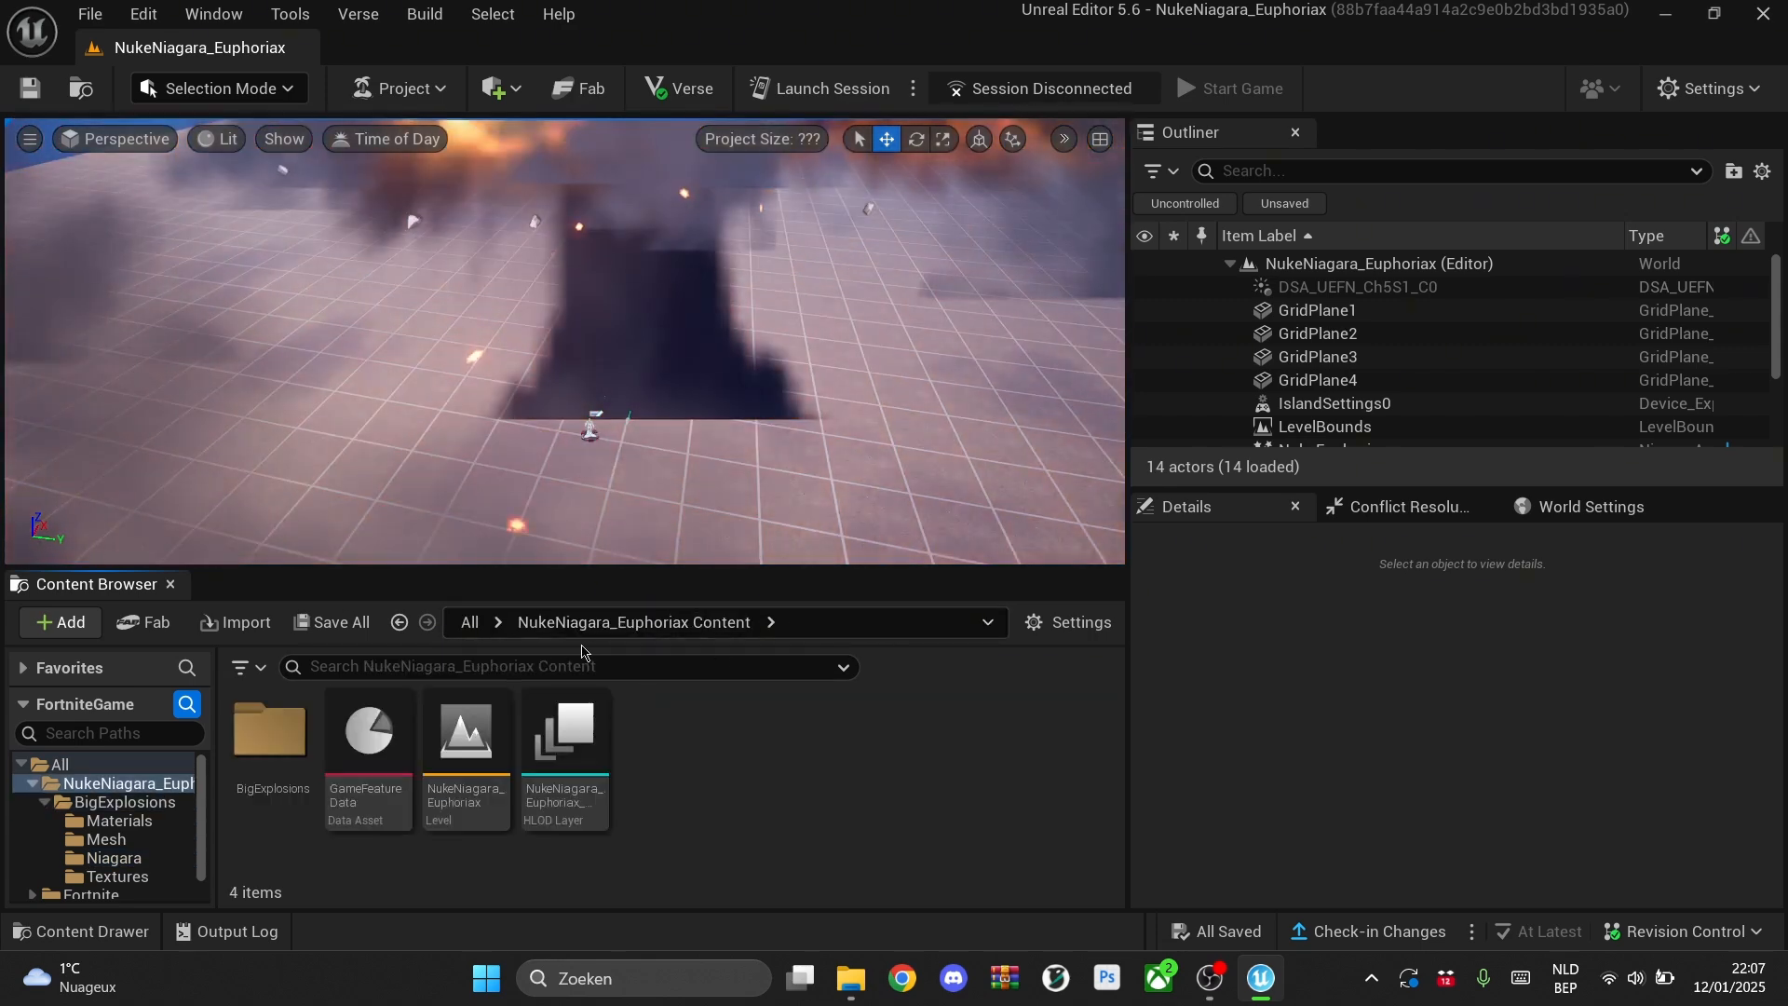
left_click(280, 737)
right_click(277, 738)
left_click(385, 666)
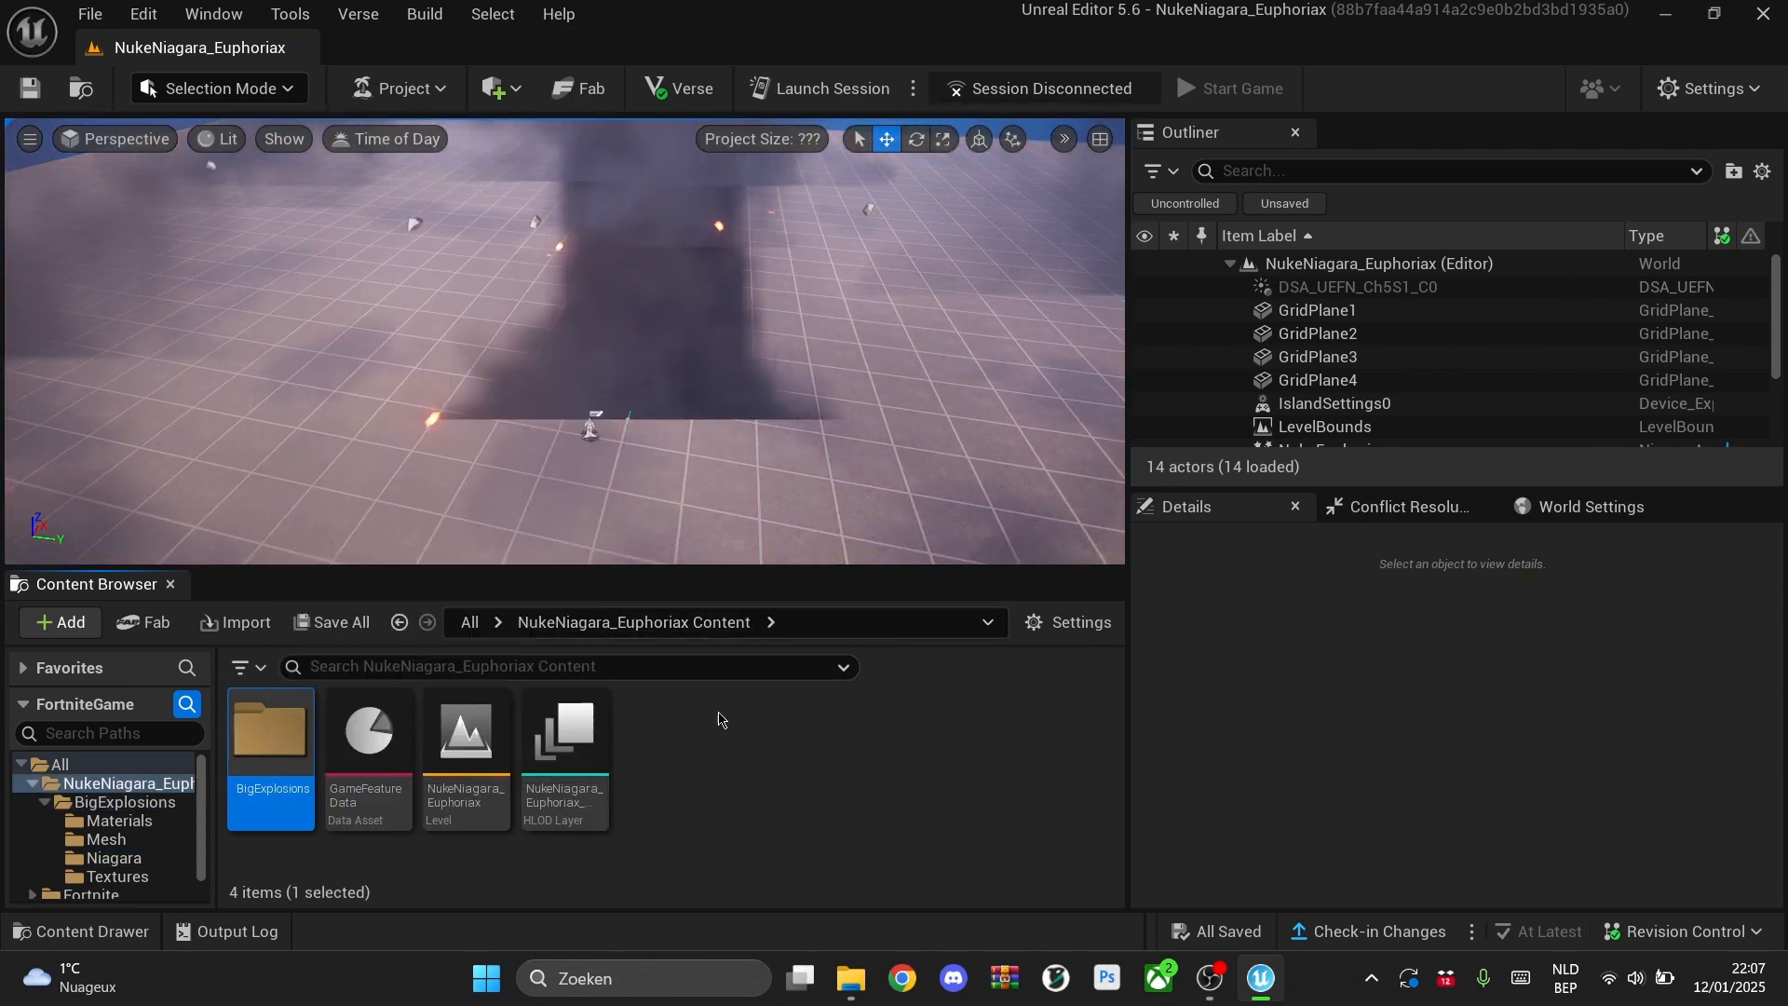
left_click(1071, 771)
Step: Choose the Content folder inside NUKETUT/Plugins/NUKETUT as the migration destination for BigExplosions
left_click(291, 67)
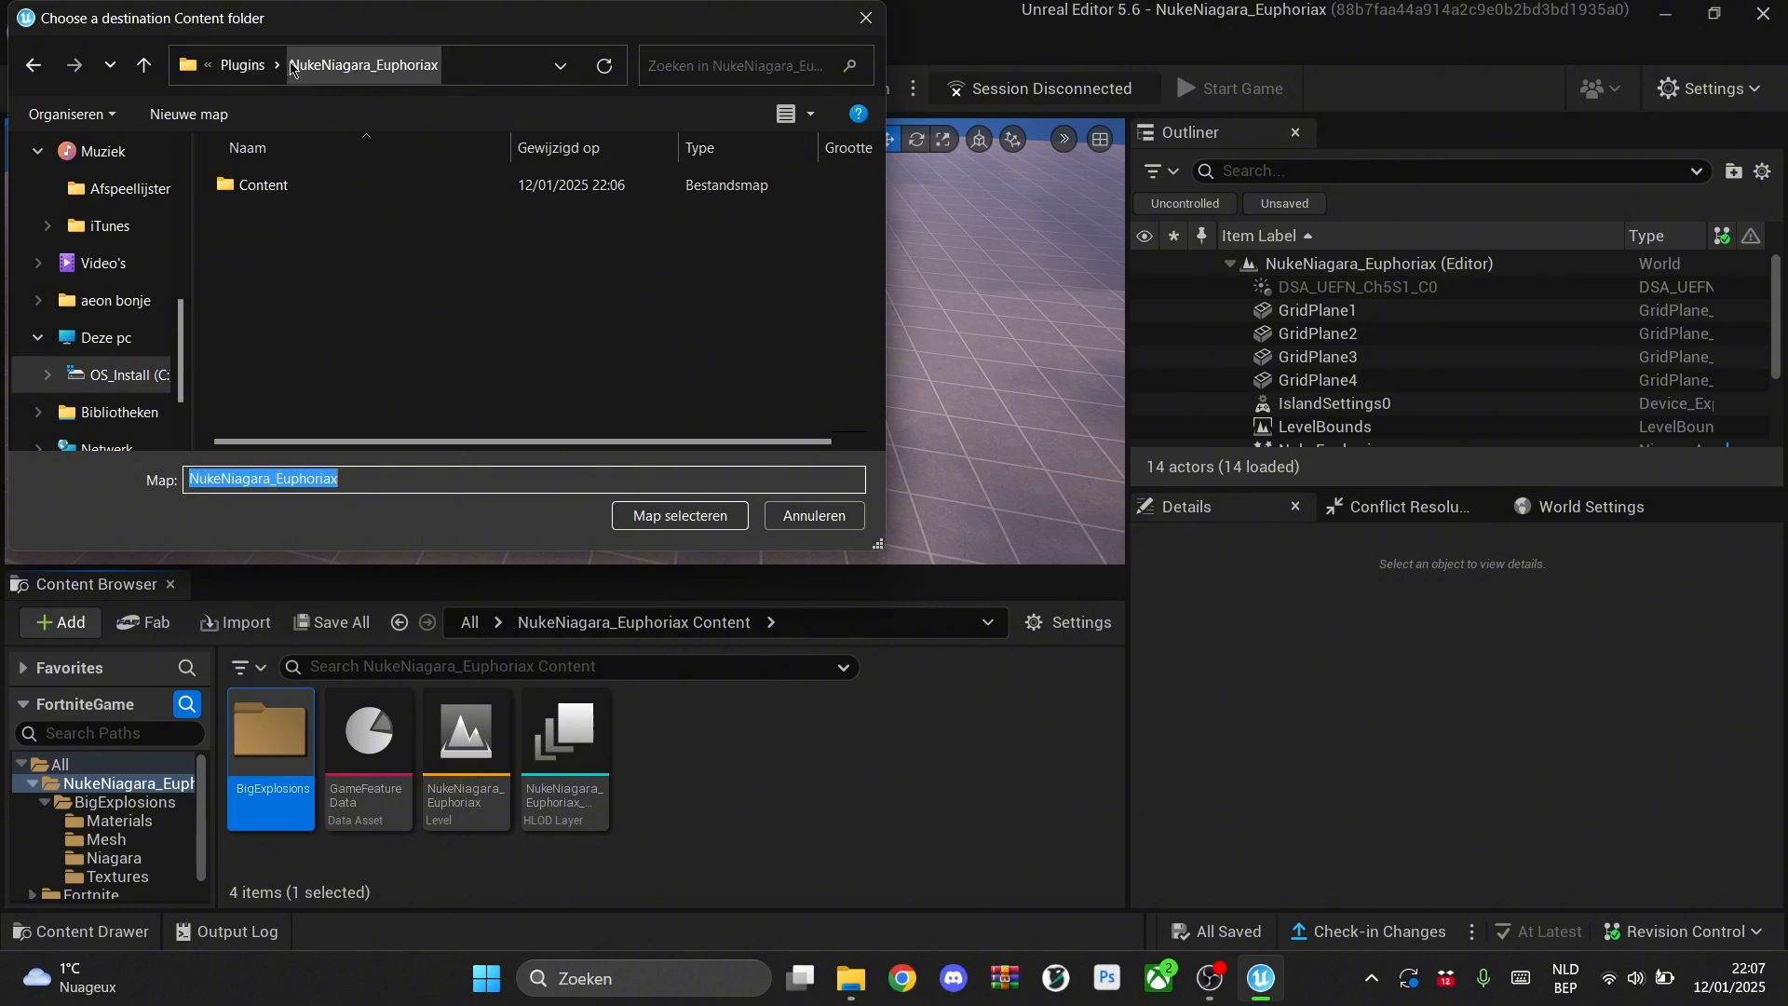
left_click(243, 67)
left_click(242, 67)
left_click(267, 69)
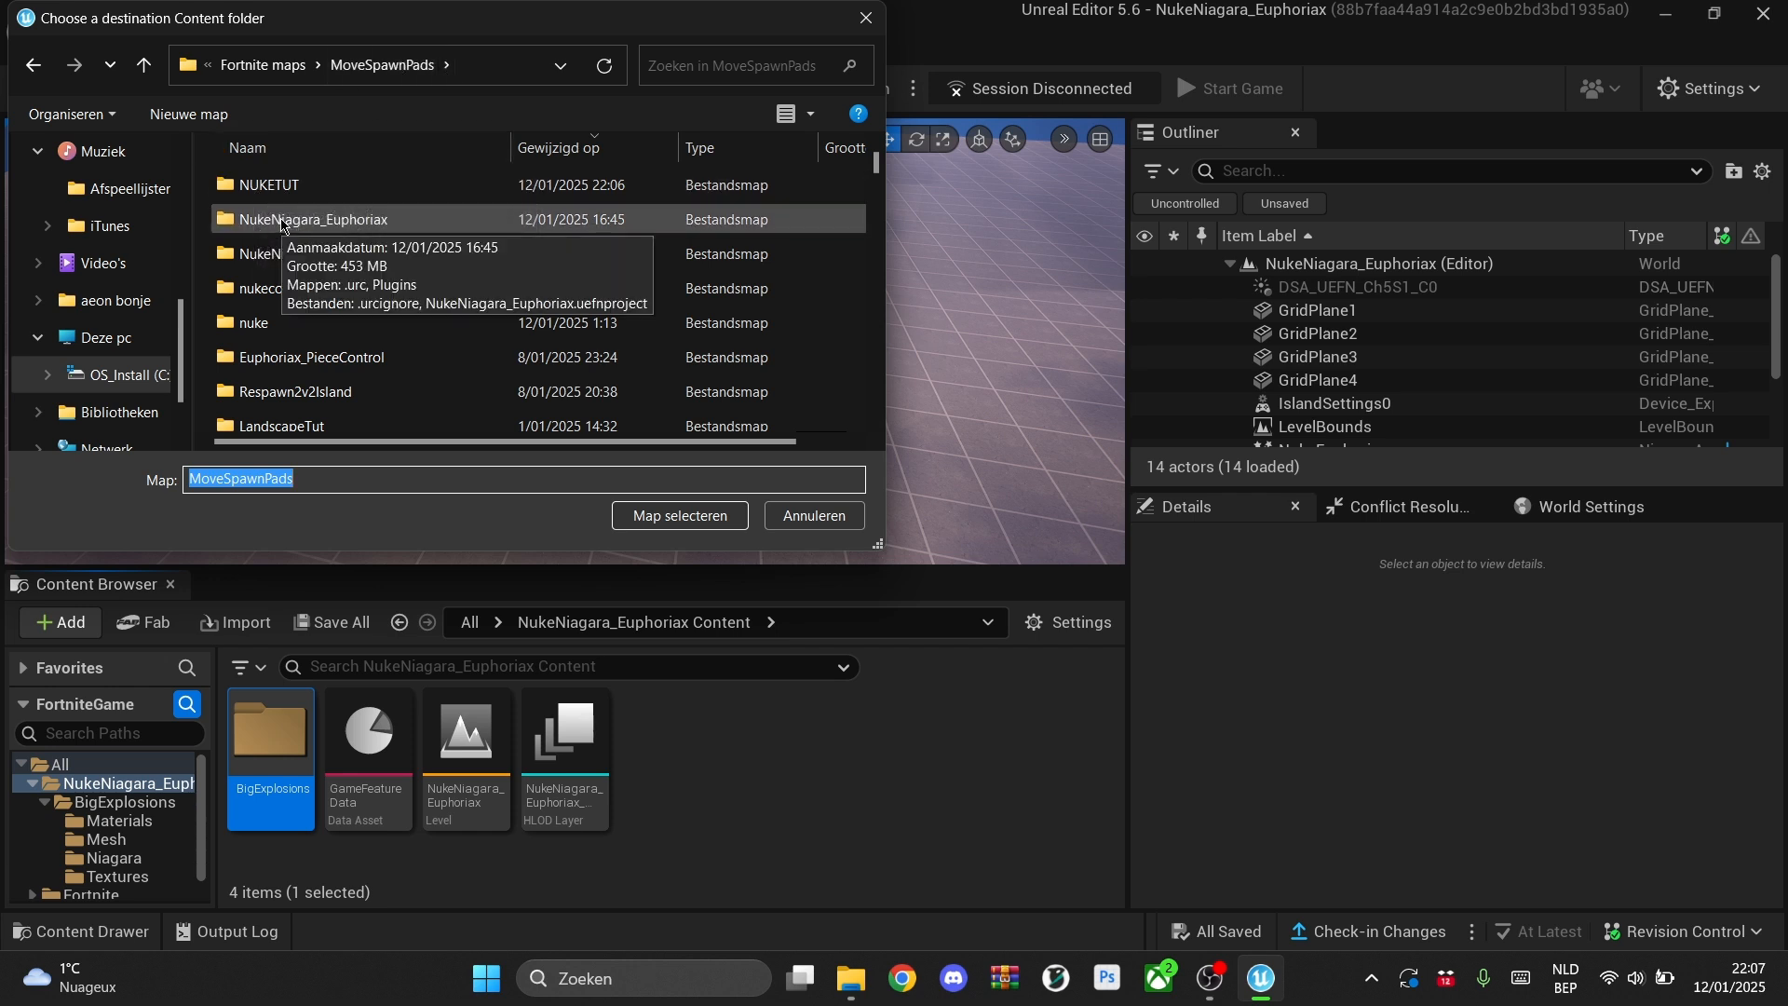
double_click(356, 186)
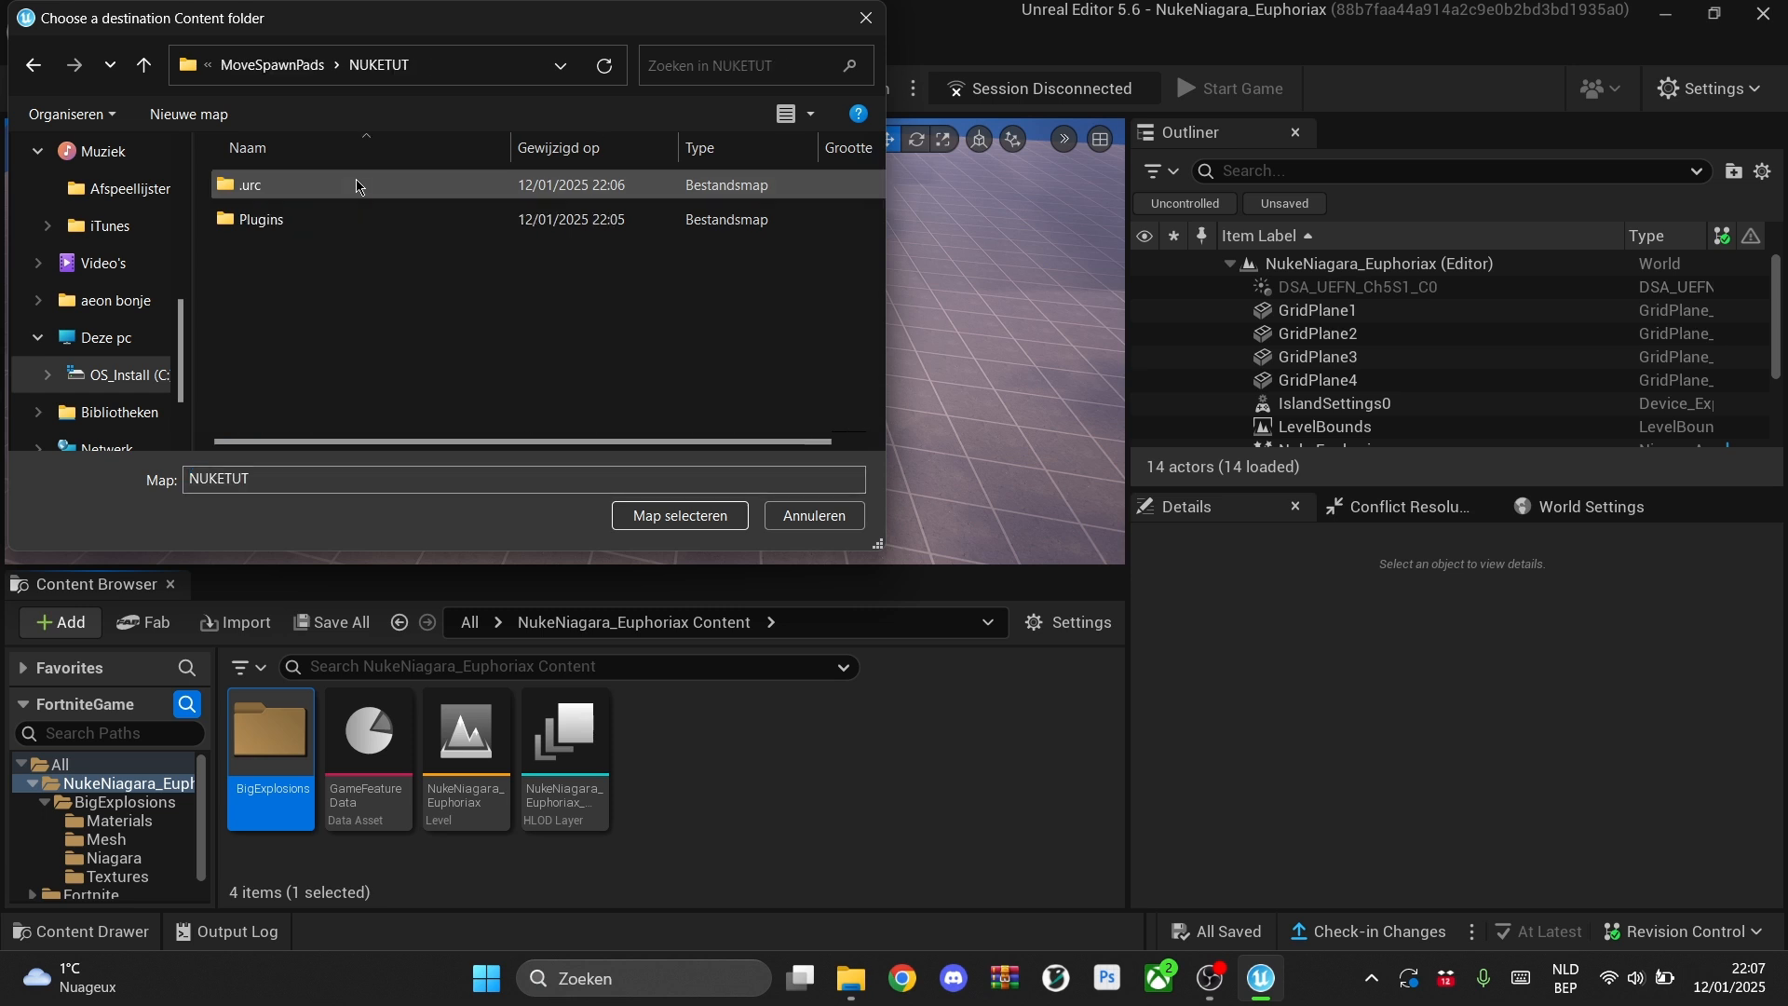
double_click(302, 221)
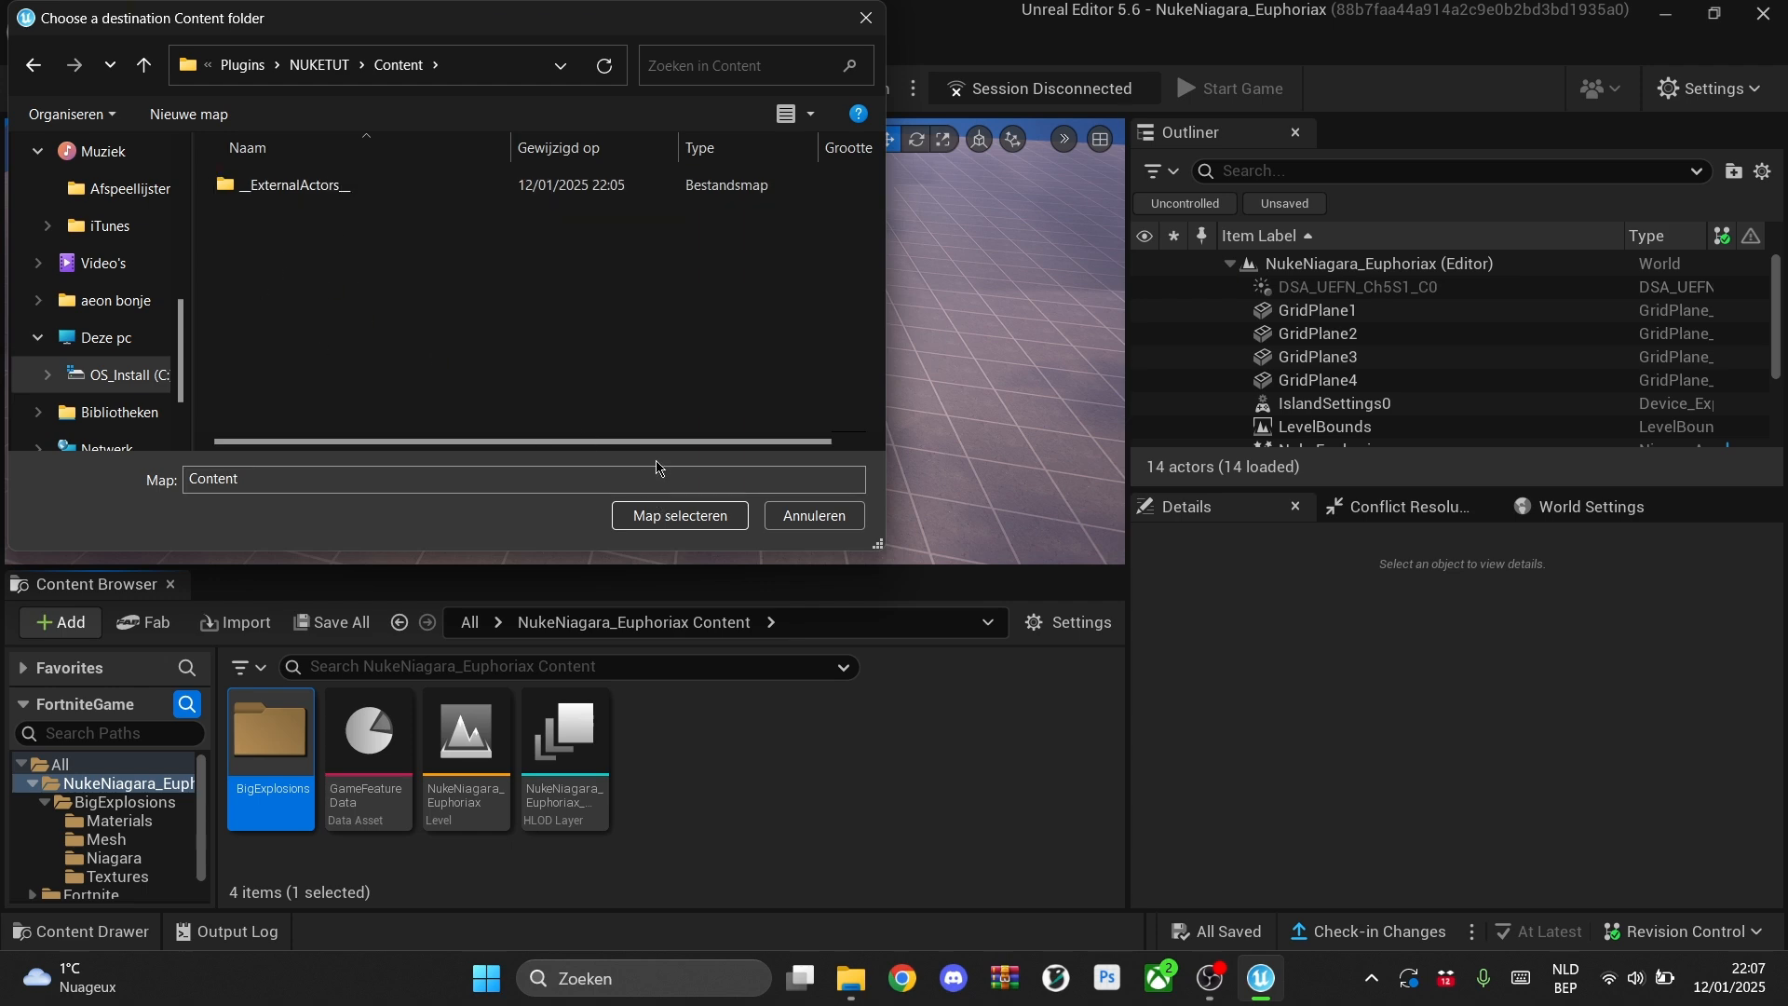
left_click(670, 518)
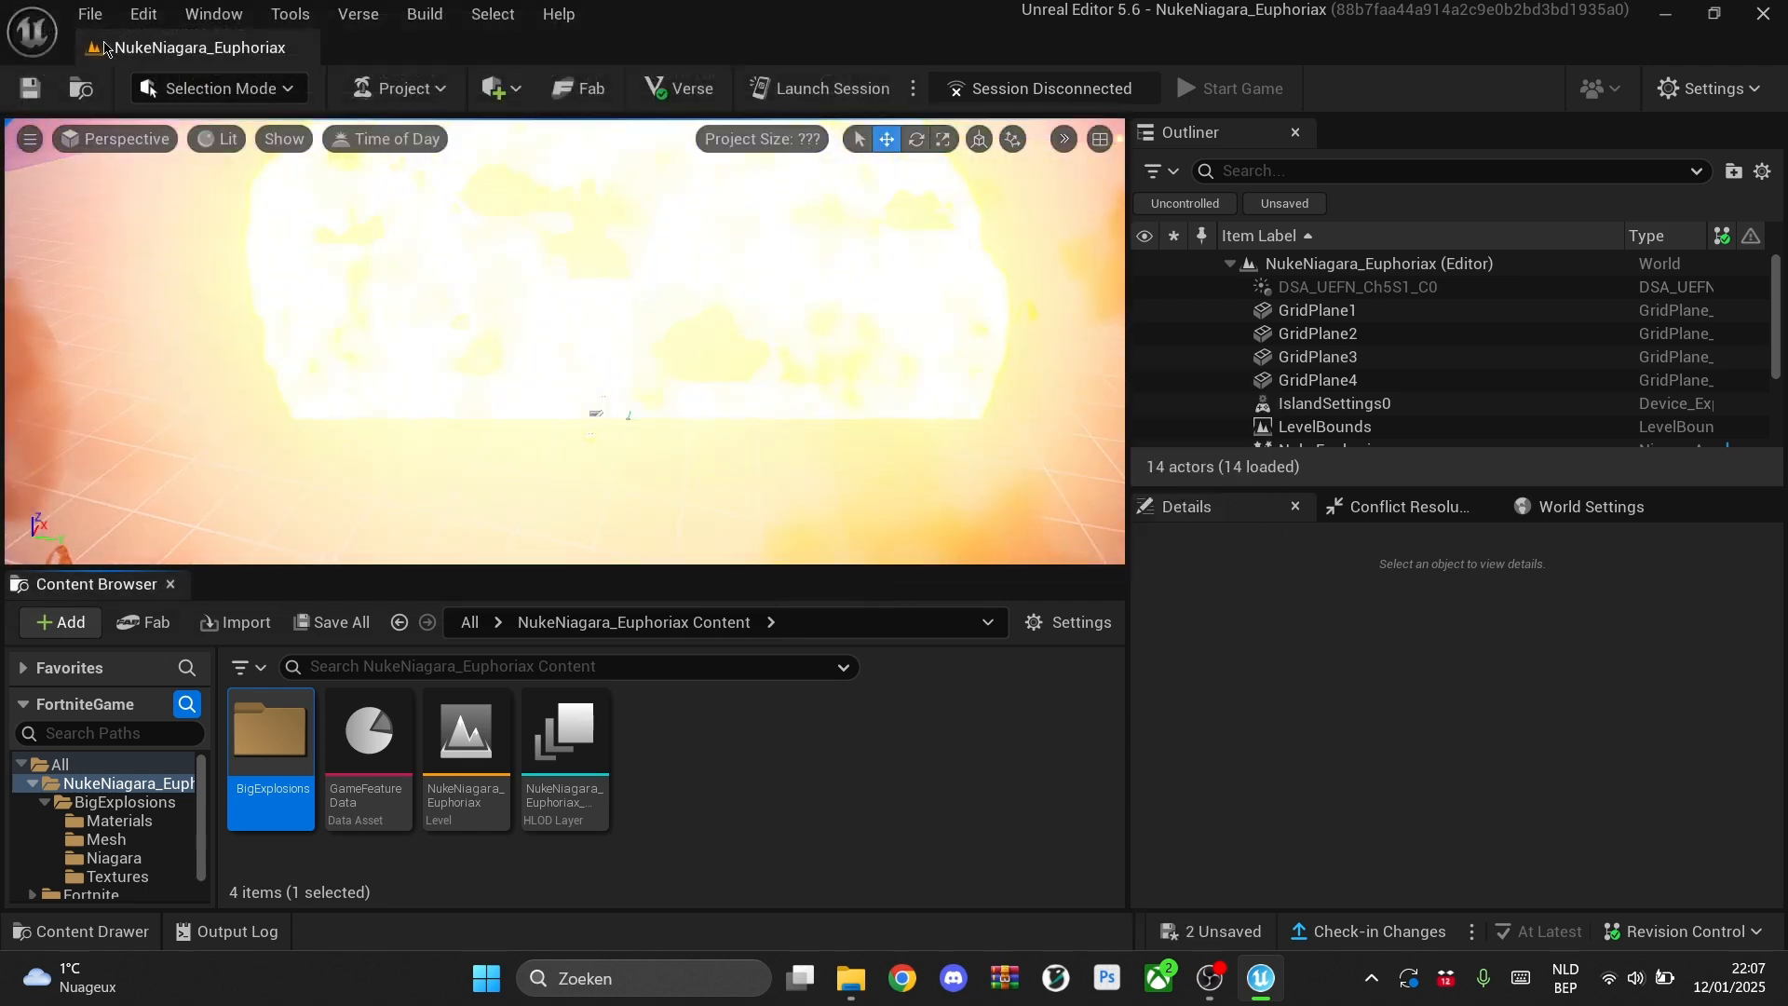
Step: Reopen the NUKETUT project and check the migrated BigExplosions folder and its Niagara subfolder
left_click(90, 14)
left_click(198, 384)
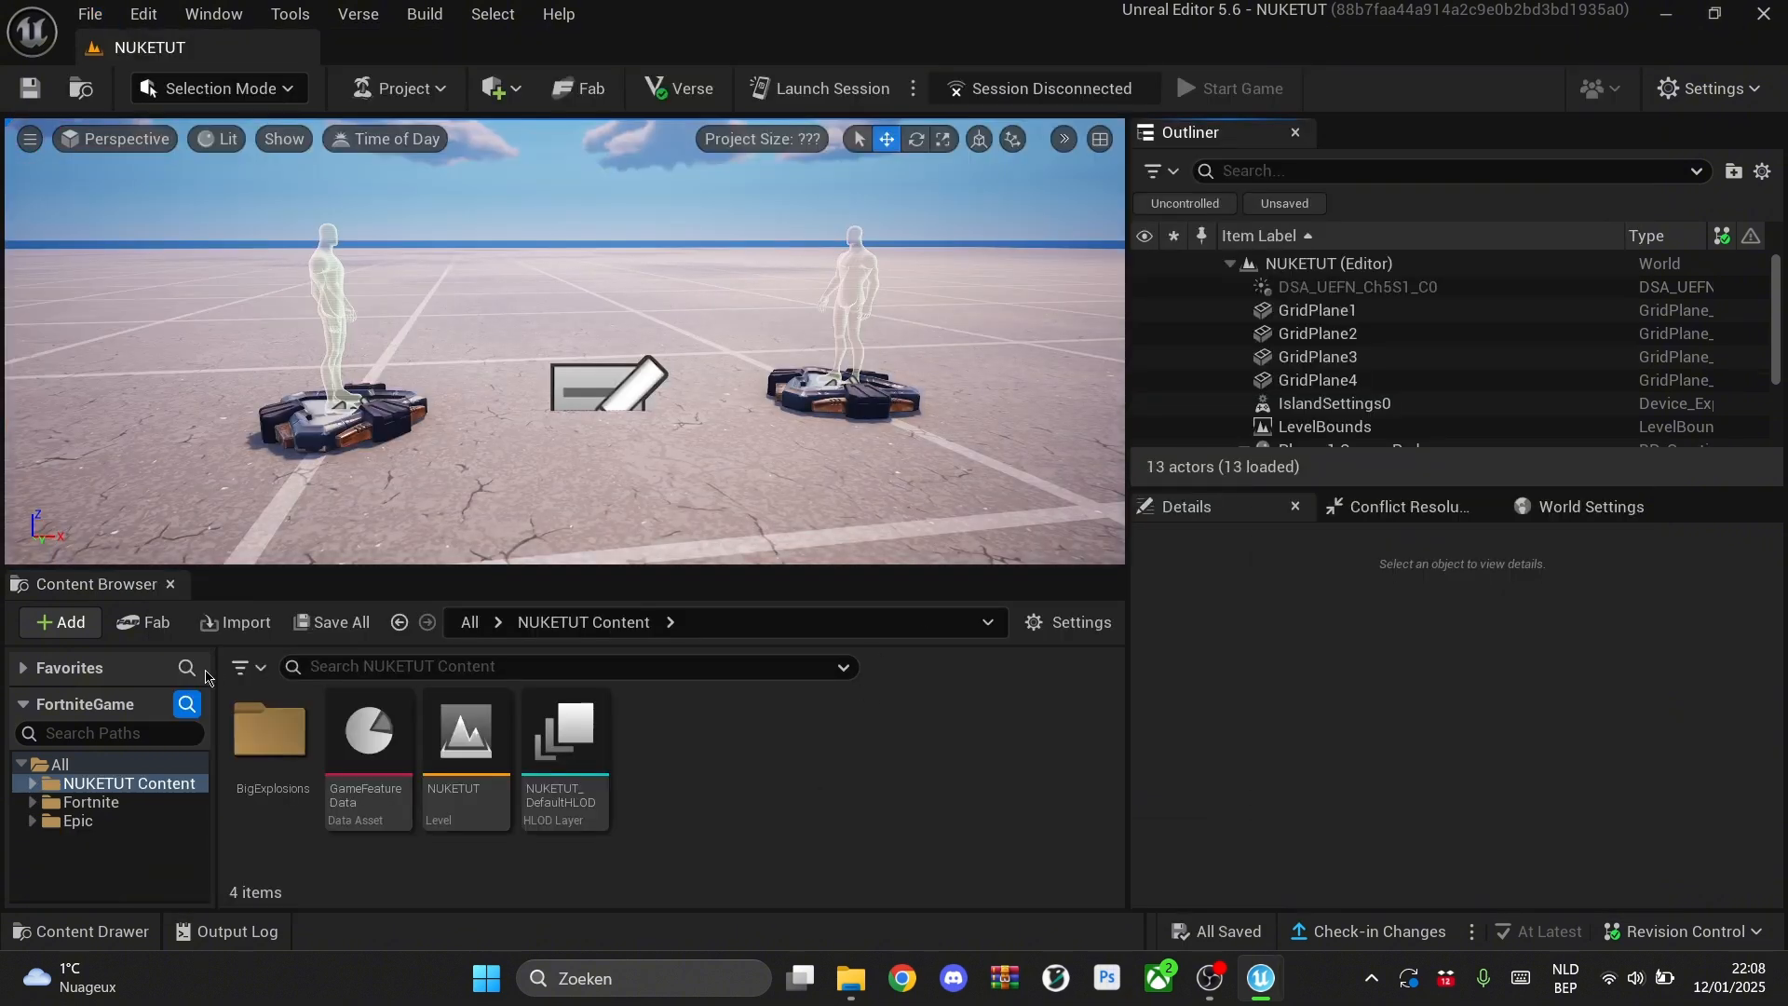
double_click(269, 731)
left_click(485, 766)
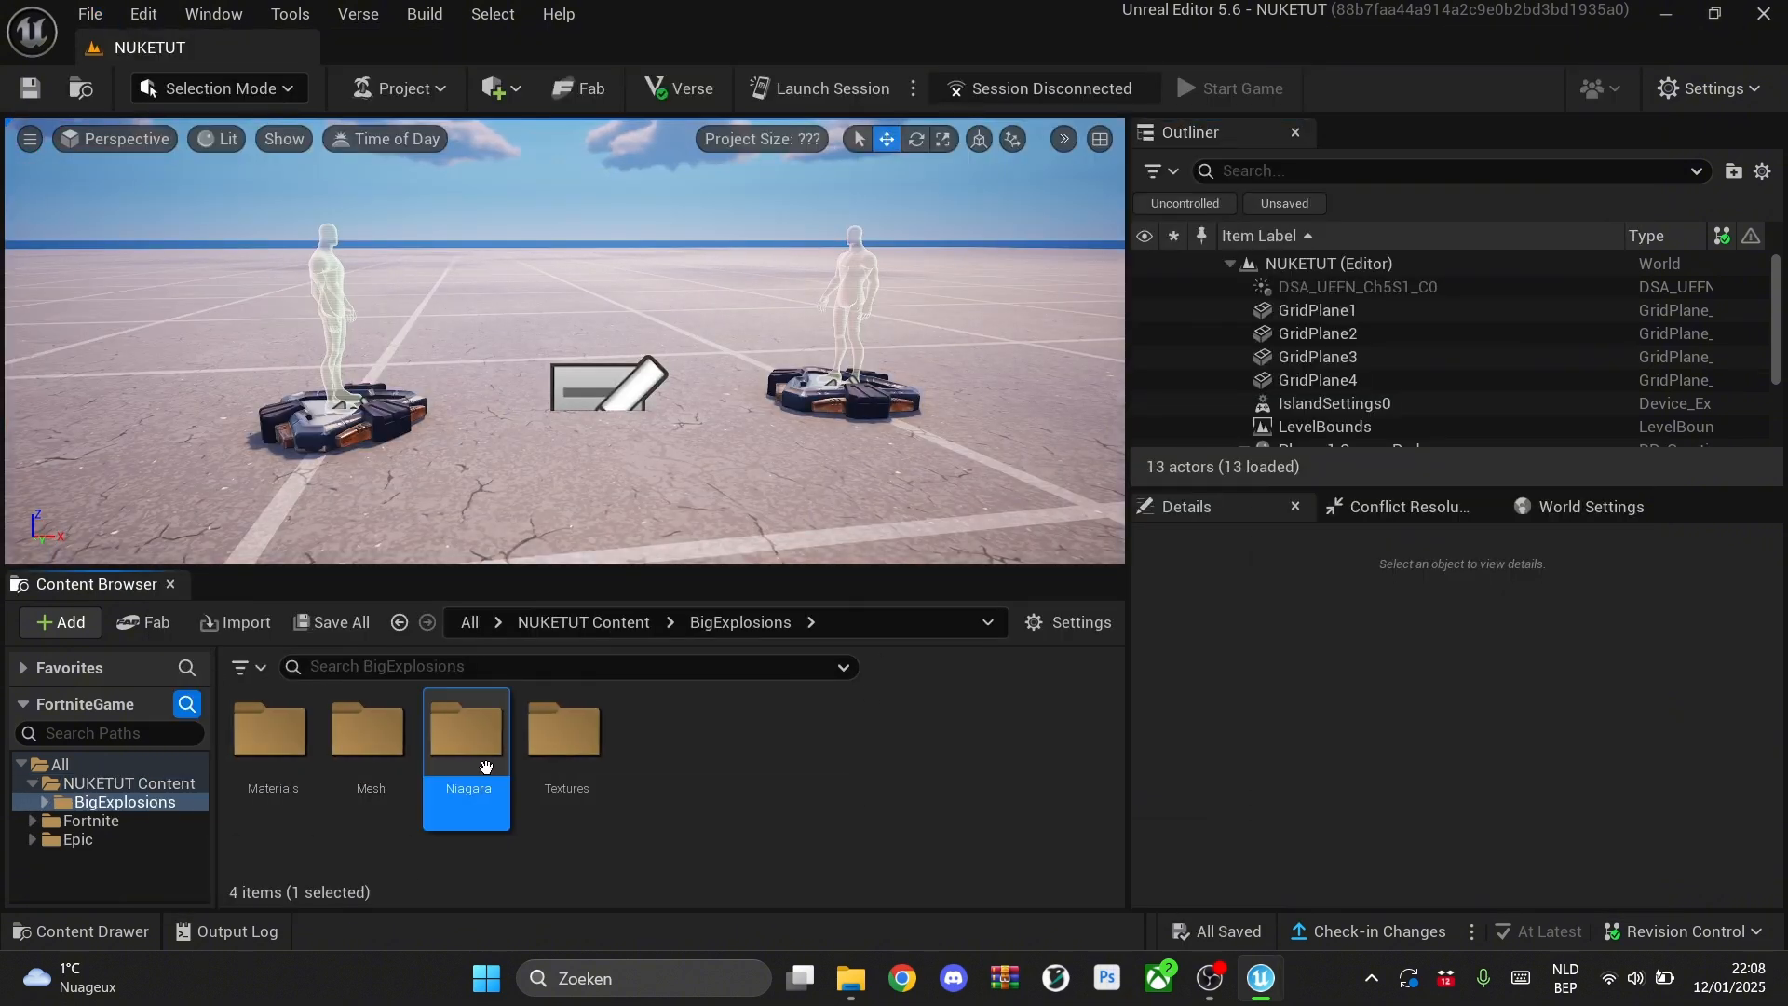
double_click(485, 766)
key("alt+Left")
key("alt+Left")
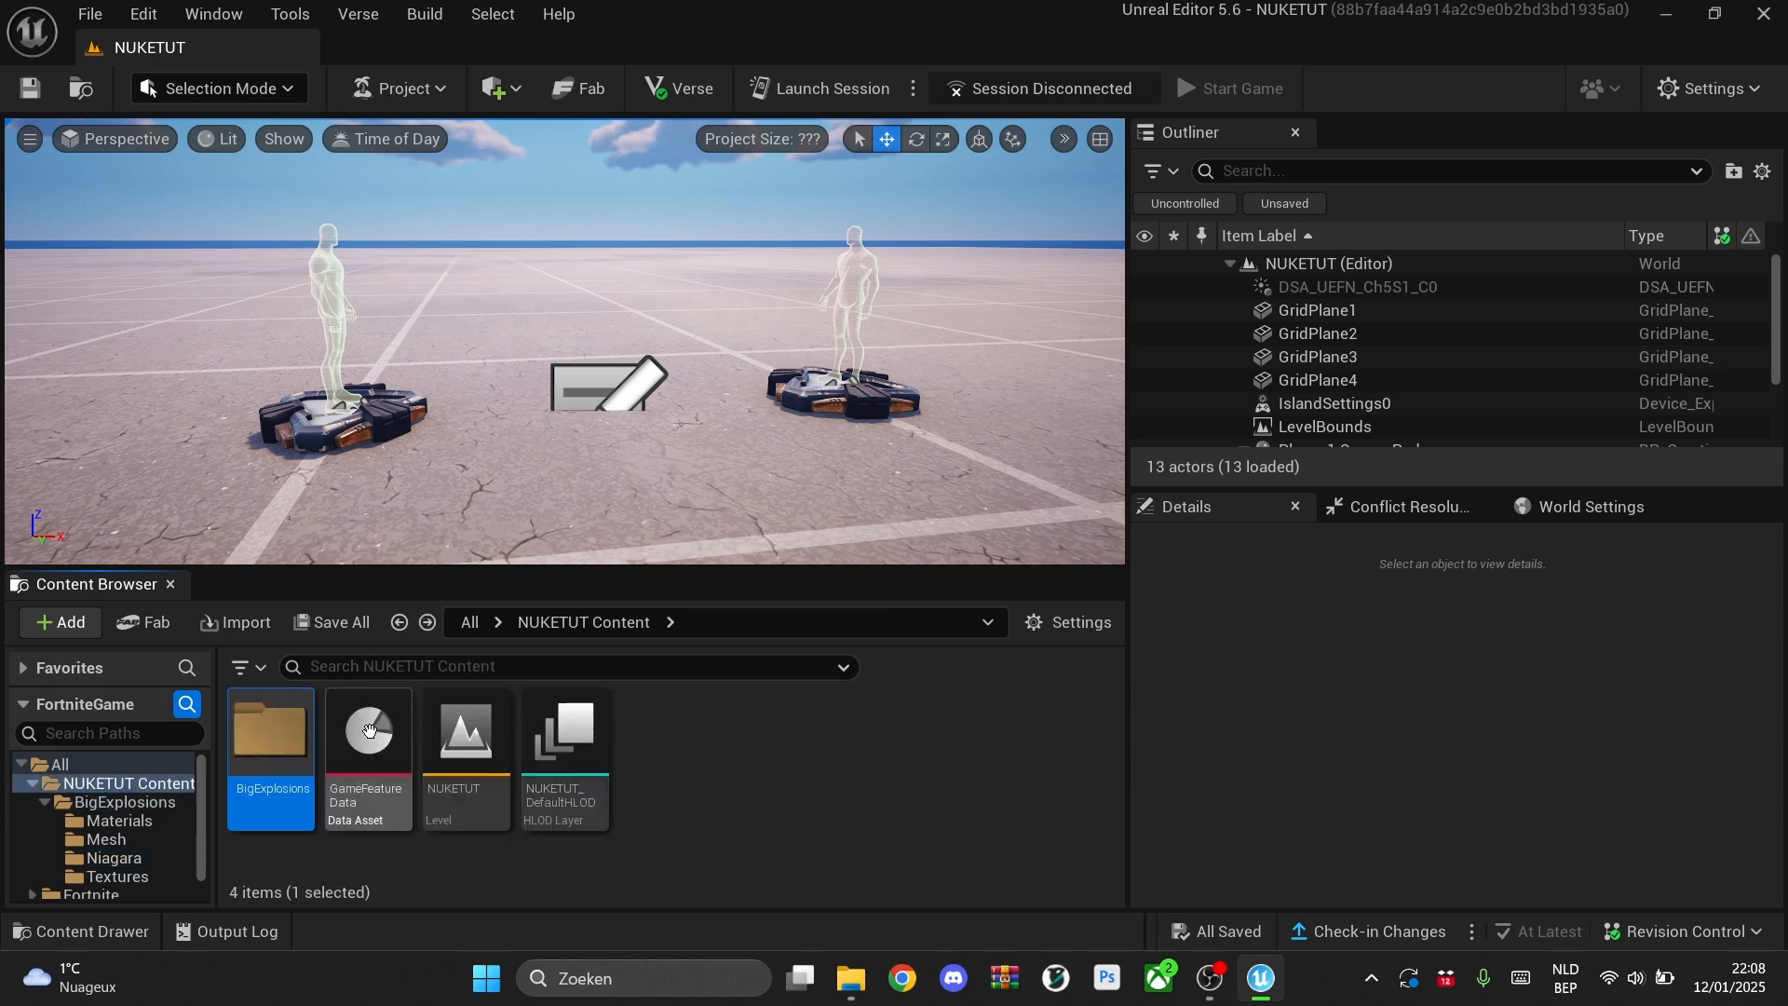
left_click(89, 13)
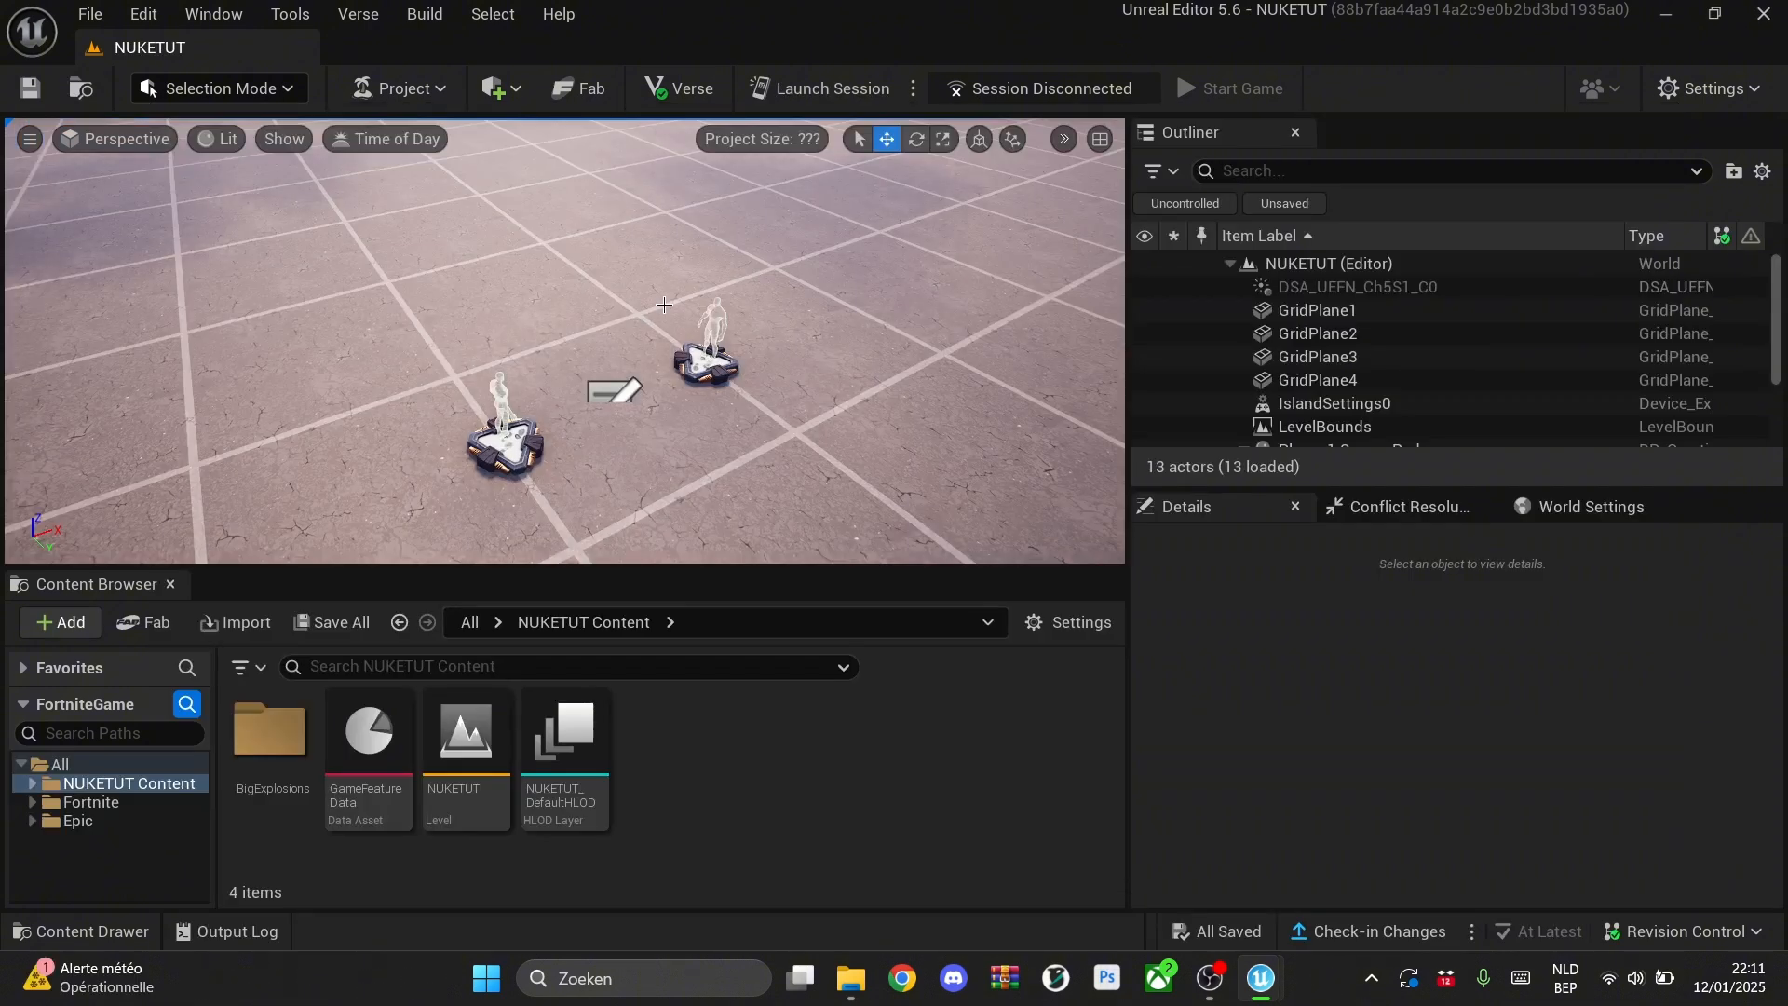
Step: Add a new empty Verse file named NUKE to the NUKETUT project through the Verse Explorer
left_click(357, 14)
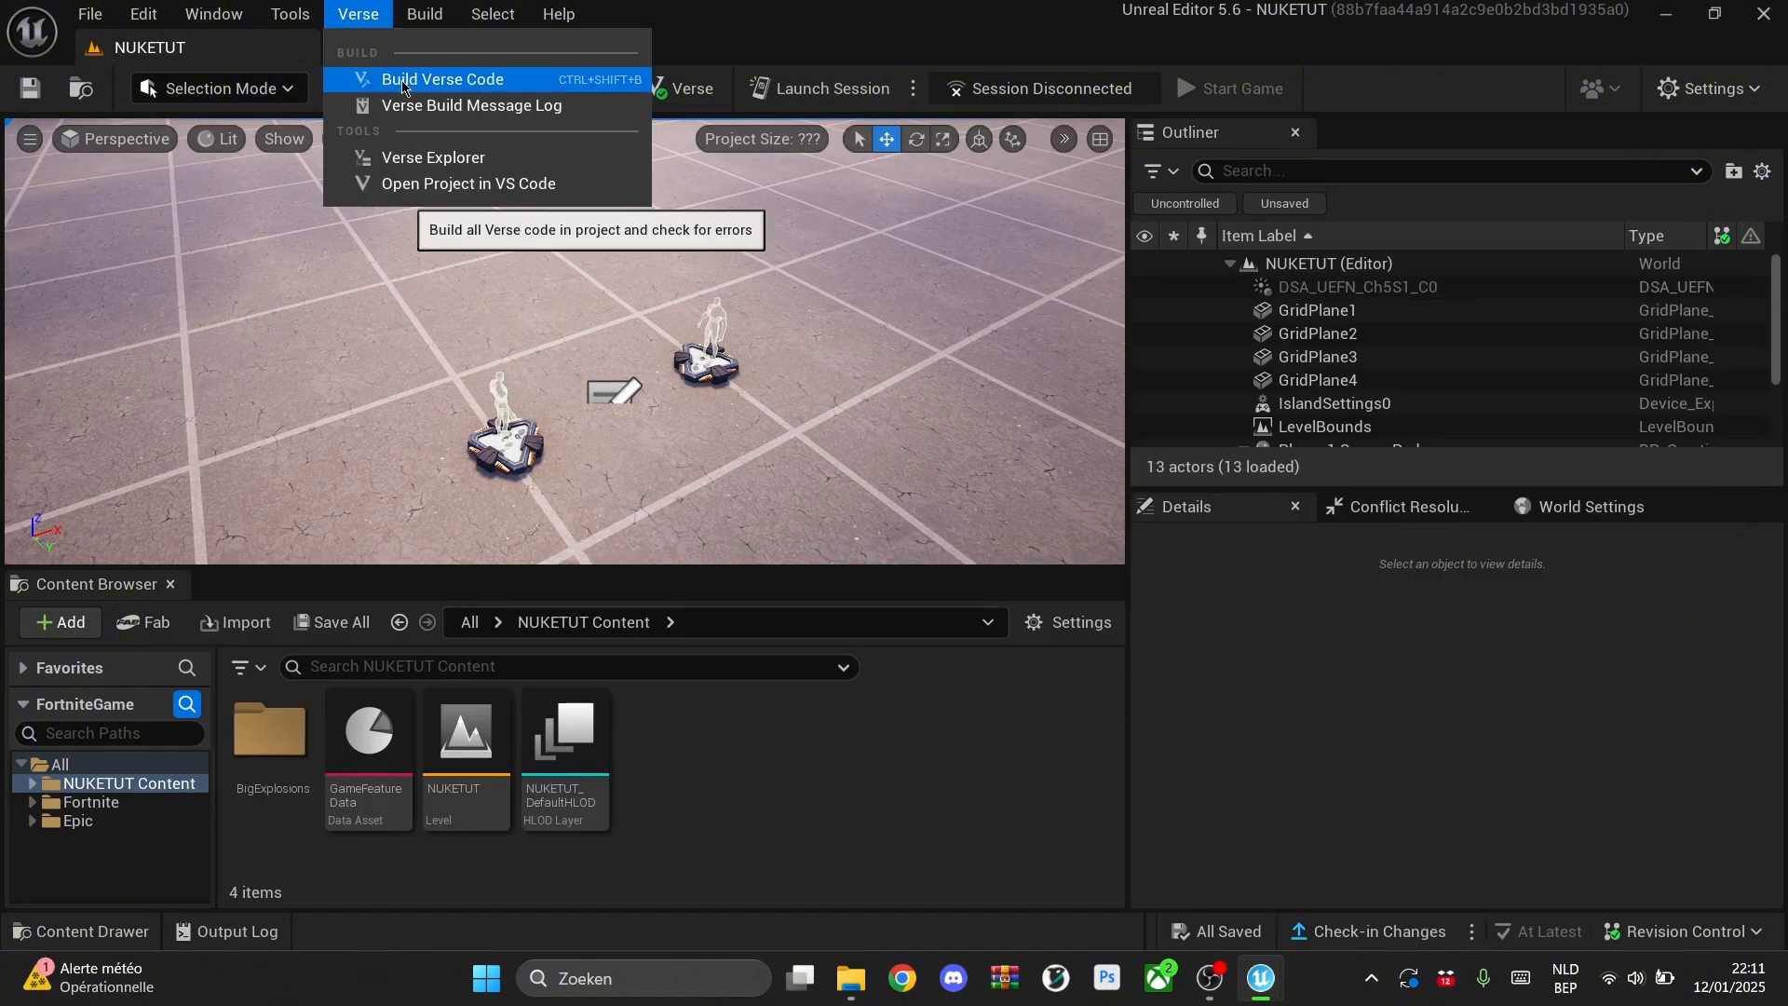
left_click(424, 160)
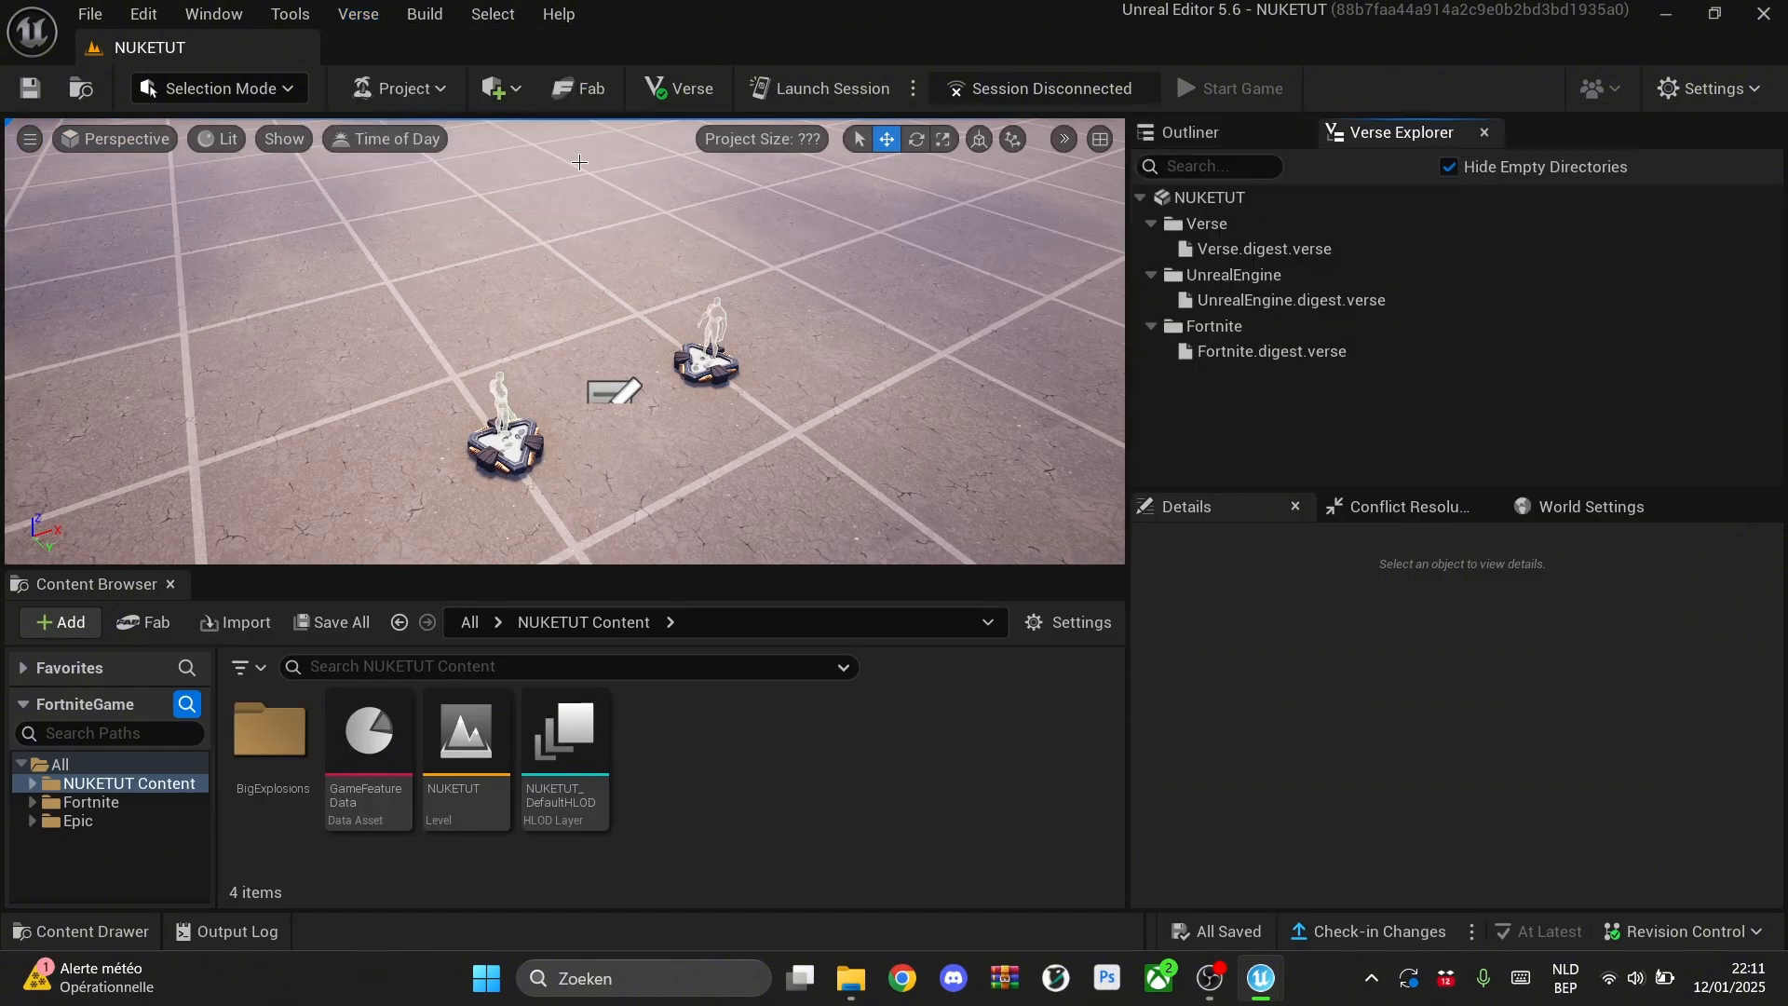
right_click(1232, 201)
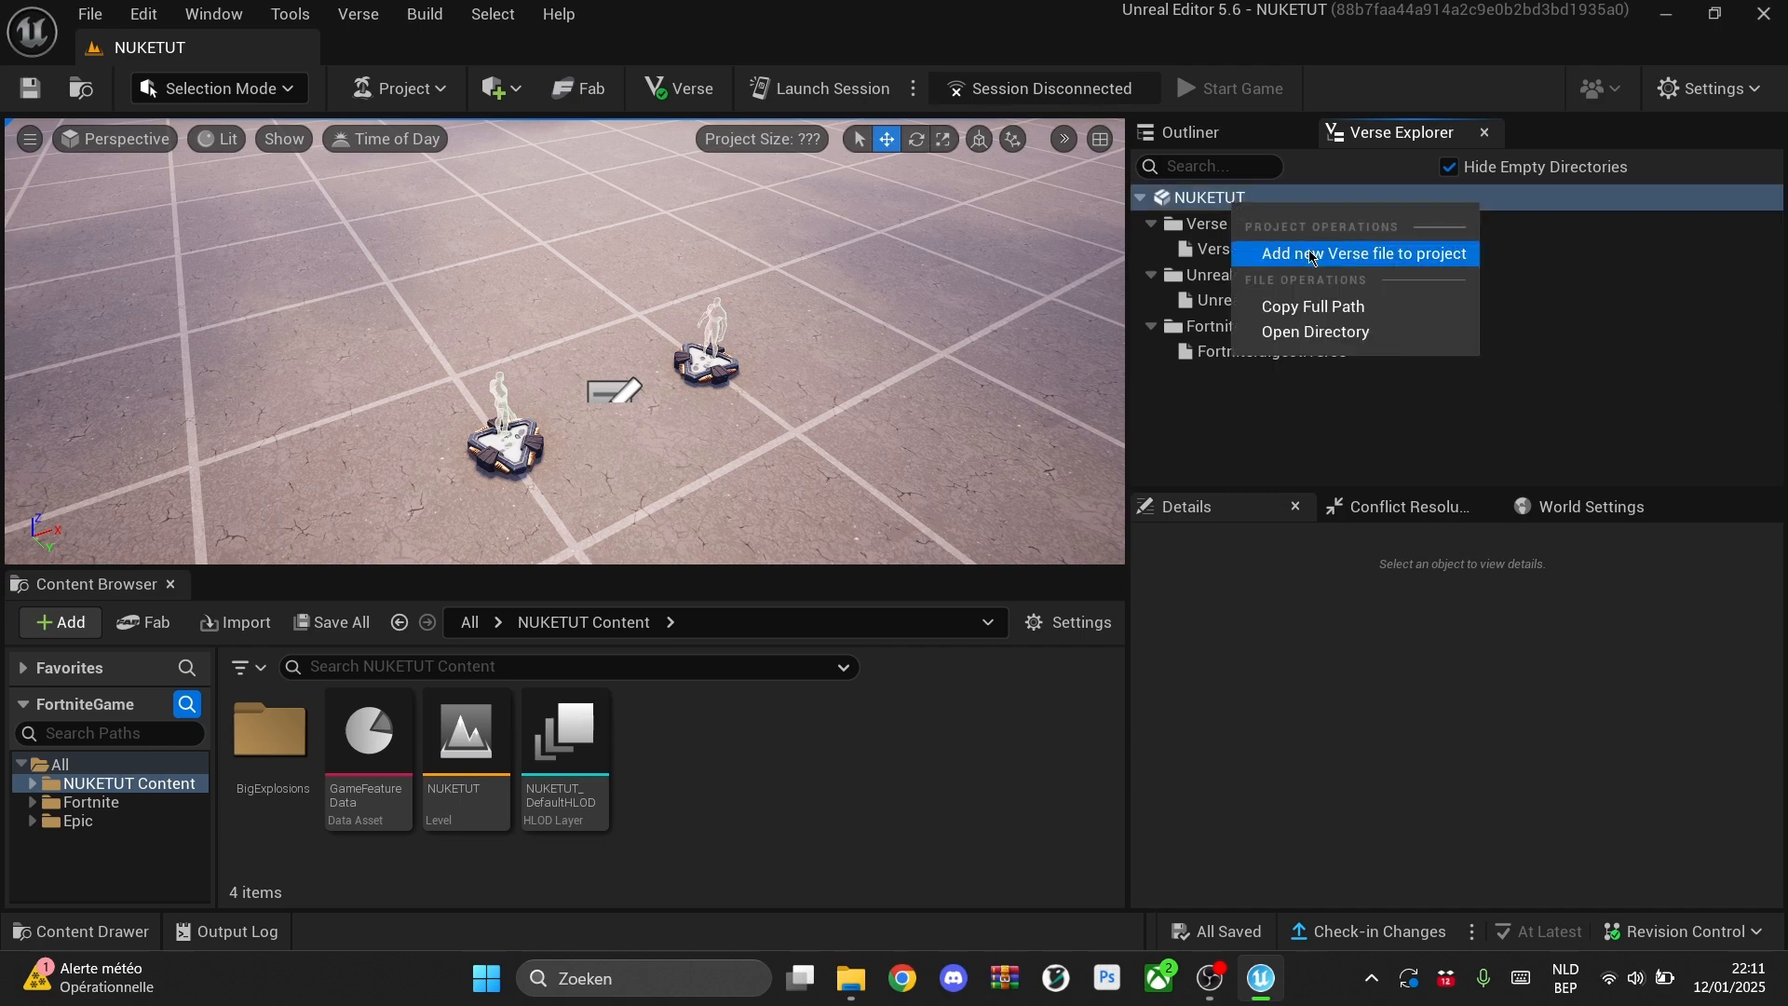
left_click(1360, 253)
double_click(1127, 840)
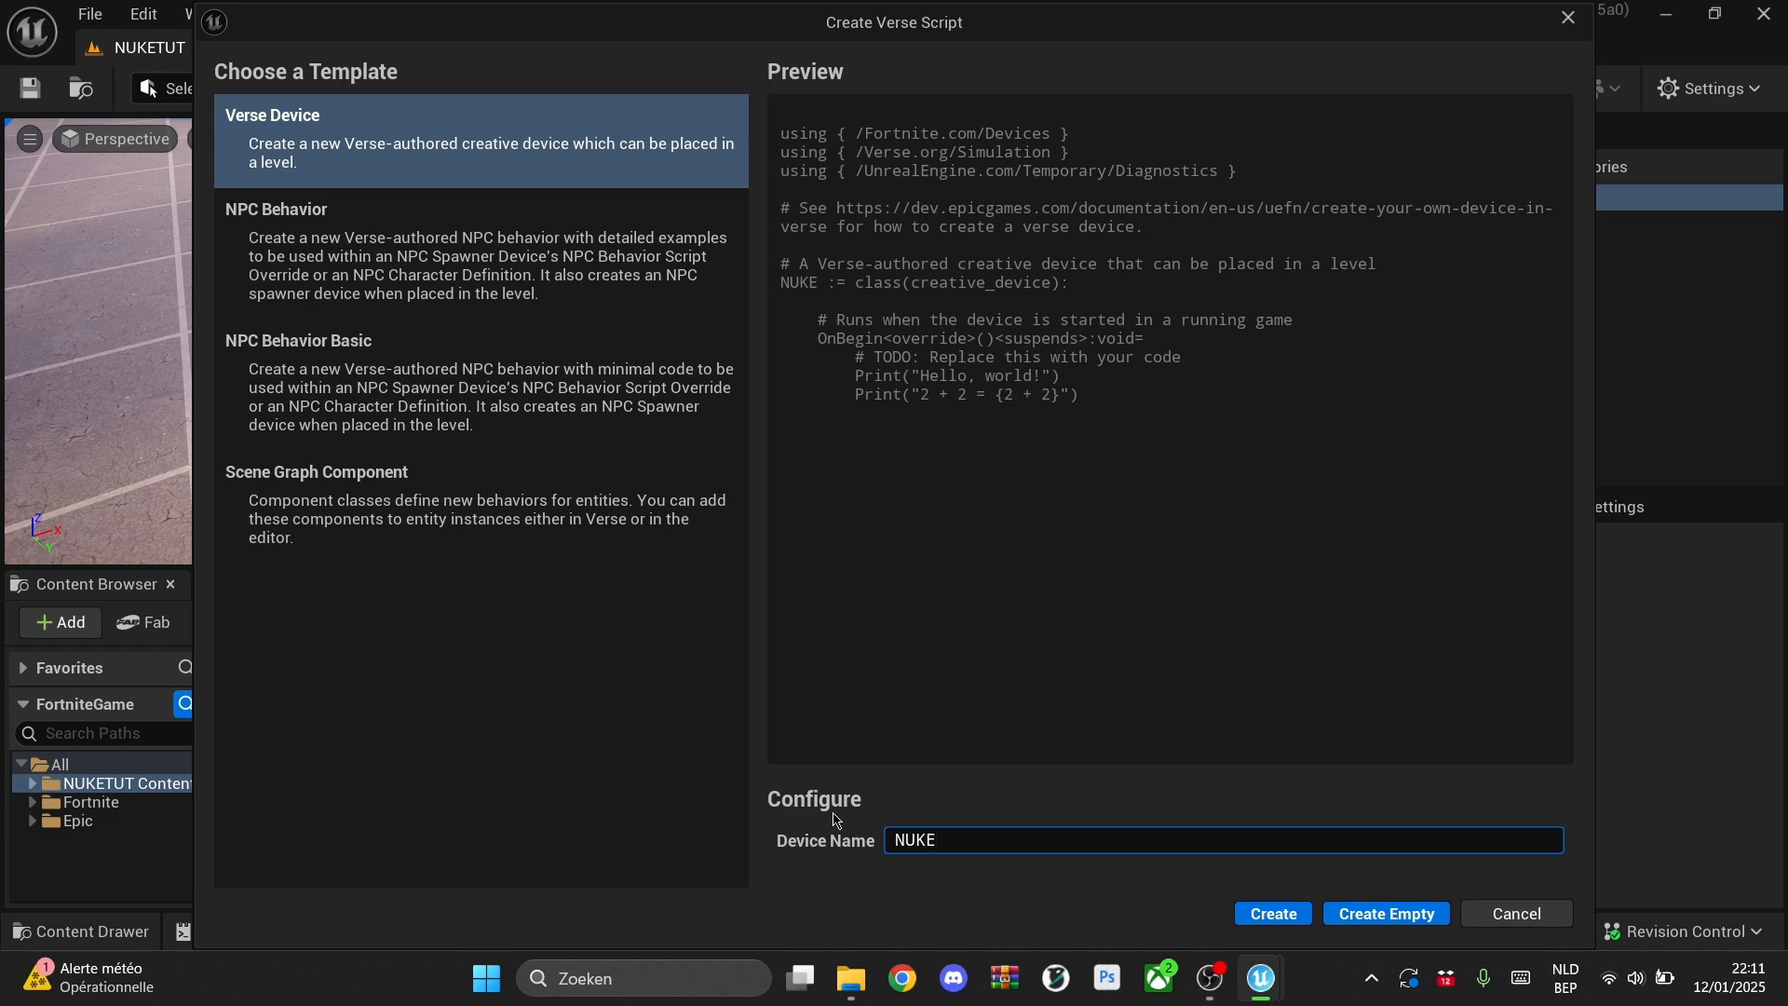
left_click(1368, 909)
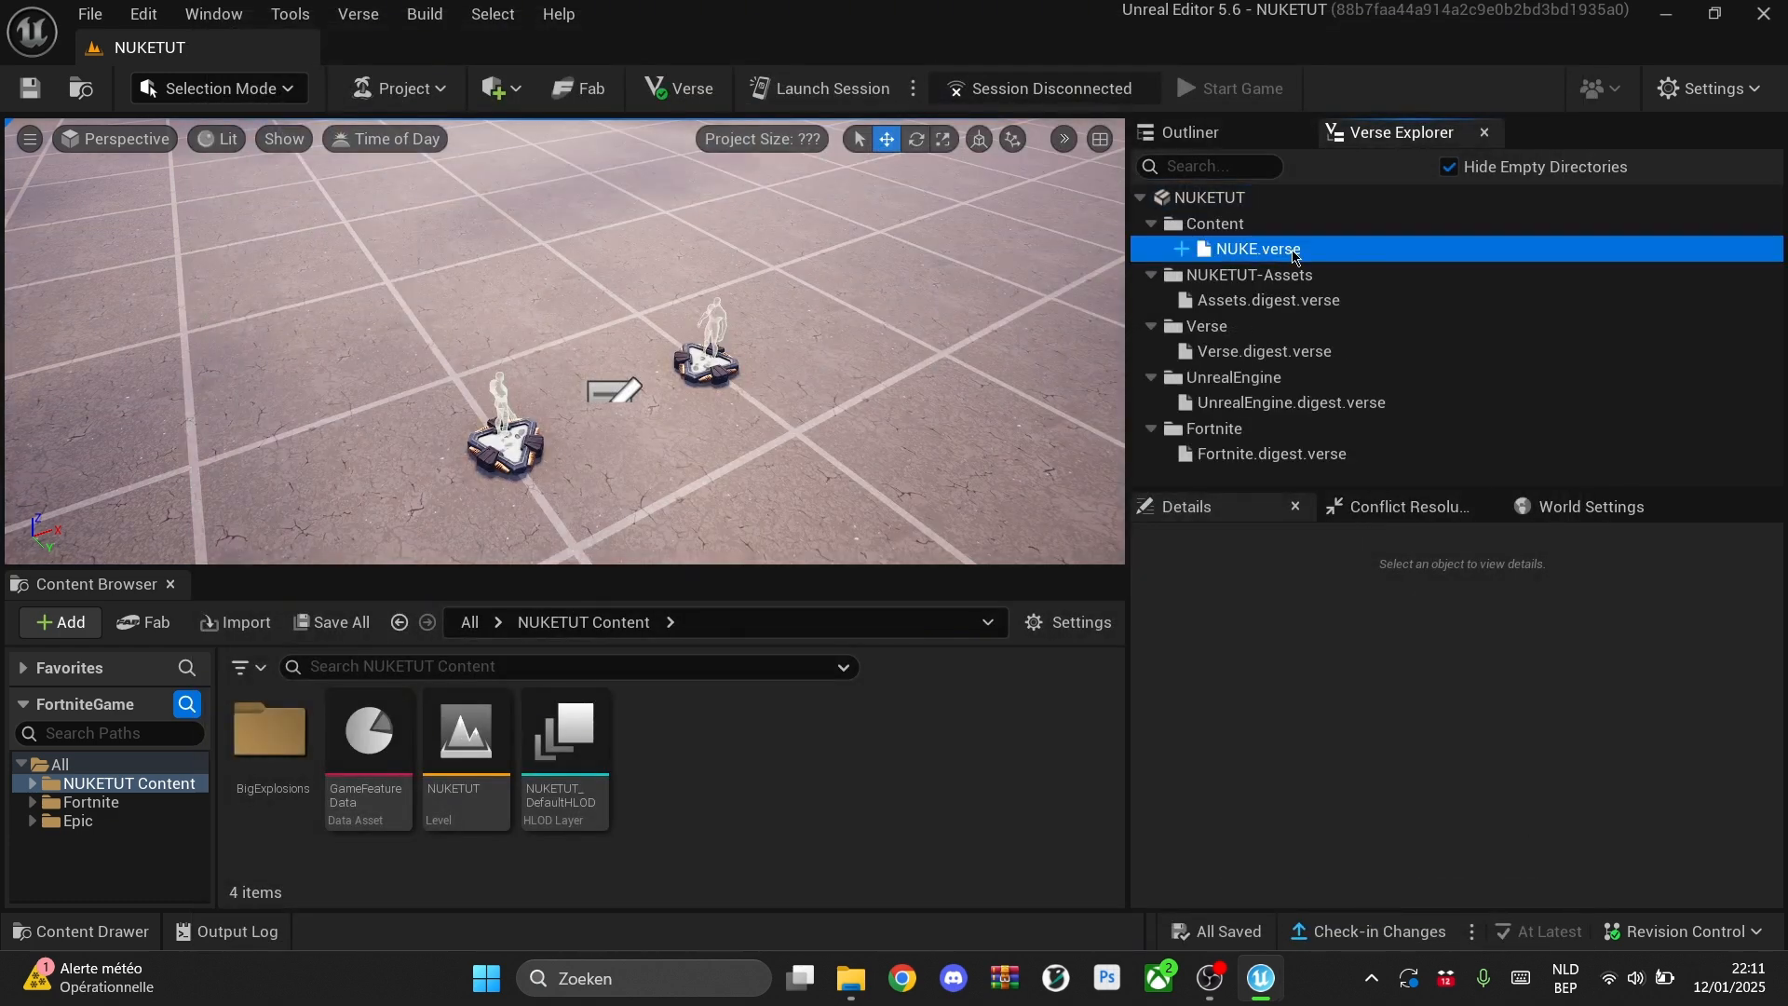
Step: Open NUKE.verse in VS Code and replace the placeholder comment with the copied nuke manager script
double_click(1294, 249)
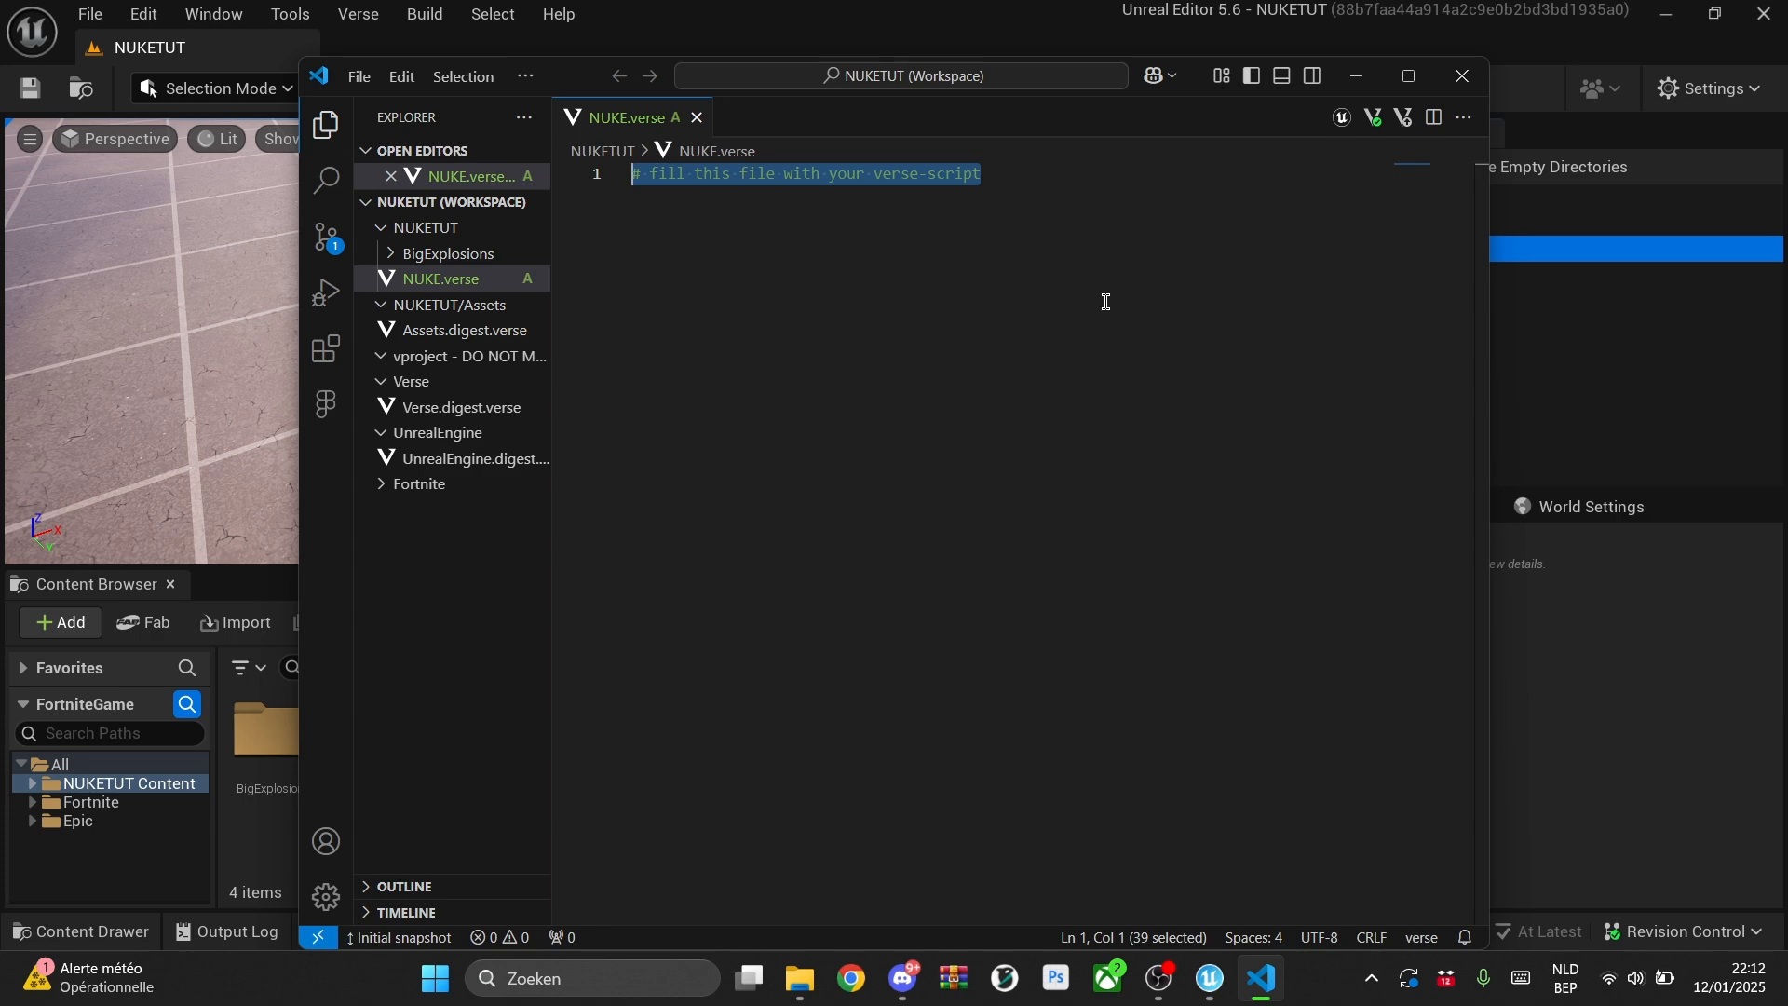
key("ctrl+v")
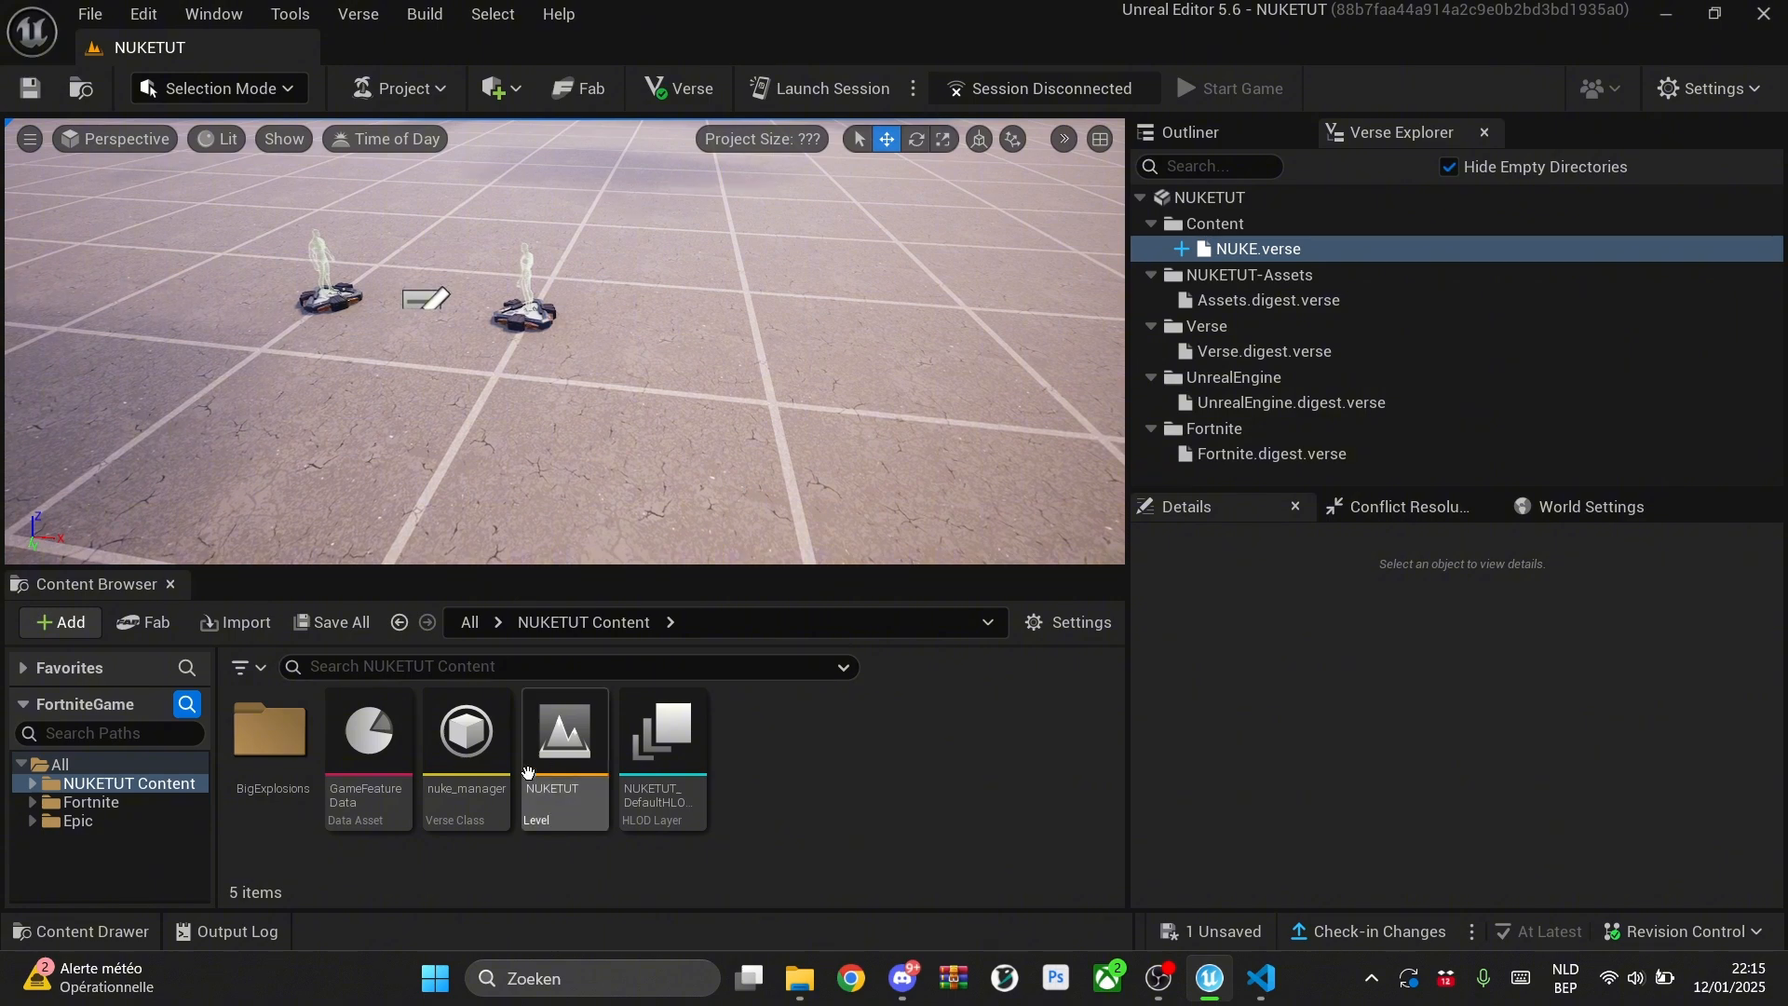
Step: Place the nuke_manager Verse device in the level beside the spawn pads and review its Nuke Manager options
left_click_drag(487, 760, 655, 379)
key("w")
right_click_drag(370, 394, 866, 604)
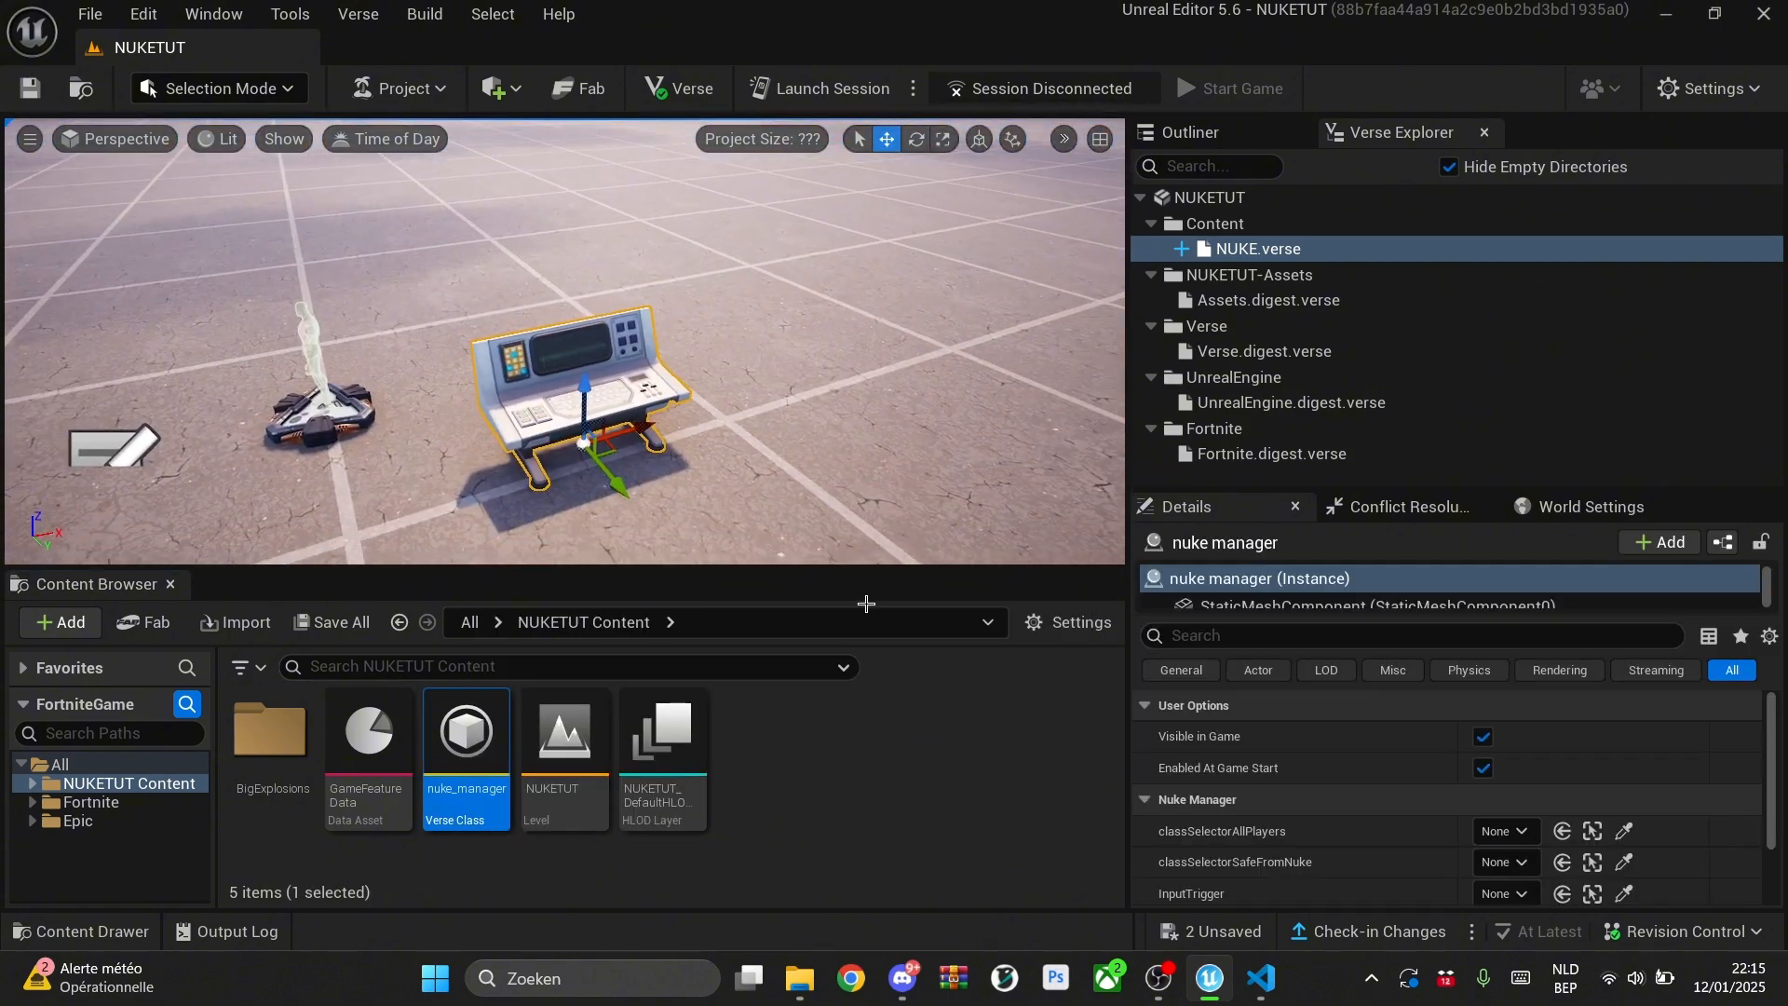
scroll(1427, 802, "down", 3)
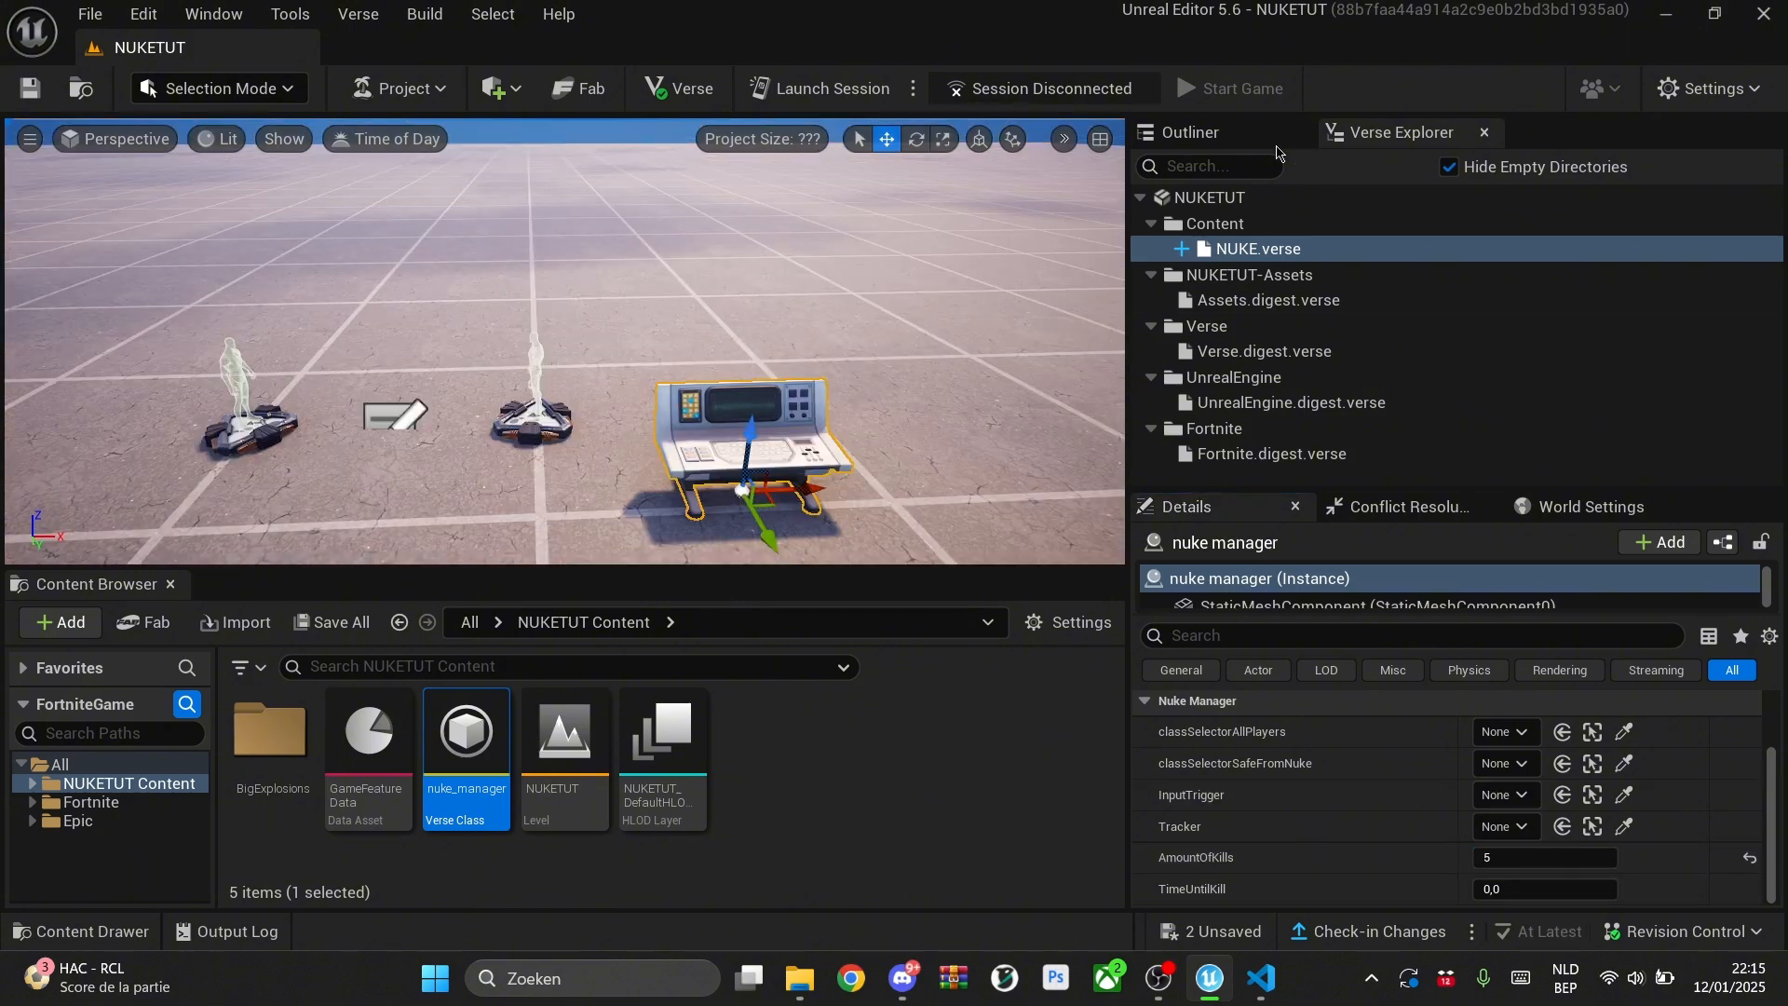
Step: Set the Default Class Identifier of IslandSettings0 to Class Slot 1
left_click(1196, 133)
left_click(1275, 168)
type("ISLAN")
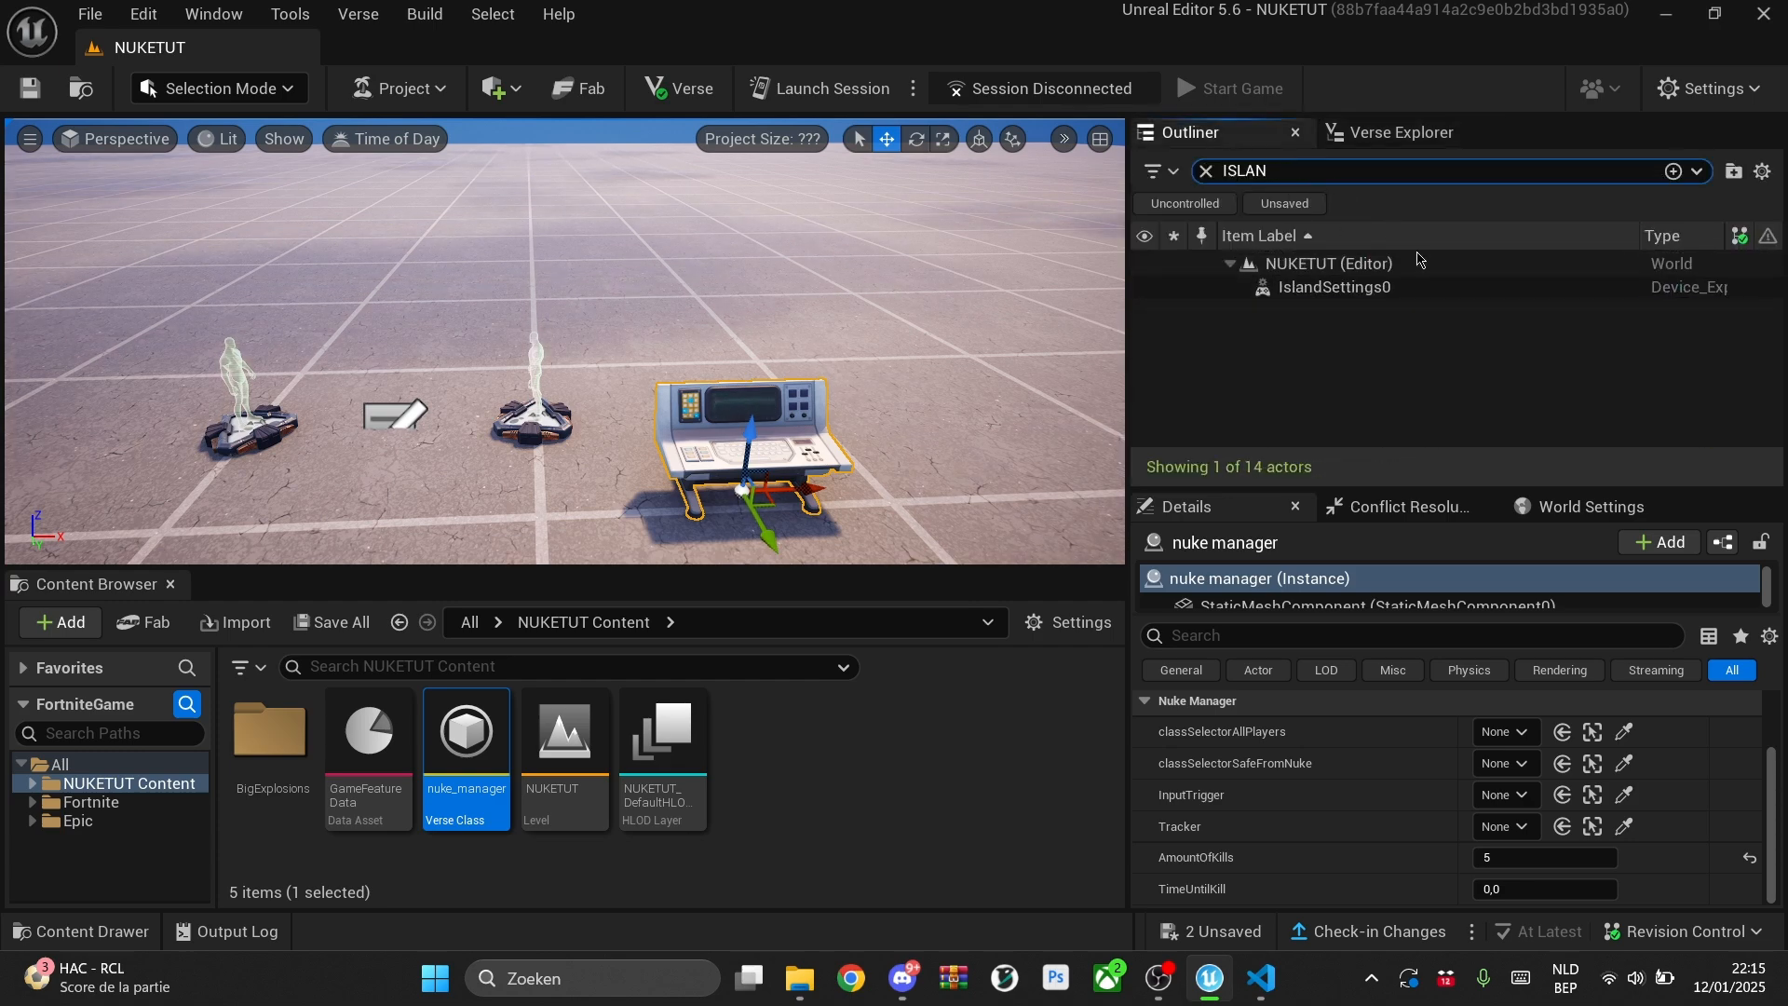
left_click(1387, 292)
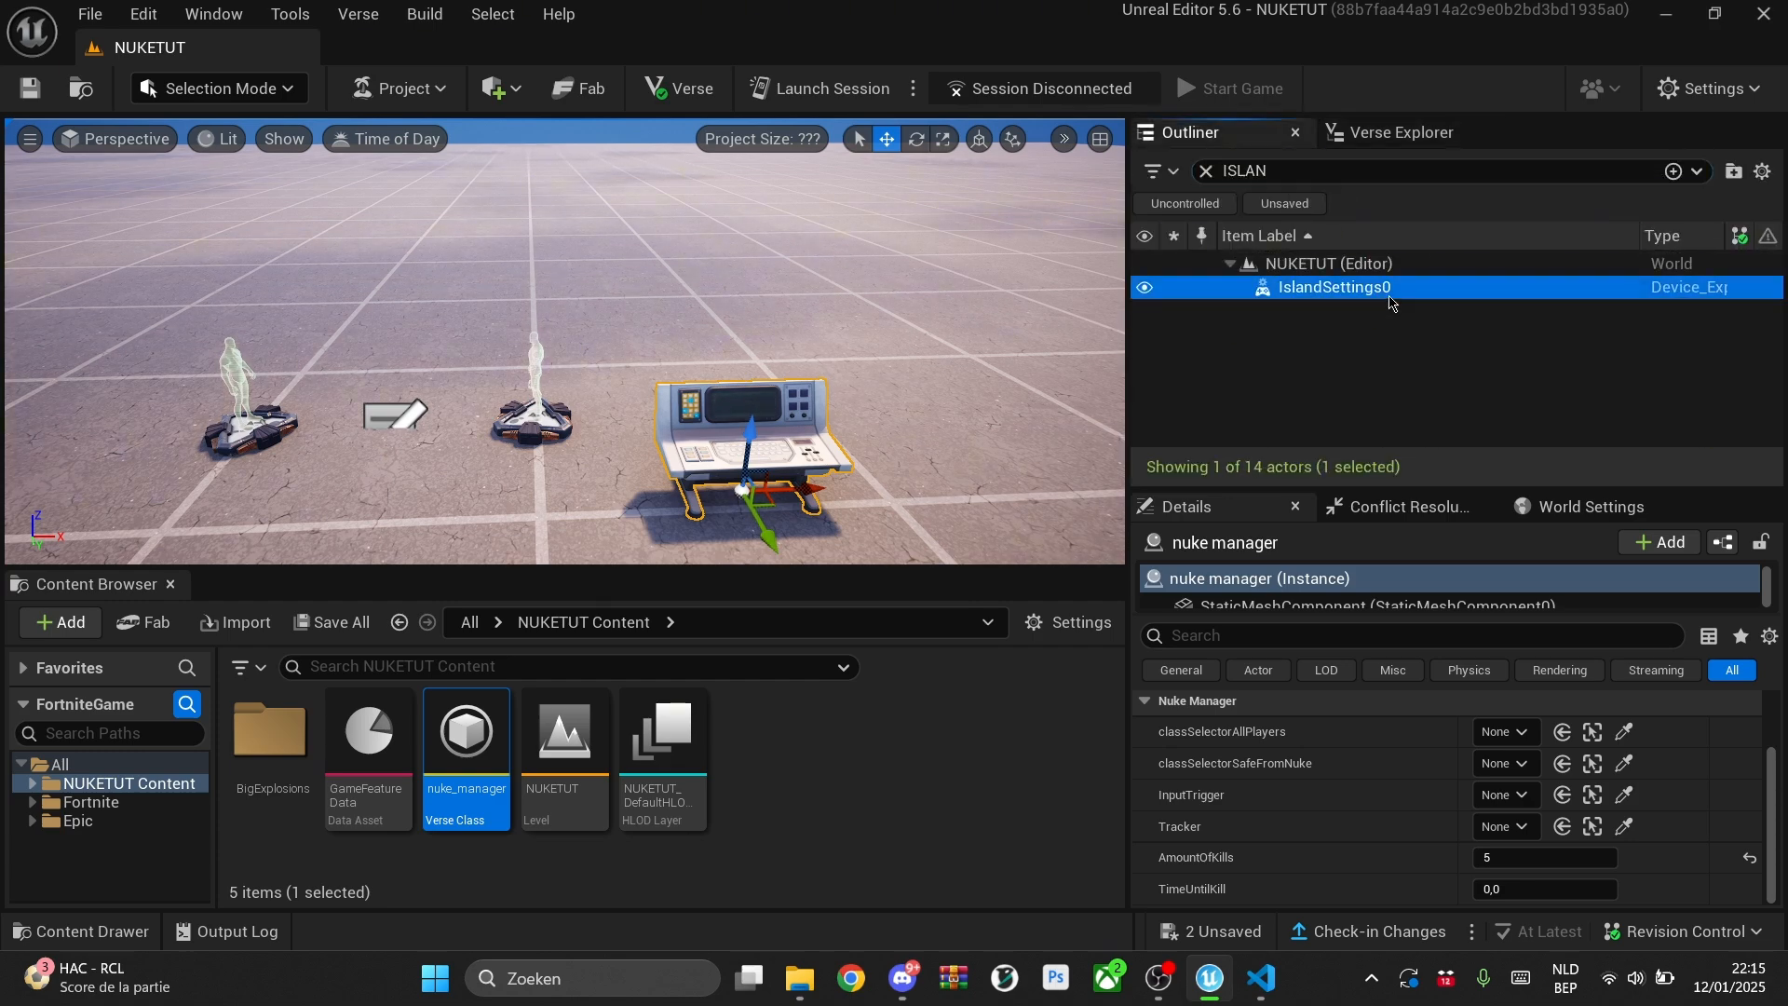
left_click(1239, 622)
type("ASS")
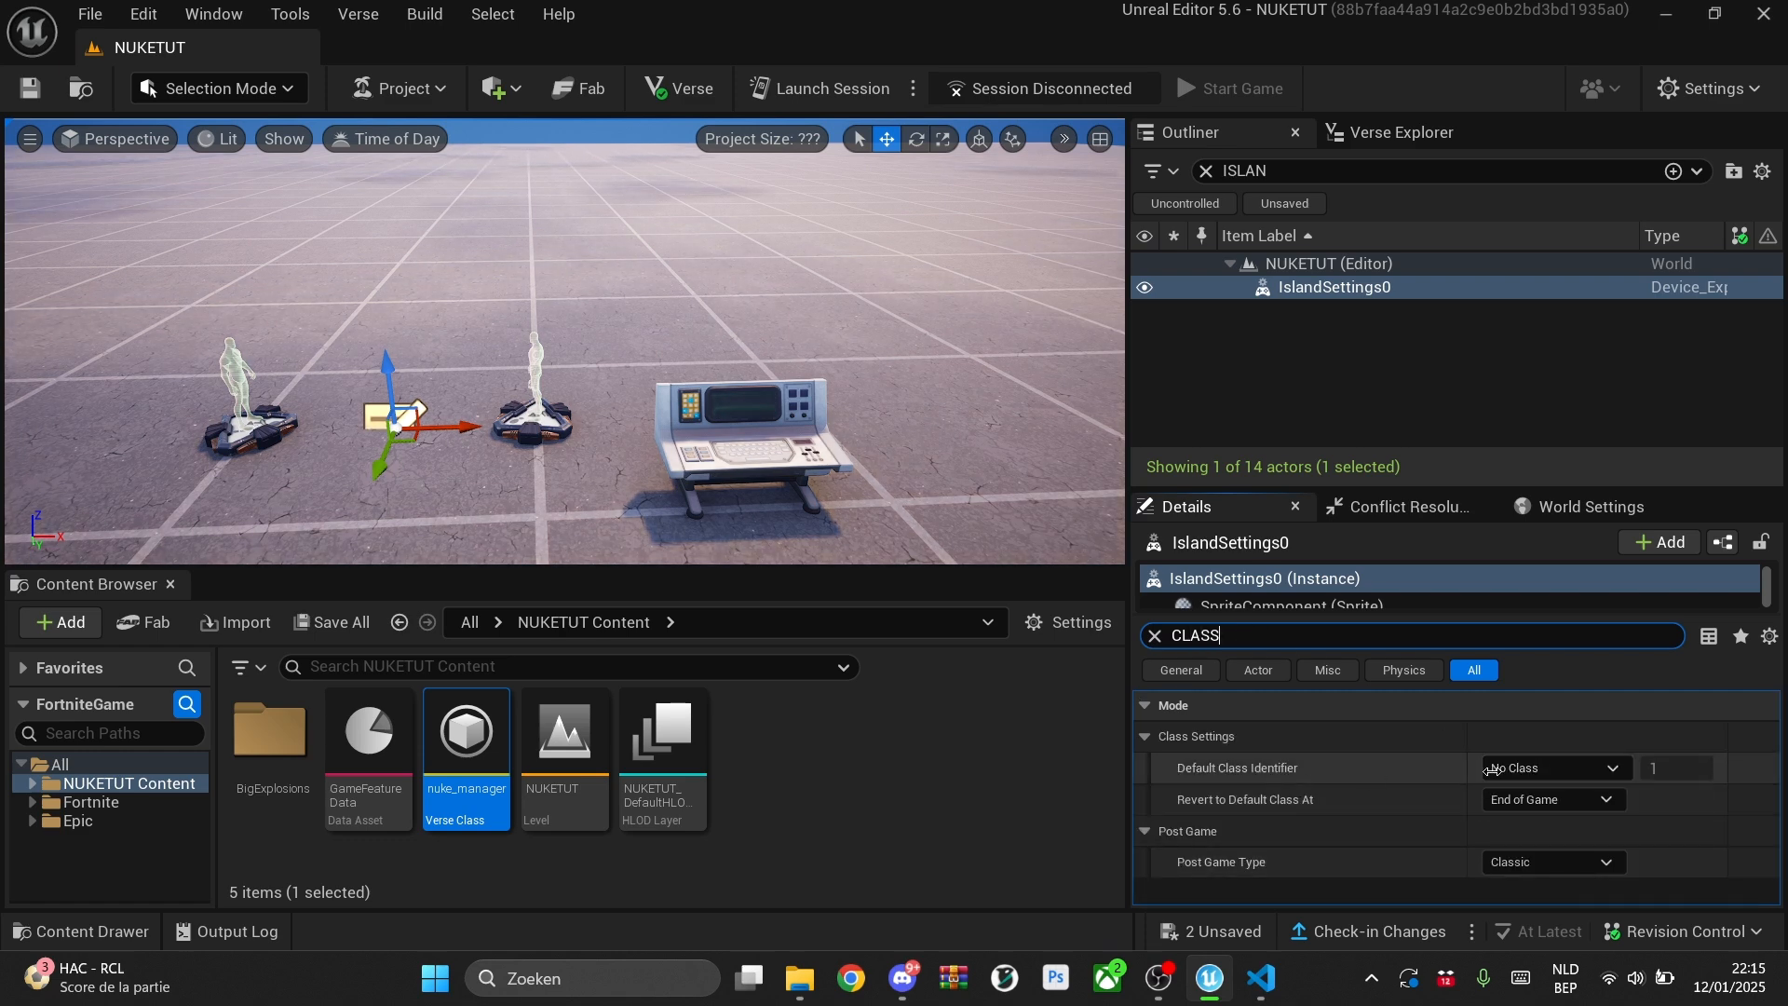
left_click(1527, 769)
left_click(1518, 791)
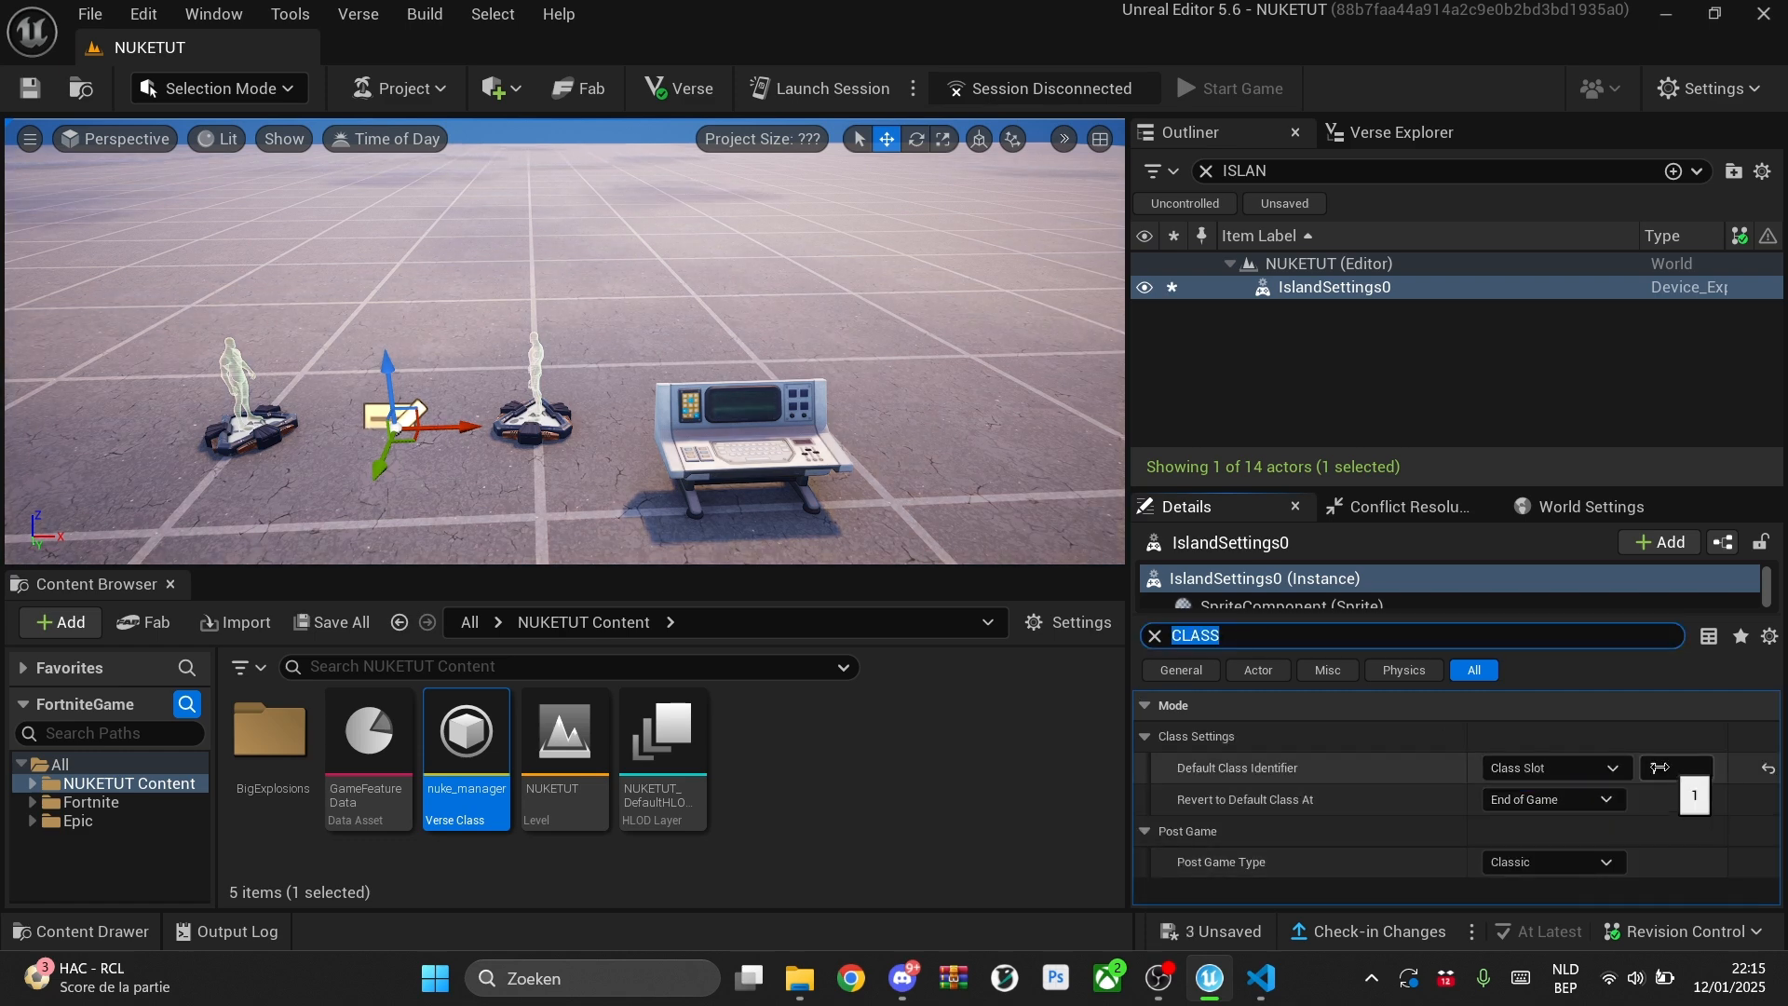
left_click(1220, 180)
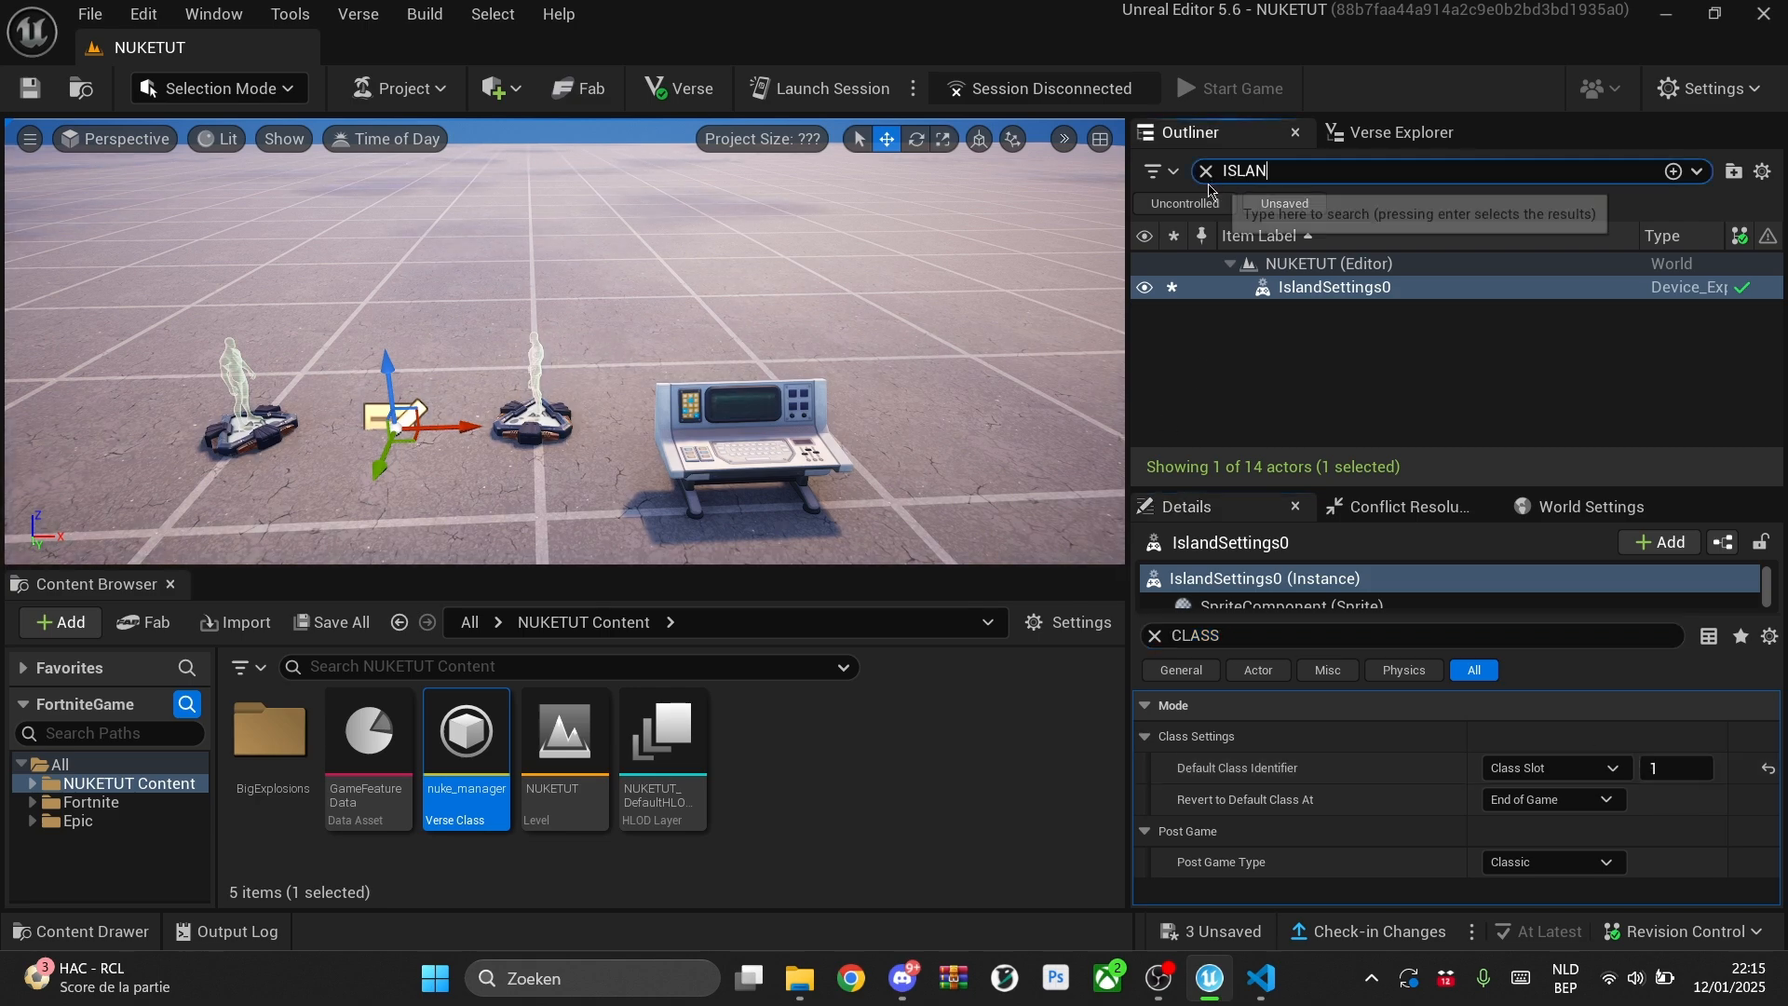
Step: Place a Class Selector device from the Fortnite content in front of a spawn pad and set Class to Switch to to Class Slot 1
left_click(93, 802)
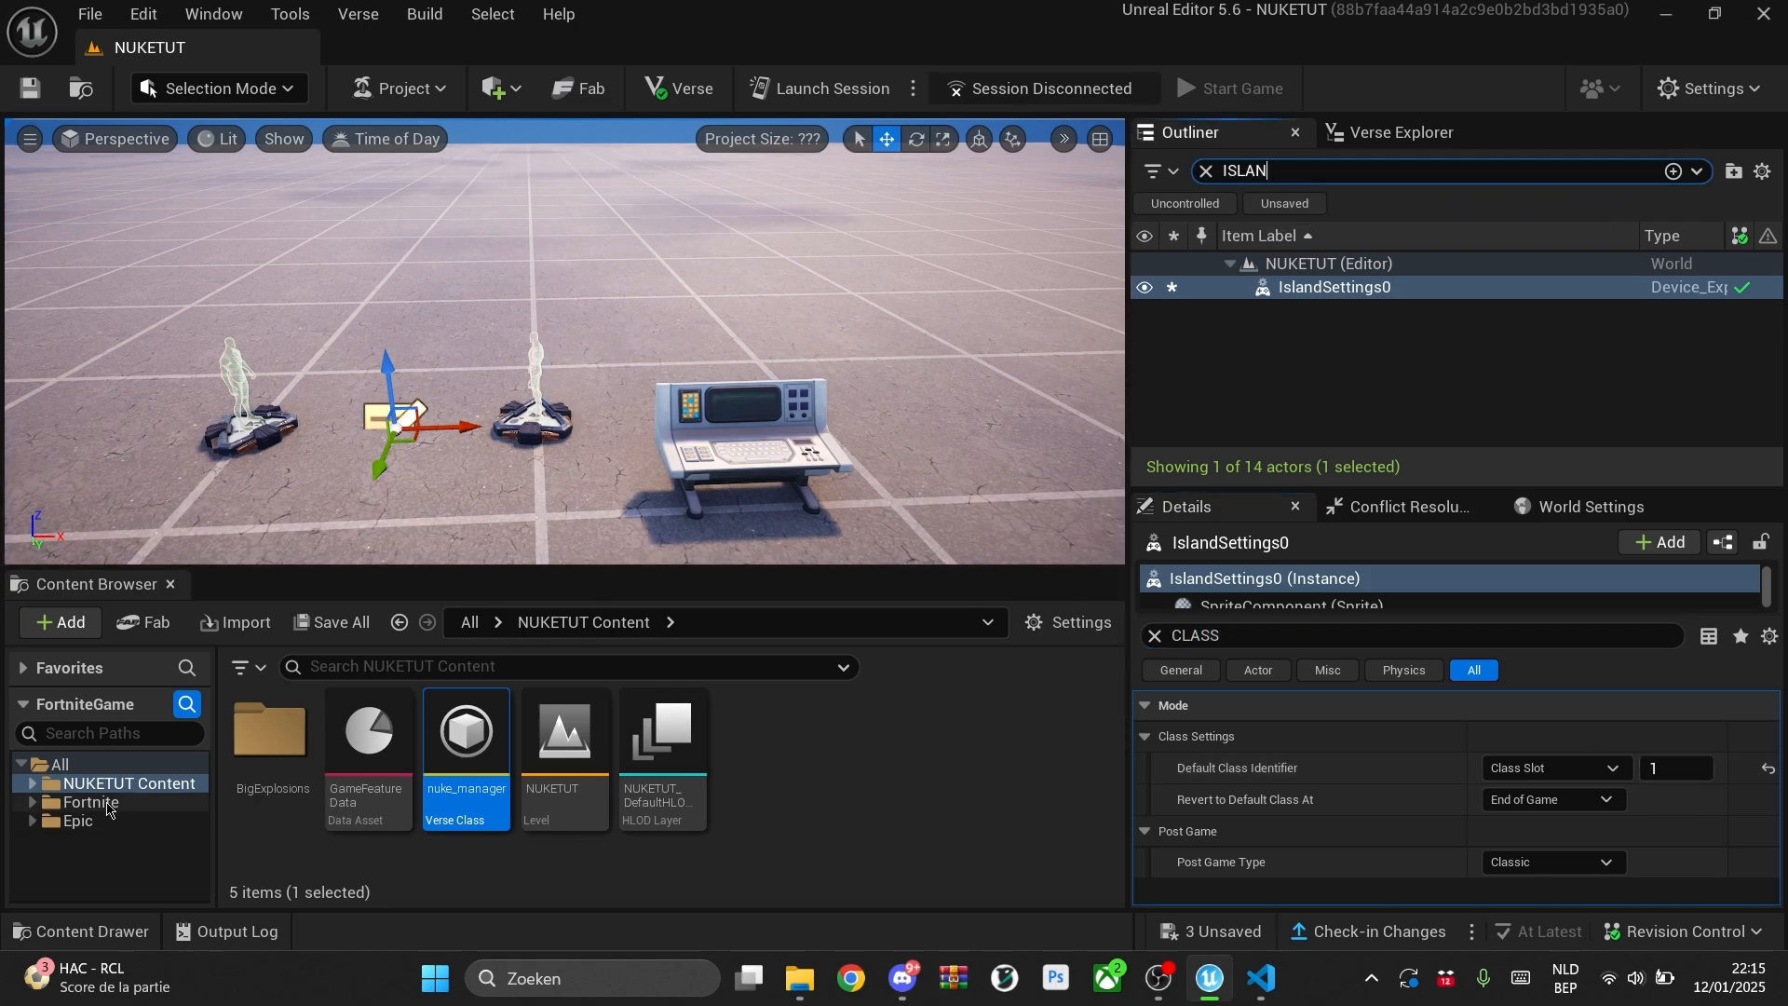
left_click(430, 662)
type("CLASS SE")
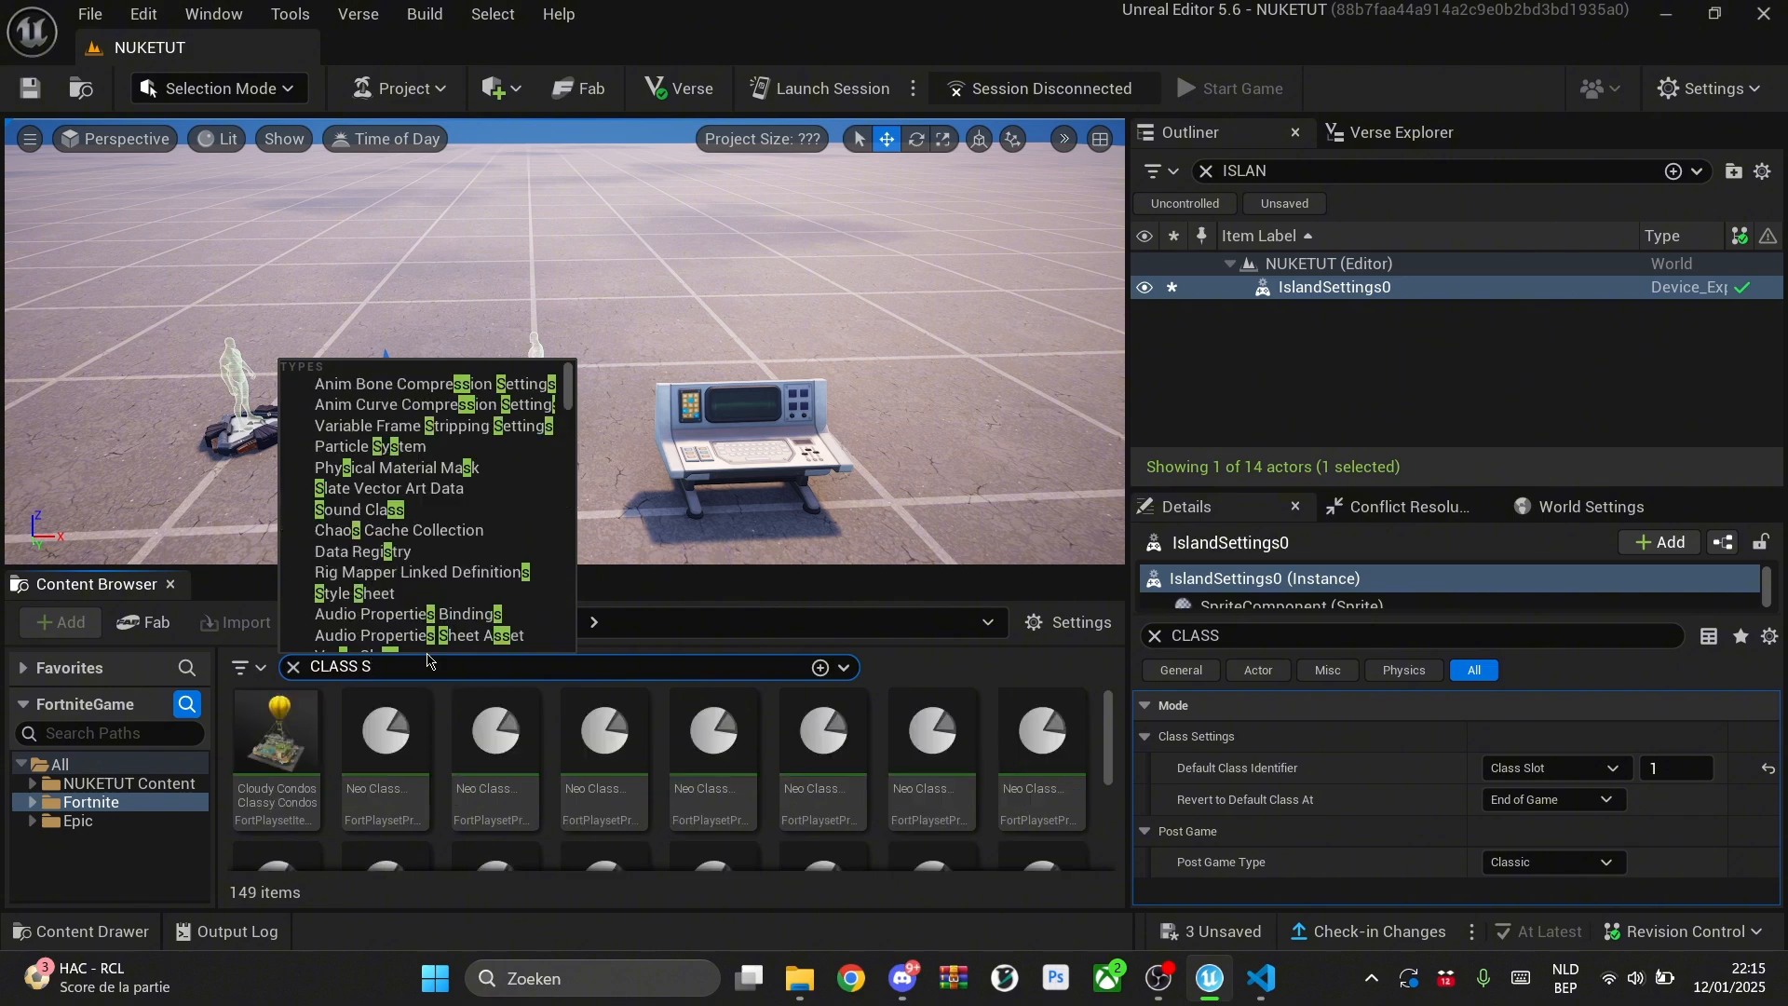
left_click_drag(393, 744, 530, 523)
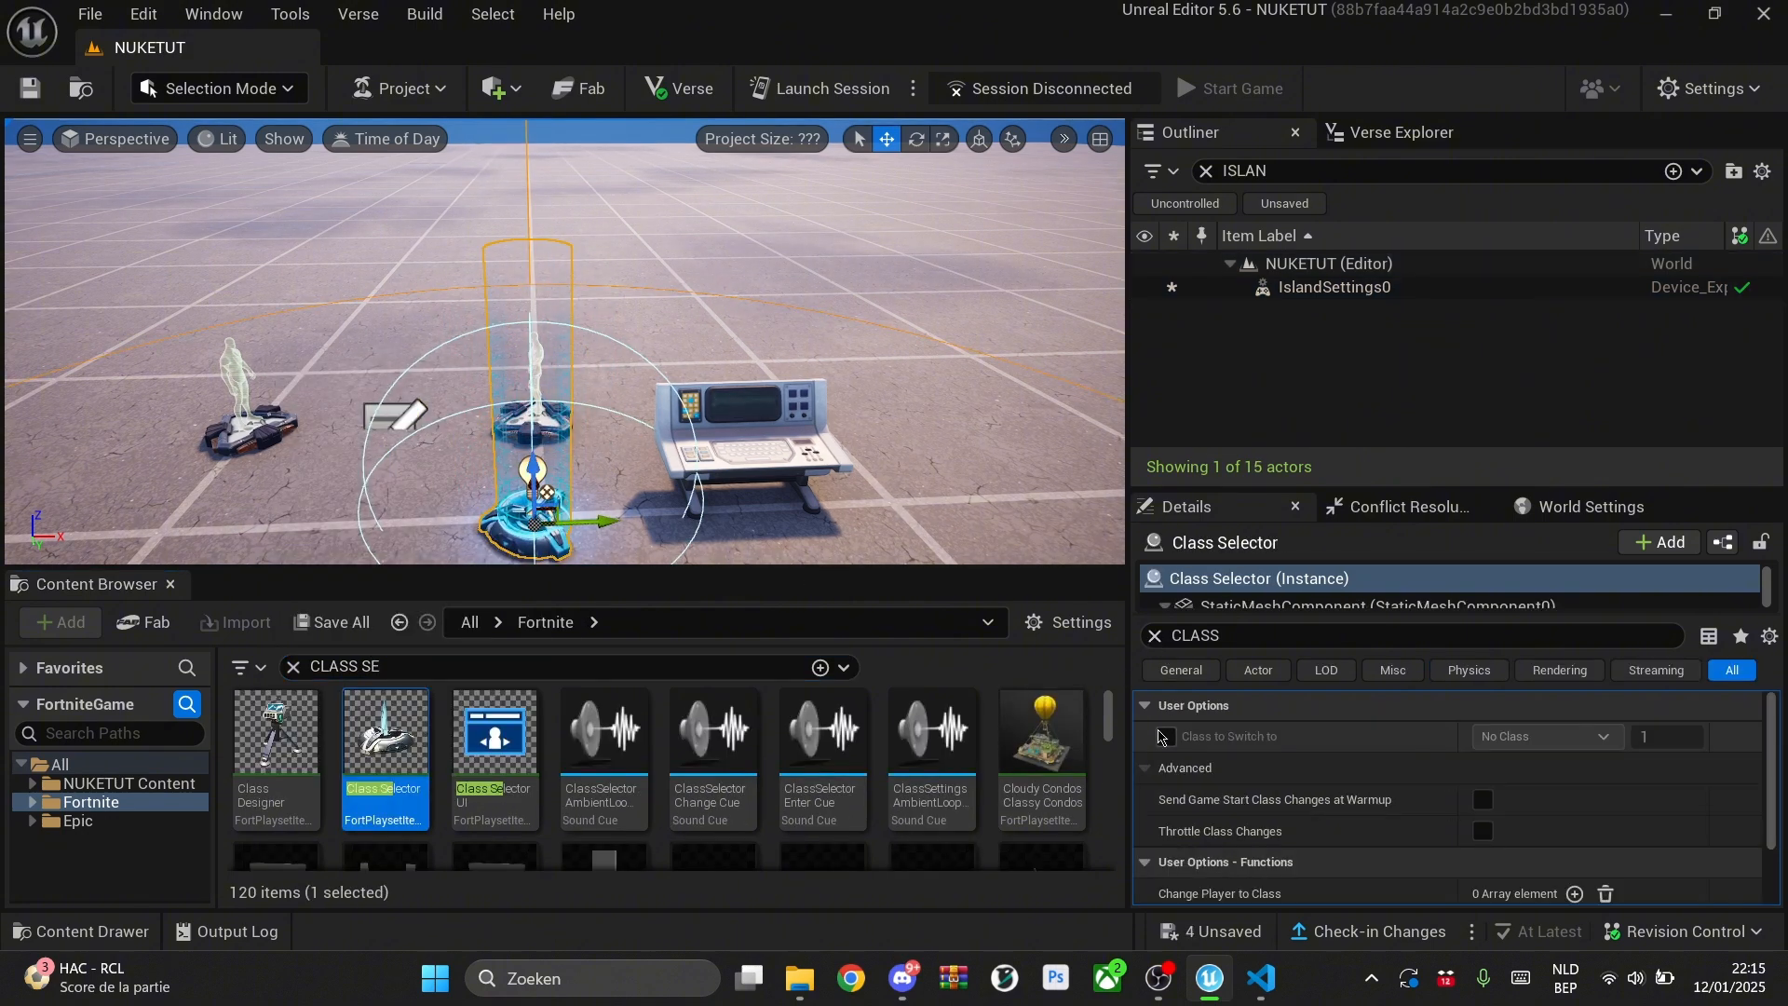
left_click(1564, 737)
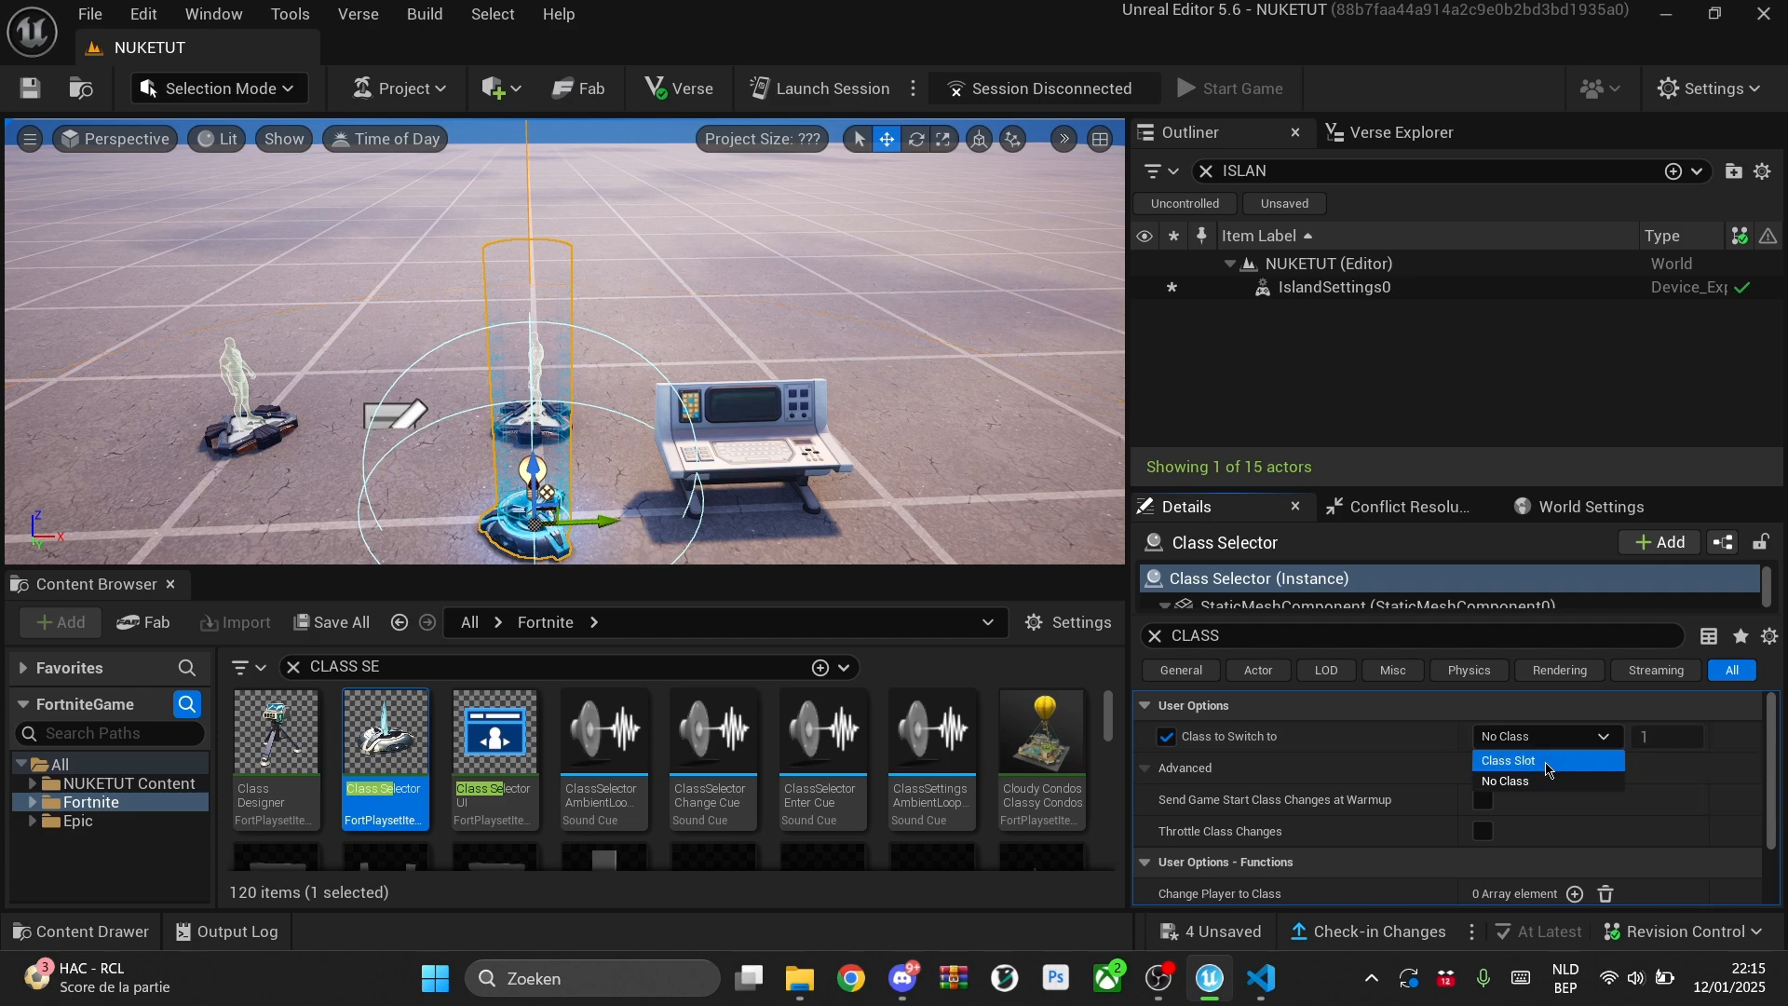
left_click(1546, 761)
Step: Duplicate the class selector beside the original and set the copy's Class to Switch to to Class Slot 2
key("f")
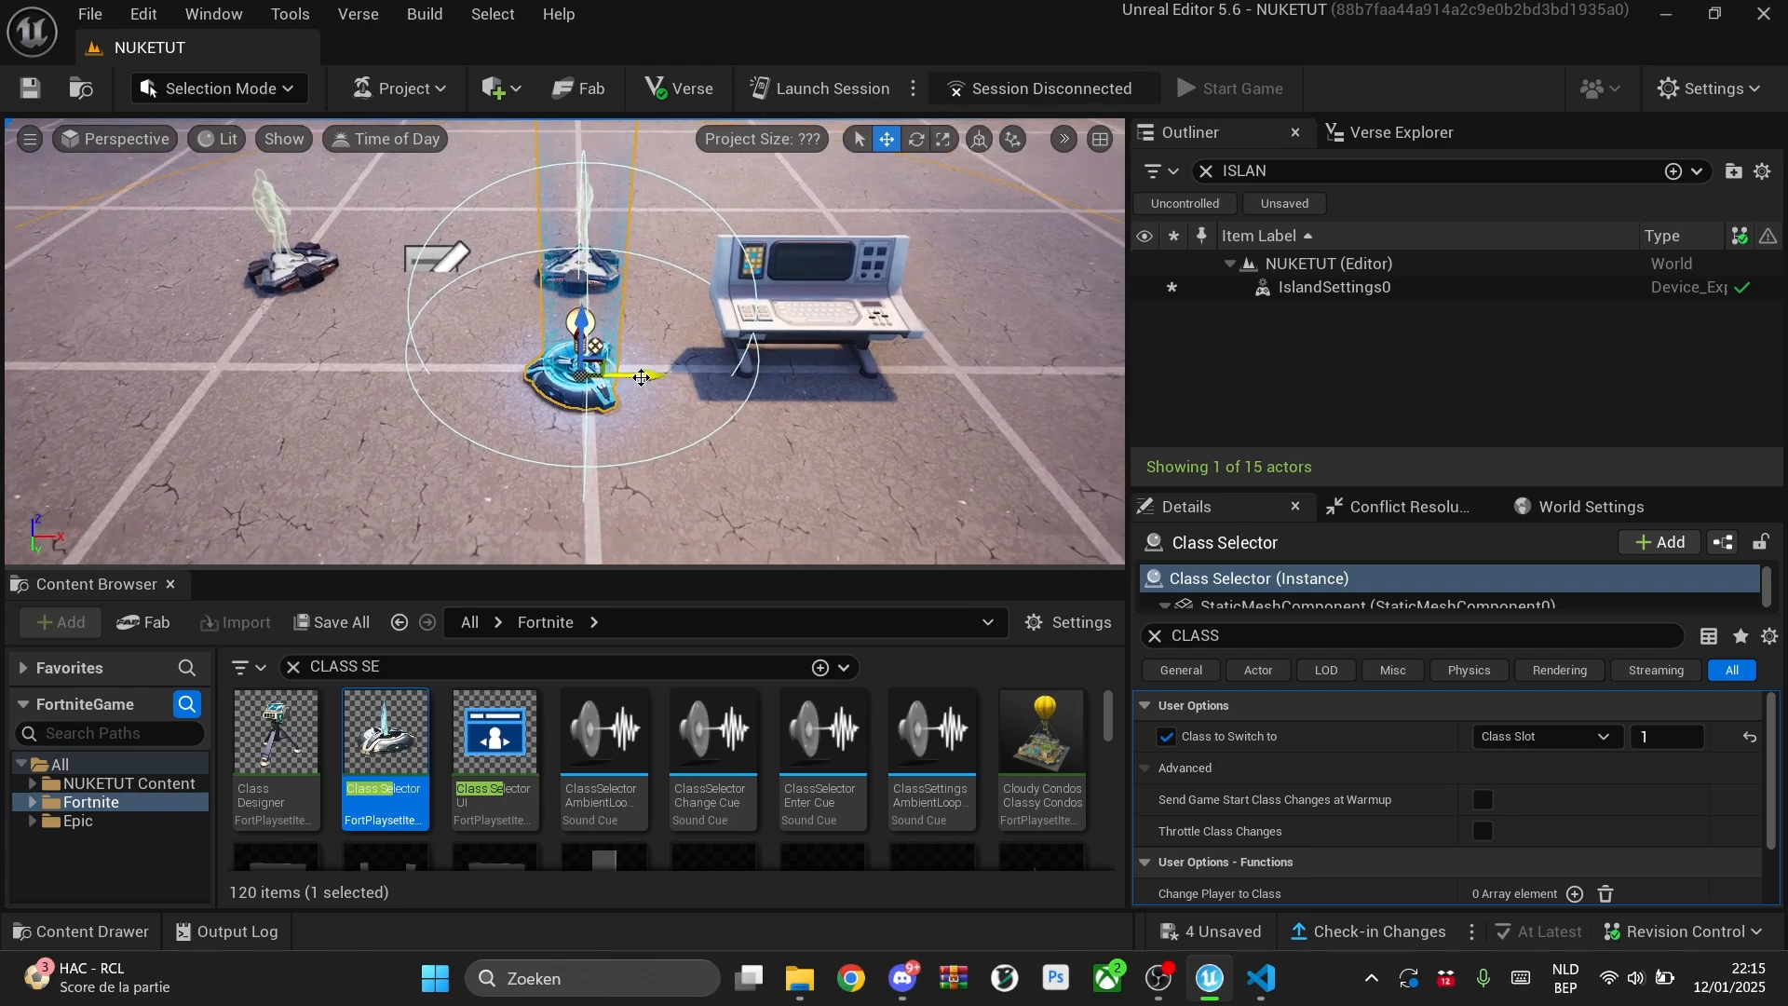
left_click_drag(642, 375, 485, 378, "alt")
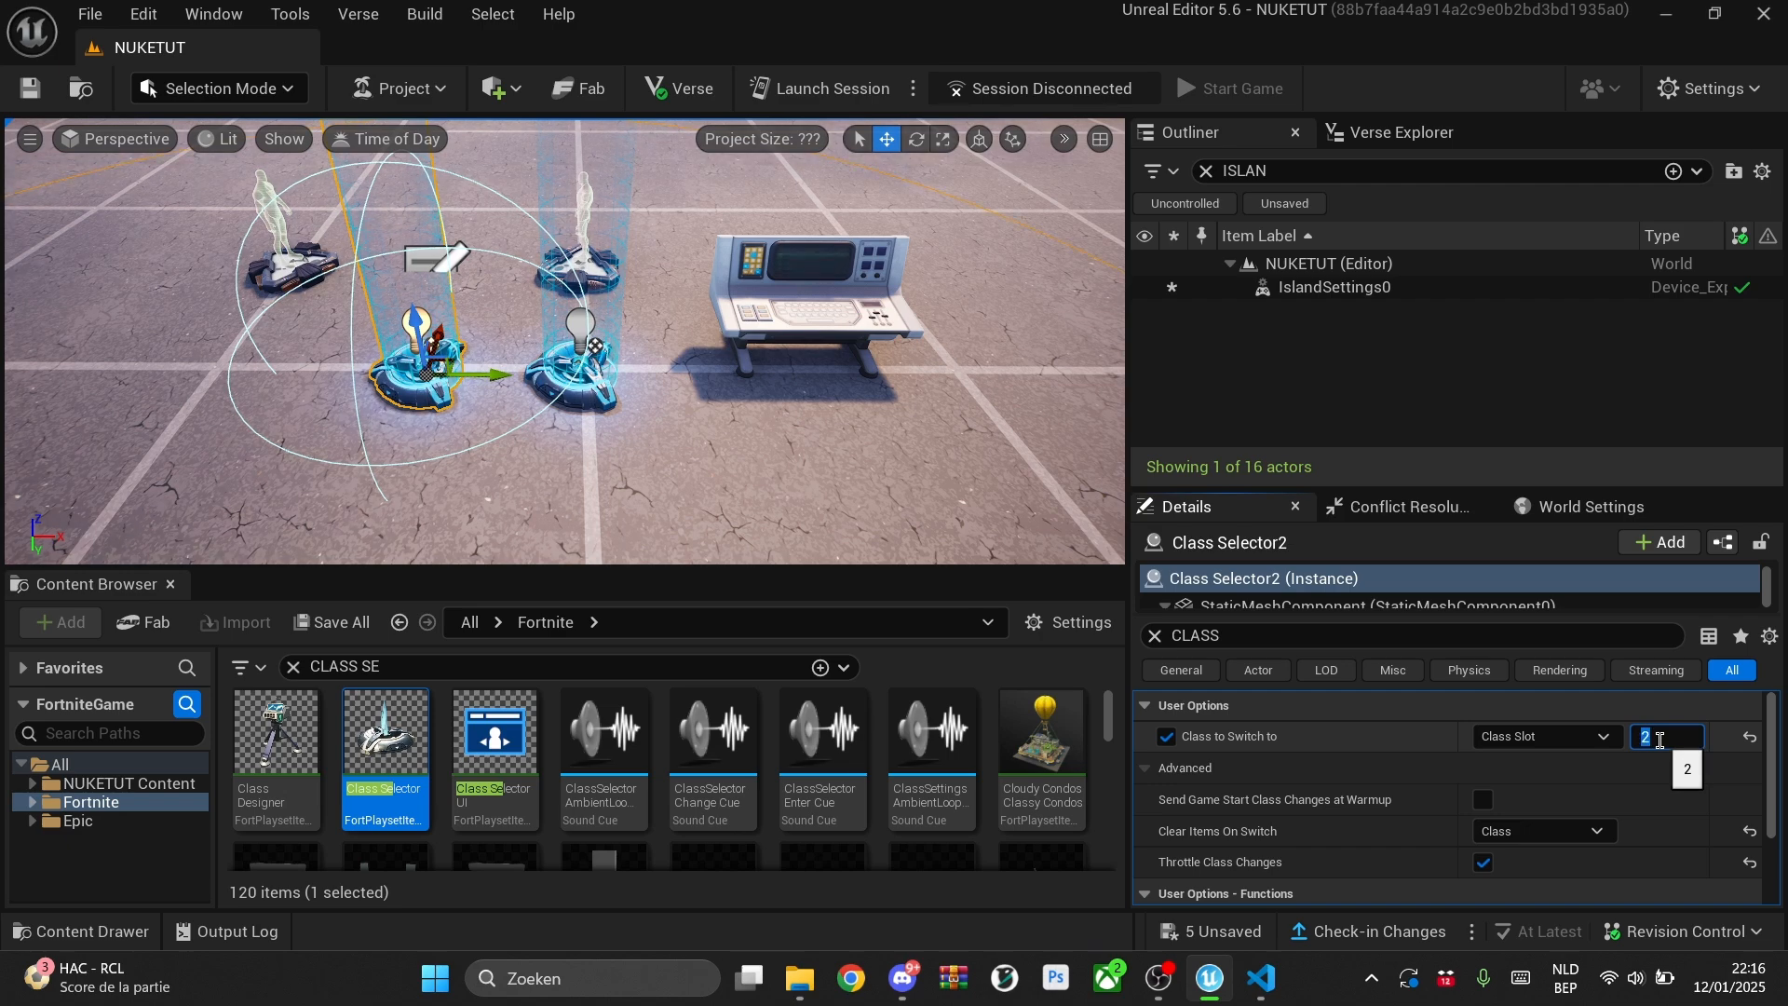
left_click(1155, 636)
scroll(1382, 774, "down", 2)
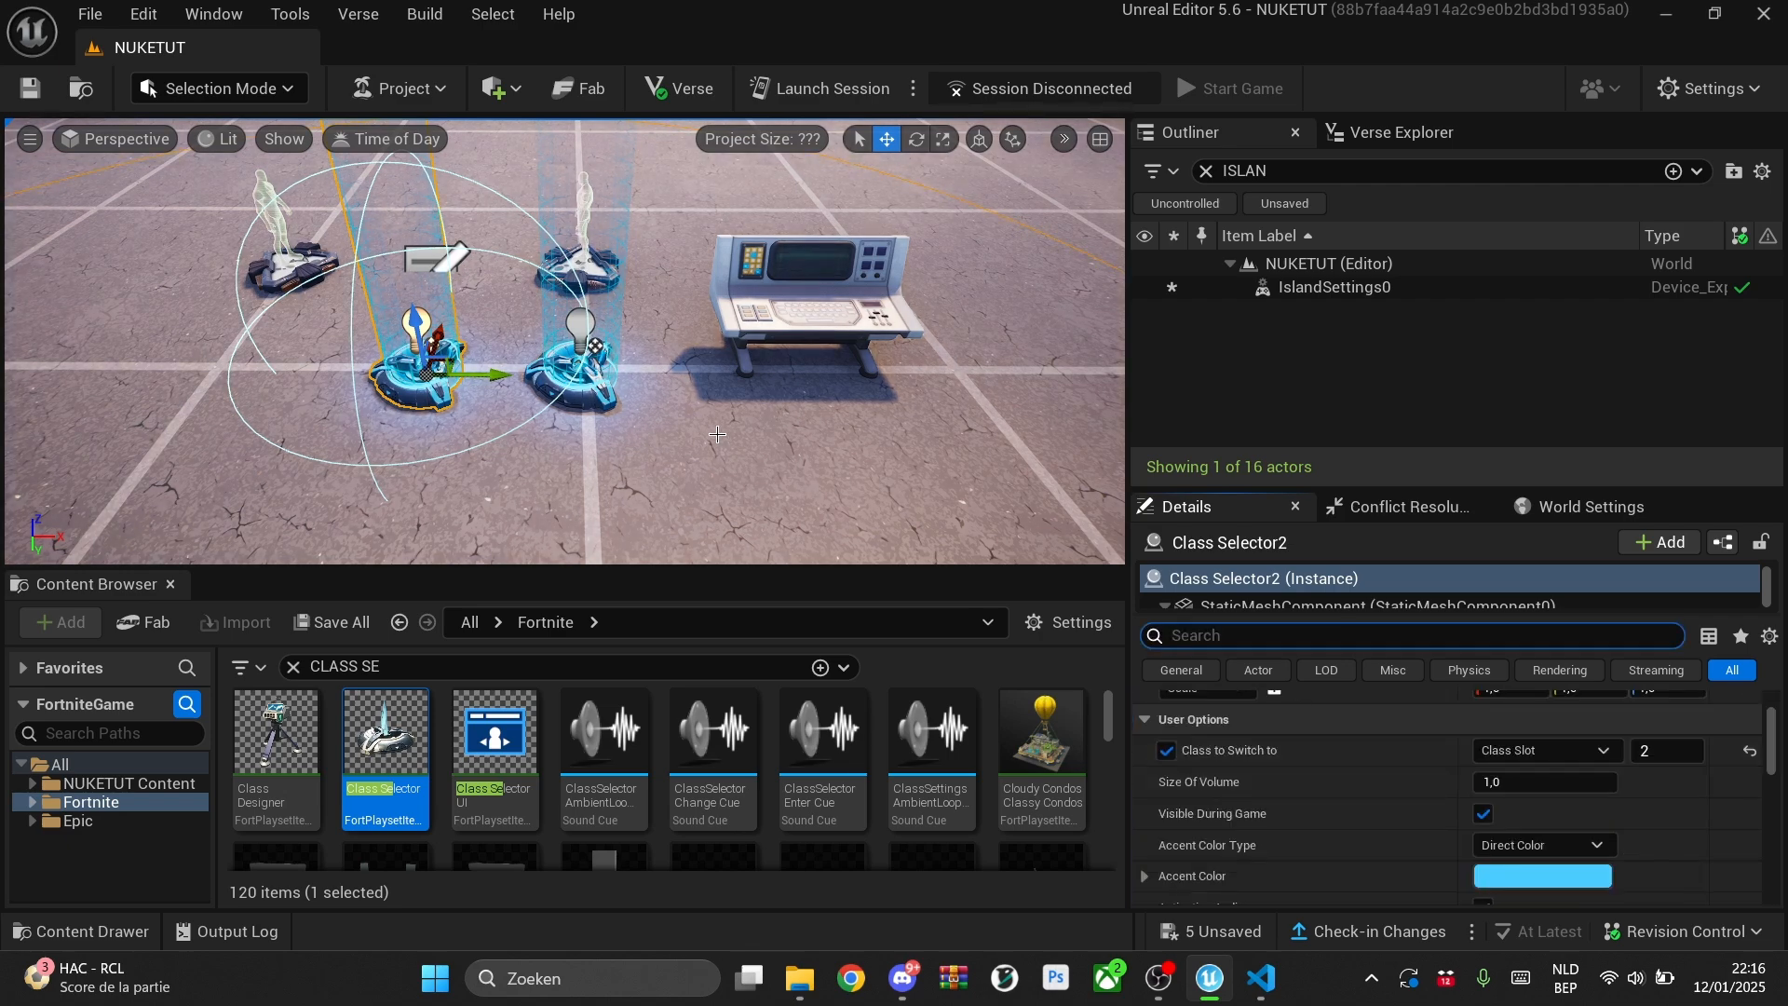
Step: Assign the Class Slot 1 selector to the nuke manager's classSelectorAllPlayers and the Class Slot 2 selector to classSelectorSafeFromNuke
left_click(810, 289)
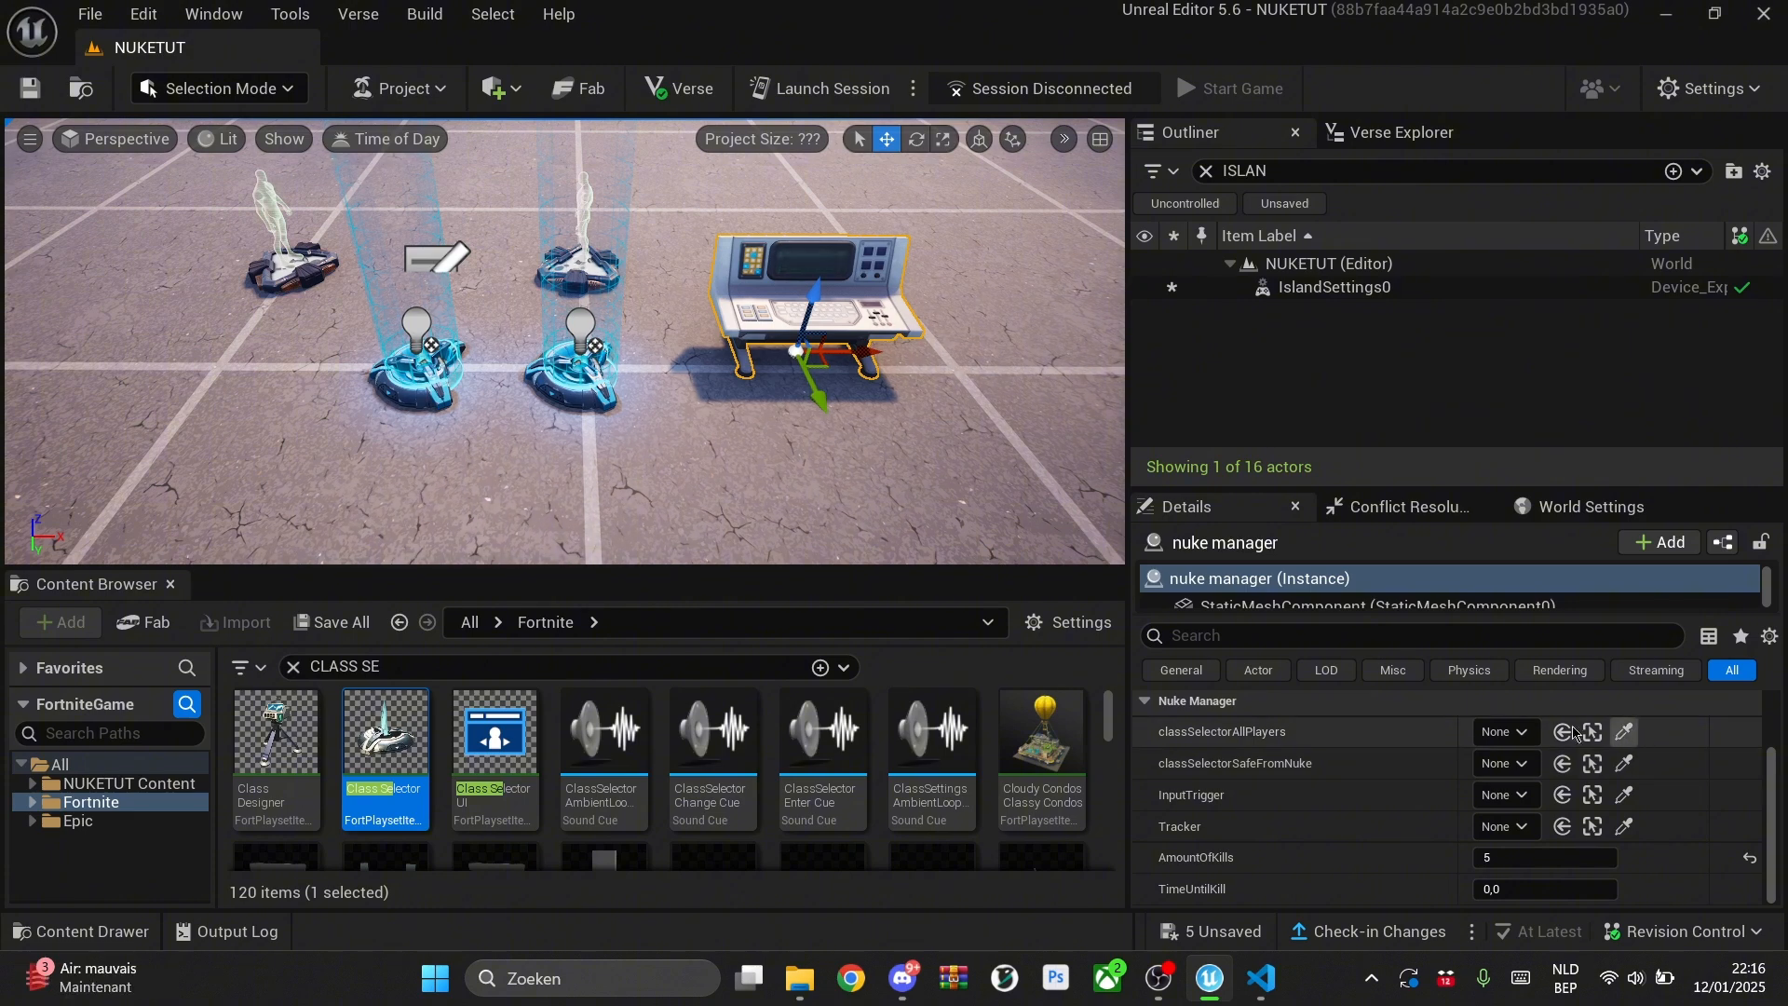
left_click(1621, 740)
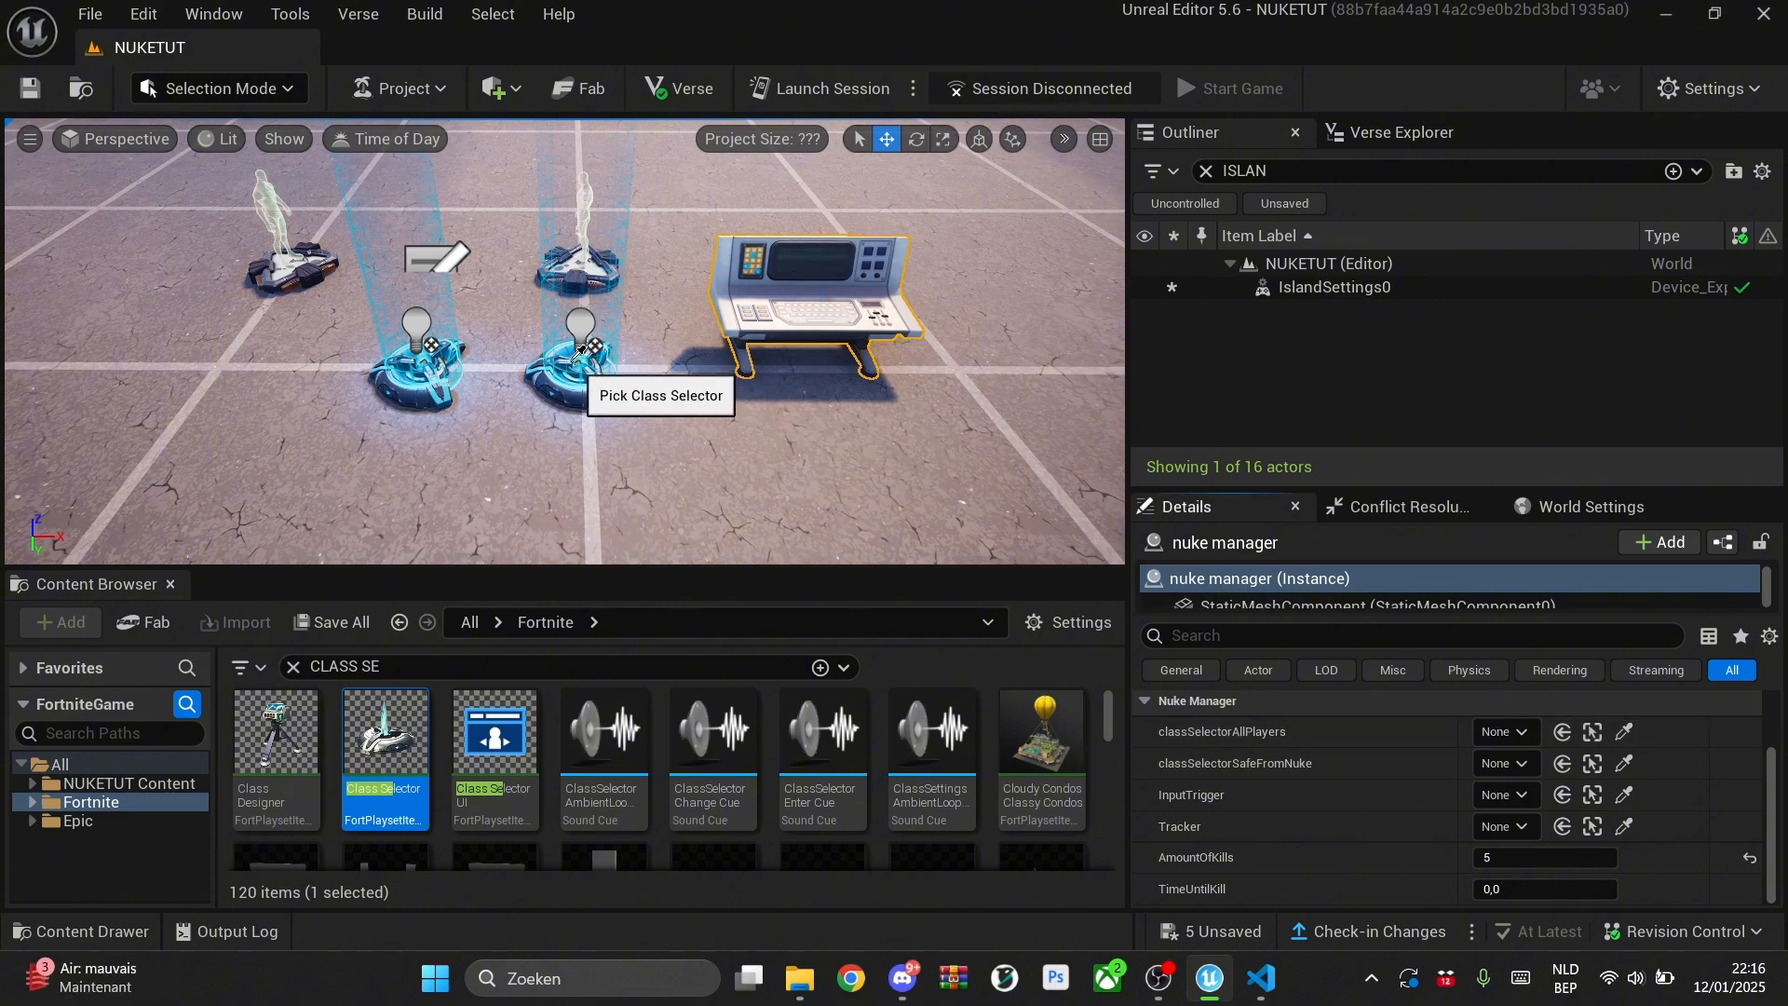
left_click(590, 377)
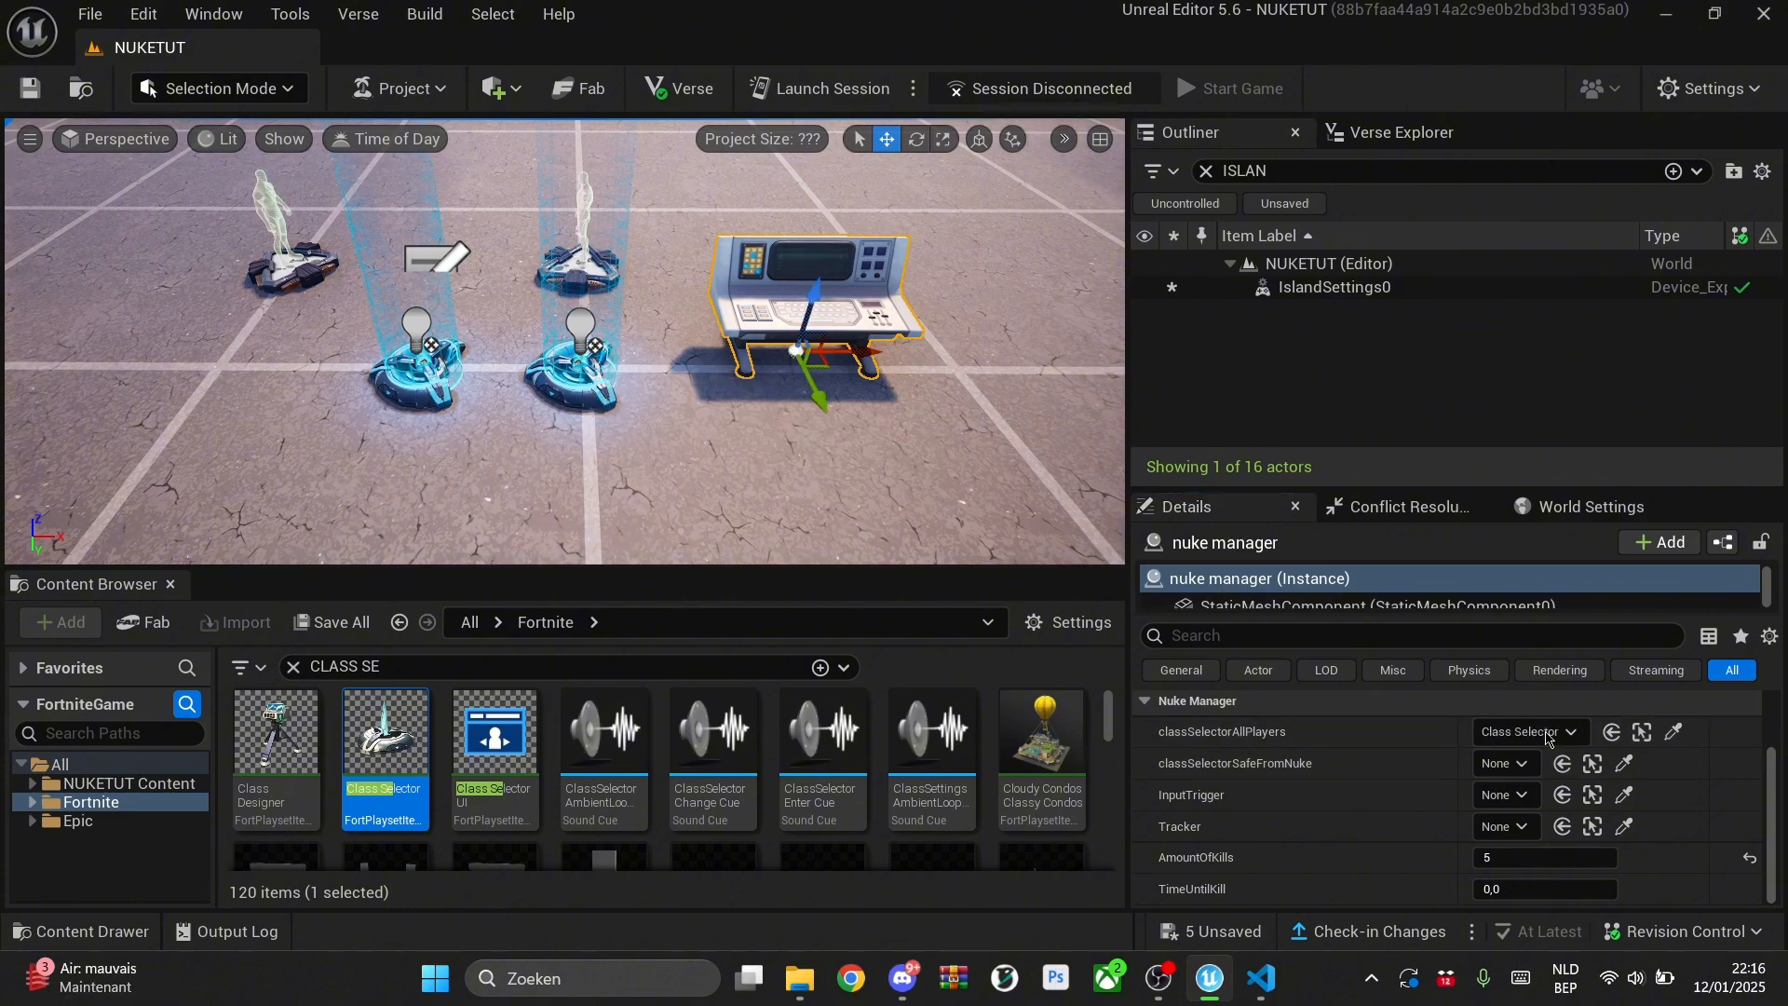
left_click(1622, 764)
left_click(424, 377)
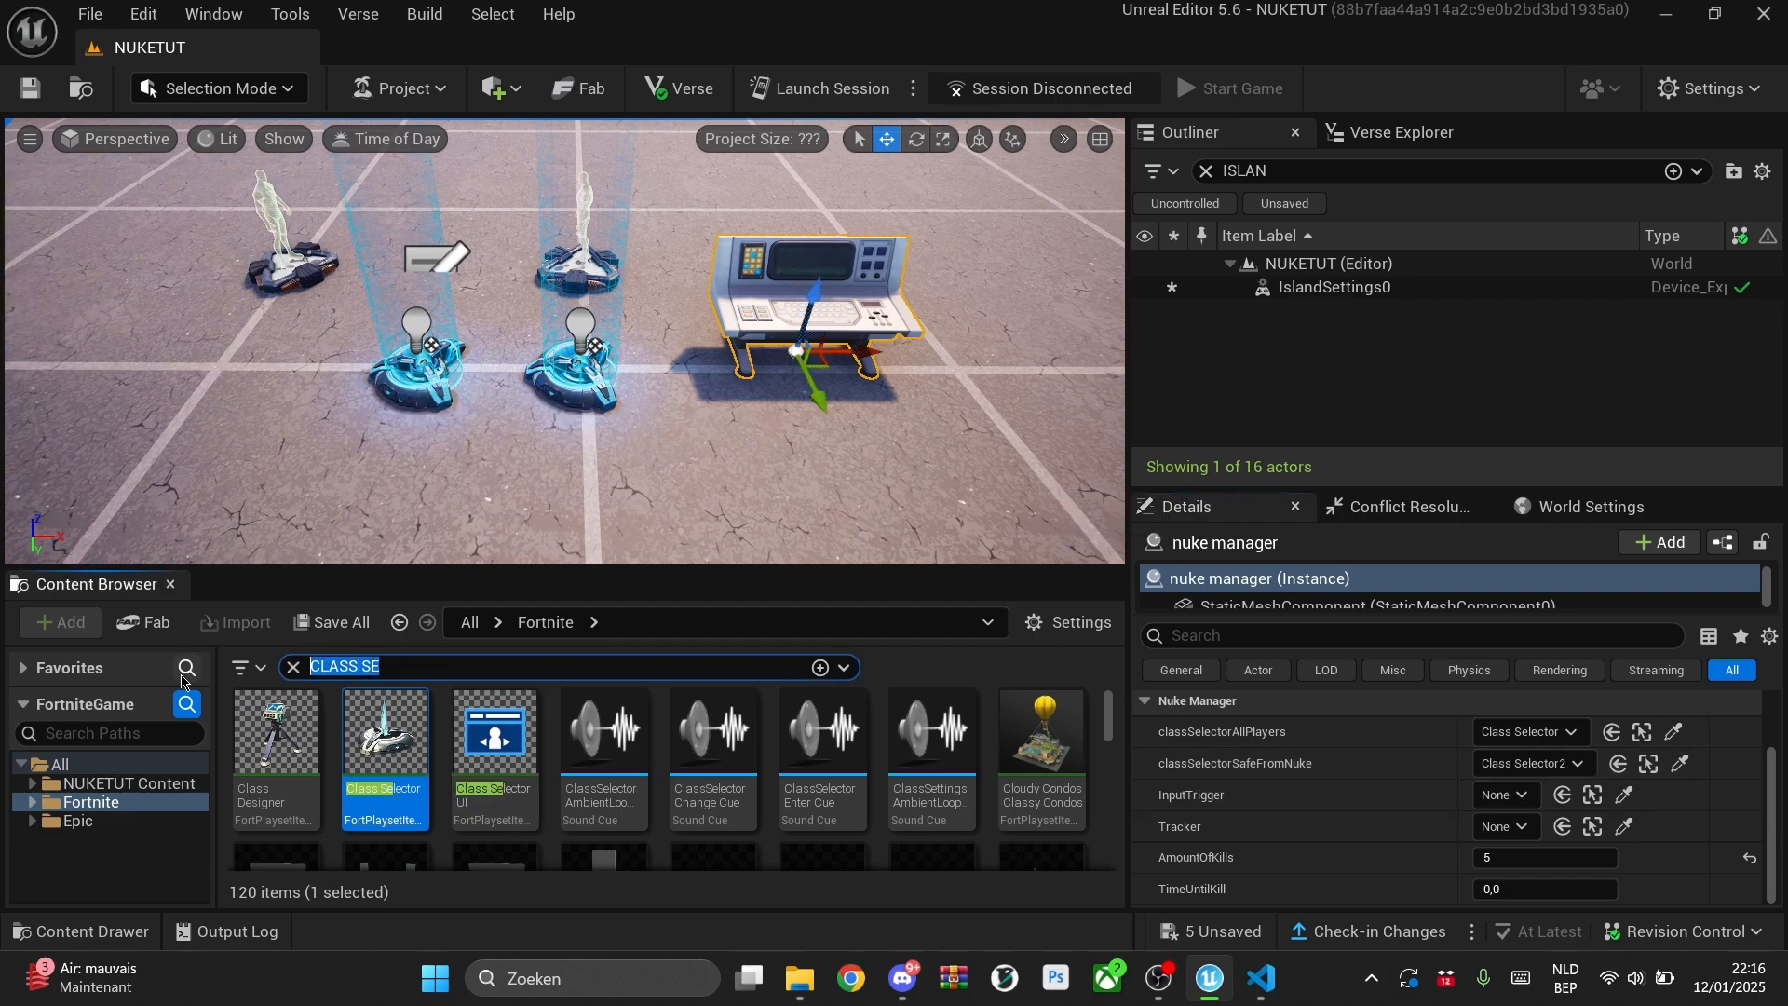
Step: Place an Input Trigger device in the level beside the Class Slot 2 selector
type("INPUT")
left_click_drag(270, 736, 301, 418)
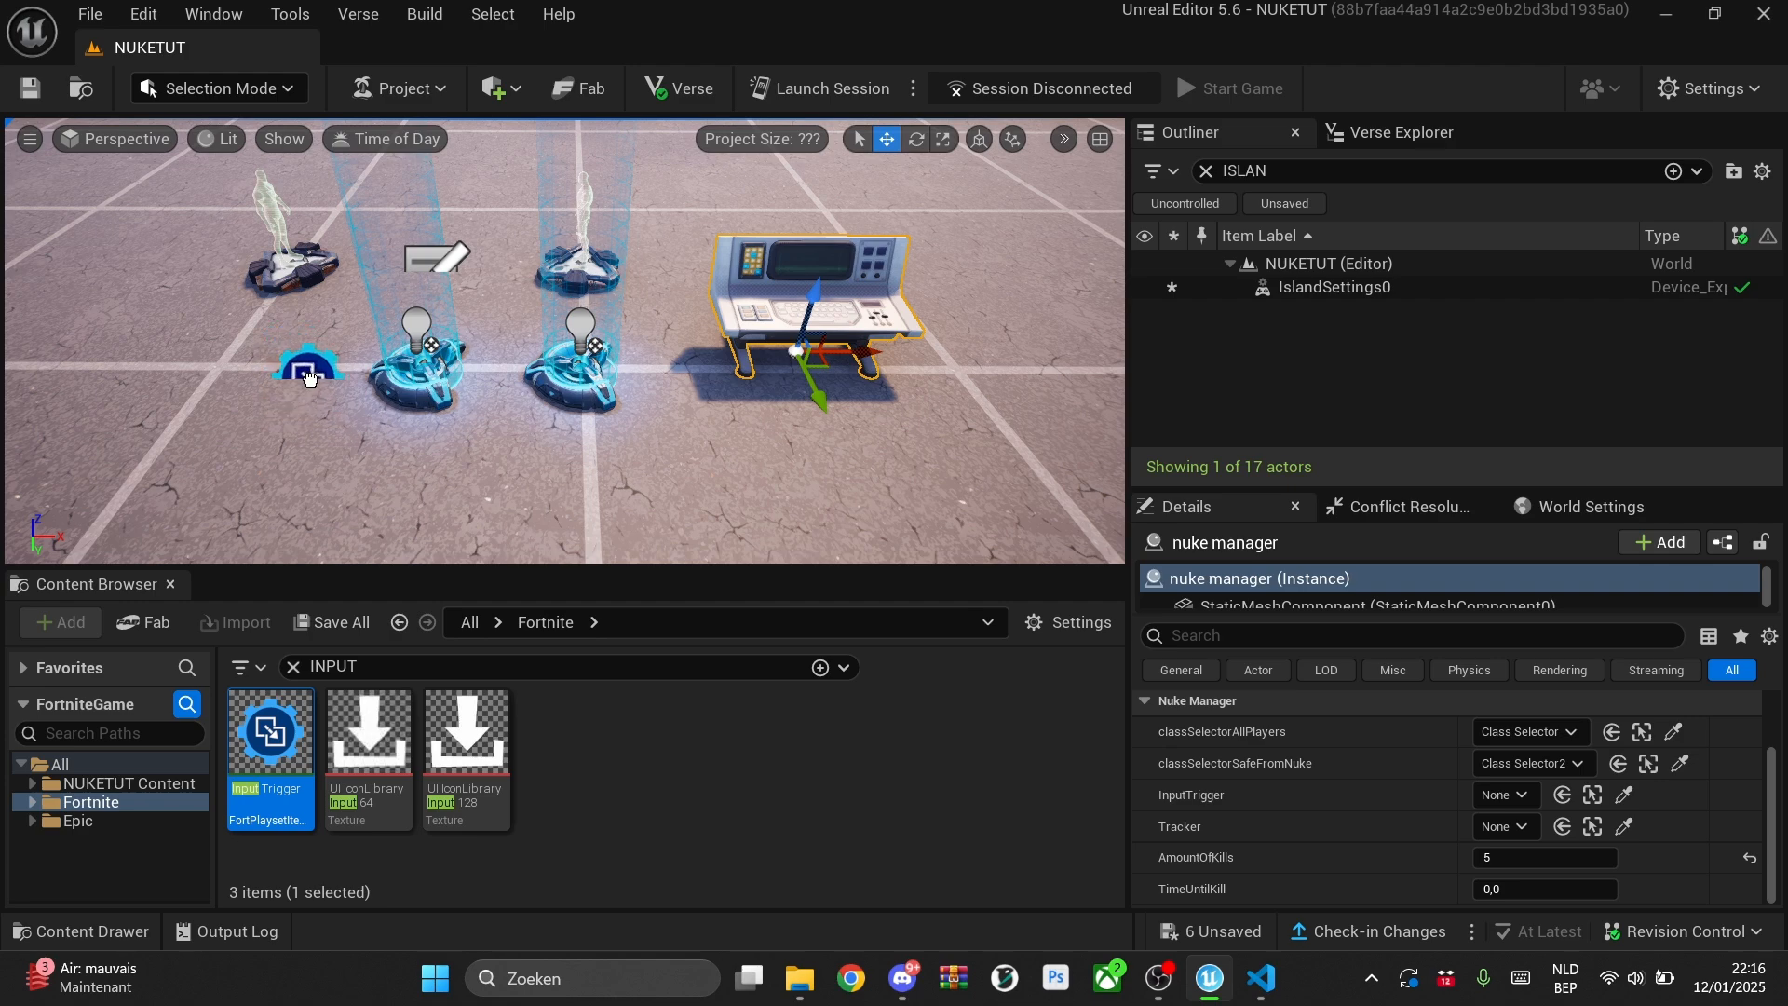
left_click_drag(284, 328, 260, 265)
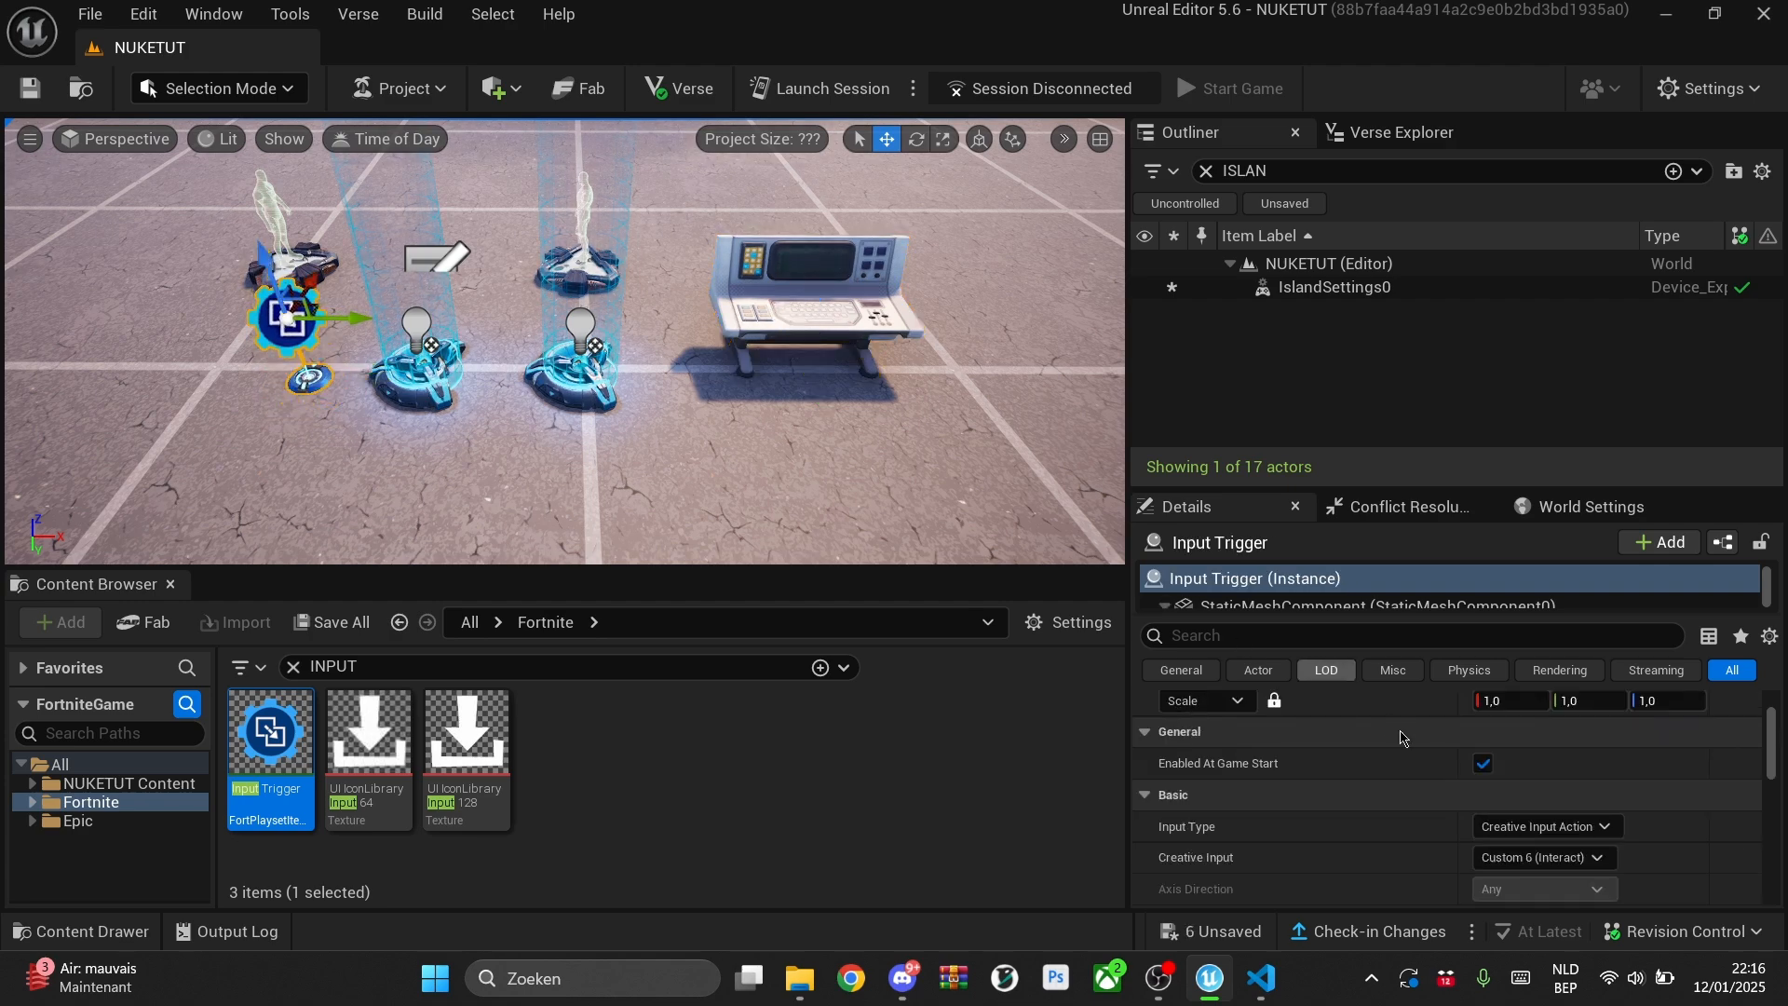
Step: Restrict the input trigger's Selected Class requirement to Class Slot 2
scroll(1416, 829, "down", 1)
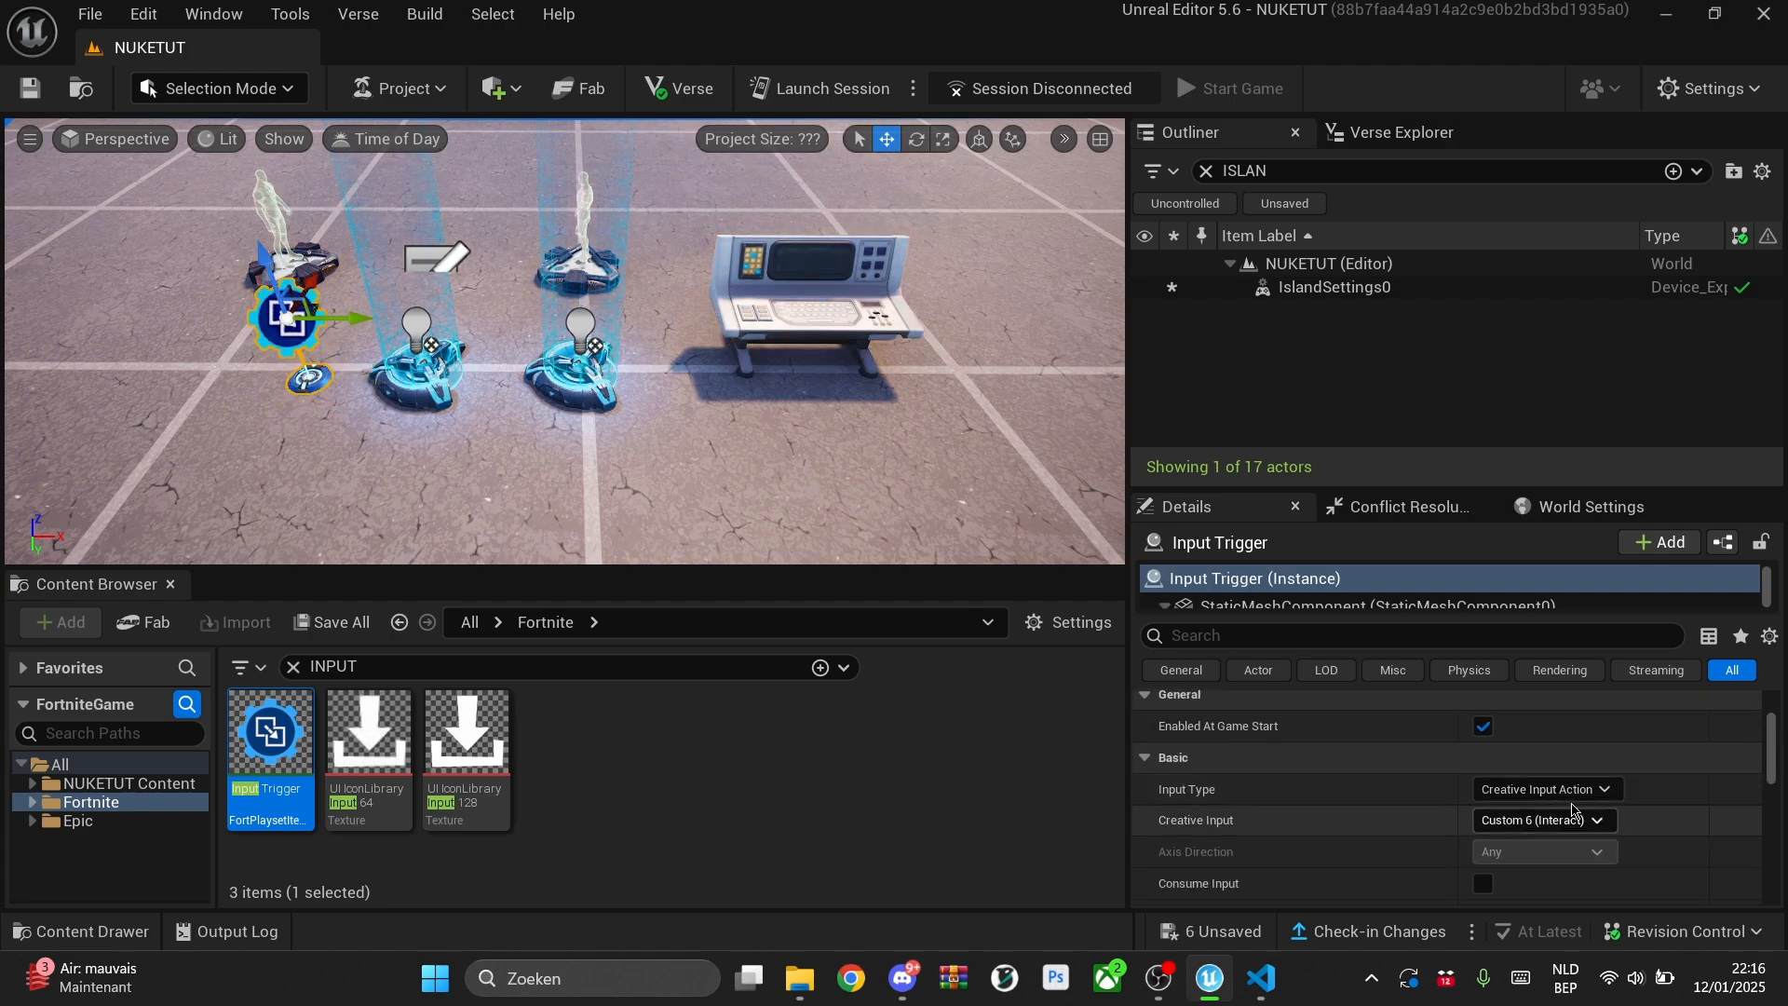
scroll(1406, 791, "down", 3)
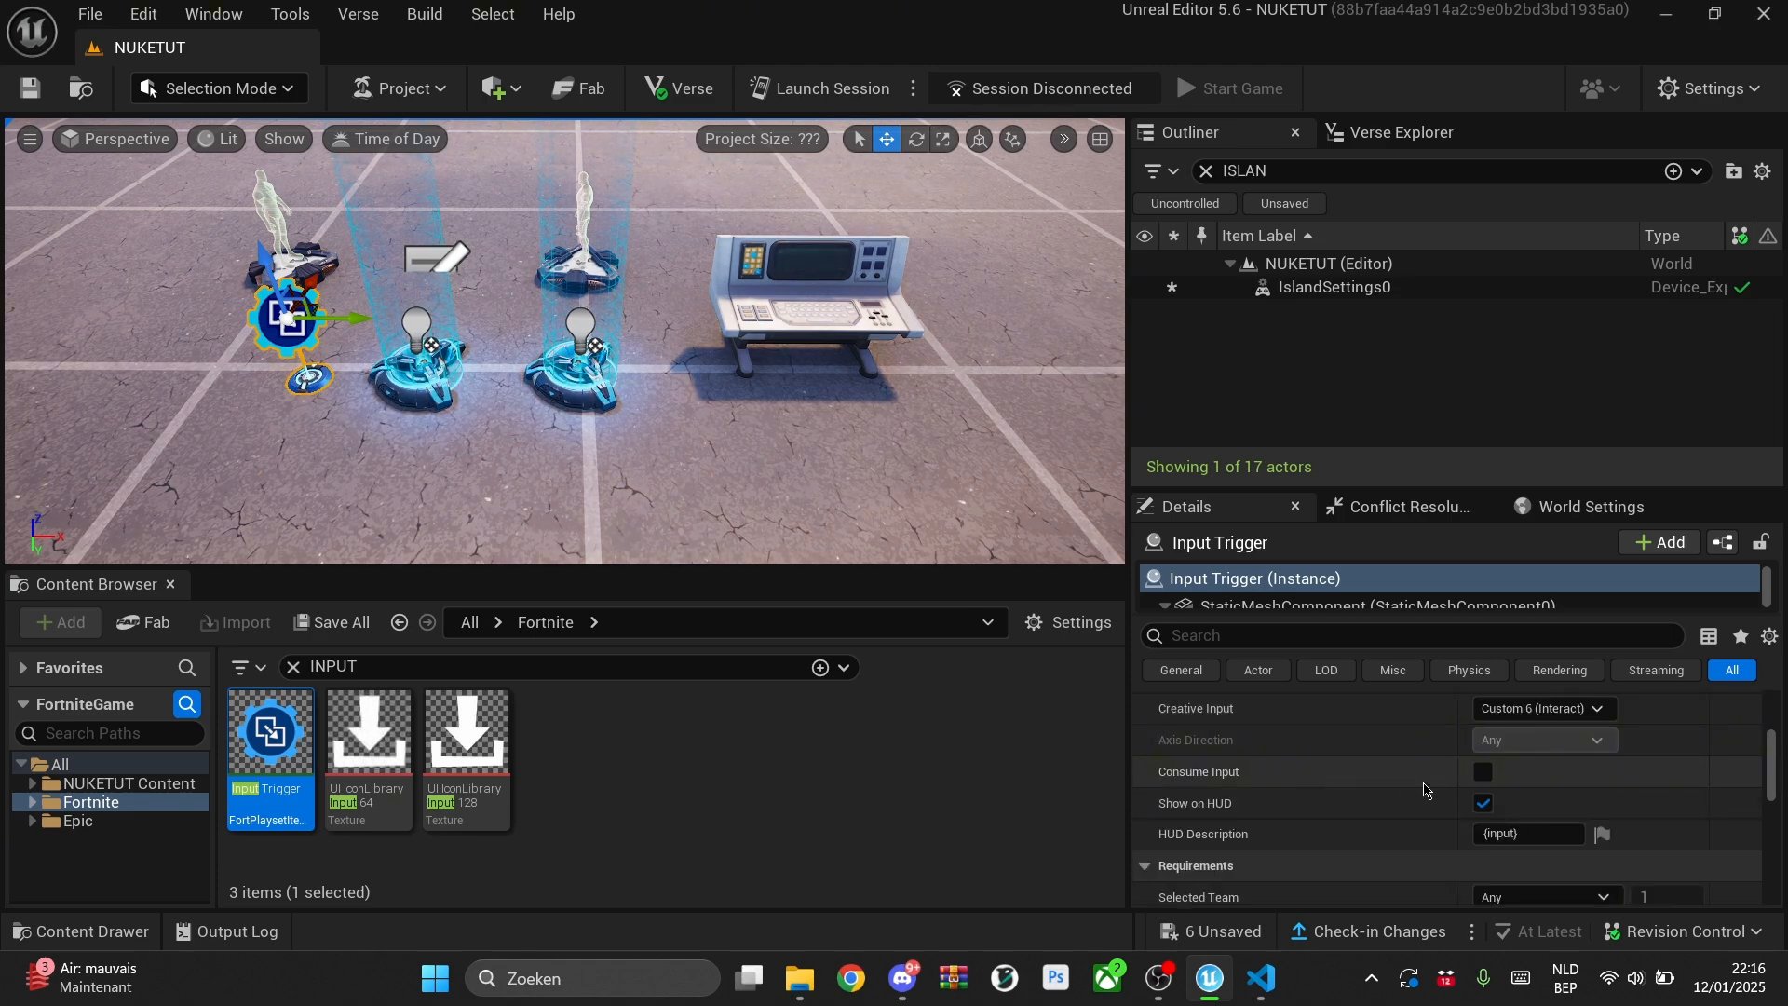
left_click(1219, 636)
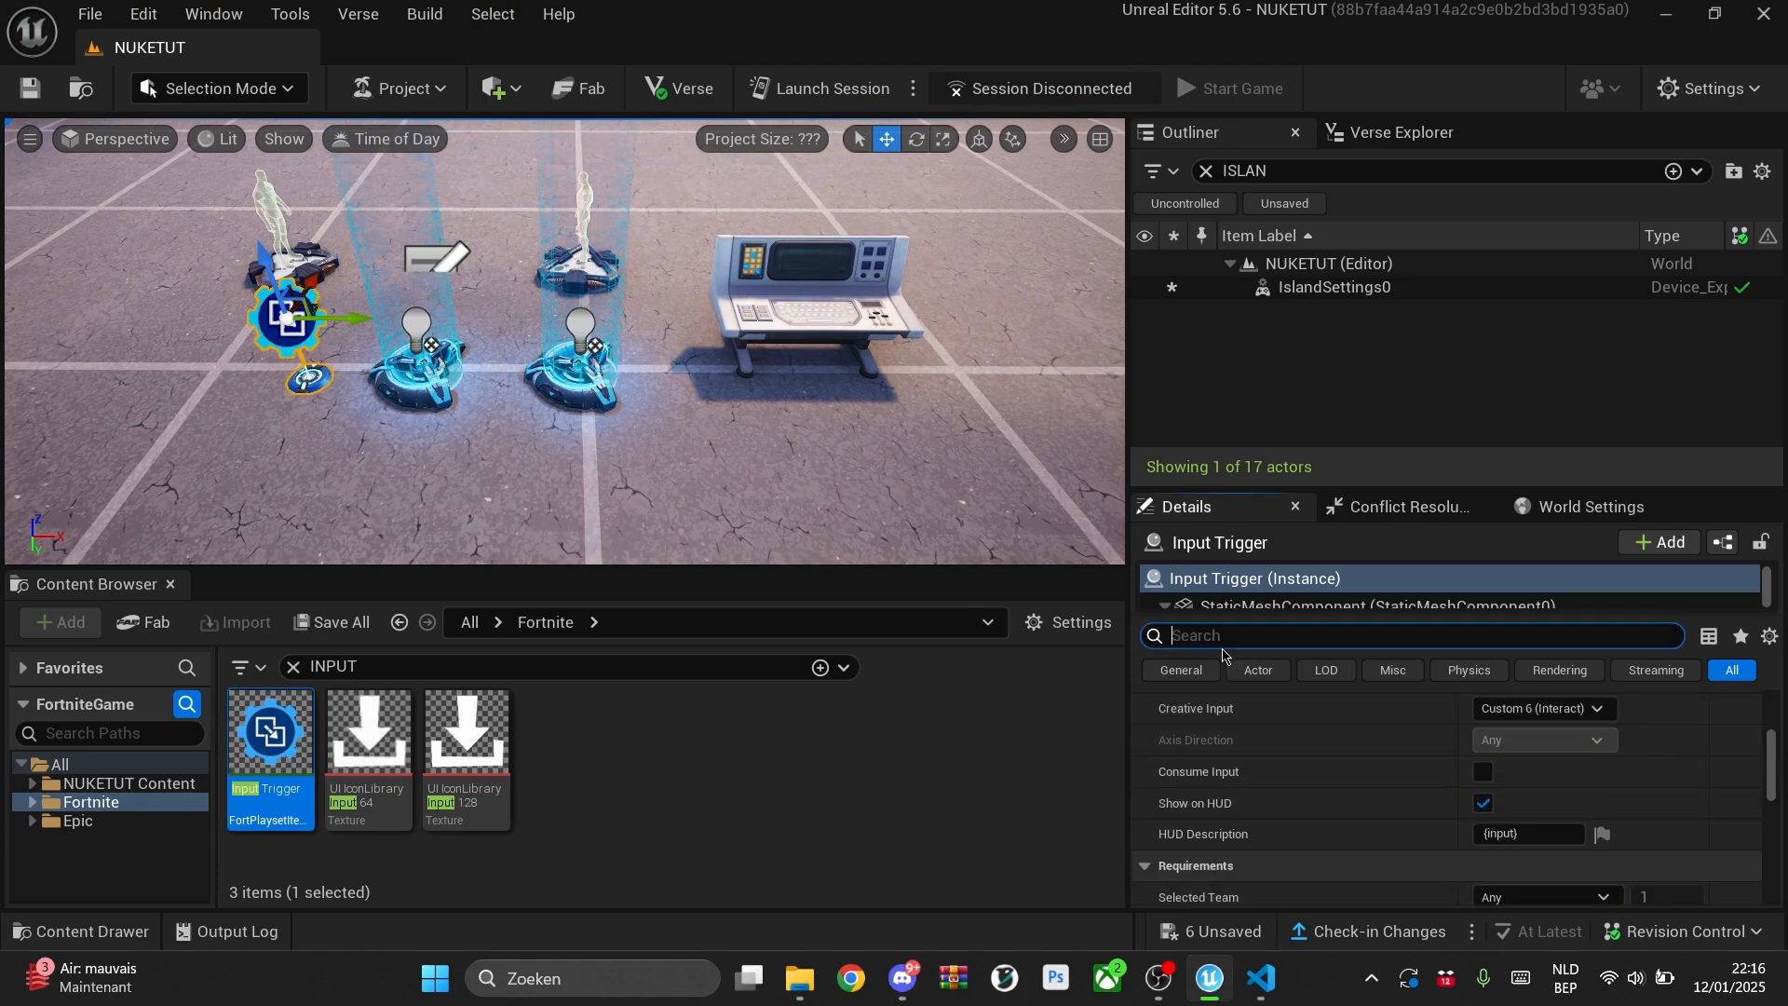
type("CLASS")
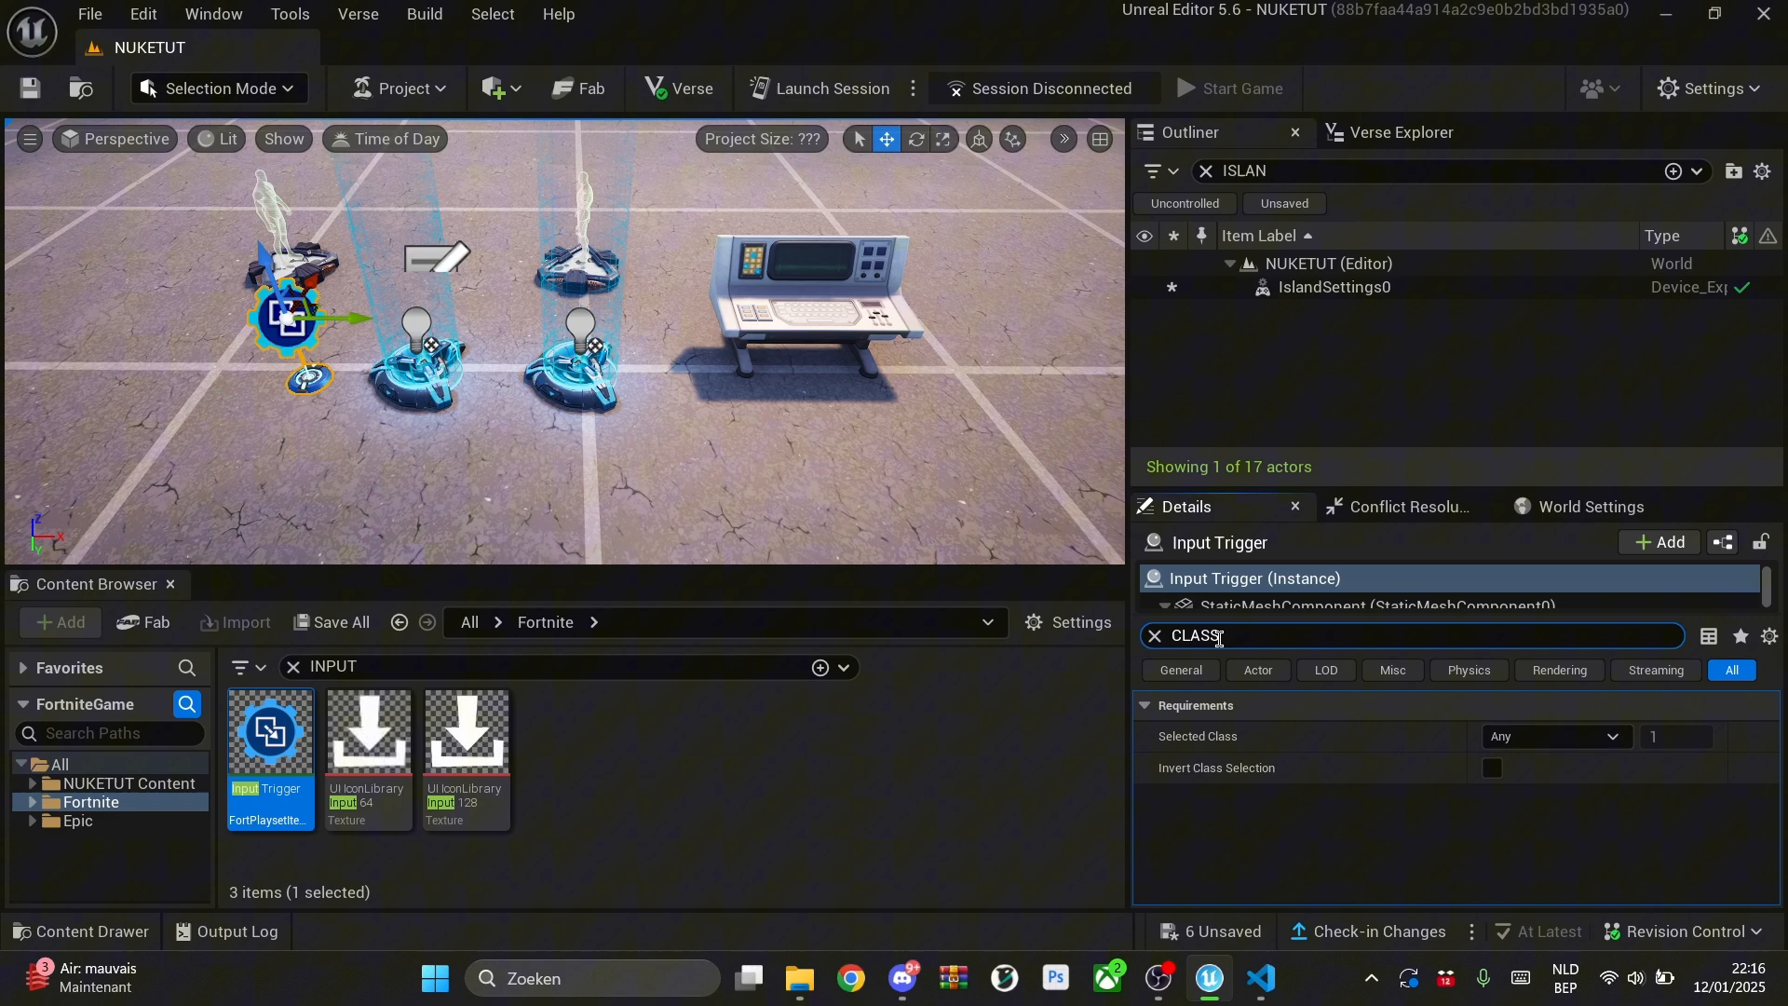
left_click(1551, 737)
left_click(1527, 760)
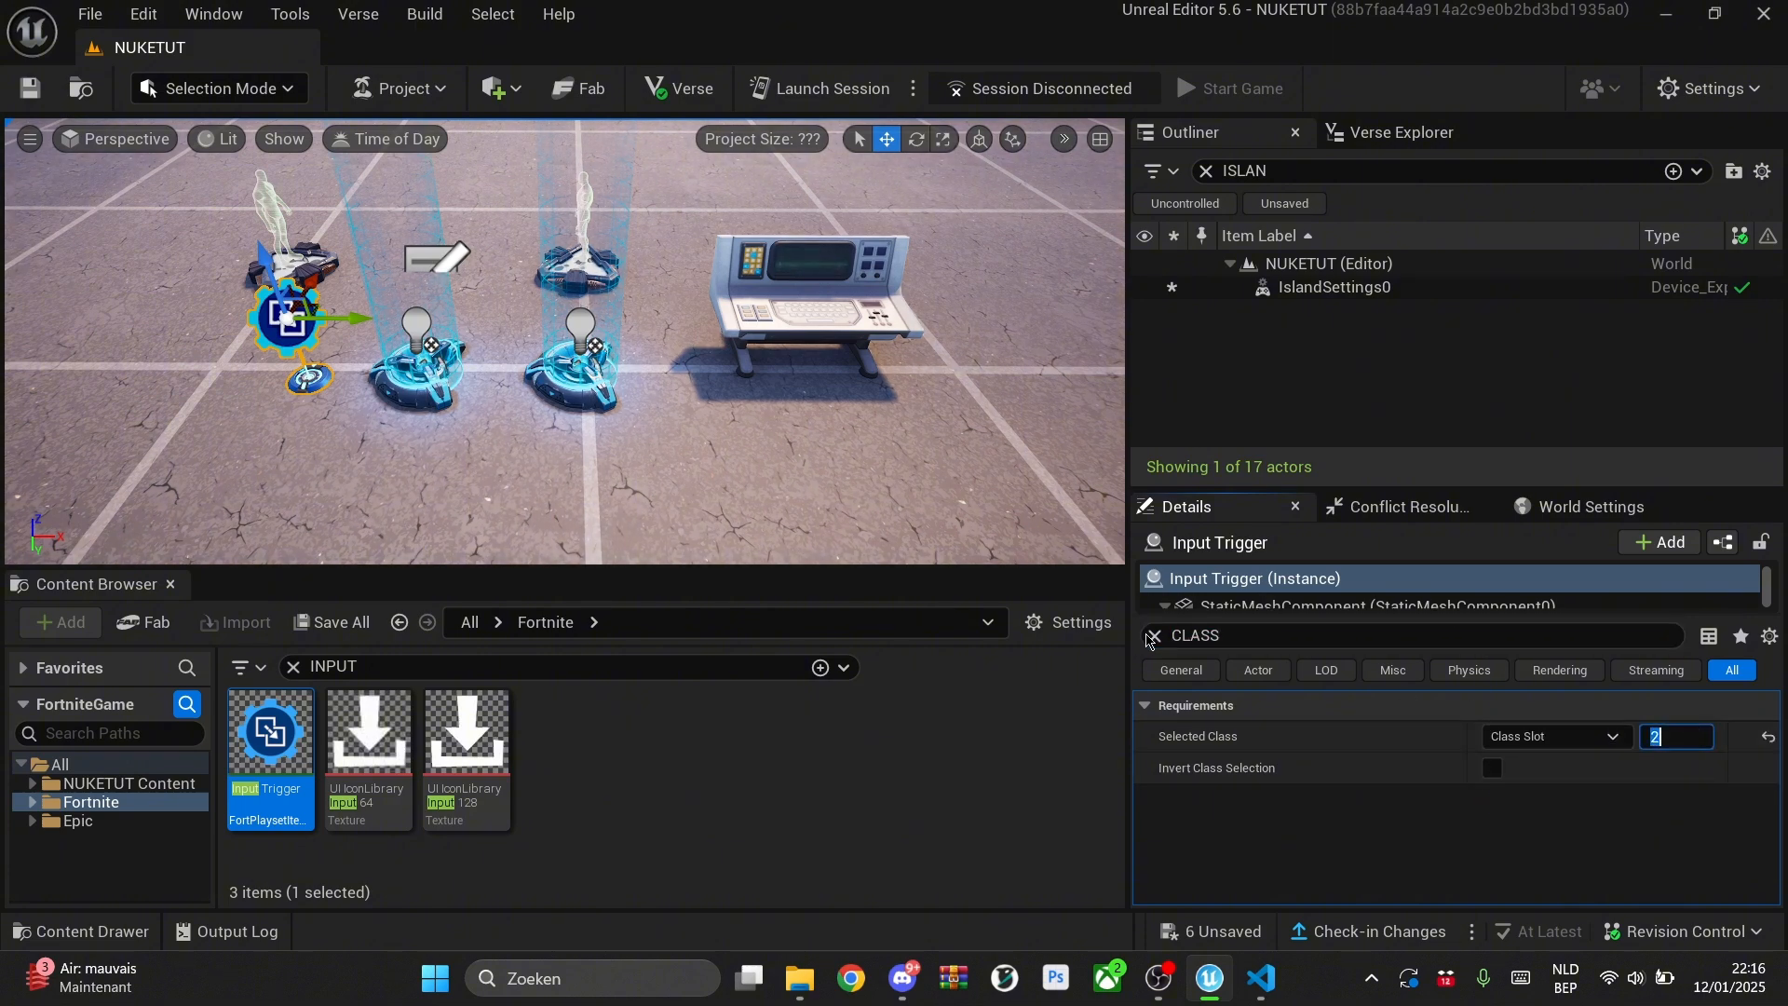
left_click(1154, 635)
Step: Try Standard Action as the input trigger's Input Type, check its Standard Input options, and restore Creative Input Action
scroll(1517, 745, "down", 5)
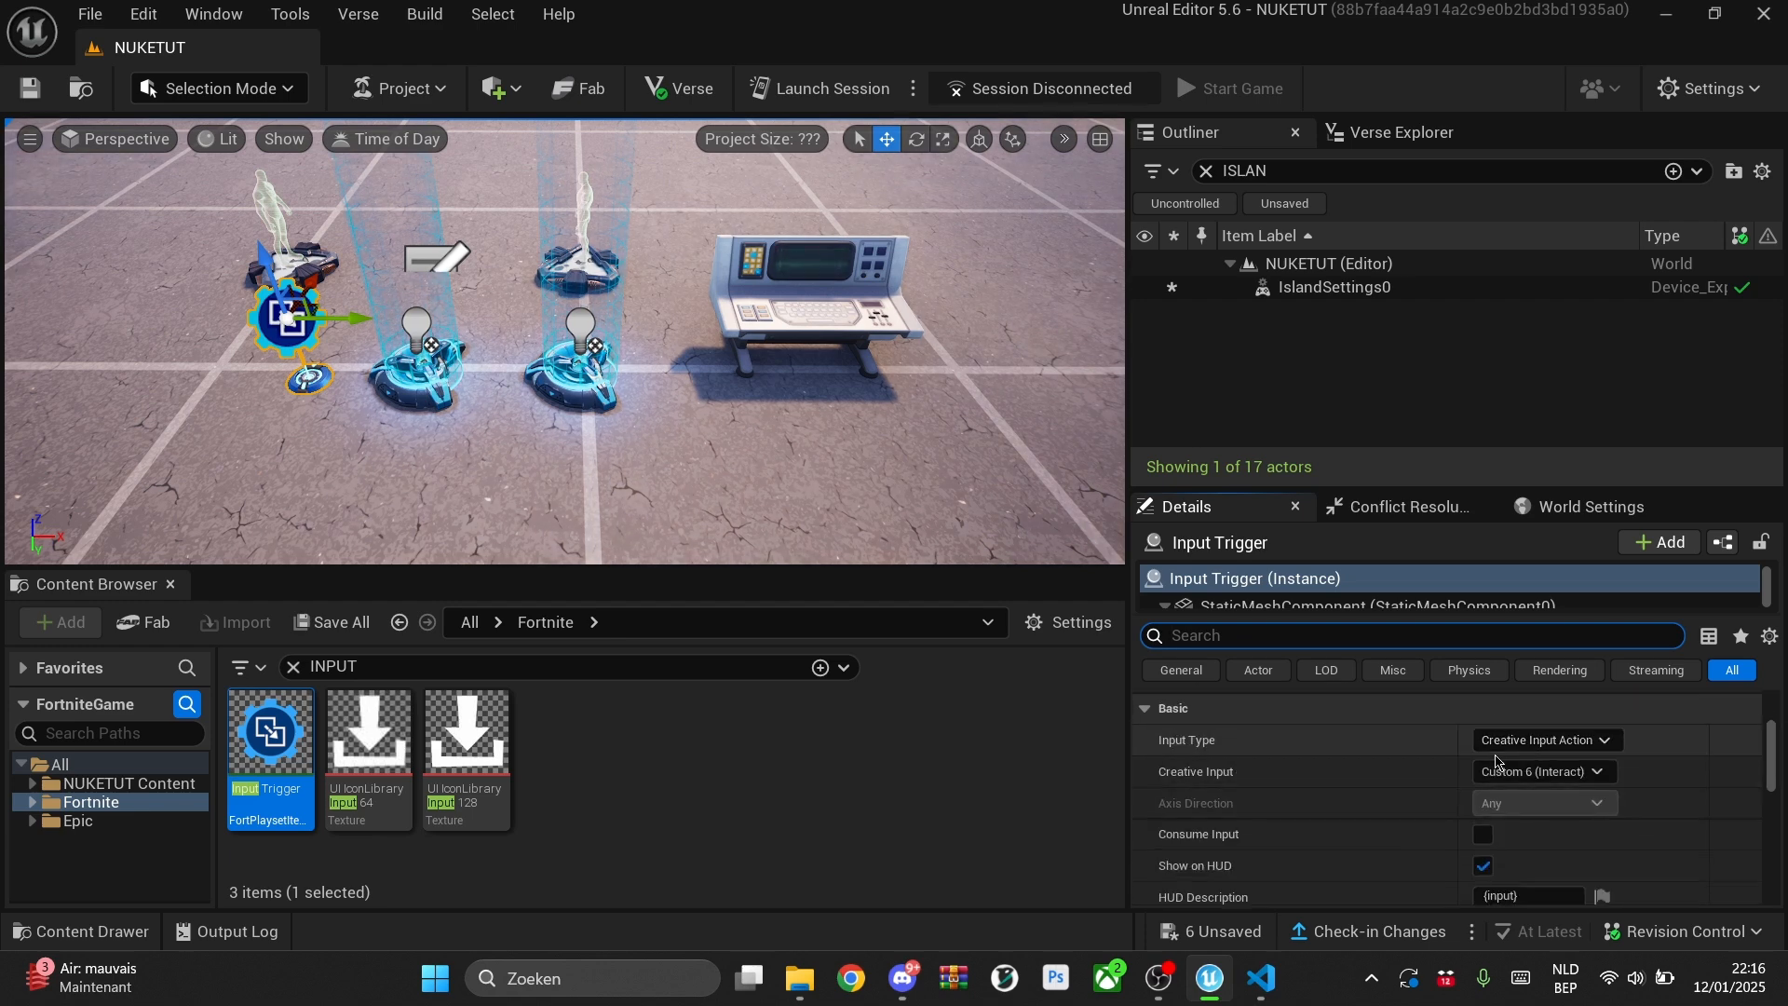
left_click(1527, 741)
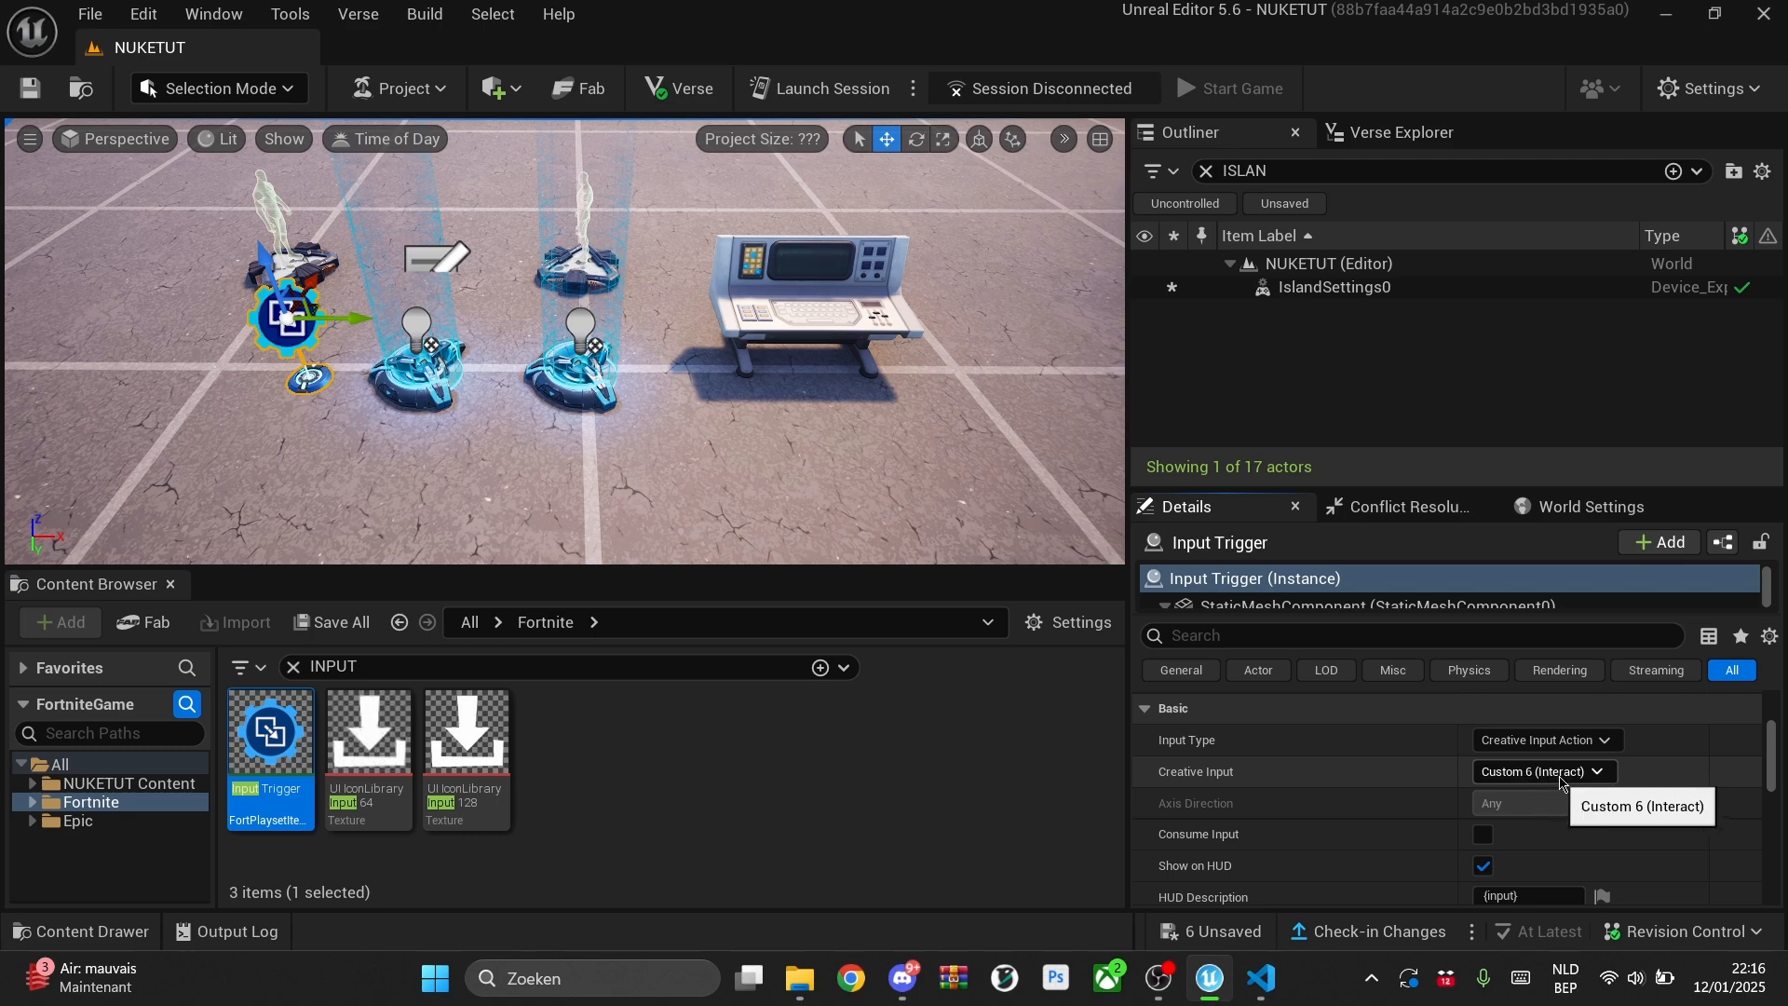
left_click(1541, 740)
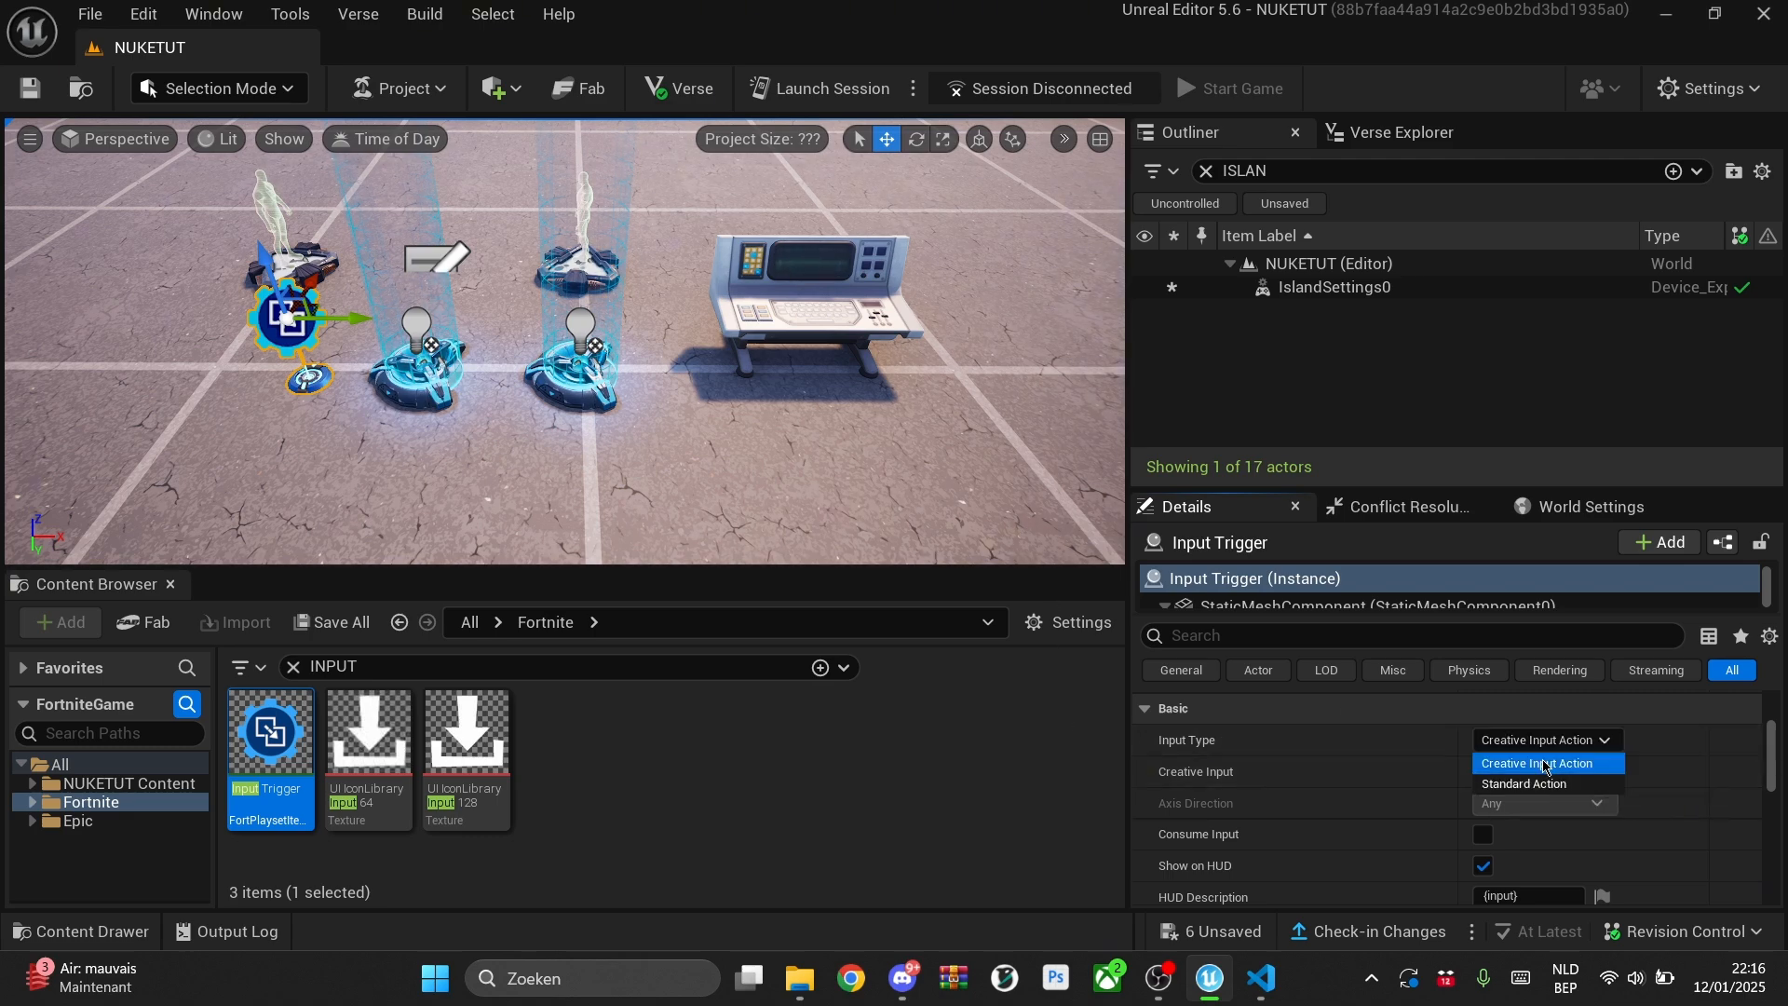
left_click(1527, 783)
left_click(1569, 773)
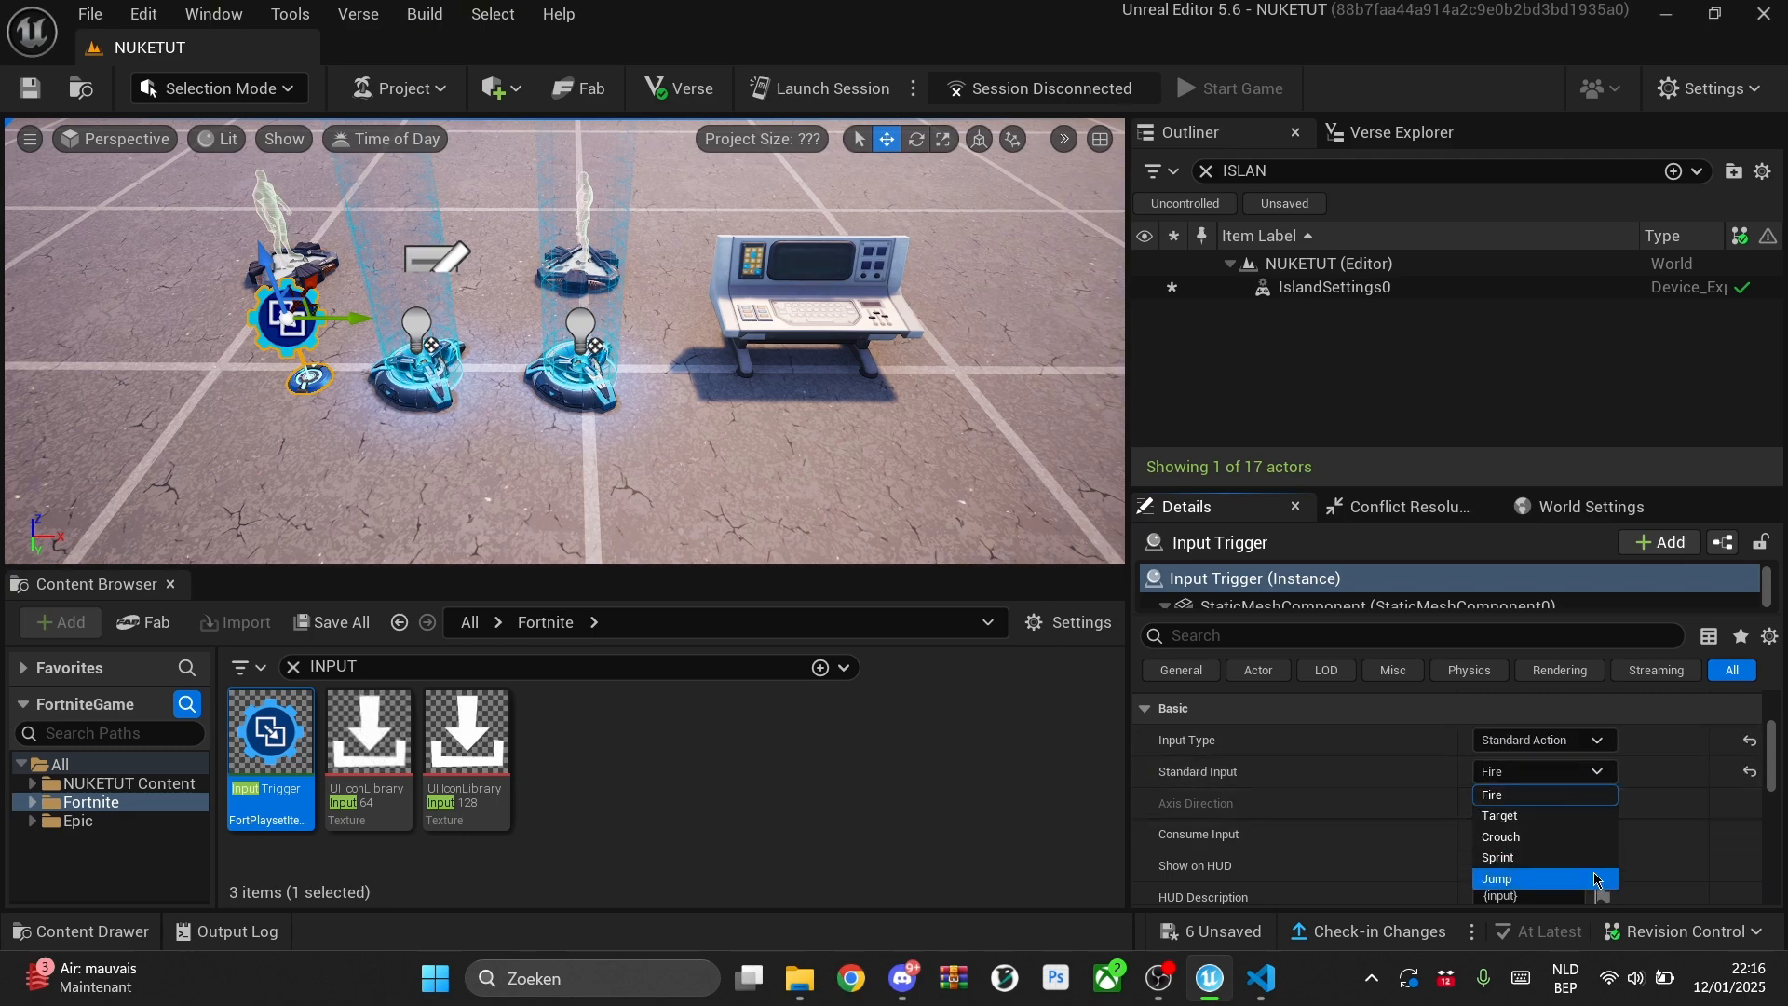
left_click(1541, 741)
left_click(1541, 760)
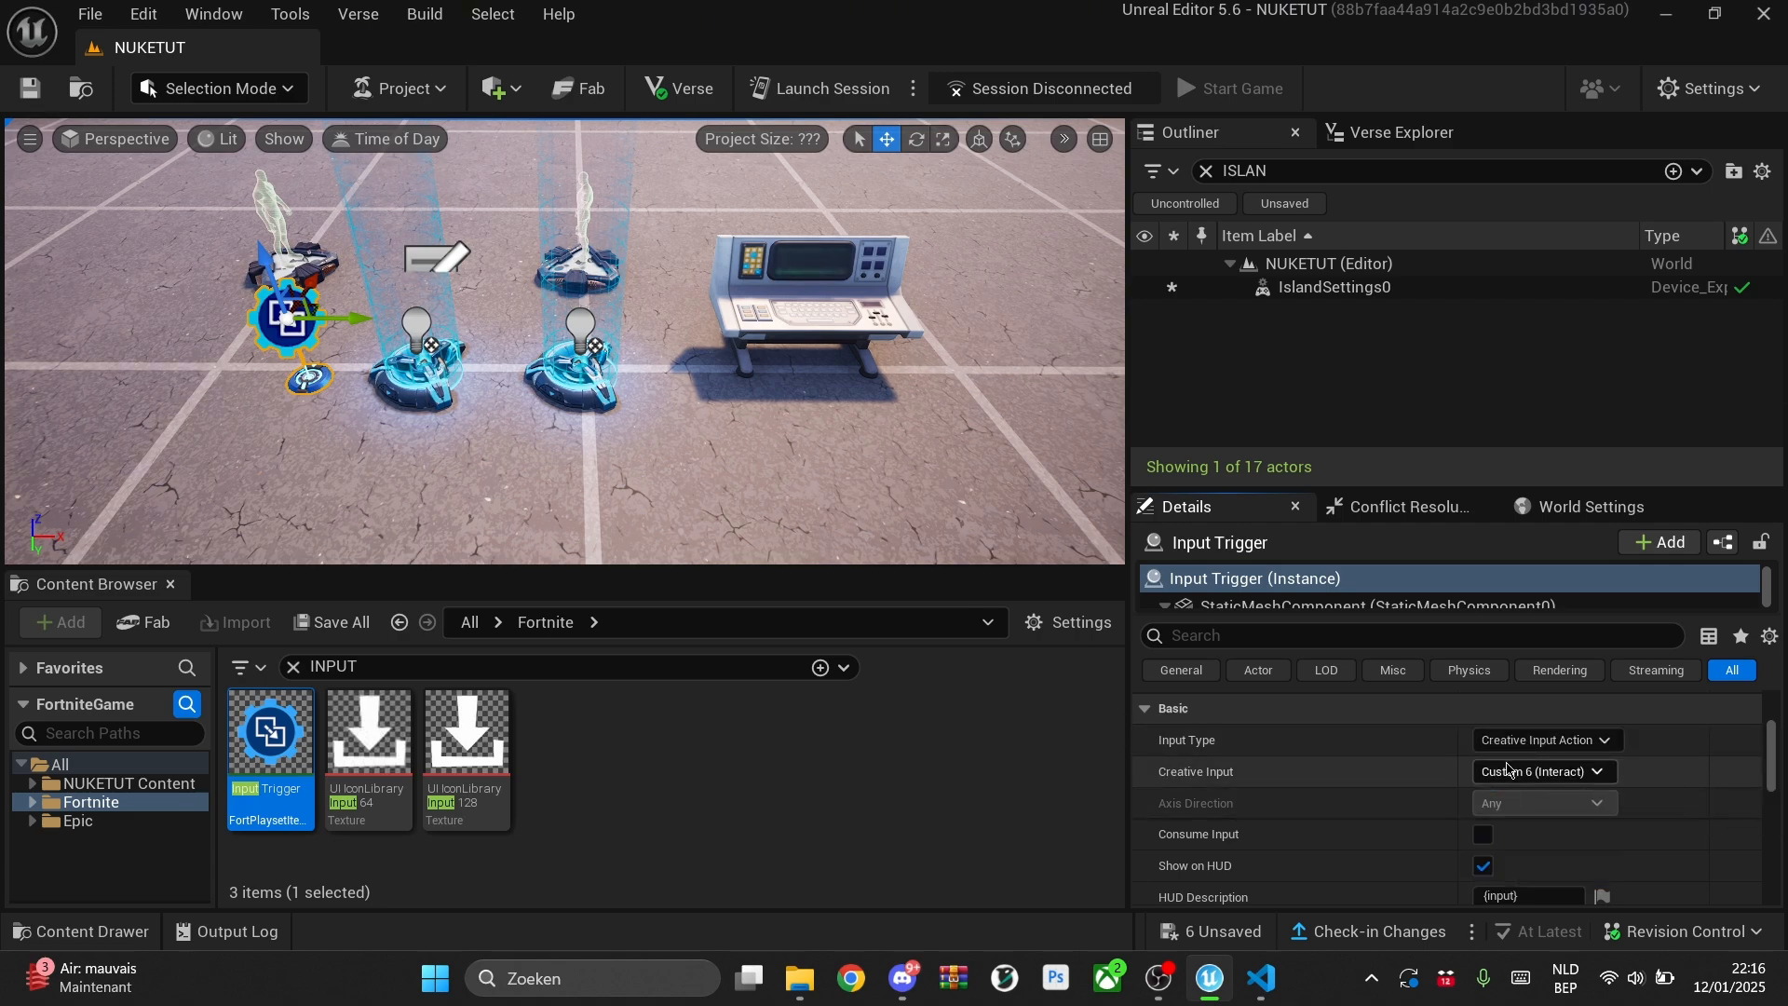
Step: Assign the placed input trigger to the nuke manager's InputTrigger reference
left_click(787, 340)
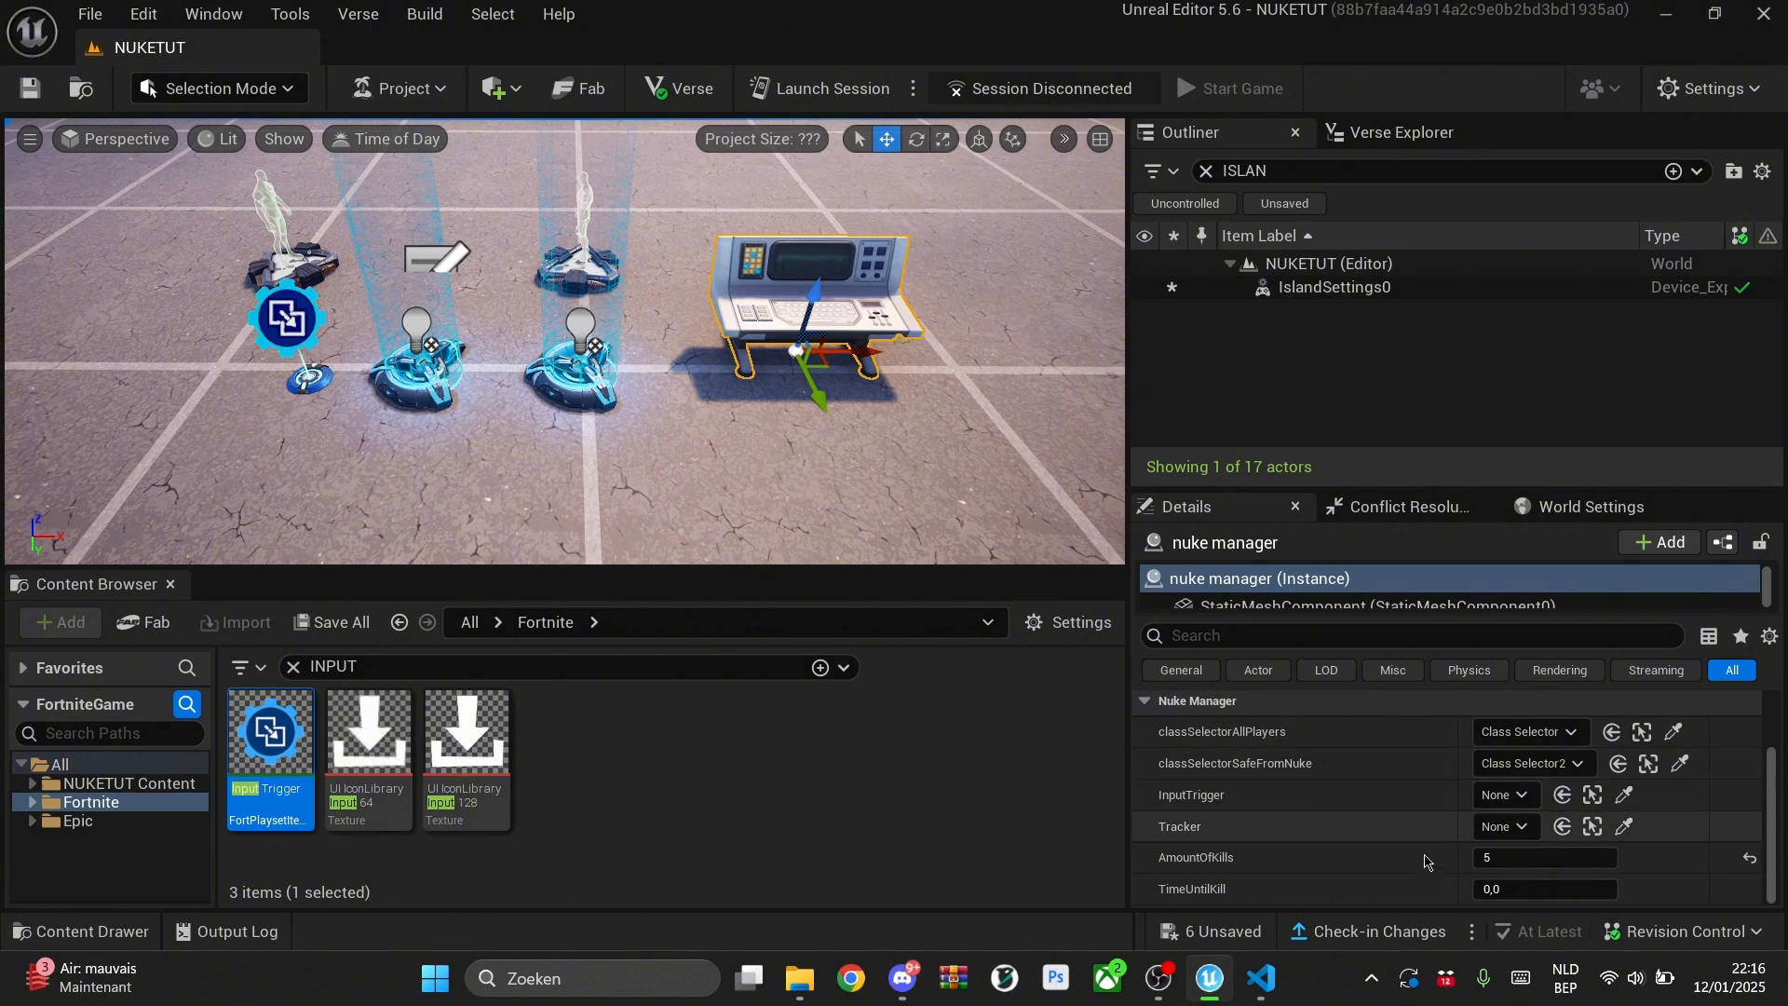
left_click(1623, 795)
left_click(310, 377)
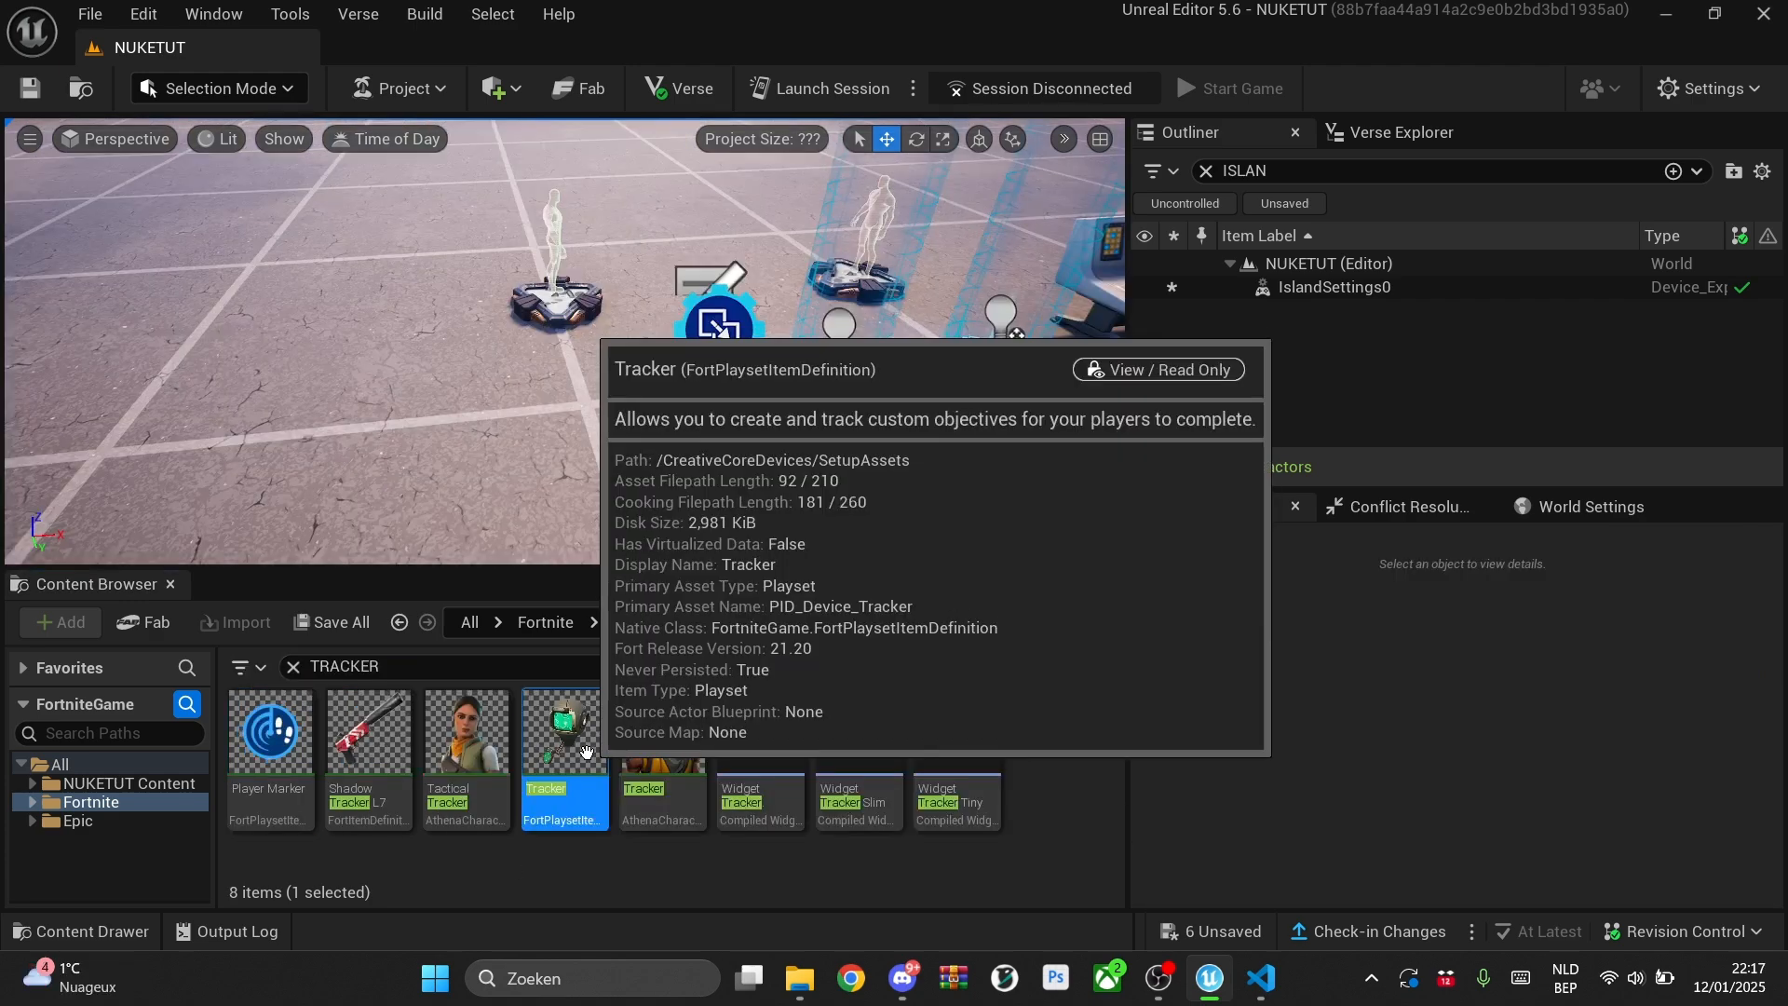
Step: Place a Tracker device beside the input trigger and review its stat, target value and assignment options
left_click_drag(565, 736, 590, 426)
left_click_drag(589, 335, 590, 287)
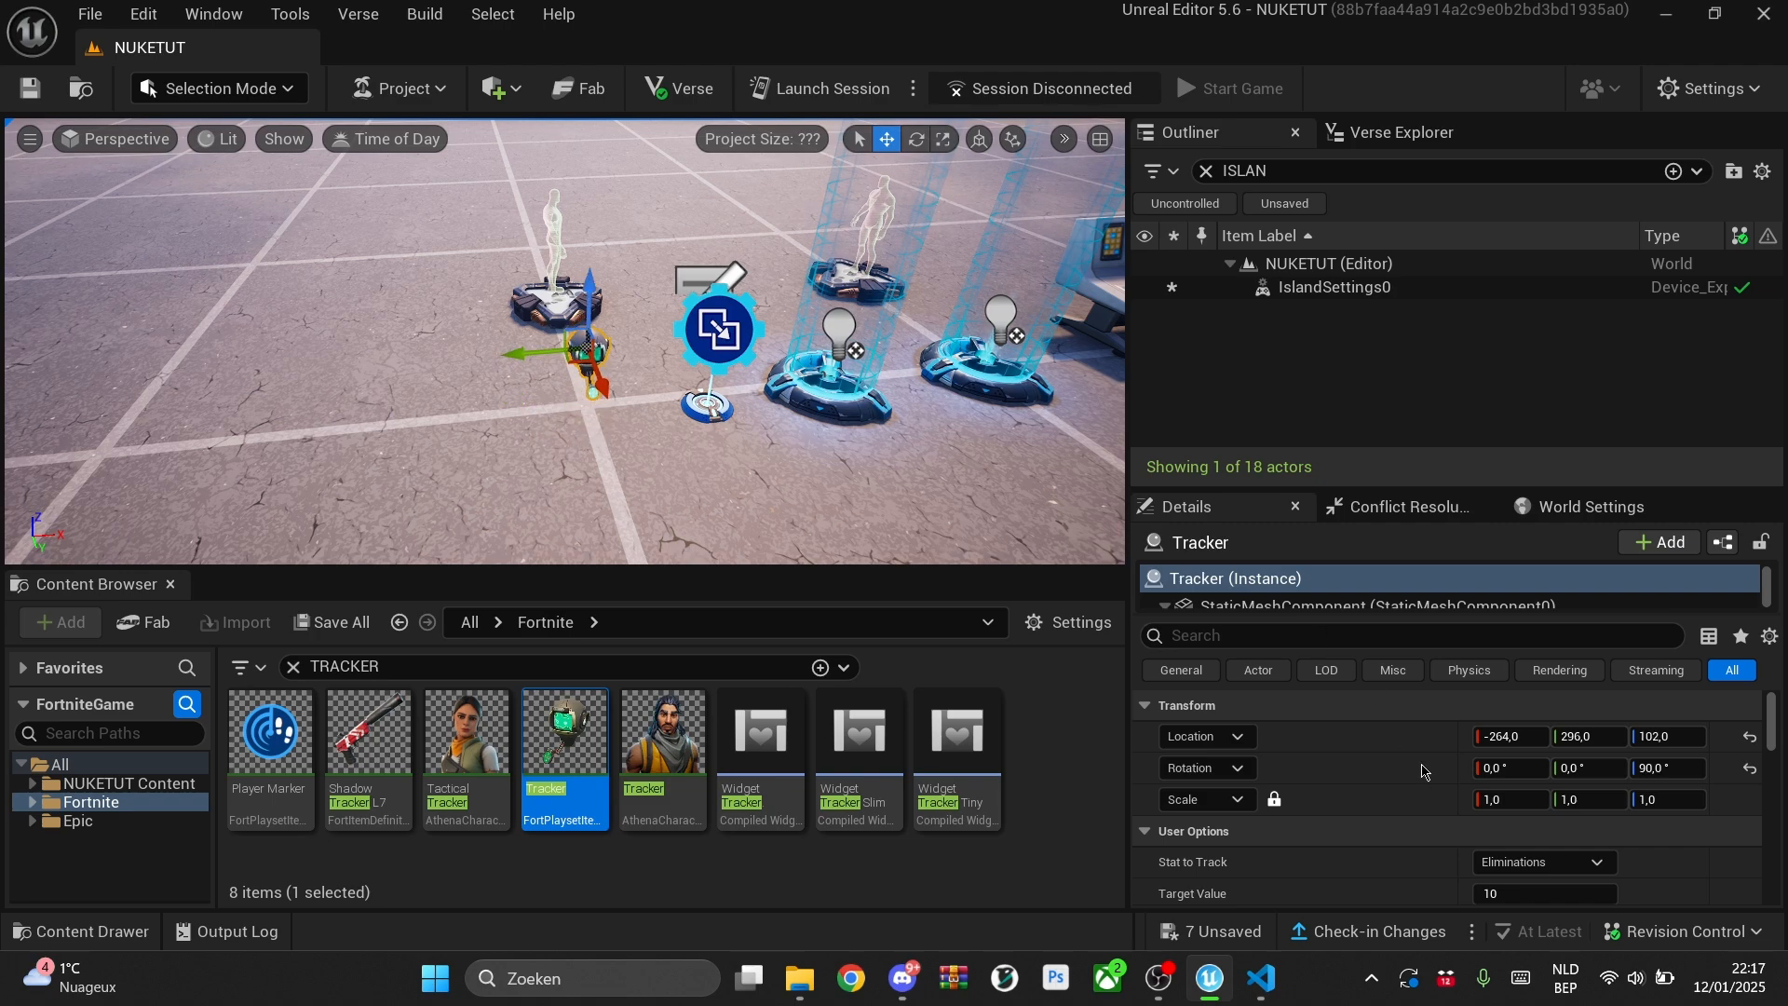
scroll(1512, 793, "down", 2)
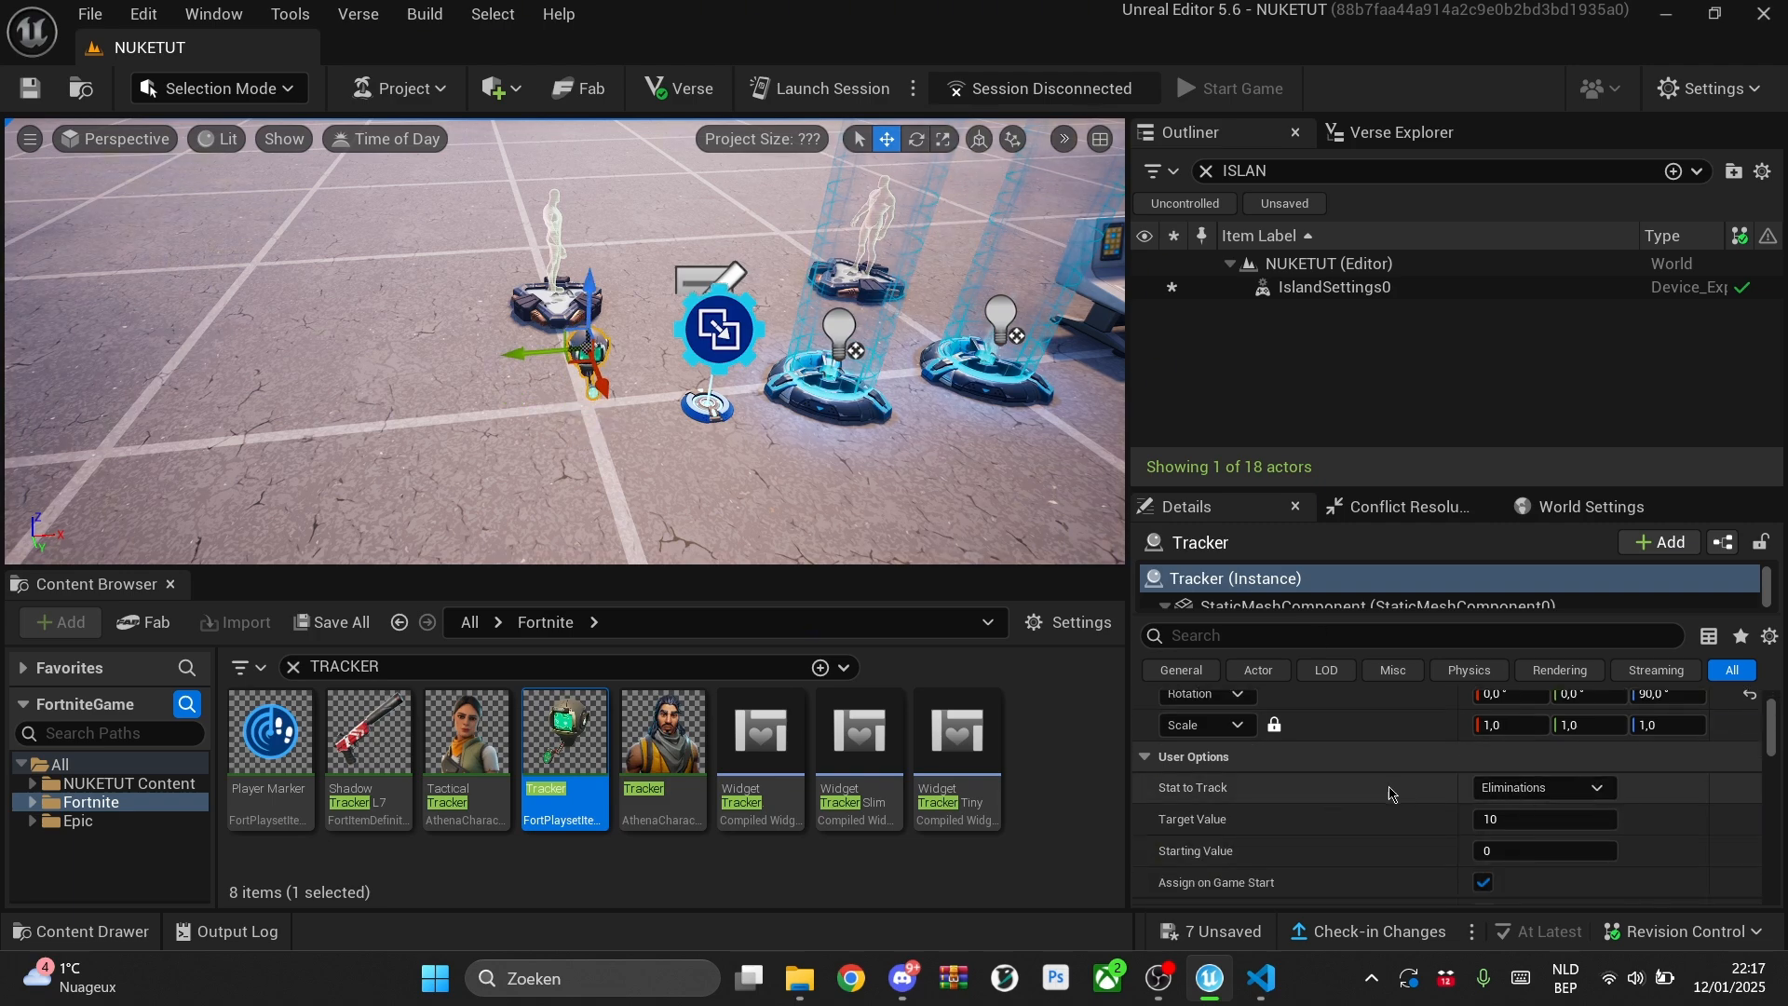
scroll(1503, 791, "down", 2)
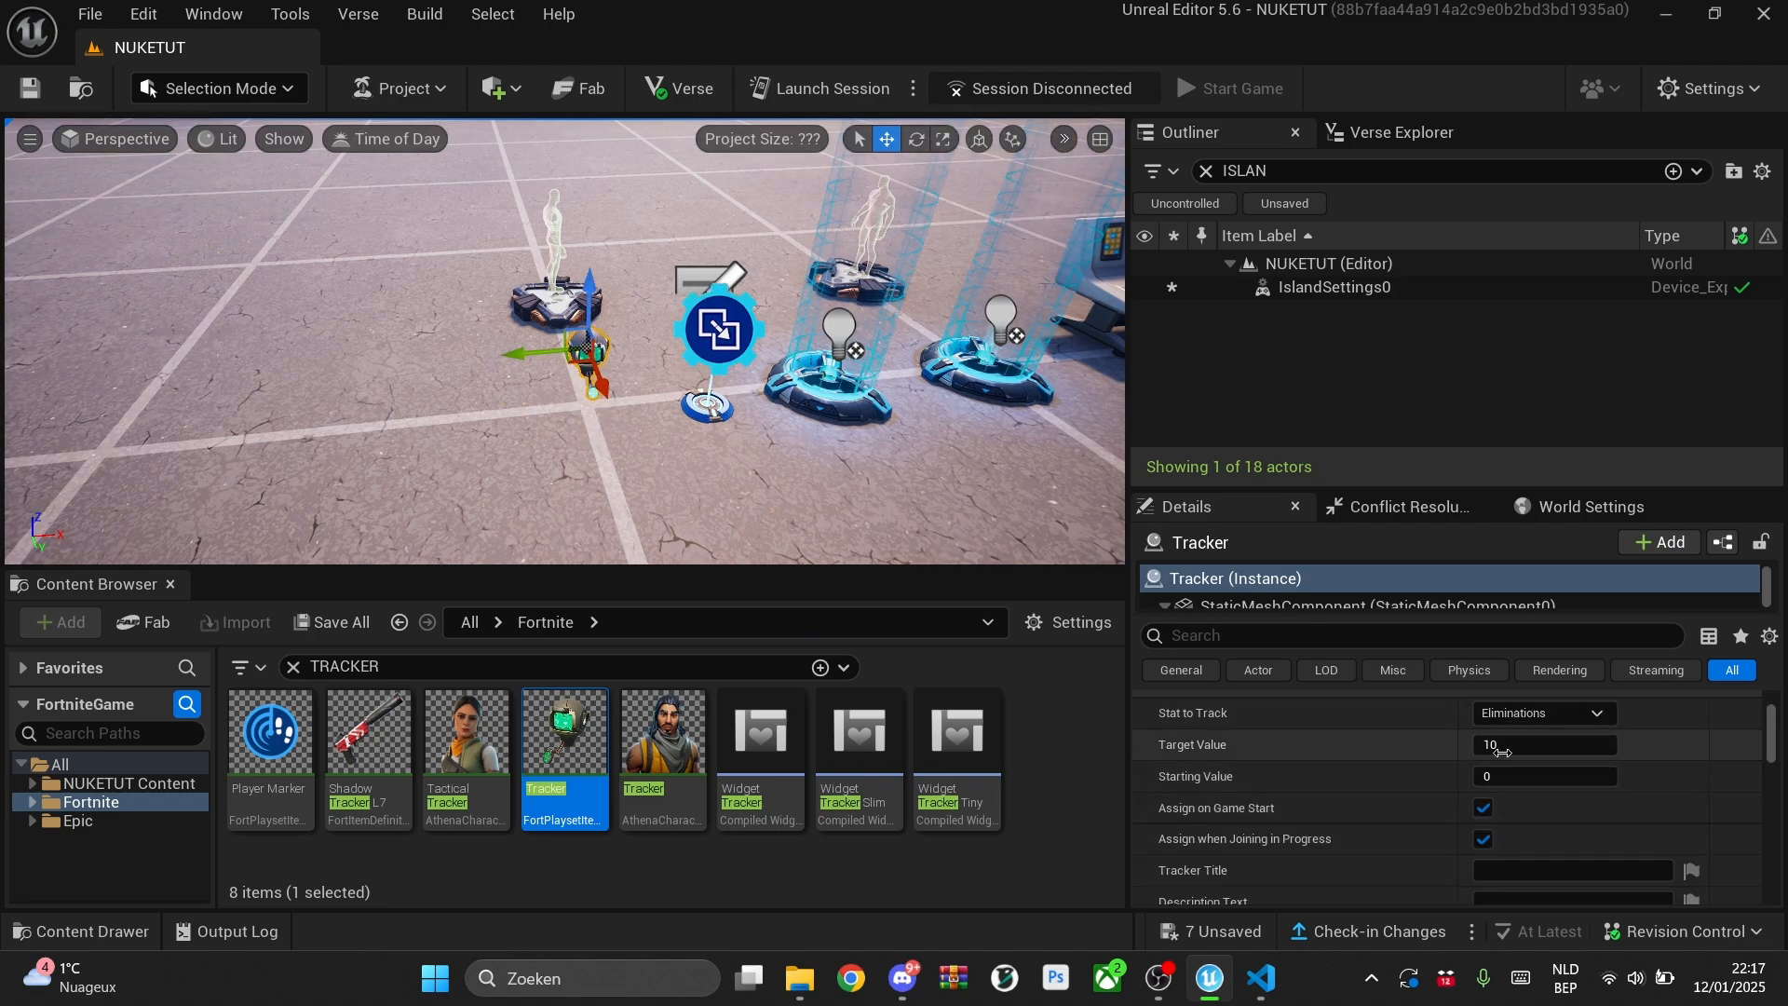
Step: Set the tracker's Target Value to 5 to match the nuke manager's AmountOfKills
key("d")
mouse_move(838, 400)
right_mouse_down()
mouse_move(745, 400)
mouse_move(856, 400)
right_mouse_up()
key("s")
left_click(782, 359)
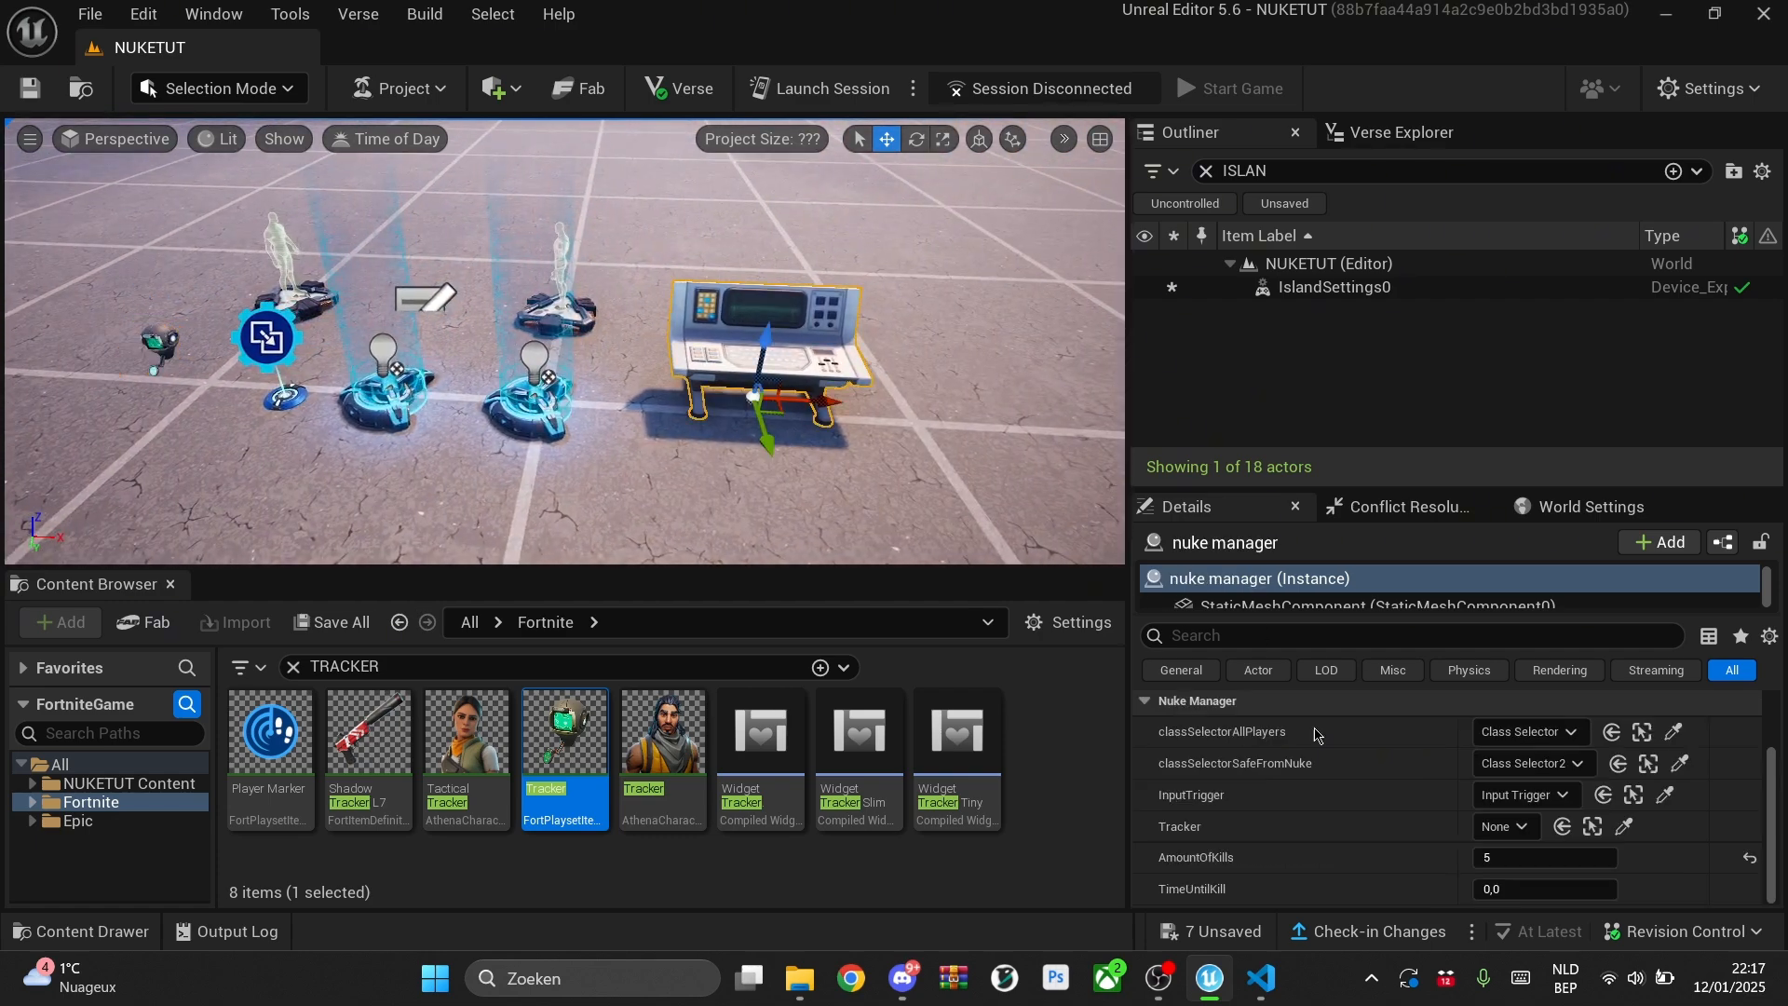
key("w")
right_click_drag(577, 373, 451, 369)
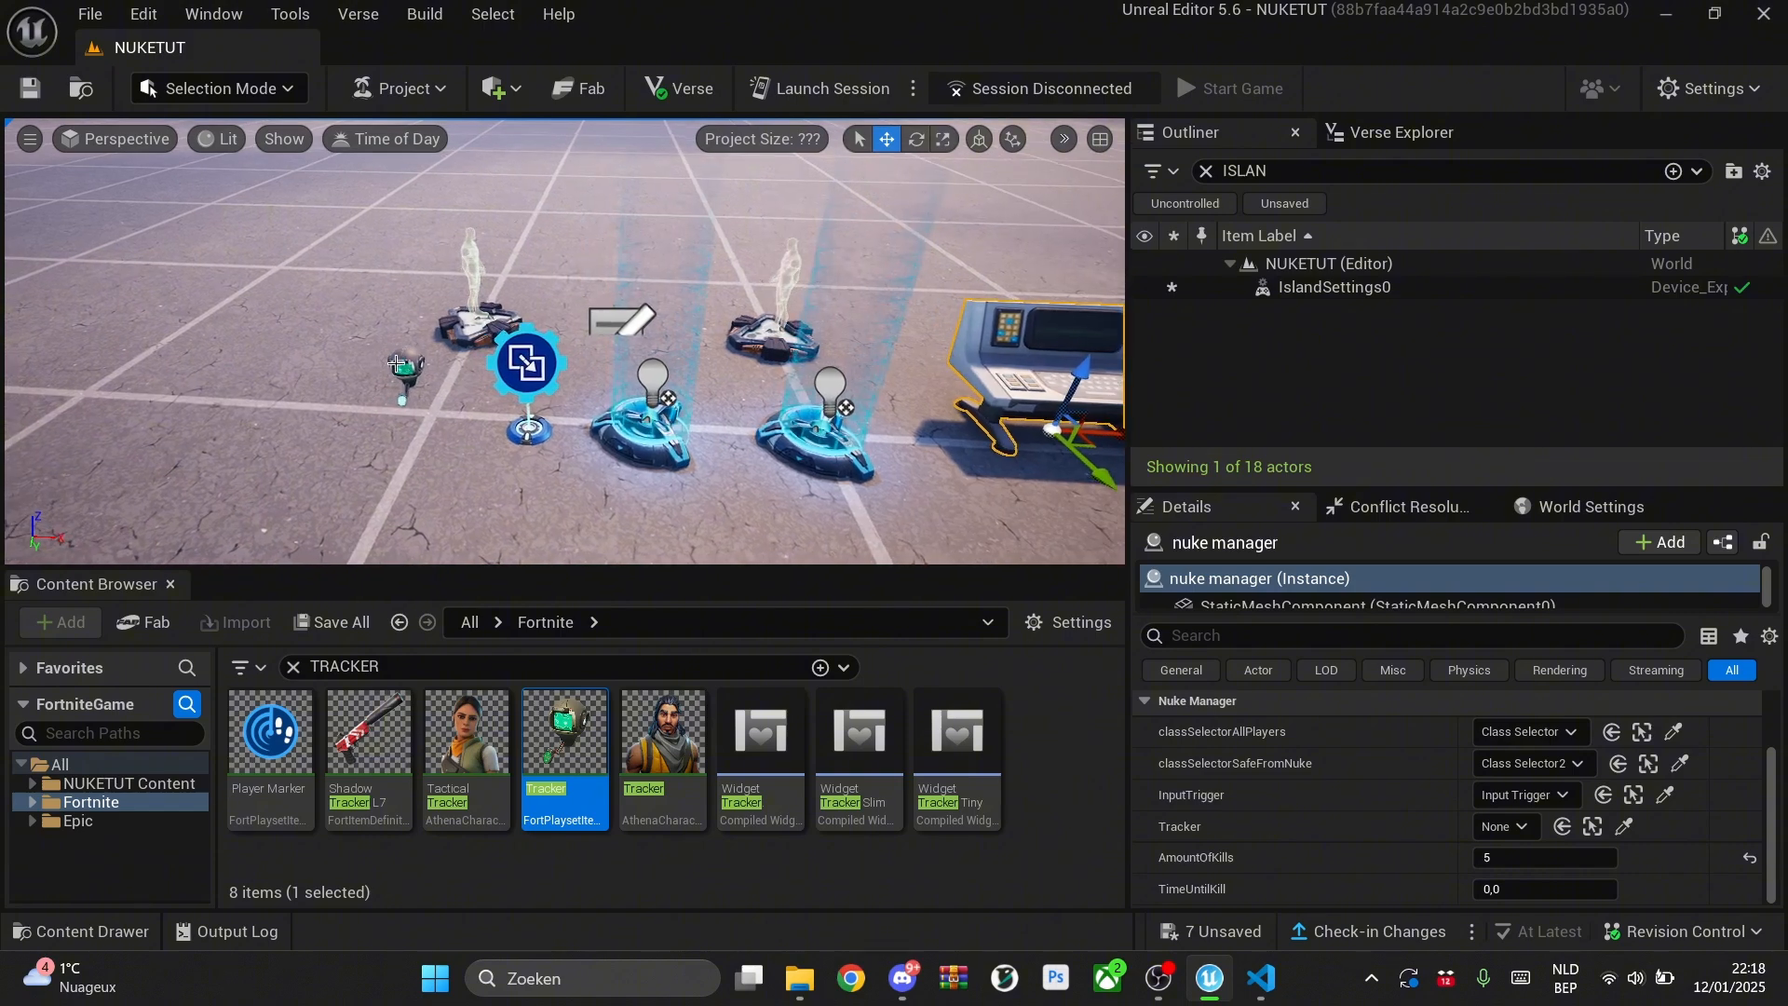
left_click(401, 363)
left_click(1495, 793)
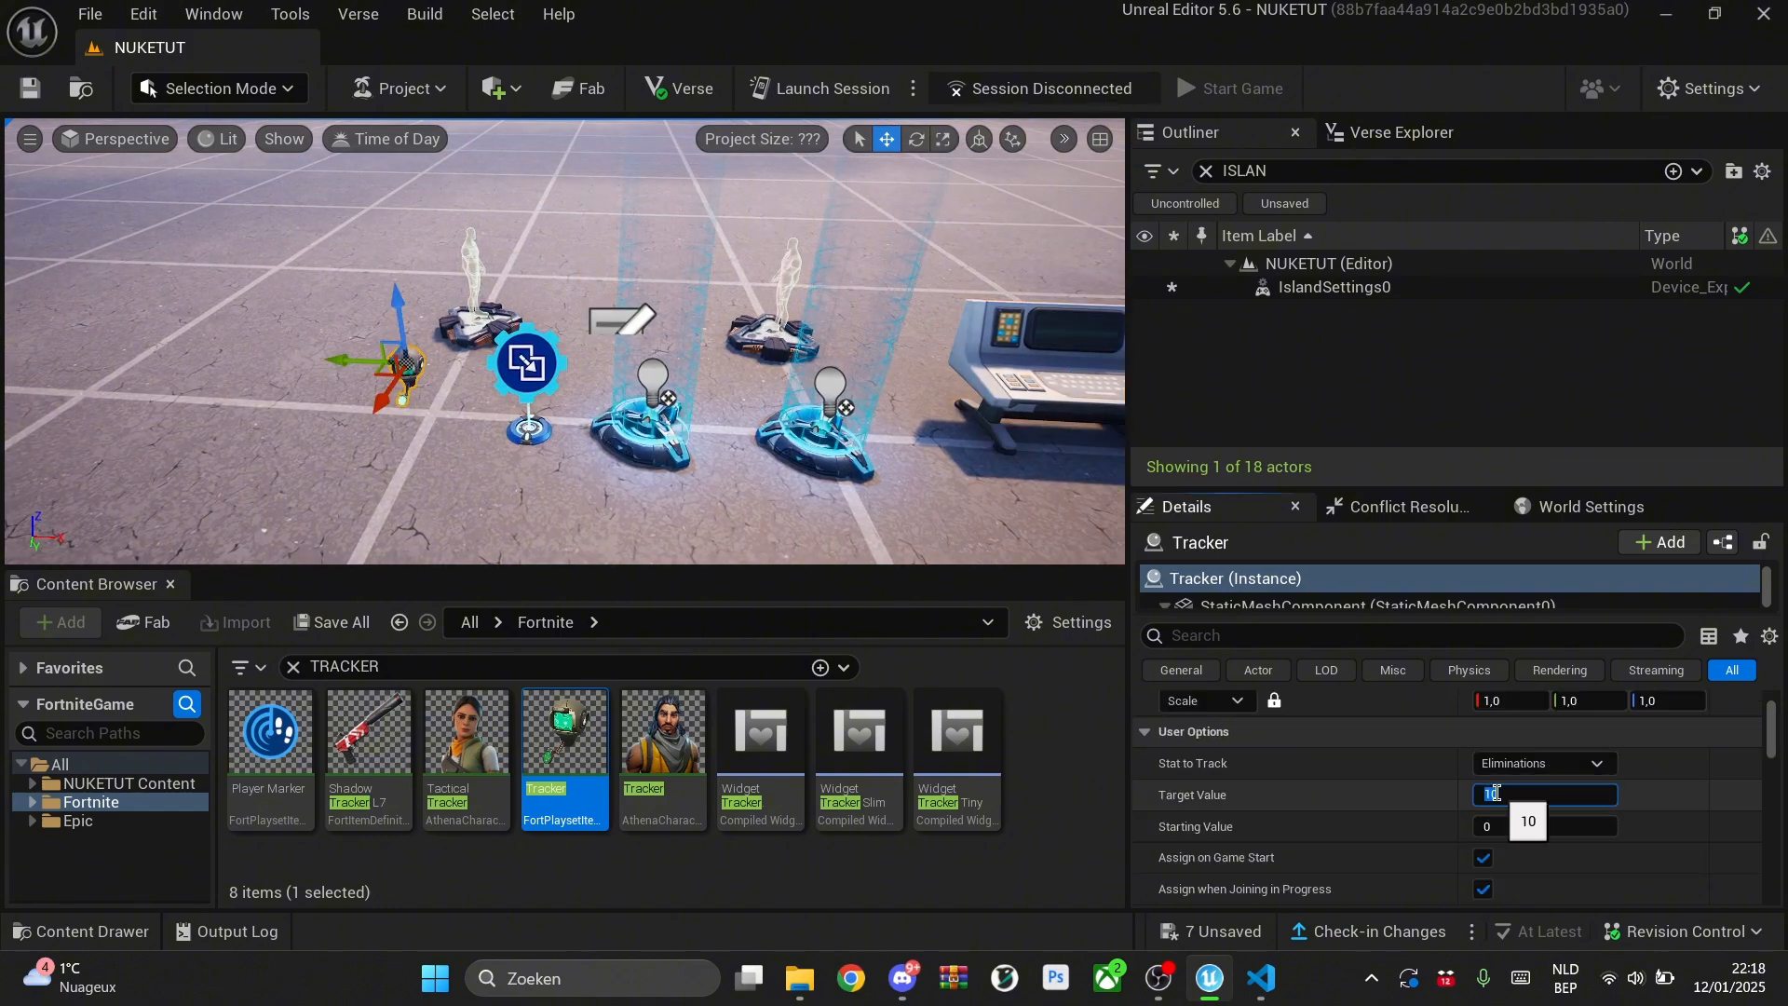
scroll(1350, 782, "down", 3)
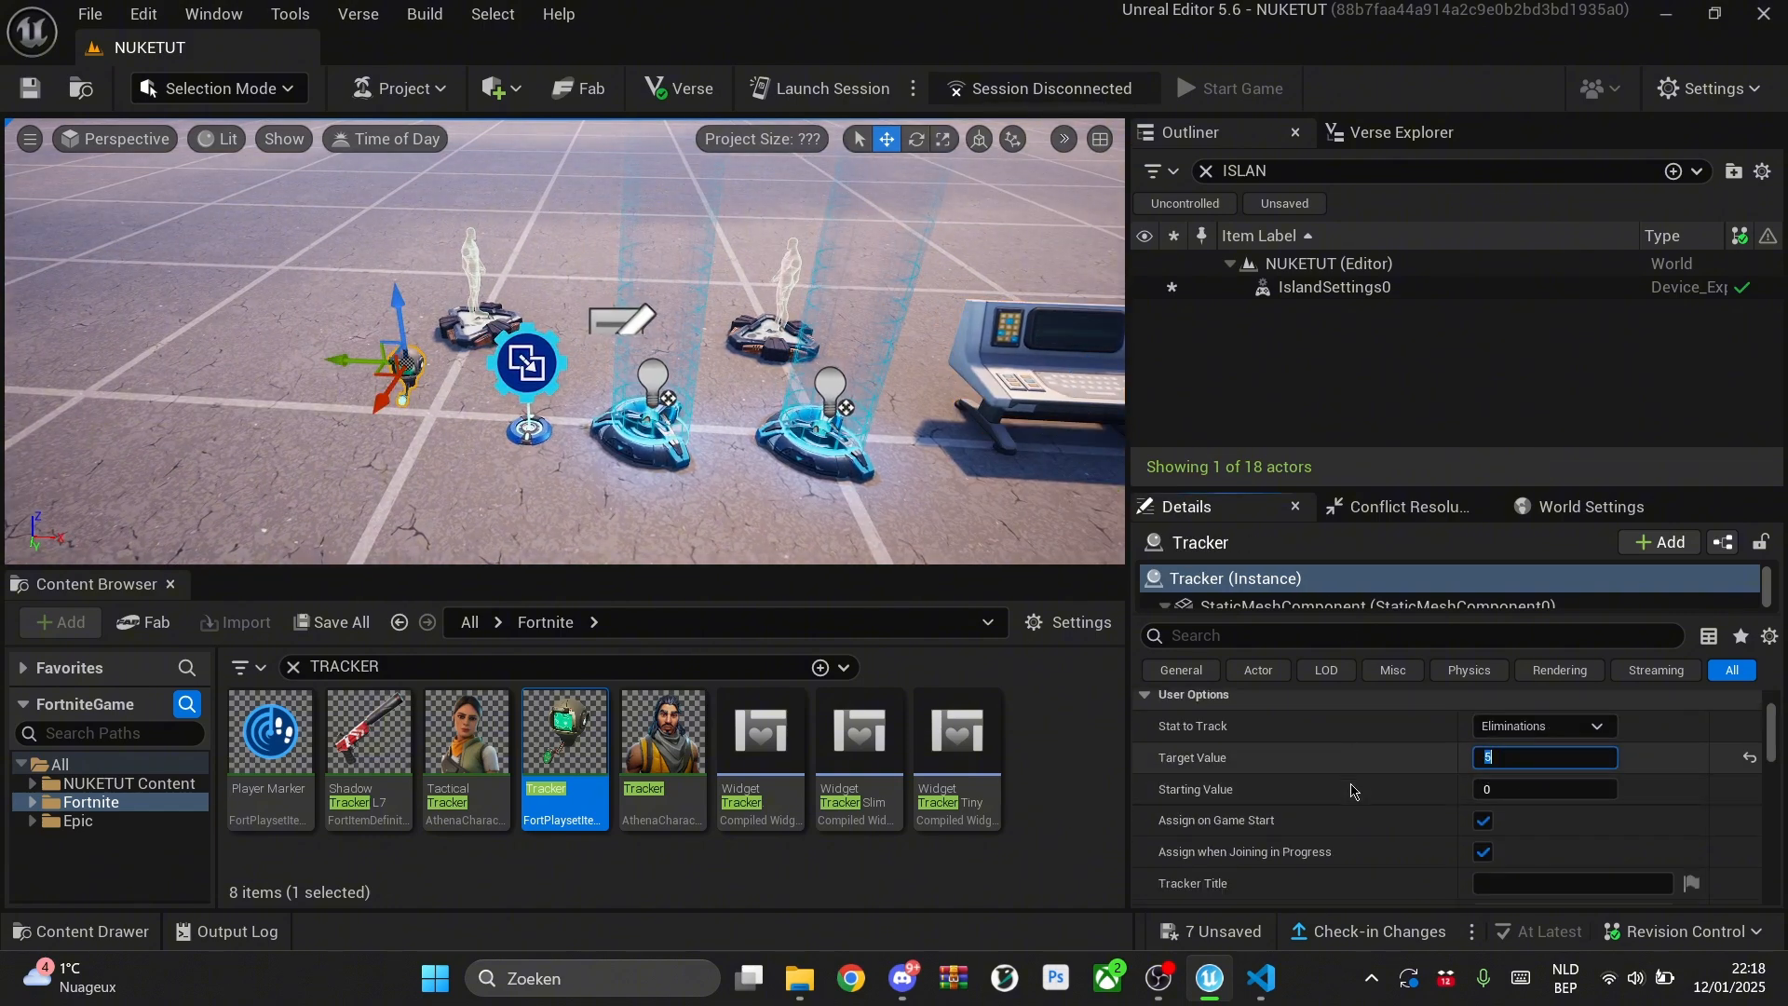
Step: Give the tracker the title NUKE and the description "GET A KILLSTREAK OF 5 TO ACTIVATE THE NUKE"
left_click(1500, 810)
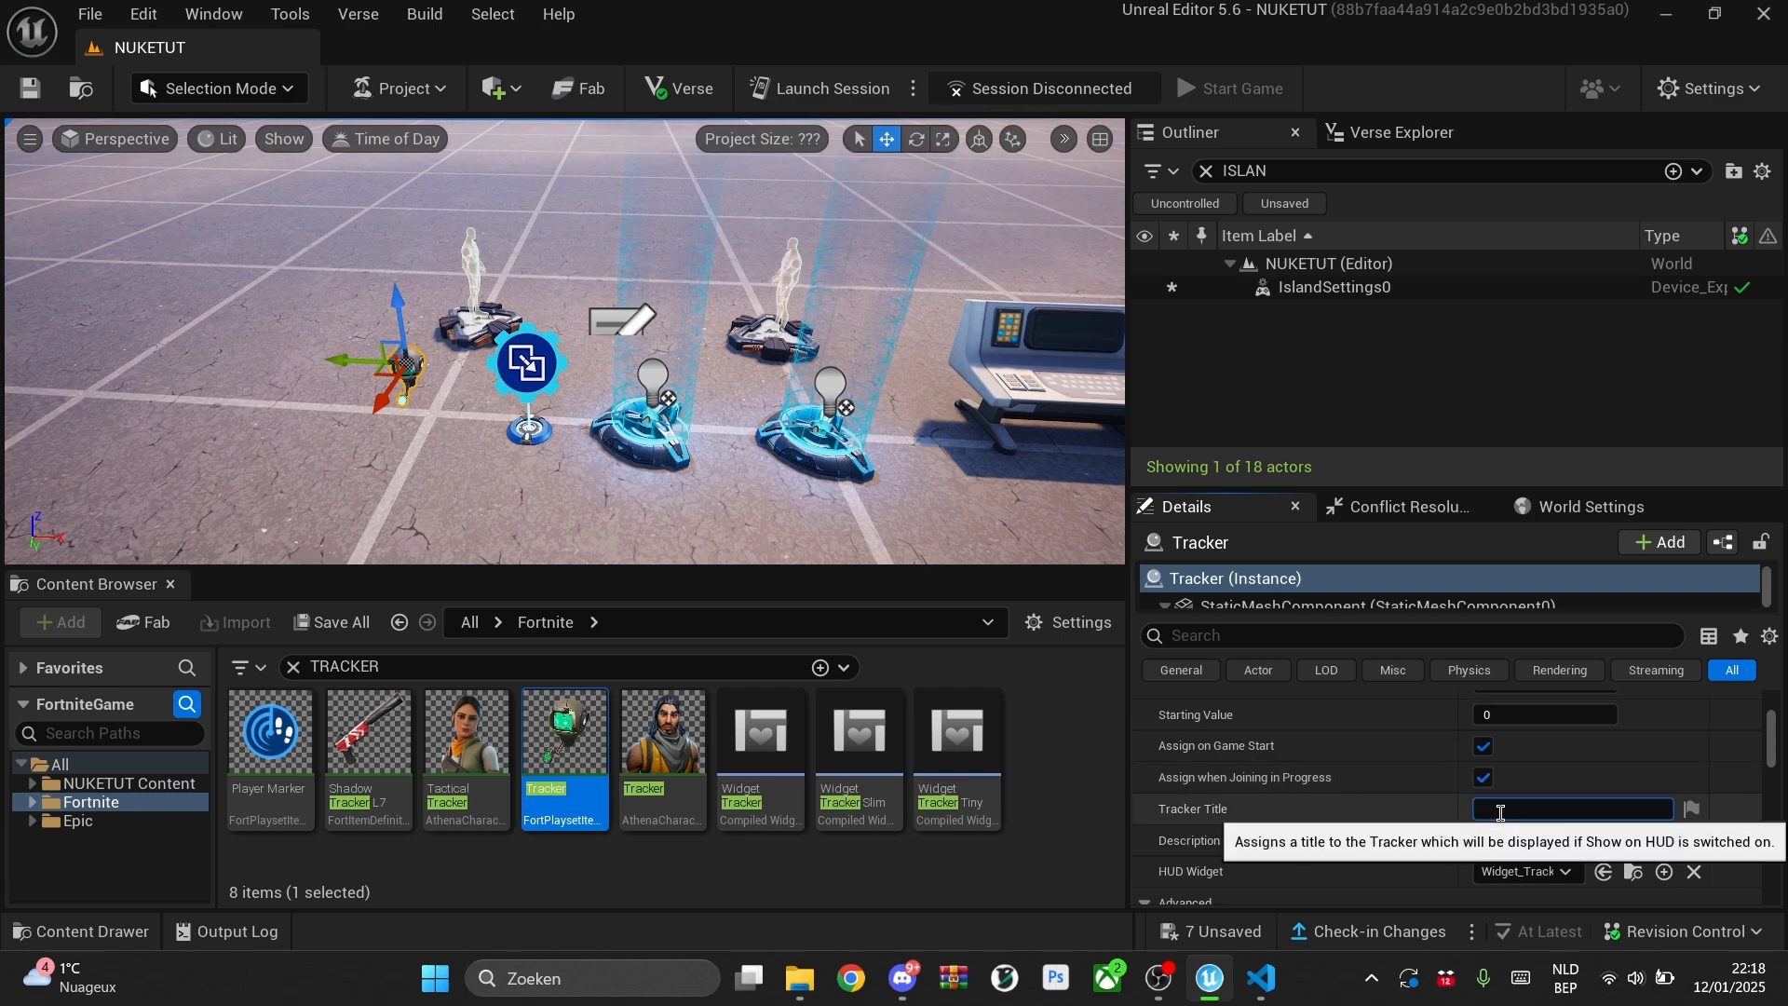
type("NUKE")
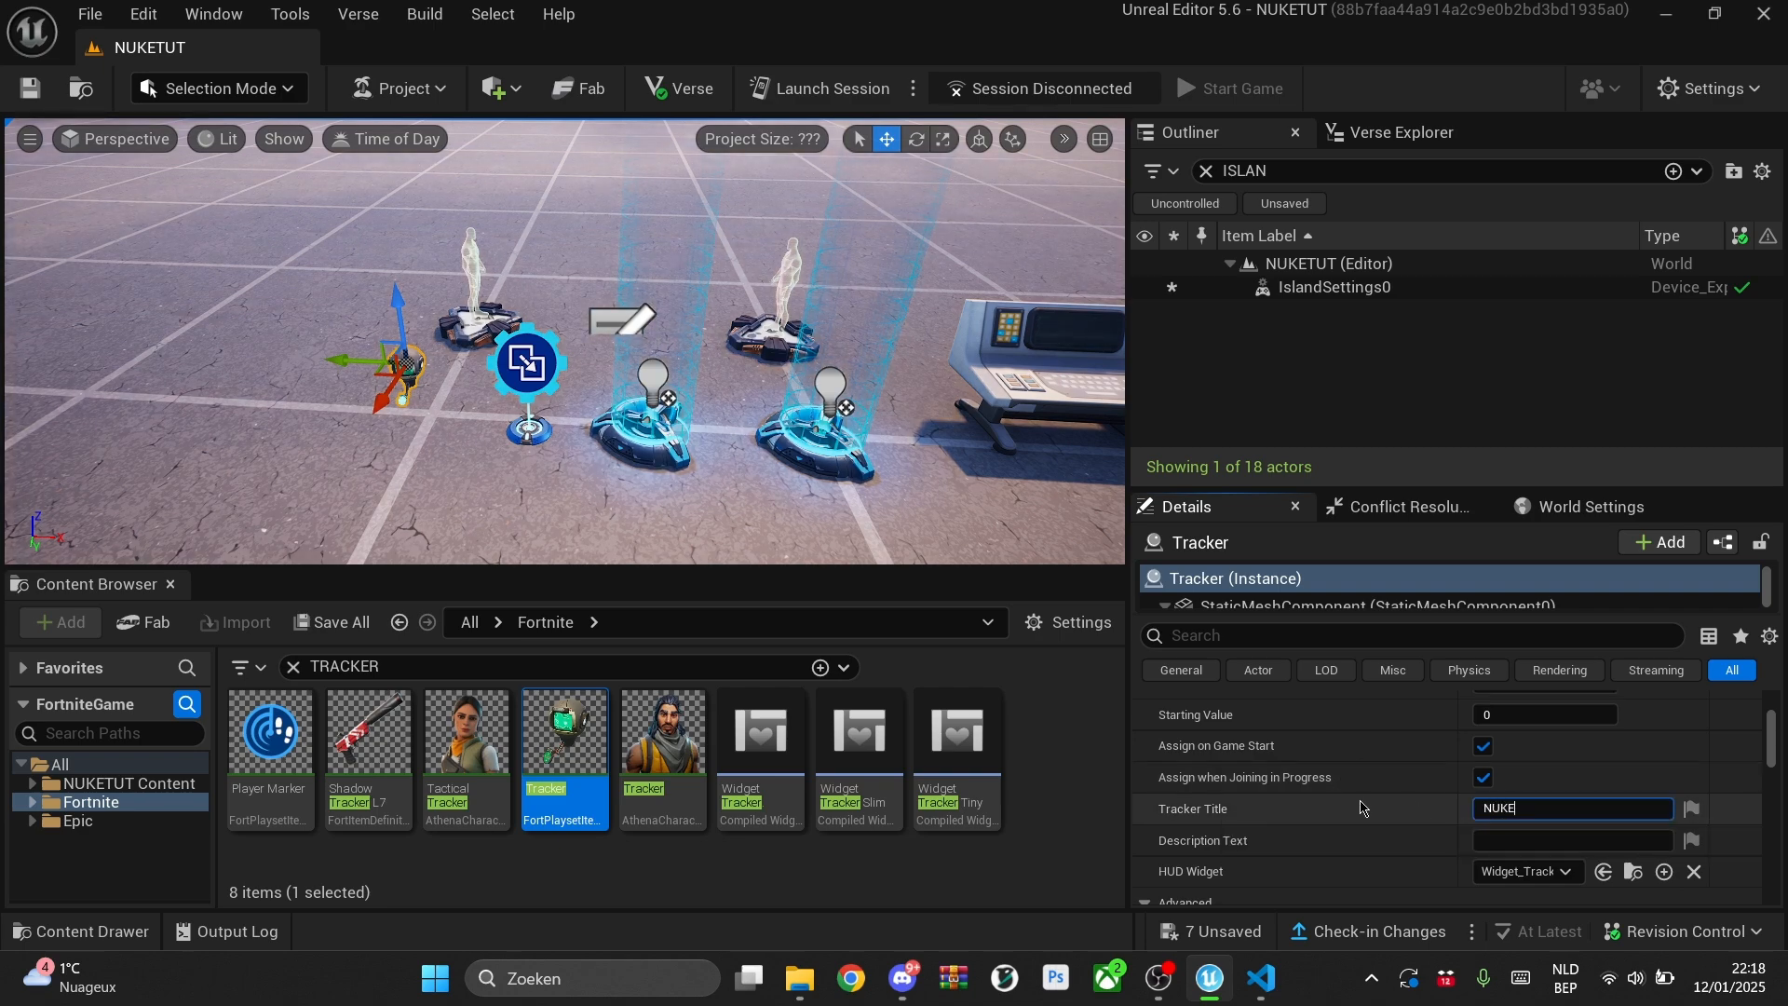
left_click(1517, 835)
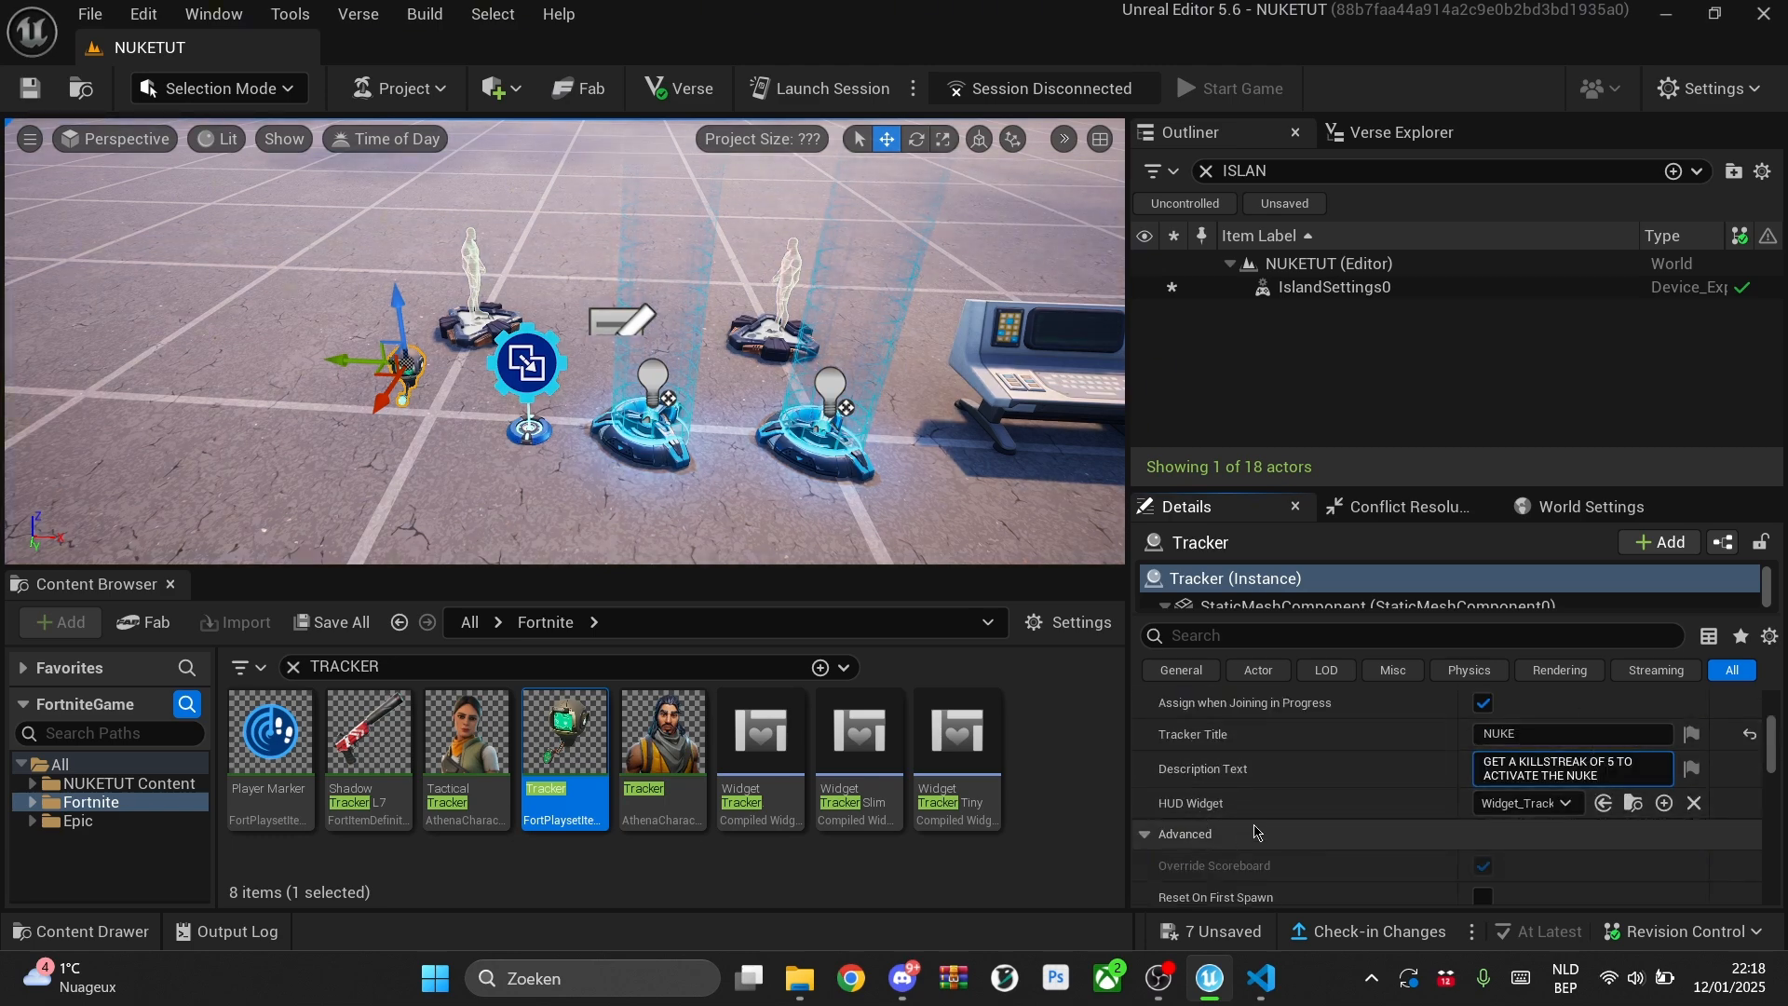
Step: Review the tracker's advanced sharing, elimination and Quest Icon options, keeping Sharing on Individual, and save the project
scroll(1251, 789, "down", 2)
scroll(1275, 786, "down", 2)
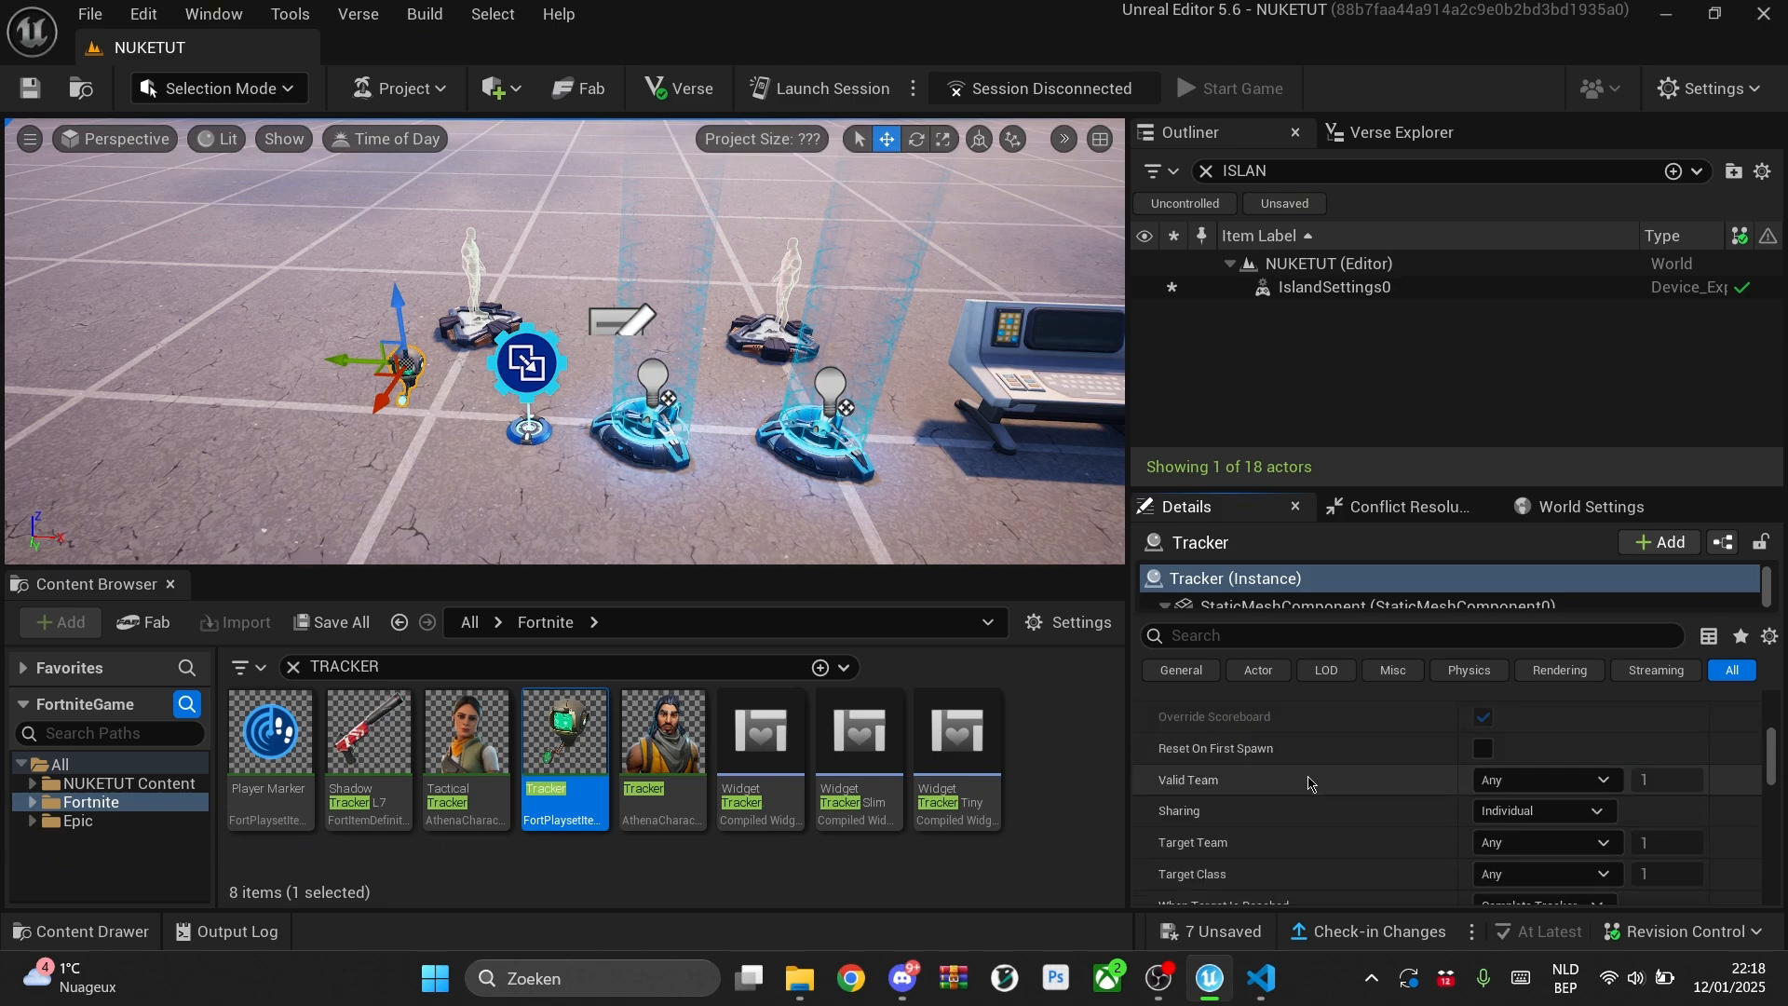
scroll(1303, 782, "up", 1)
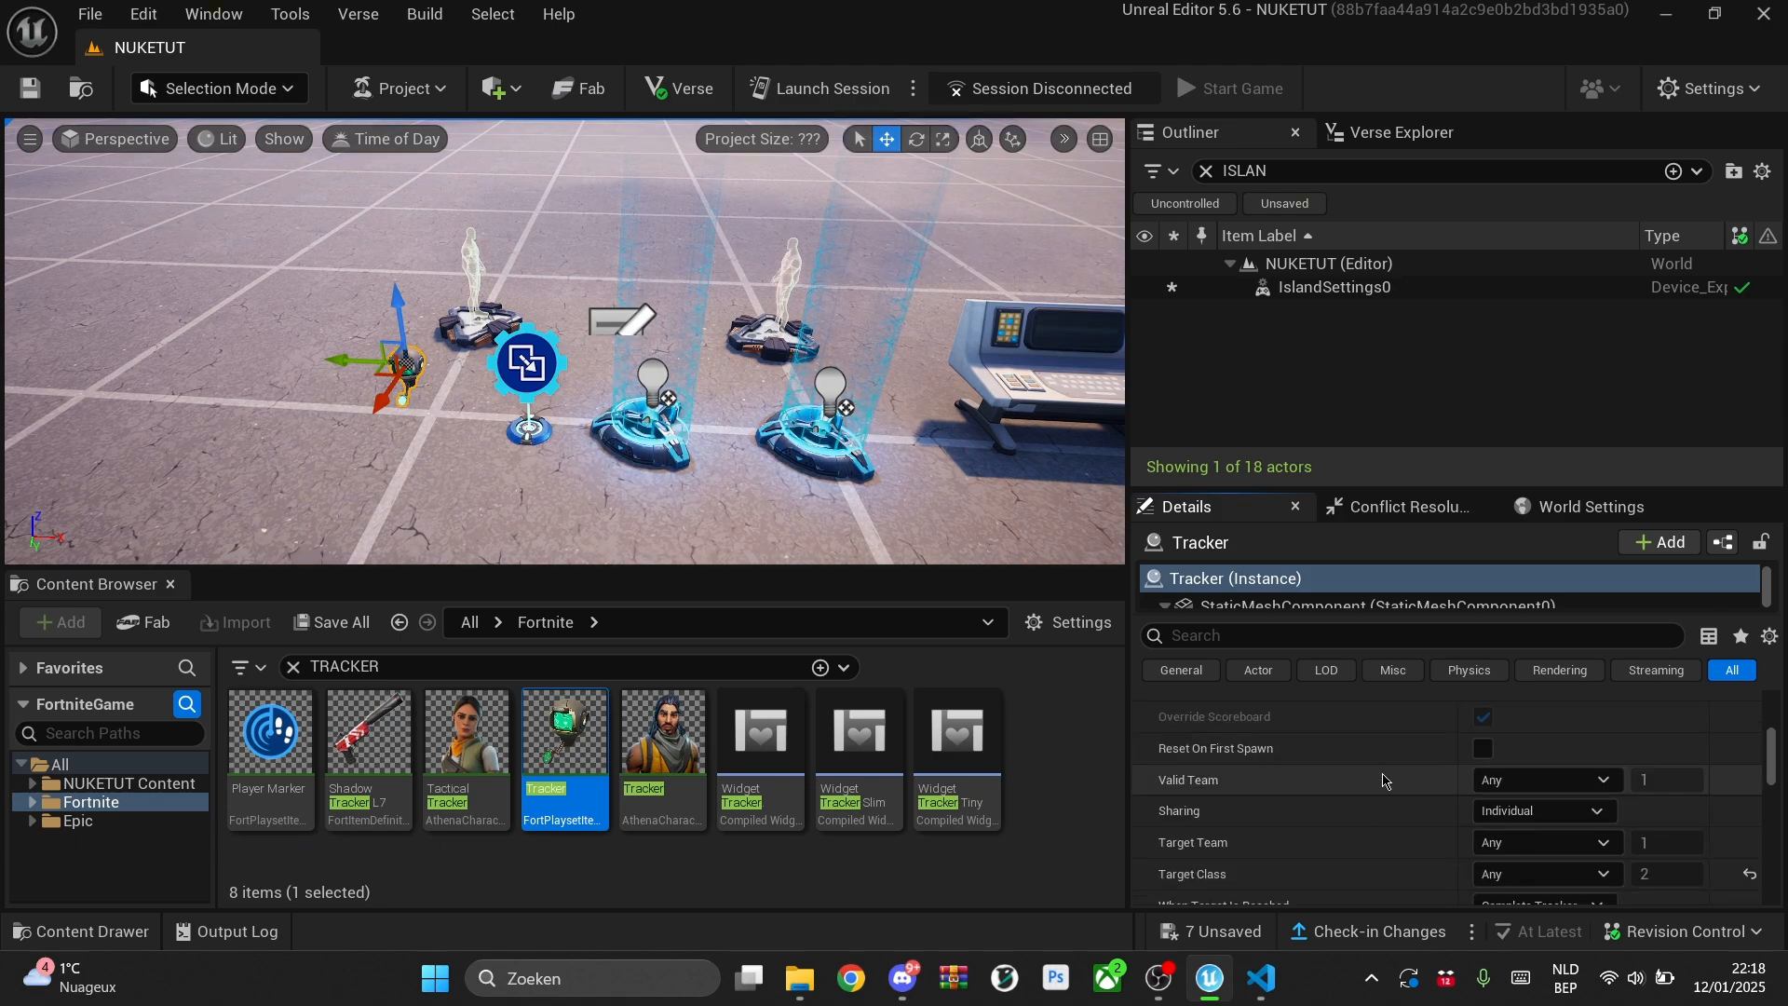
scroll(1404, 781, "down", 1)
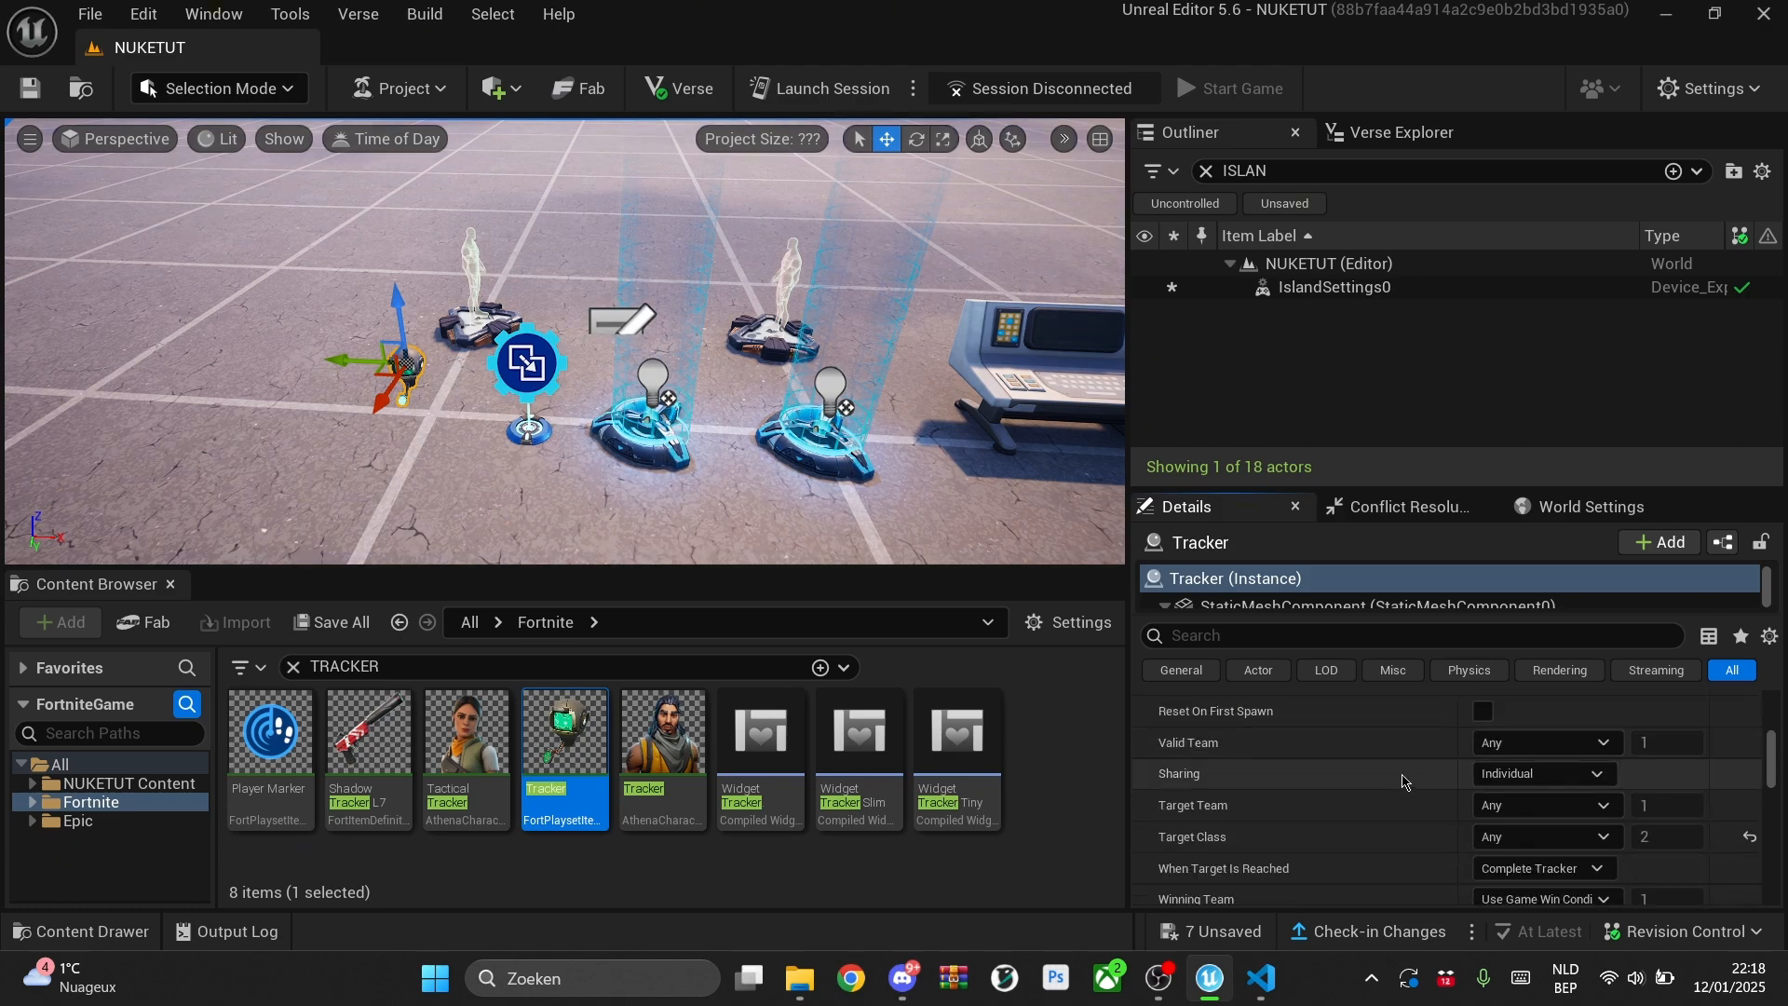
left_click(1566, 775)
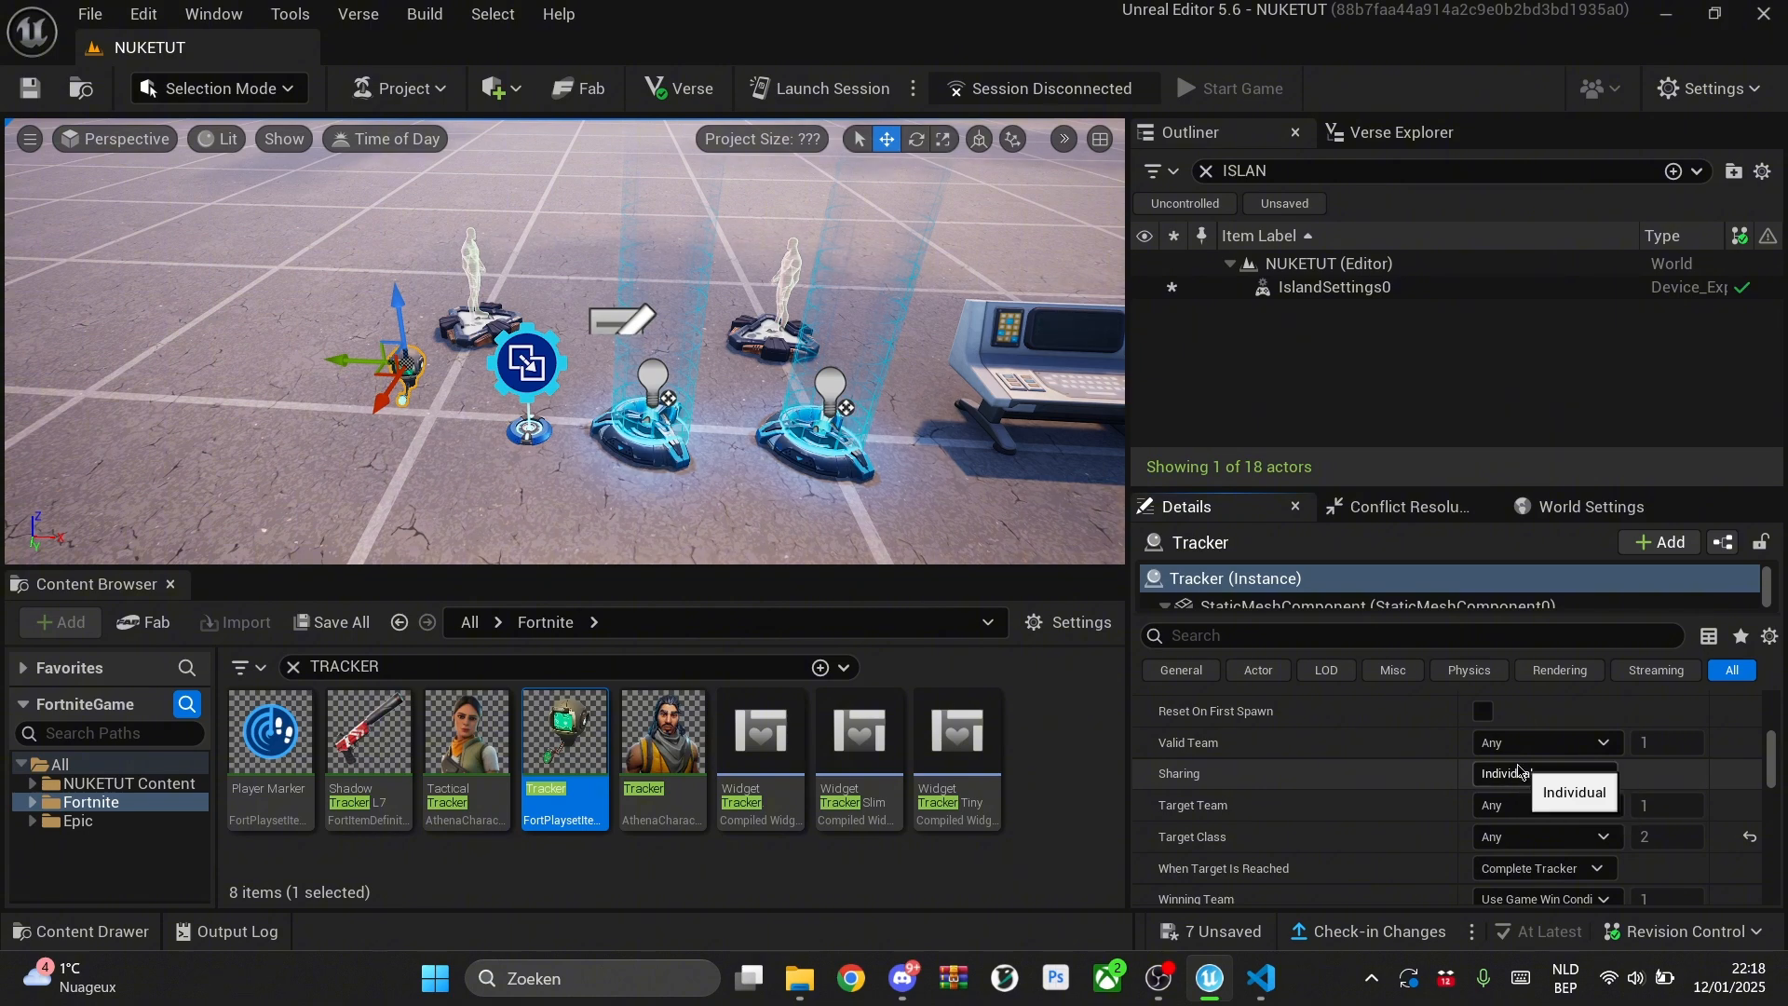
left_click(1509, 796)
scroll(1411, 745, "down", 5)
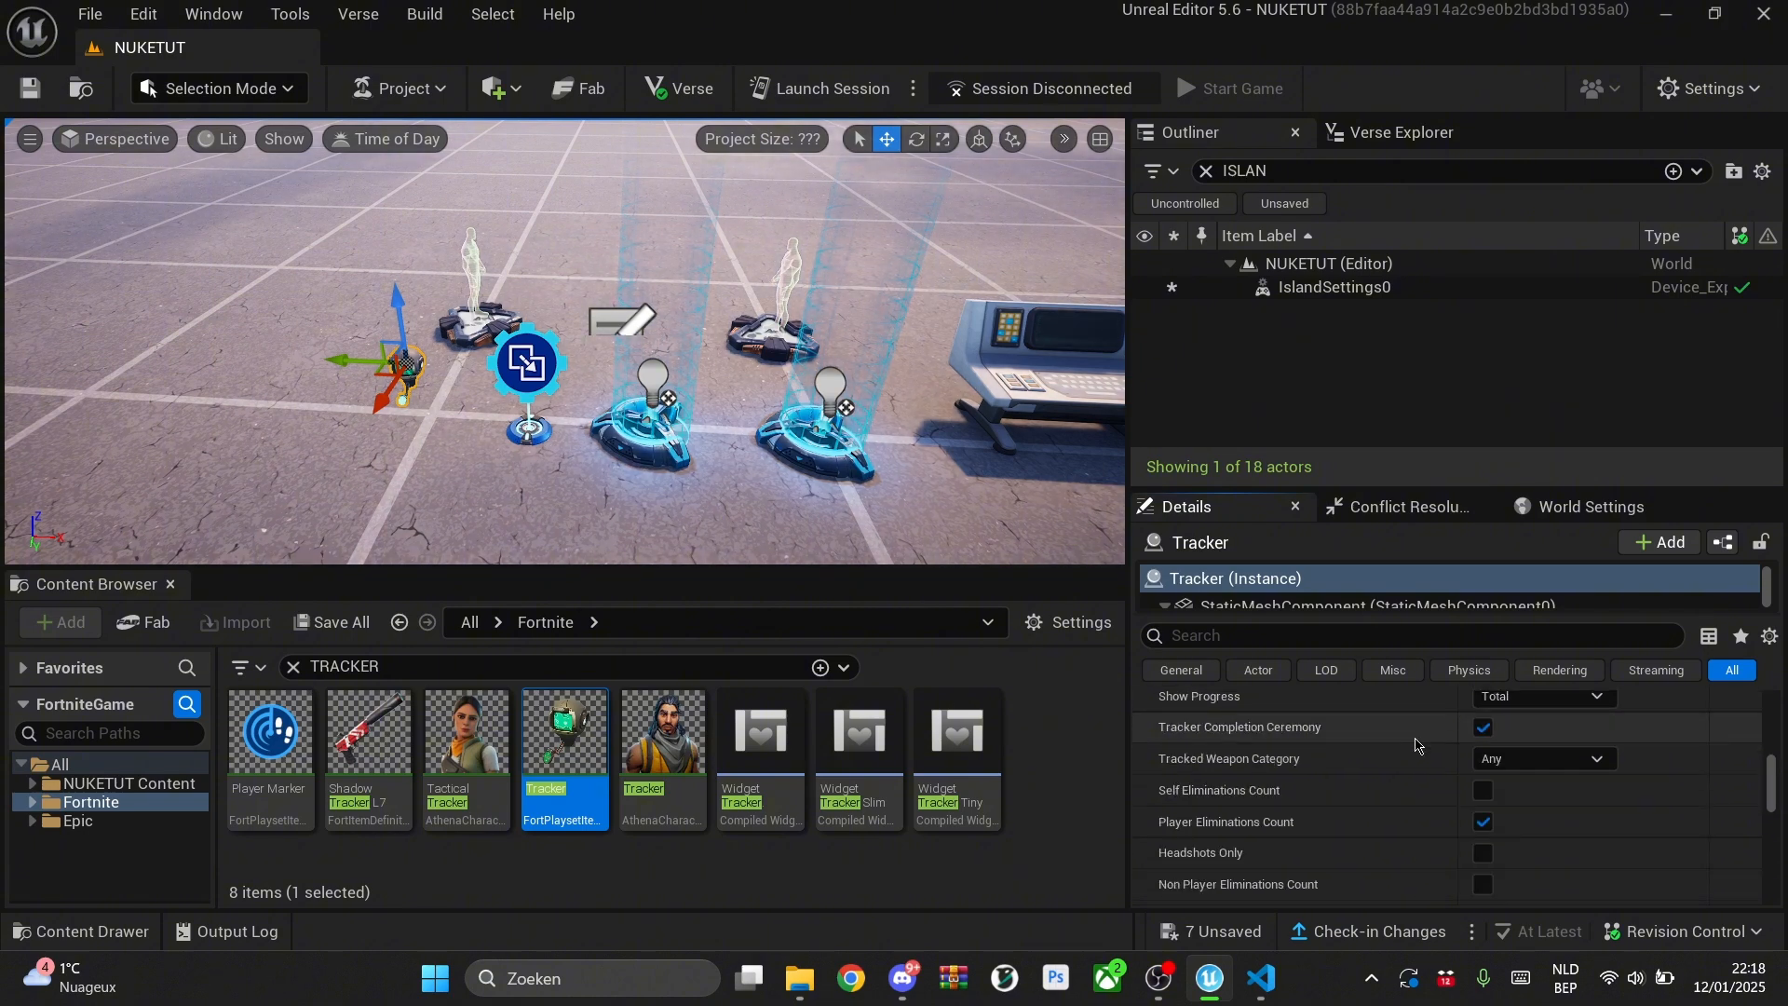
scroll(1411, 745, "down", 2)
key("ctrl+s")
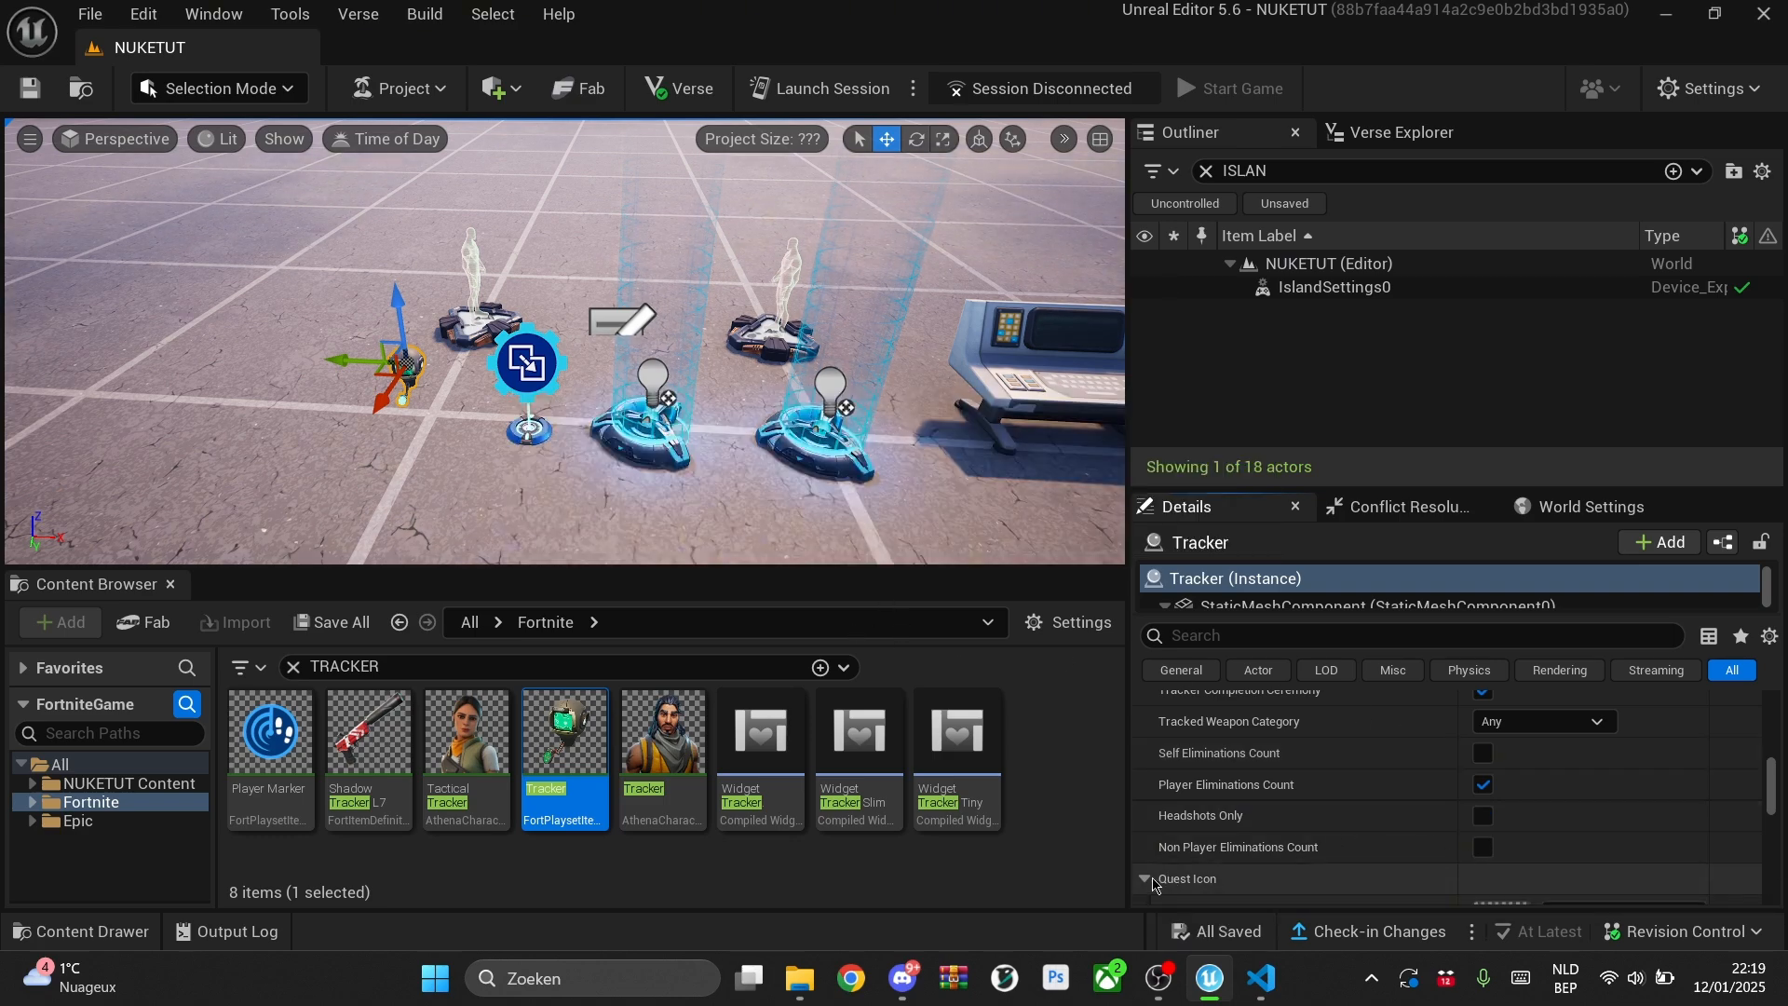
scroll(1224, 815, "down", 3)
left_click(1144, 766)
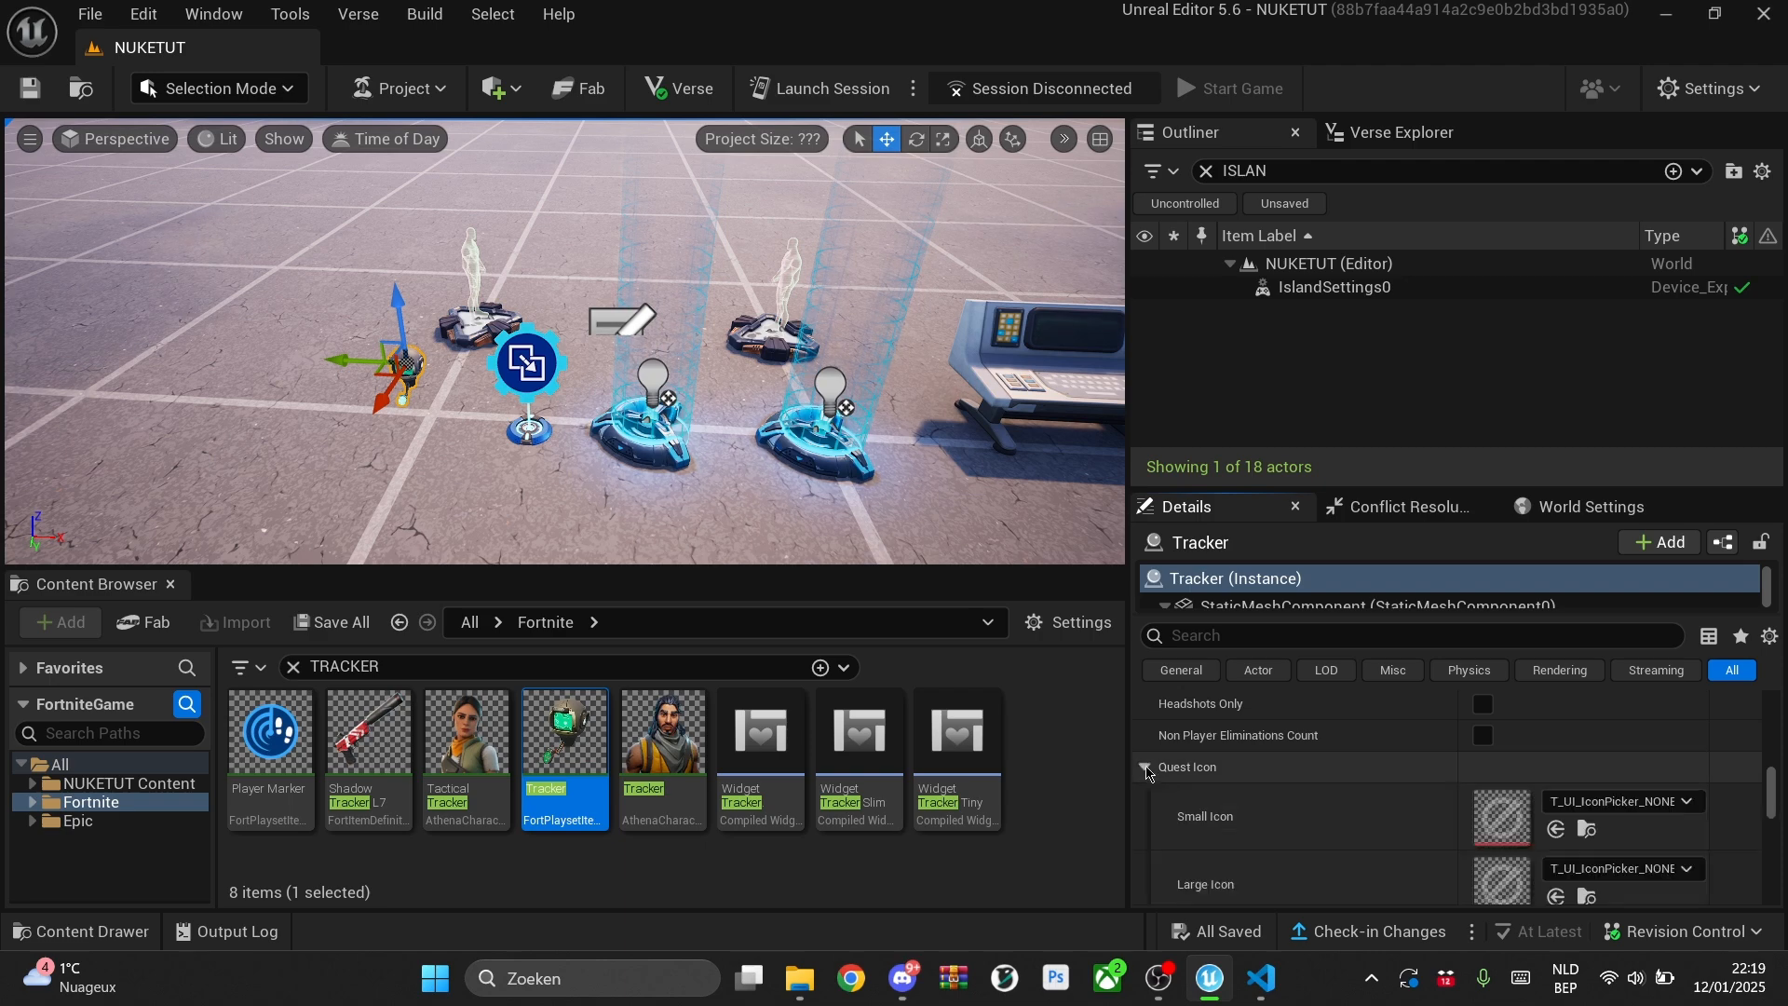
scroll(1257, 782, "up", 4)
scroll(1340, 806, "up", 1)
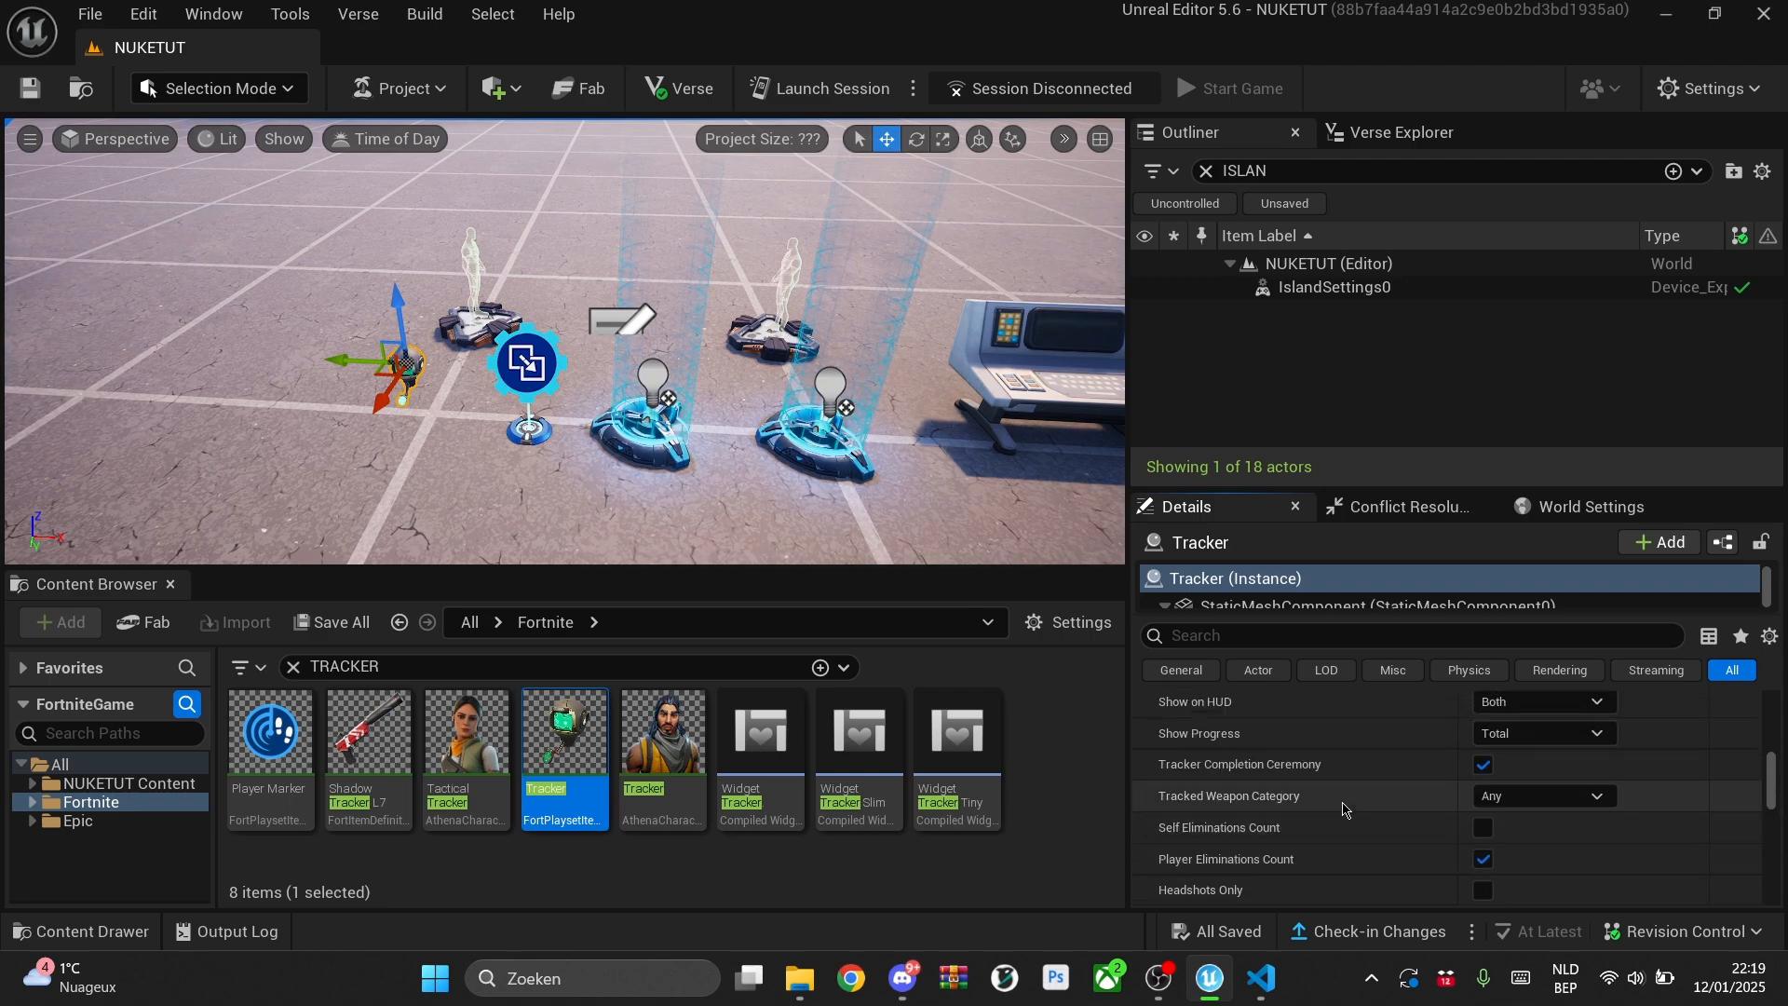
Step: Assign the placed tracker to the nuke manager's Tracker reference
right_click_drag(486, 387, 523, 405)
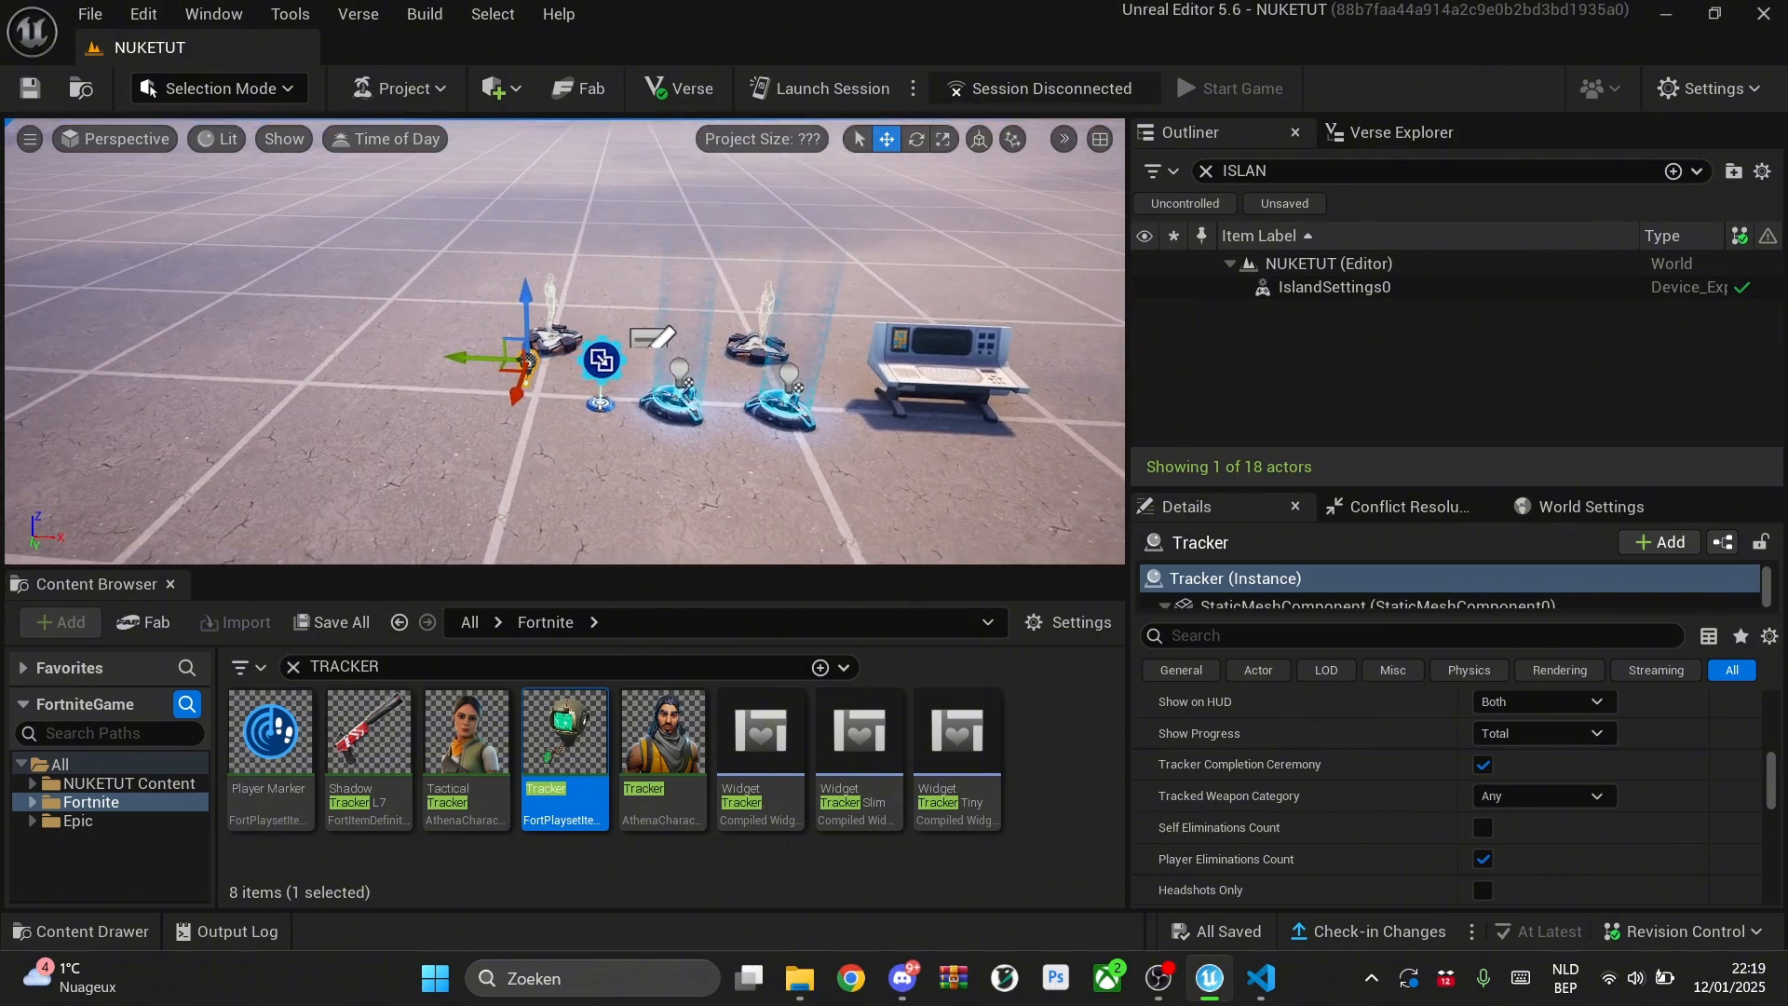
left_click(945, 367)
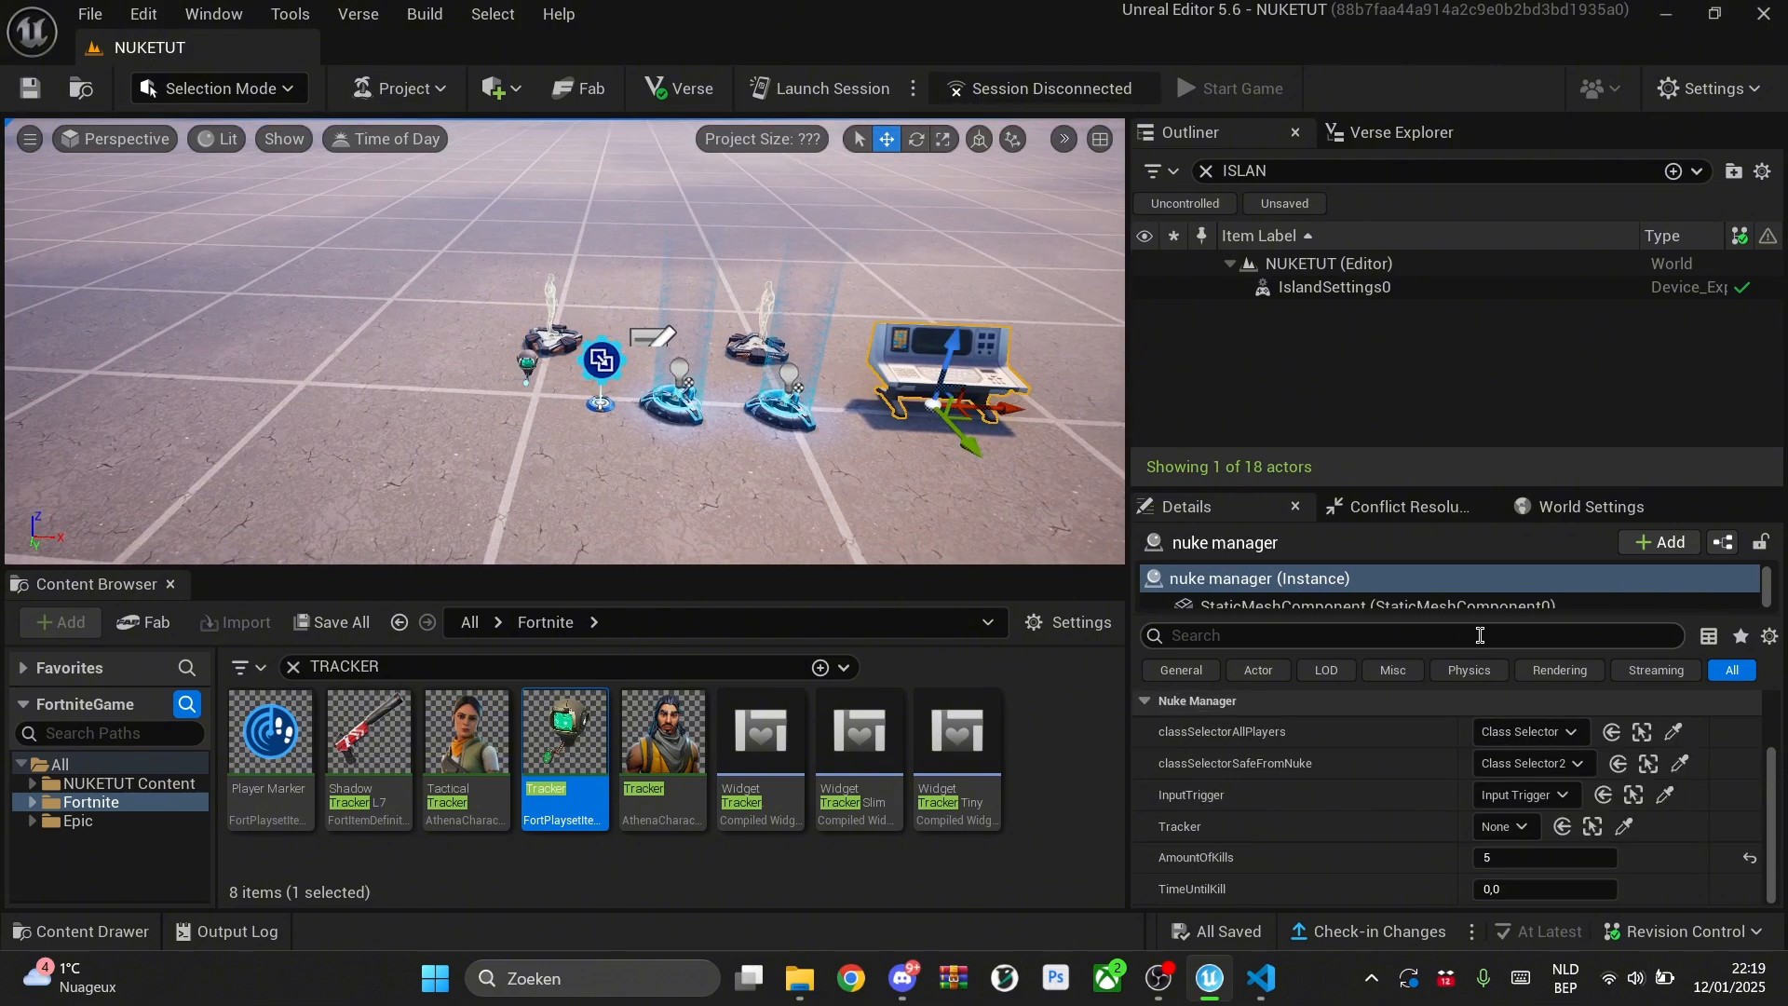
left_click(1623, 827)
left_click(601, 362)
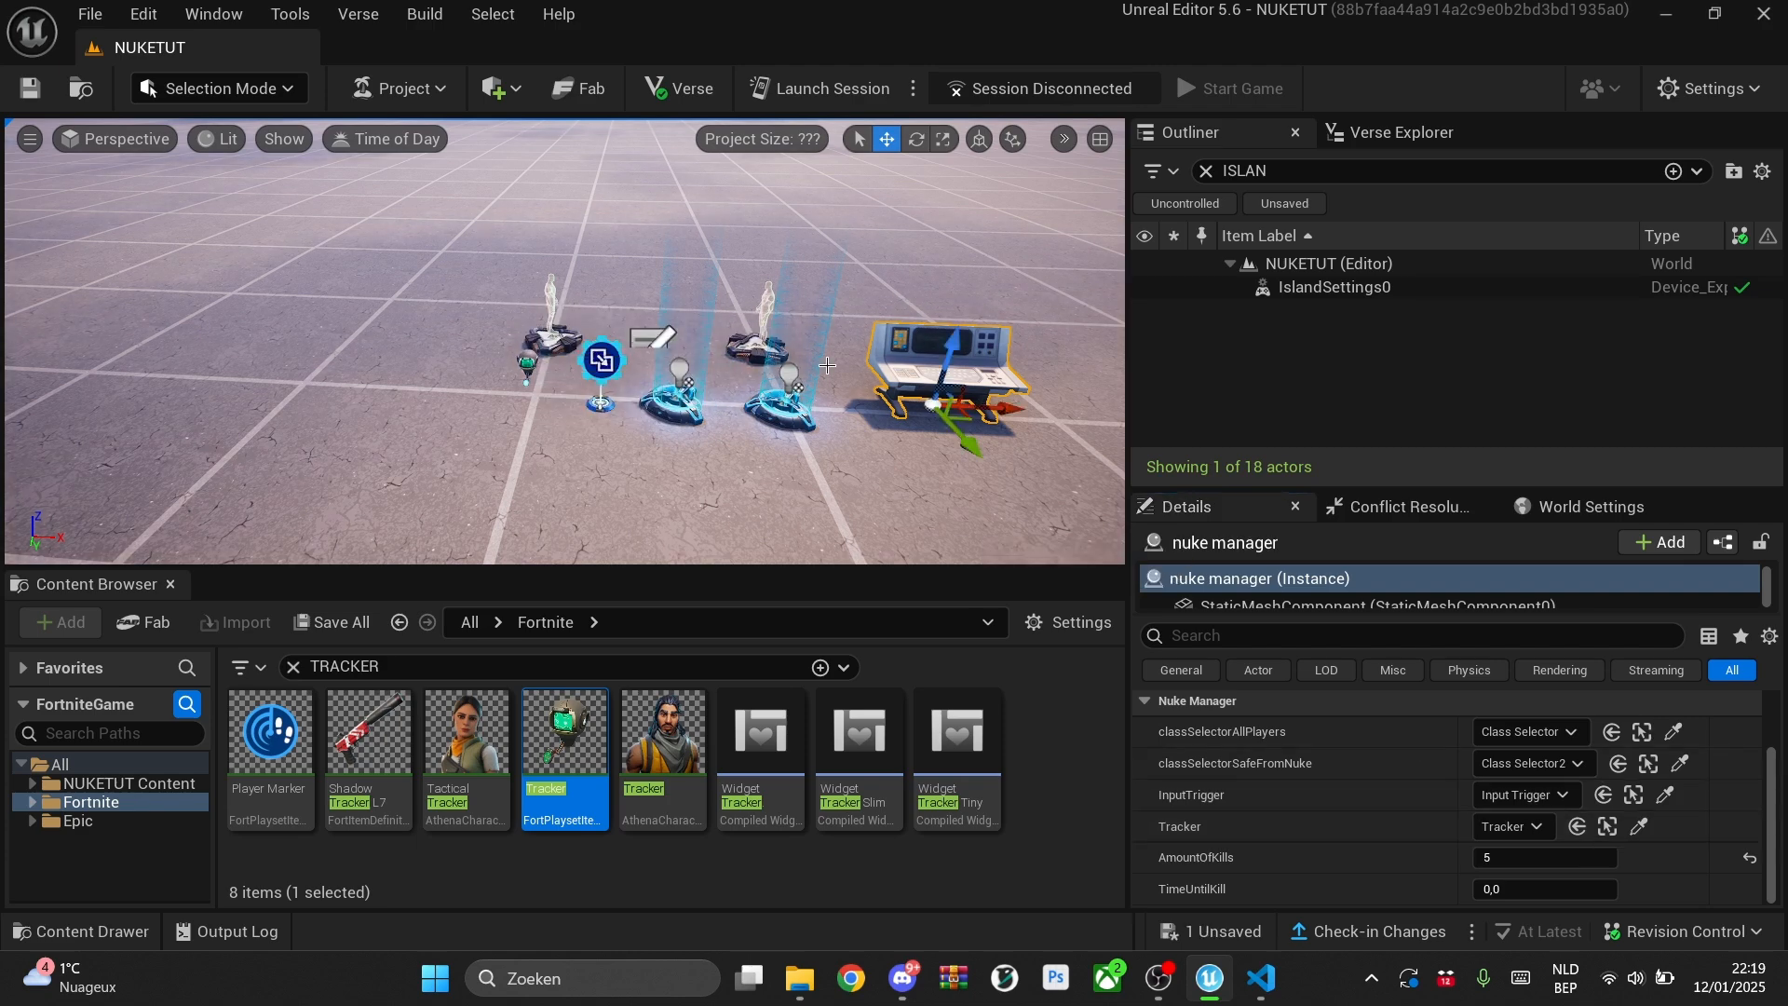
Step: Find the Cinematic Sequence device among the Fortnite assets and place it in front of the class selectors
right_click_drag(827, 365, 840, 355)
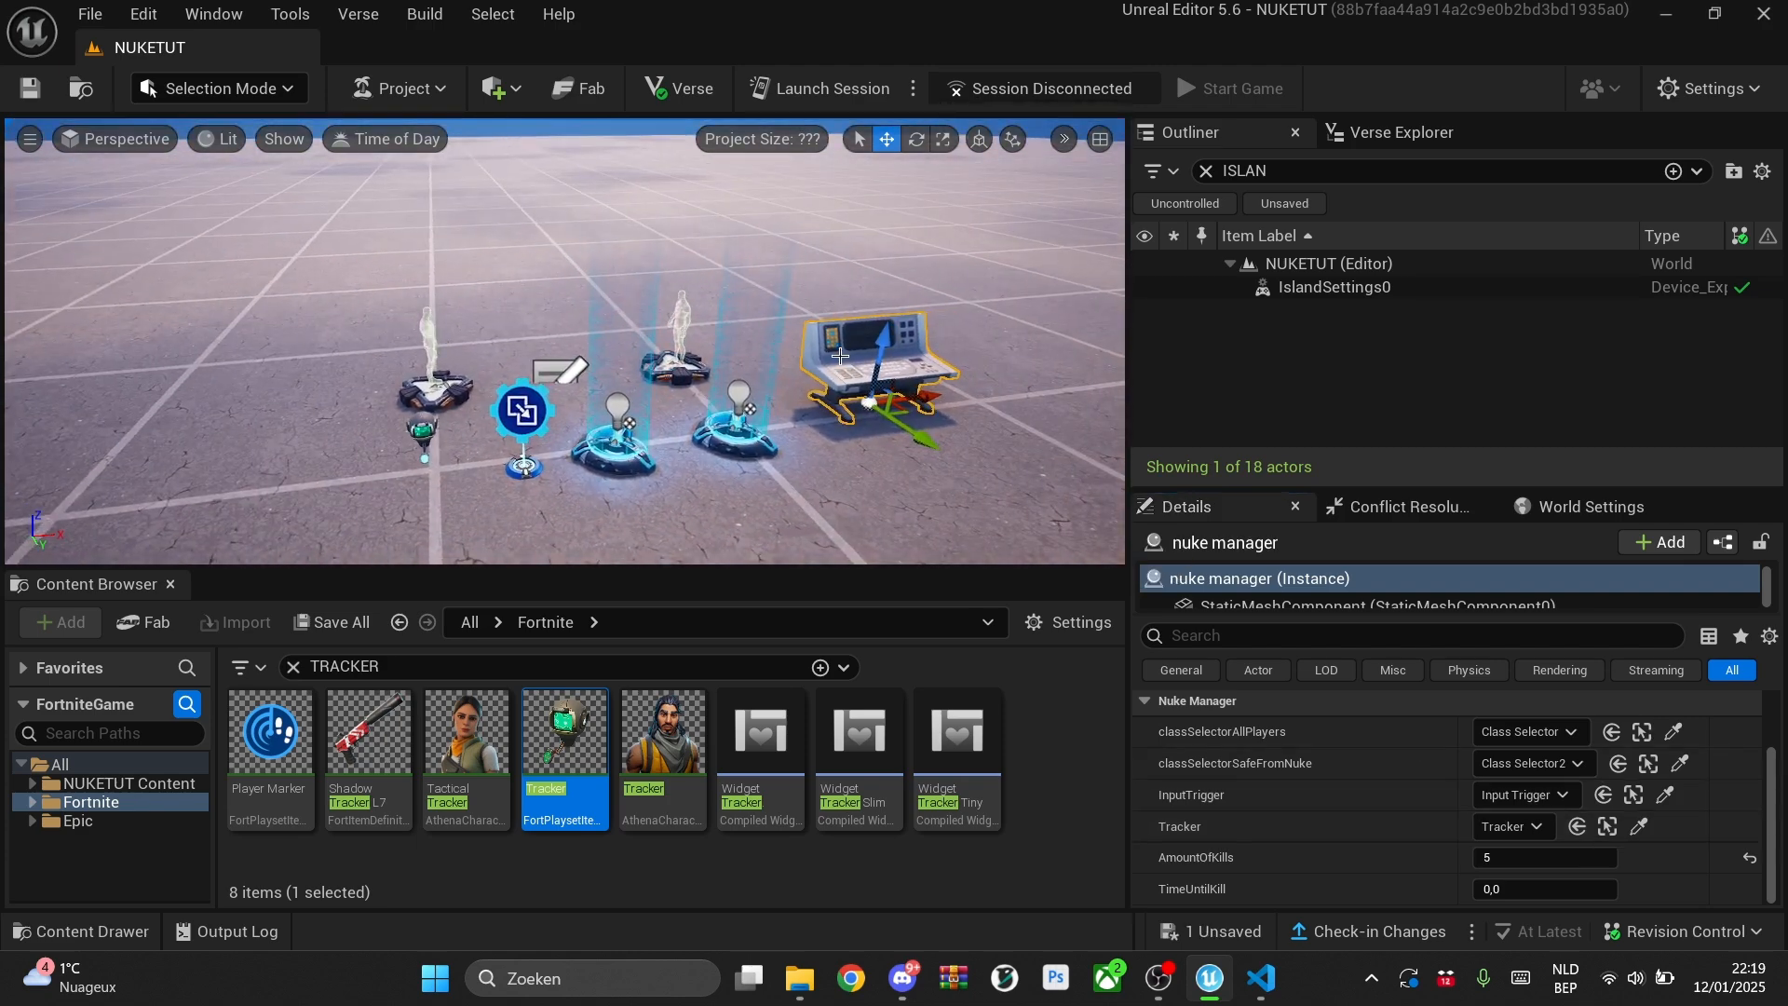
left_click(280, 662)
type("CINEMA")
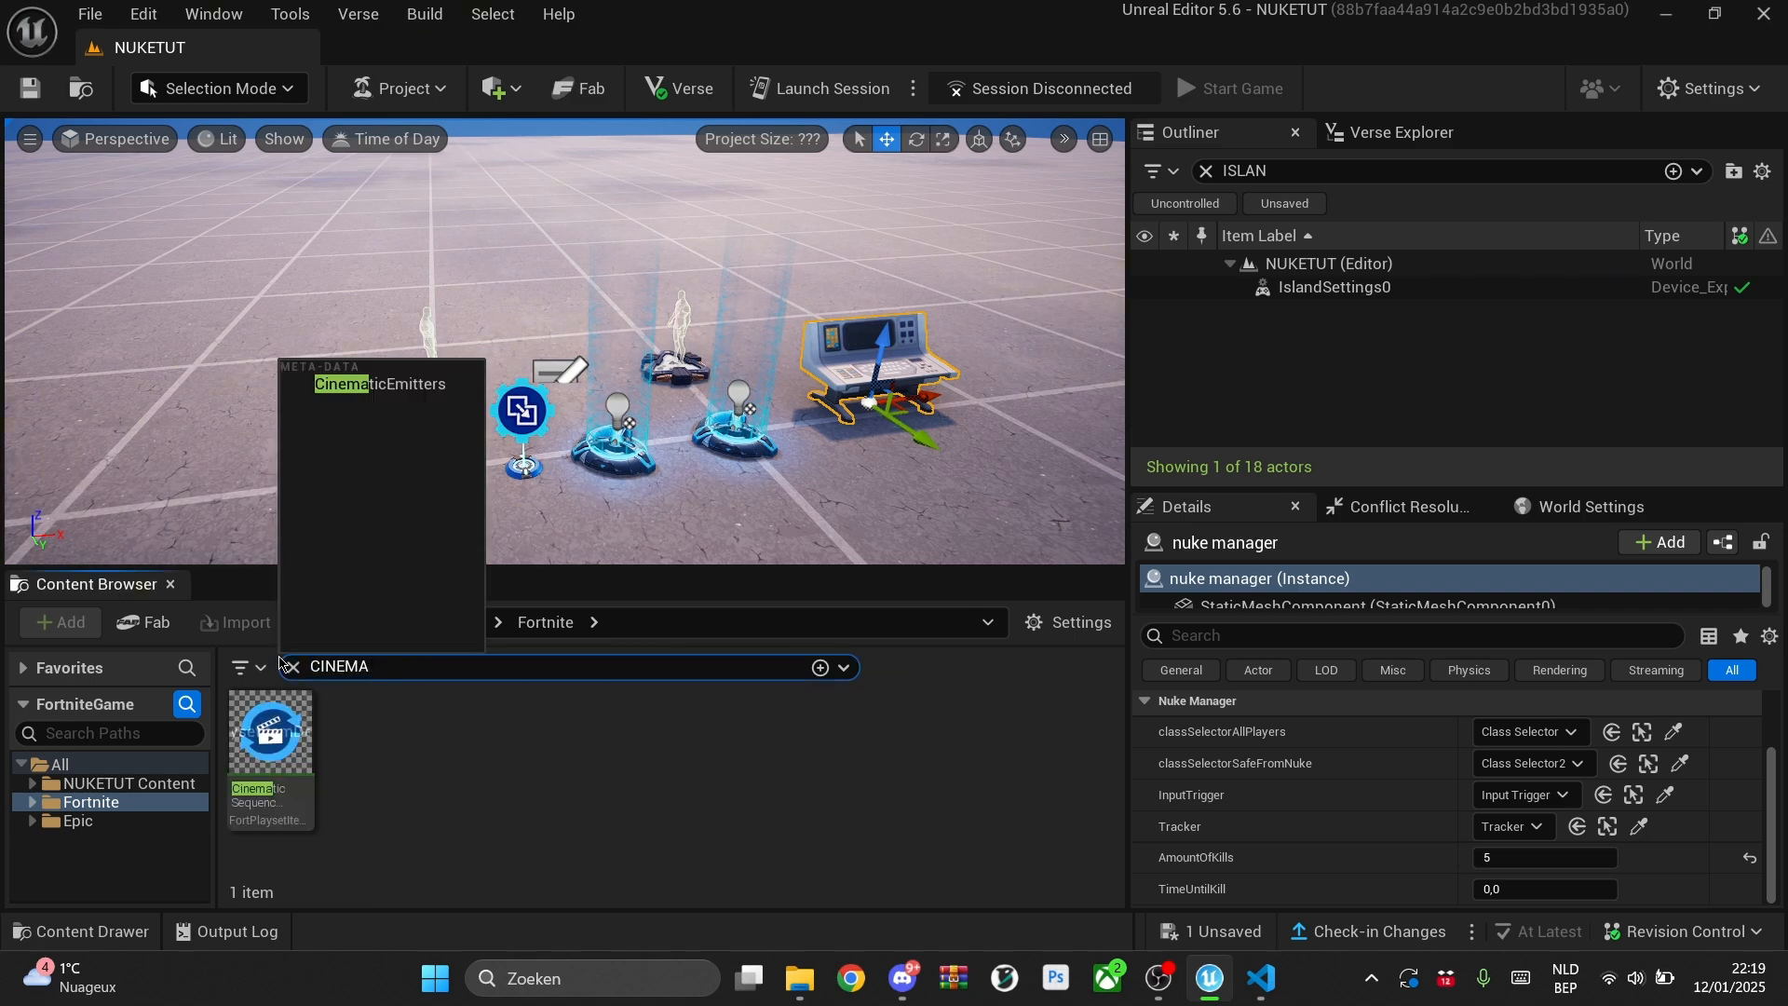
left_click_drag(270, 735, 665, 452)
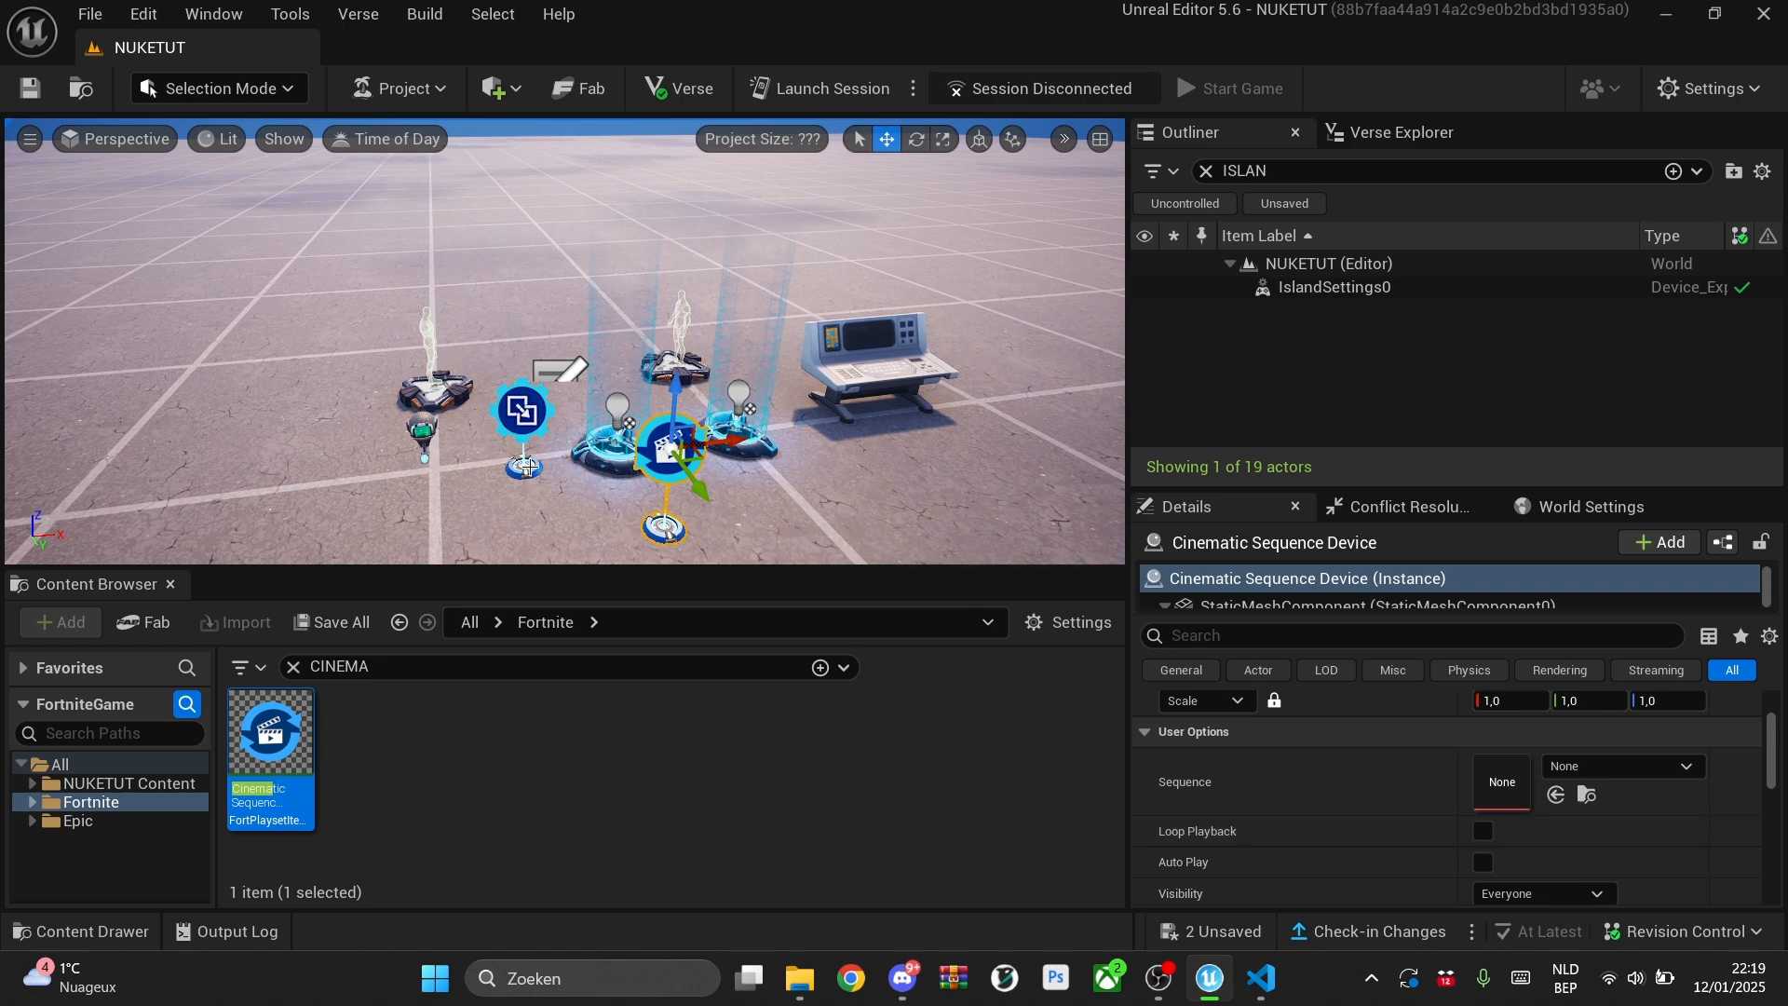
Step: Bind the Cinematic Sequence device's Play Function to the input trigger's On Input Pressed event, and move the device clear of the others
scroll(1583, 791, "down", 5)
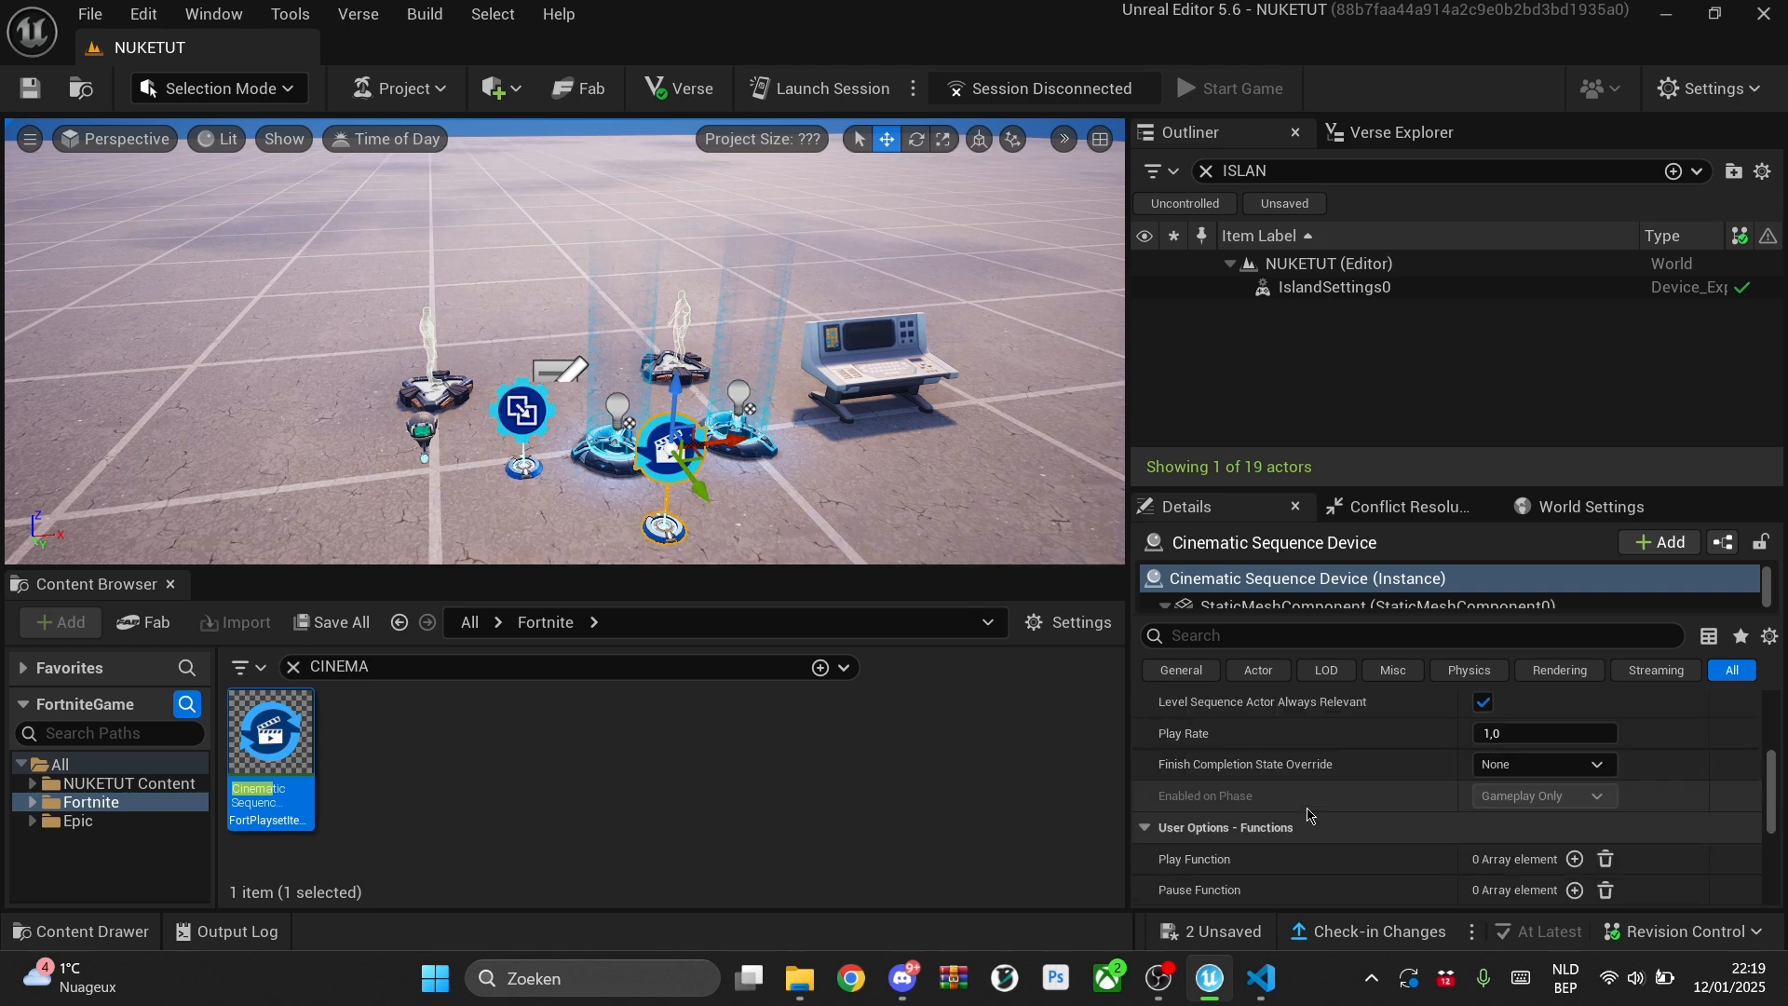
left_click(1574, 784)
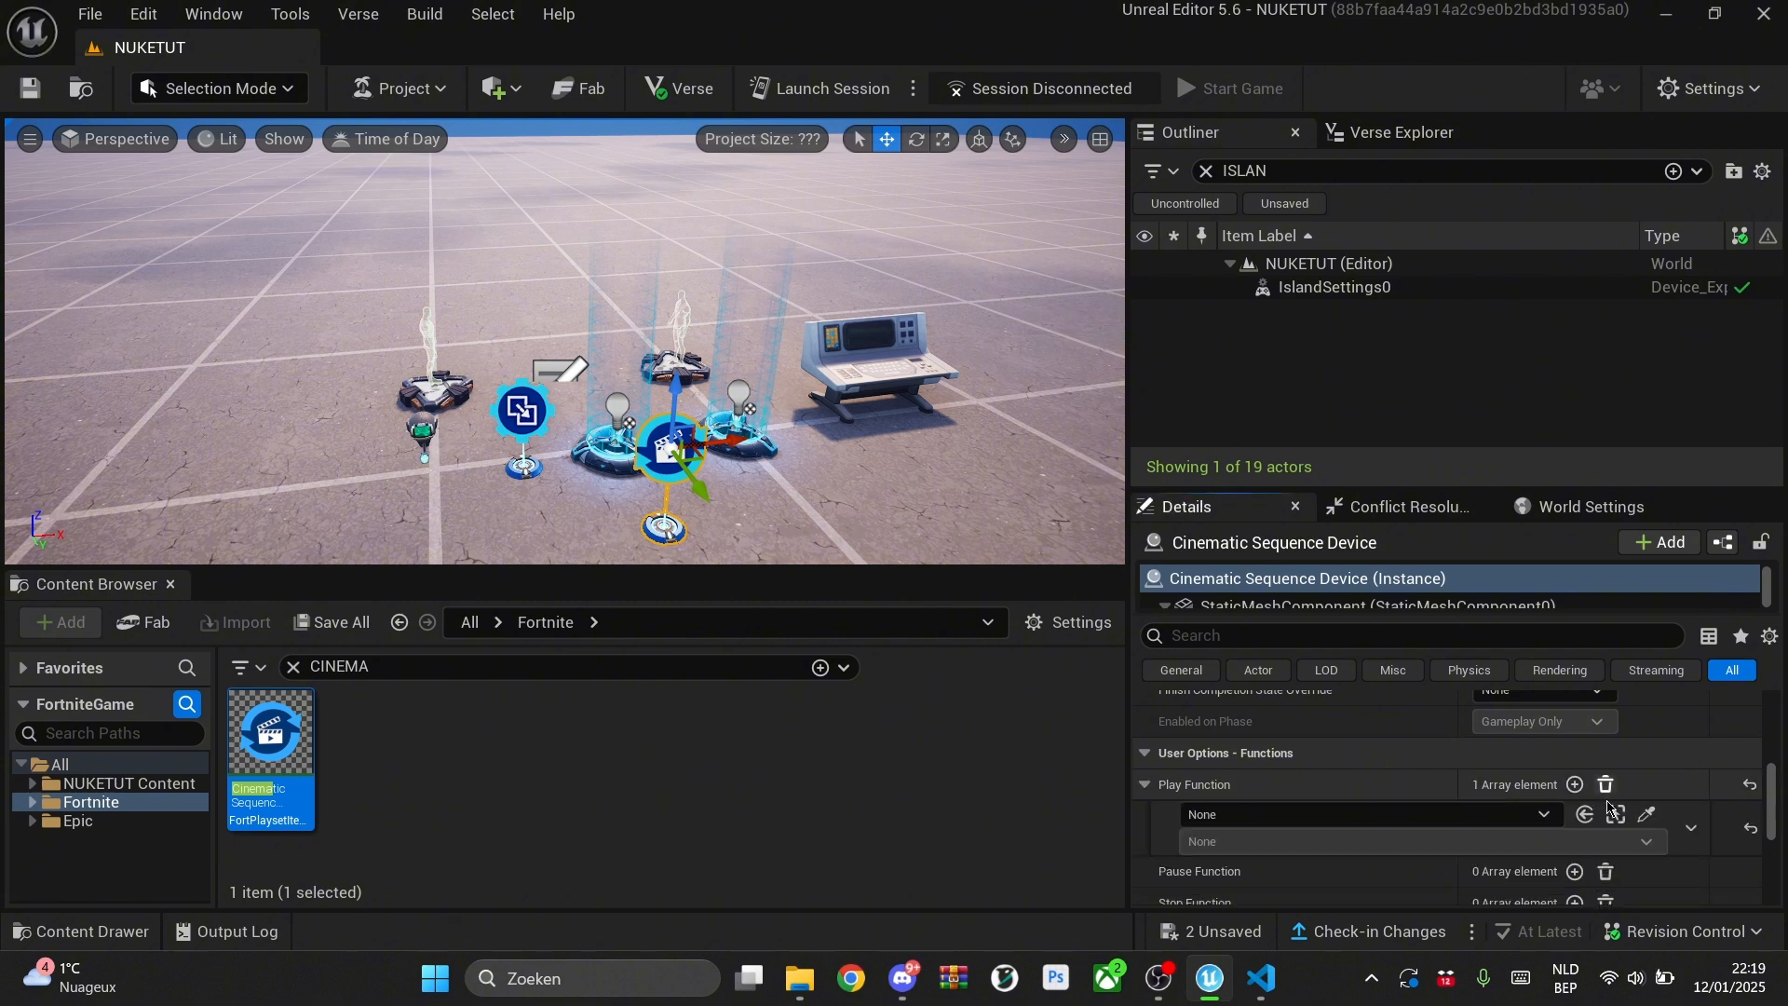
left_click(1645, 814)
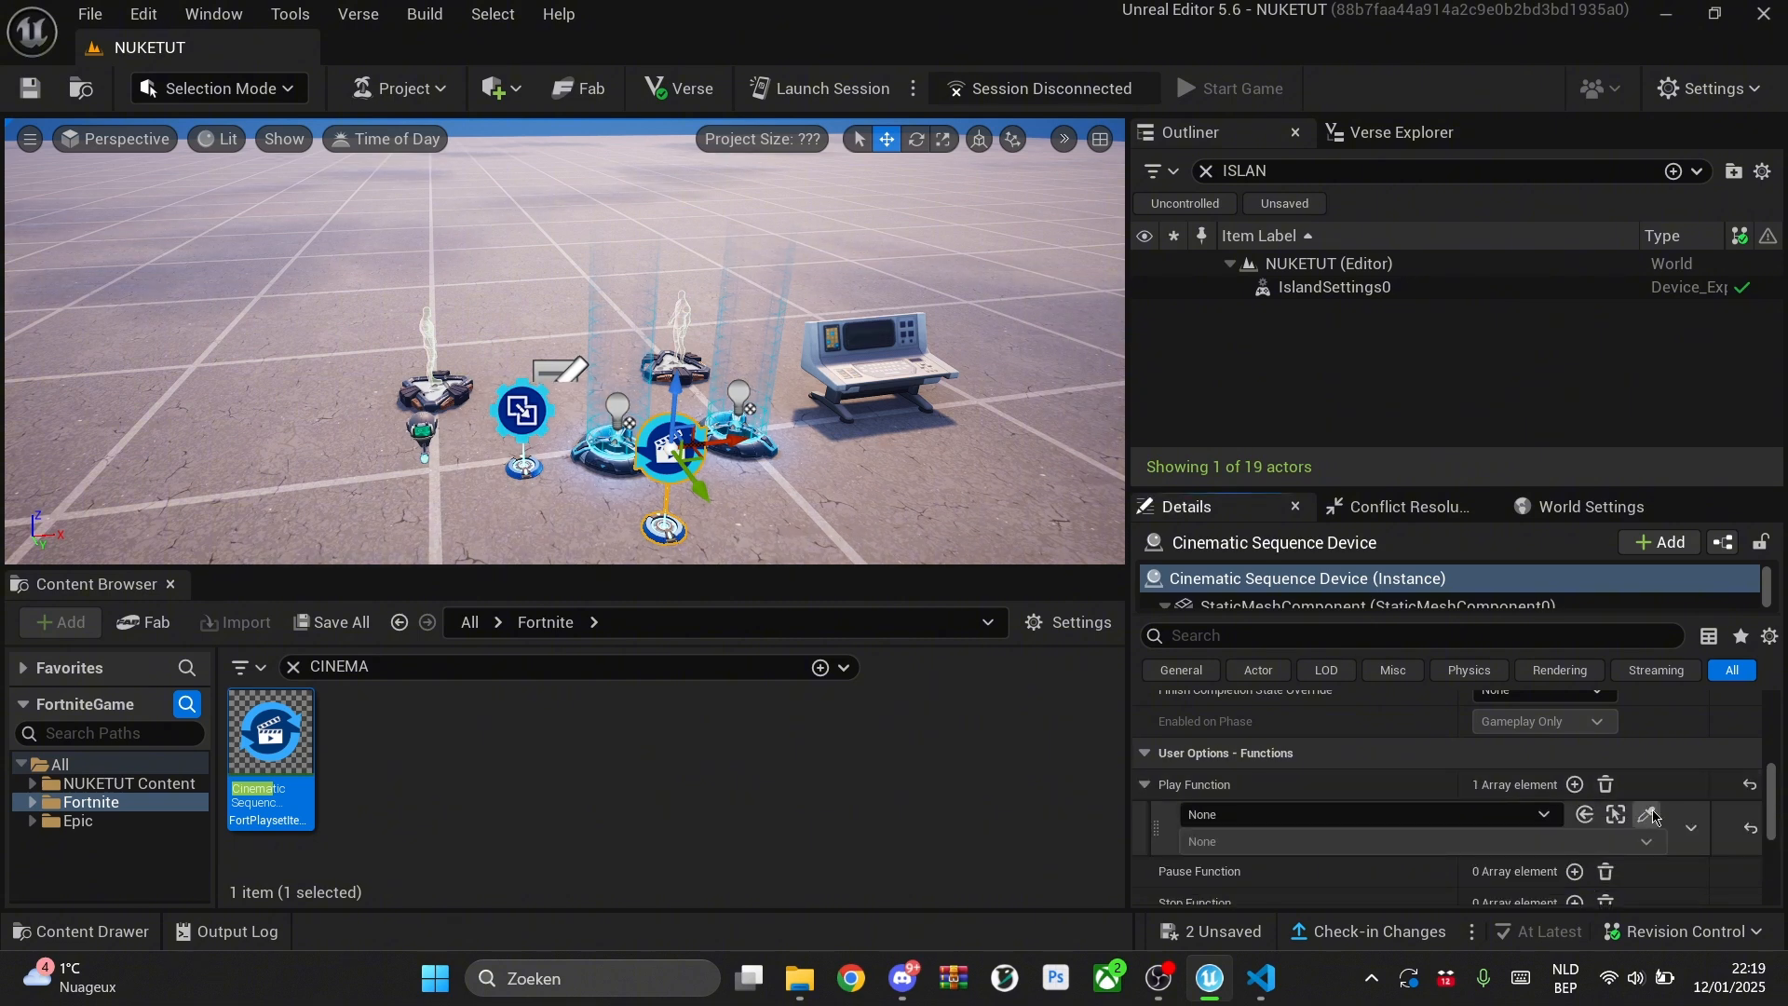
left_click(527, 465)
left_click(1323, 842)
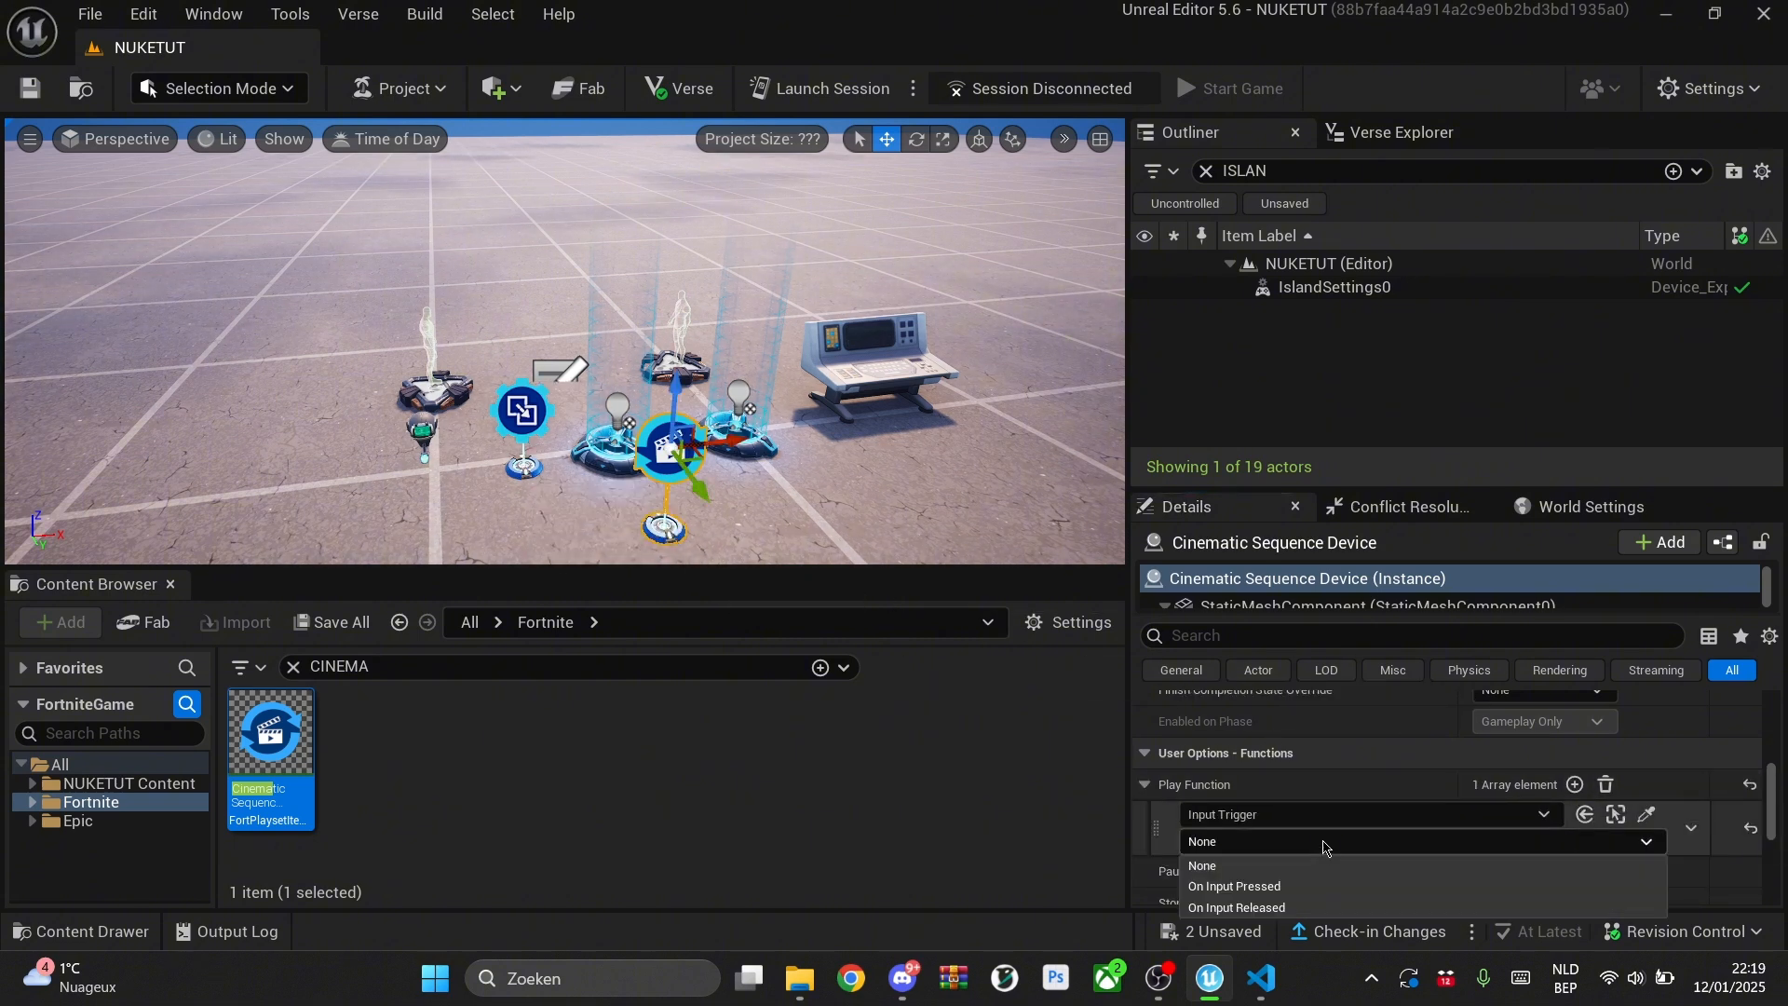
left_click(1266, 887)
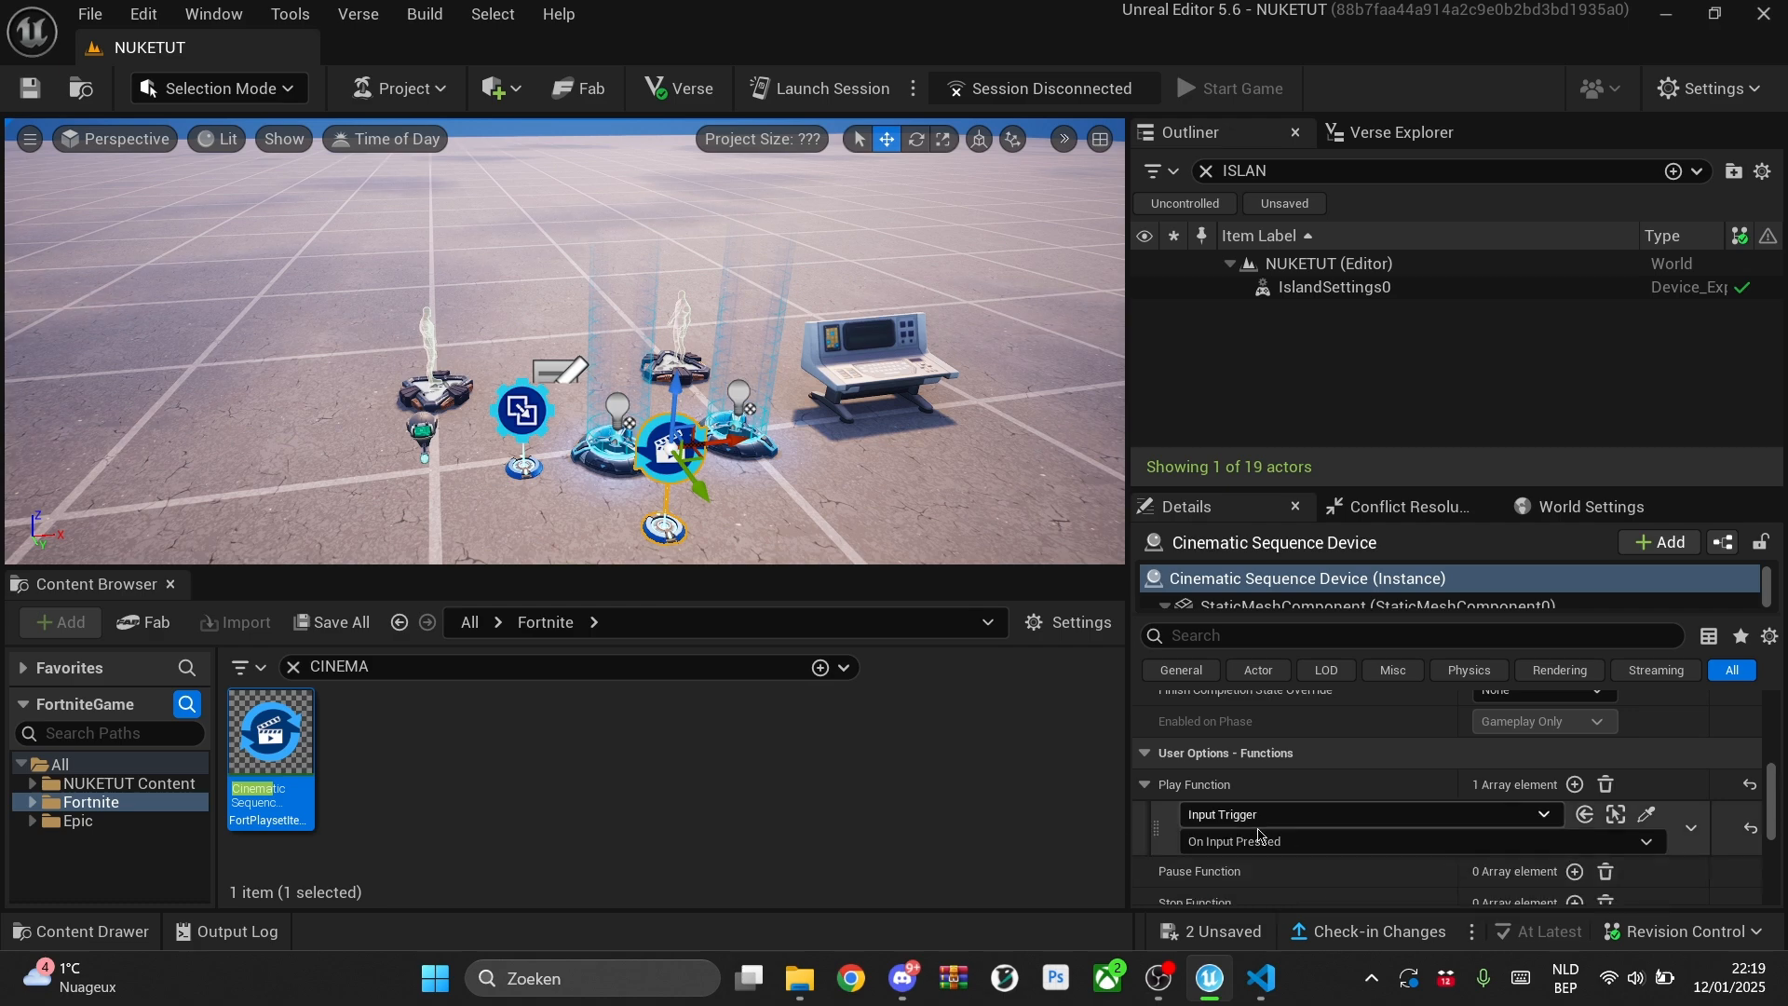
right_click_drag(890, 460, 795, 498)
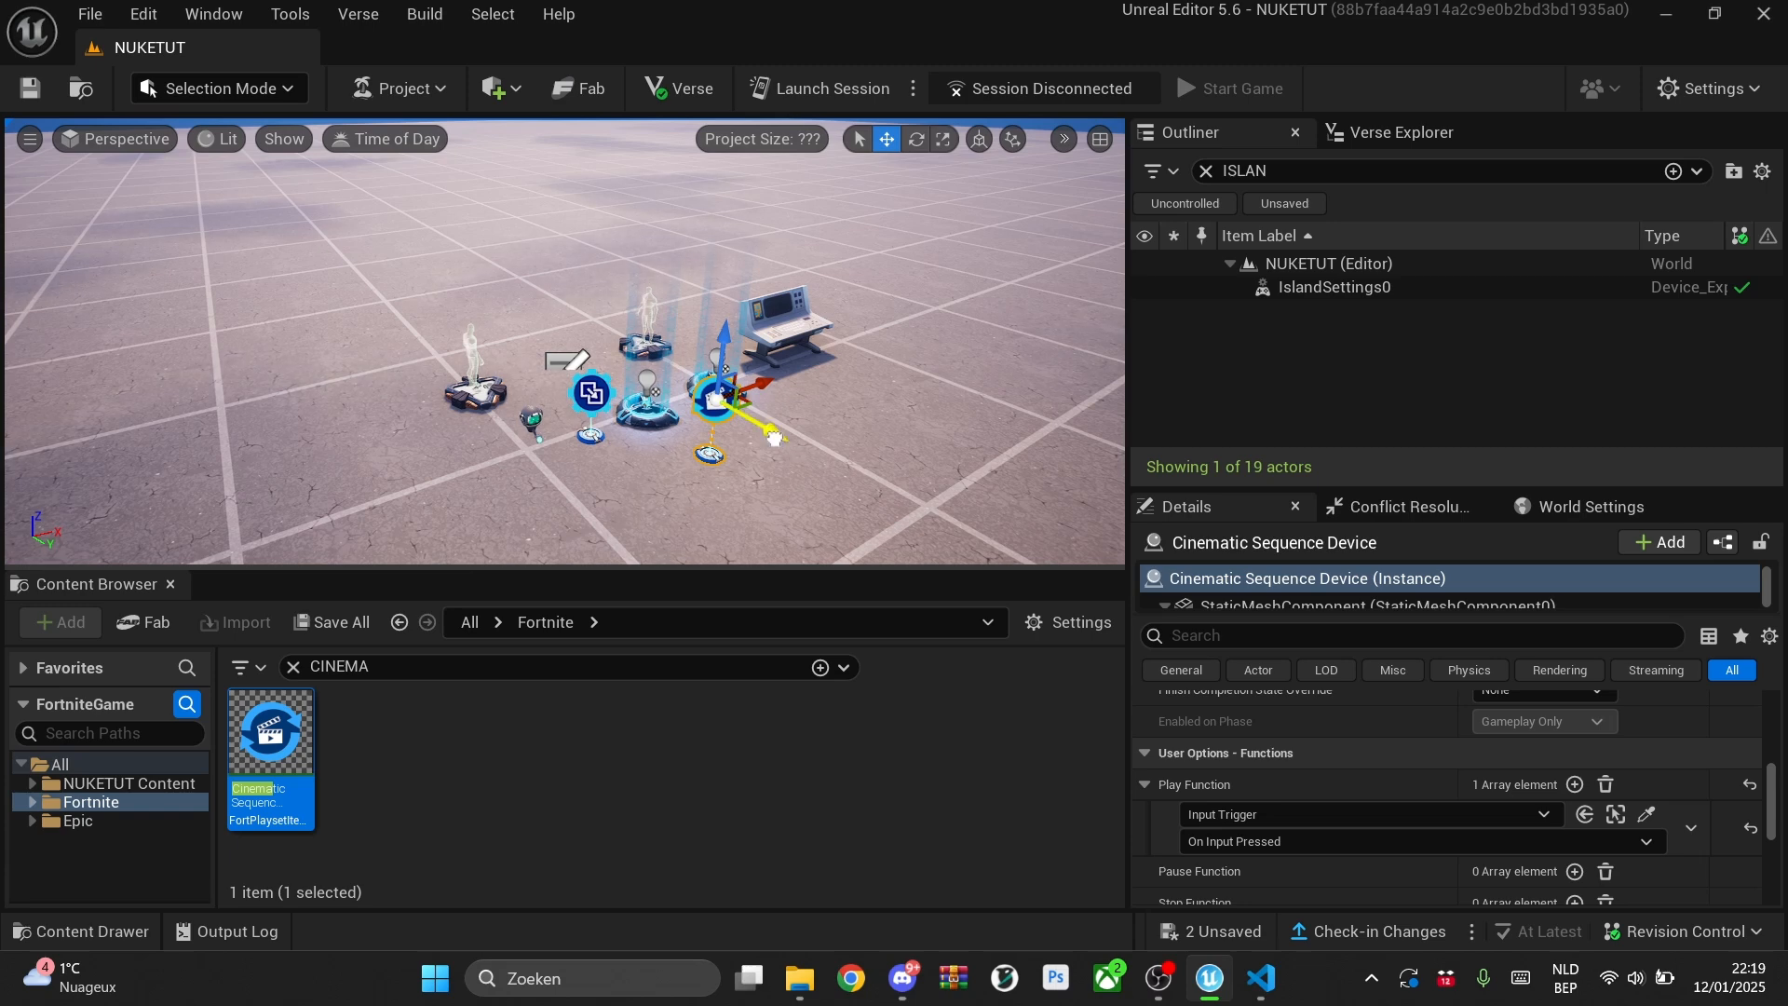
left_click_drag(773, 438, 828, 468)
Step: Create a Level Sequence named NUKECINEMATIC in the NUKETUT Content folder and open it for editing
left_click(111, 783)
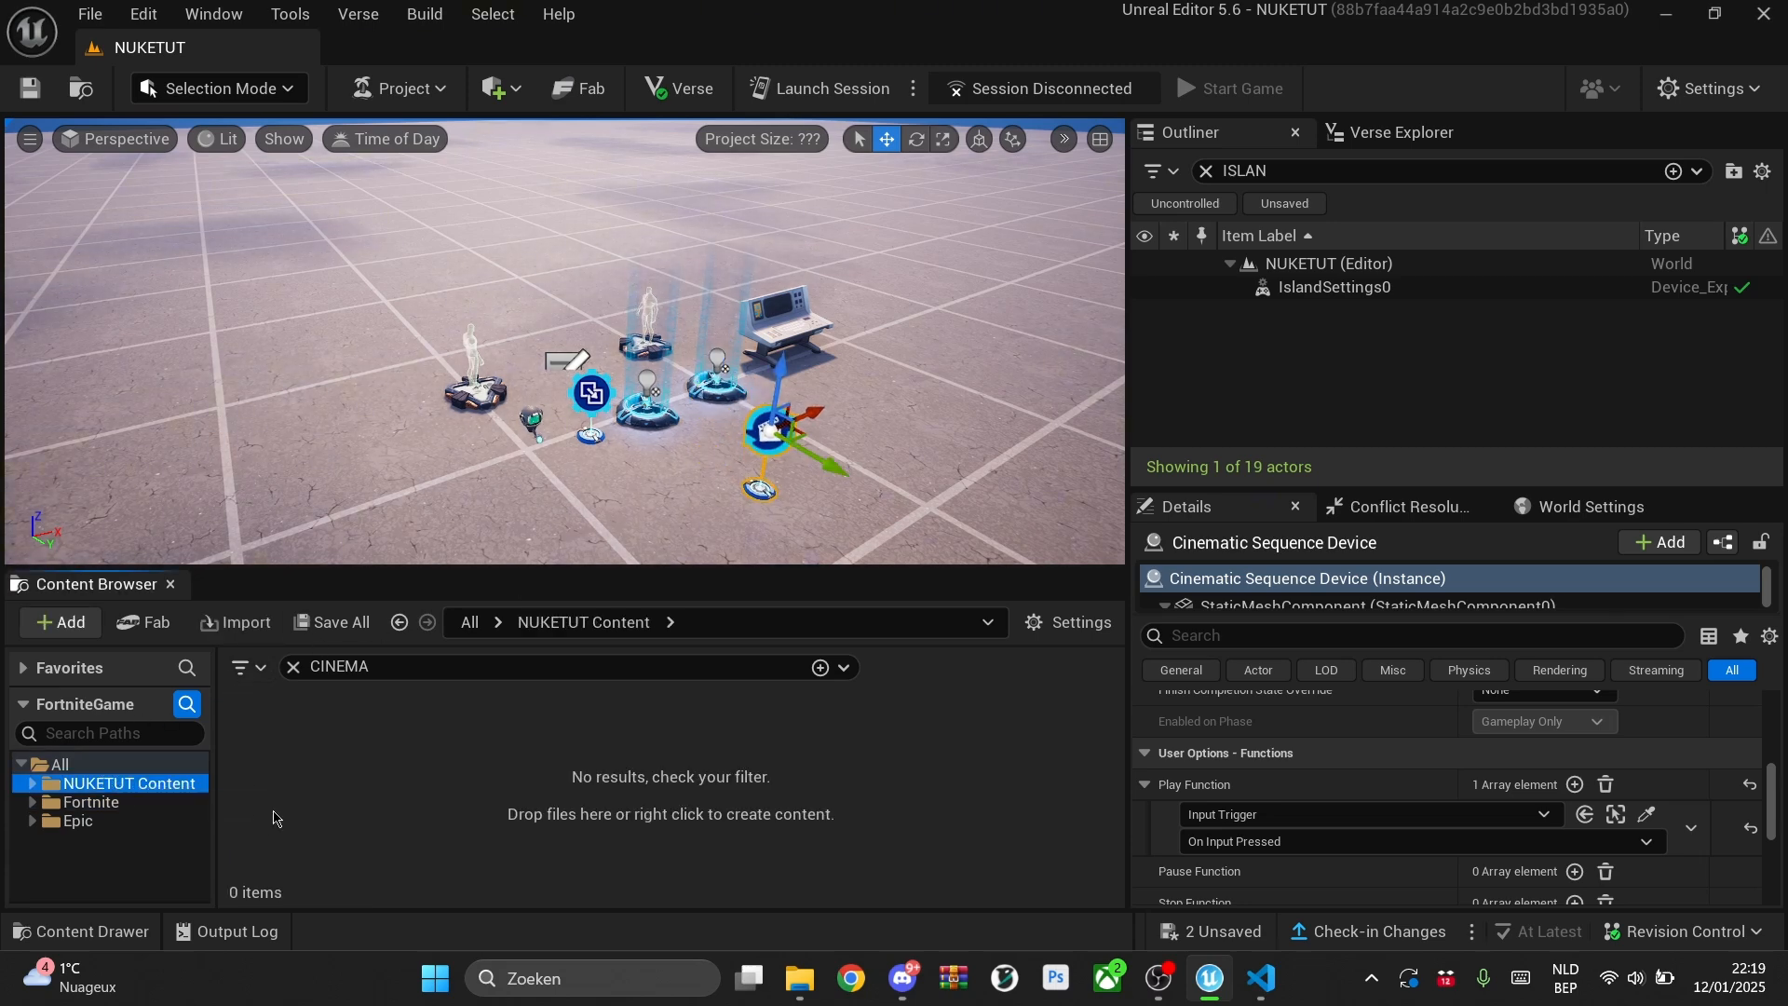
left_click(292, 667)
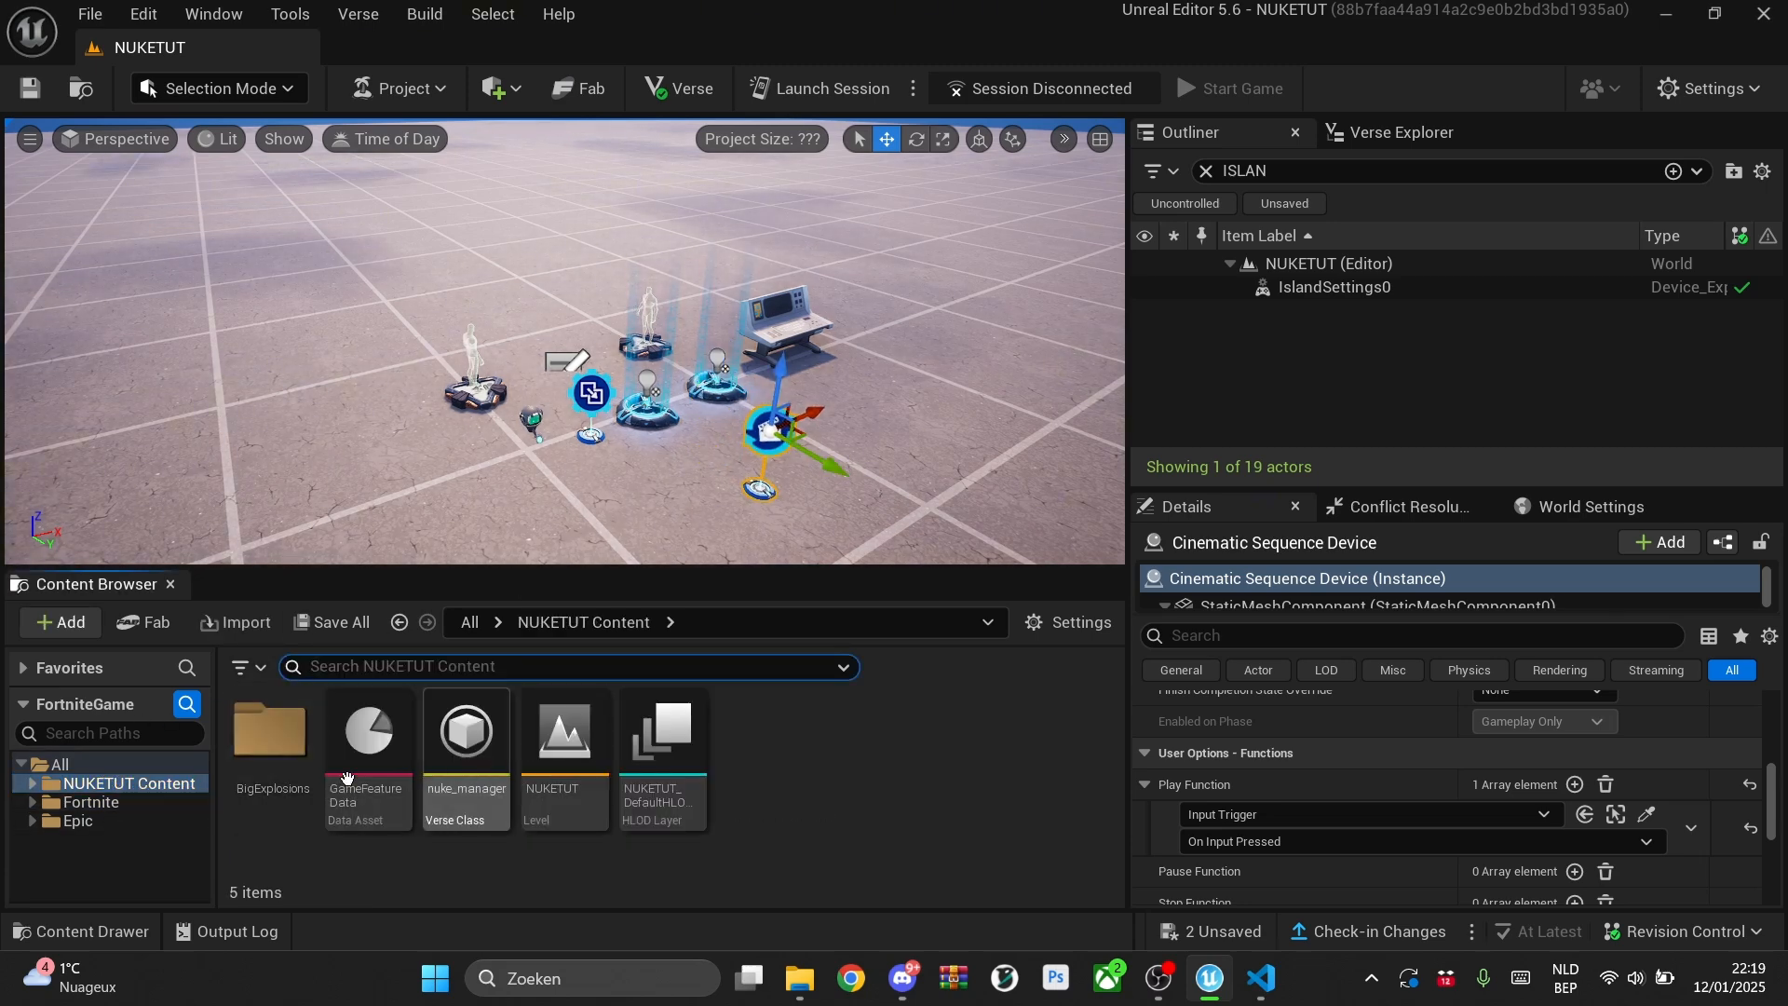
right_click(826, 791)
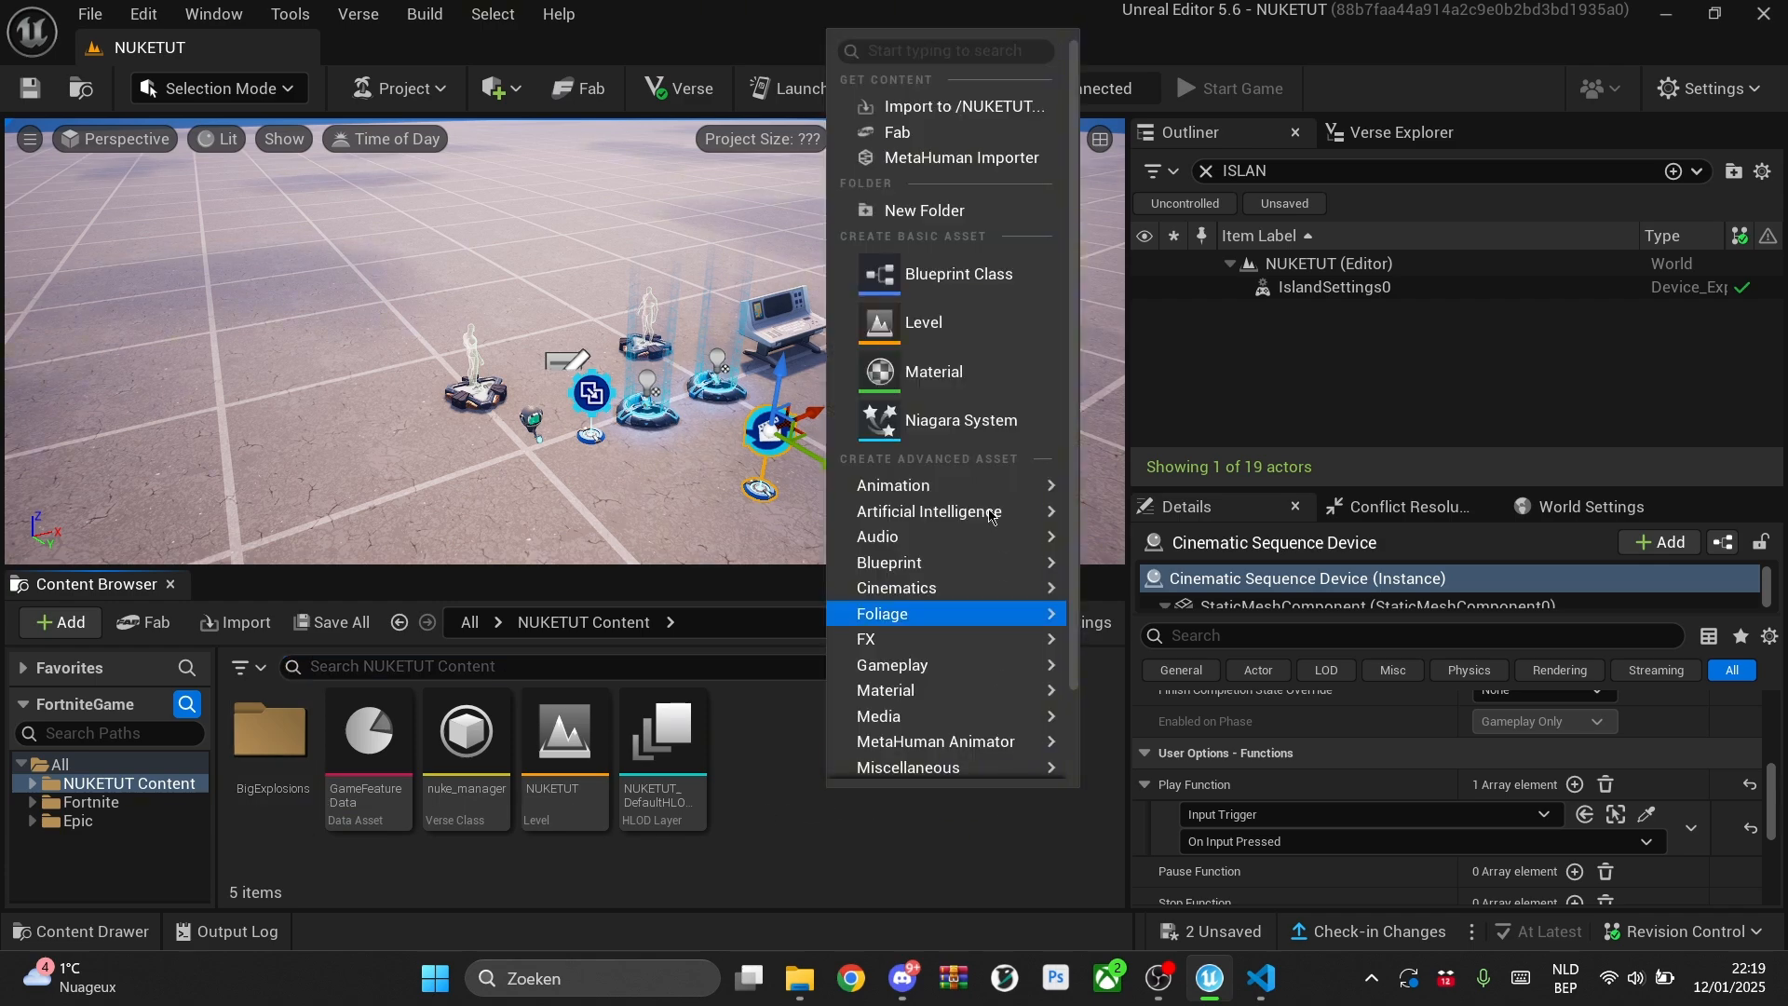
mouse_move(936, 491)
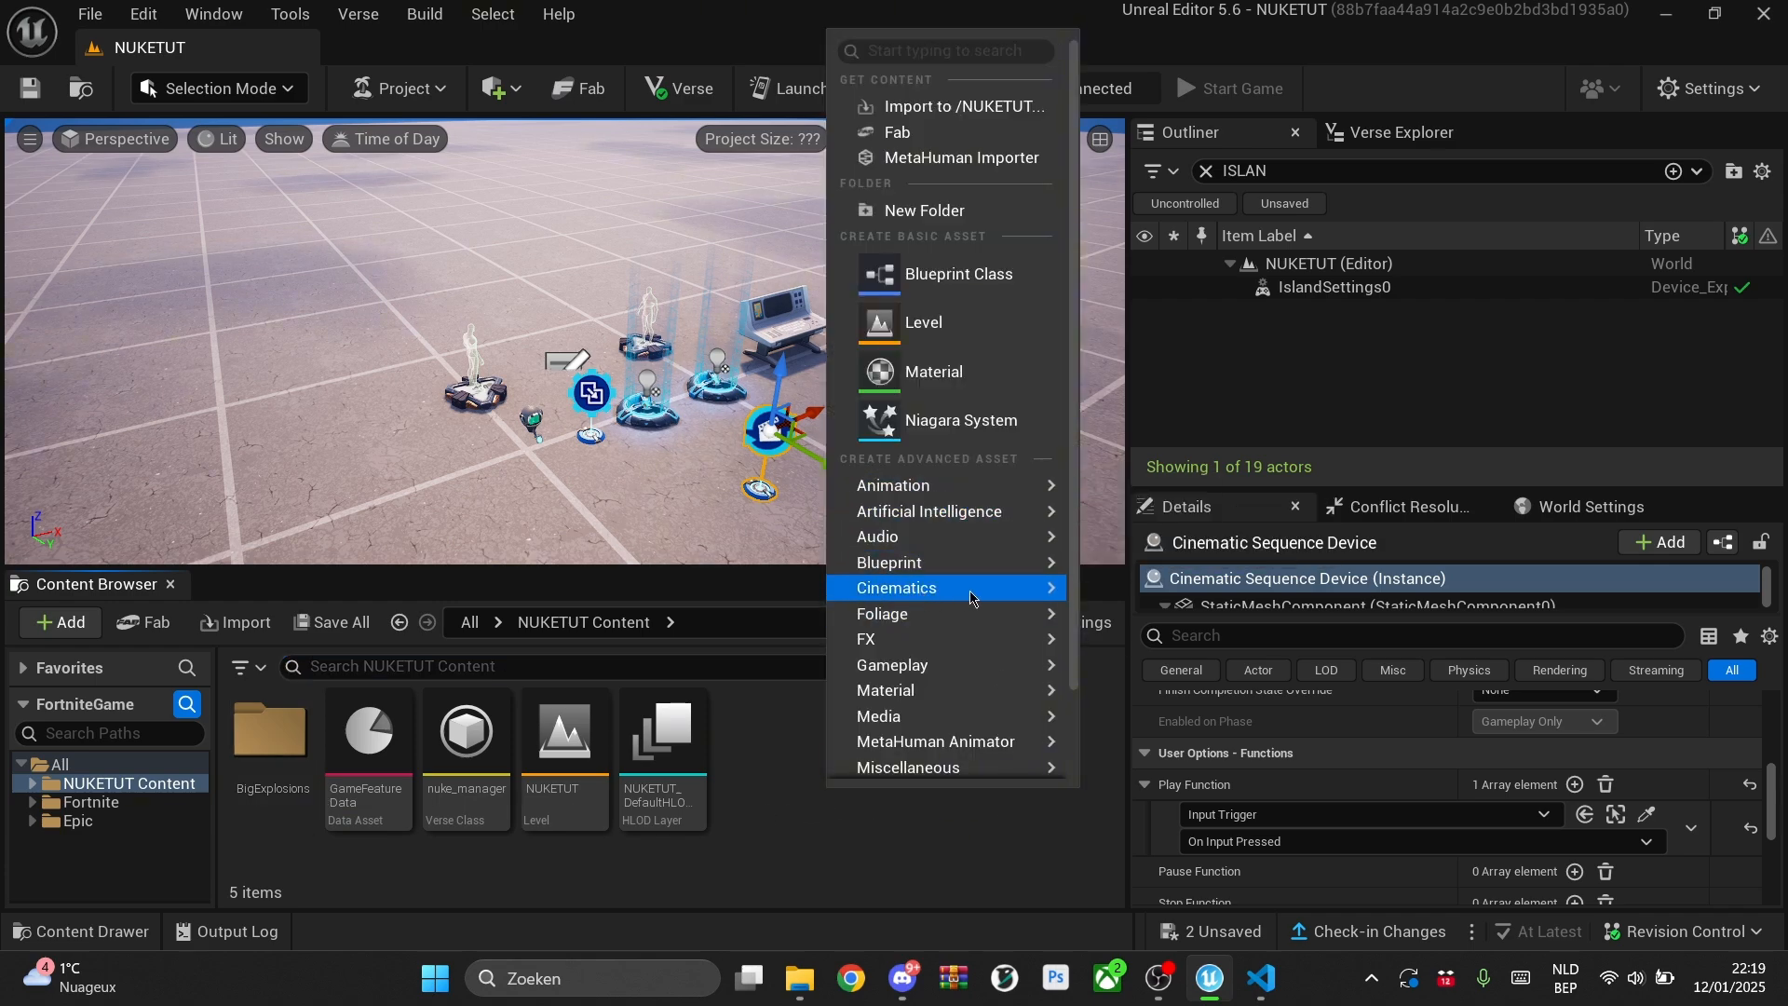
mouse_move(1029, 596)
left_click(1187, 600)
type("NUKECINEMATIC")
key("Return")
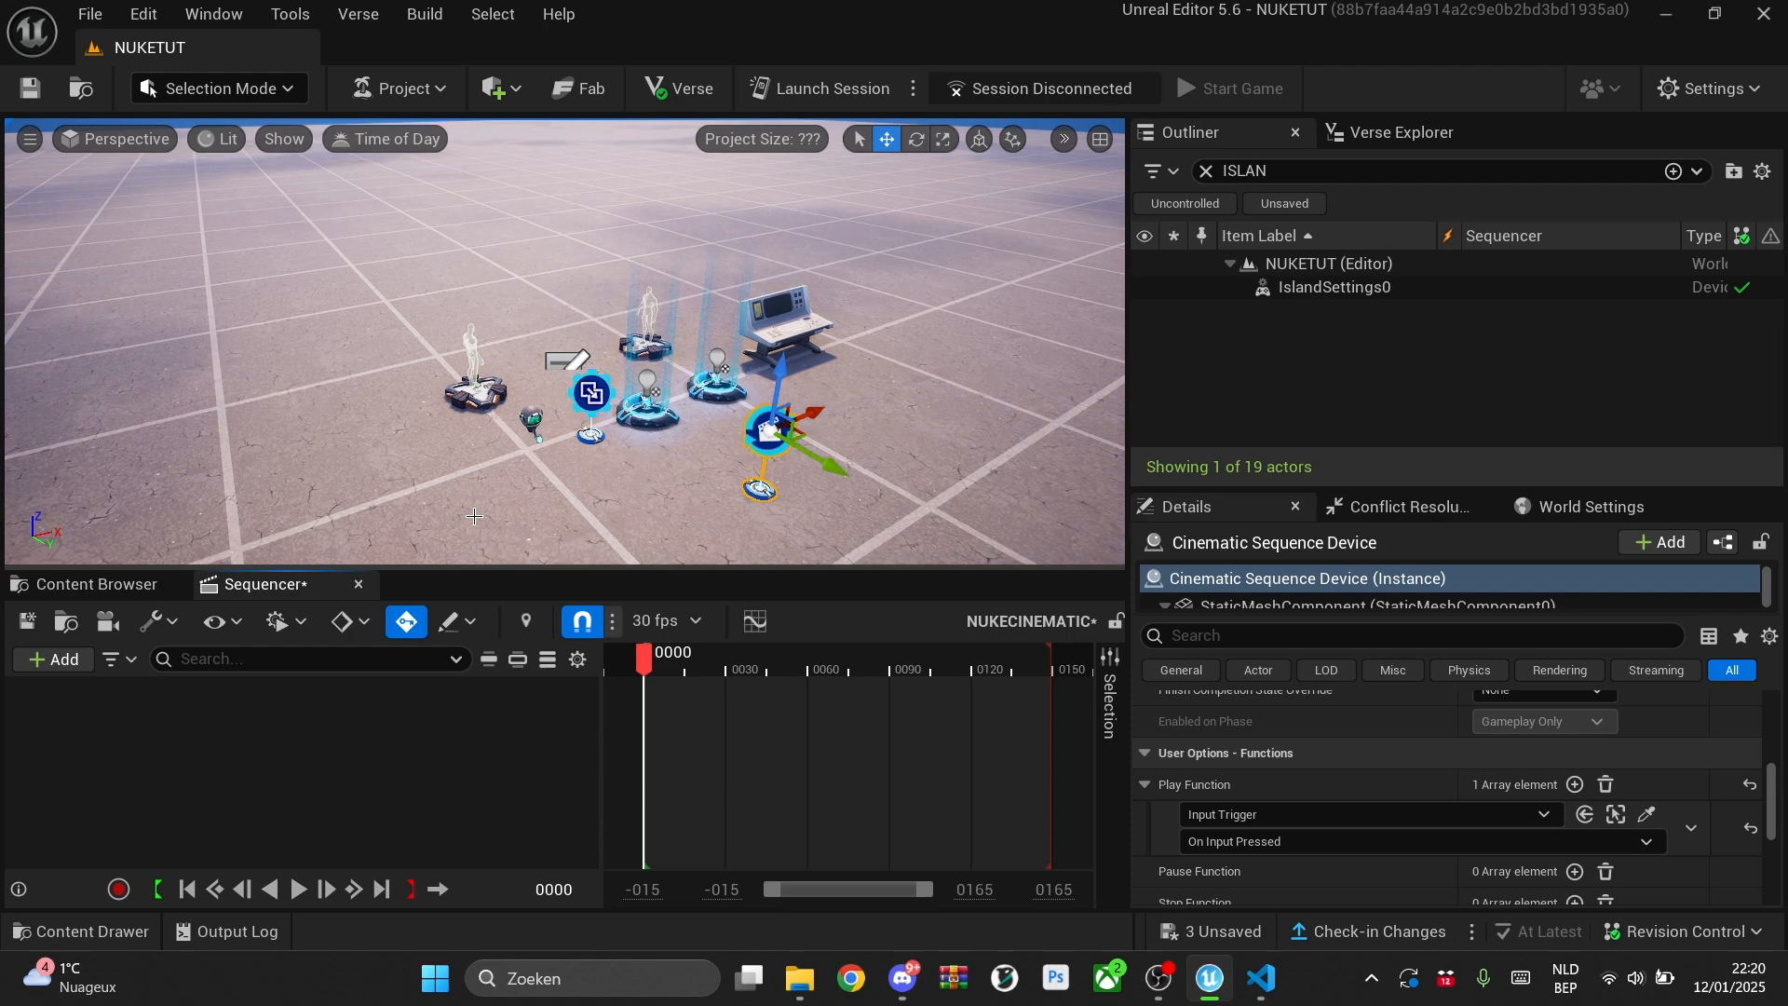
Step: Place the NukeEuphoriax Niagara system from the BigExplosions/Niagara folder in the level among the devices
left_click(74, 659)
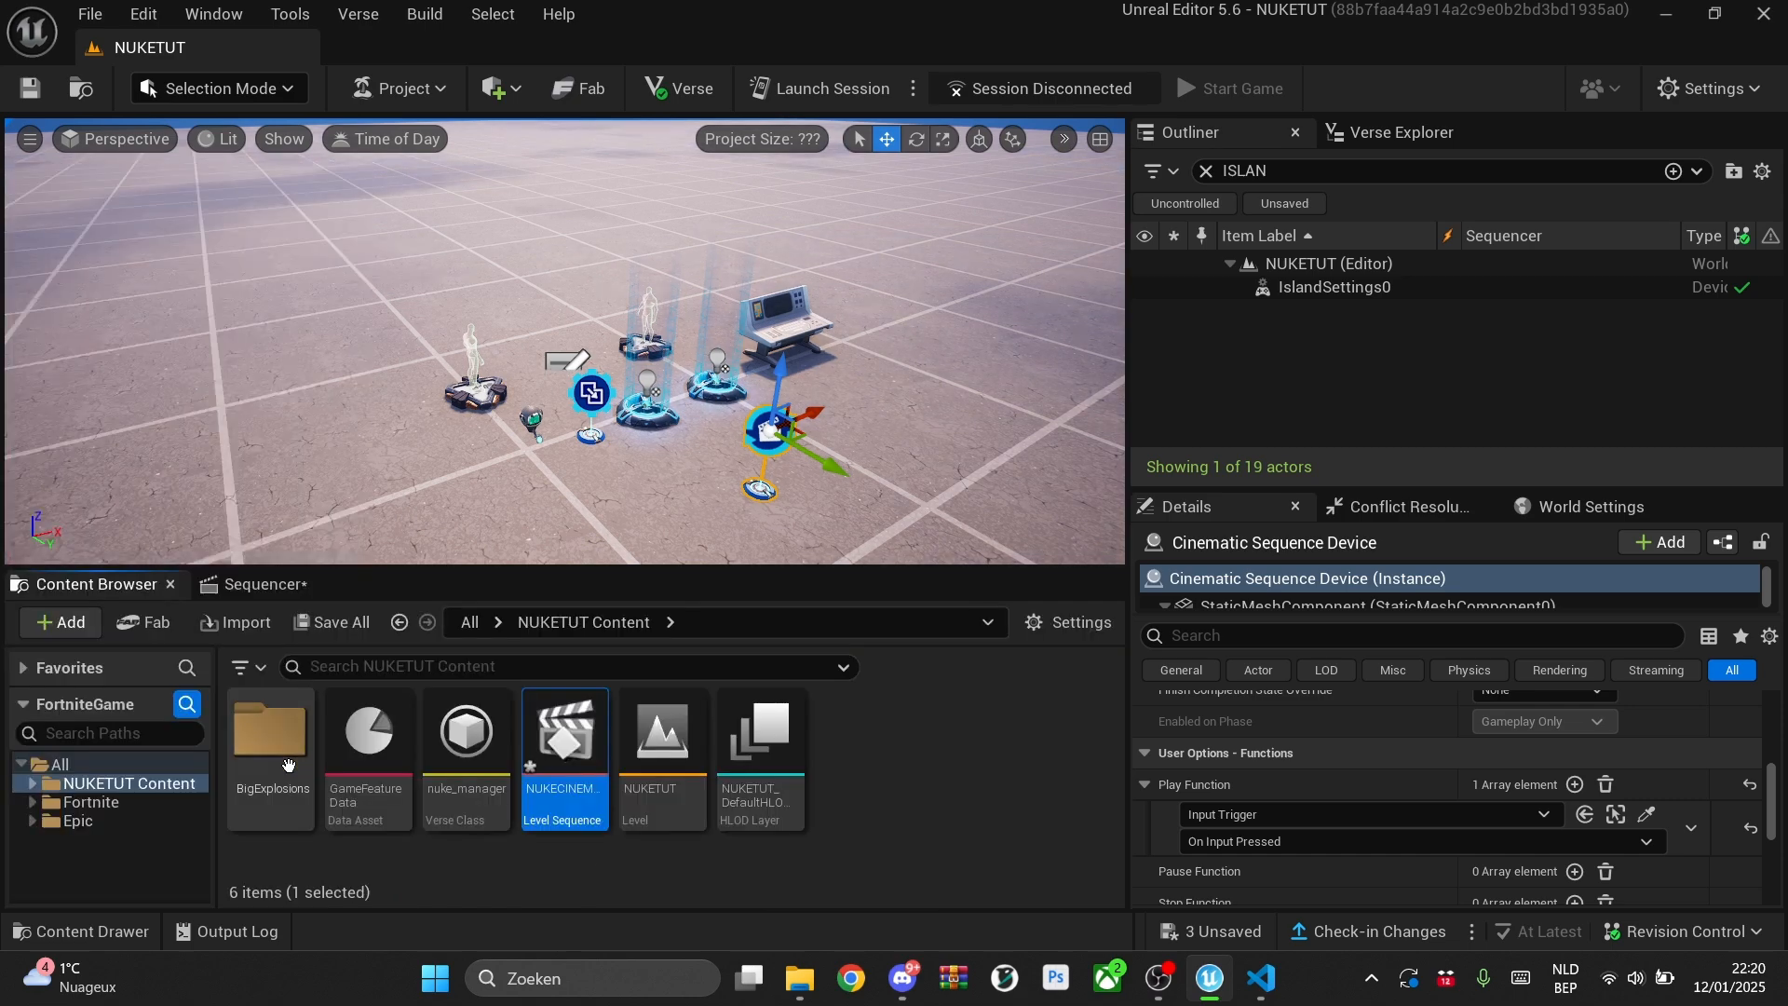
double_click(291, 760)
left_click(481, 807)
double_click(479, 806)
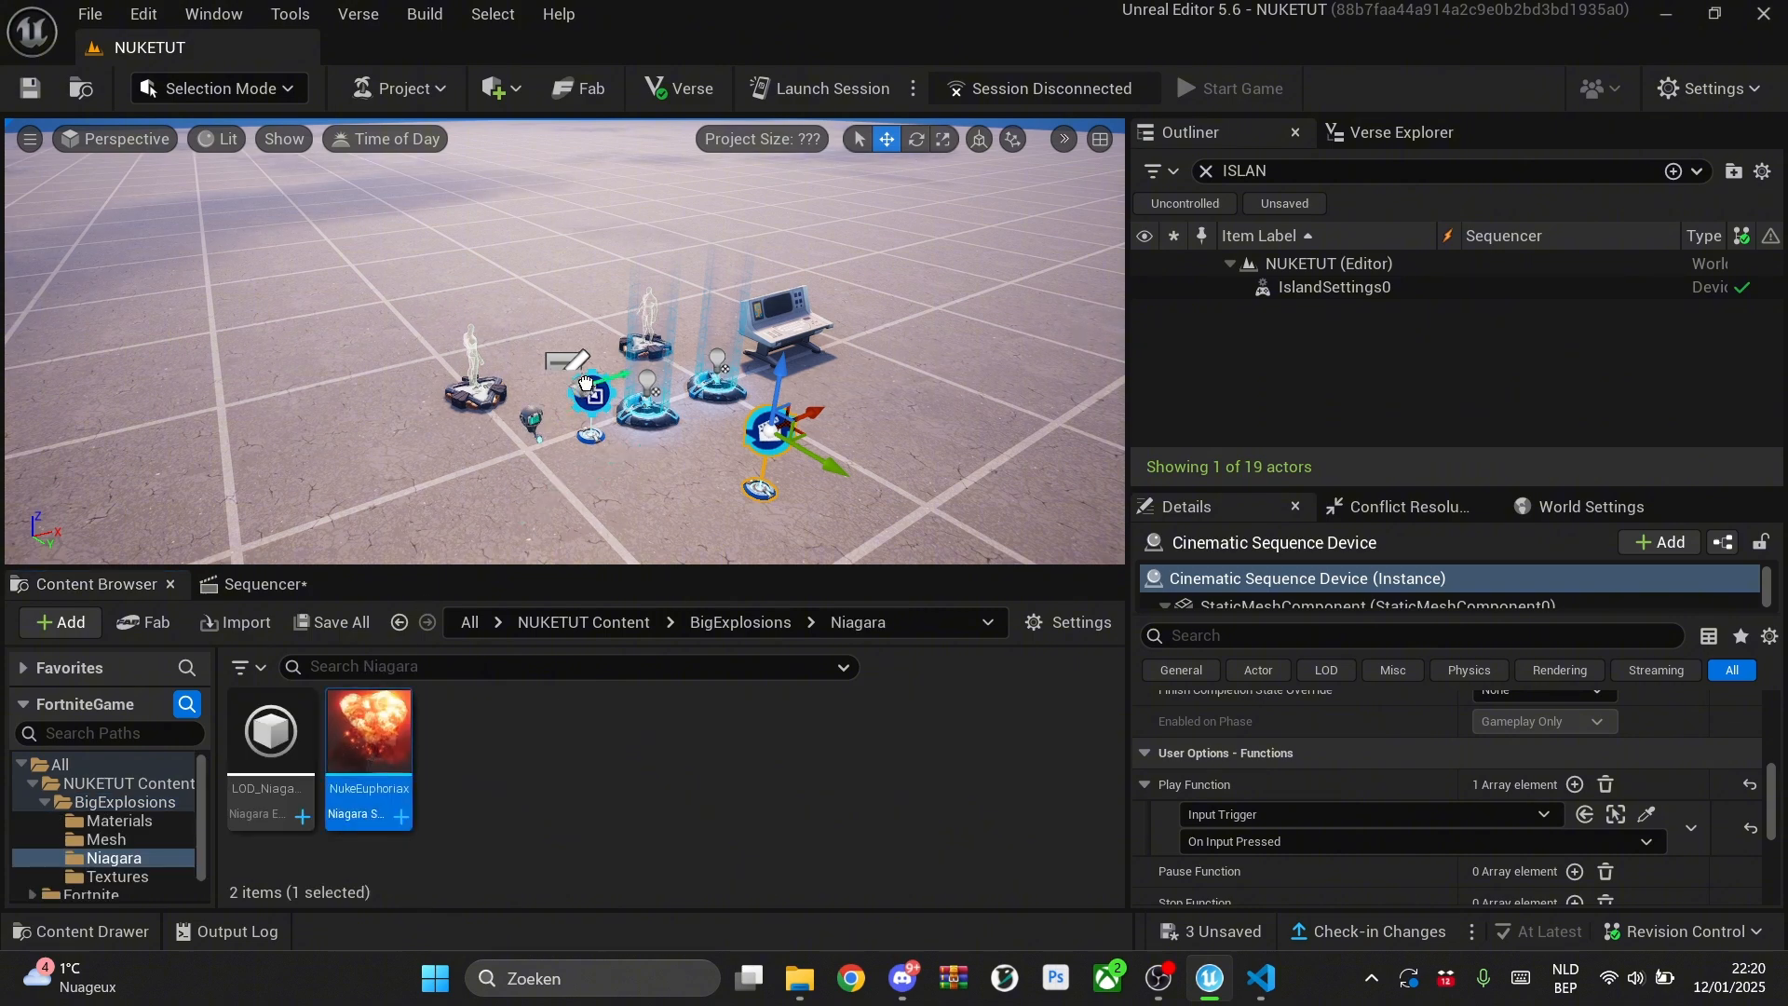
left_click_drag(545, 386, 546, 387)
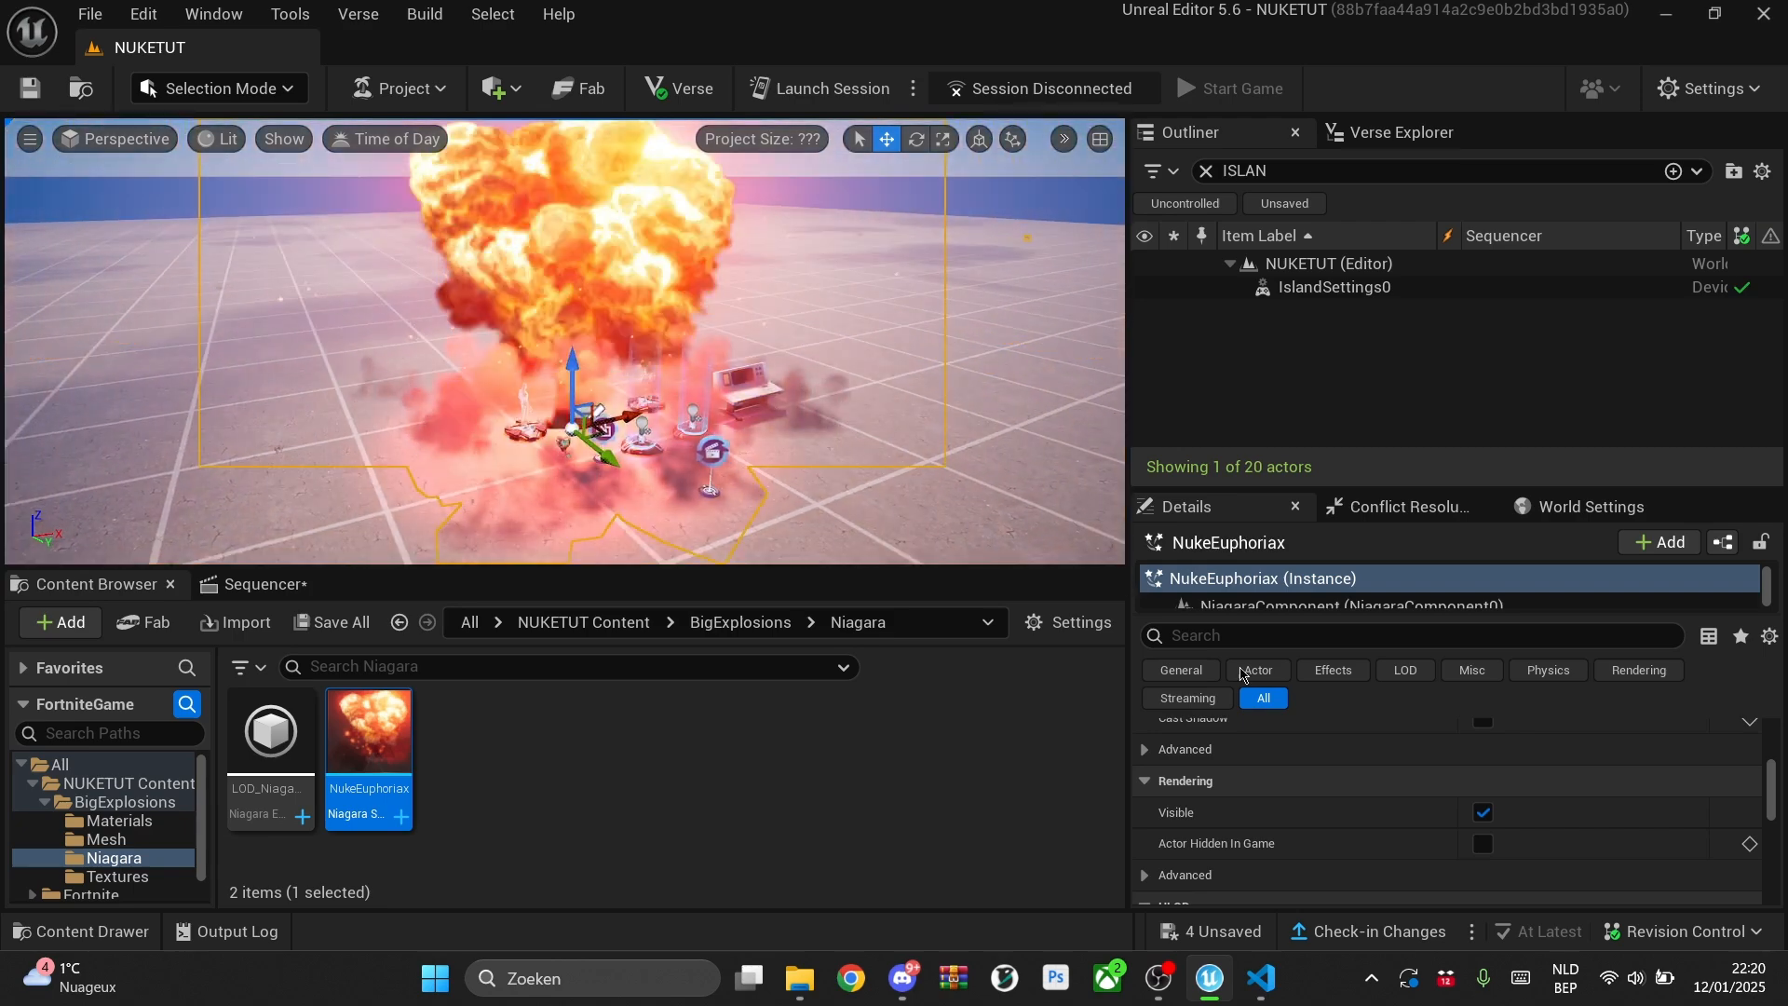
Step: Scale the NukeEuphoriax explosion uniformly, trying a factor of 10 and settling on 3
scroll(1441, 840, "up", 3)
scroll(1440, 840, "up", 3)
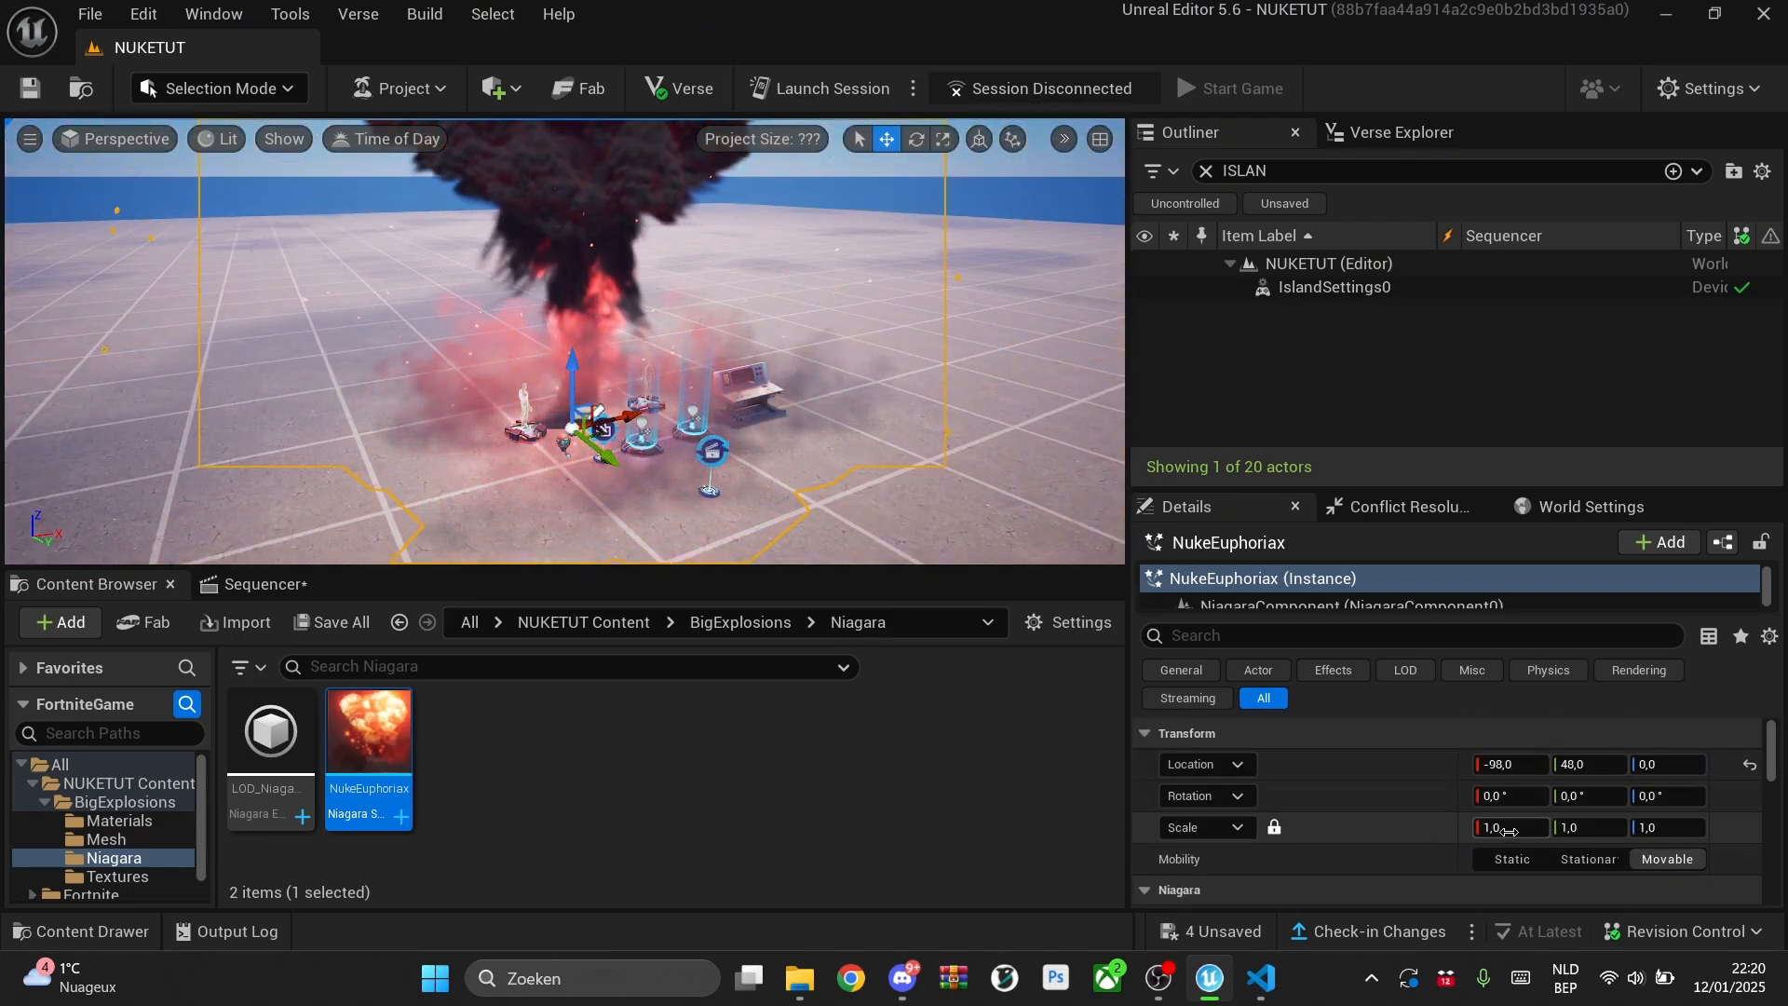
left_click(1507, 829)
type("10")
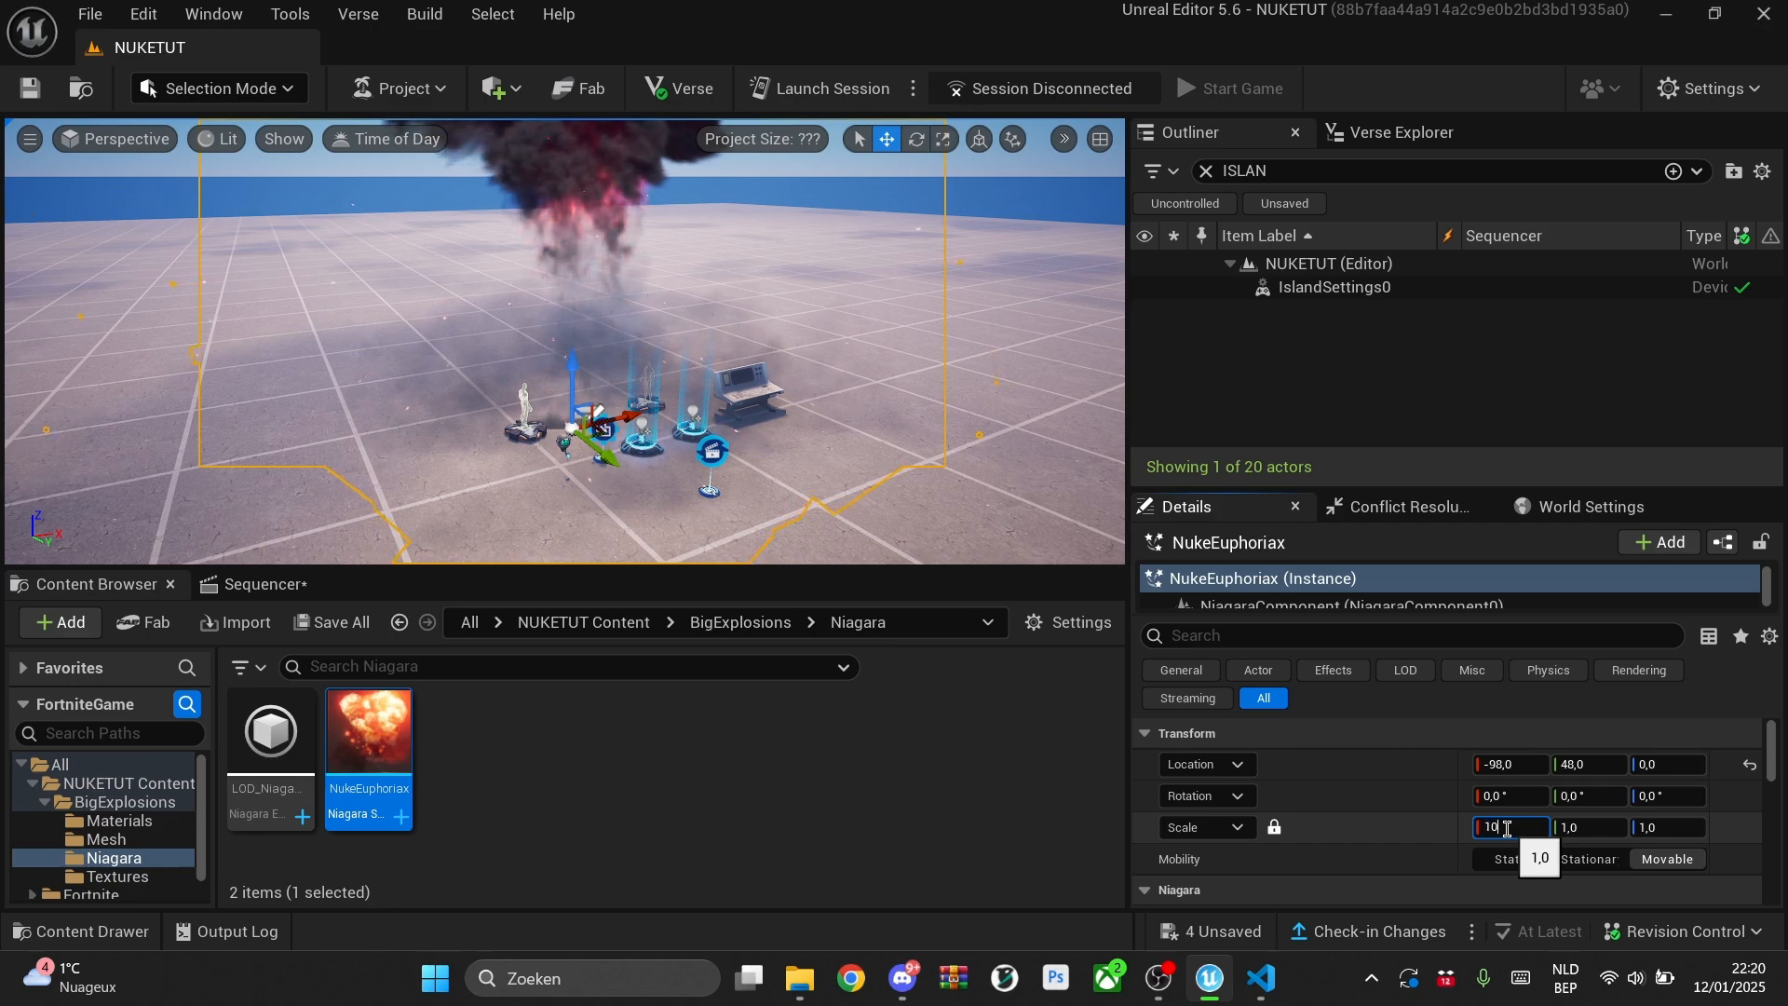
key("Return")
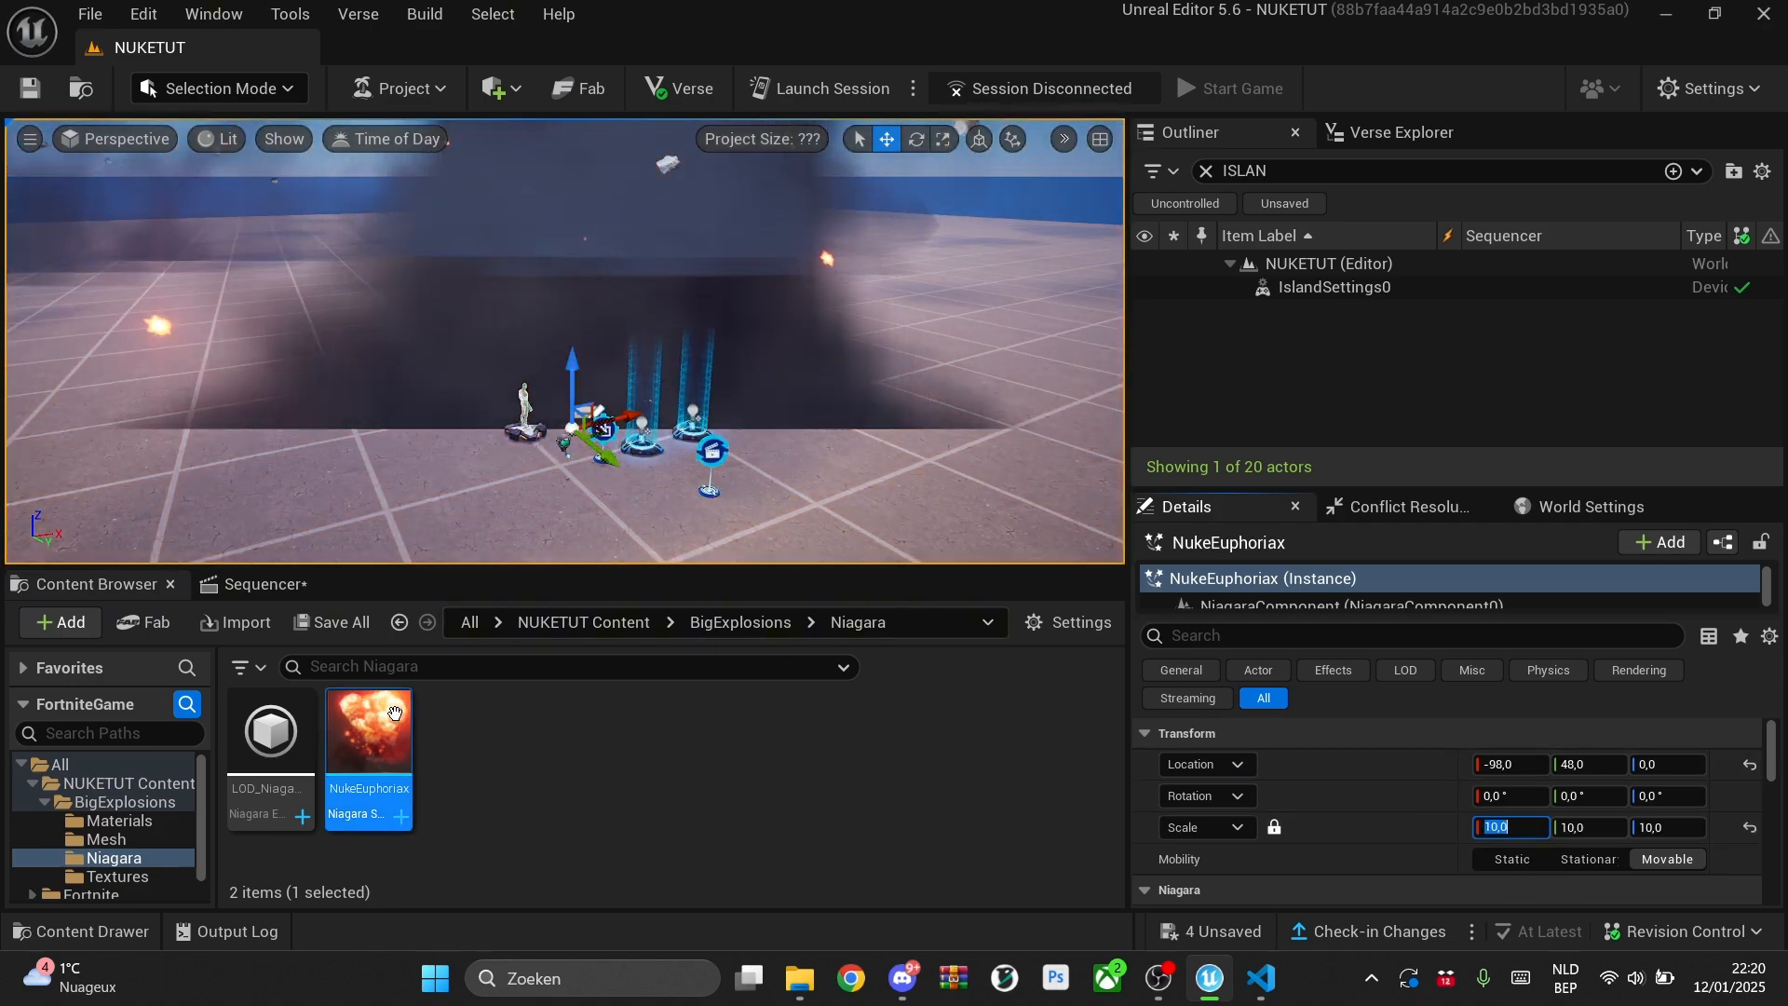
type("3")
key("Return")
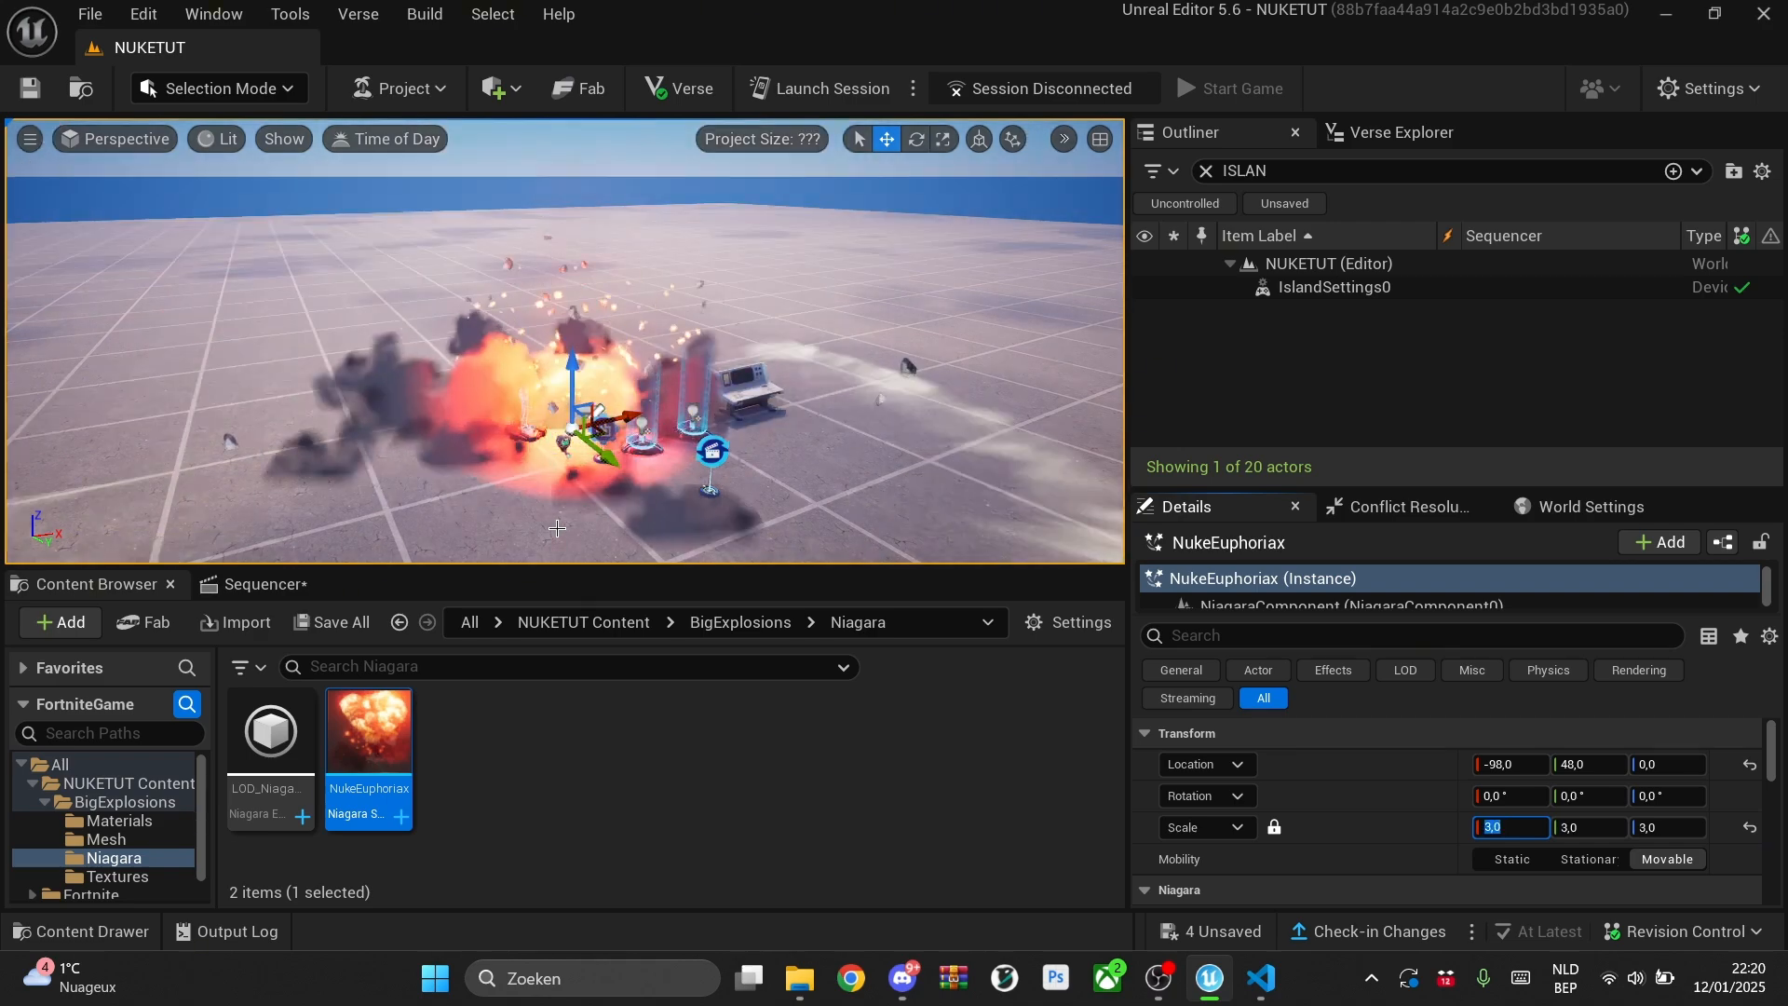
Step: Reopen the NUKECINEMATIC level sequence from the NUKETUT Content folder and add the NukeEuphoriax actor to it
left_click(740, 622)
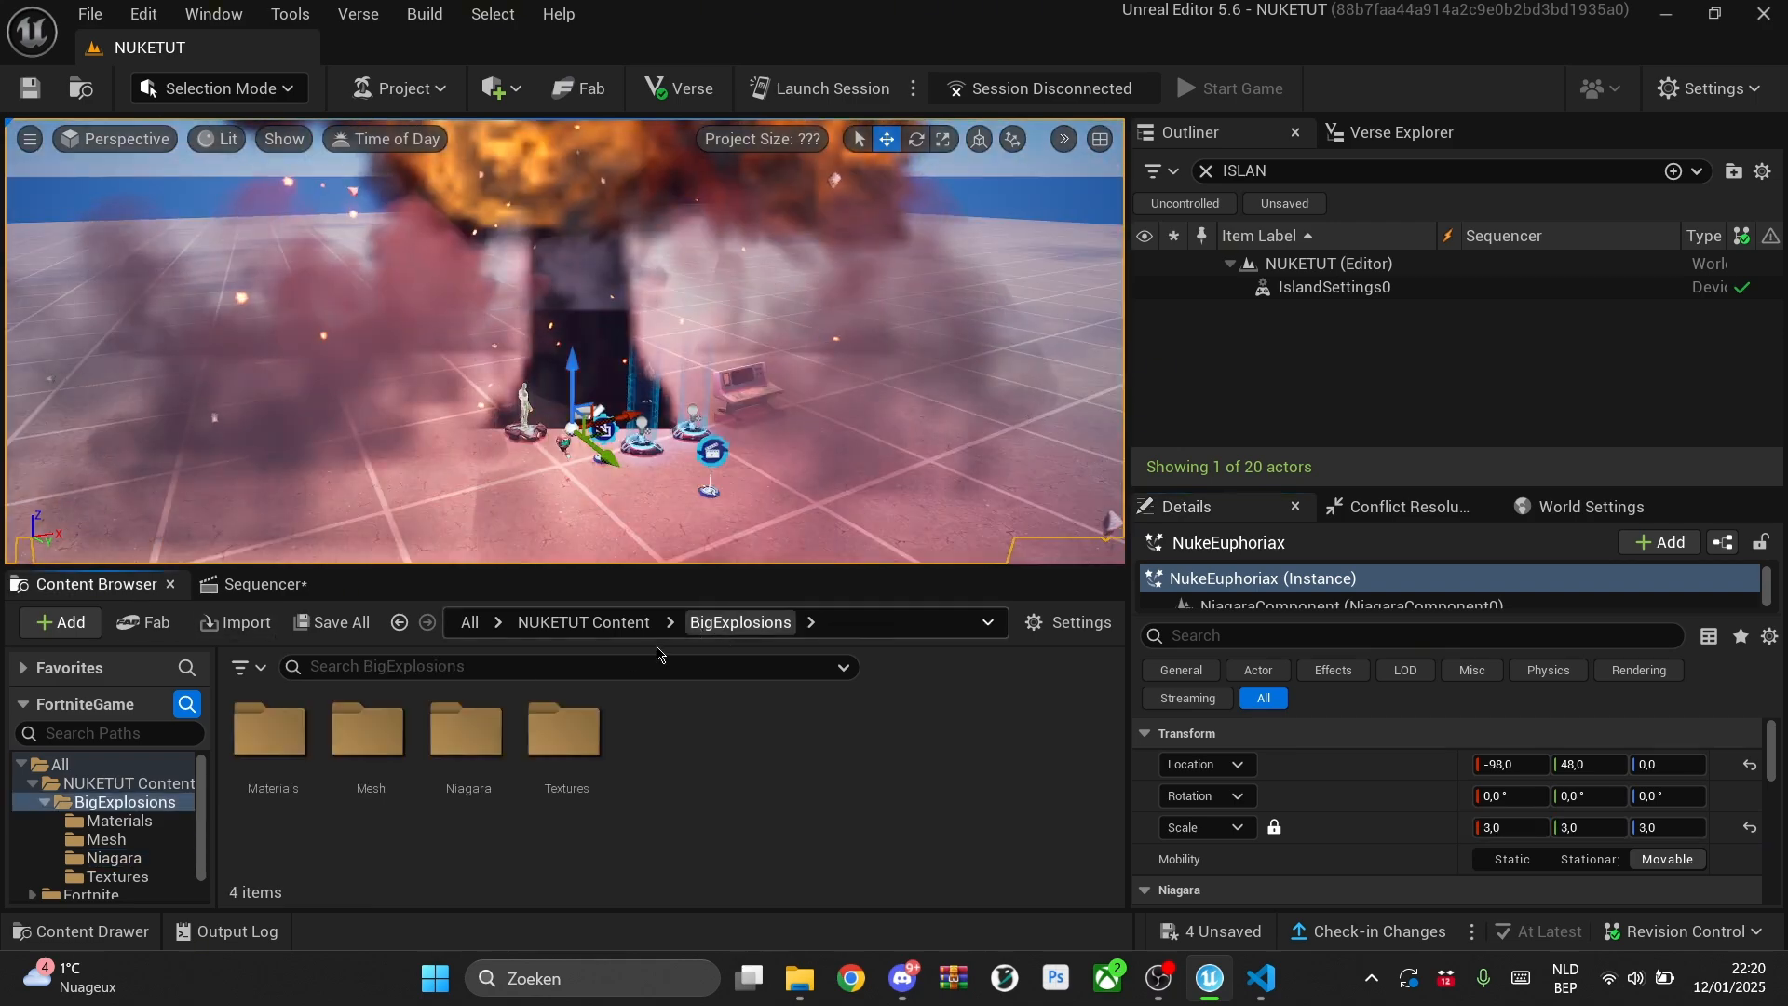
left_click(583, 622)
left_click(544, 761)
double_click(545, 761)
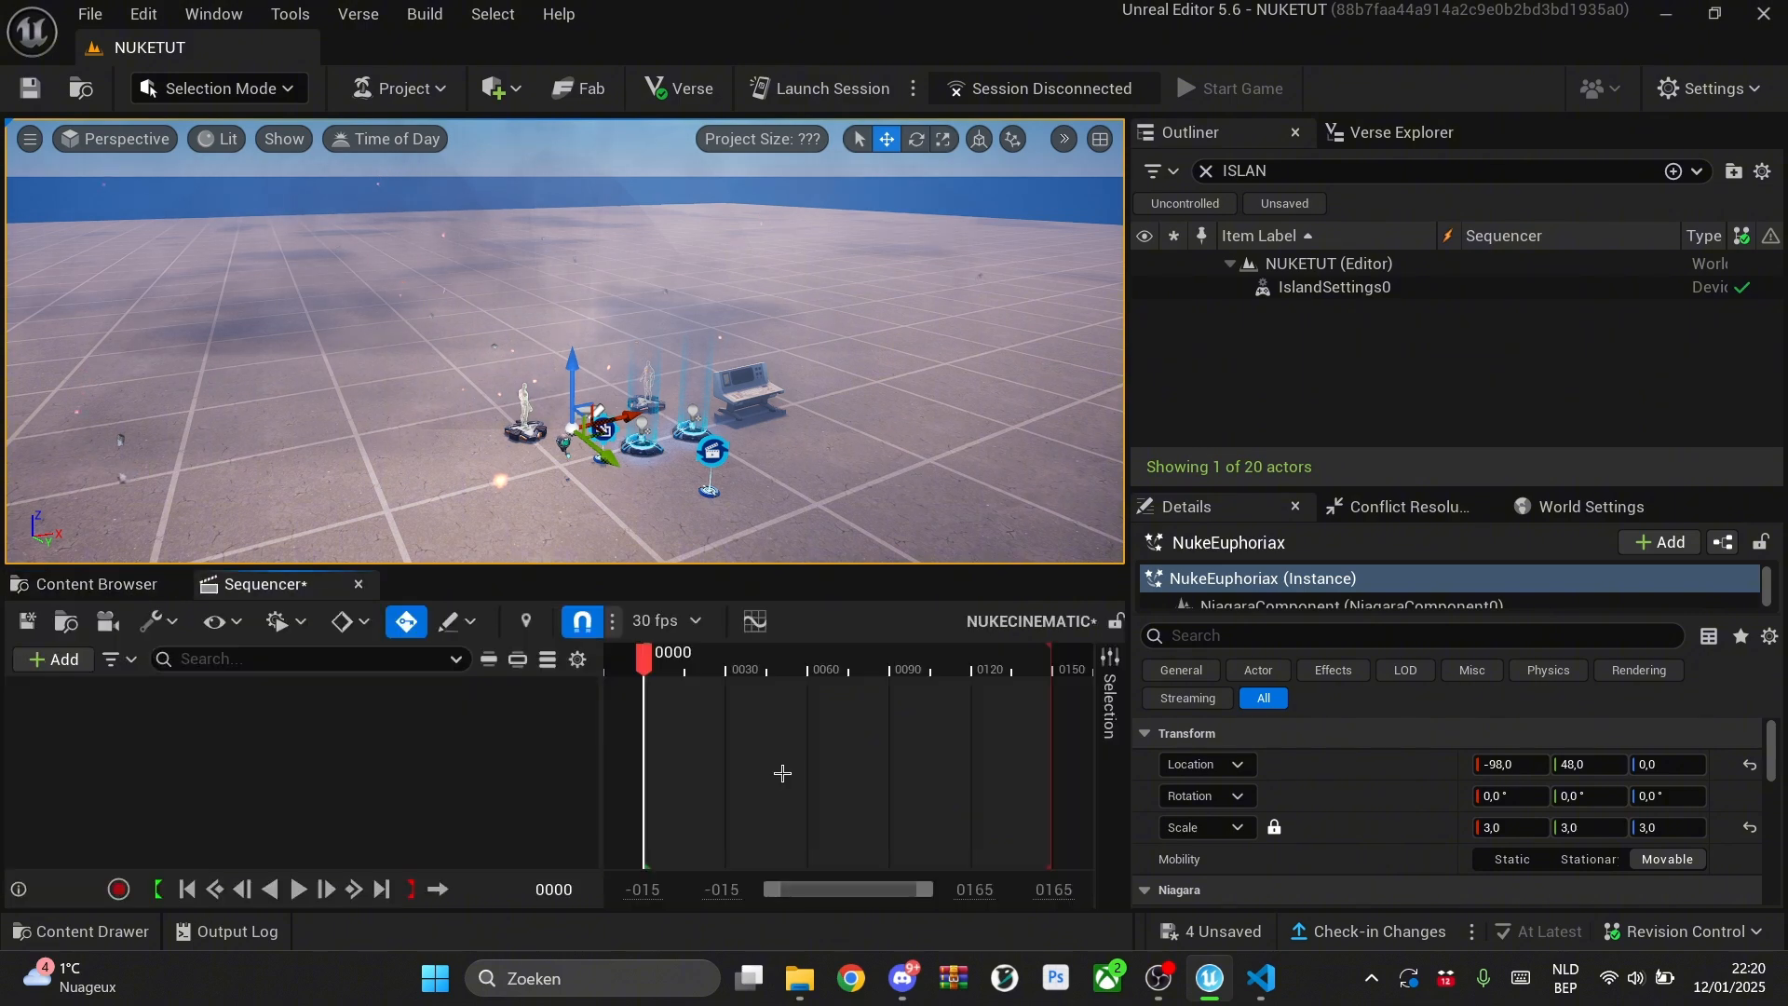
left_click(66, 666)
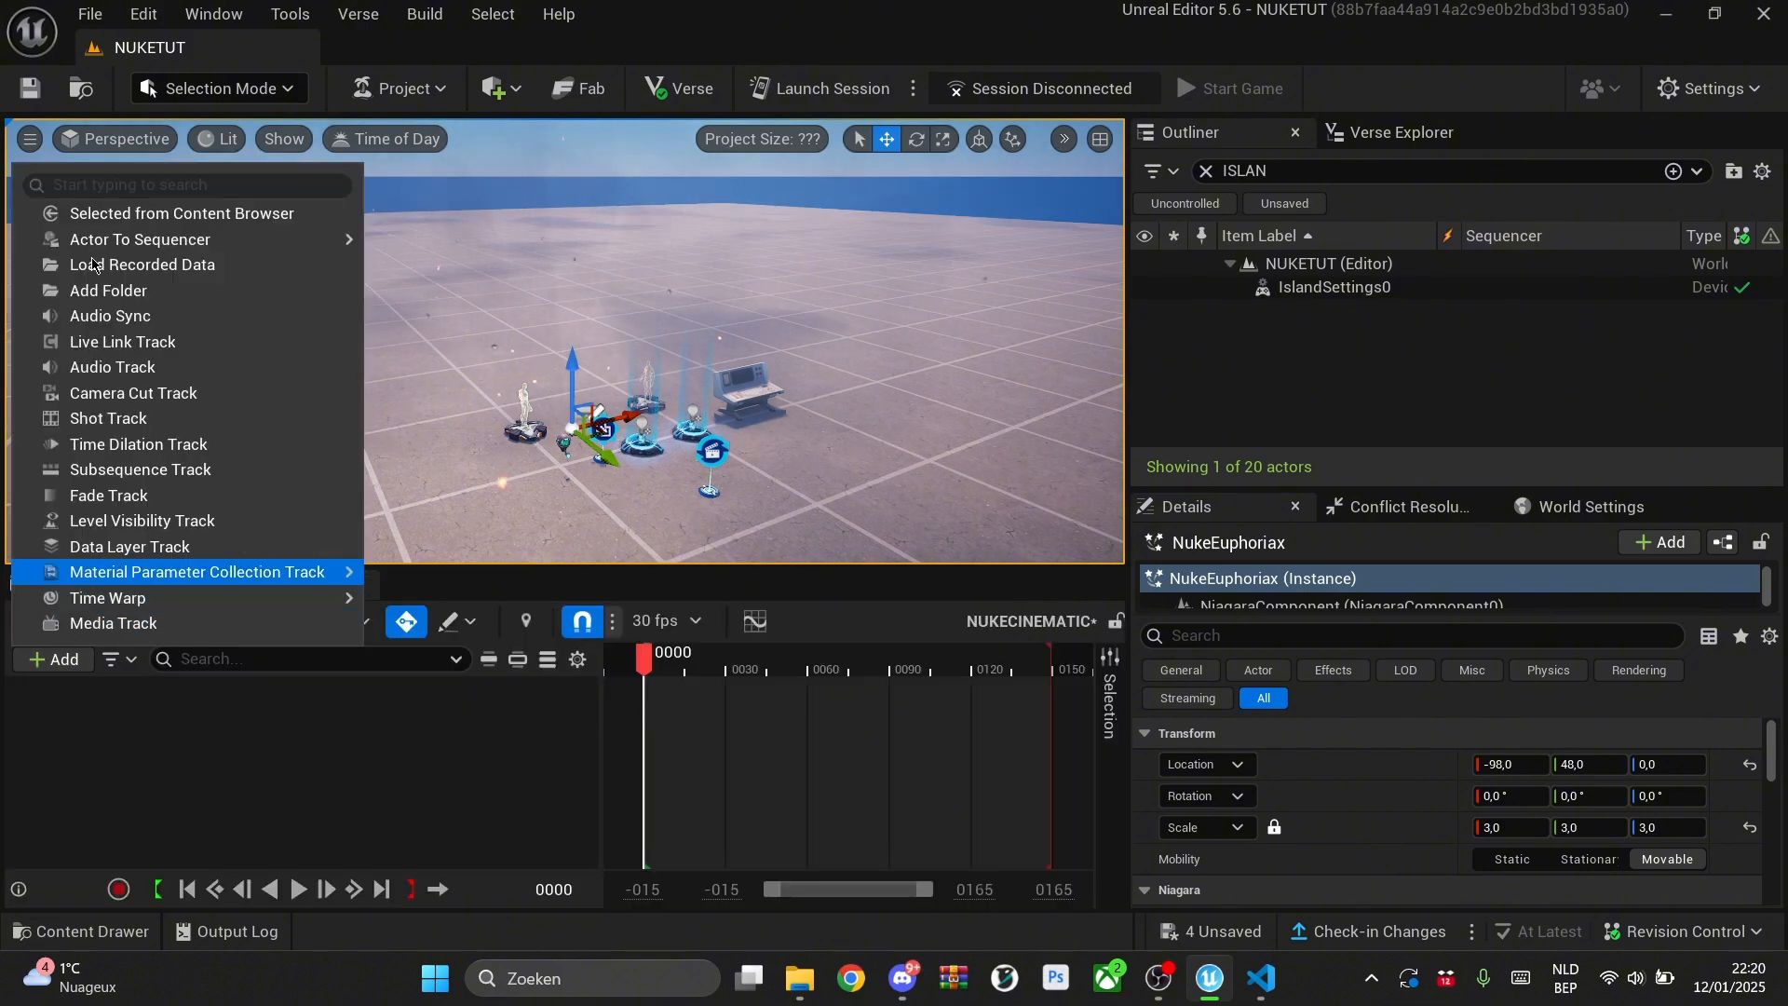
mouse_move(115, 243)
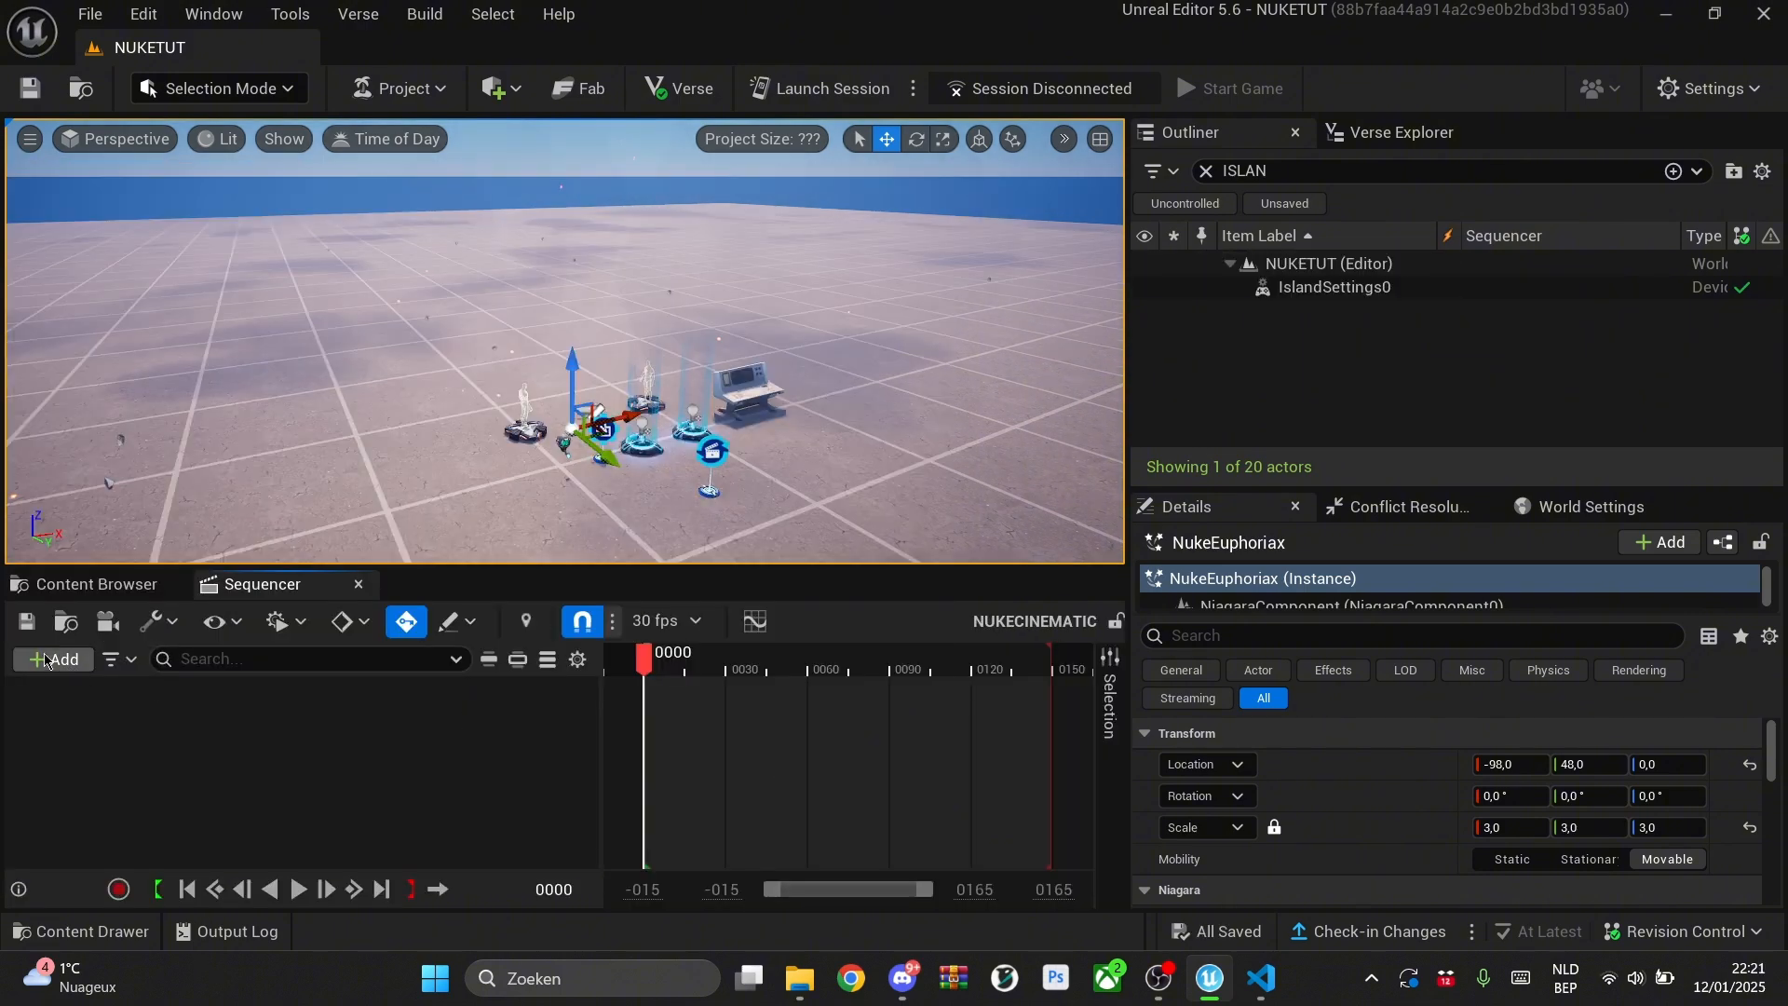
left_click(43, 660)
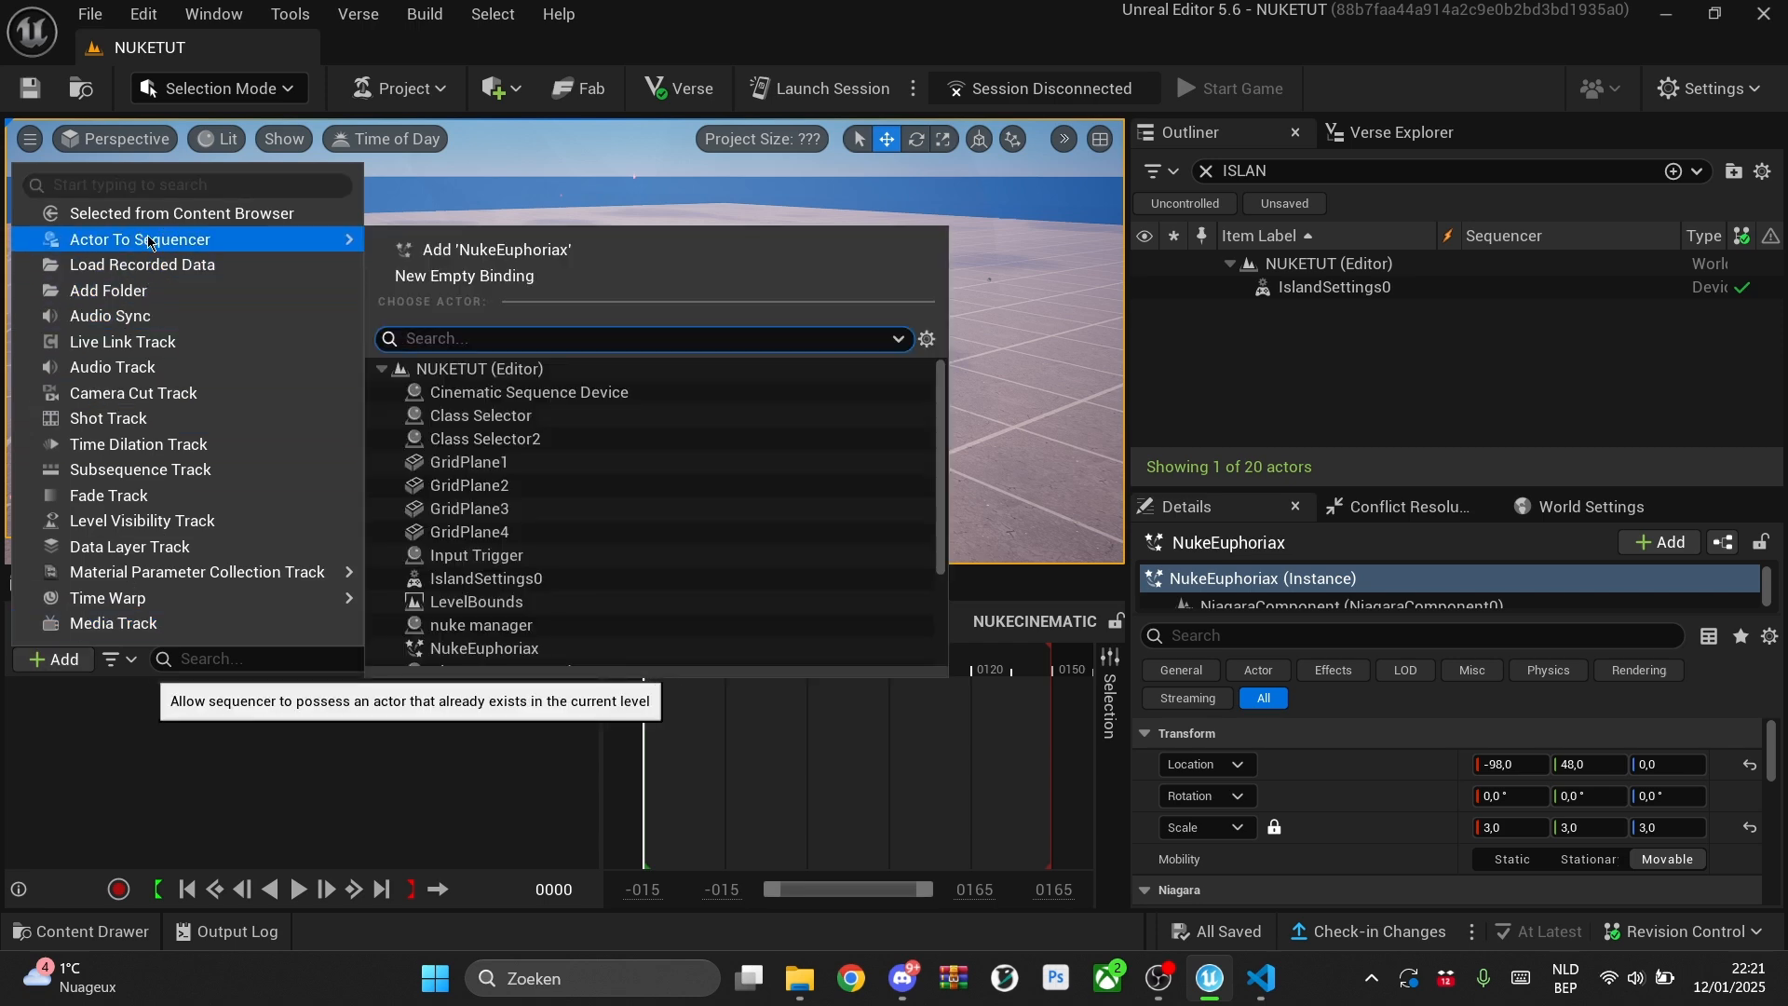
type("NUKE")
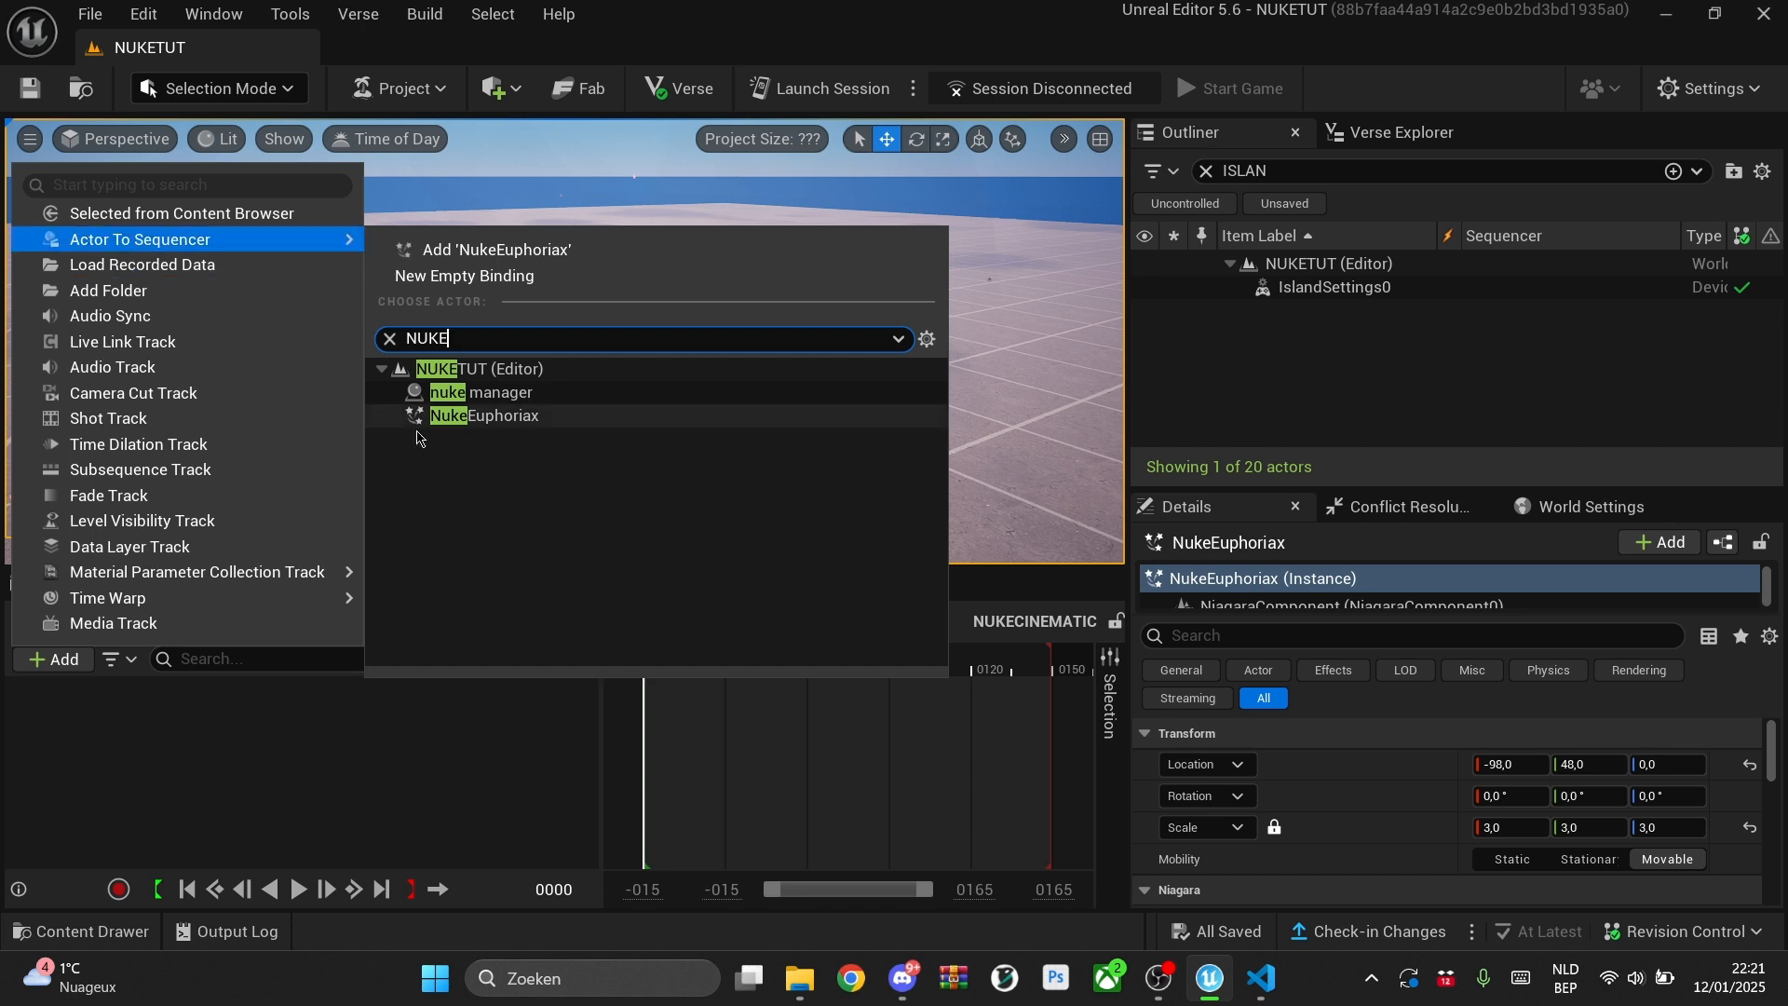
left_click(425, 424)
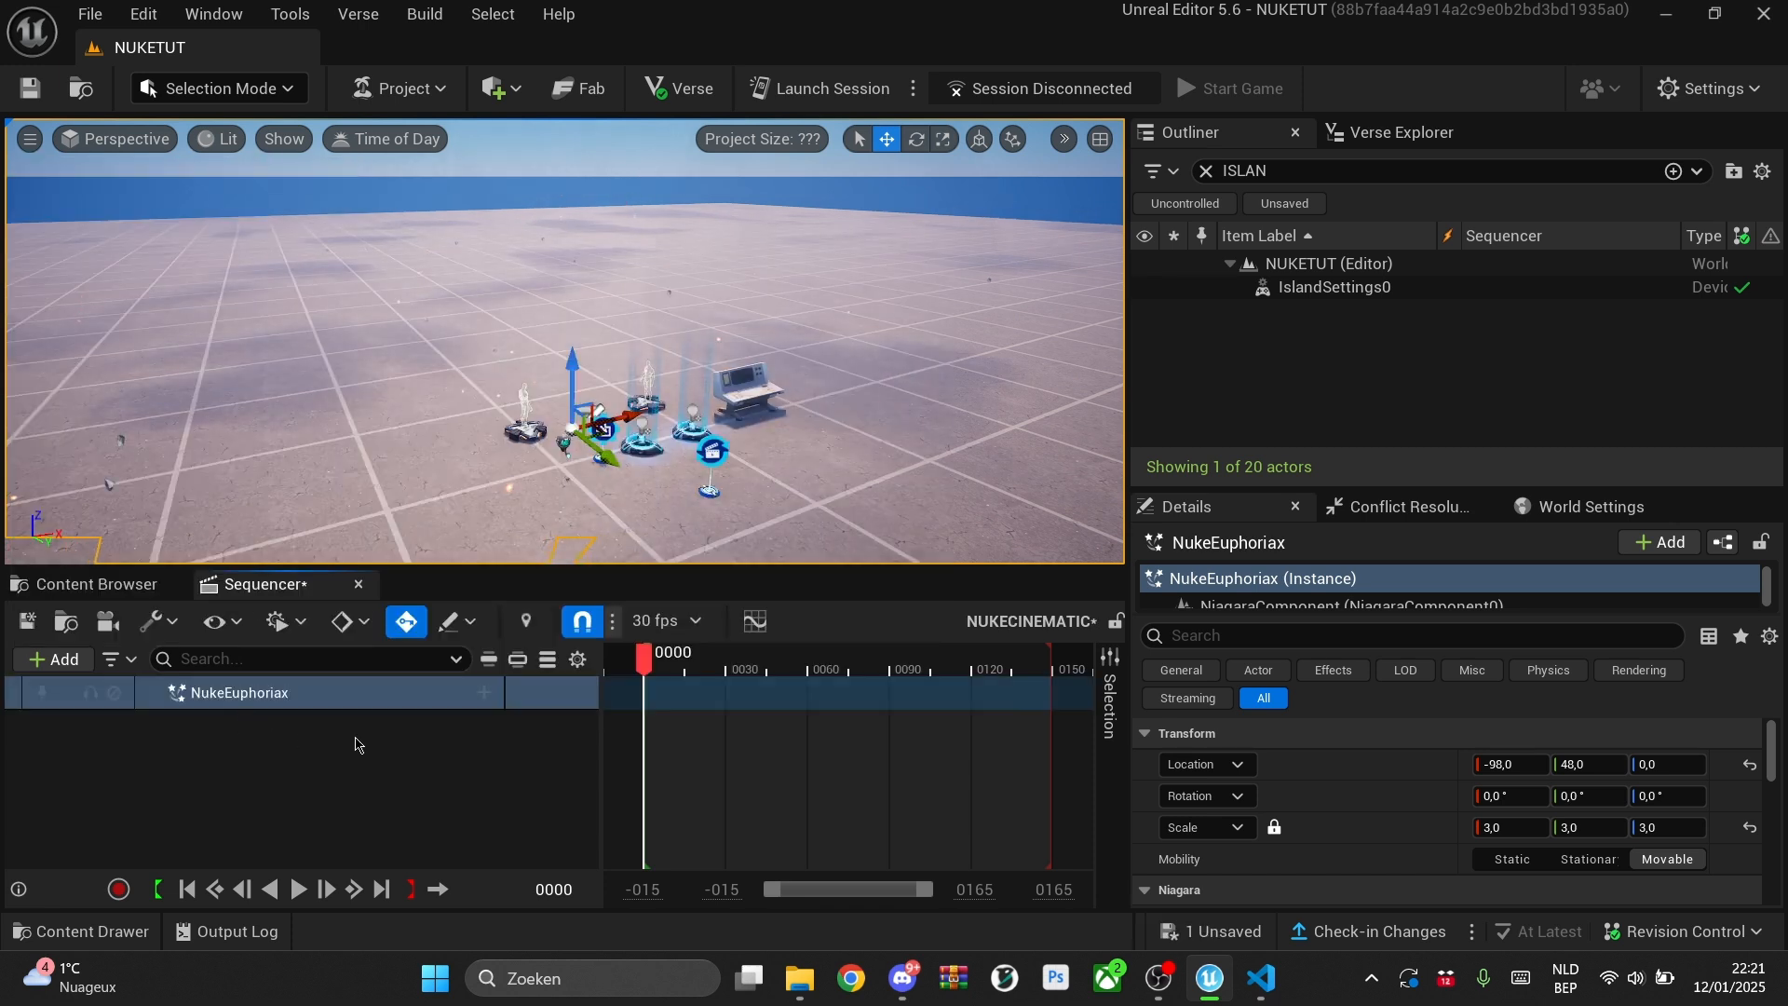
Step: Add NukeEuphoriax's NiagaraComponent0 to the sequence and give it an FX System Toggle Track
left_click(484, 694)
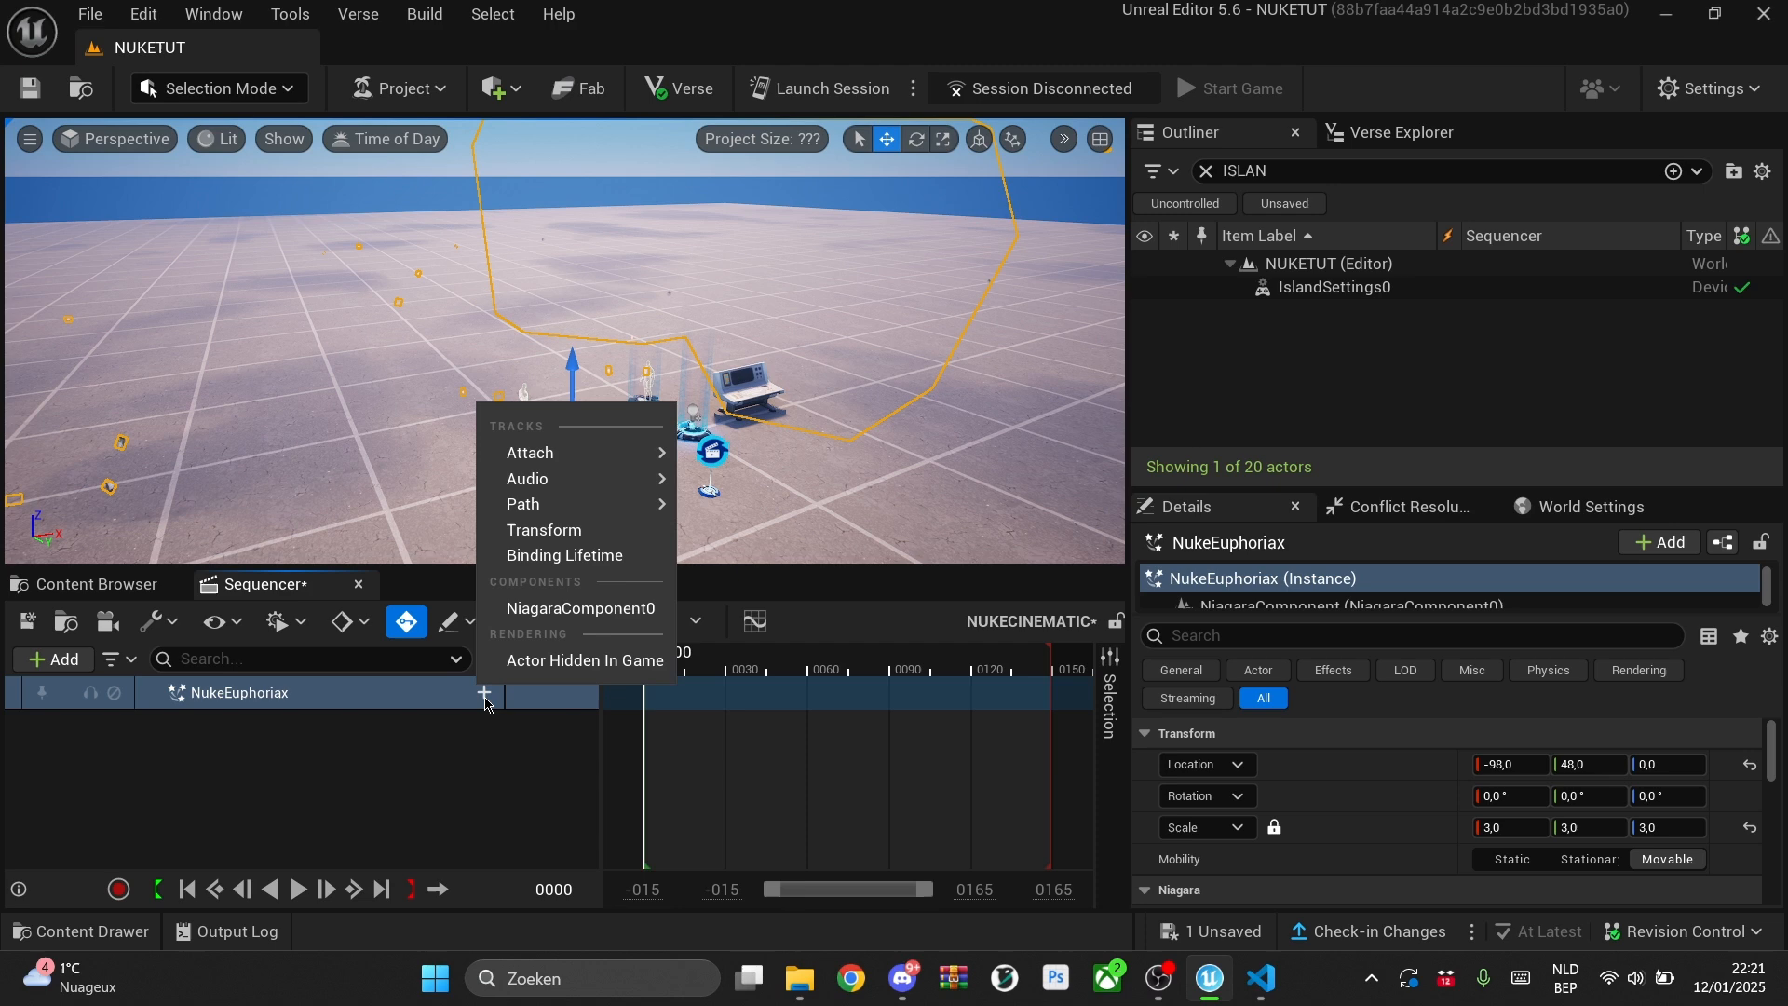
left_click(567, 610)
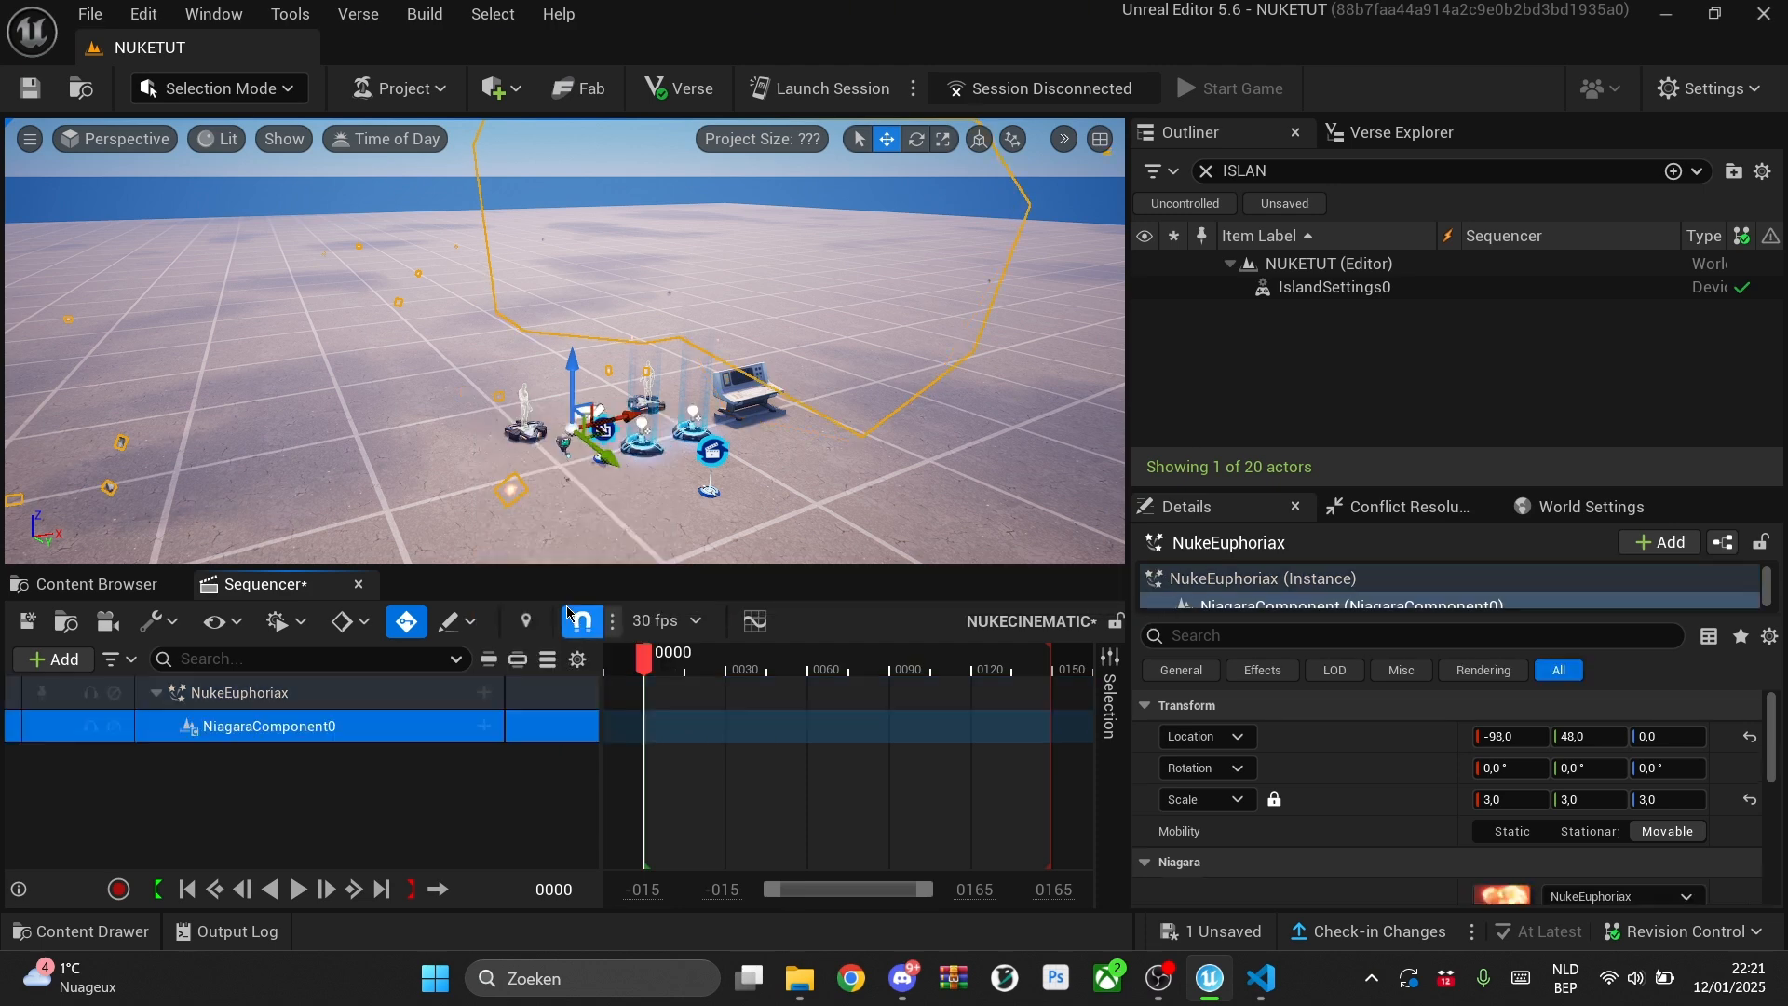
left_click(484, 725)
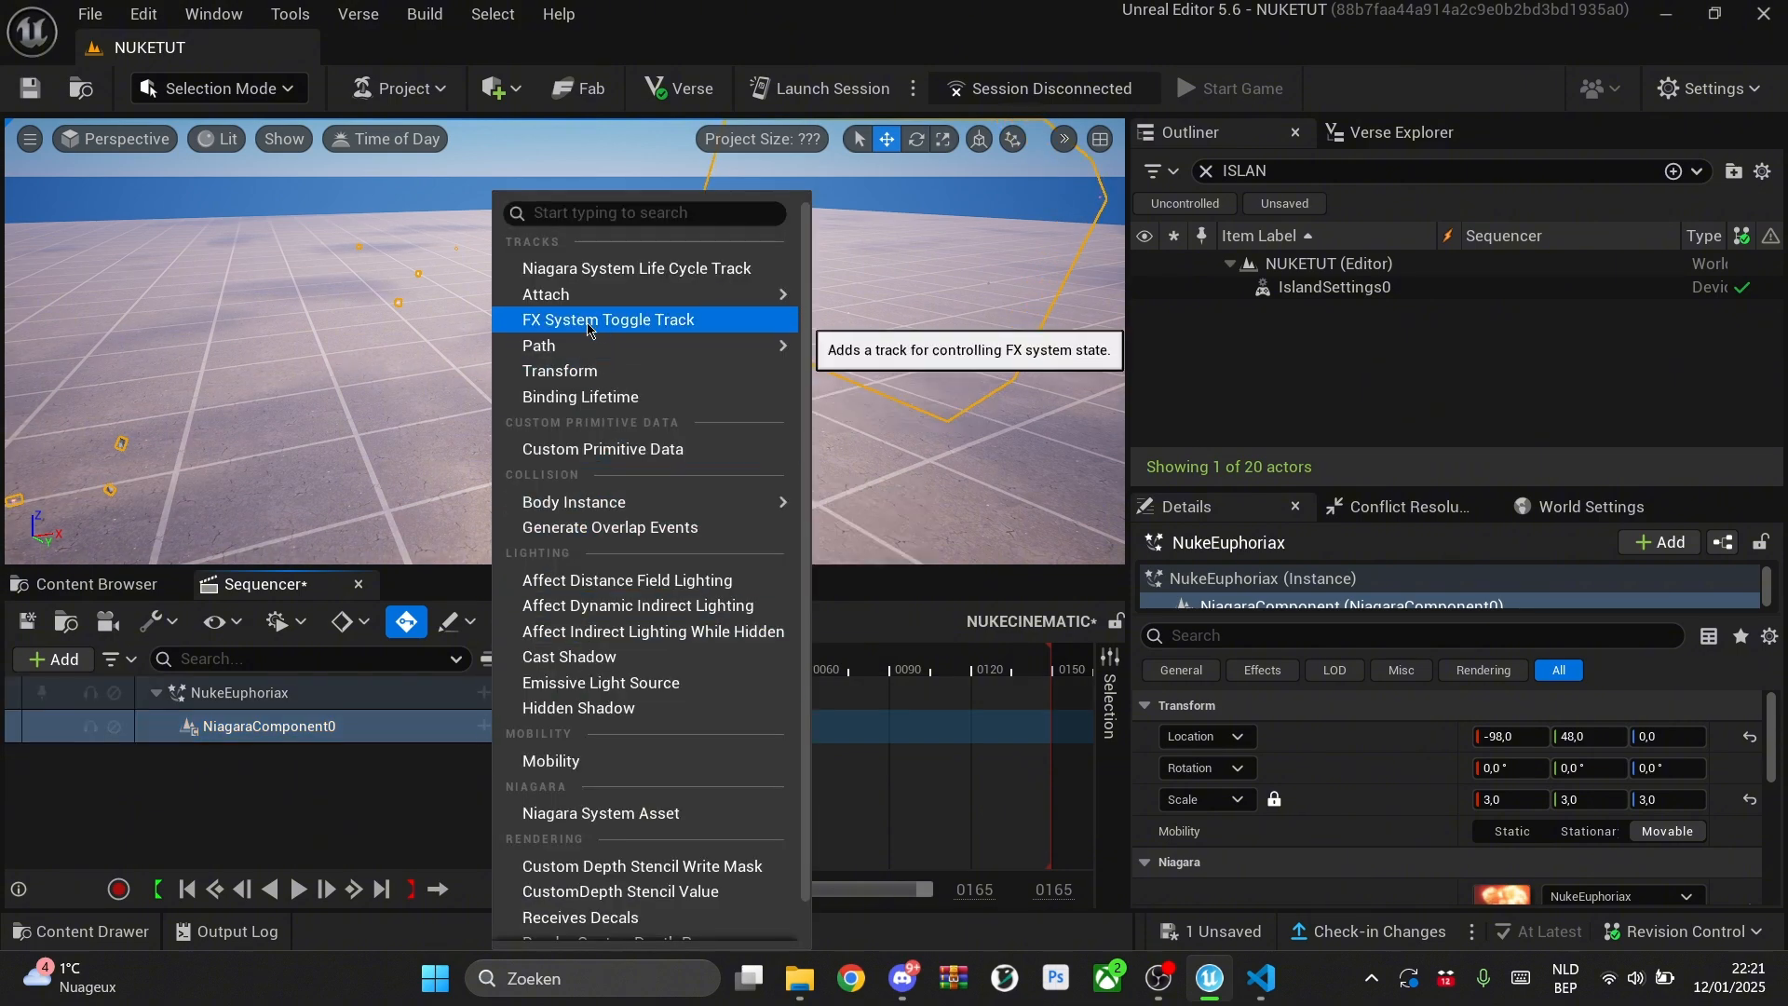
left_click(666, 321)
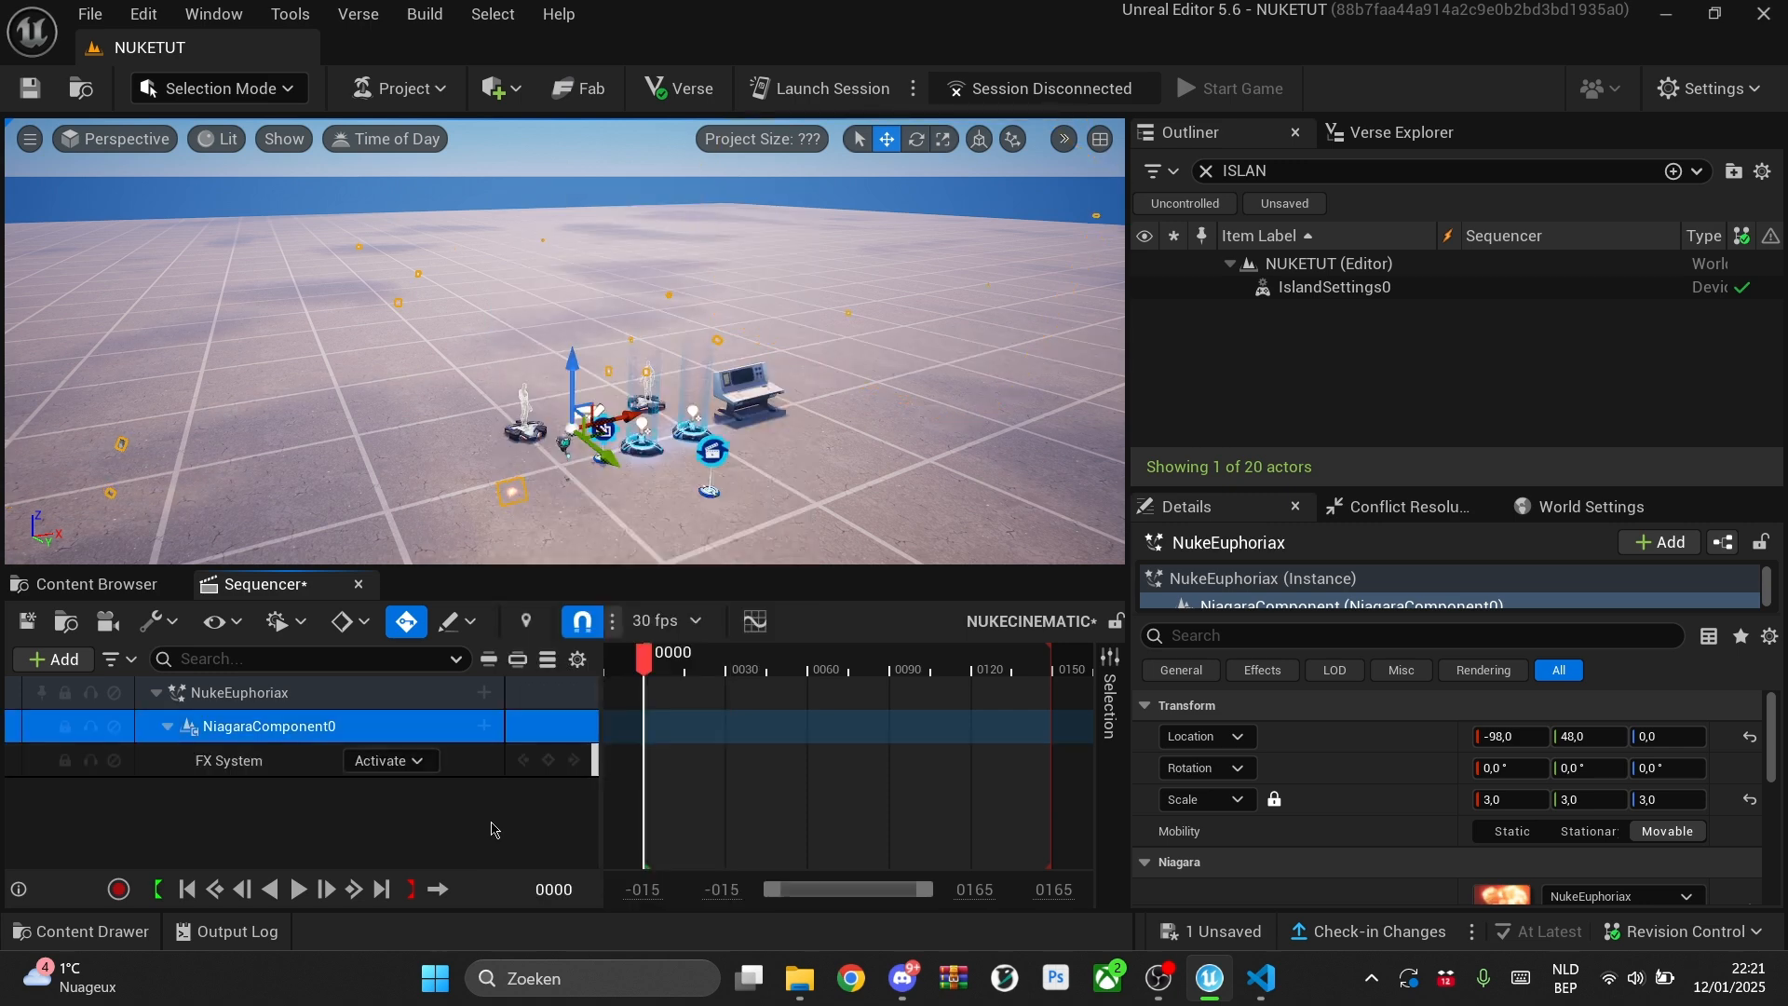
Step: Add a key at frame 0 on the FX System track, check its properties, and play the sequence as a preview
left_click(550, 760)
left_click(642, 761)
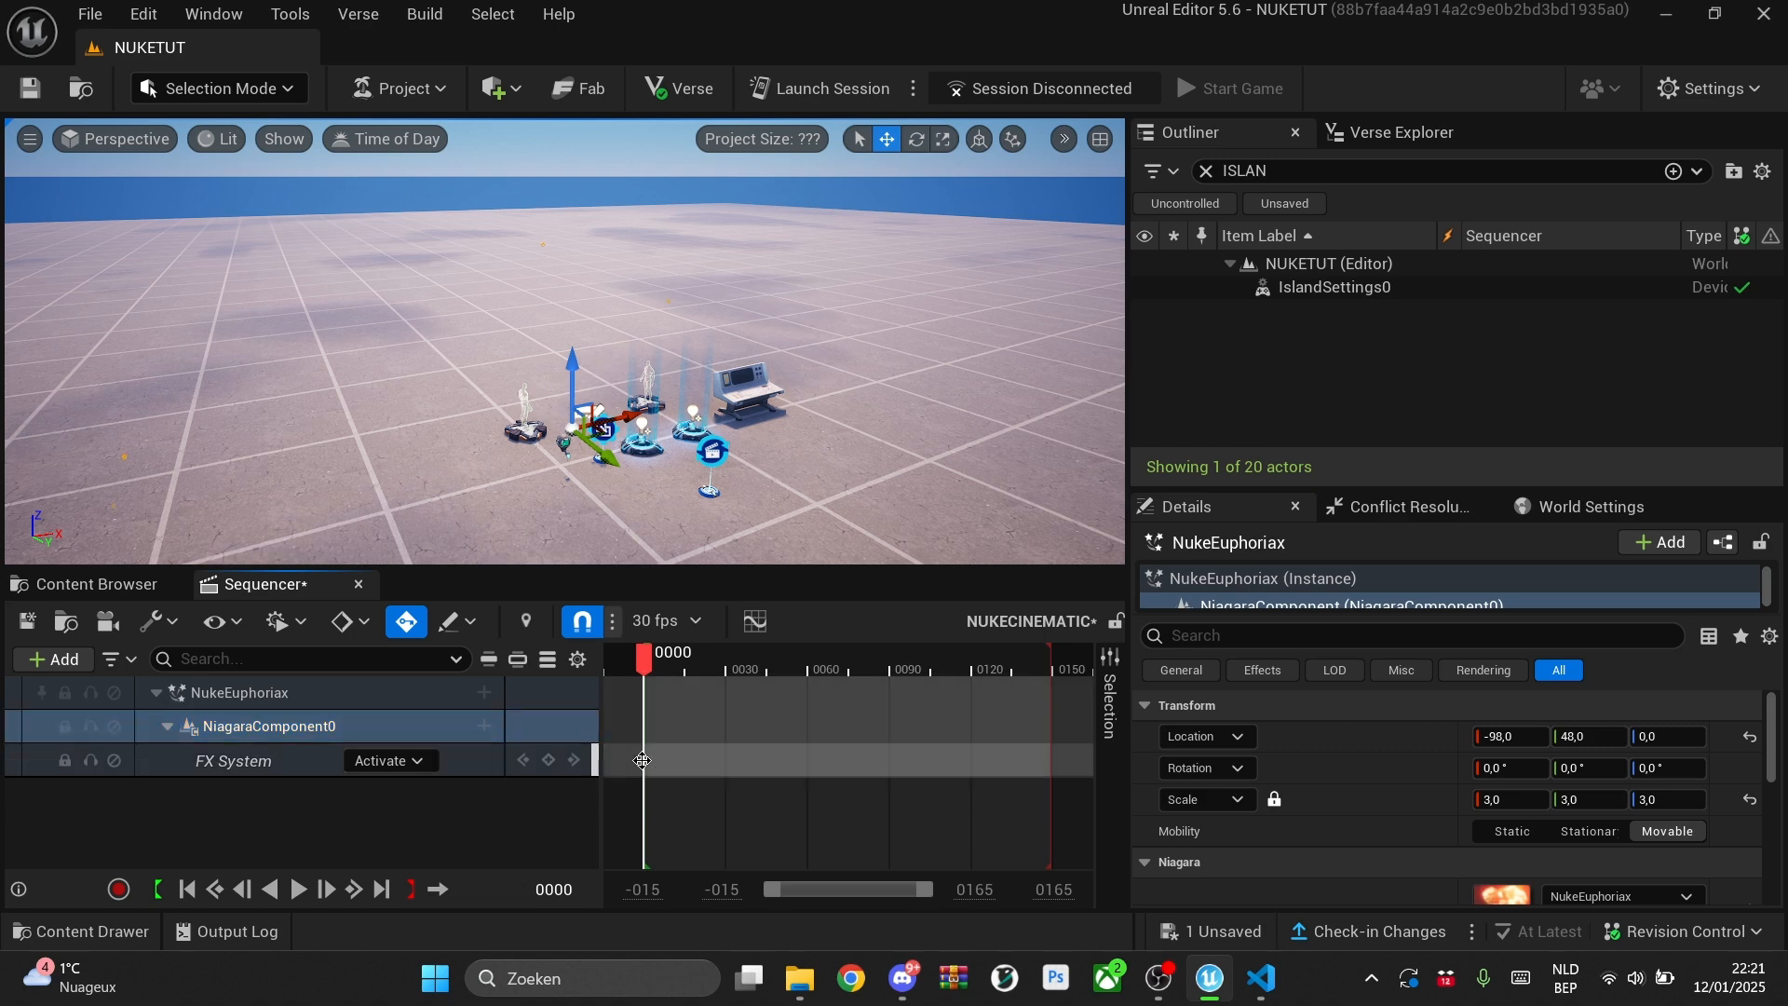
right_click(644, 763)
mouse_move(717, 508)
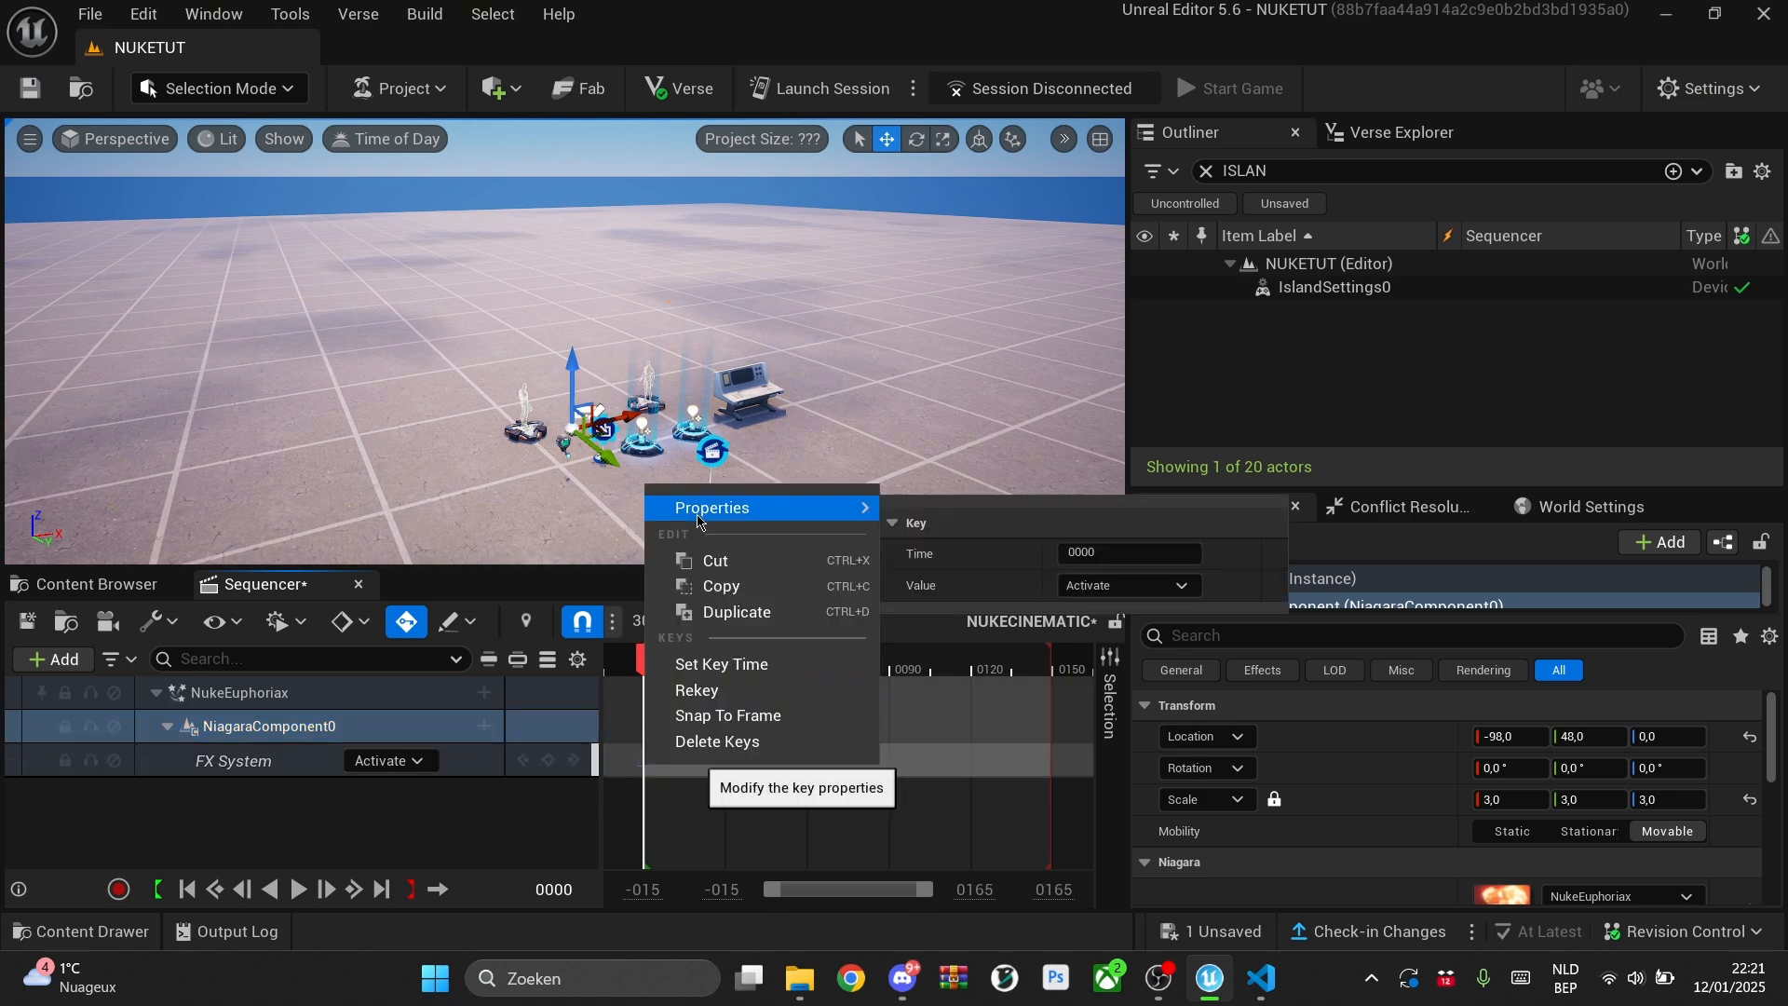
left_click(932, 759)
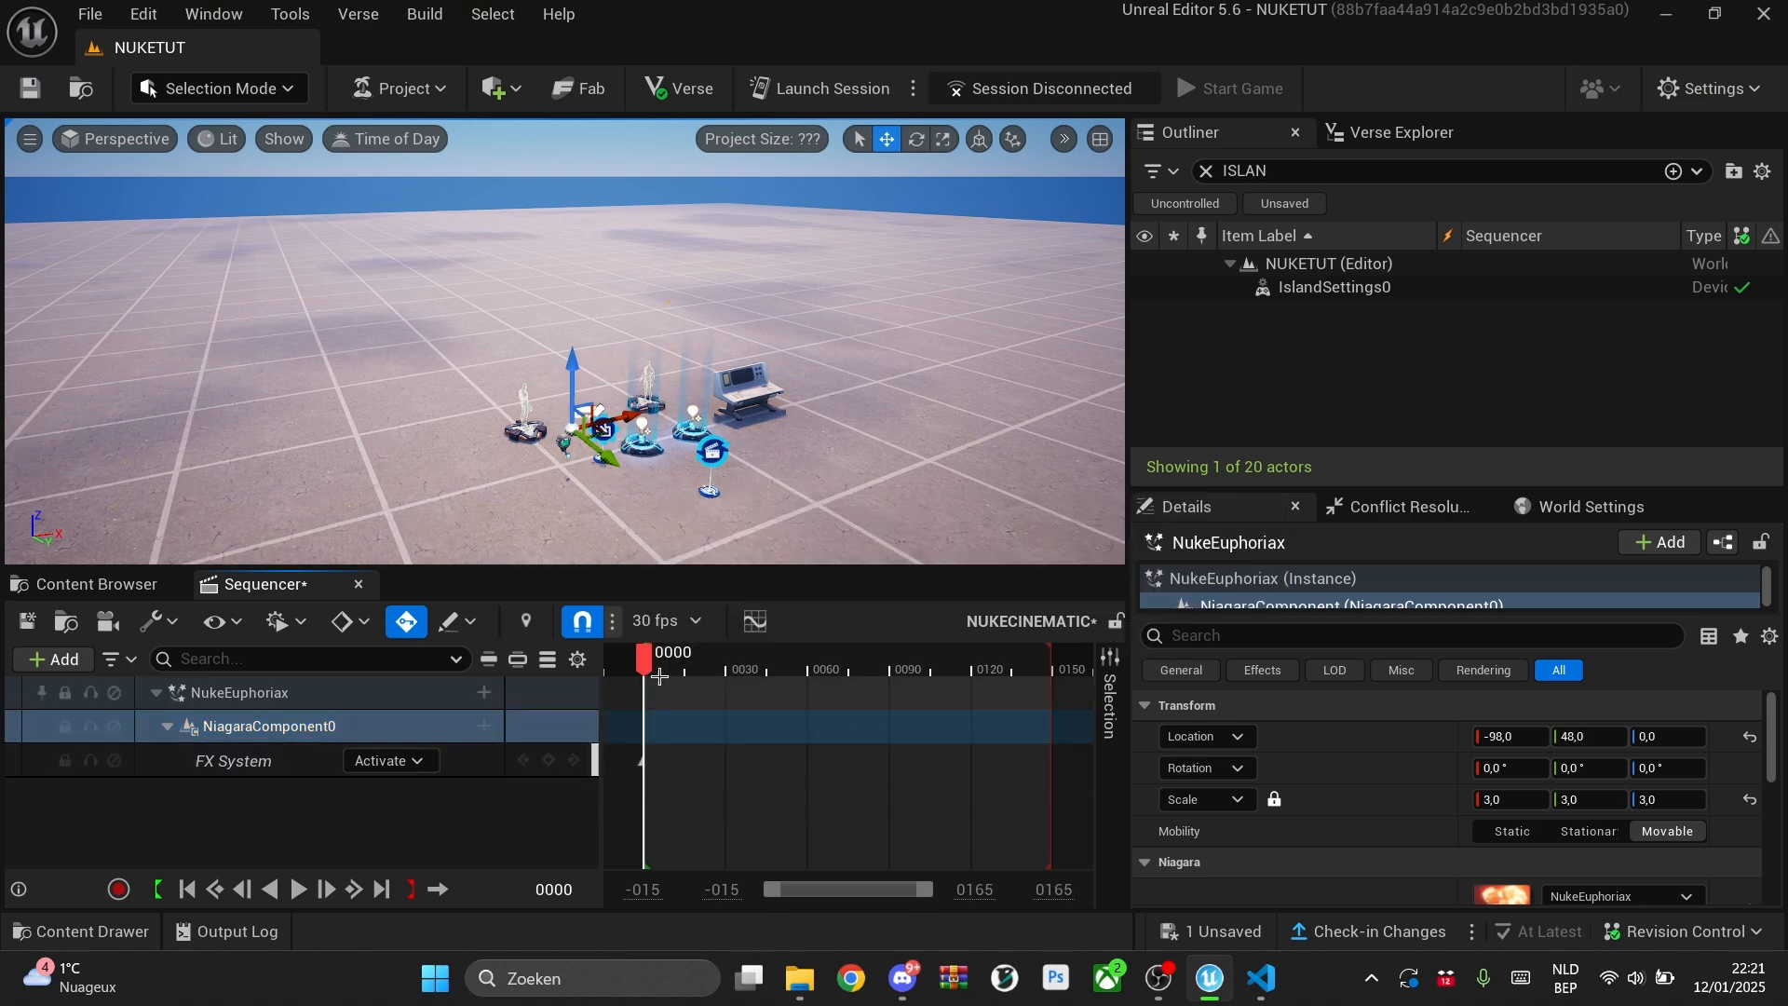
left_click_drag(645, 666, 621, 667)
key("space")
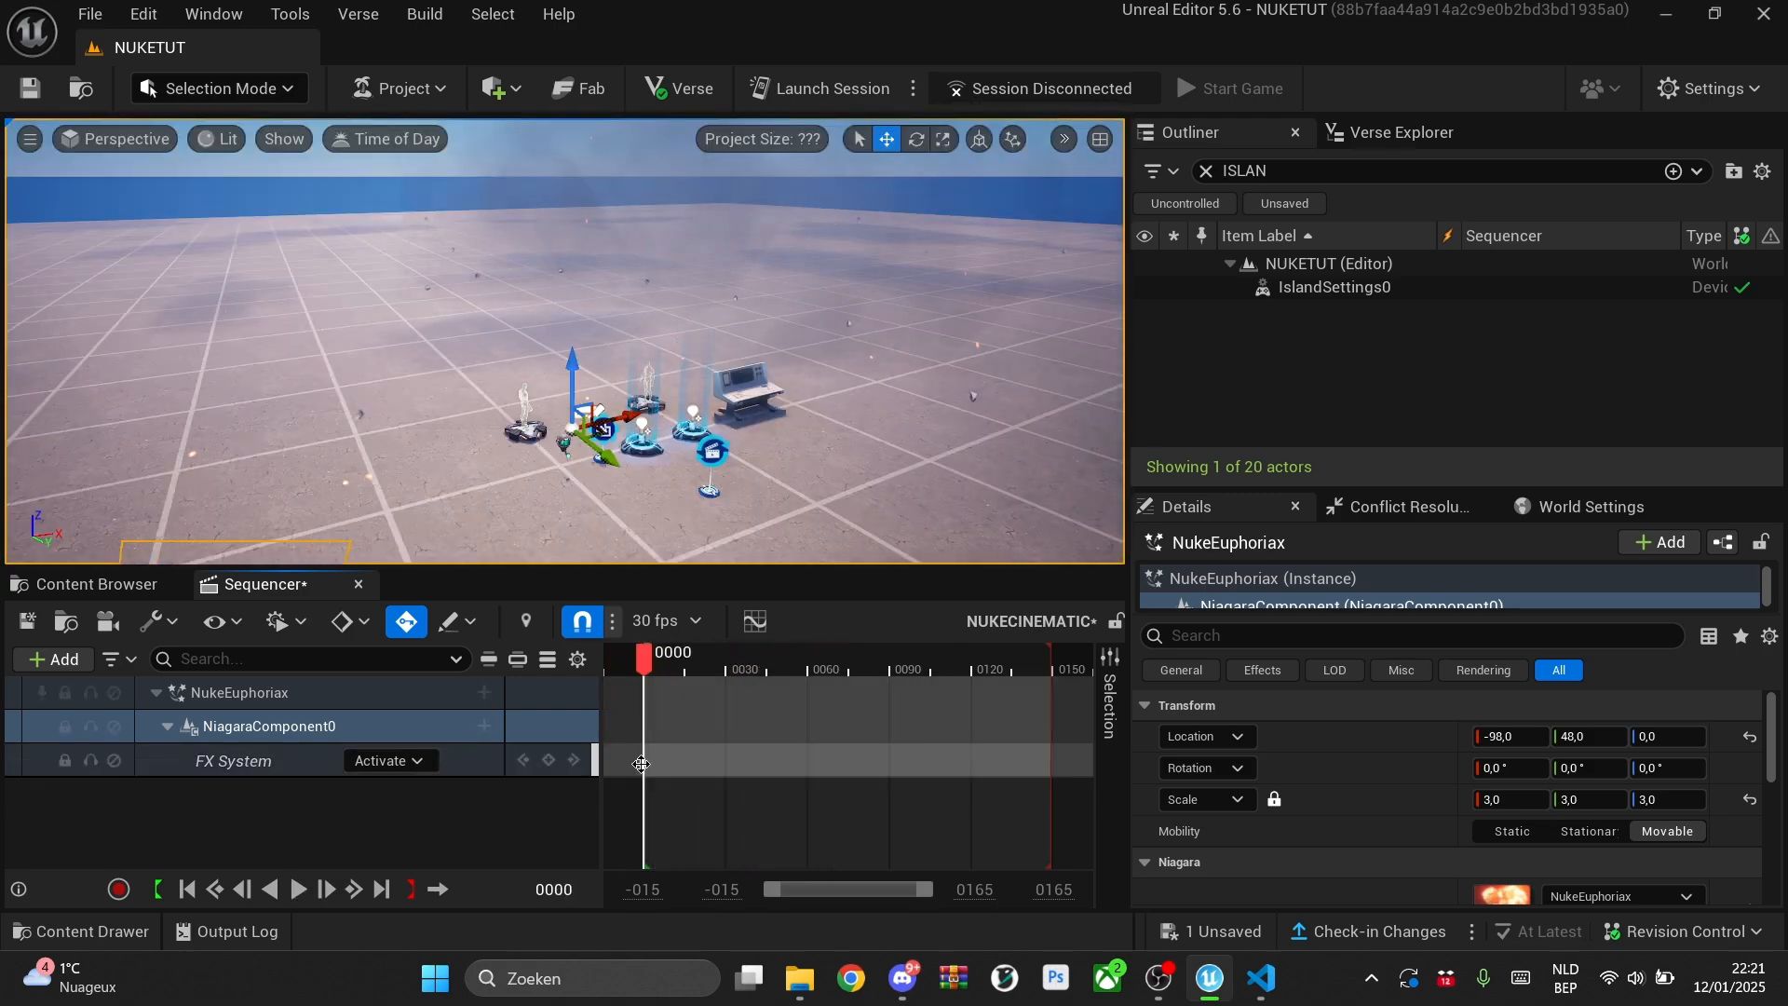
Step: Change the FX System key at frame 0 to Trigger and play the sequence from just before frame 0
right_click(641, 764)
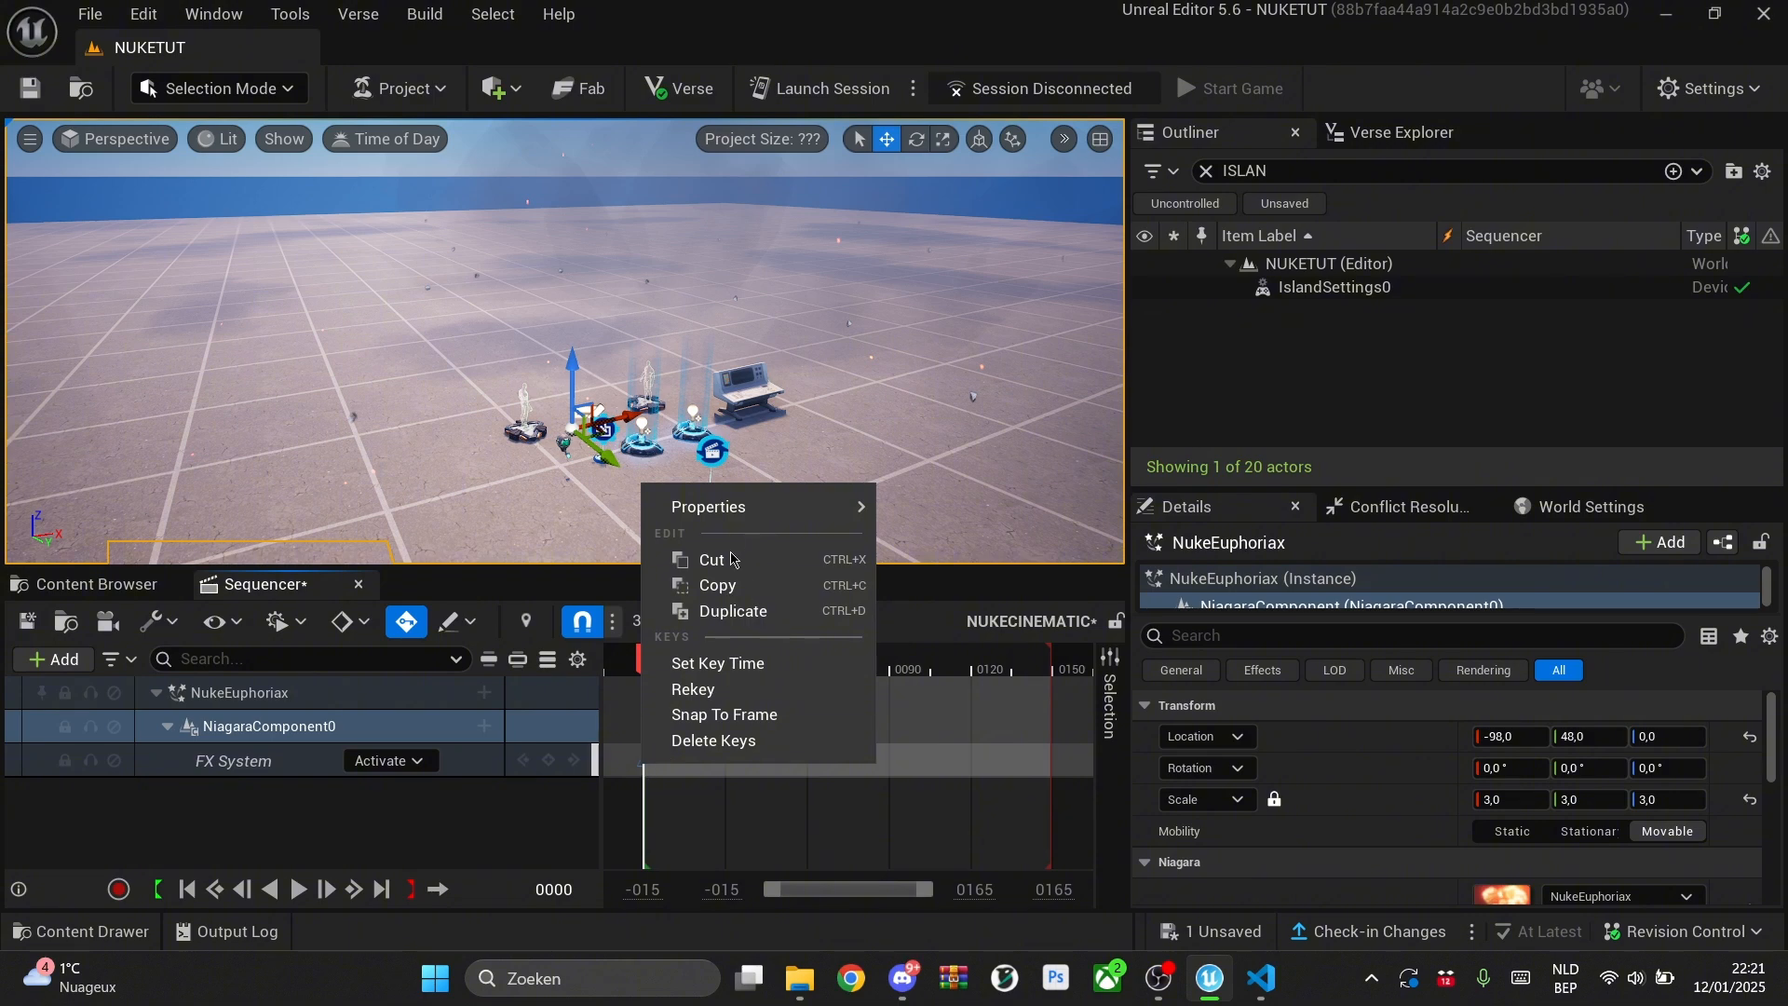
left_click(471, 824)
left_click(416, 760)
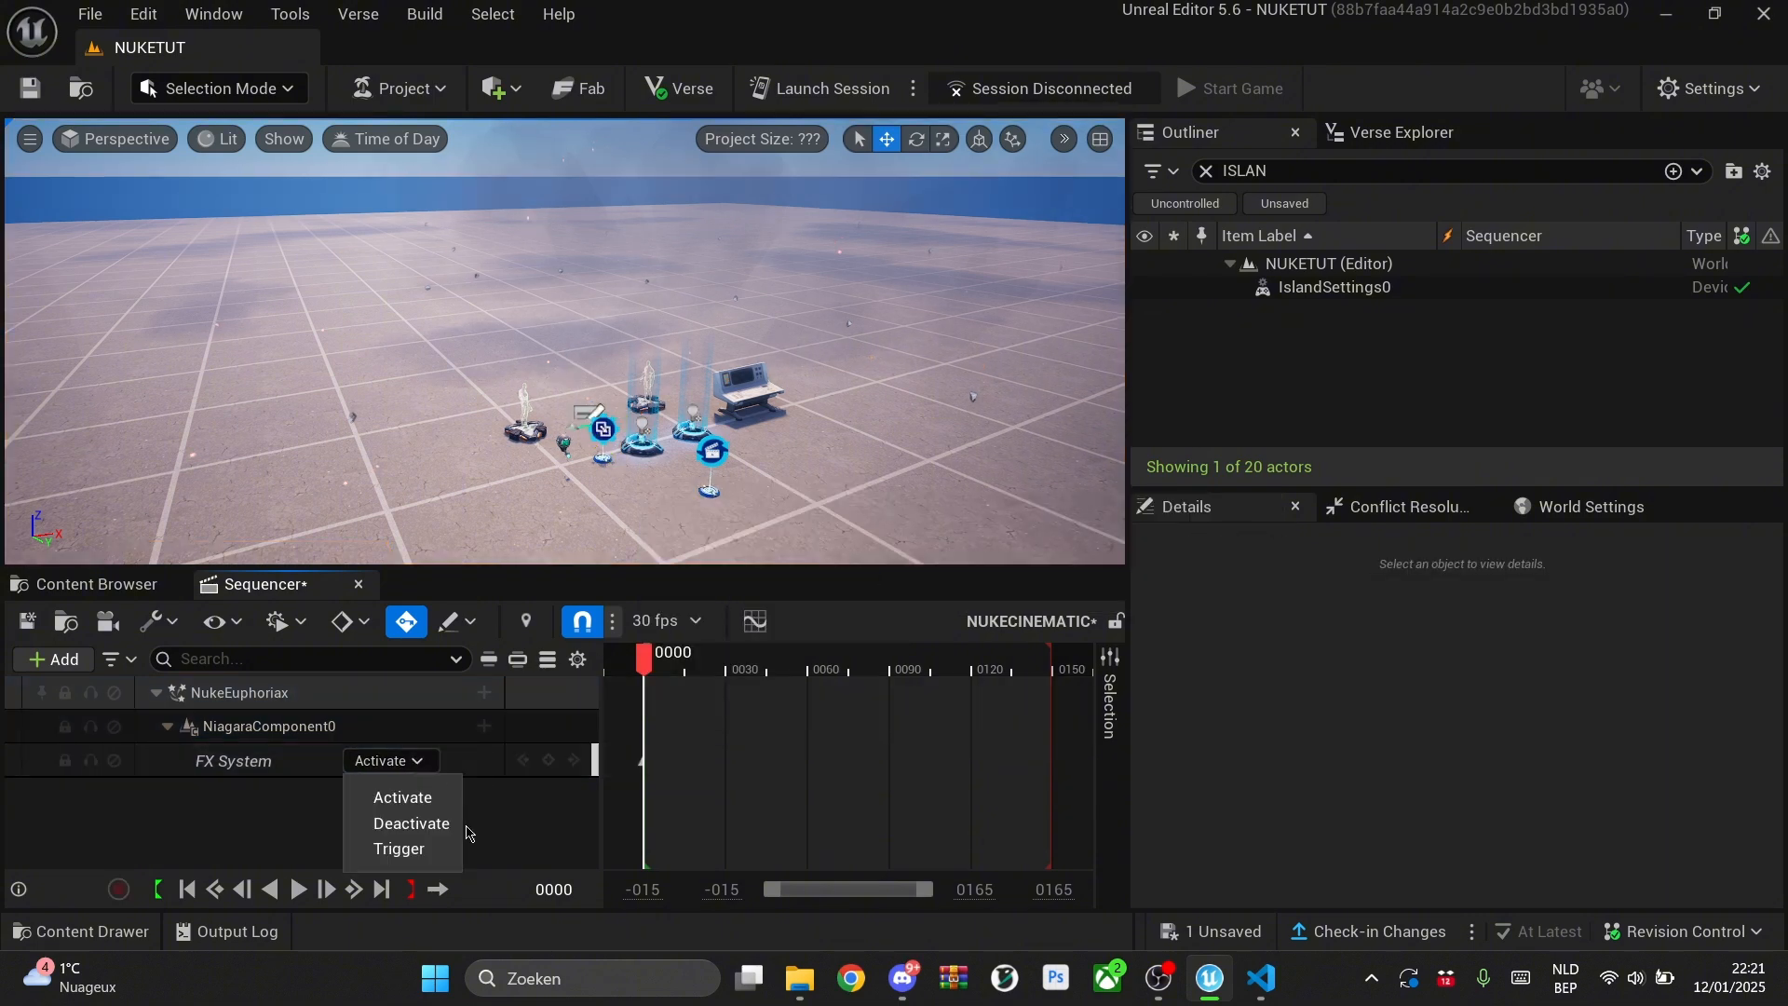
left_click(413, 849)
left_click(628, 663)
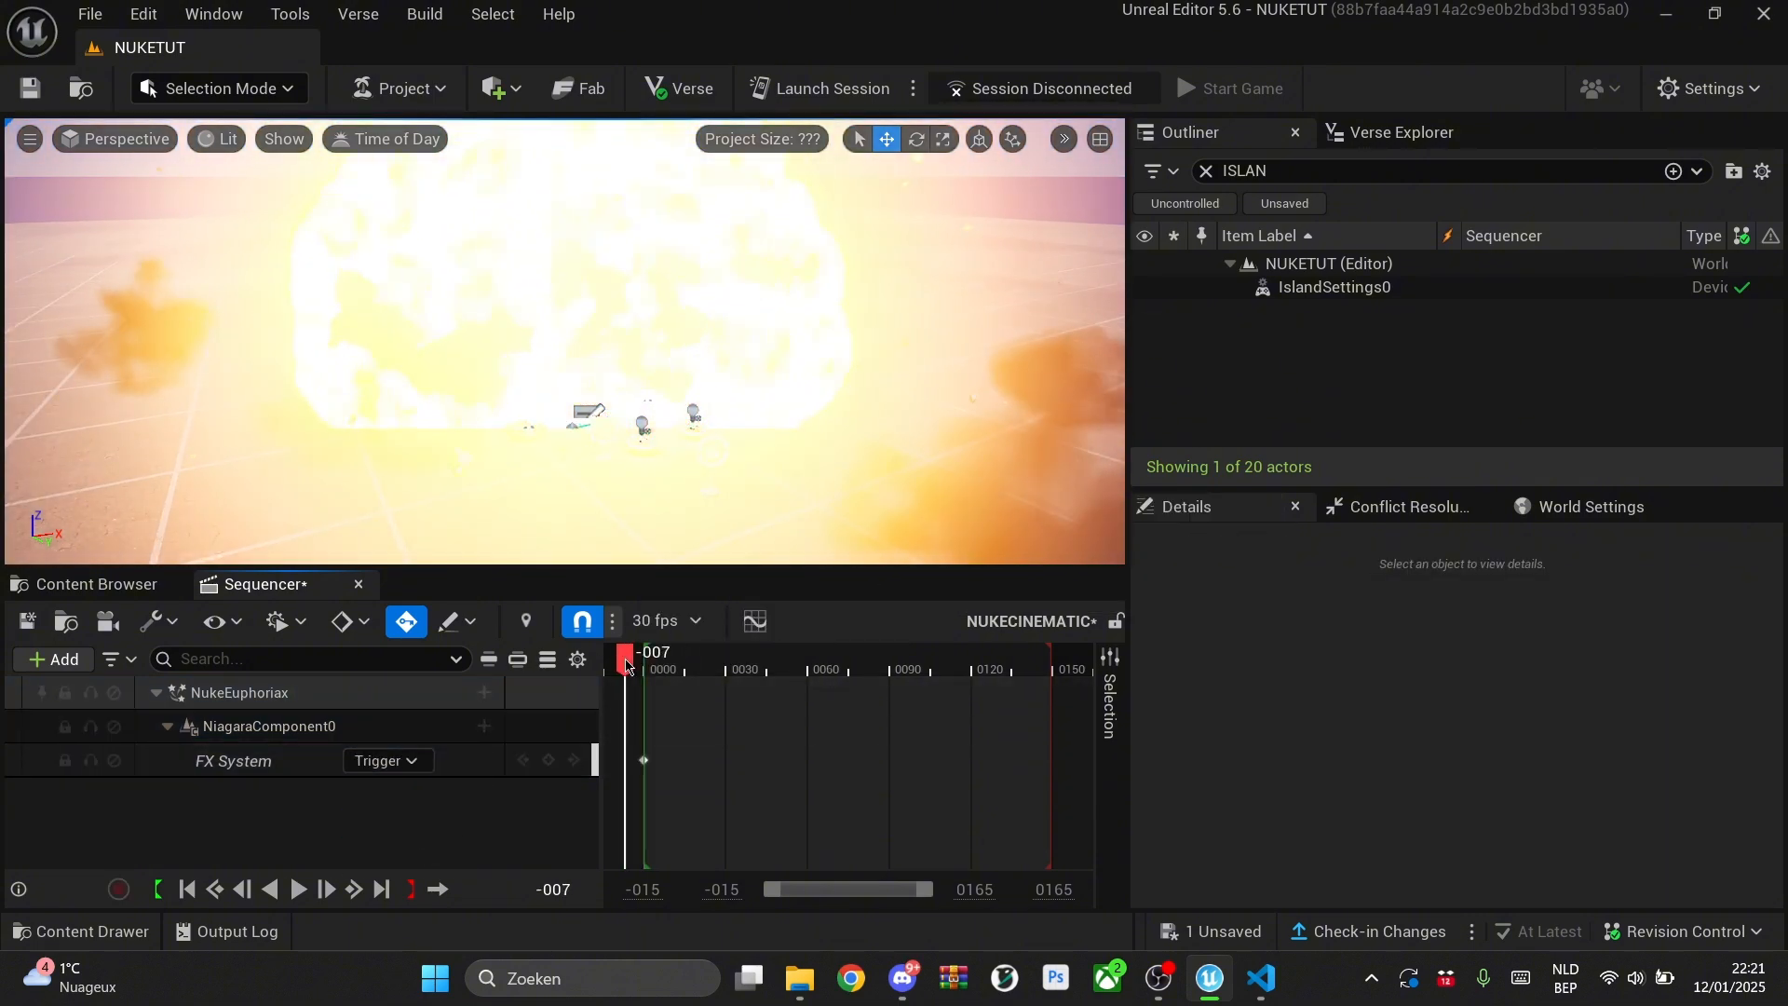
key("space")
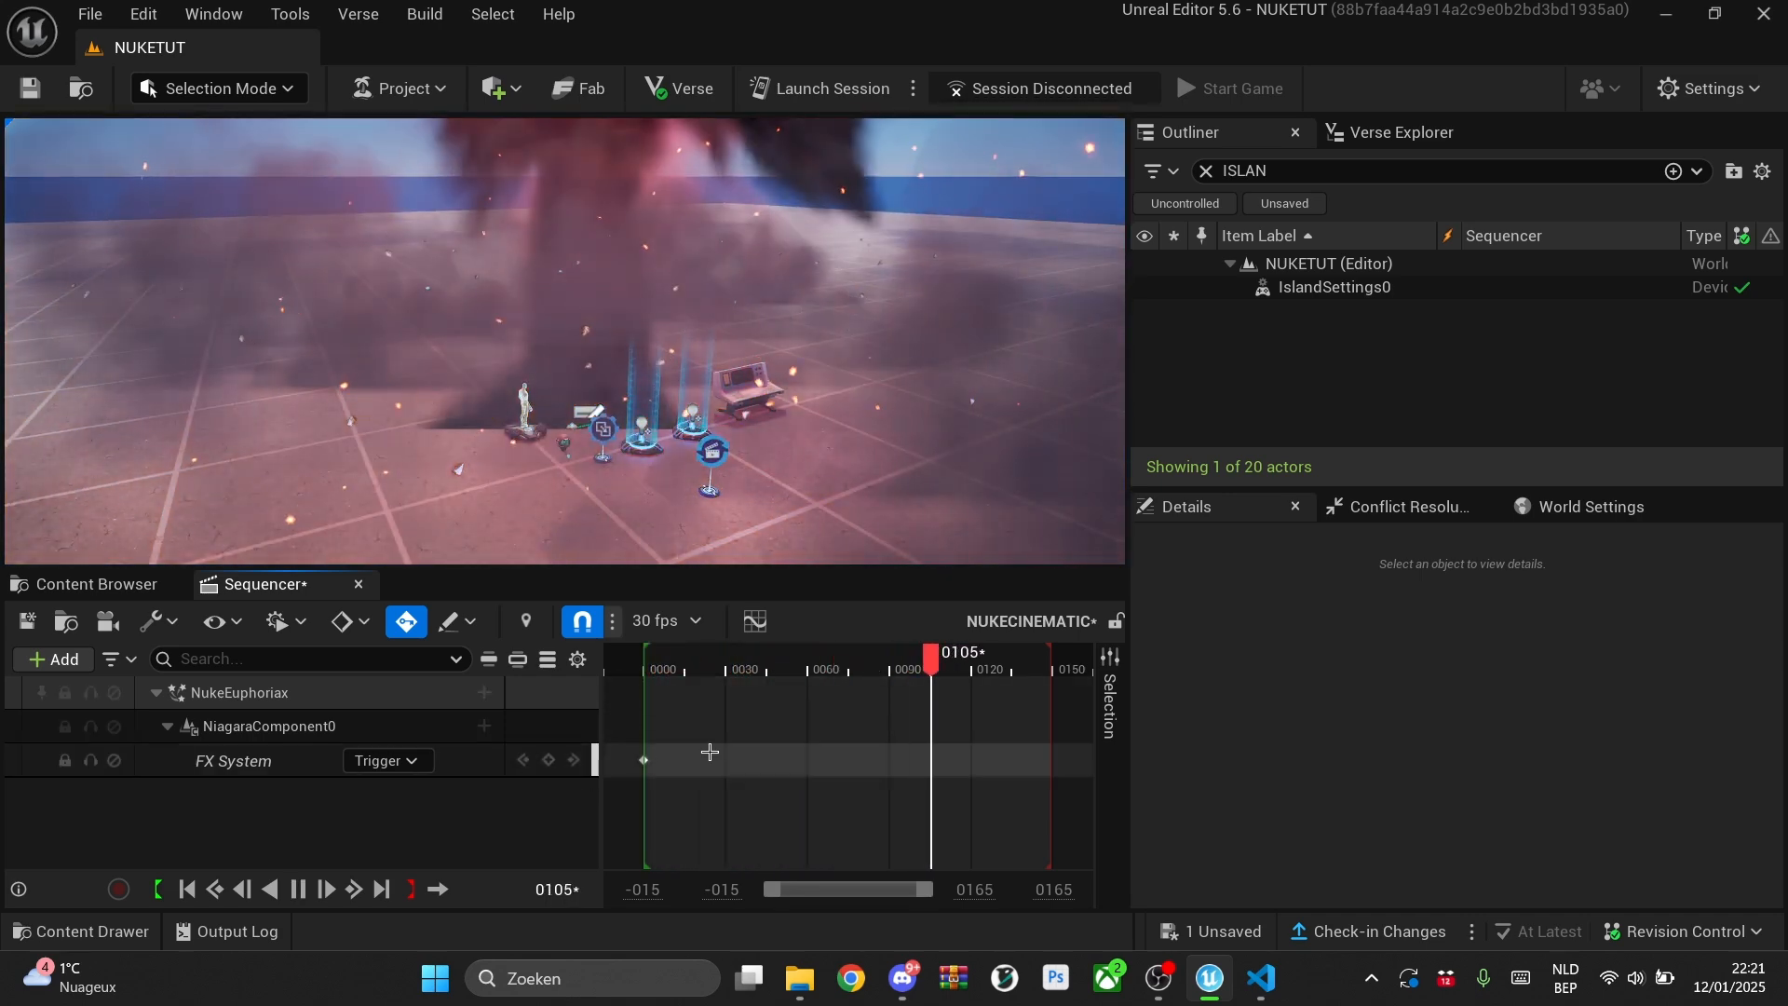
key("space")
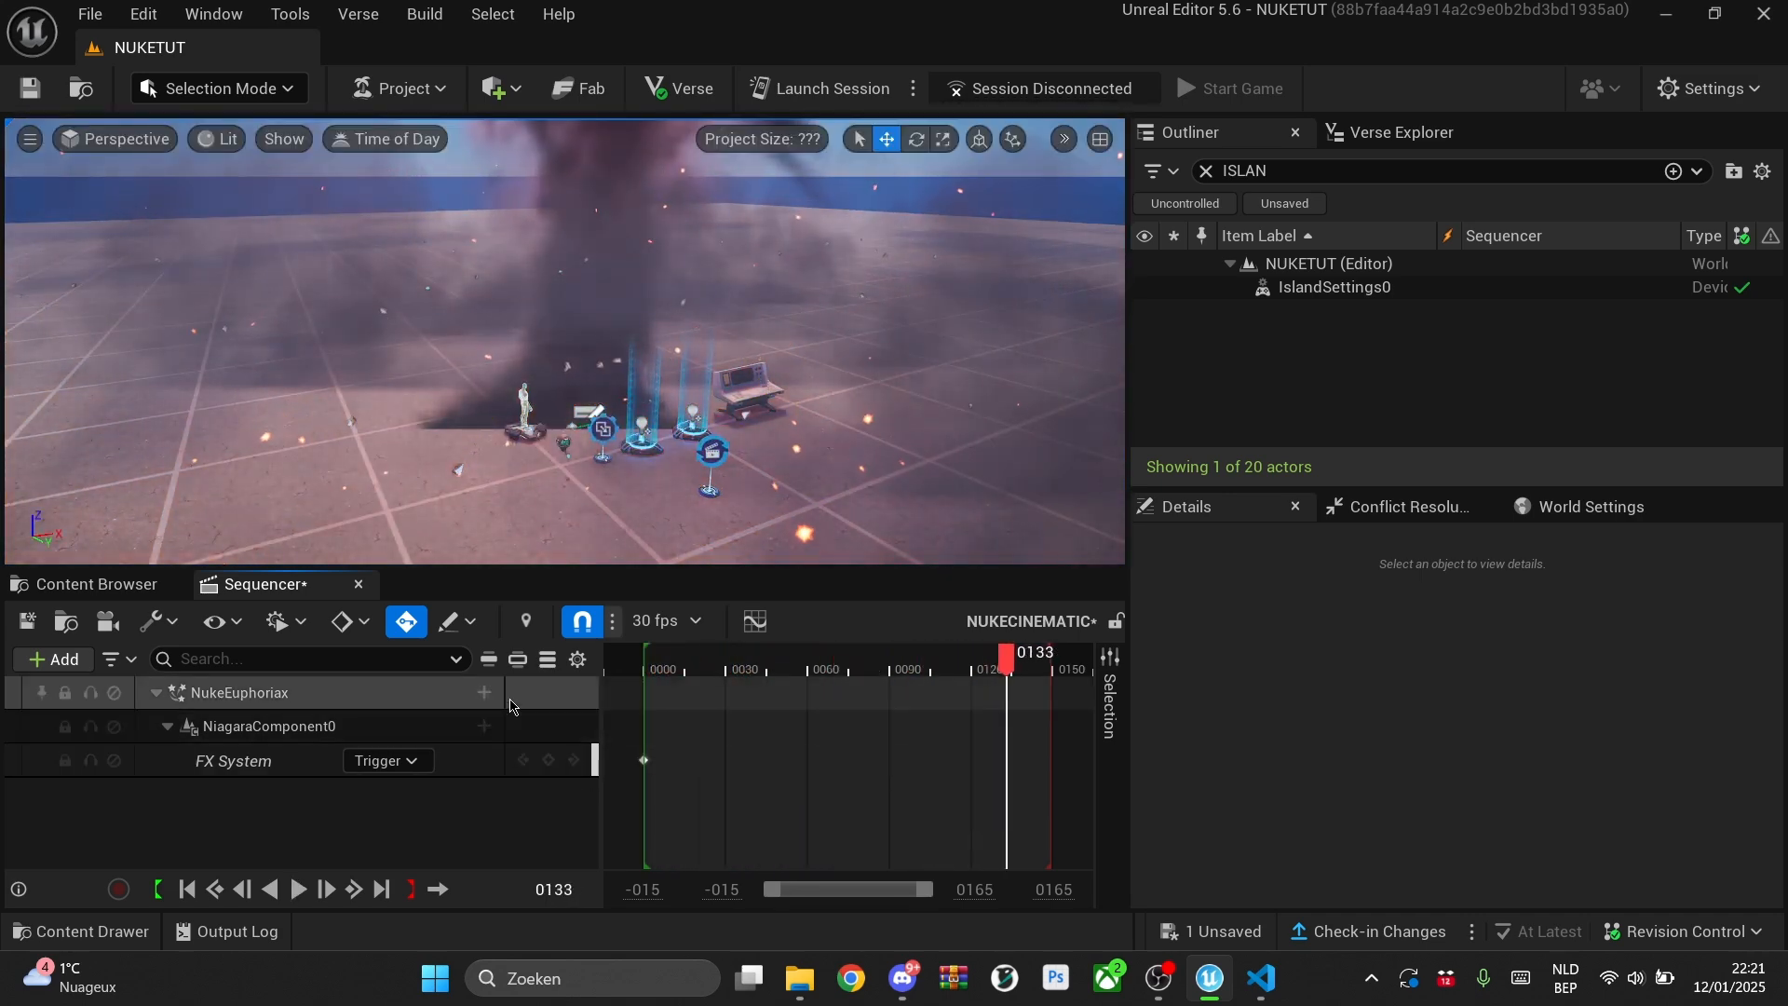
Step: Create a cine camera in the sequence that frames the devices from far away, preview the shot, and stop piloting the camera
left_click(101, 630)
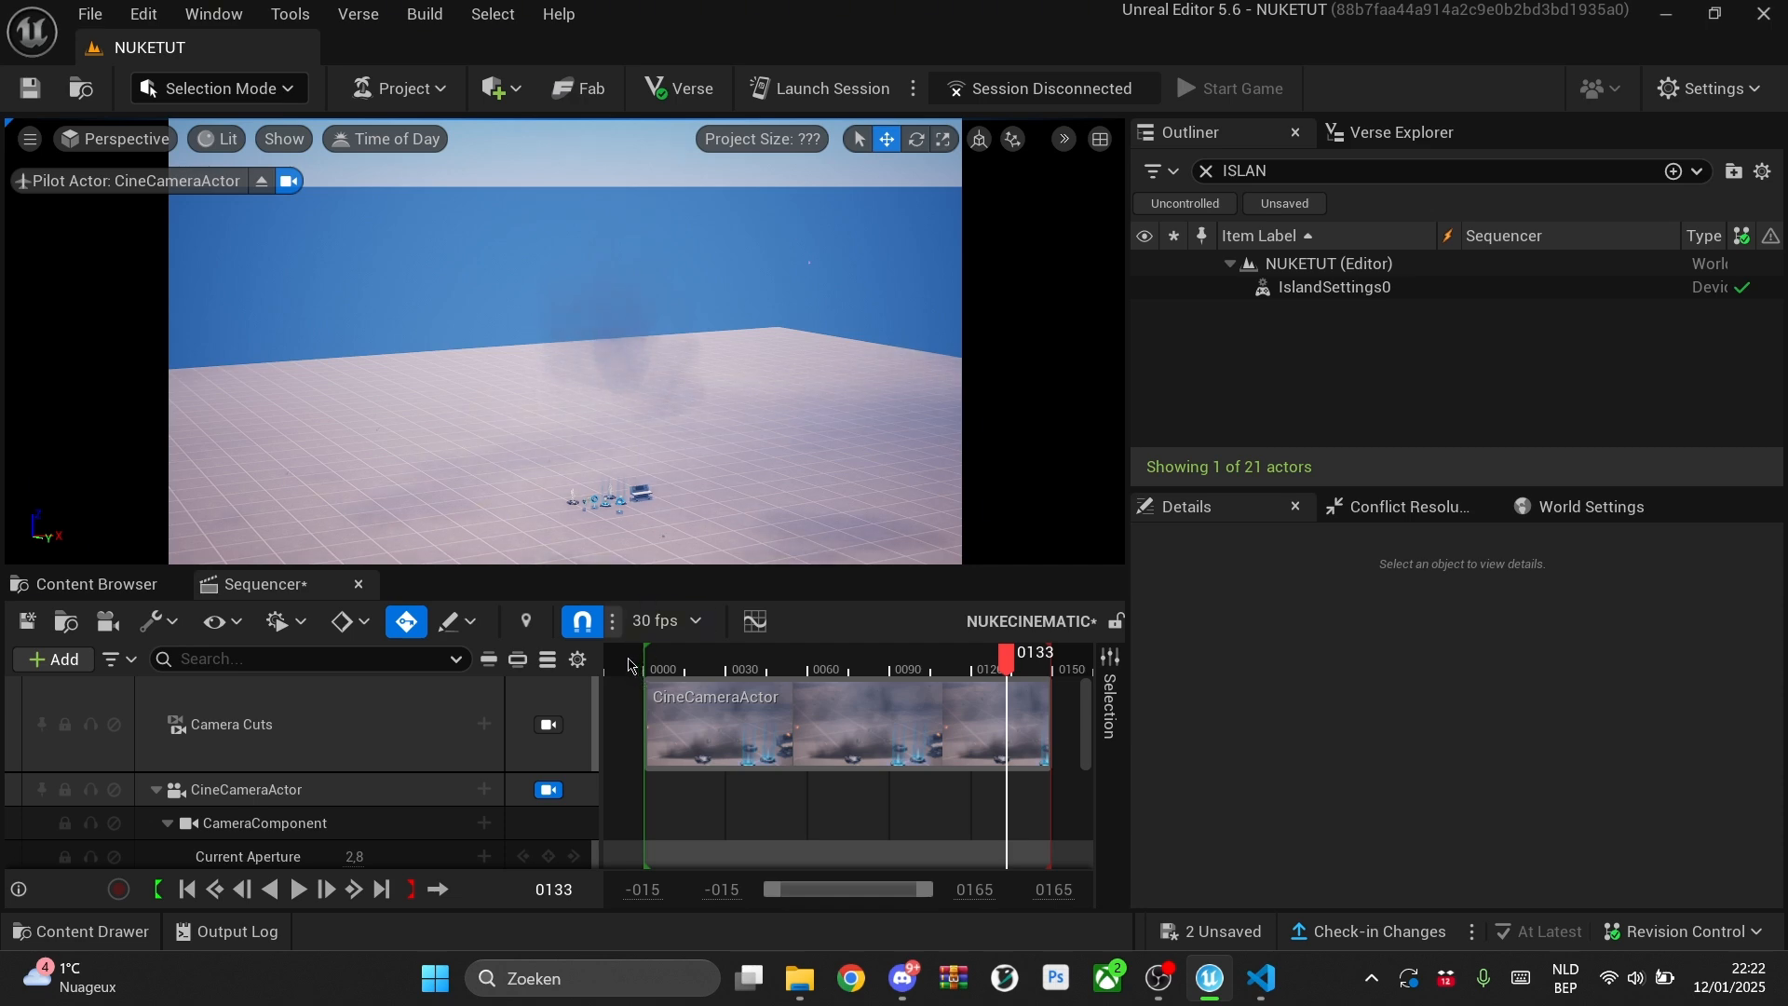
left_click(629, 664)
key("space")
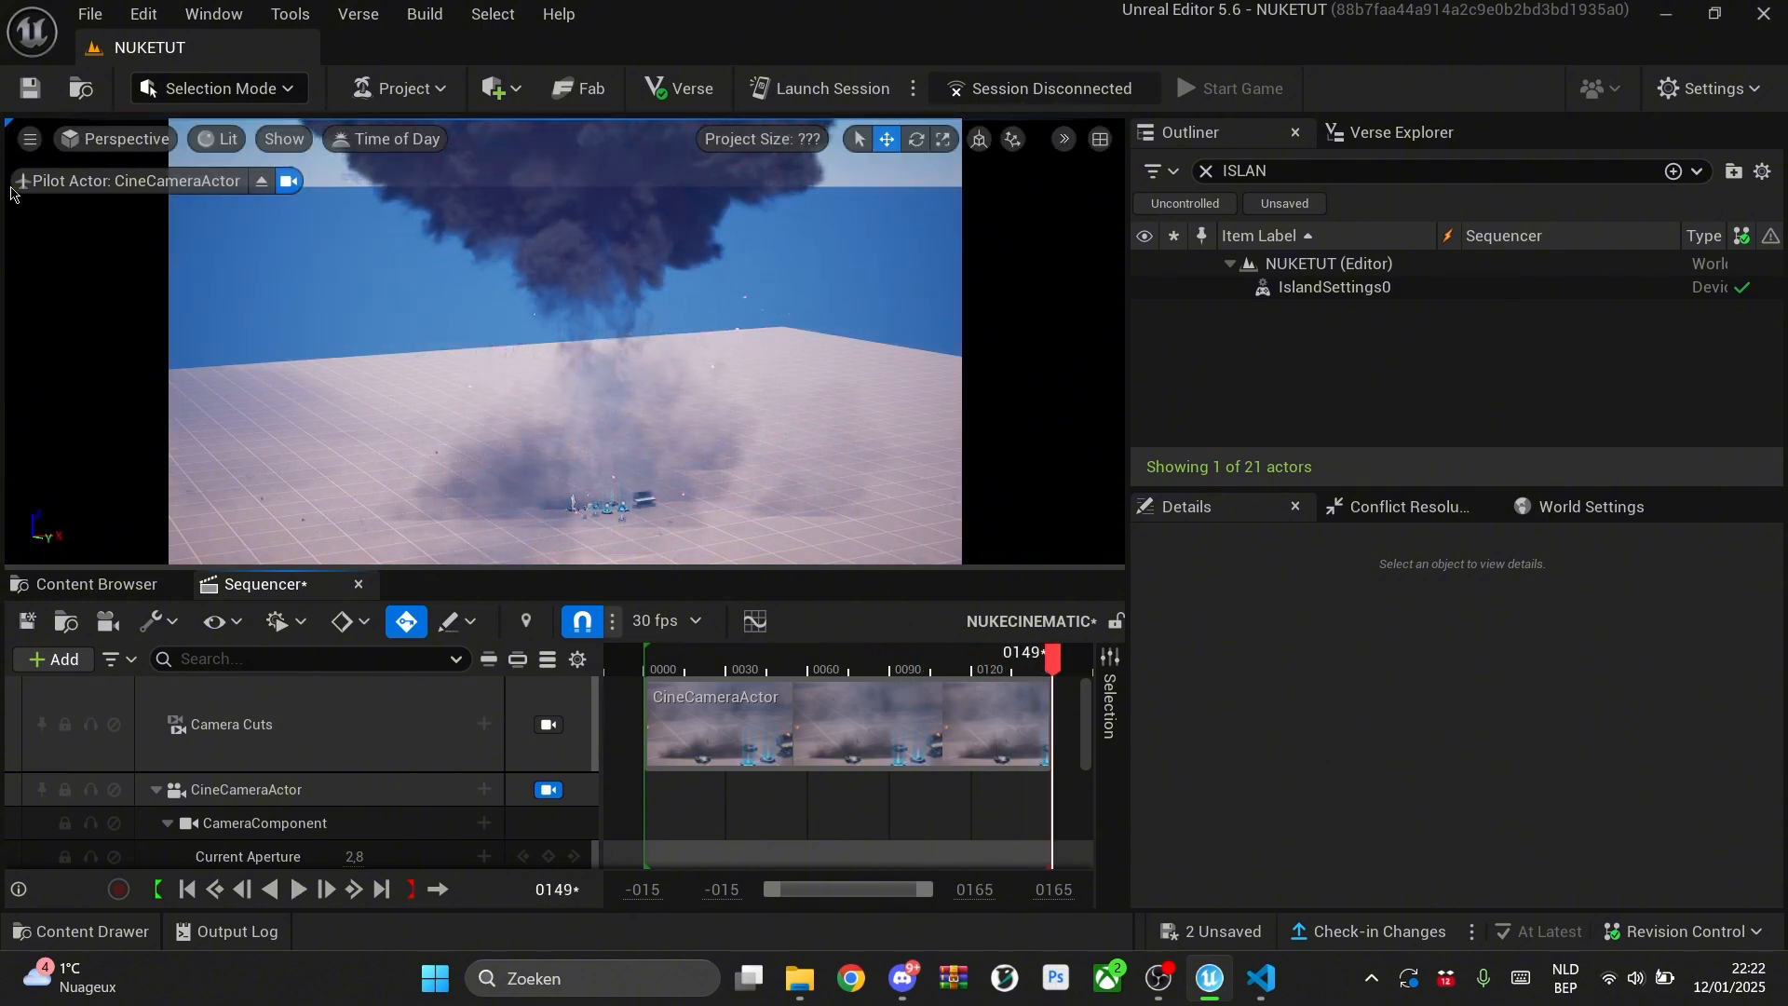
left_click(262, 180)
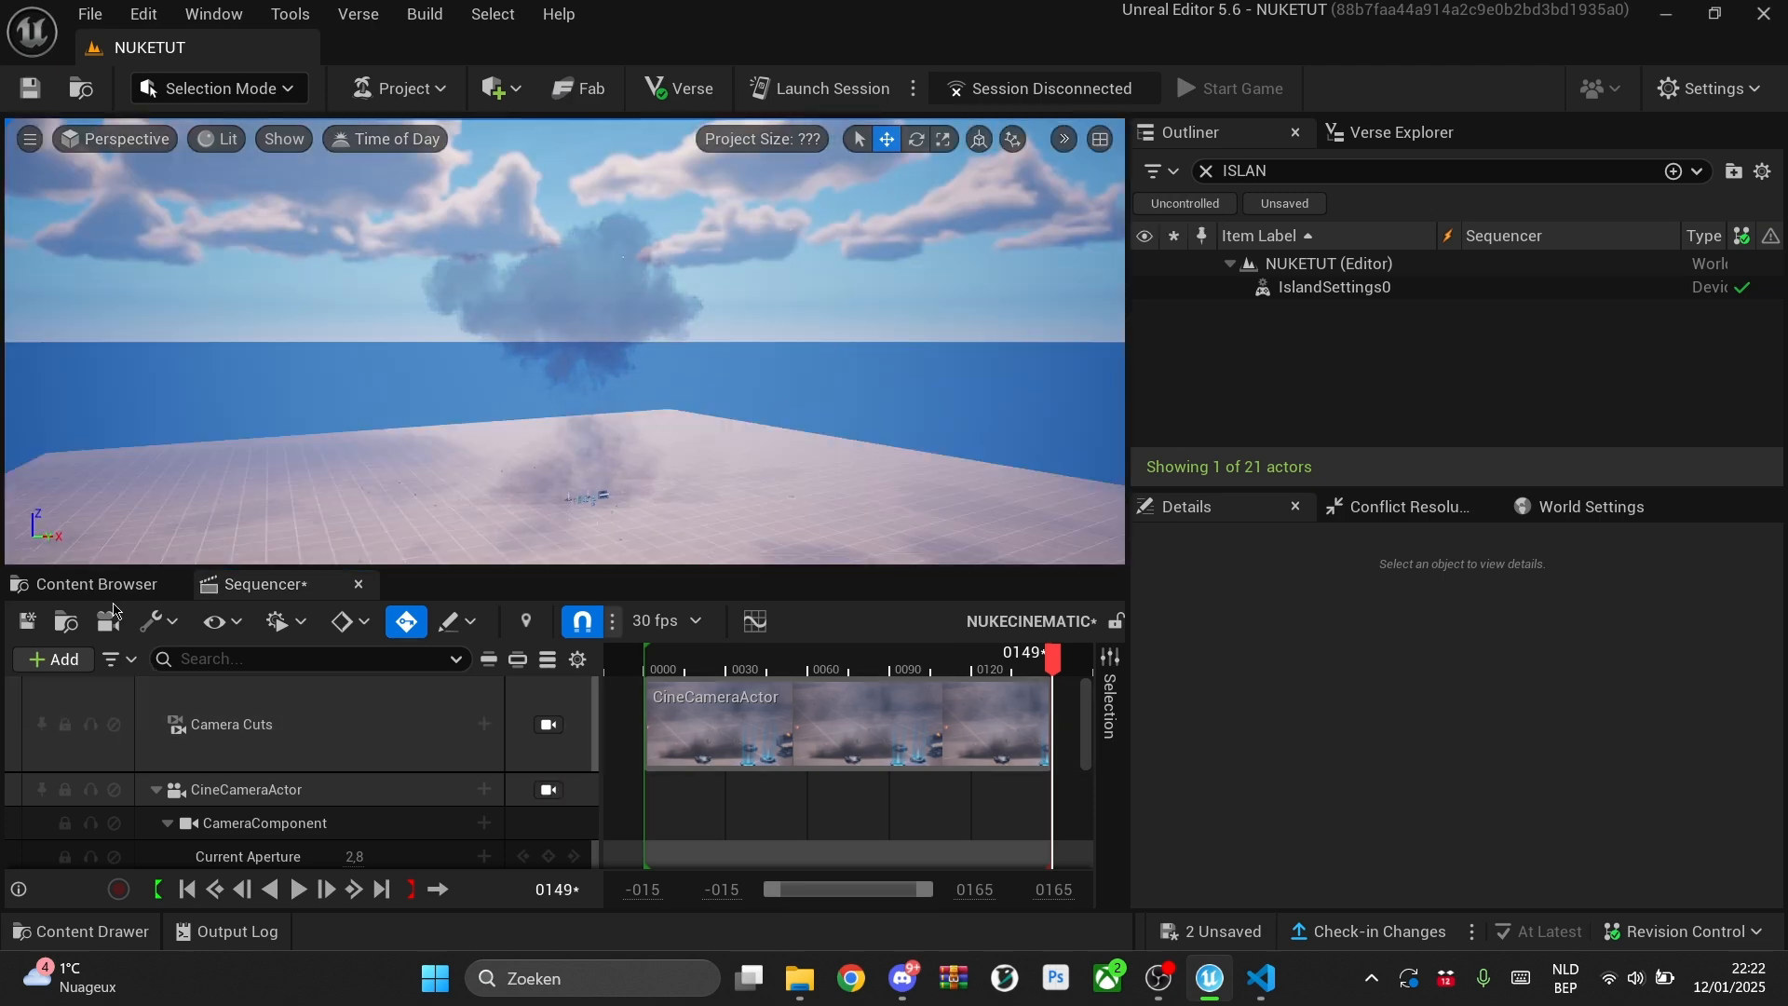
Step: Create a Blueprint Class based on CameraShakeBase in the NUKETUT Content folder, name it NUKESHAKE, and open it
left_click(104, 584)
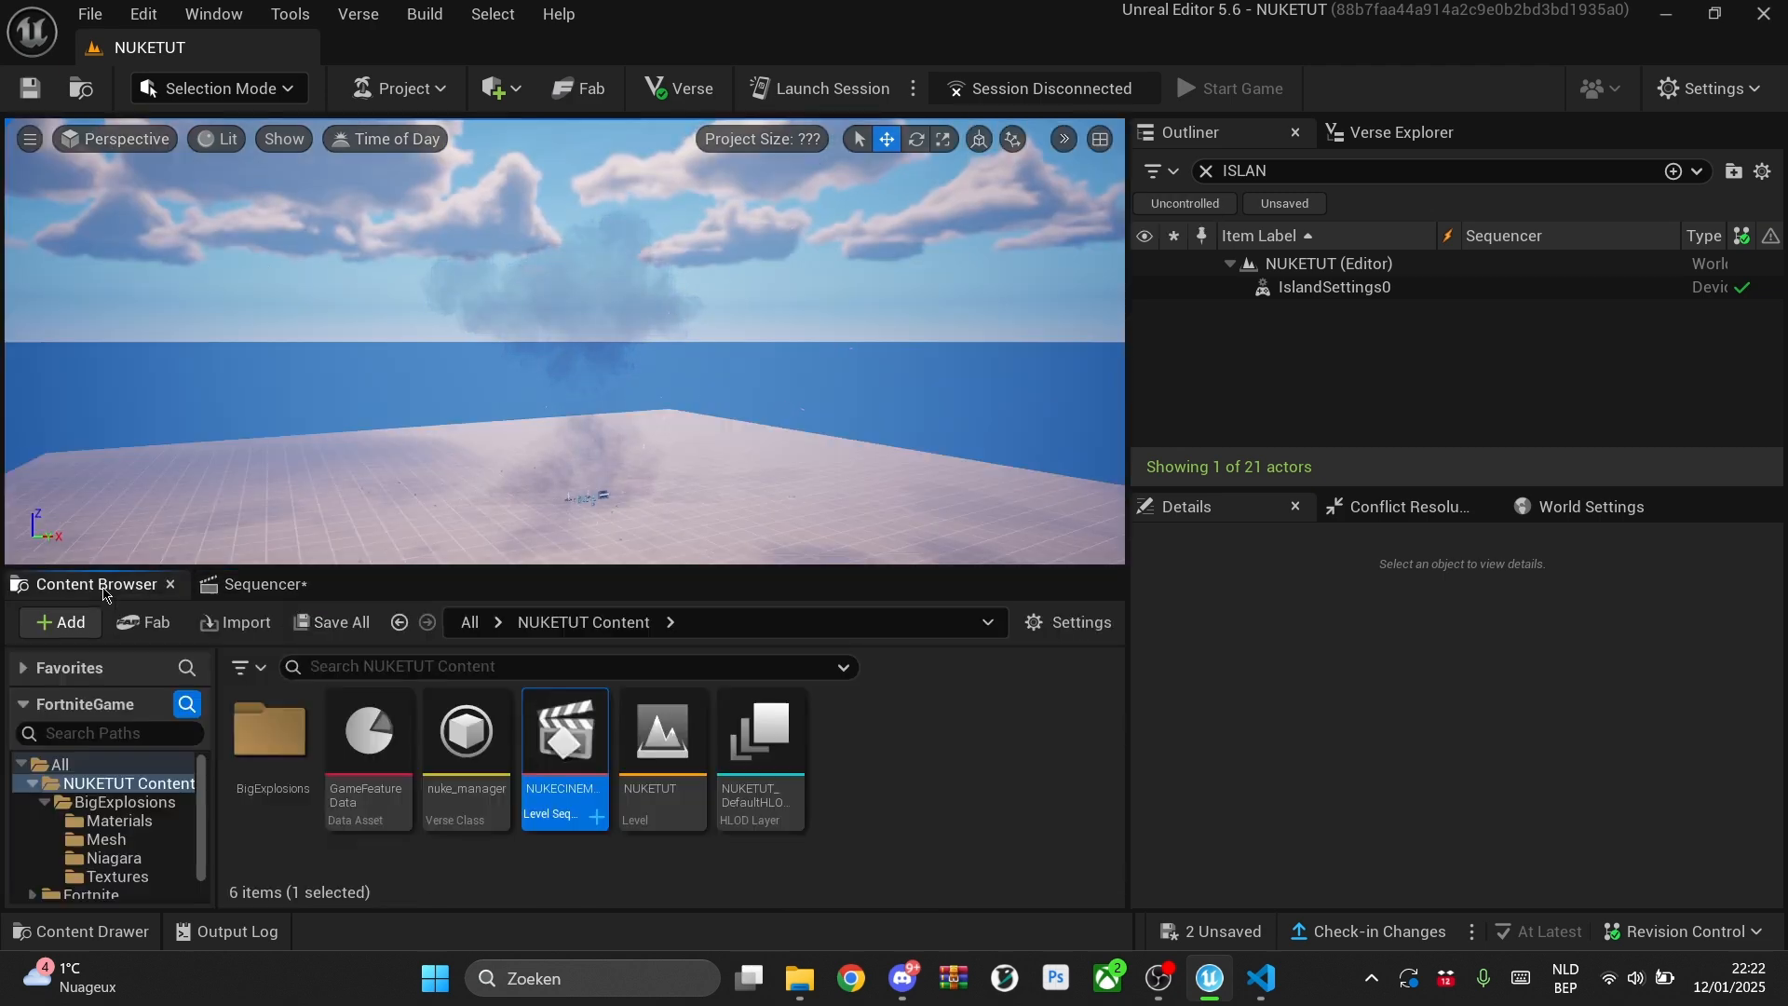
right_click(918, 767)
mouse_move(1052, 540)
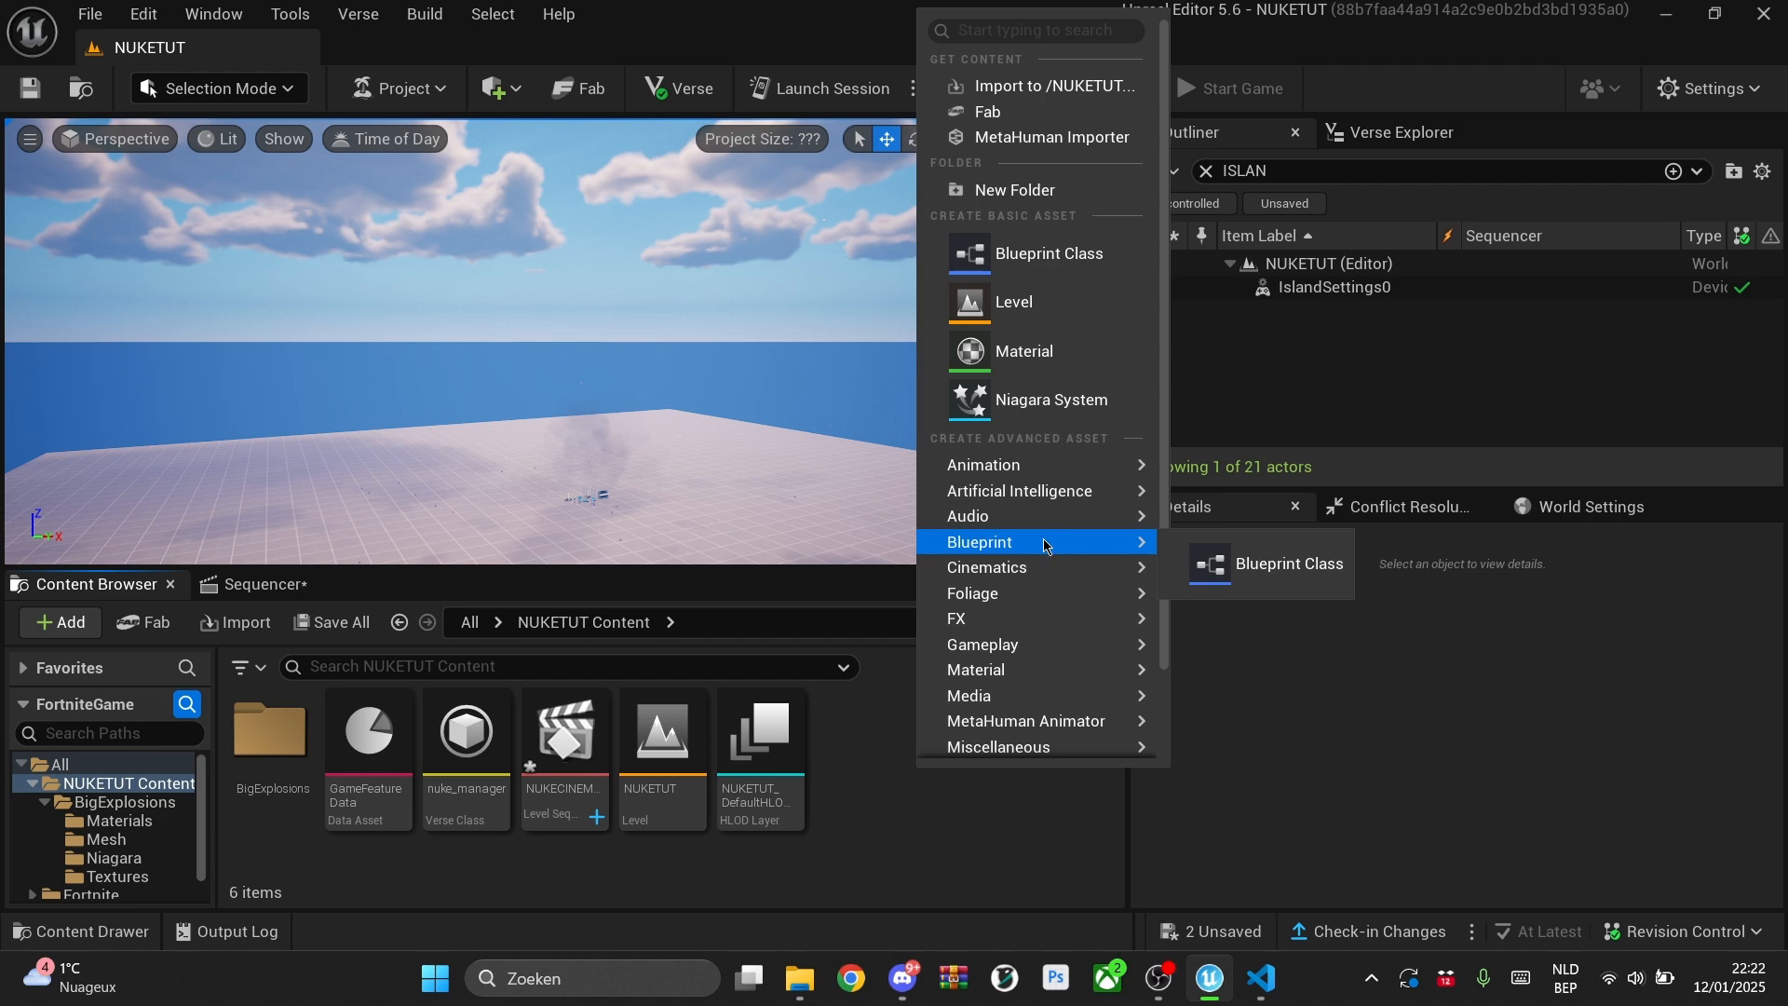
left_click(1254, 578)
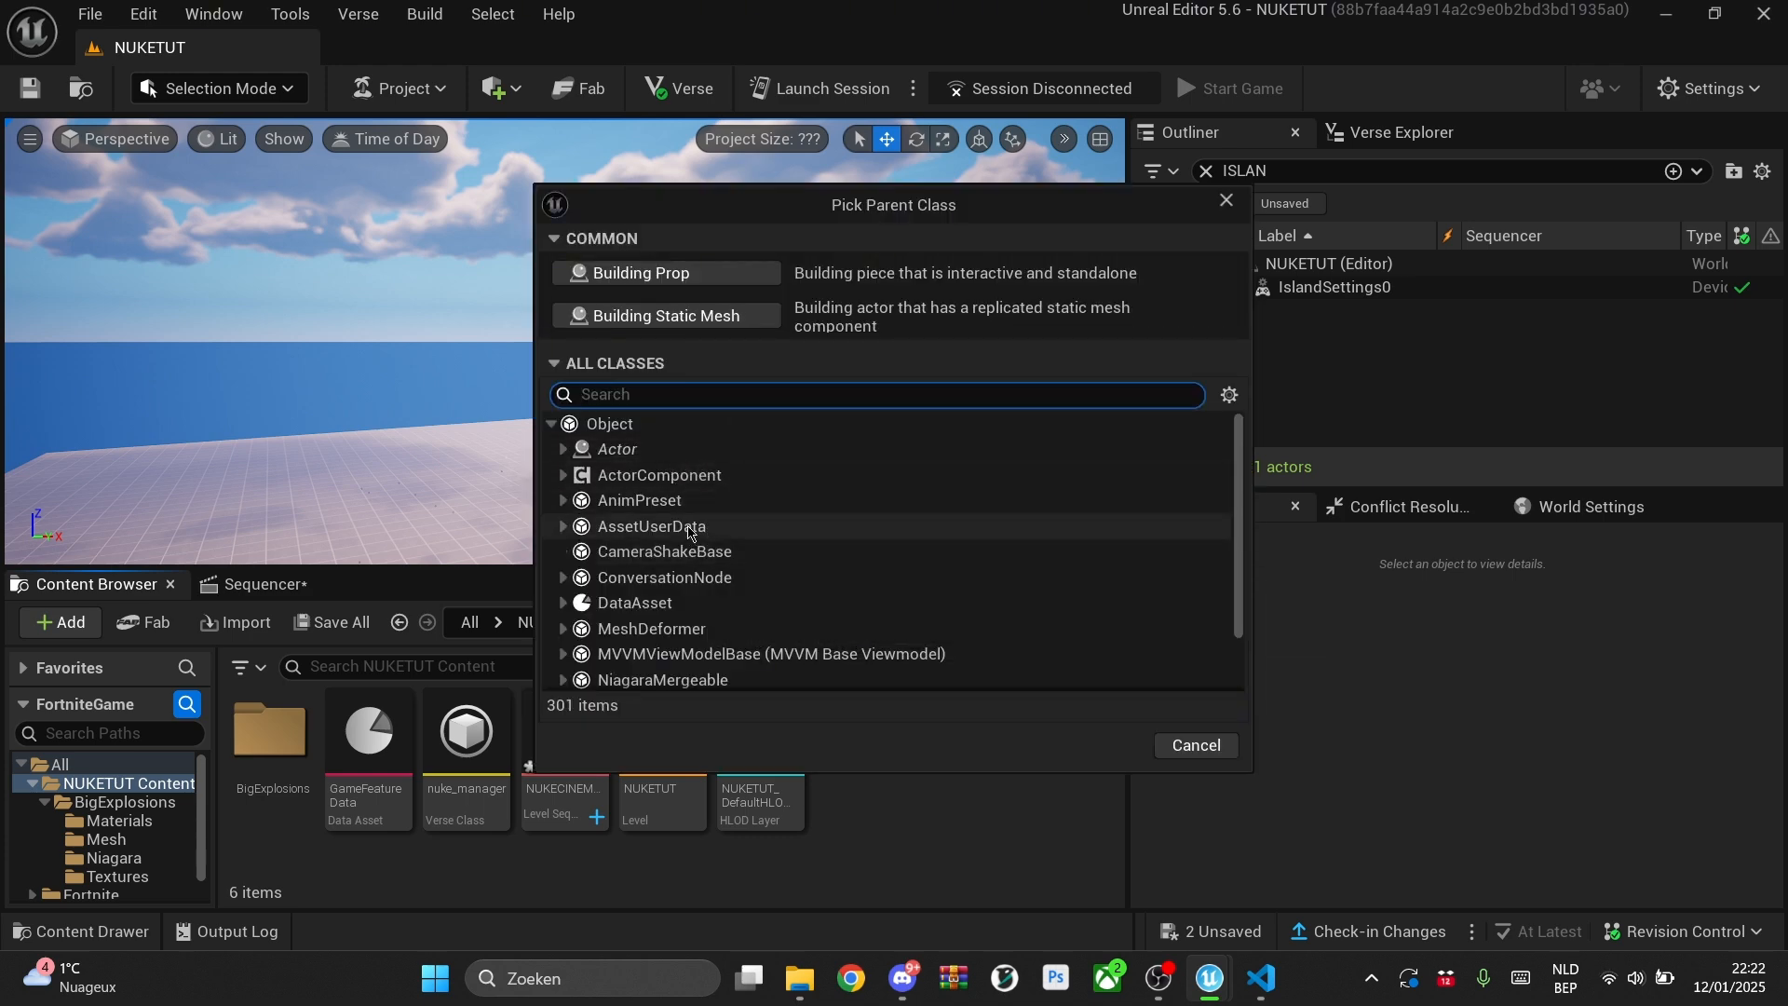
left_click(694, 555)
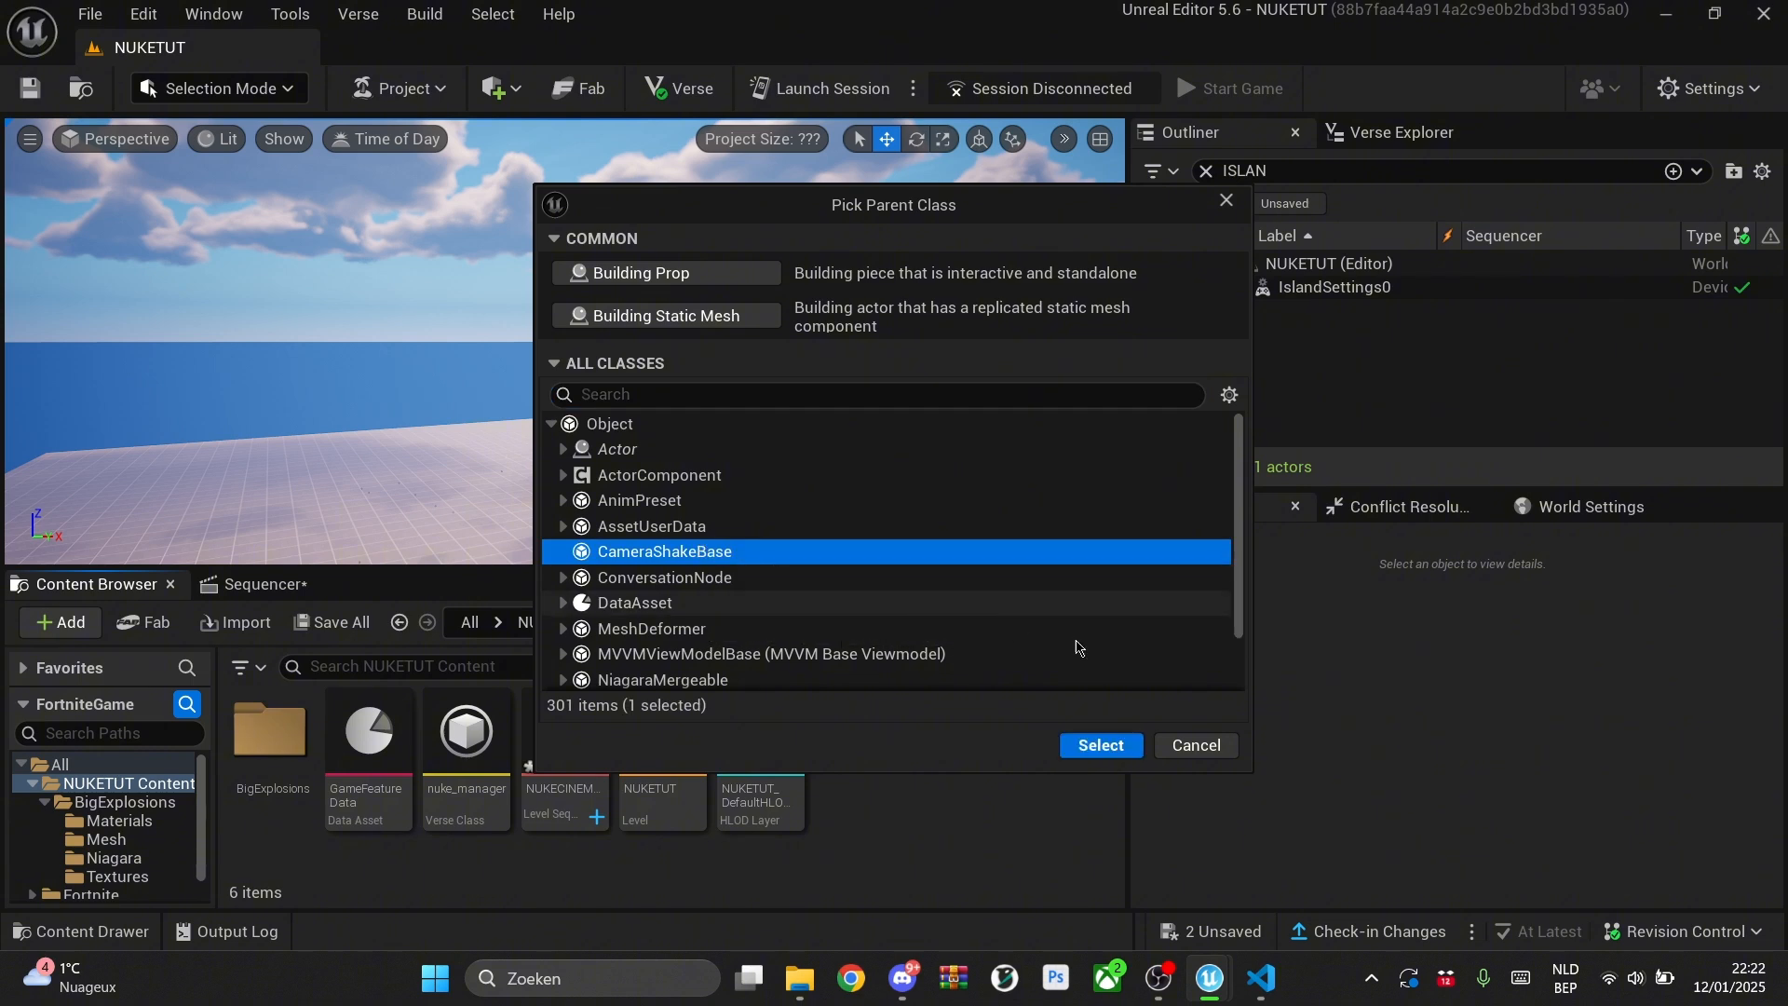
left_click(1101, 745)
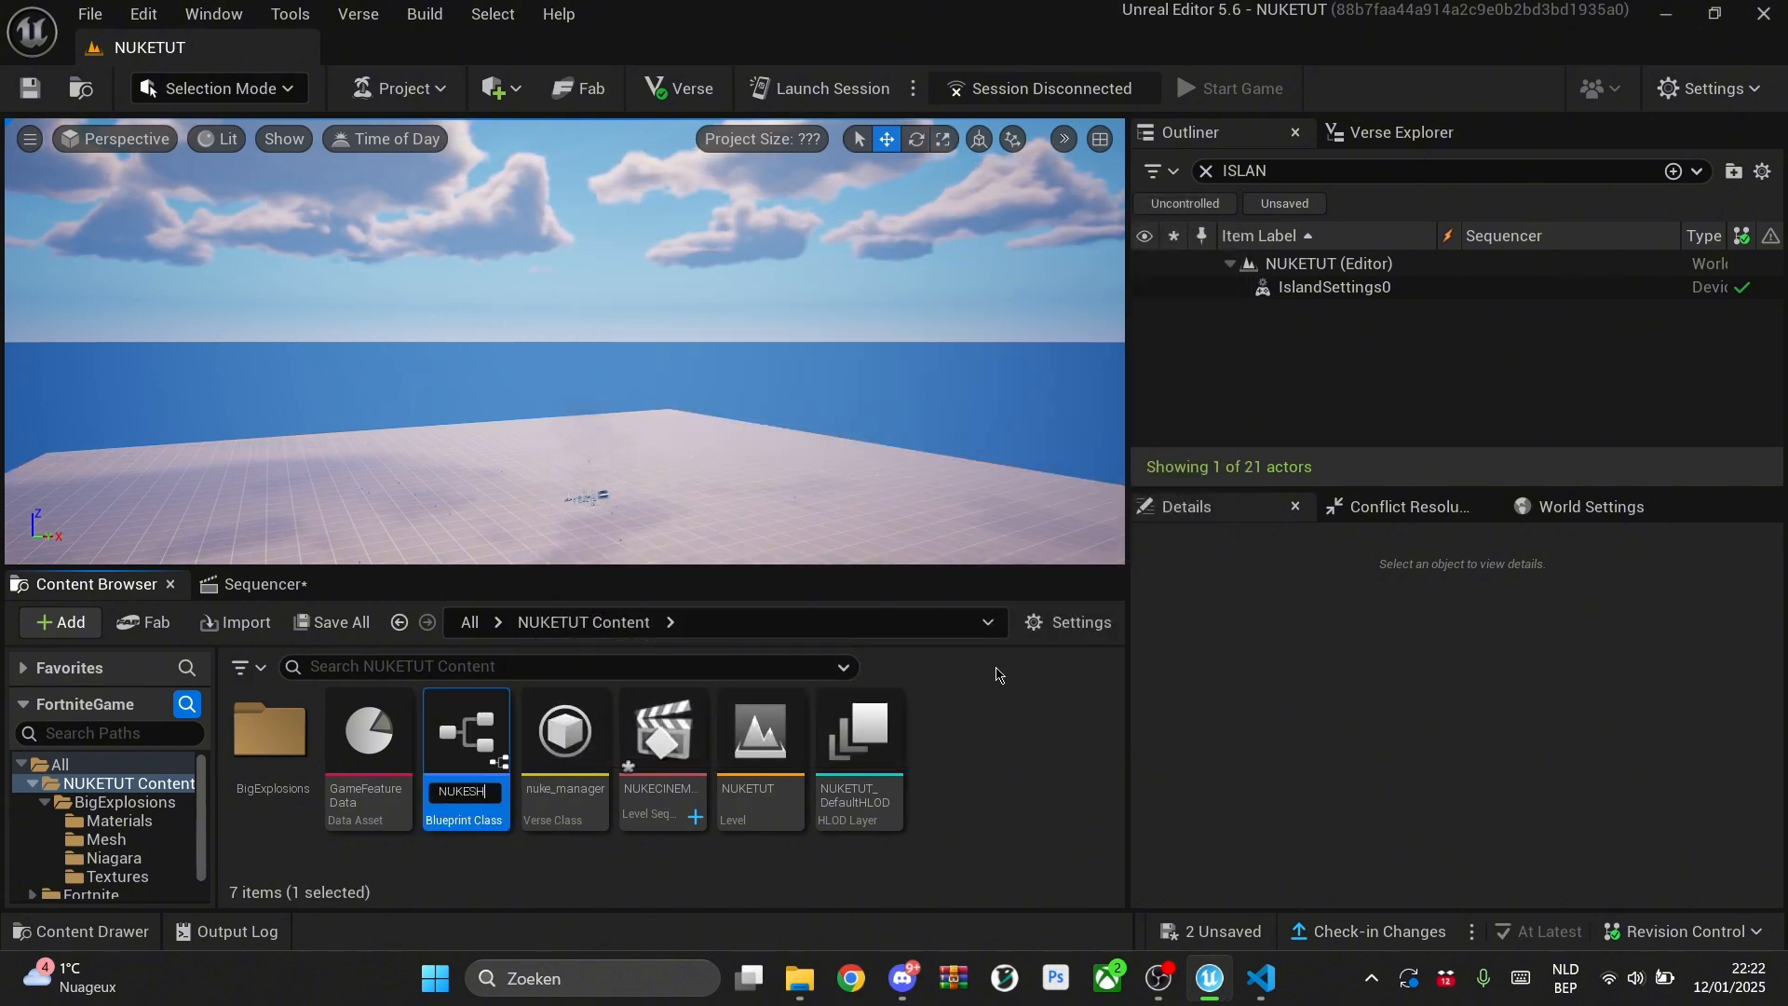
type("NUKESHAKE")
key("Return")
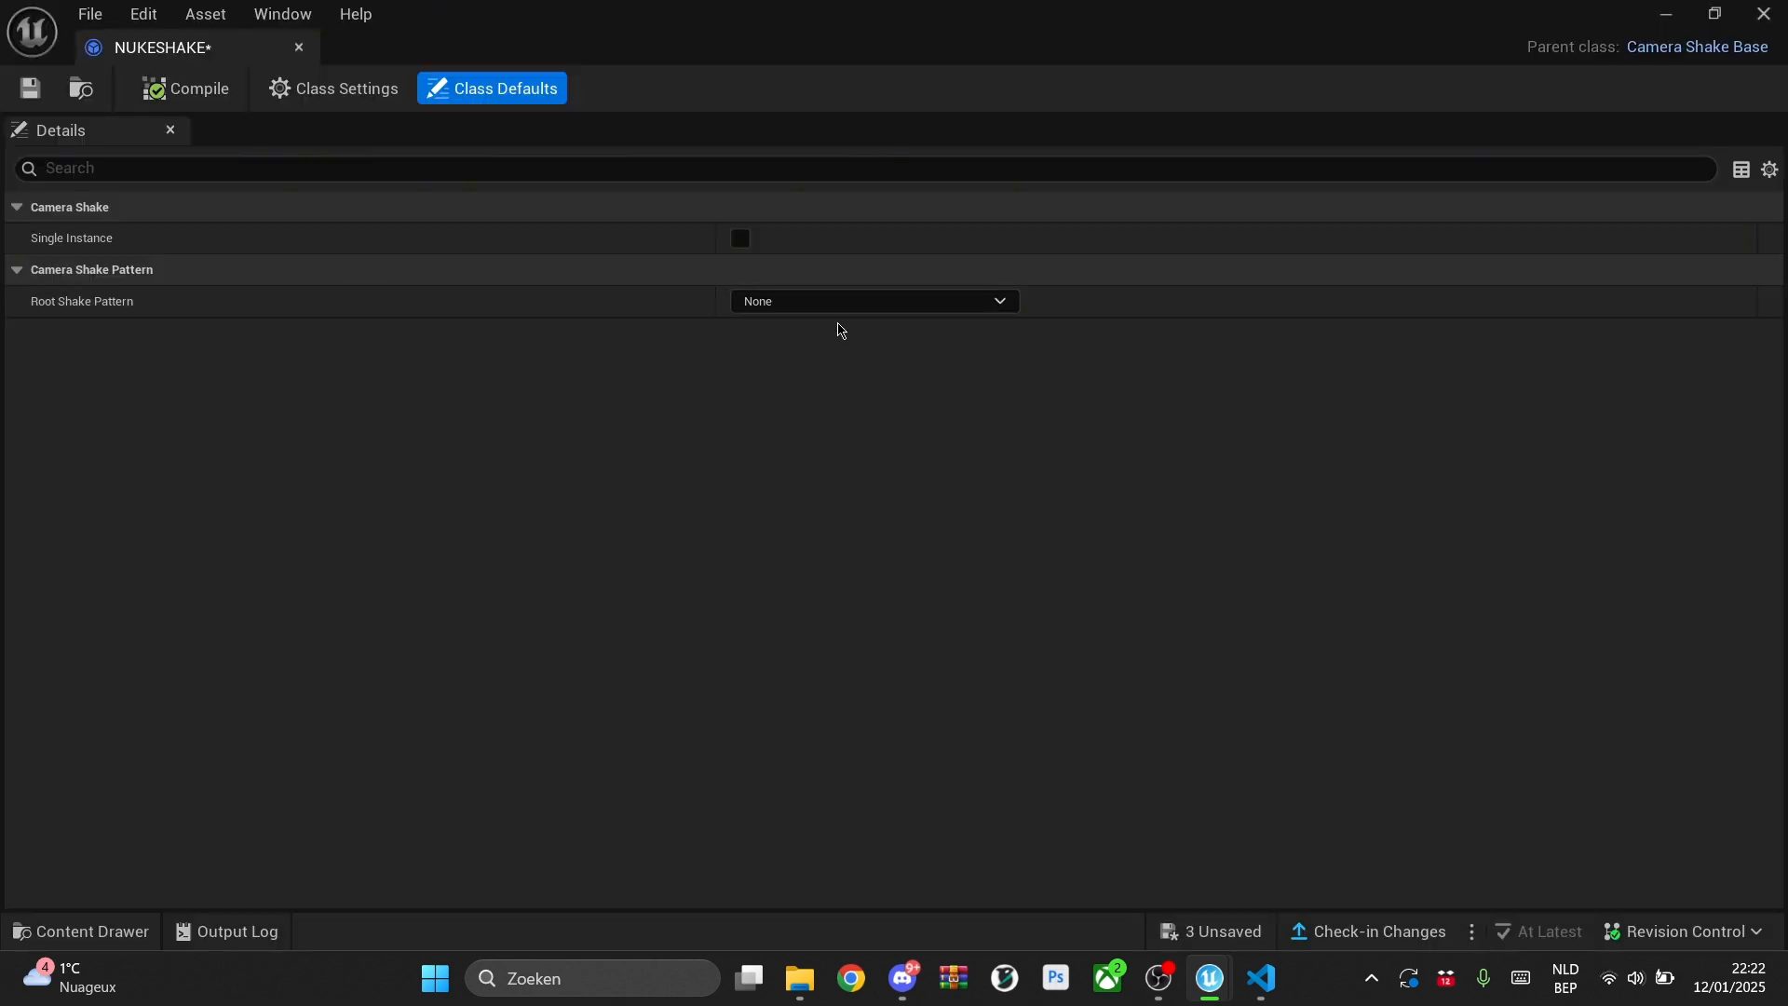
Step: Set NUKESHAKE's Root Shake Pattern to Perlin Noise Camera Shake Pattern and expand its Location settings
left_click(841, 301)
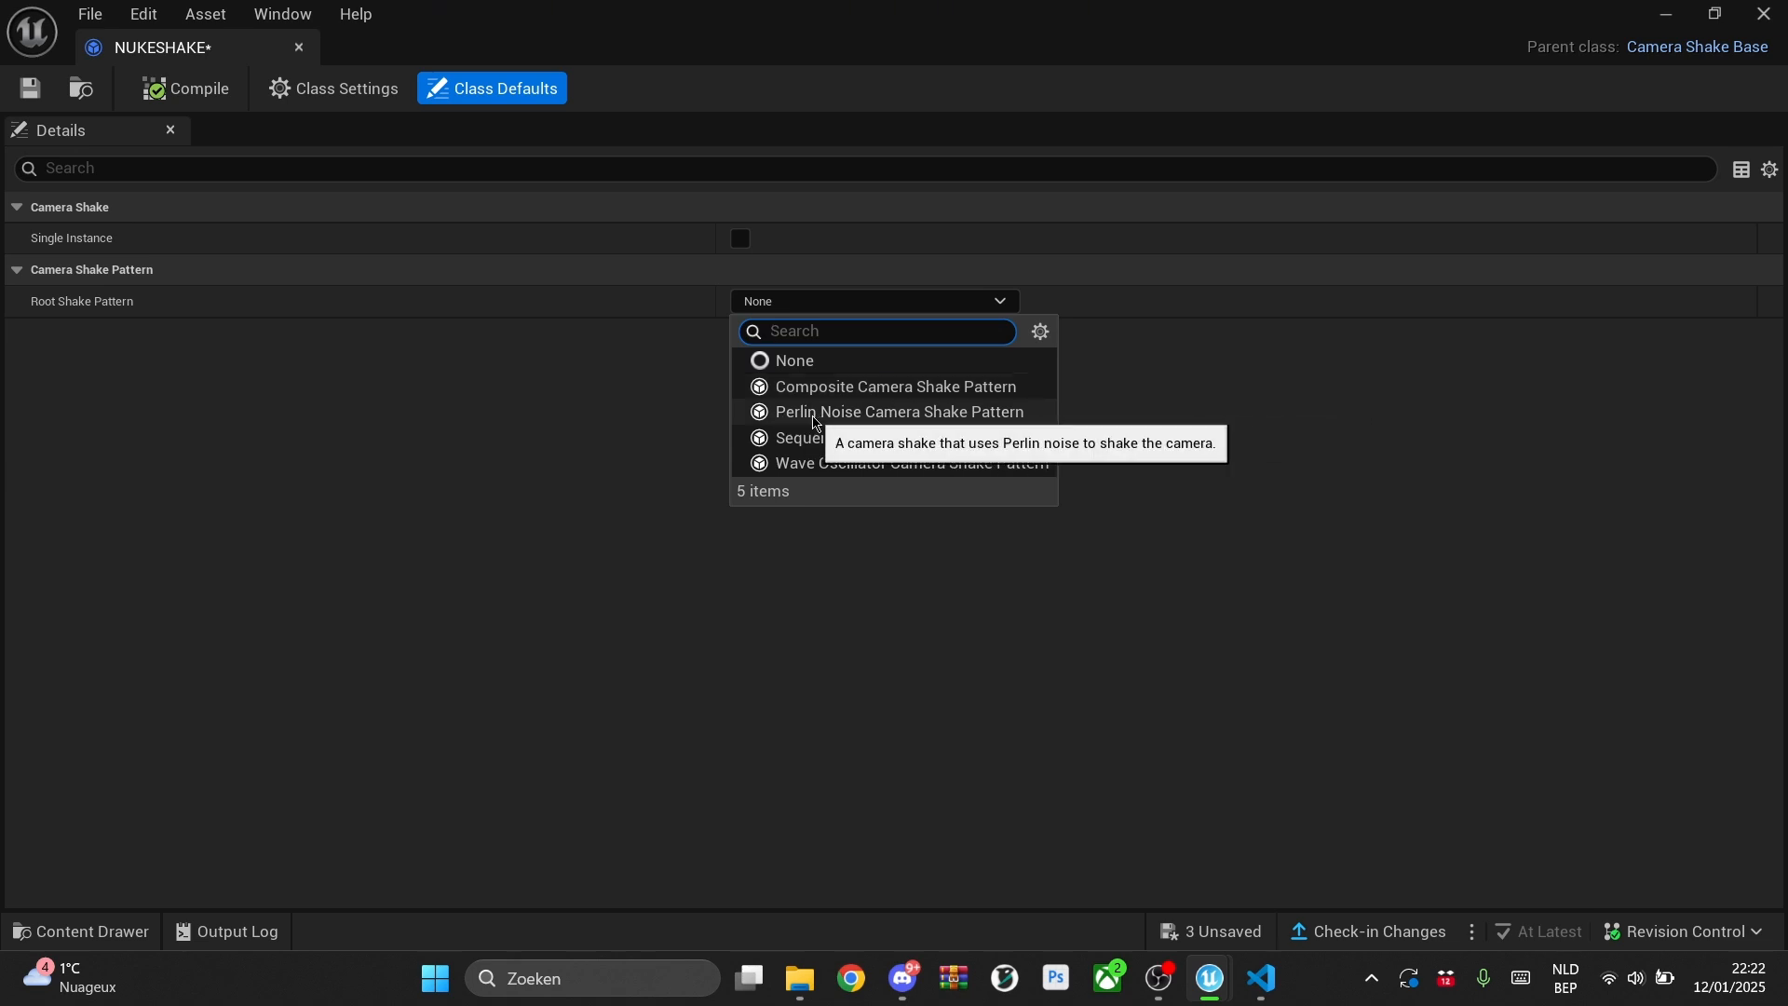
left_click(816, 421)
left_click(37, 335)
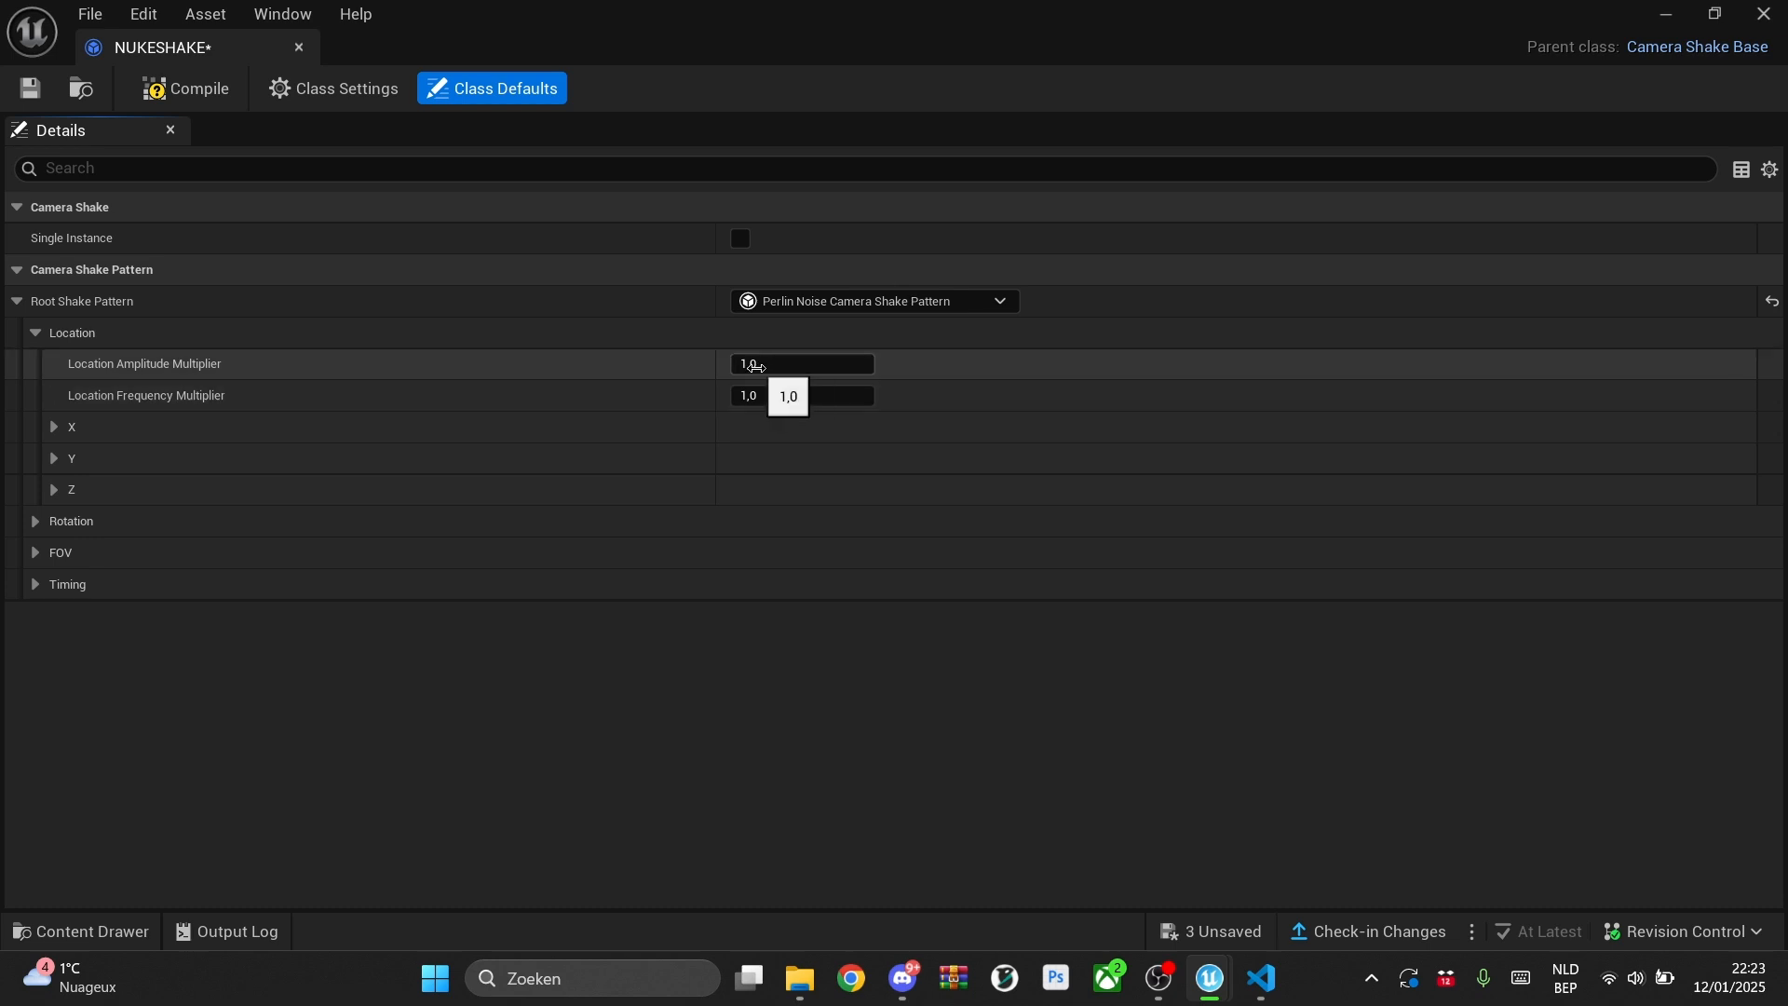
Step: Set NUKESHAKE's amplitude and frequency to about 1.95 and 2.25 for location, 1.06 and 3.32 for rotation, and 1.09 and 2.19 for FOV, and save
left_click_drag(802, 364, 737, 396)
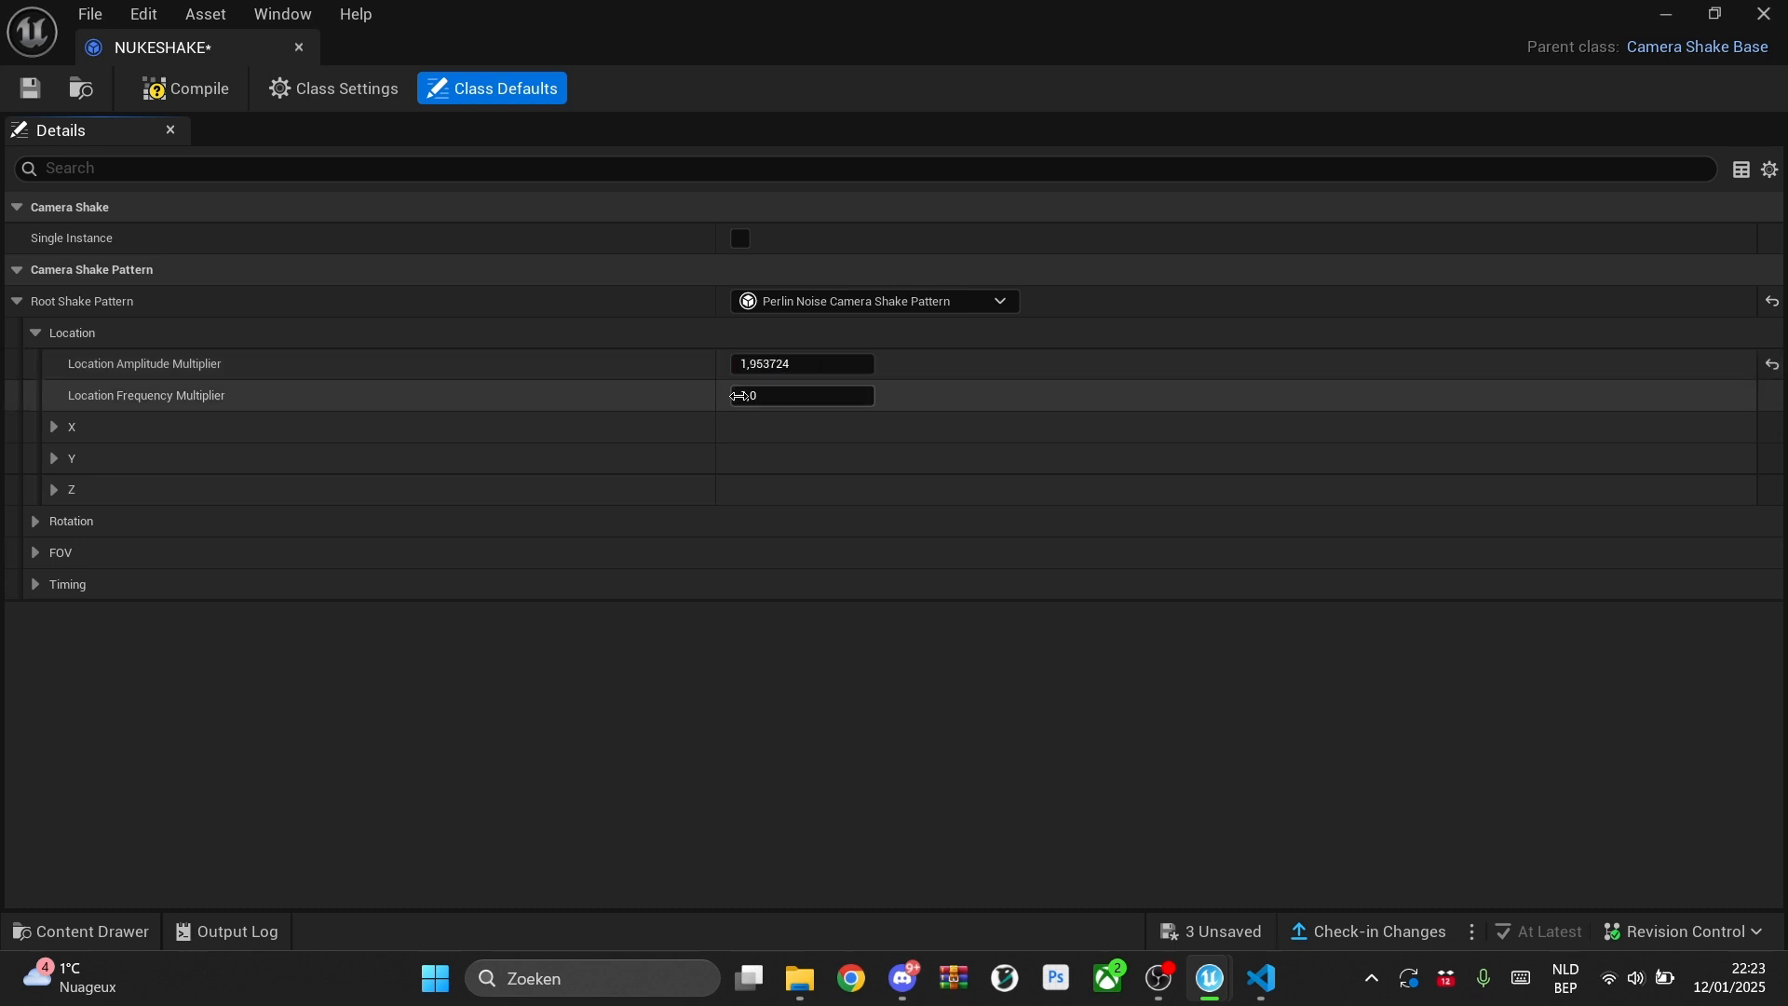
left_click(36, 521)
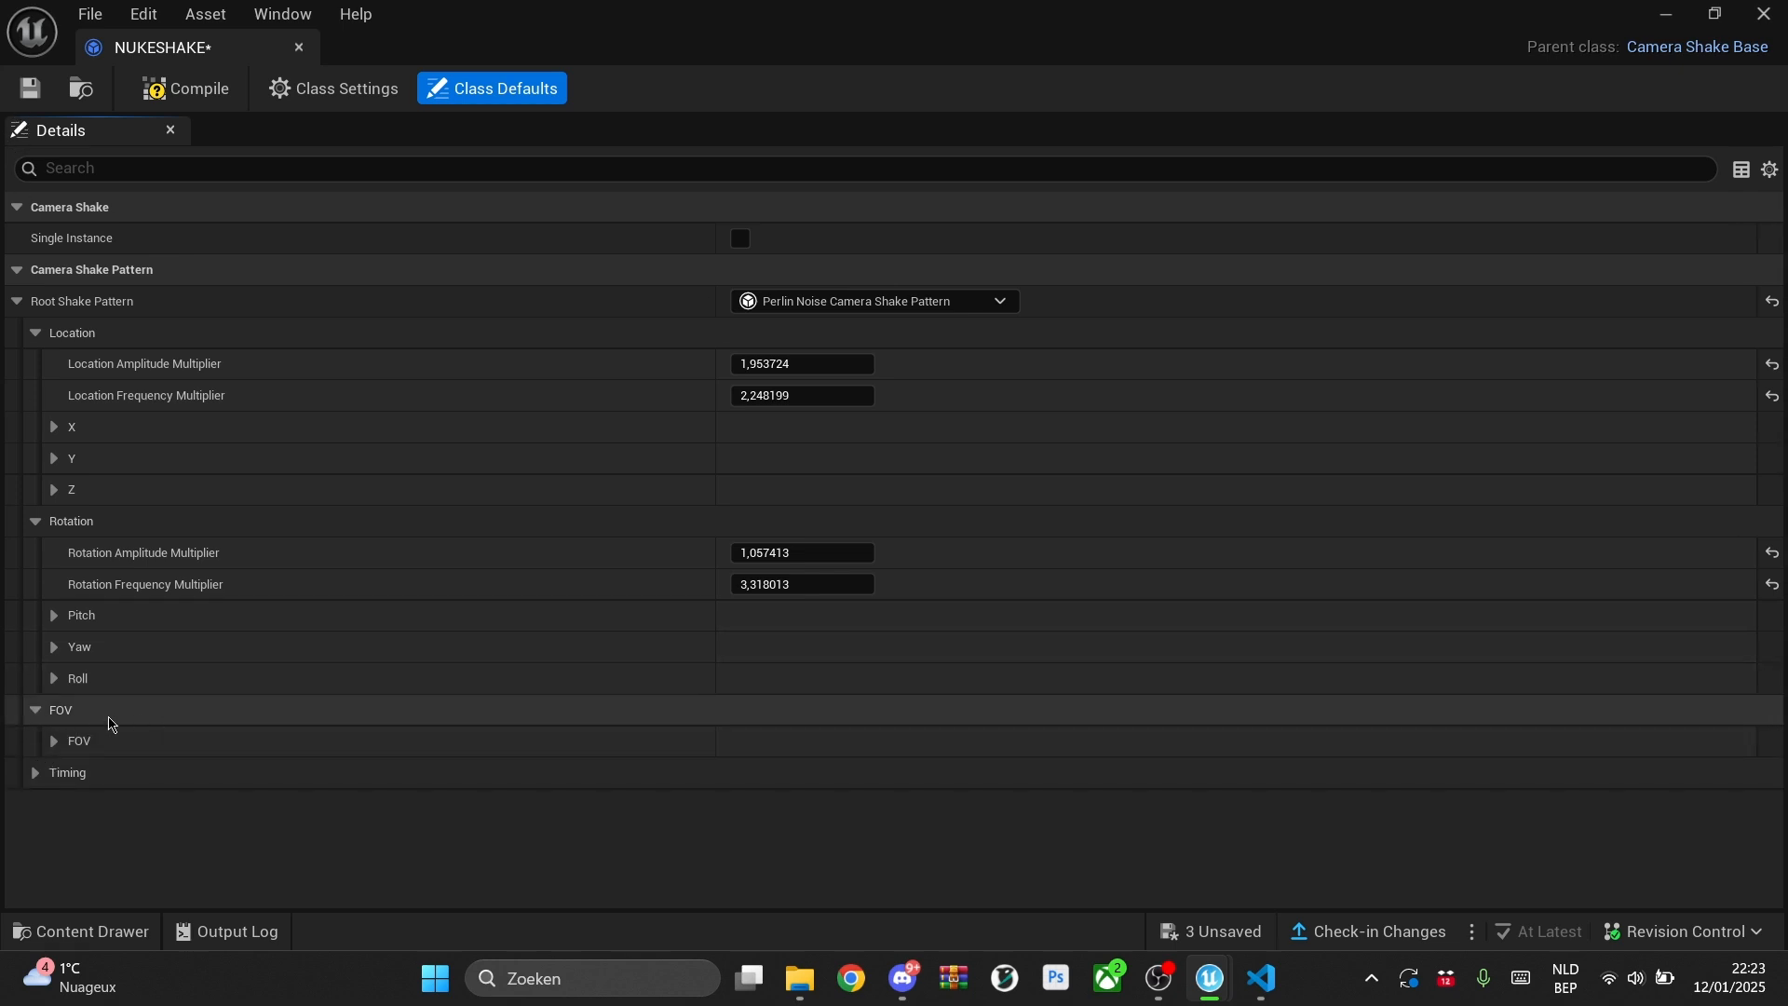
left_click(54, 741)
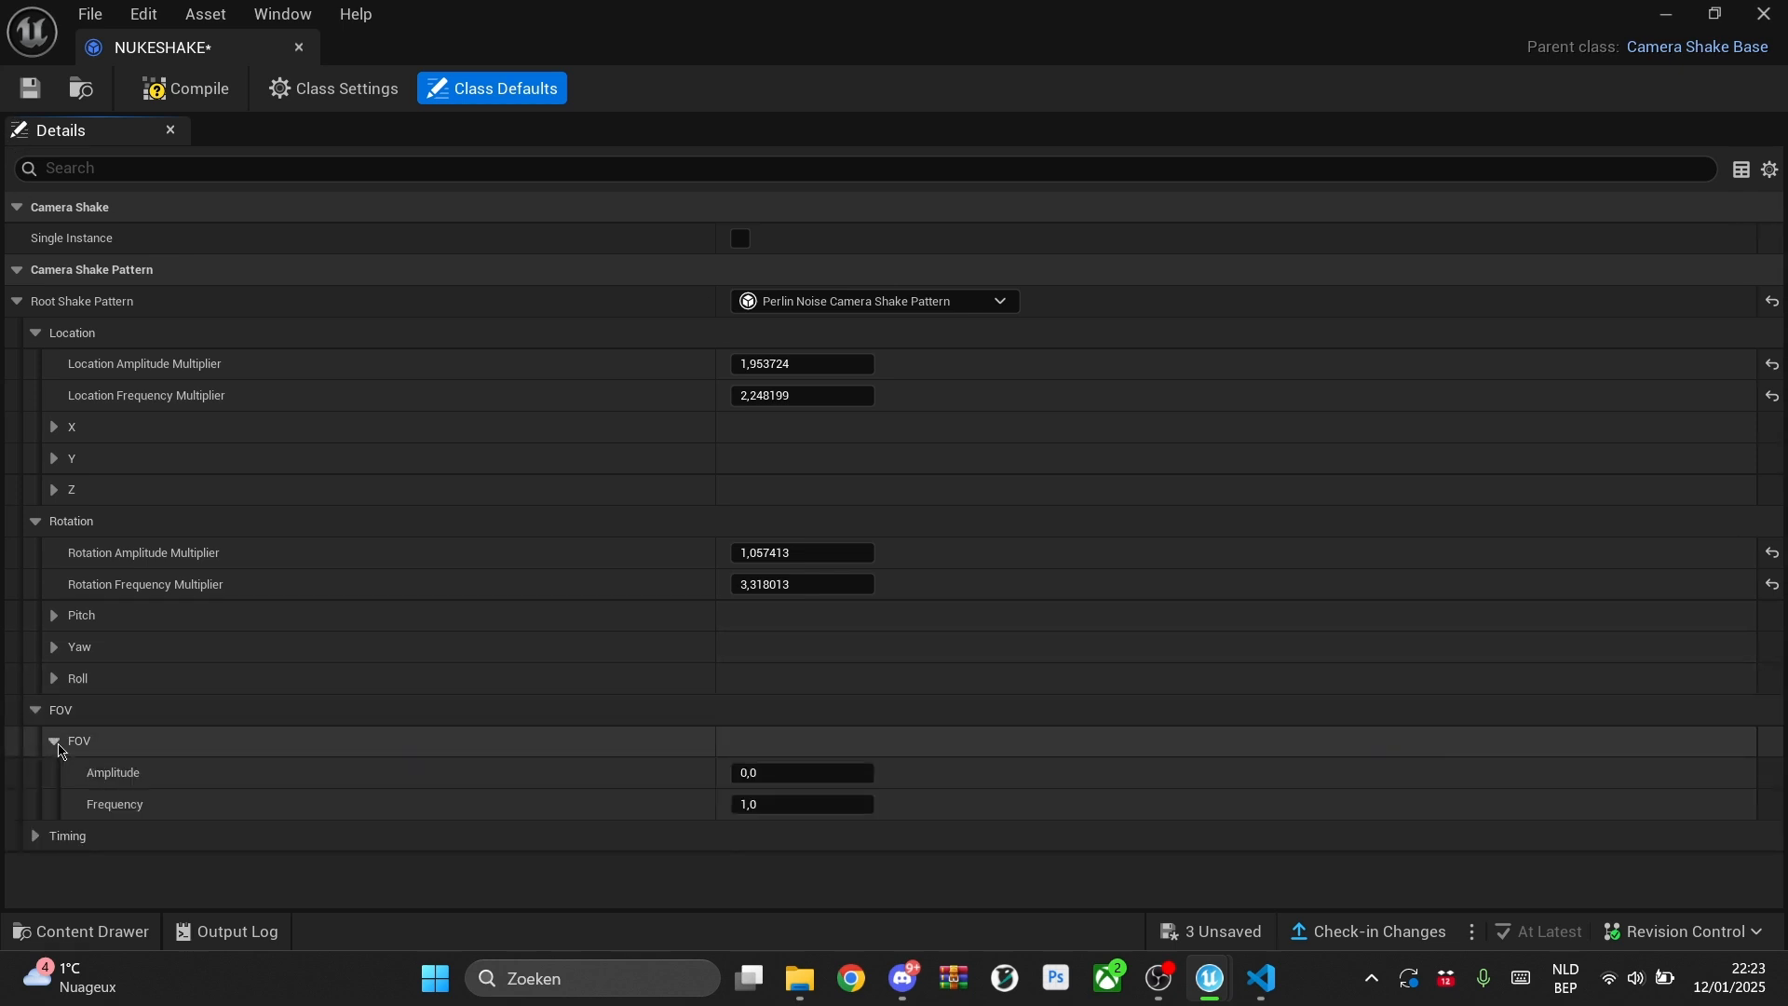
left_click_drag(756, 776, 782, 806)
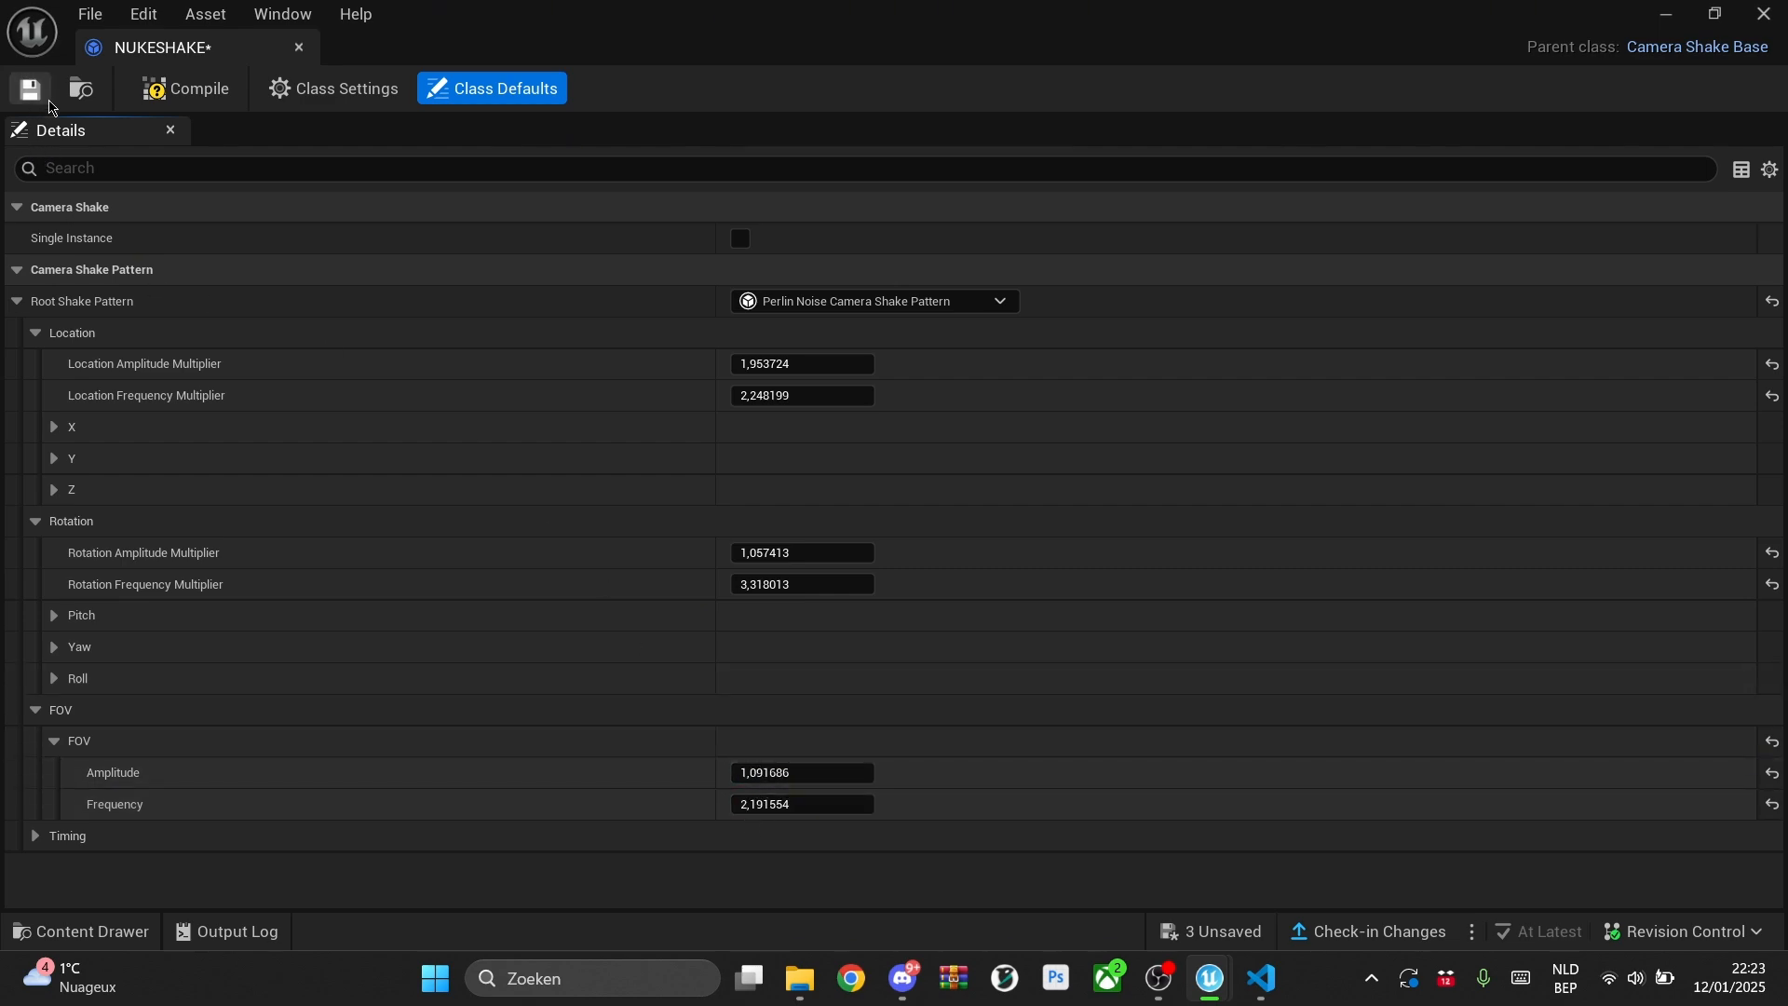
left_click(1667, 15)
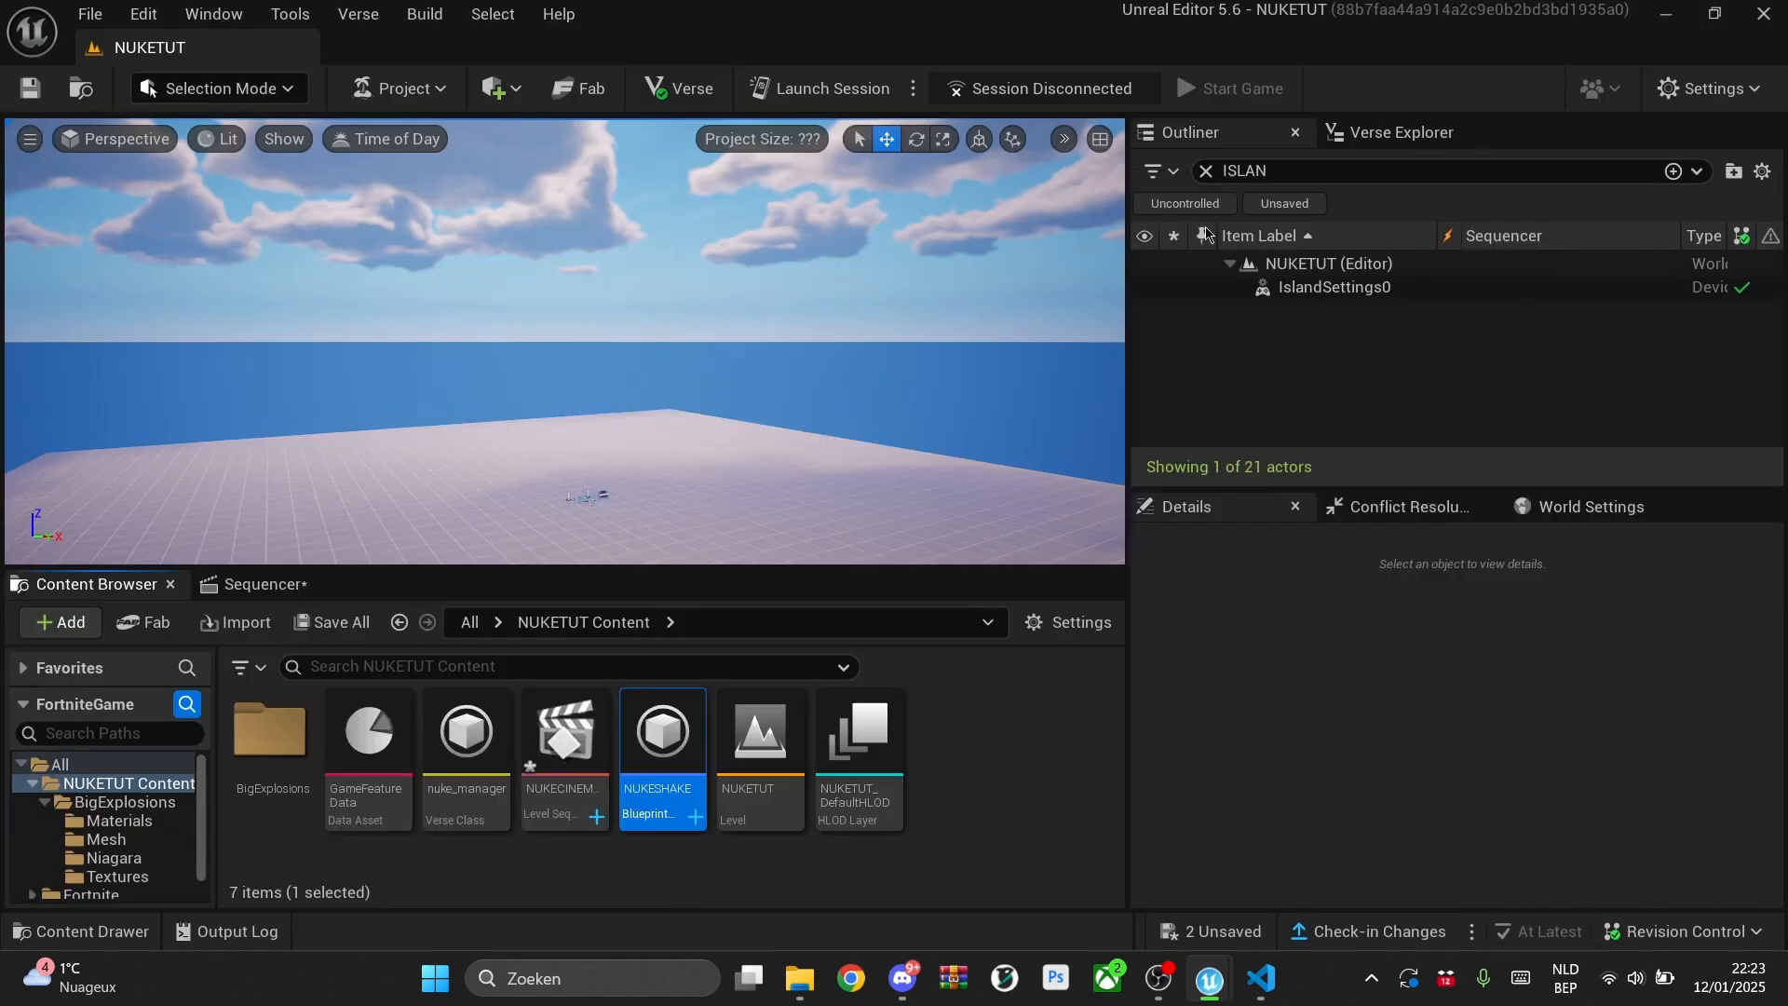
Step: Add a NUKESHAKE Camera Shake track to the cine camera's CameraComponent in the sequence and move its section to start at frame 0
left_click(257, 584)
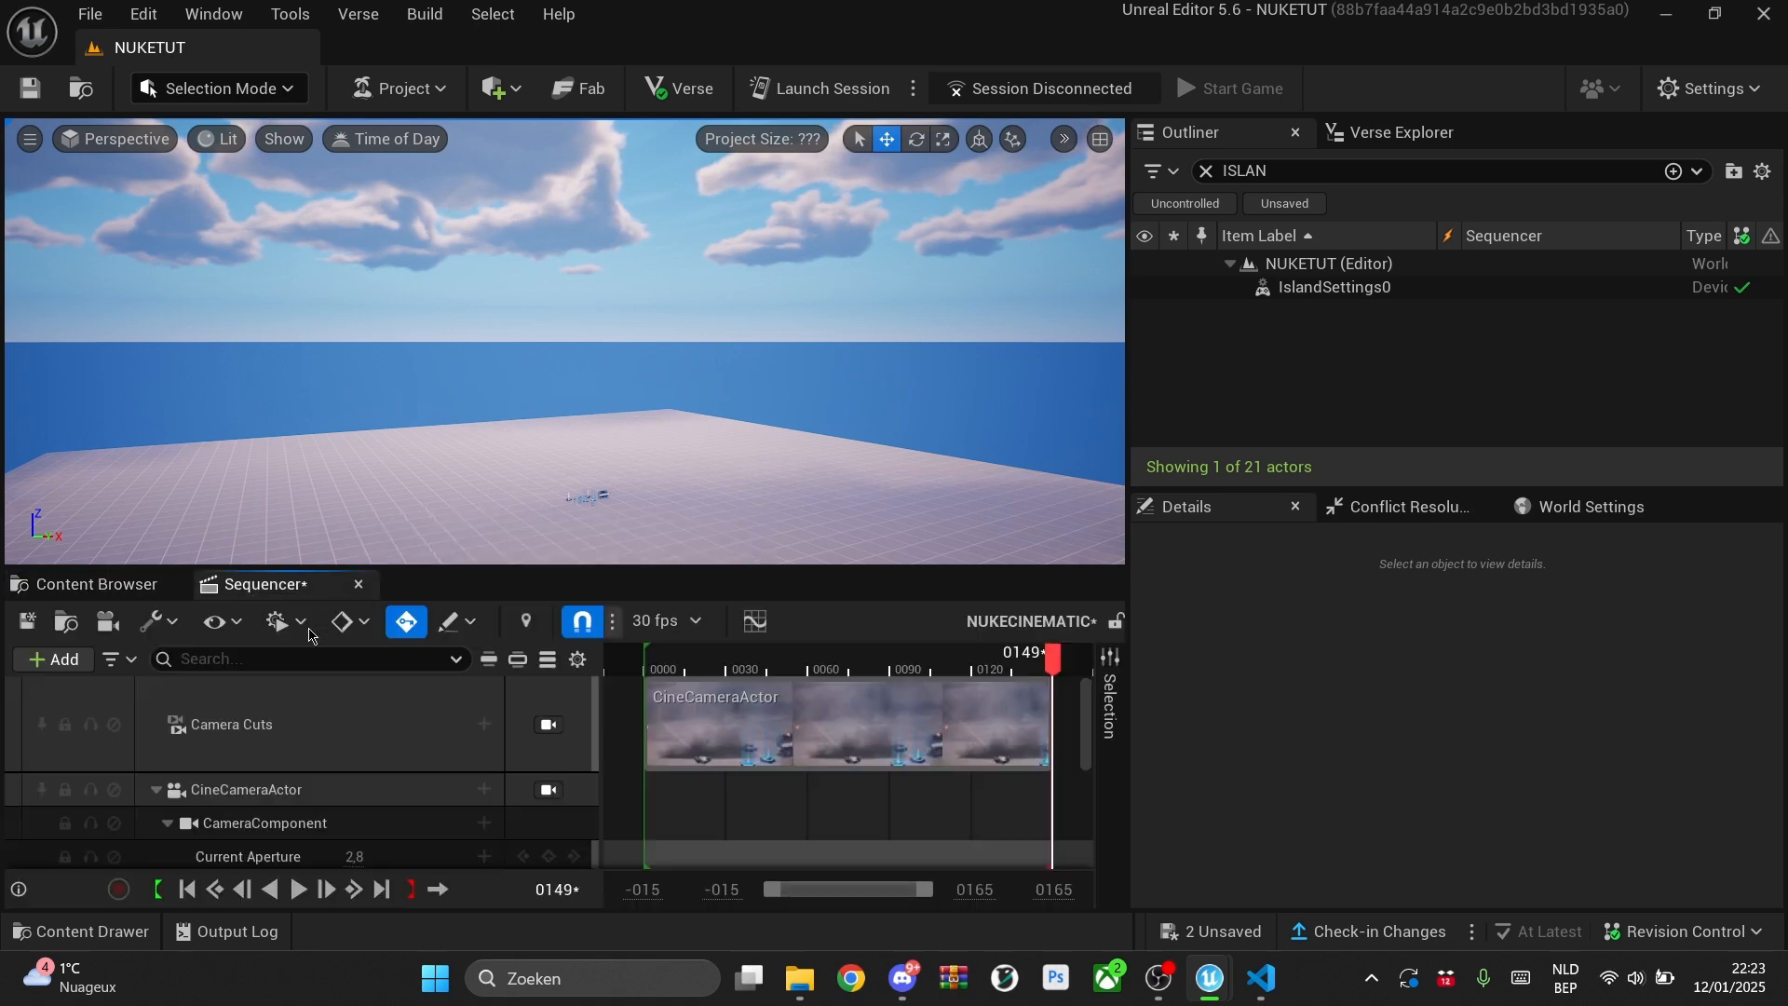
scroll(391, 751, "down", 2)
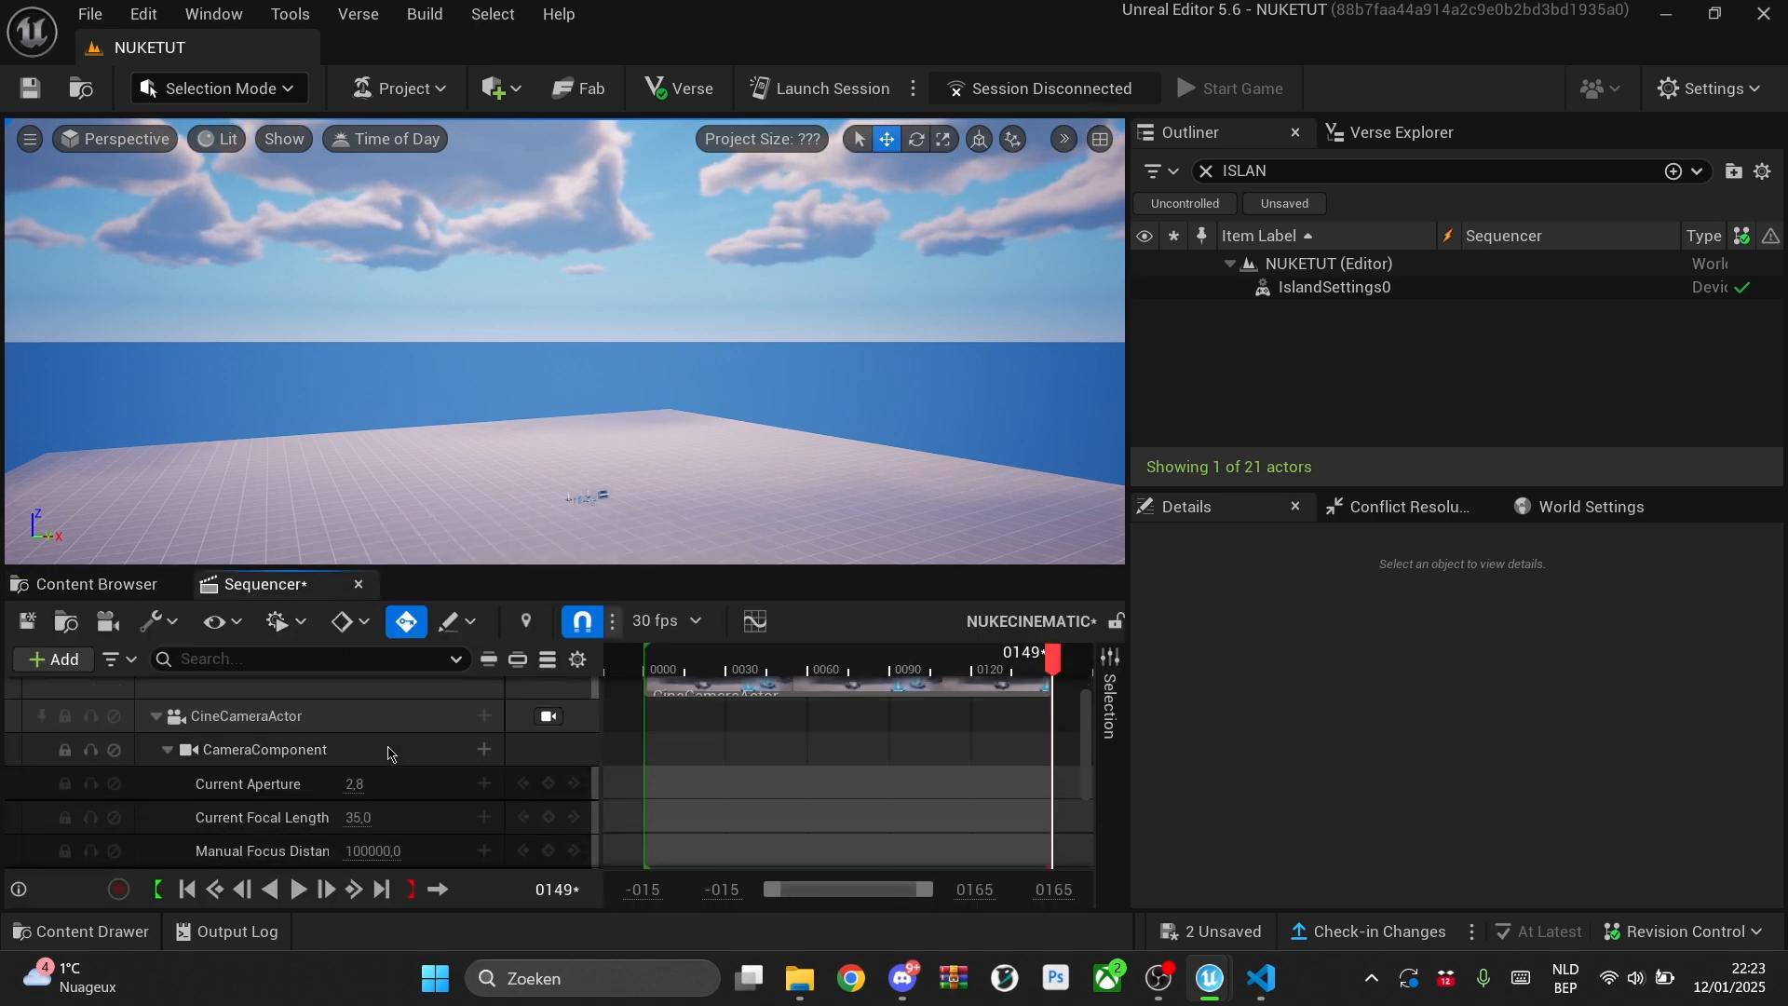
left_click(484, 750)
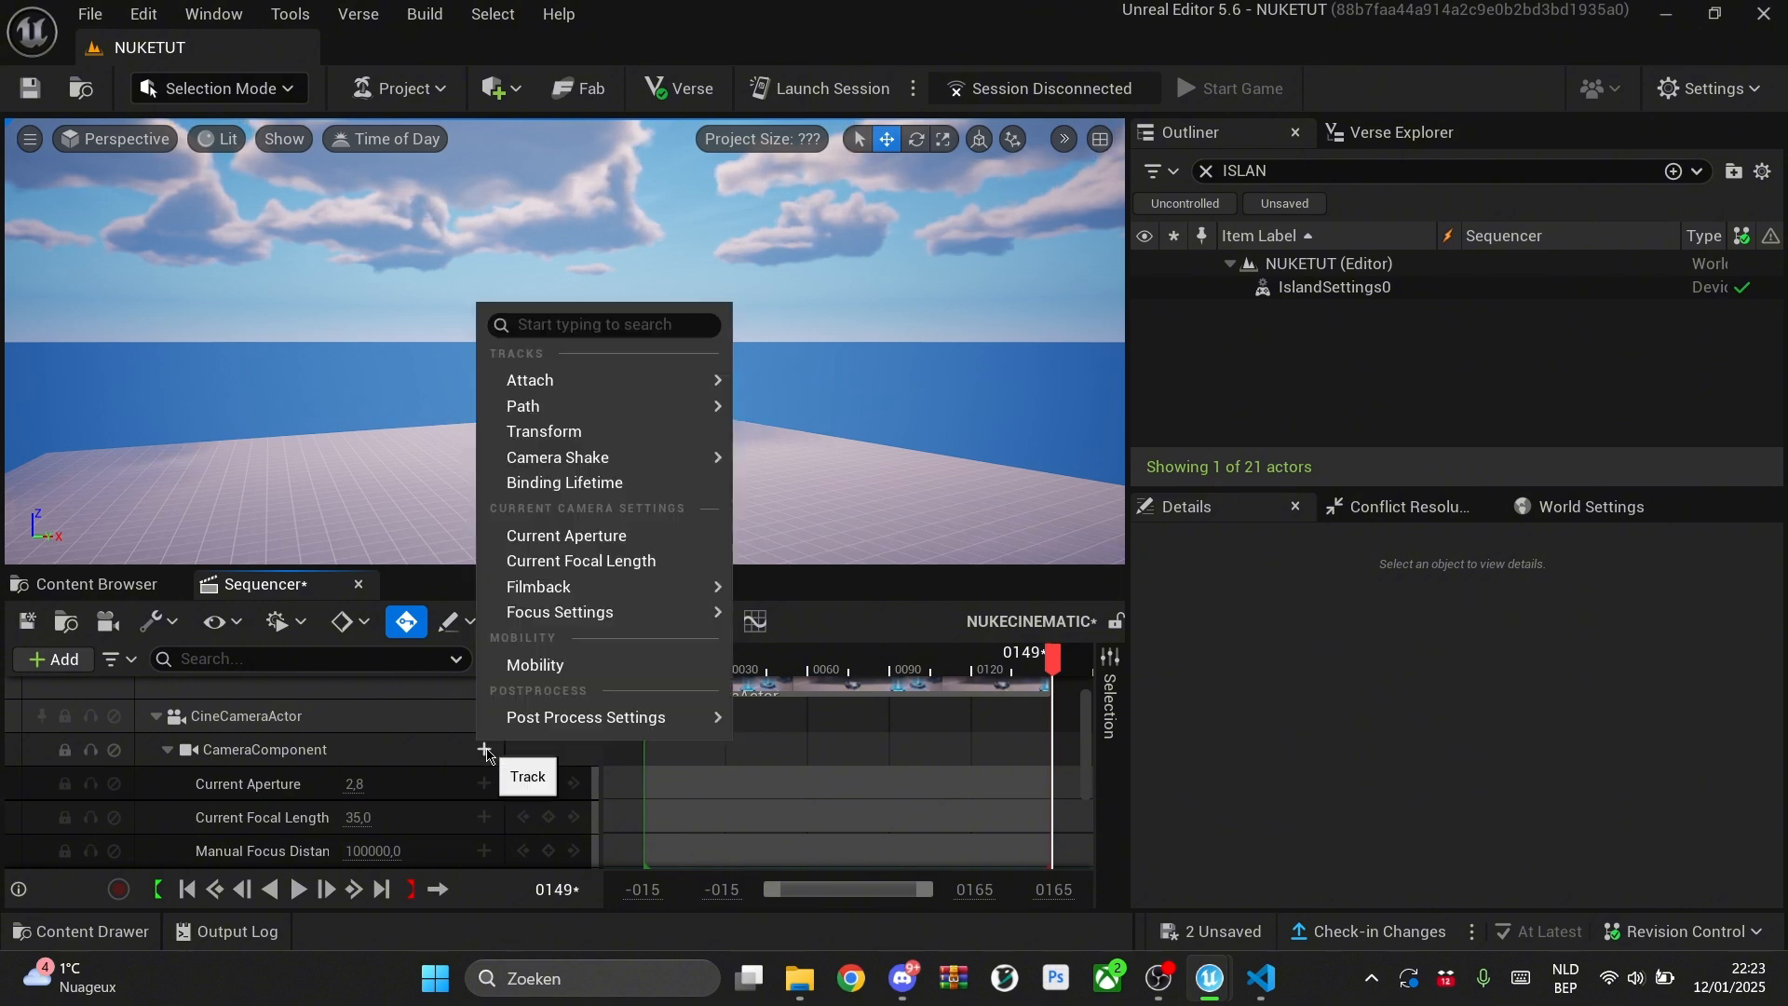
mouse_move(609, 461)
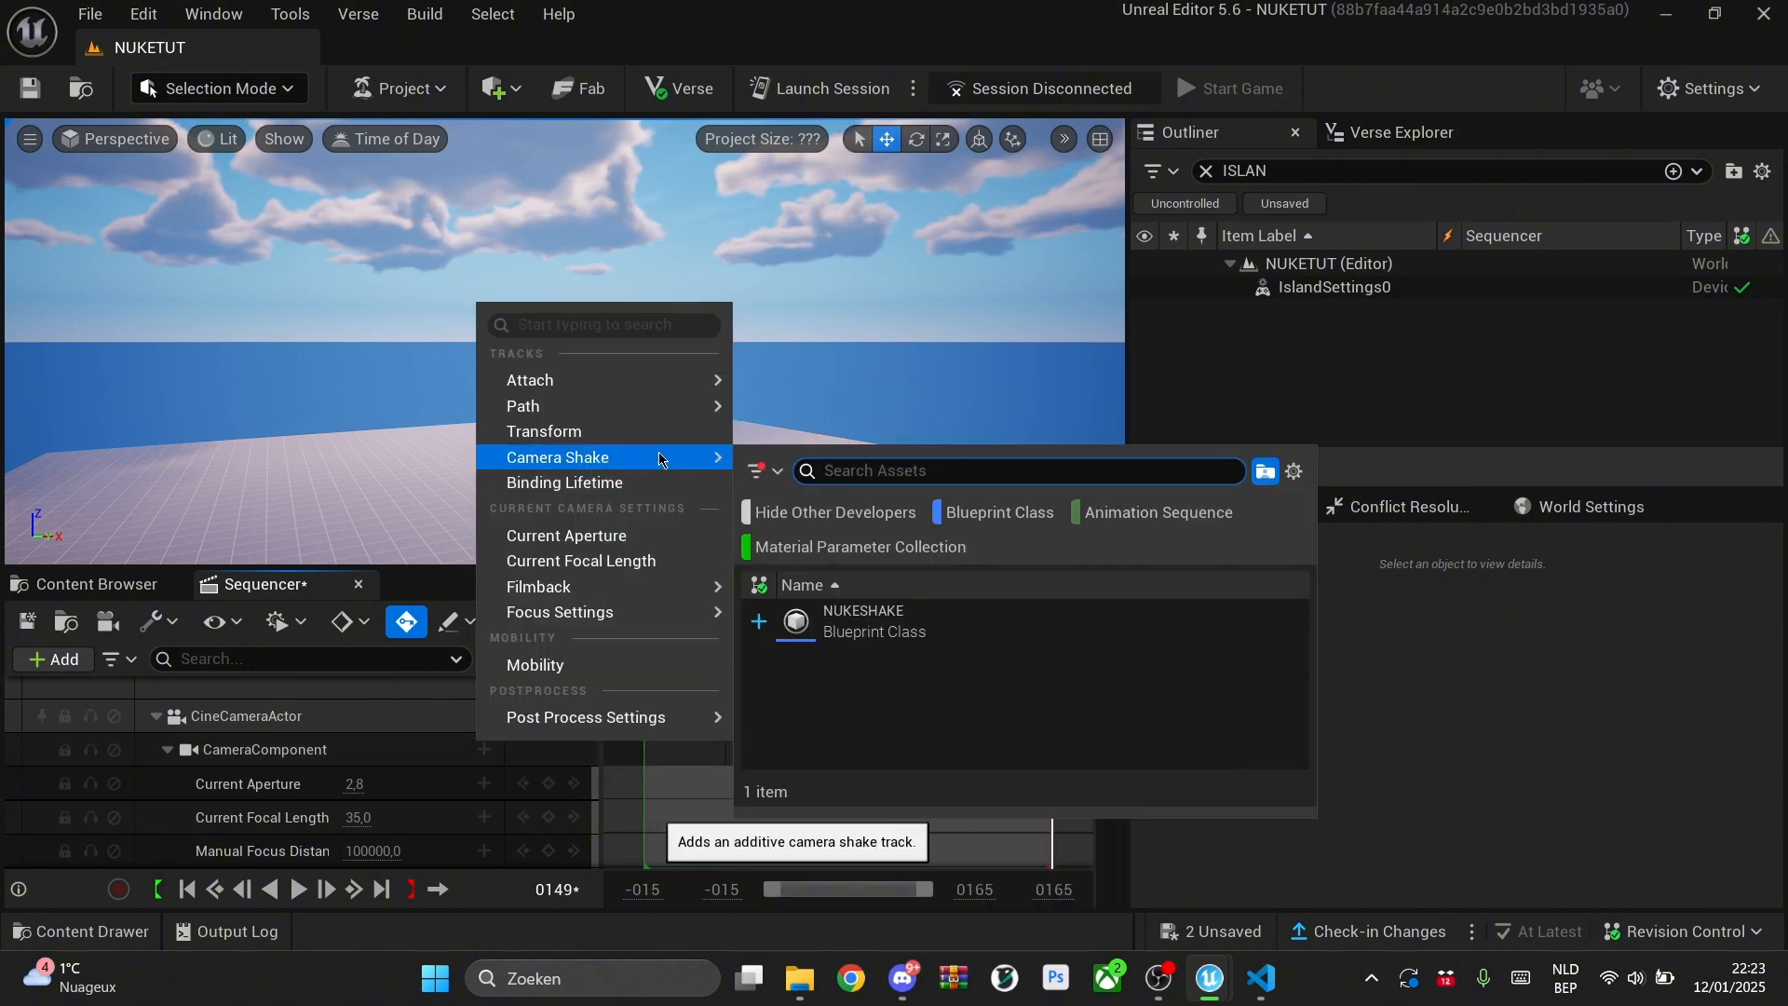
left_click(917, 628)
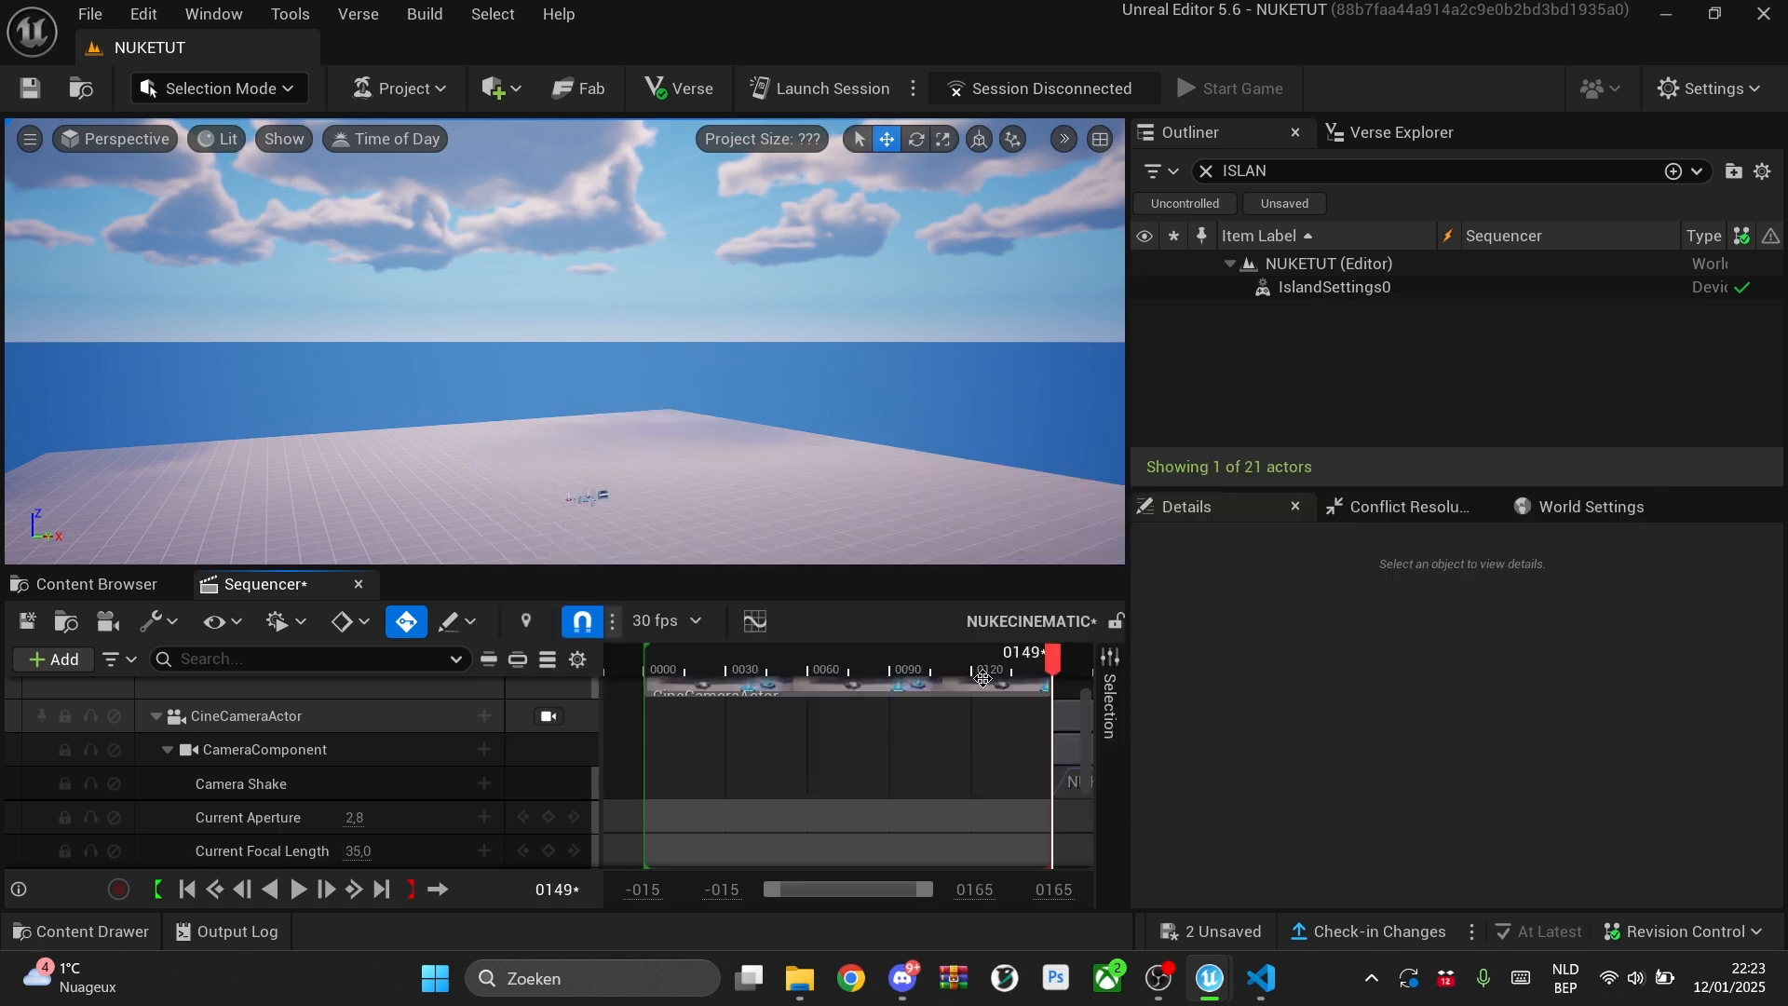
left_click_drag(1059, 717, 668, 705)
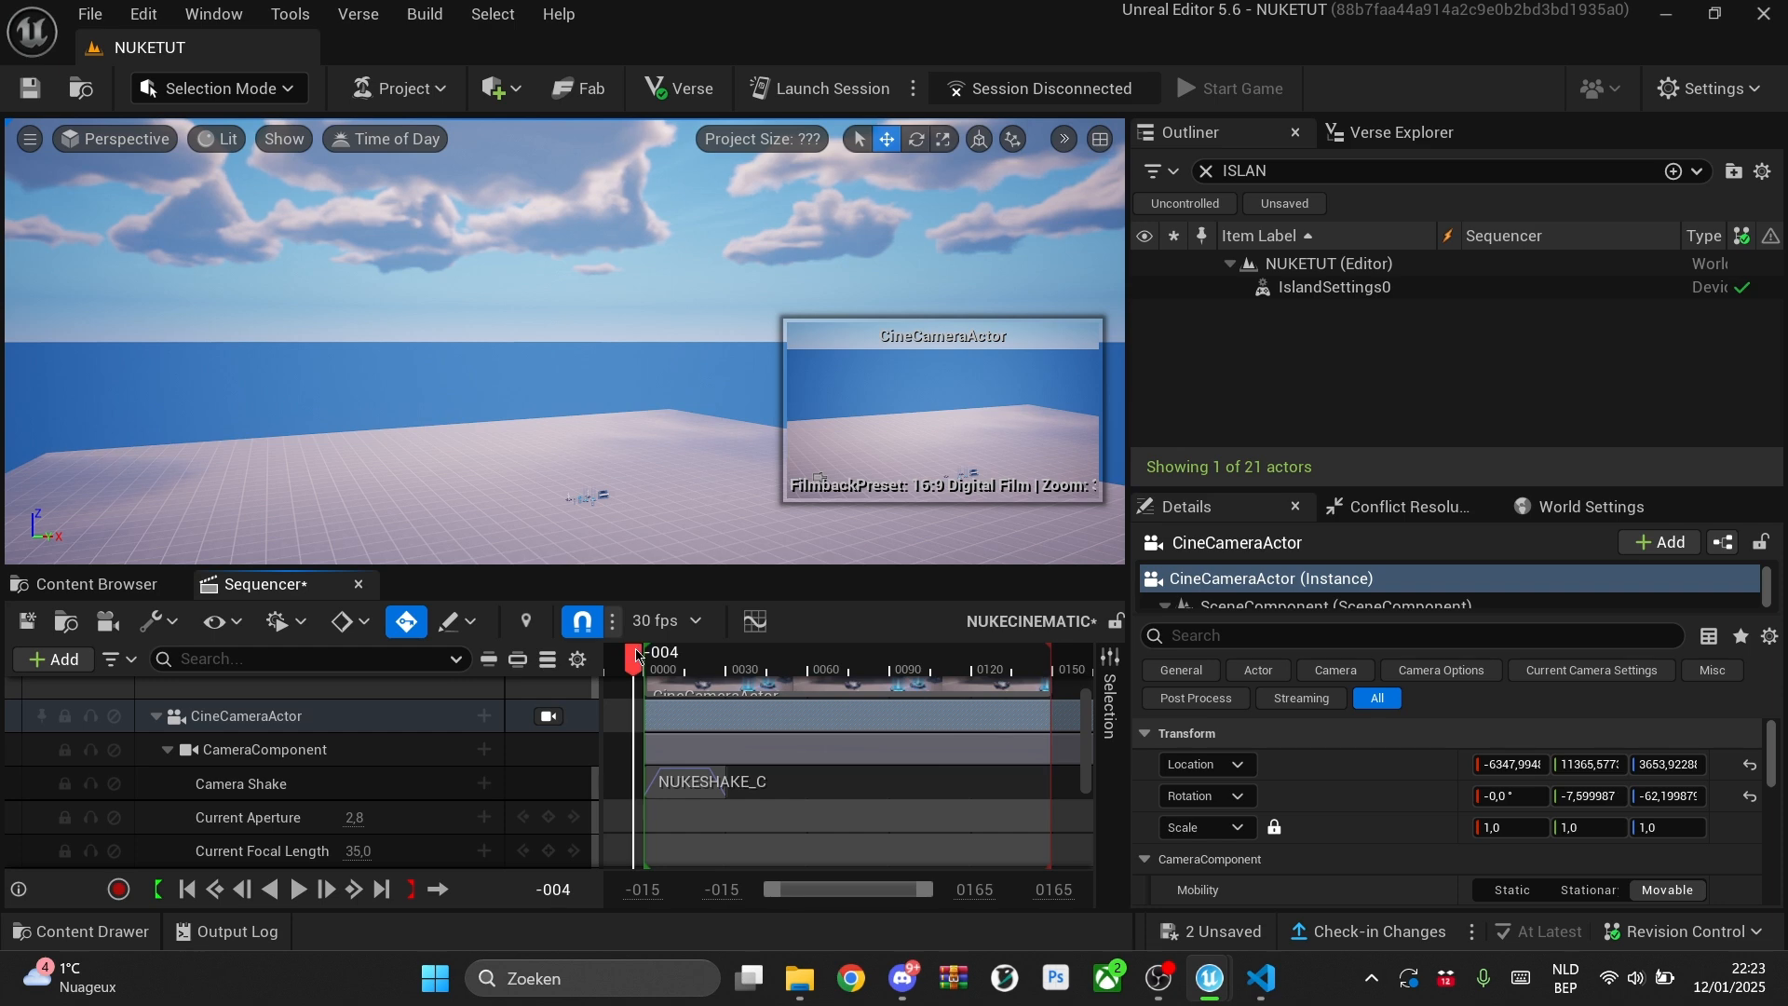
Step: Lock the viewport to CineCameraActor and play the sequence from just before frame 0 to preview the camera shake
key("space")
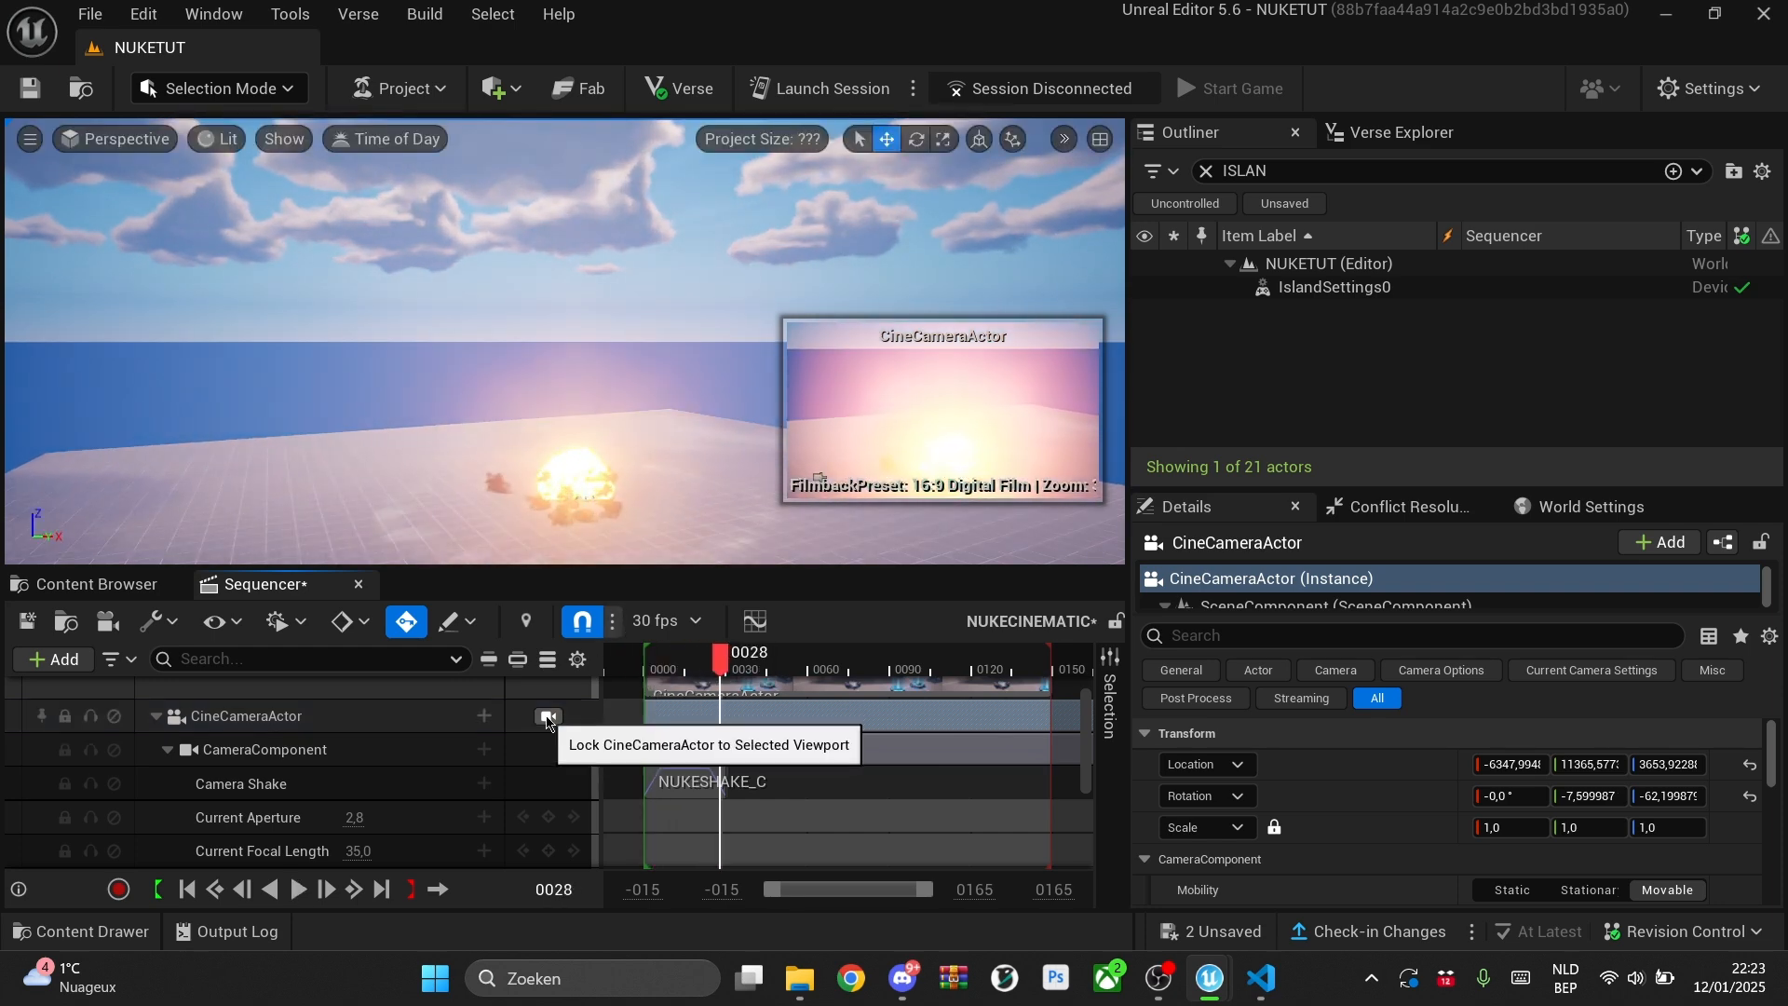
scroll(545, 710, "up", 1)
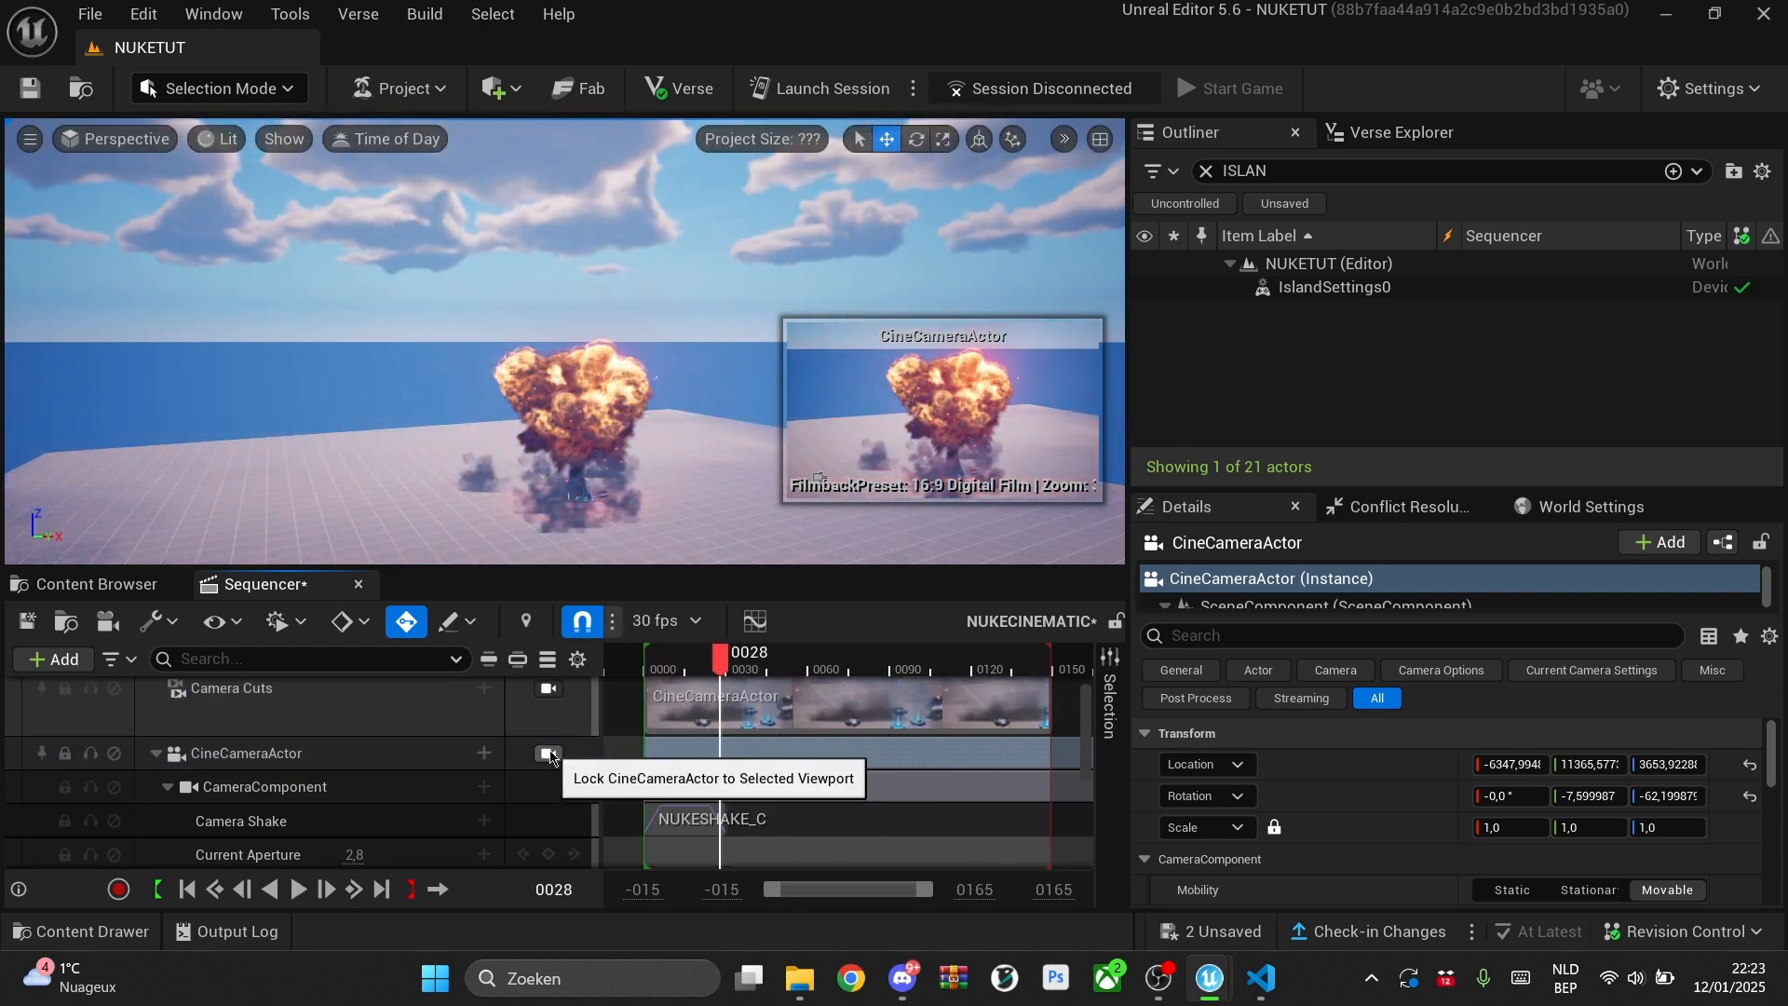
left_click(548, 754)
left_click_drag(691, 668, 636, 670)
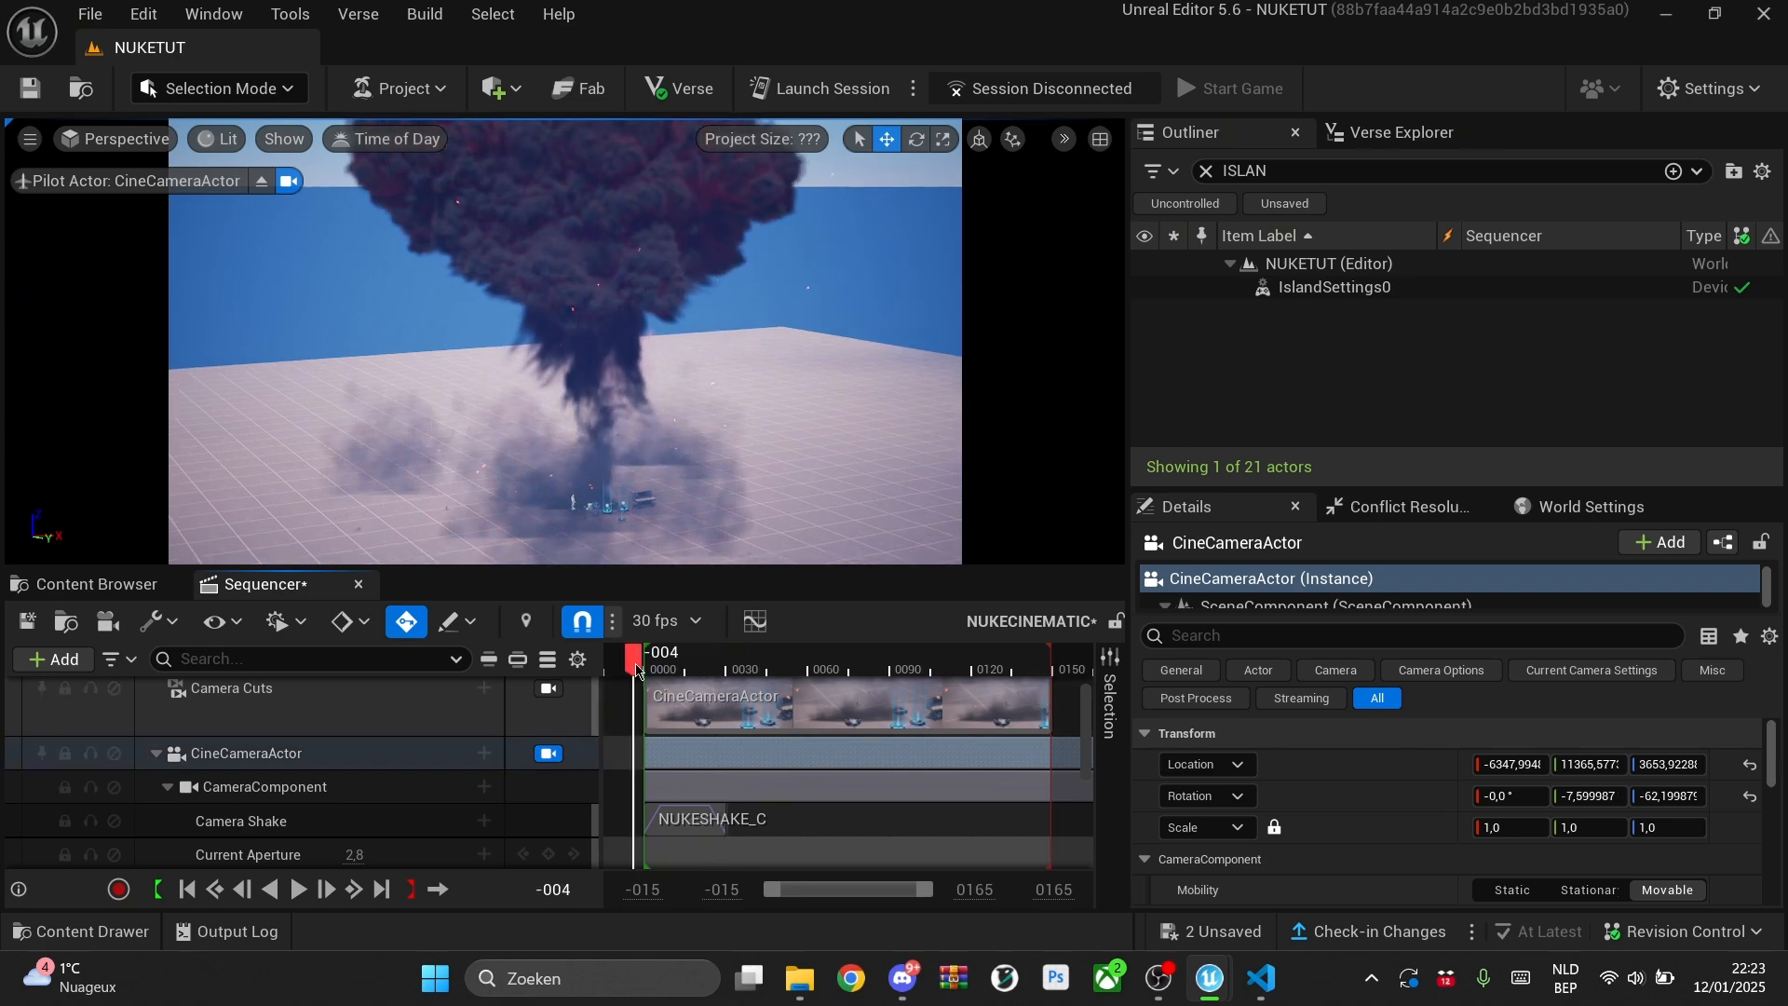
key("space")
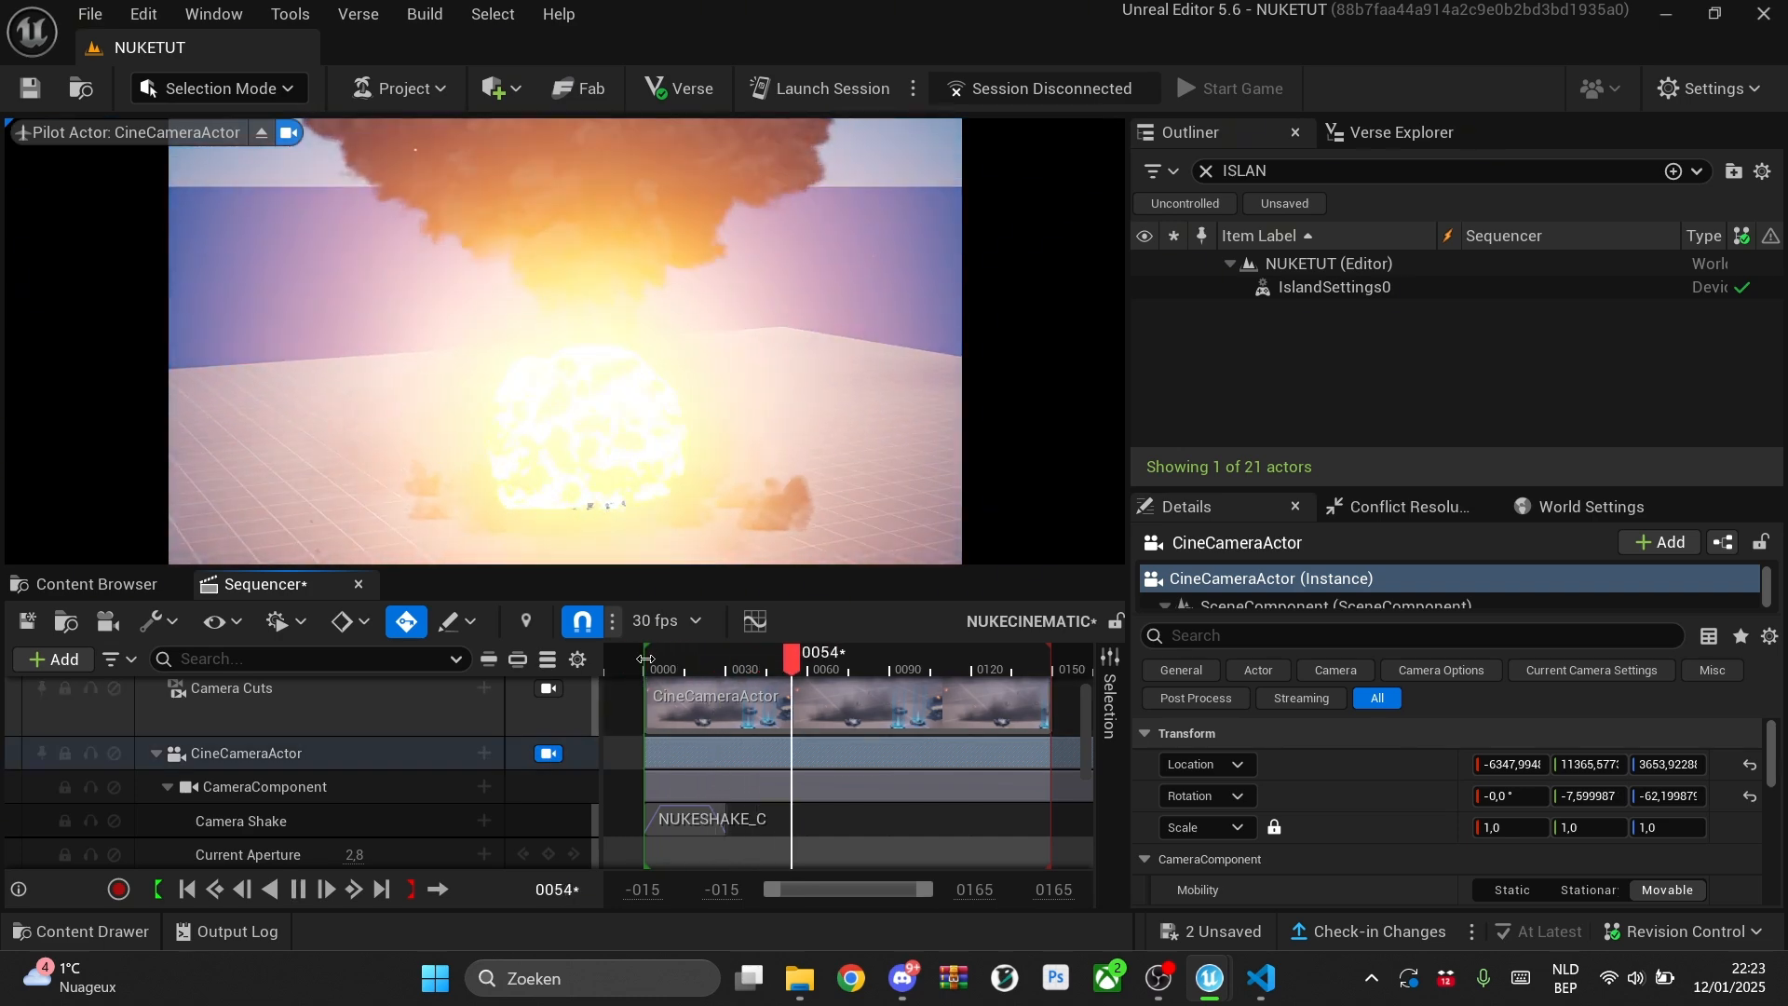
key("space")
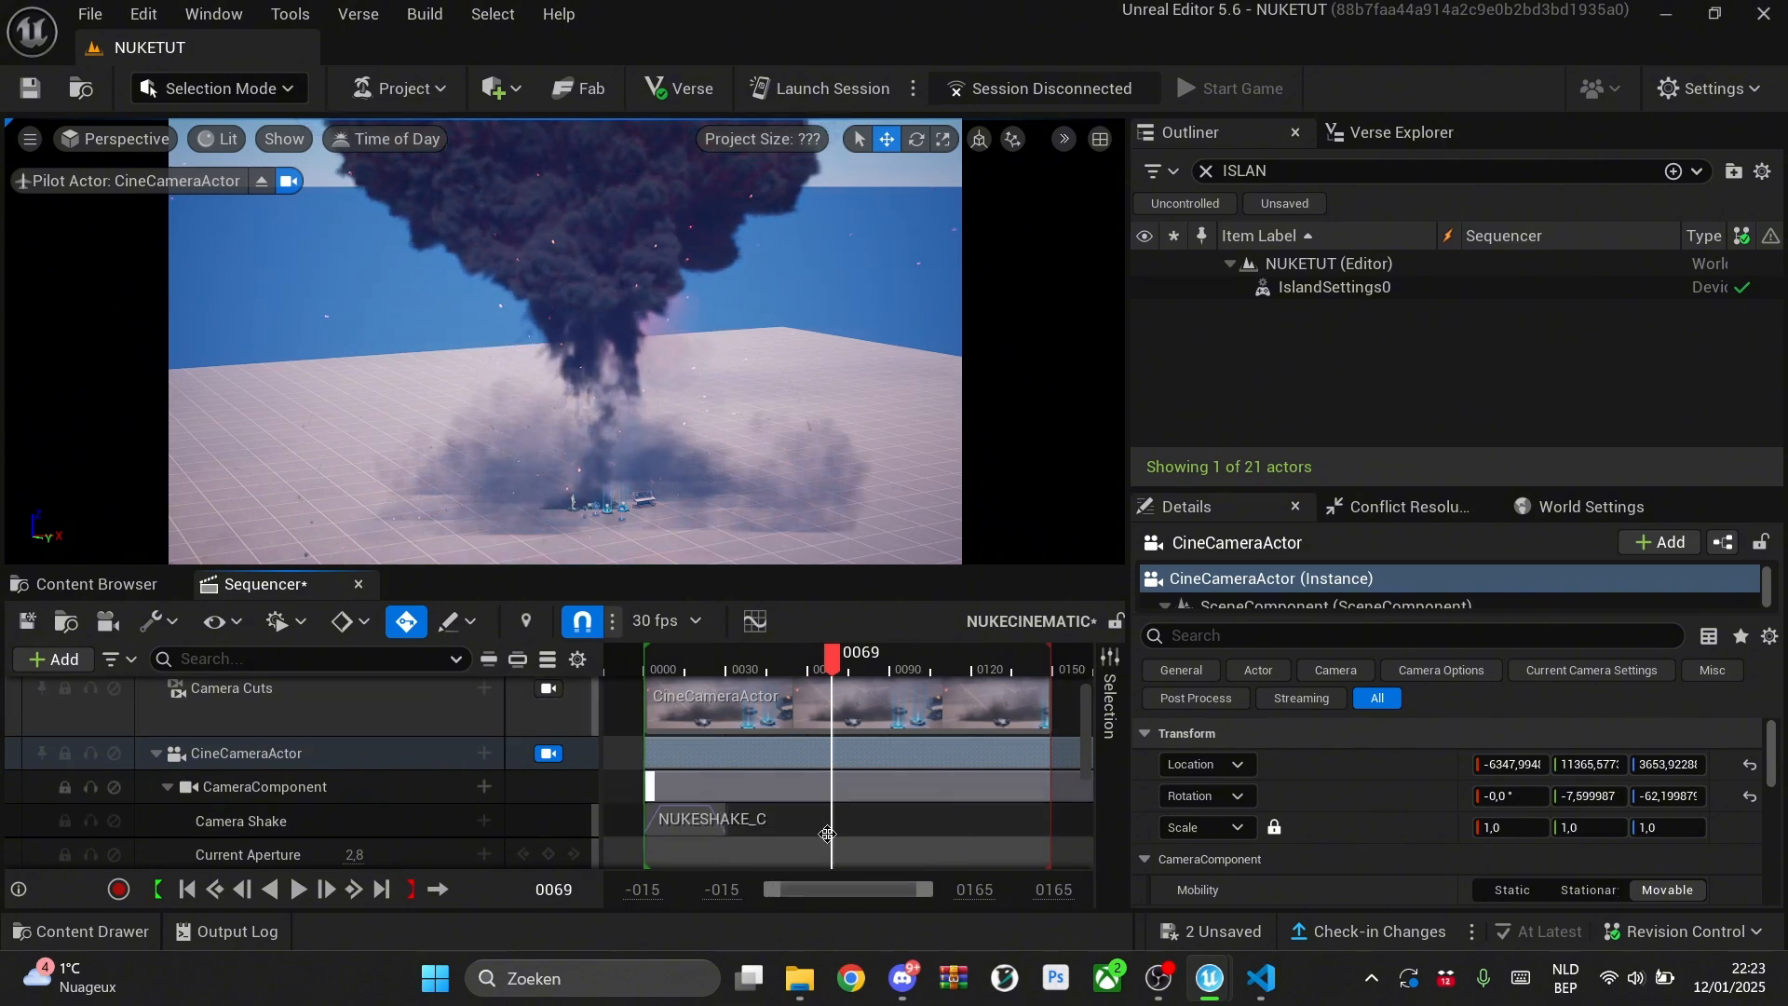
Step: Reopen NUKESHAKE, set its timing to Duration 8, Blend in Time 3 and Blend Out Time 2, and save it
left_click(96, 584)
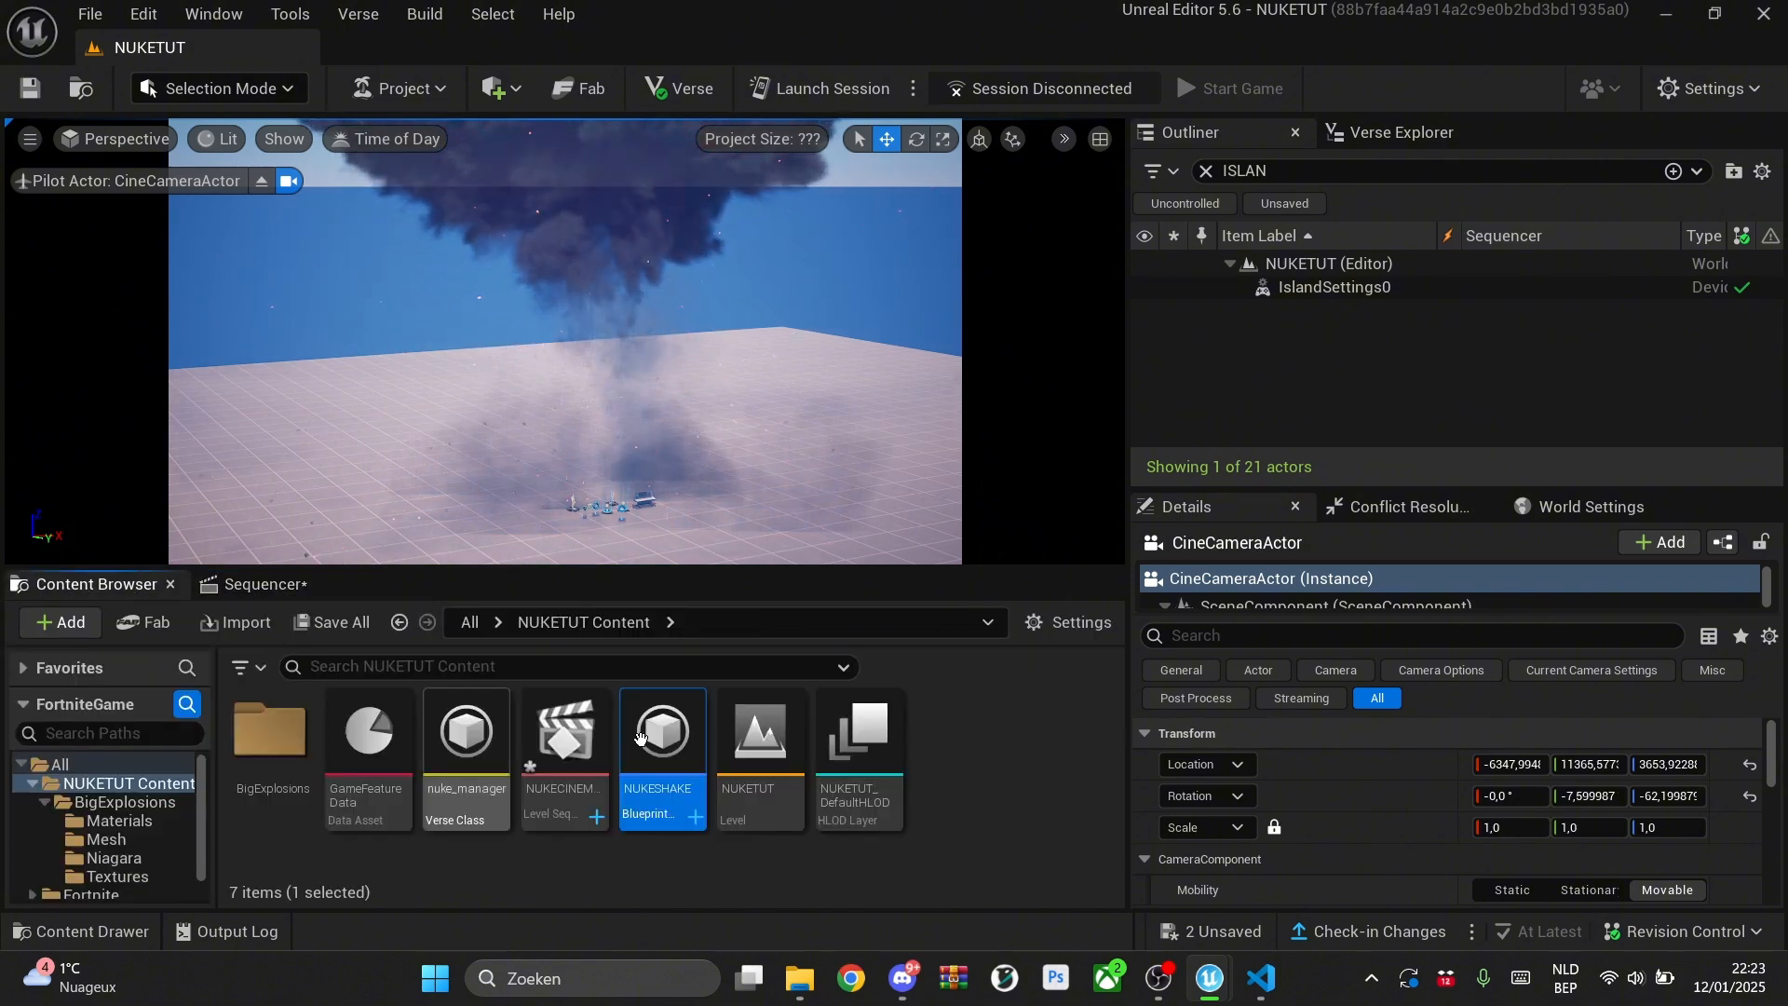
double_click(642, 764)
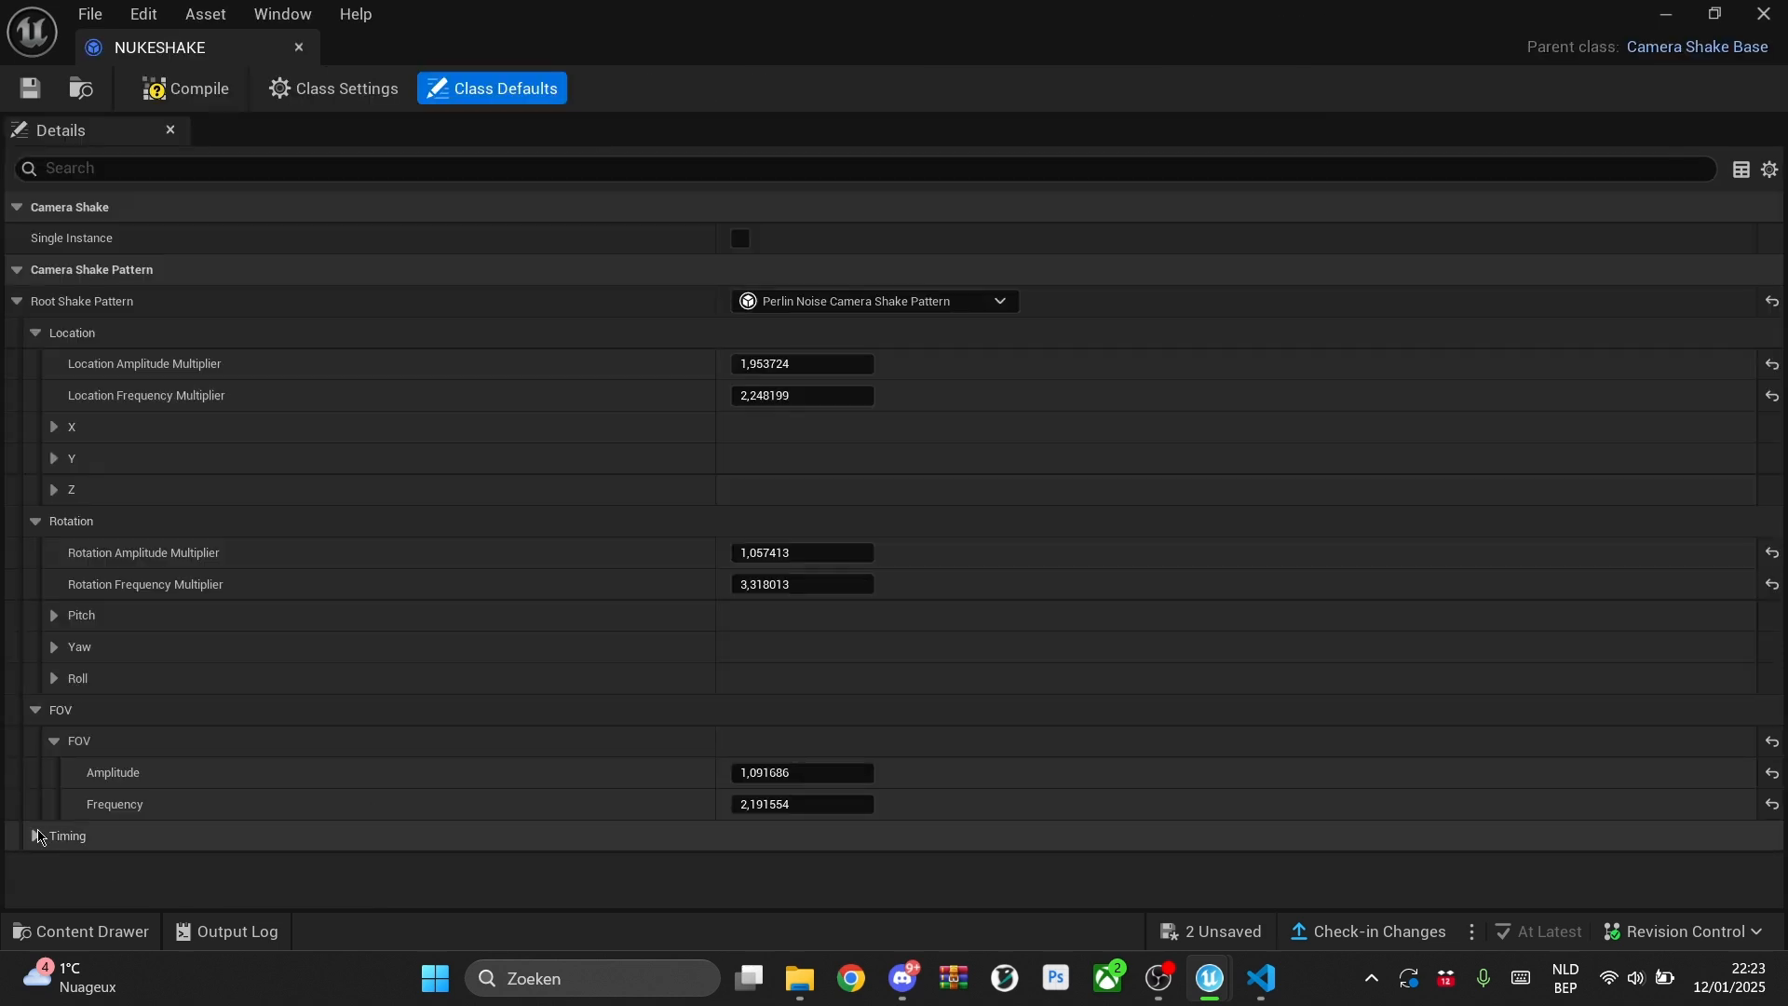
scroll(521, 773, "down", 2)
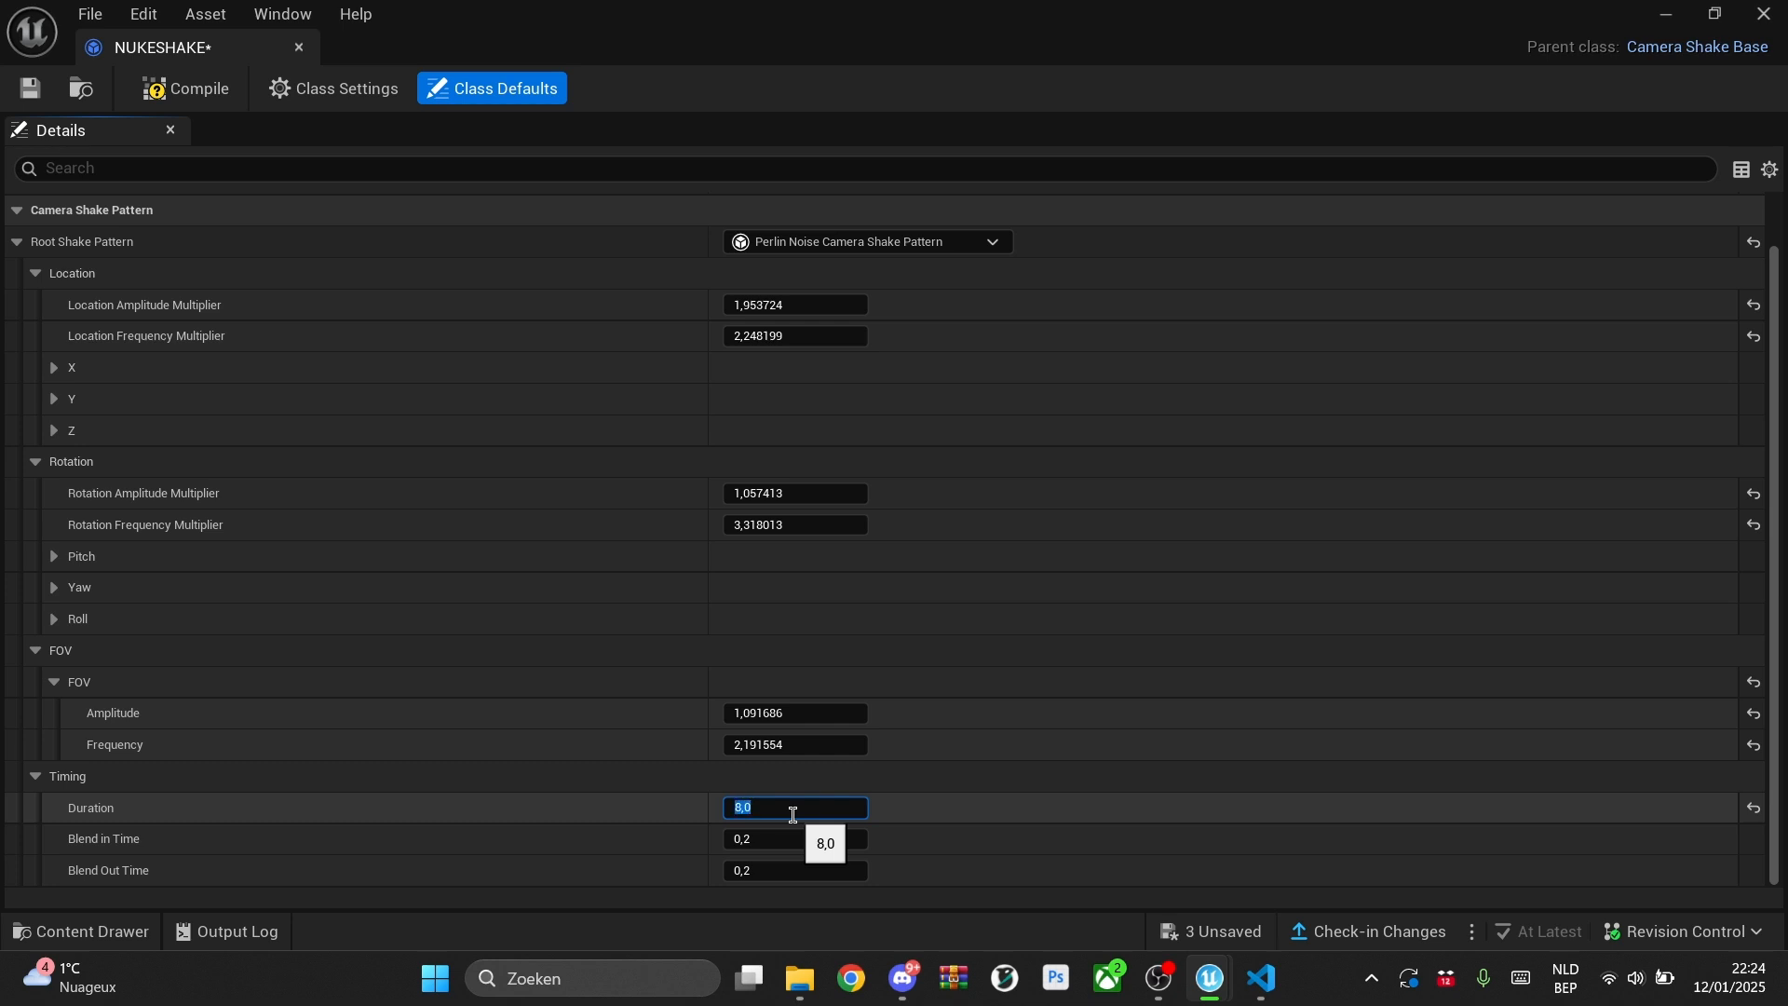
left_click(753, 837)
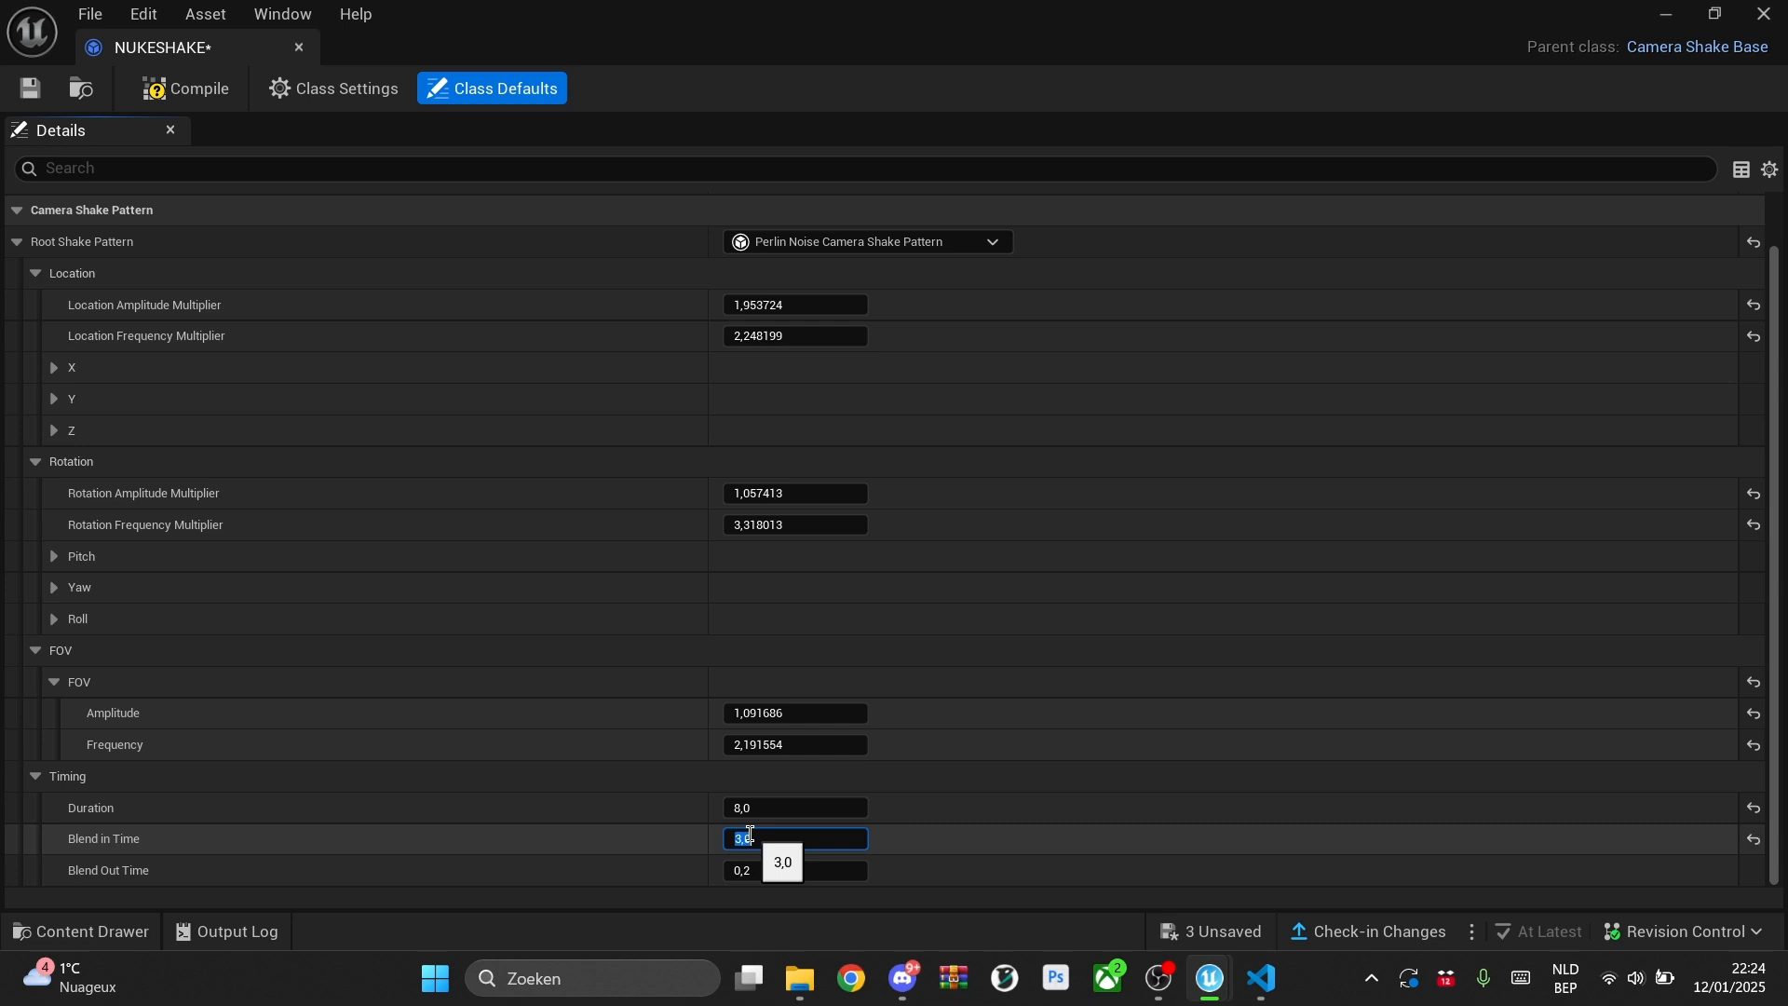
key("Return")
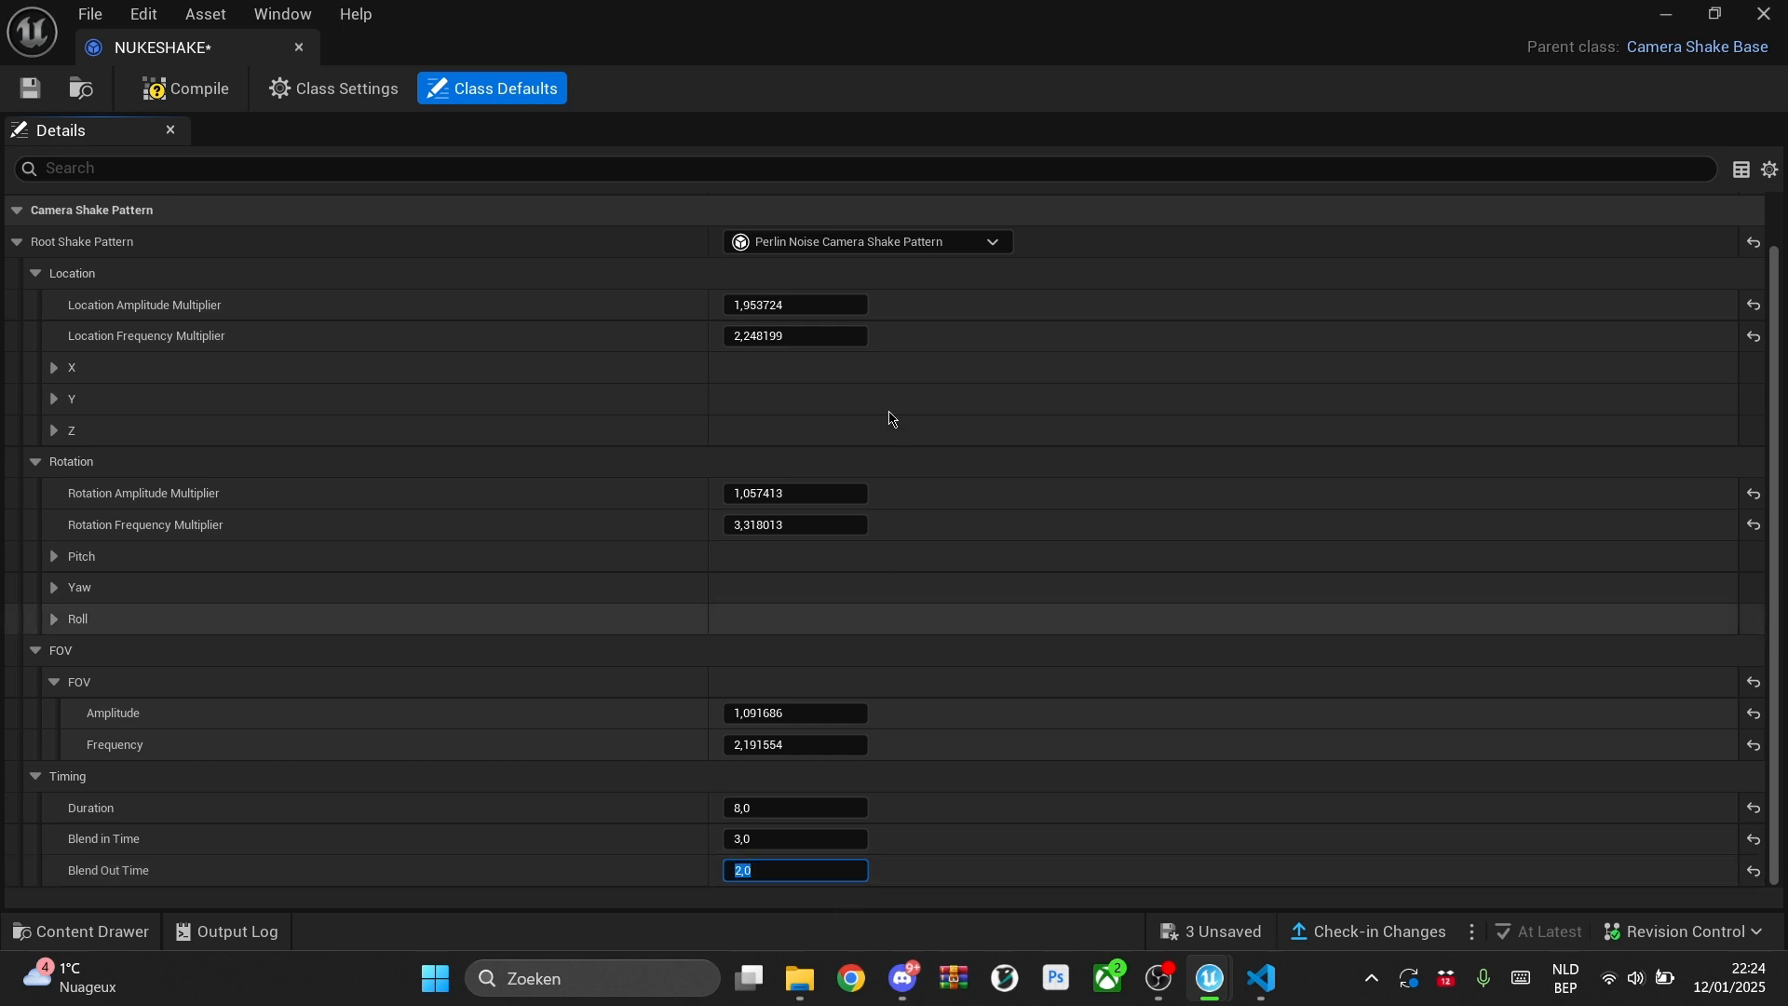
left_click(29, 88)
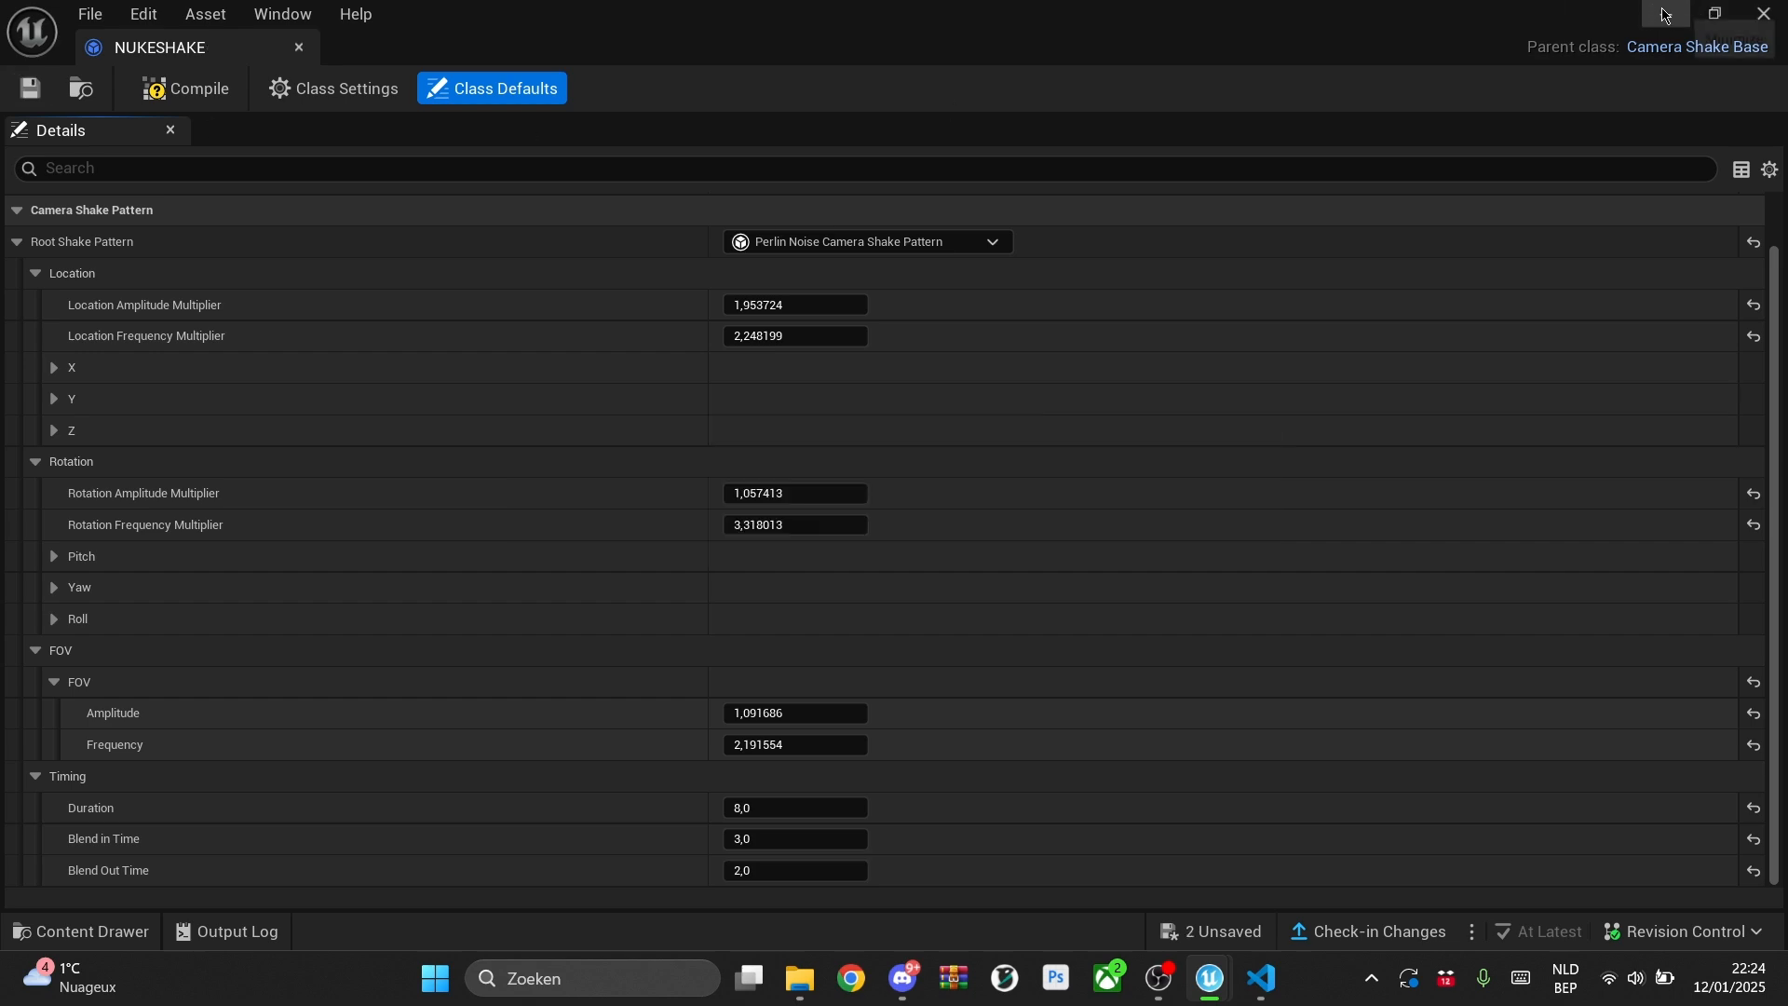
left_click(1664, 15)
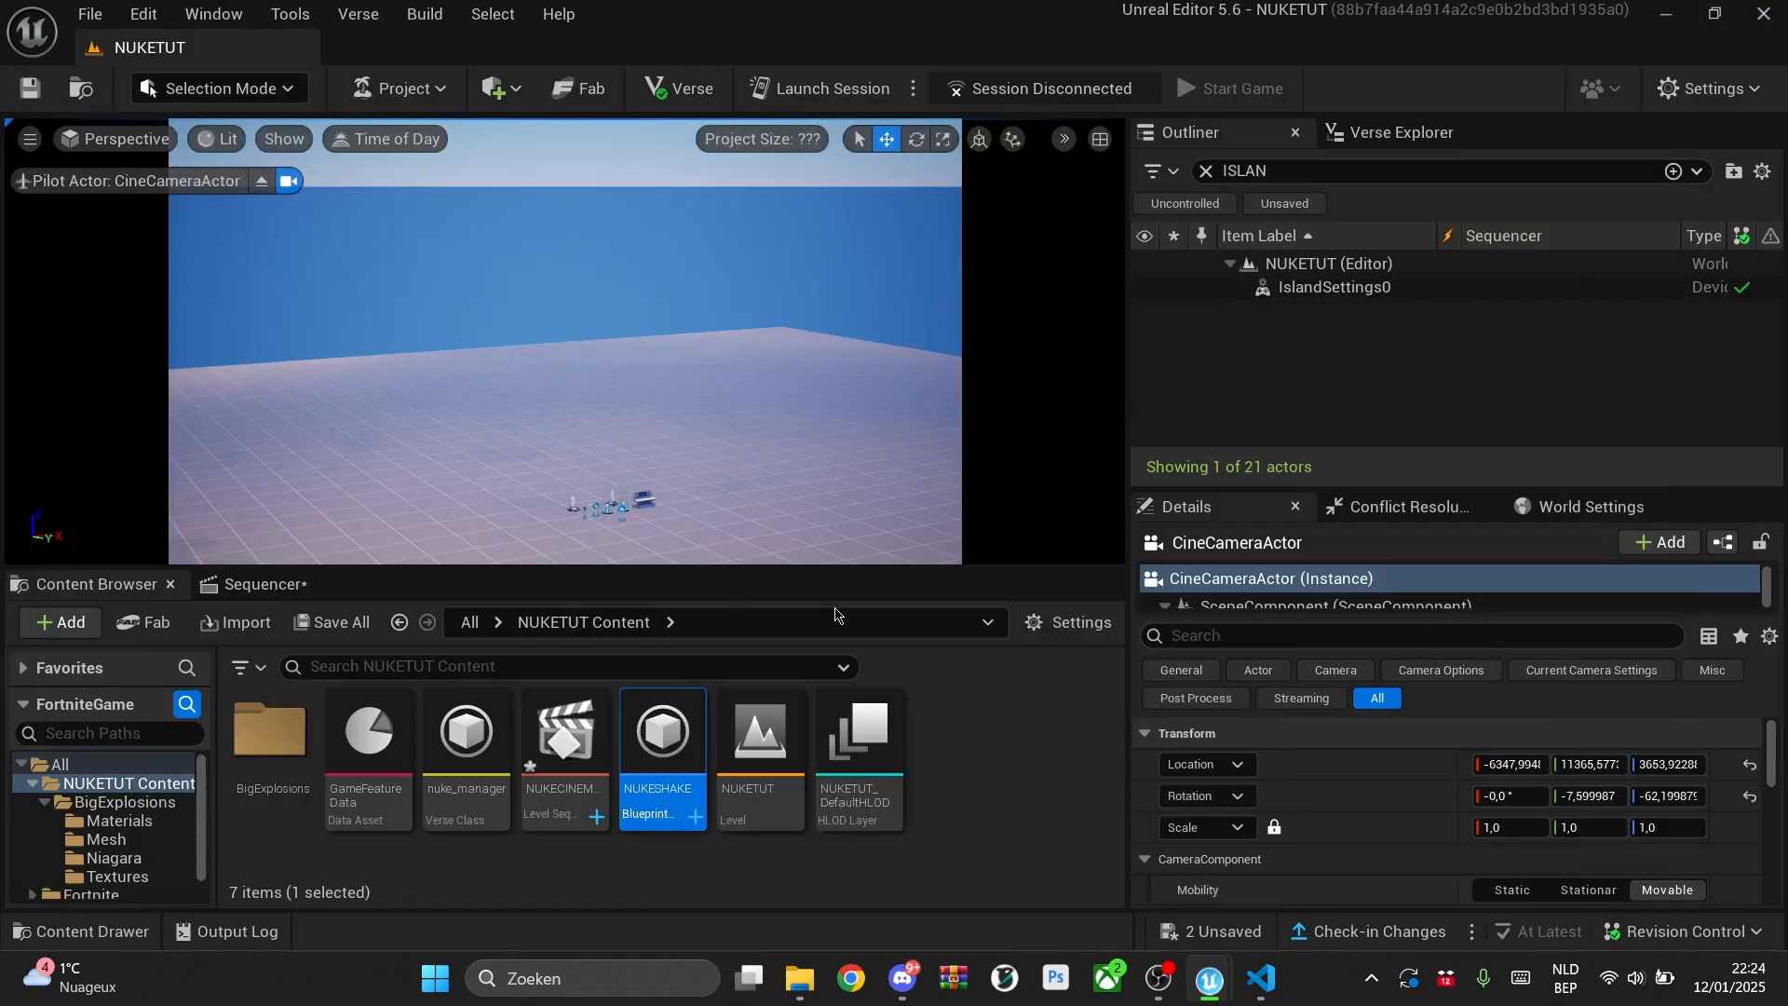
Step: Play NUKECINEMATIC from its beginning through the cine camera to check the new shake timing
left_click(266, 583)
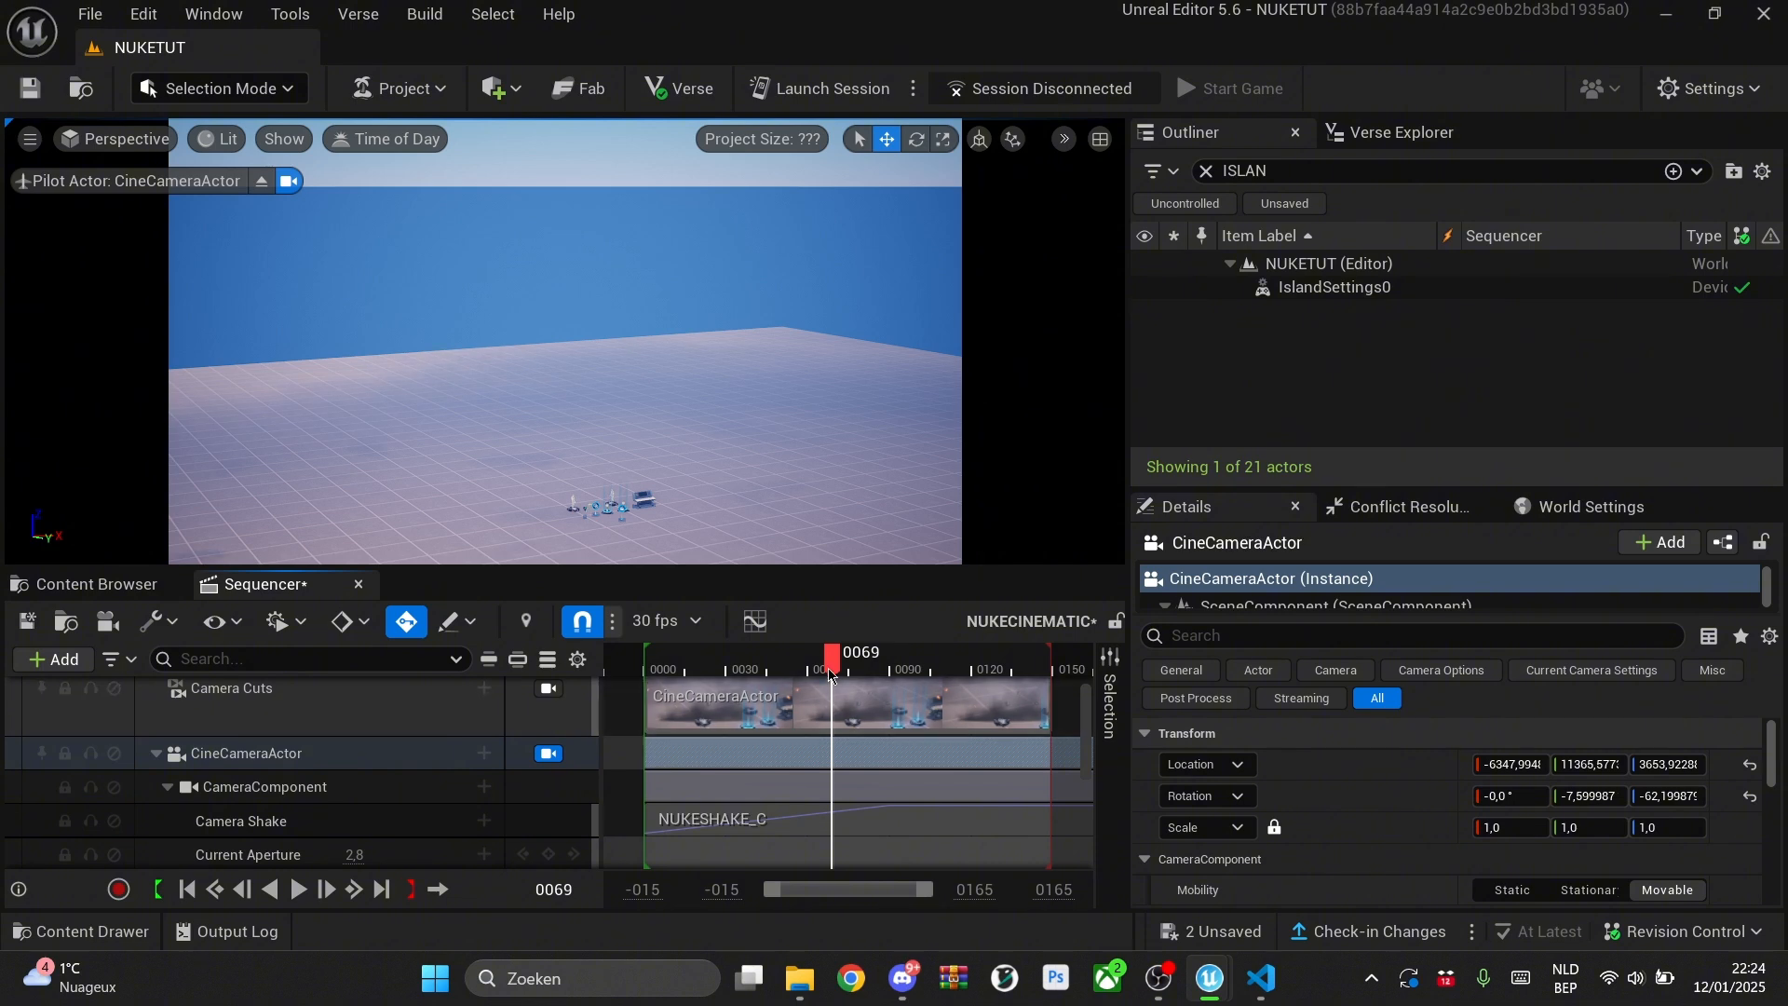
left_click_drag(829, 672, 644, 663)
key("space")
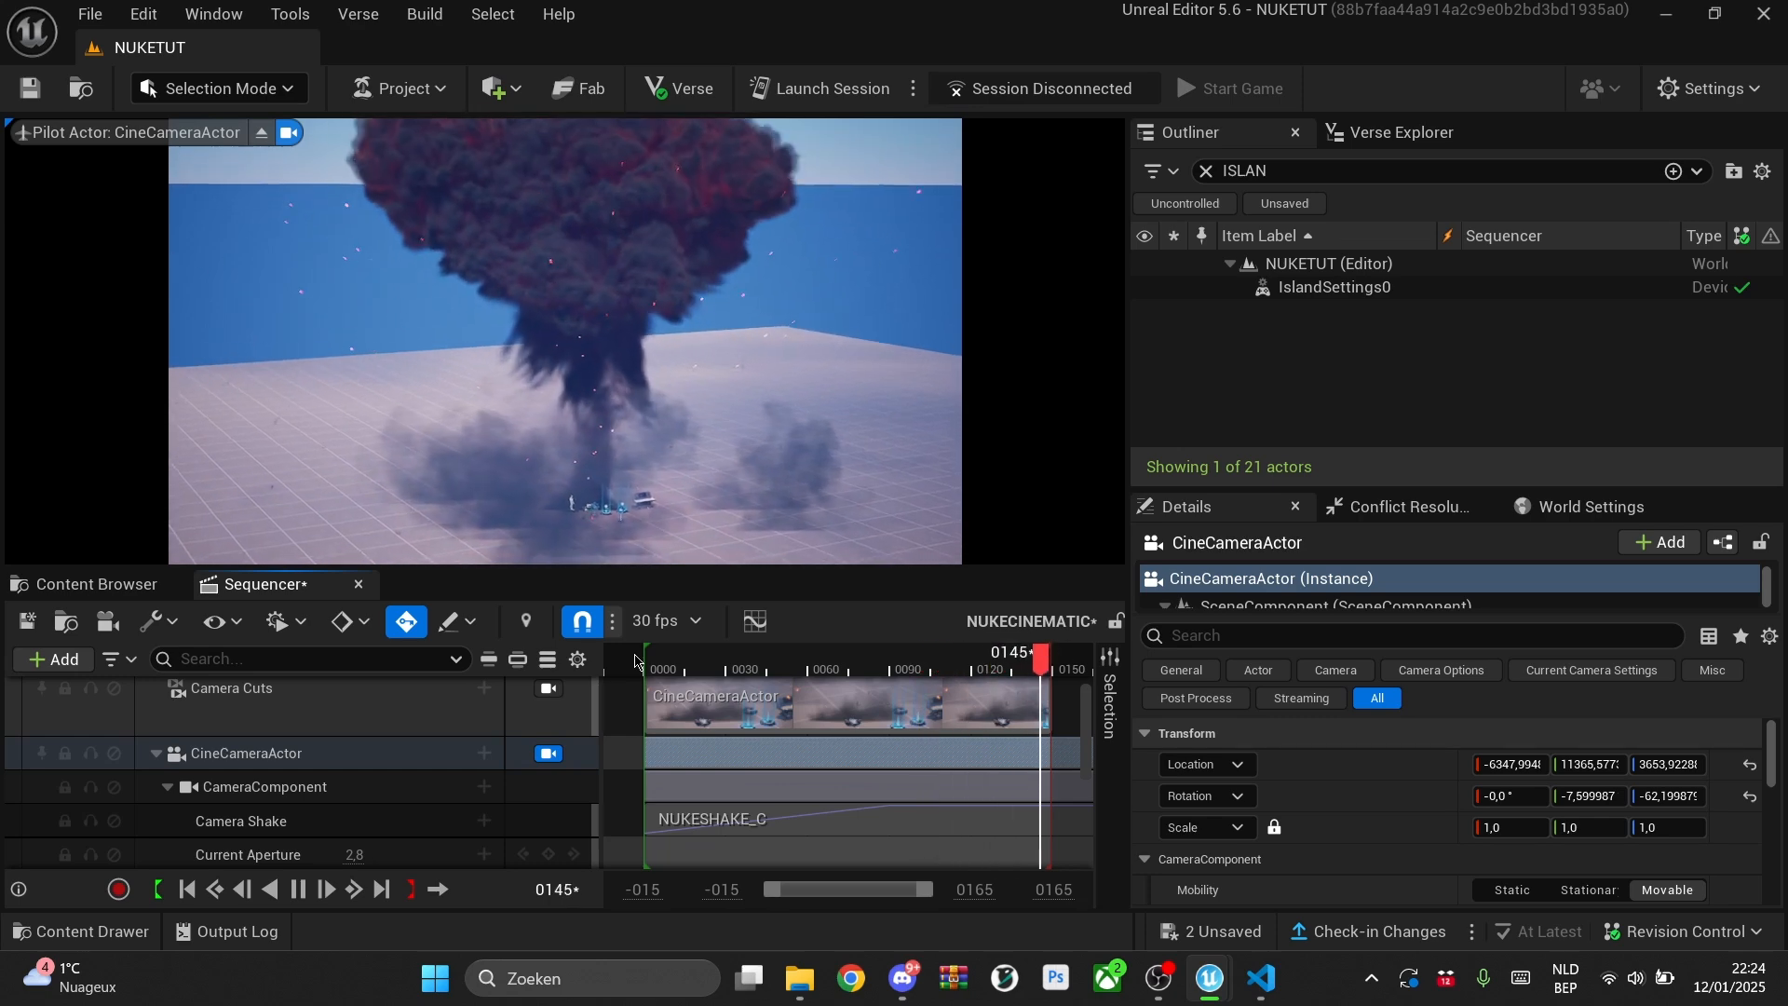
Step: Extend the sequence's playback range to the end of the NUKESHAKE section and play the sequence from its start
scroll(846, 766, "down", 8, "ctrl")
scroll(824, 767, "down", 2)
scroll(833, 770, "up", 2)
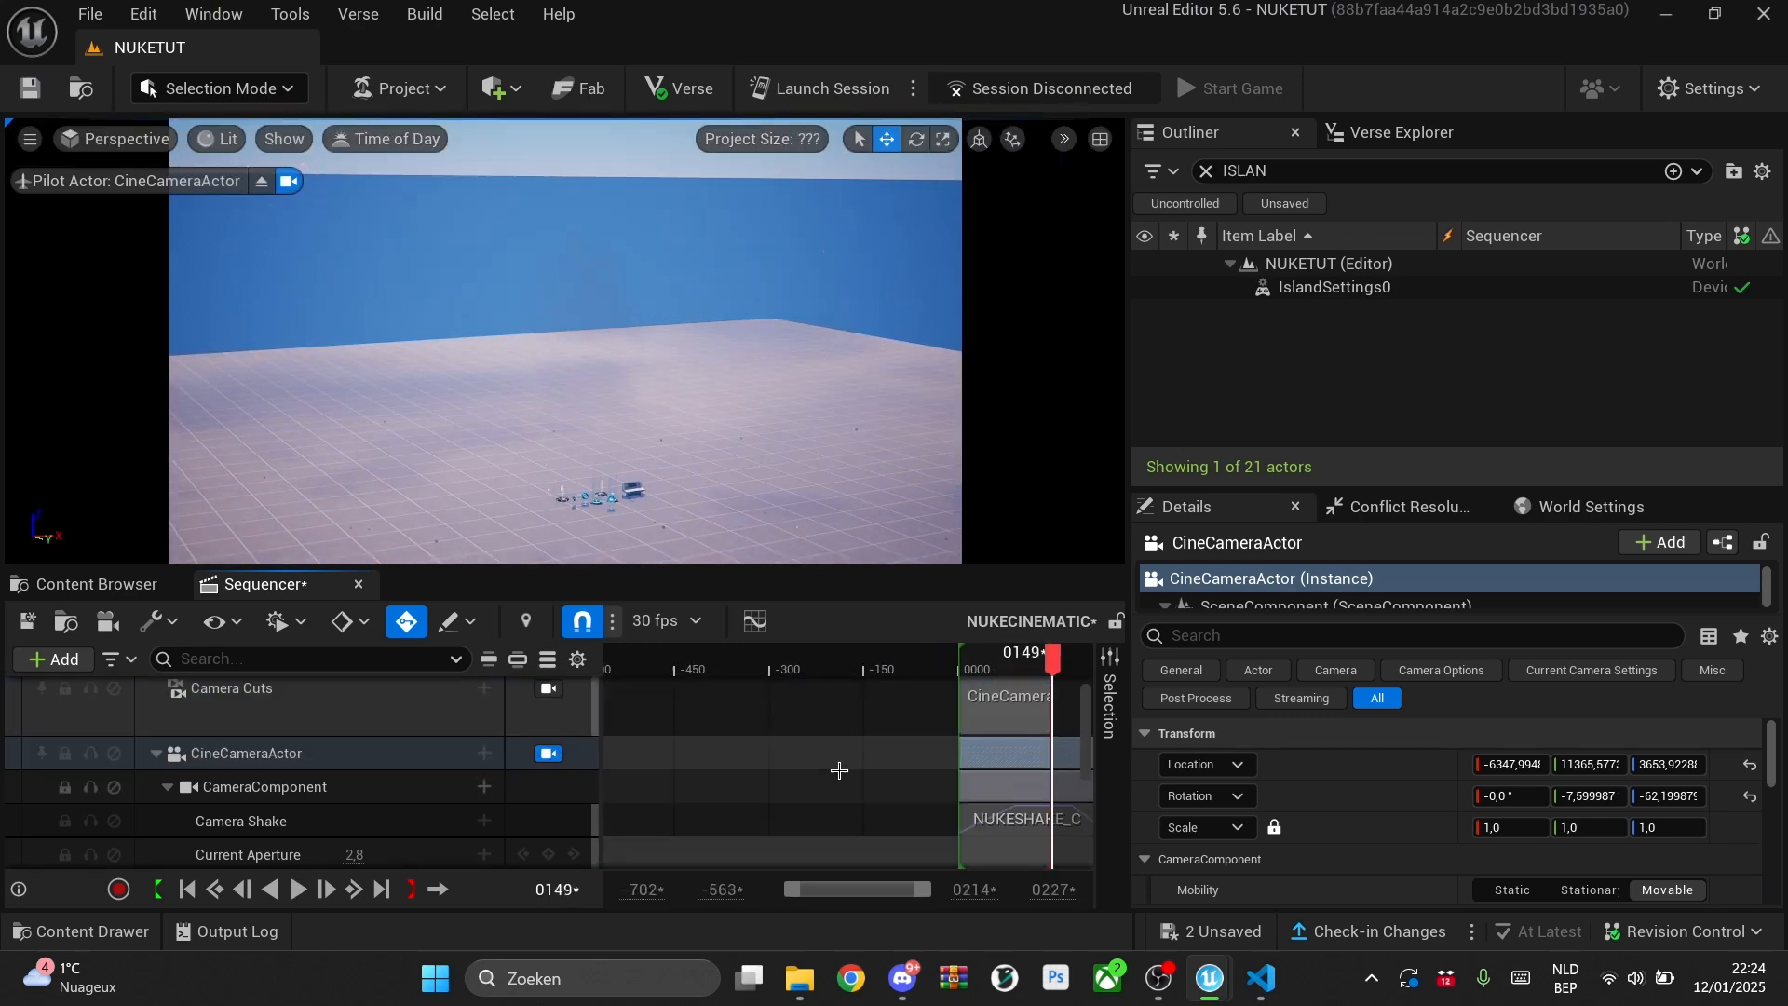
scroll(843, 776, "down", 3, "shift")
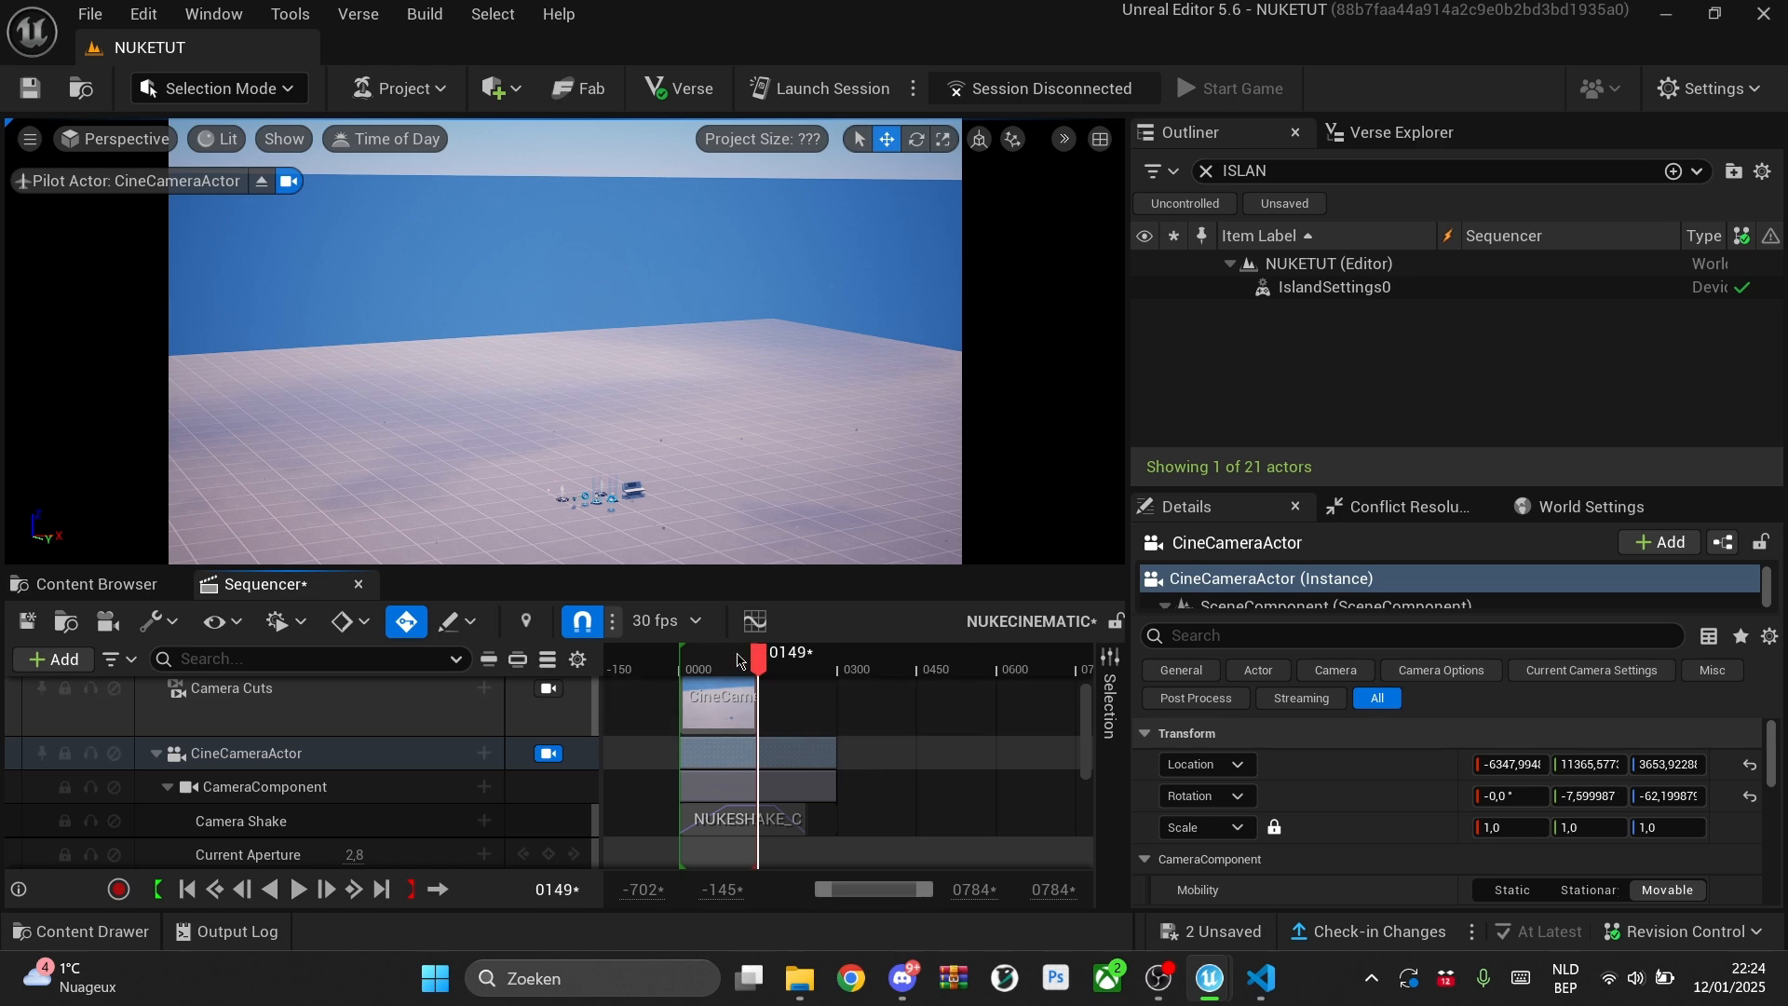
left_click(715, 657)
left_click_drag(761, 654, 826, 657)
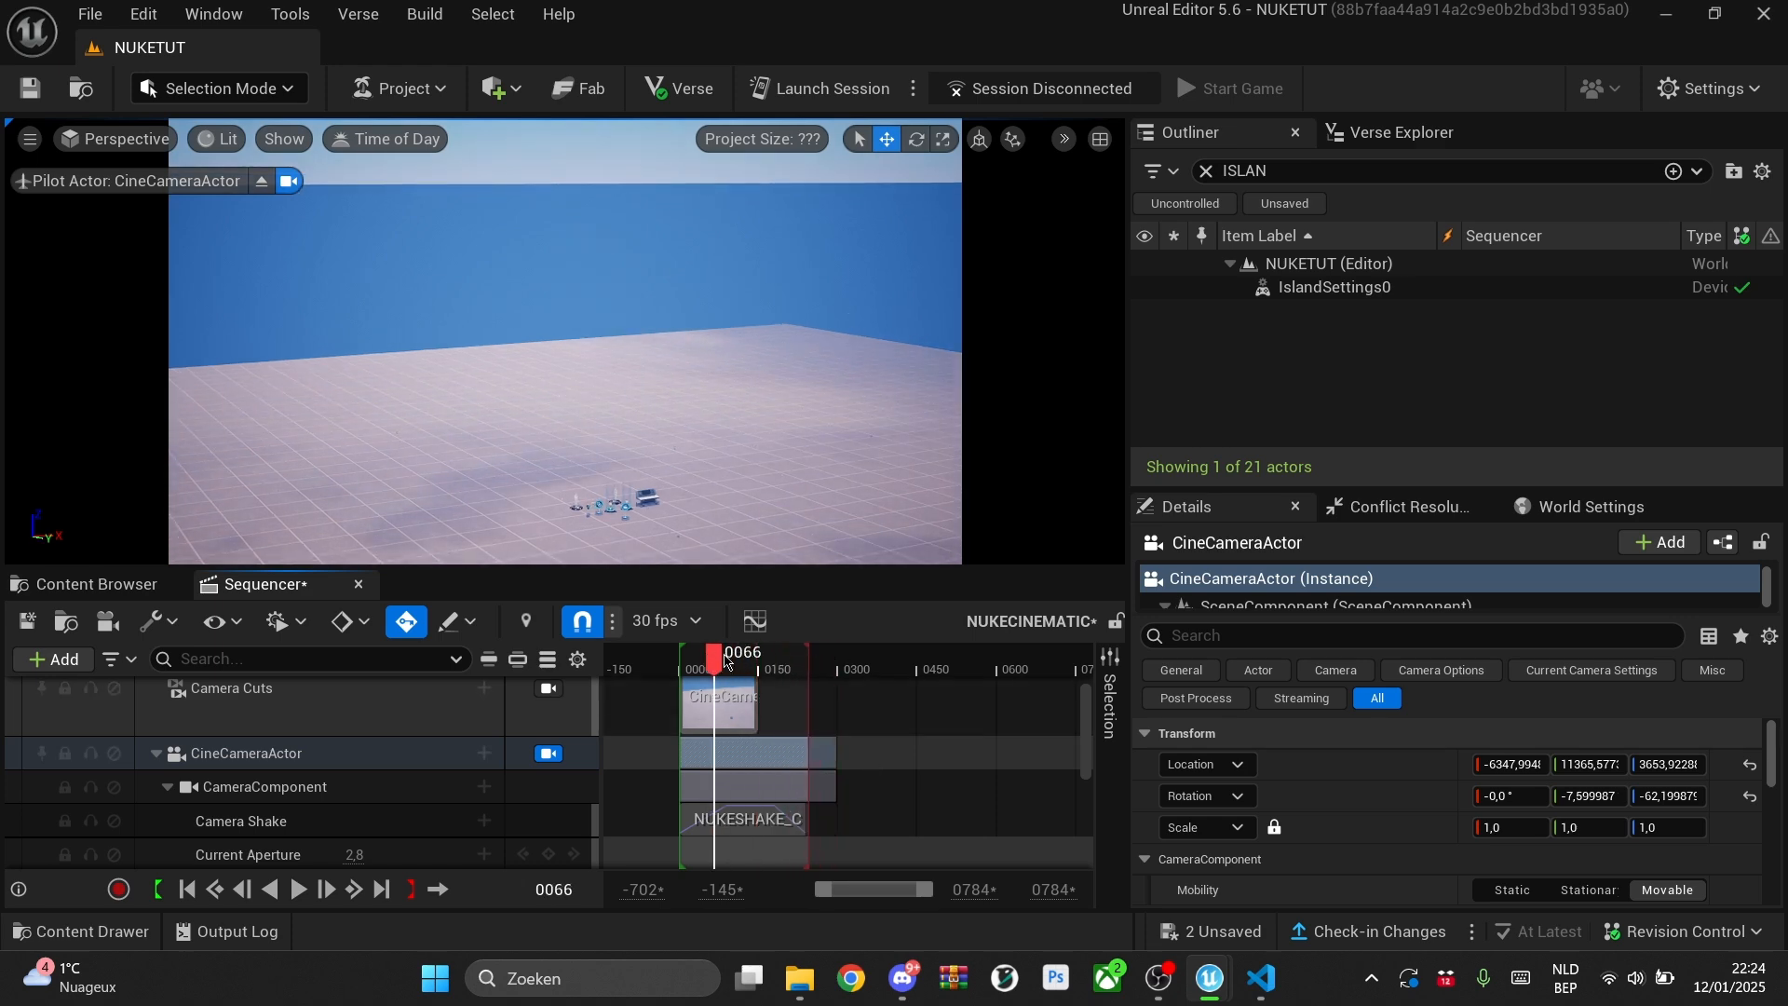
key("space")
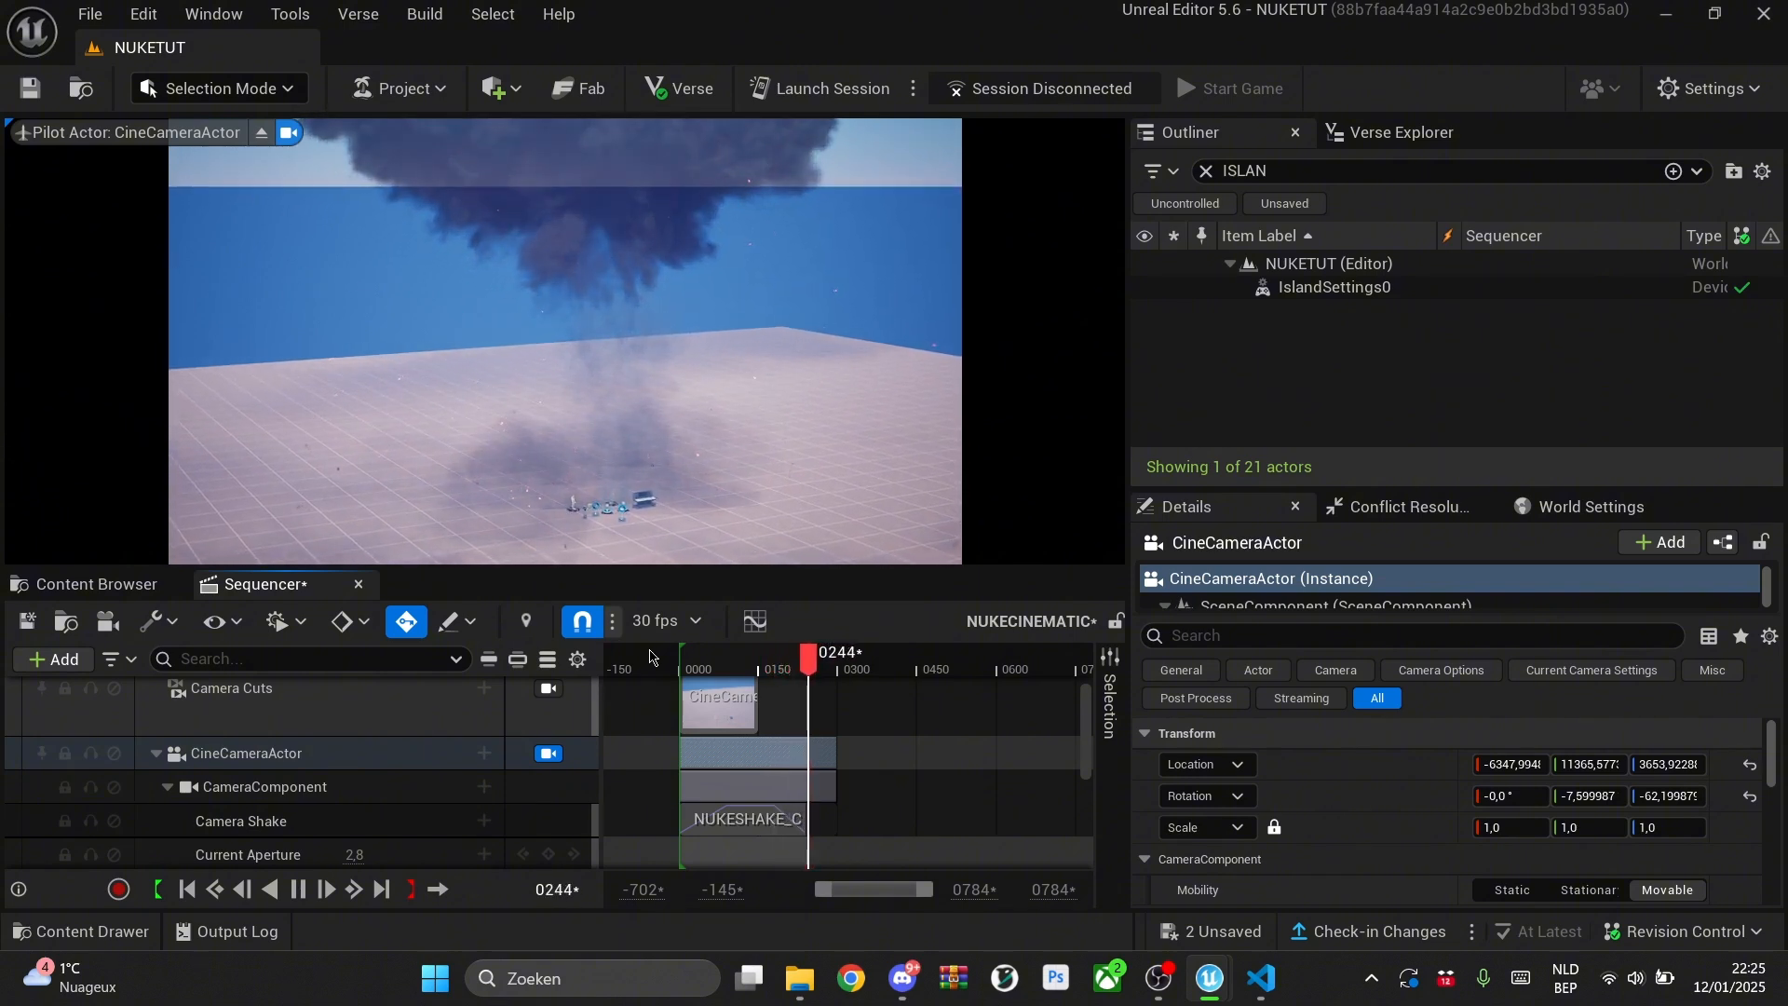
key("space")
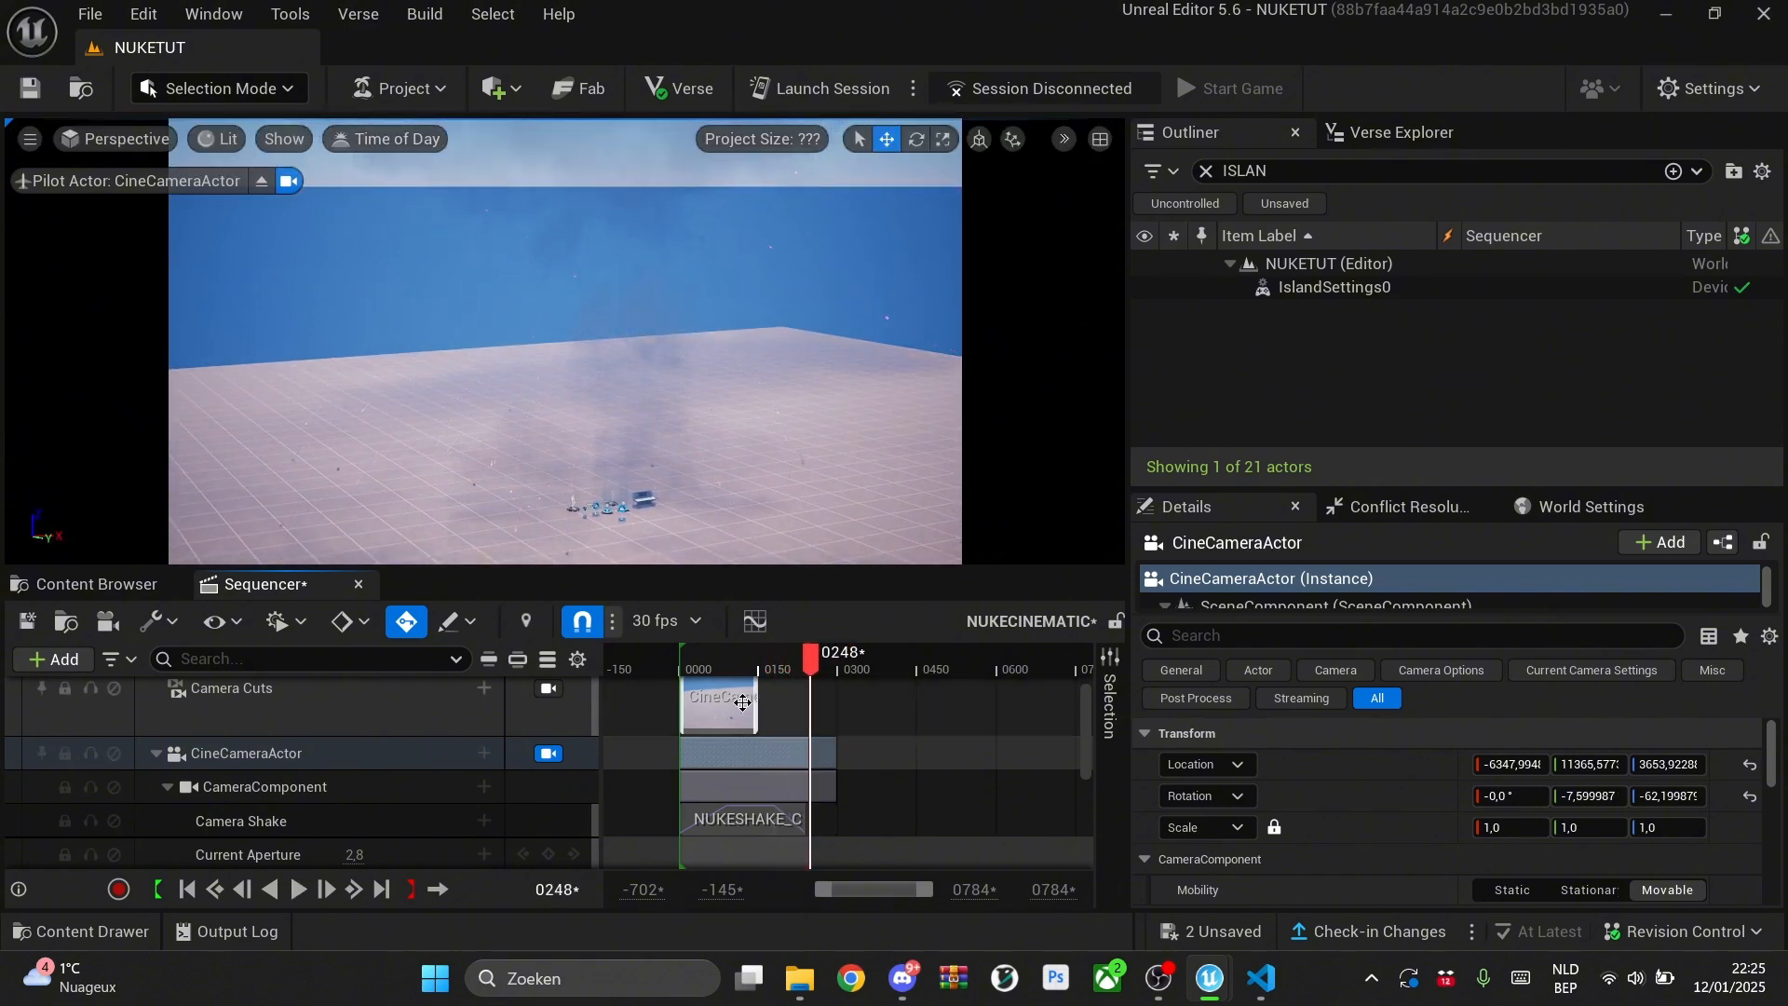
Step: Fit the Camera Cuts and CineCameraActor sections to the sequence's playback end at about frame 248, and return to the NUKETUT Content folder
left_click_drag(756, 704, 807, 752)
scroll(742, 769, "down", 1)
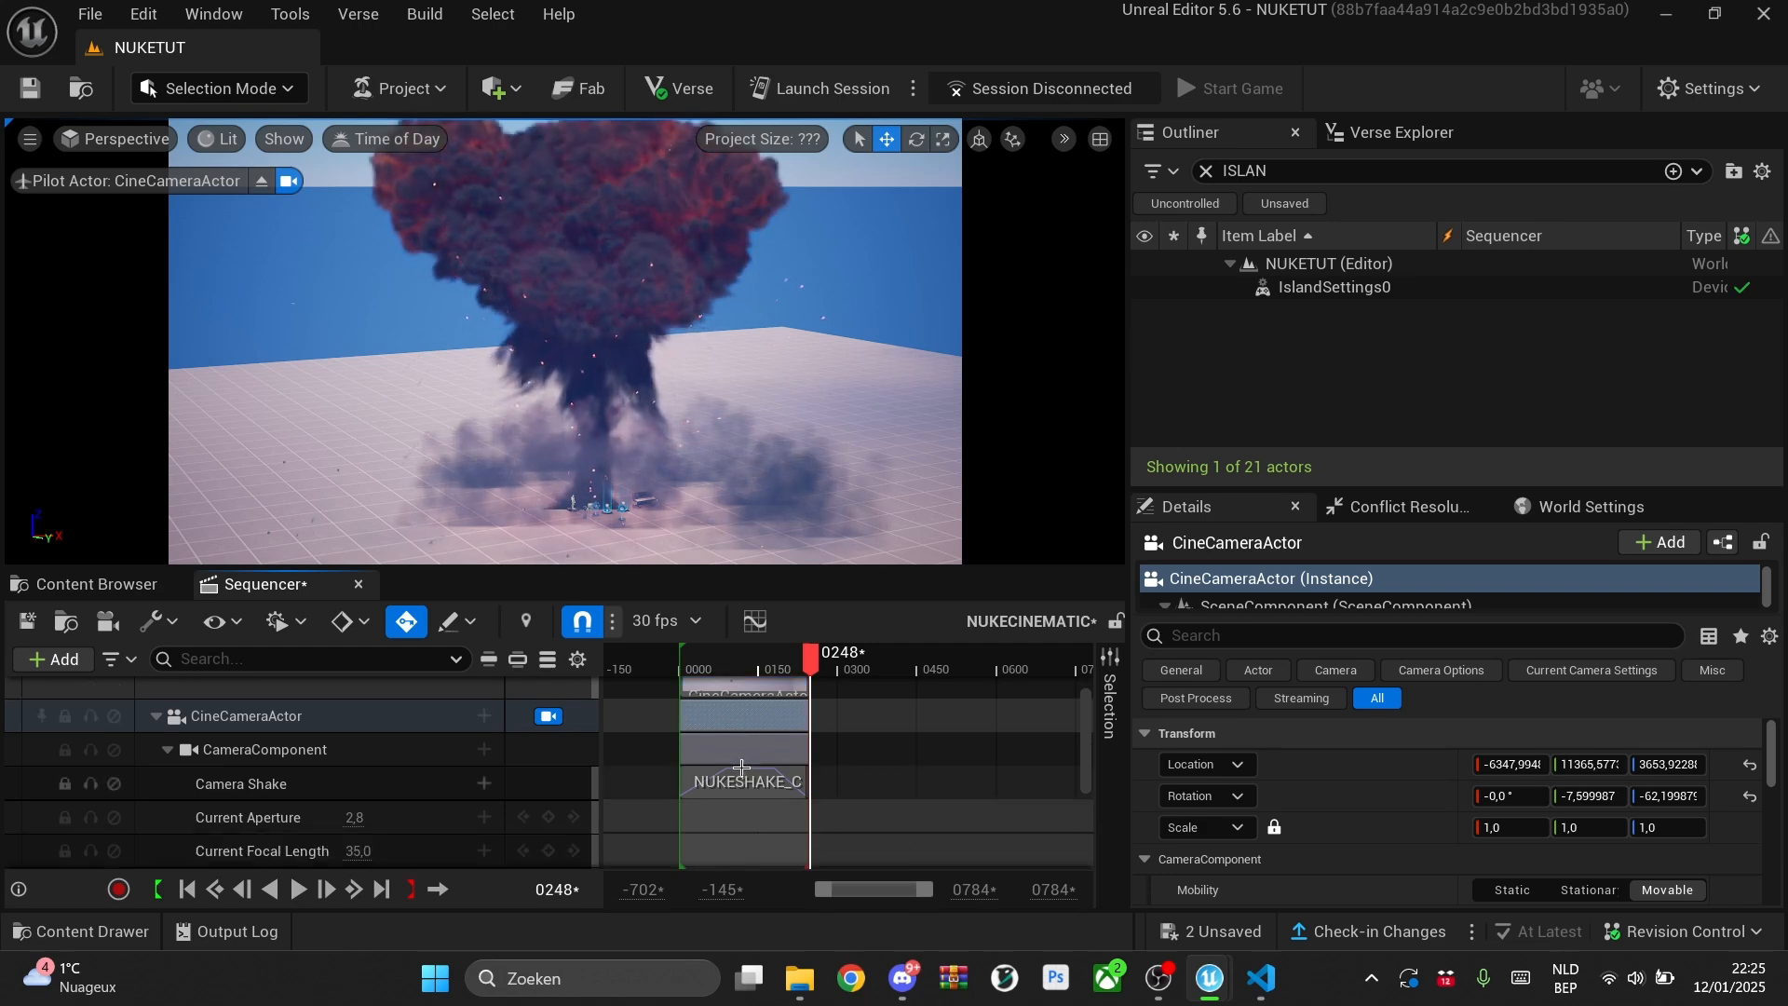
scroll(742, 768, "down", 1)
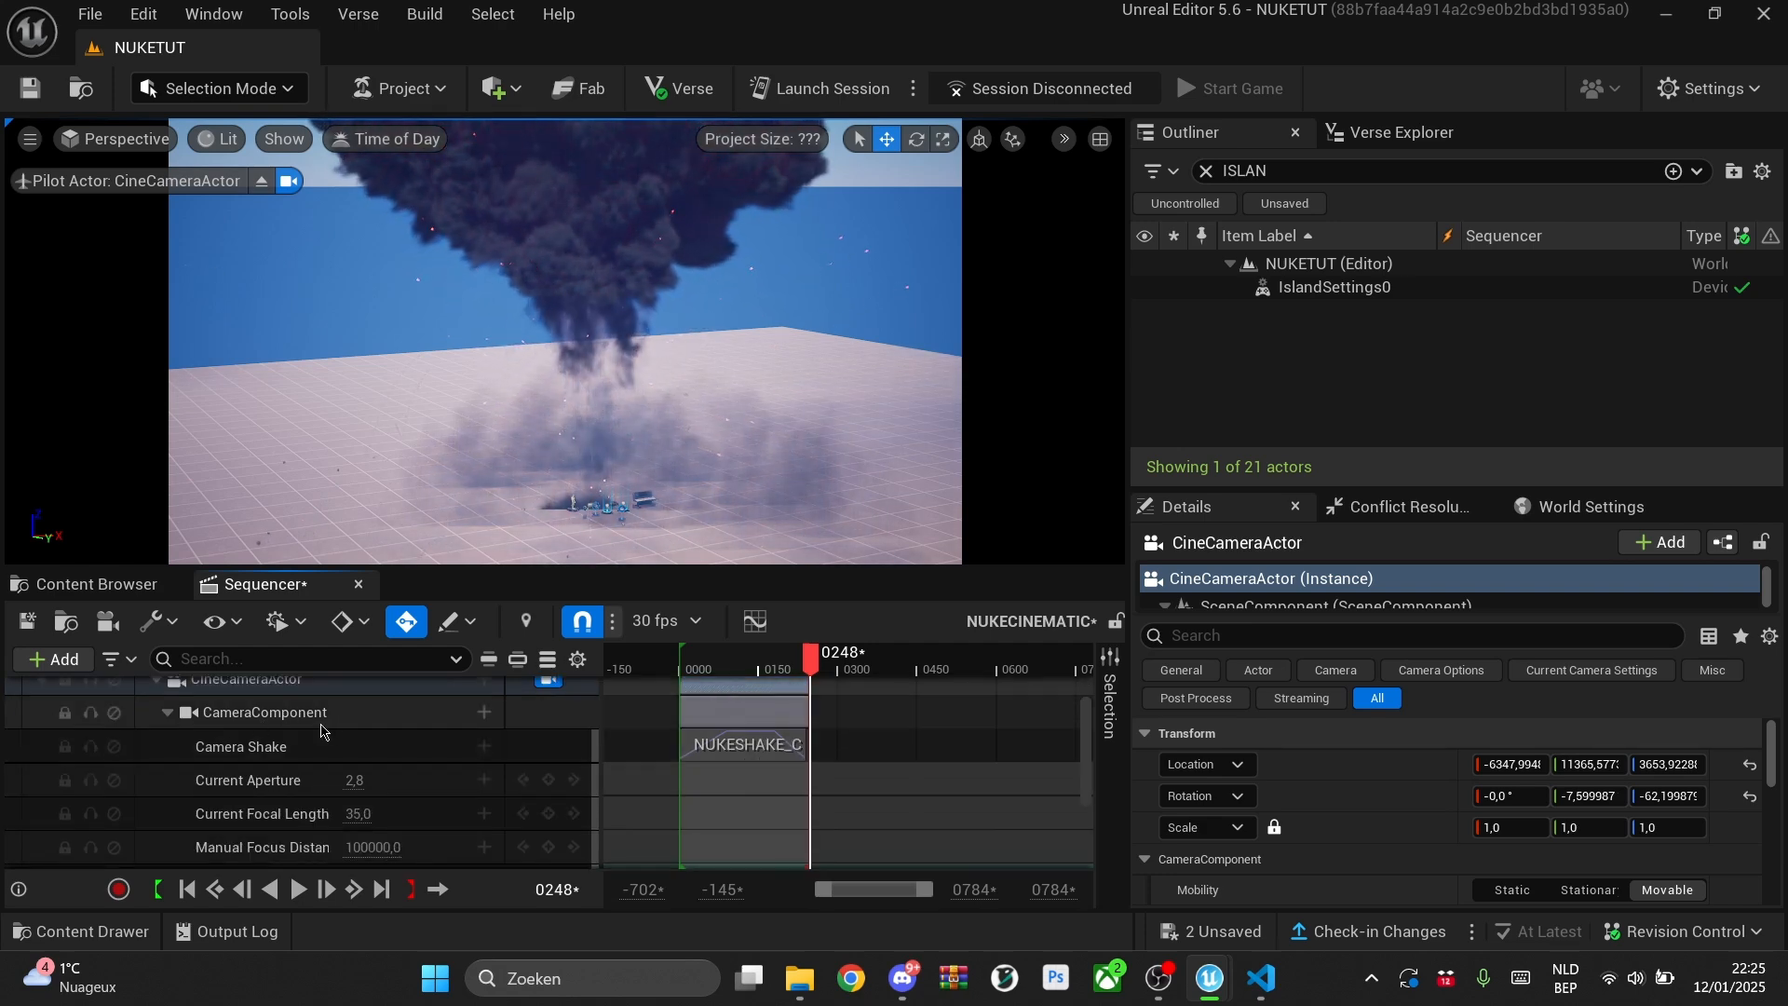
scroll(340, 748, "up", 1)
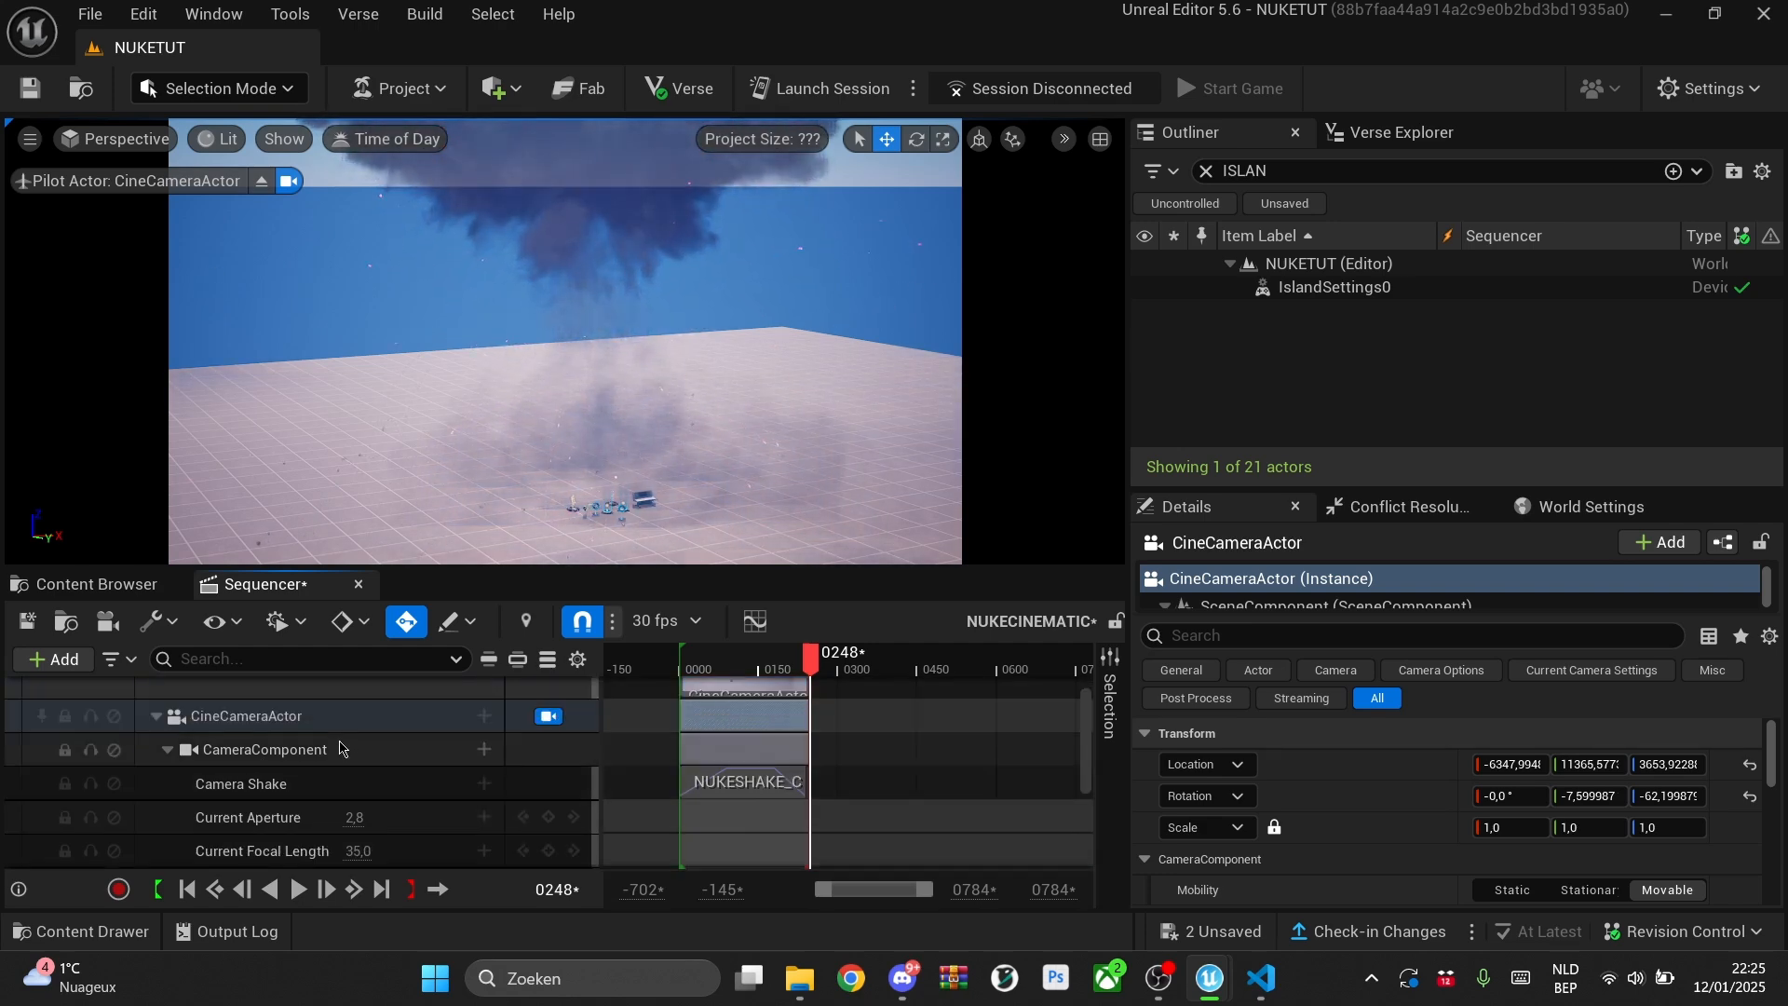
scroll(340, 747, "up", 1)
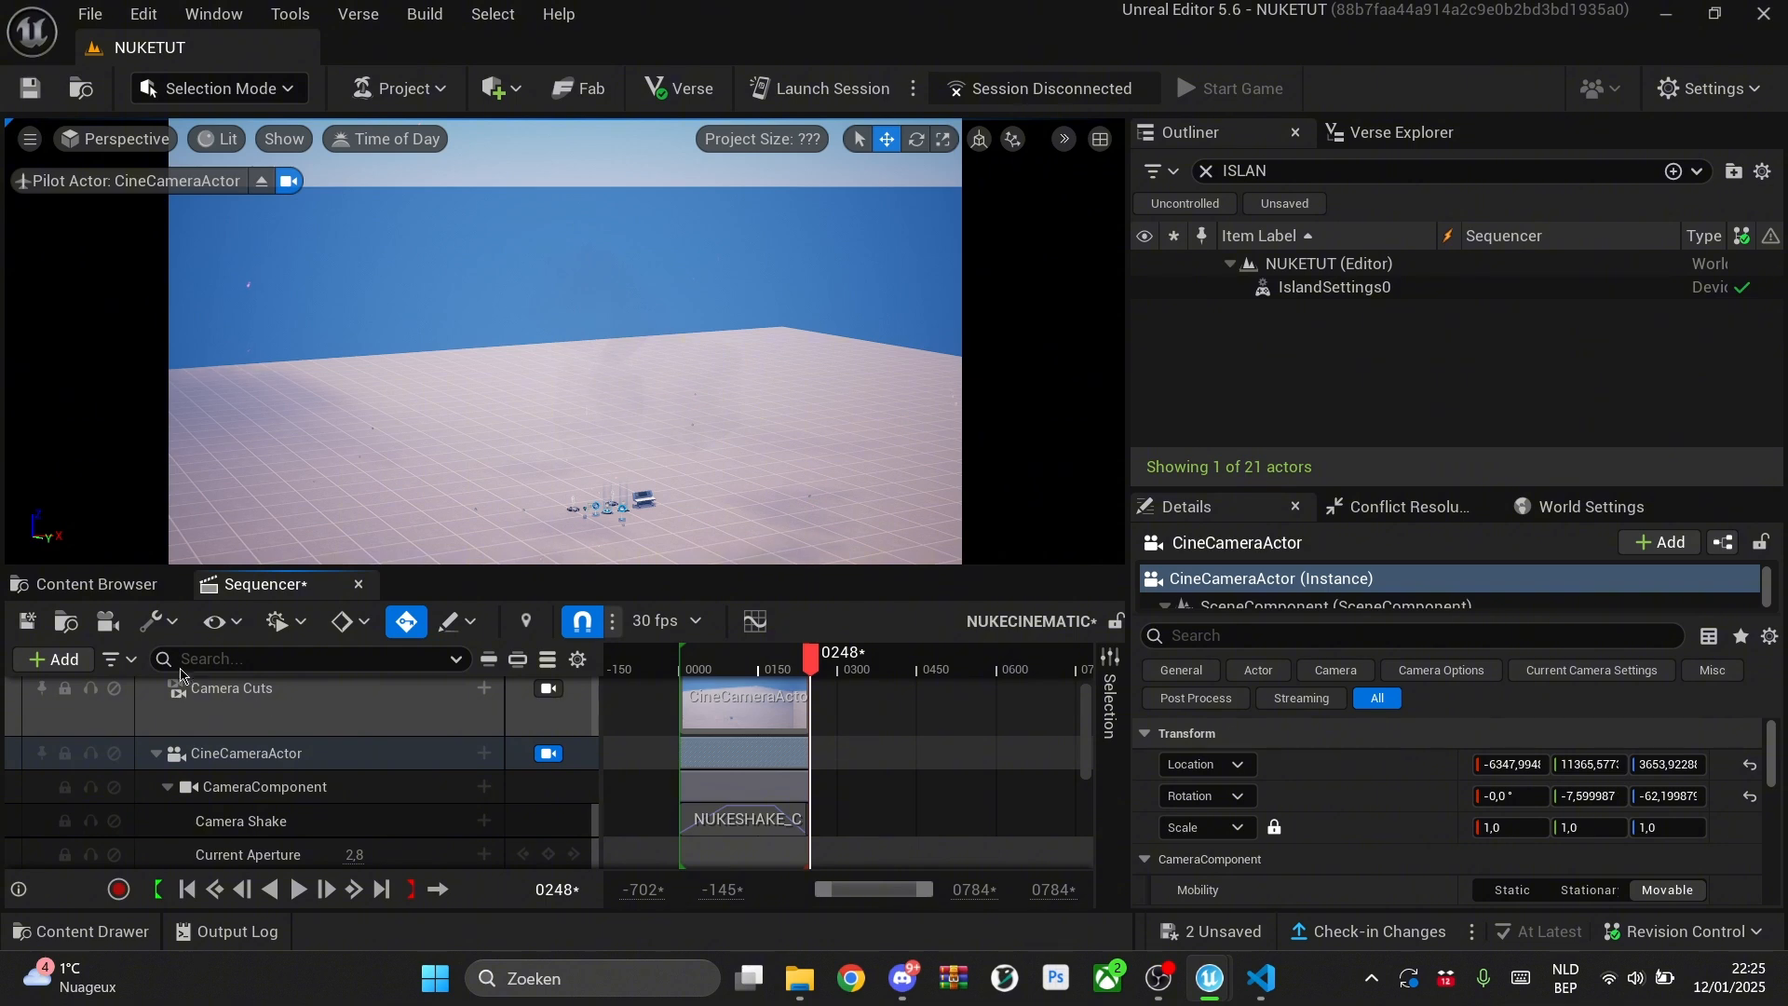
left_click(96, 584)
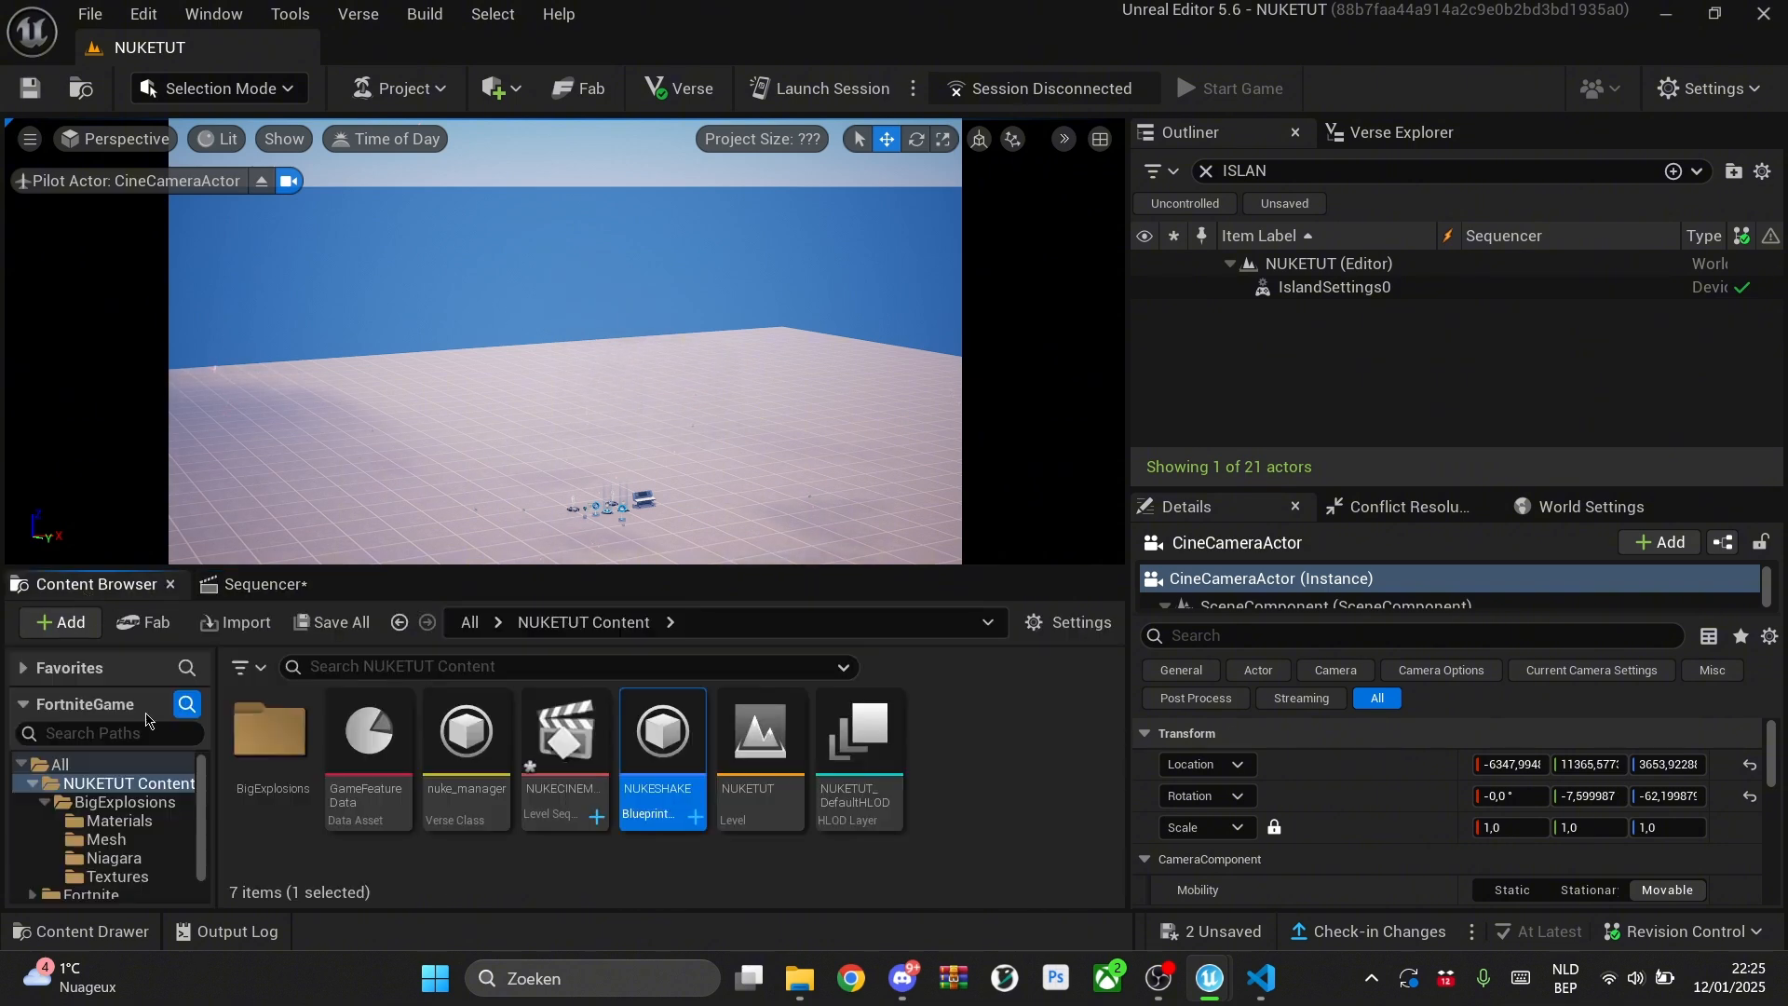
Step: Stop piloting the cine camera and place a Damage Volume from the Fortnite content among the devices in the level
left_click(260, 180)
right_click_drag(623, 234, 623, 287)
key("w")
left_click(623, 234)
key("w")
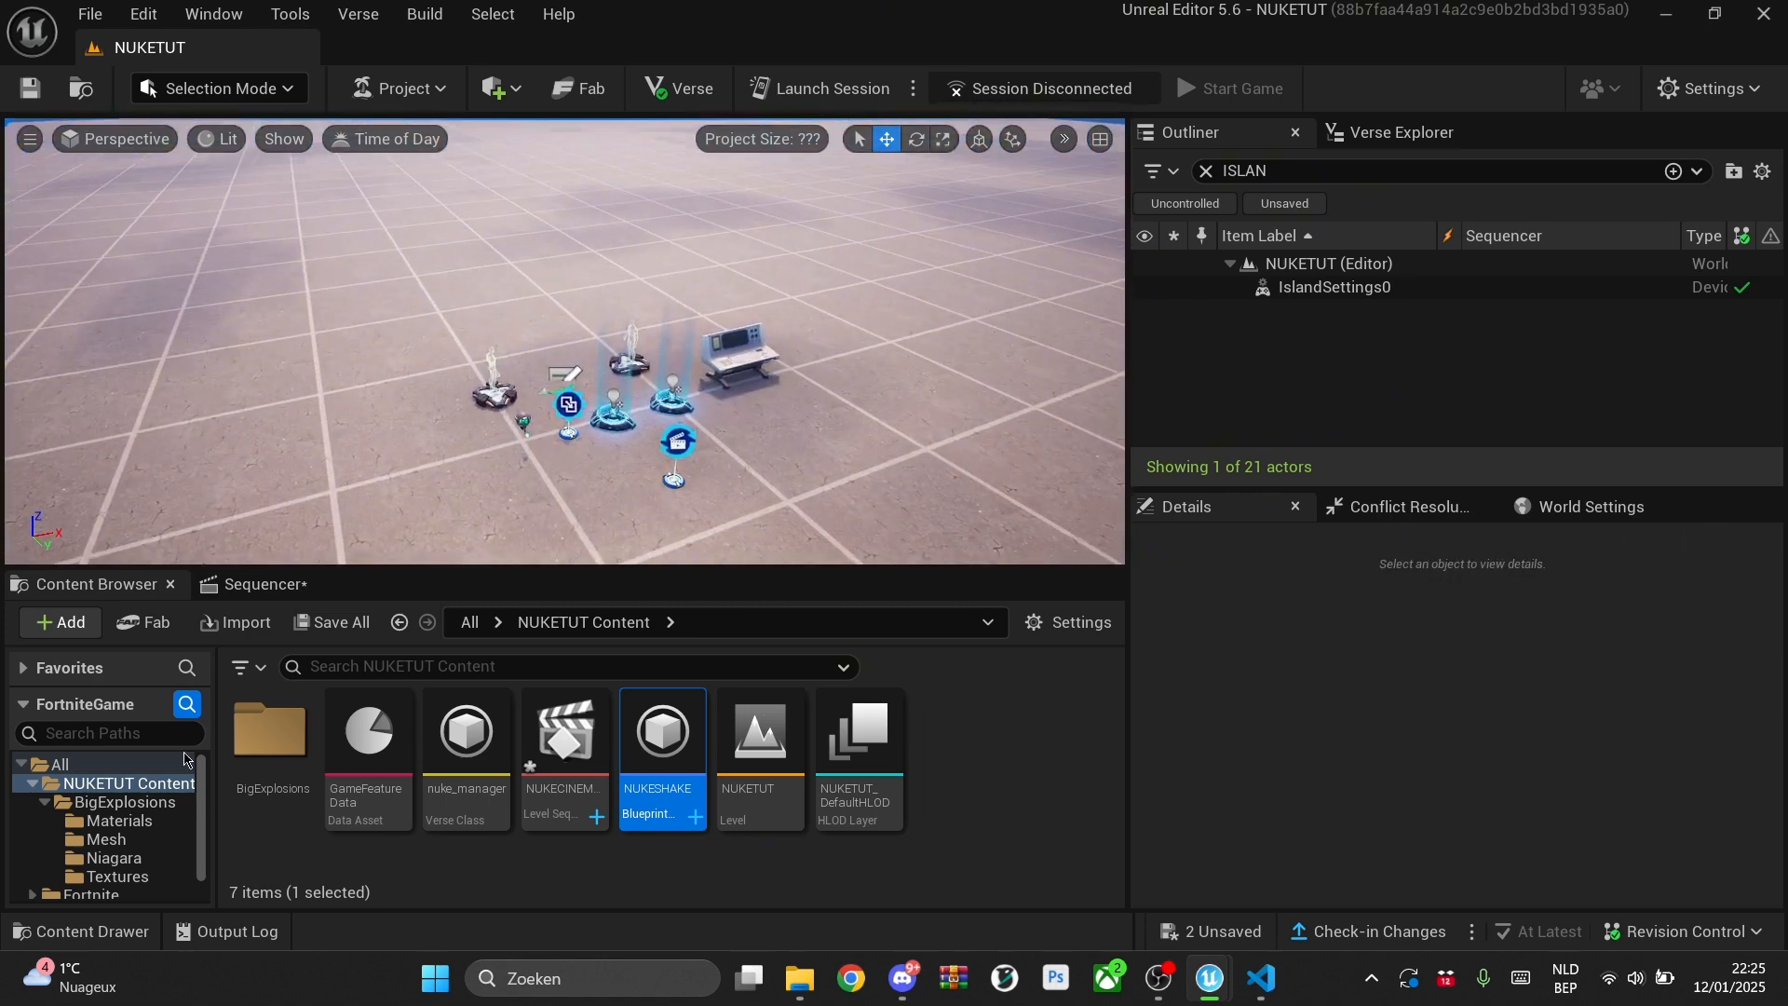
scroll(122, 884, "down", 1)
left_click(122, 873)
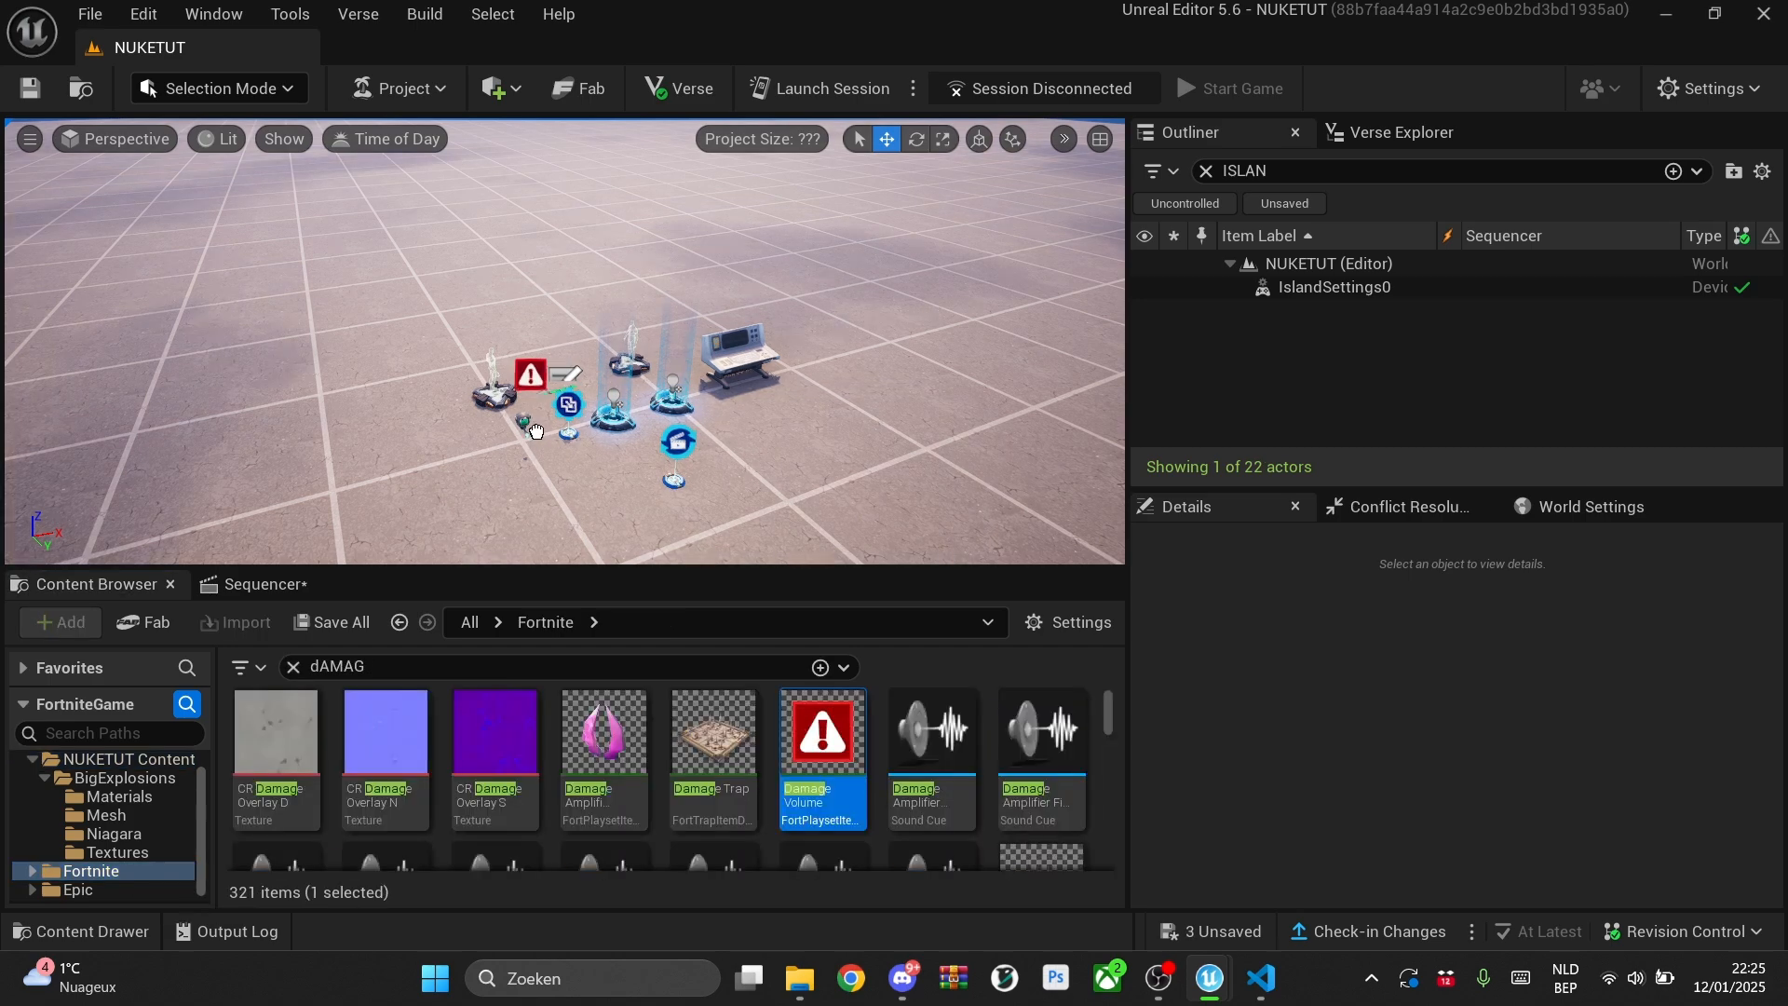
left_click(605, 443)
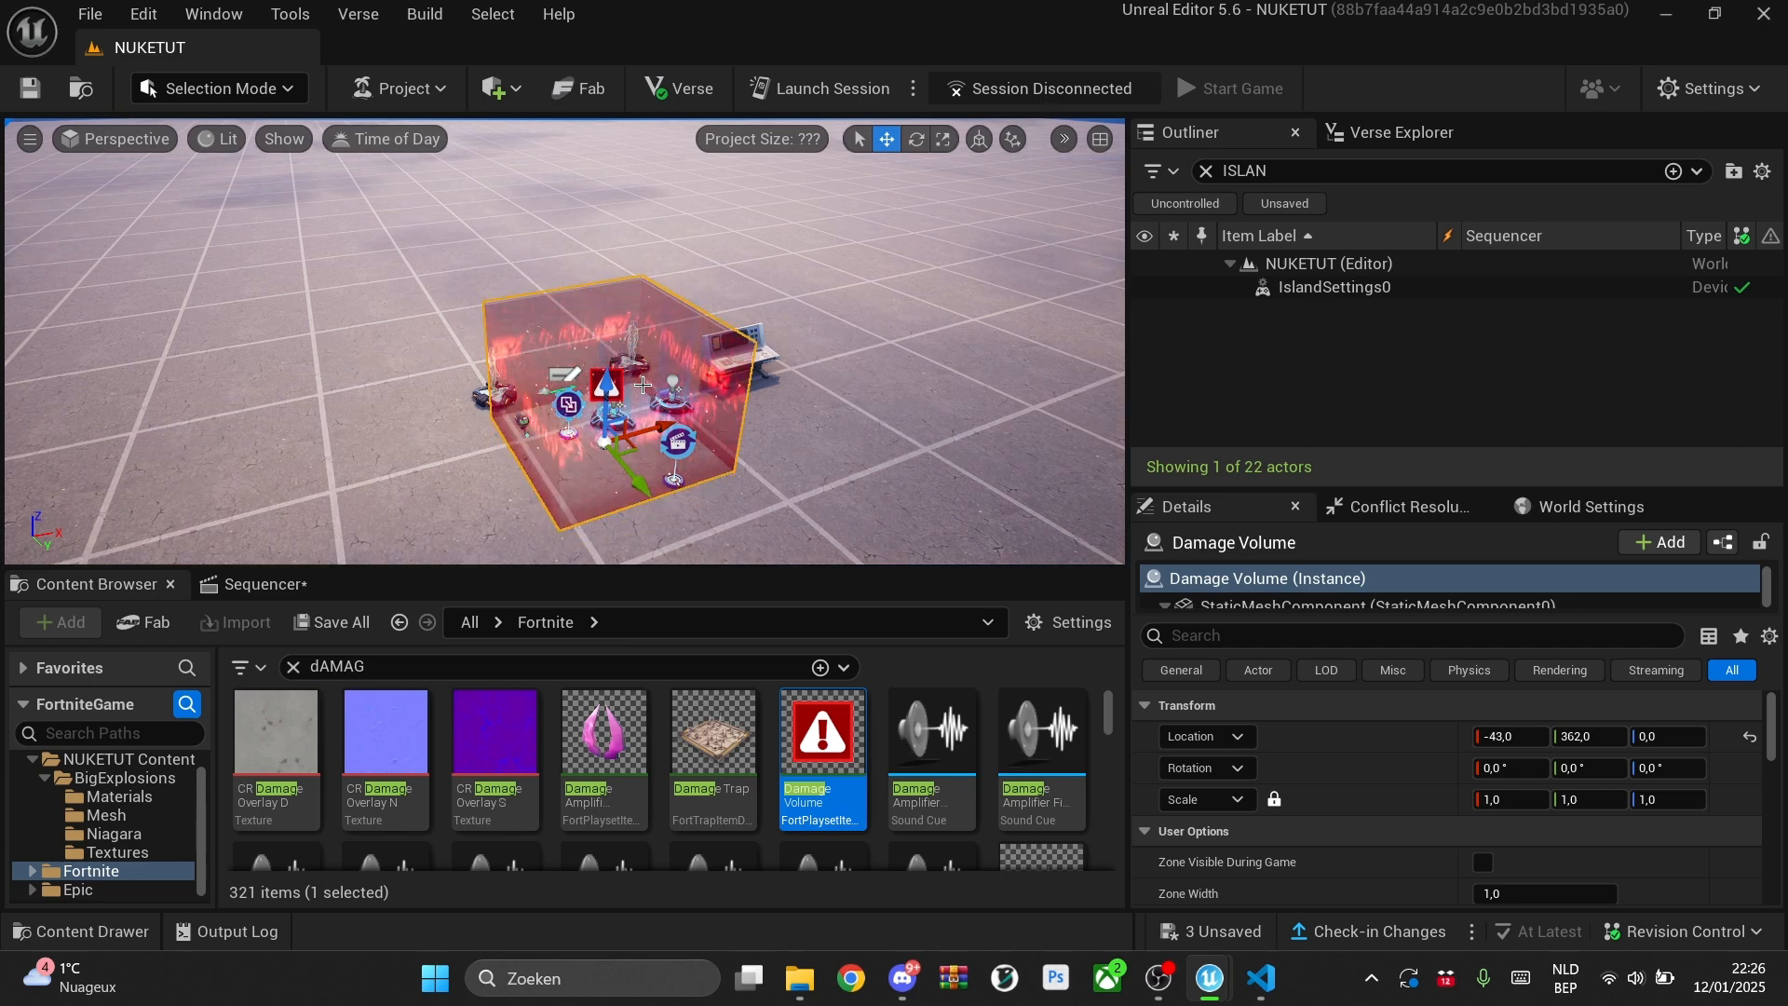
Step: Set the Damage Volume's Zone Width, Zone Depth and Zone Height to 5
scroll(1369, 832, "down", 3)
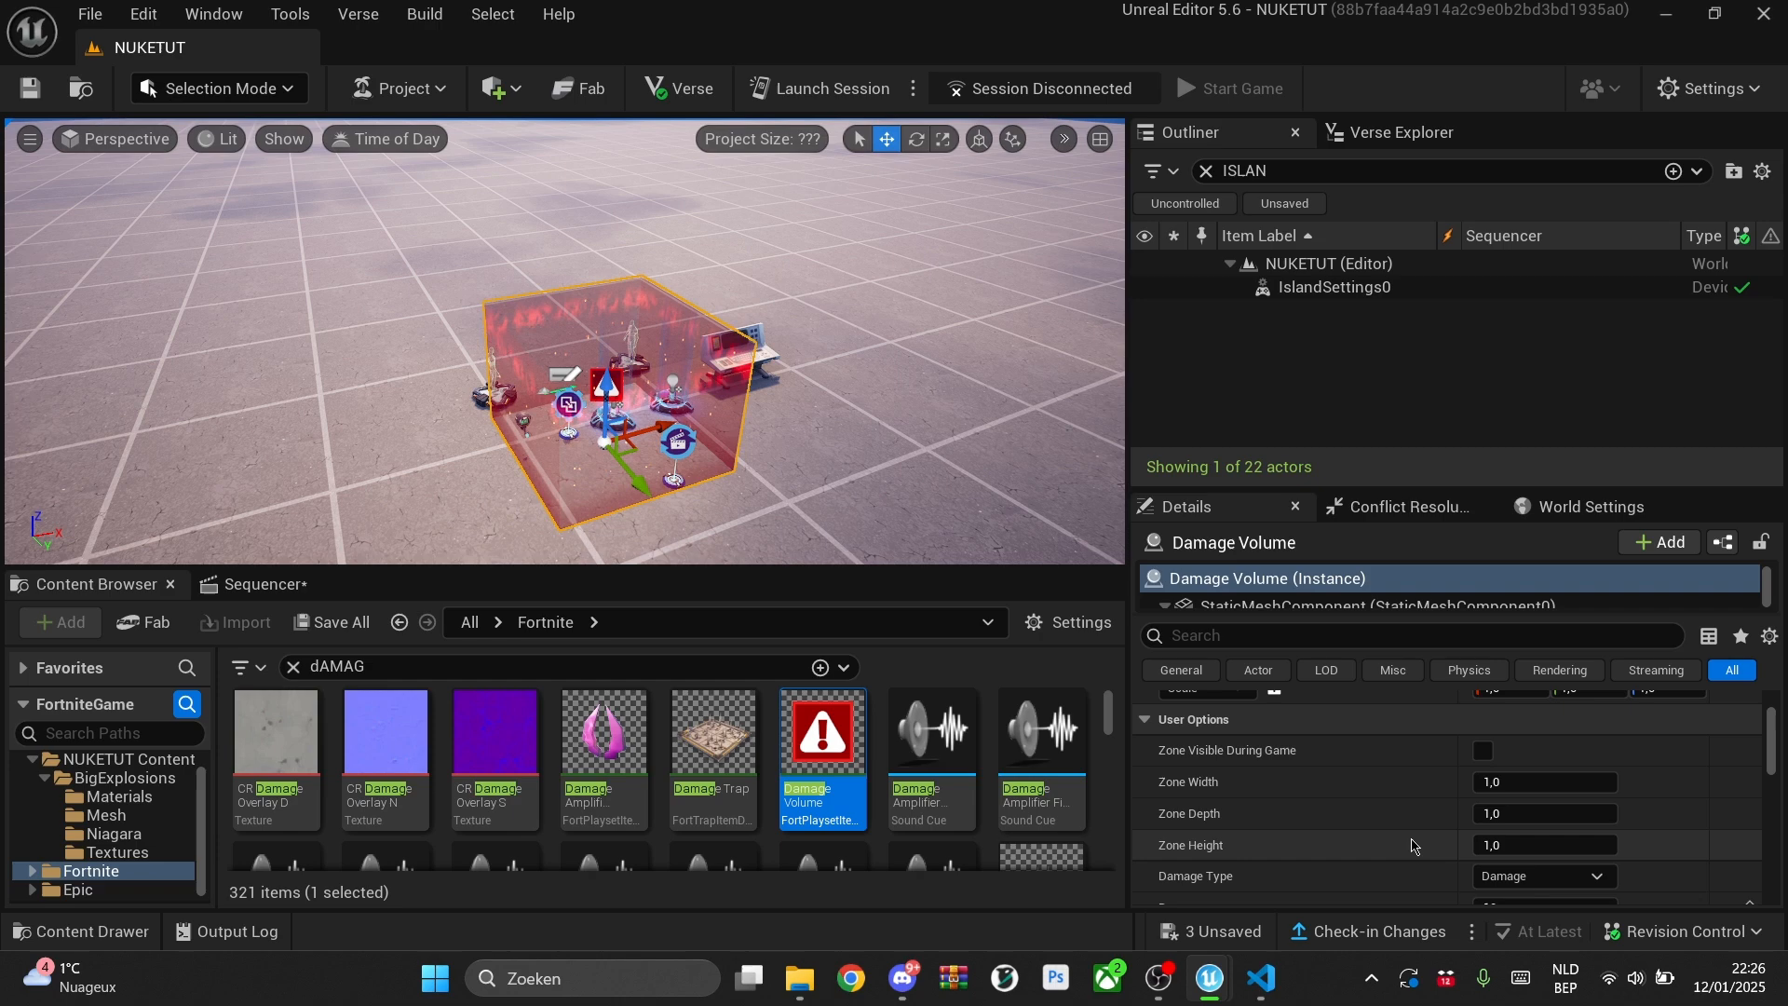
left_click(1492, 780)
type("5")
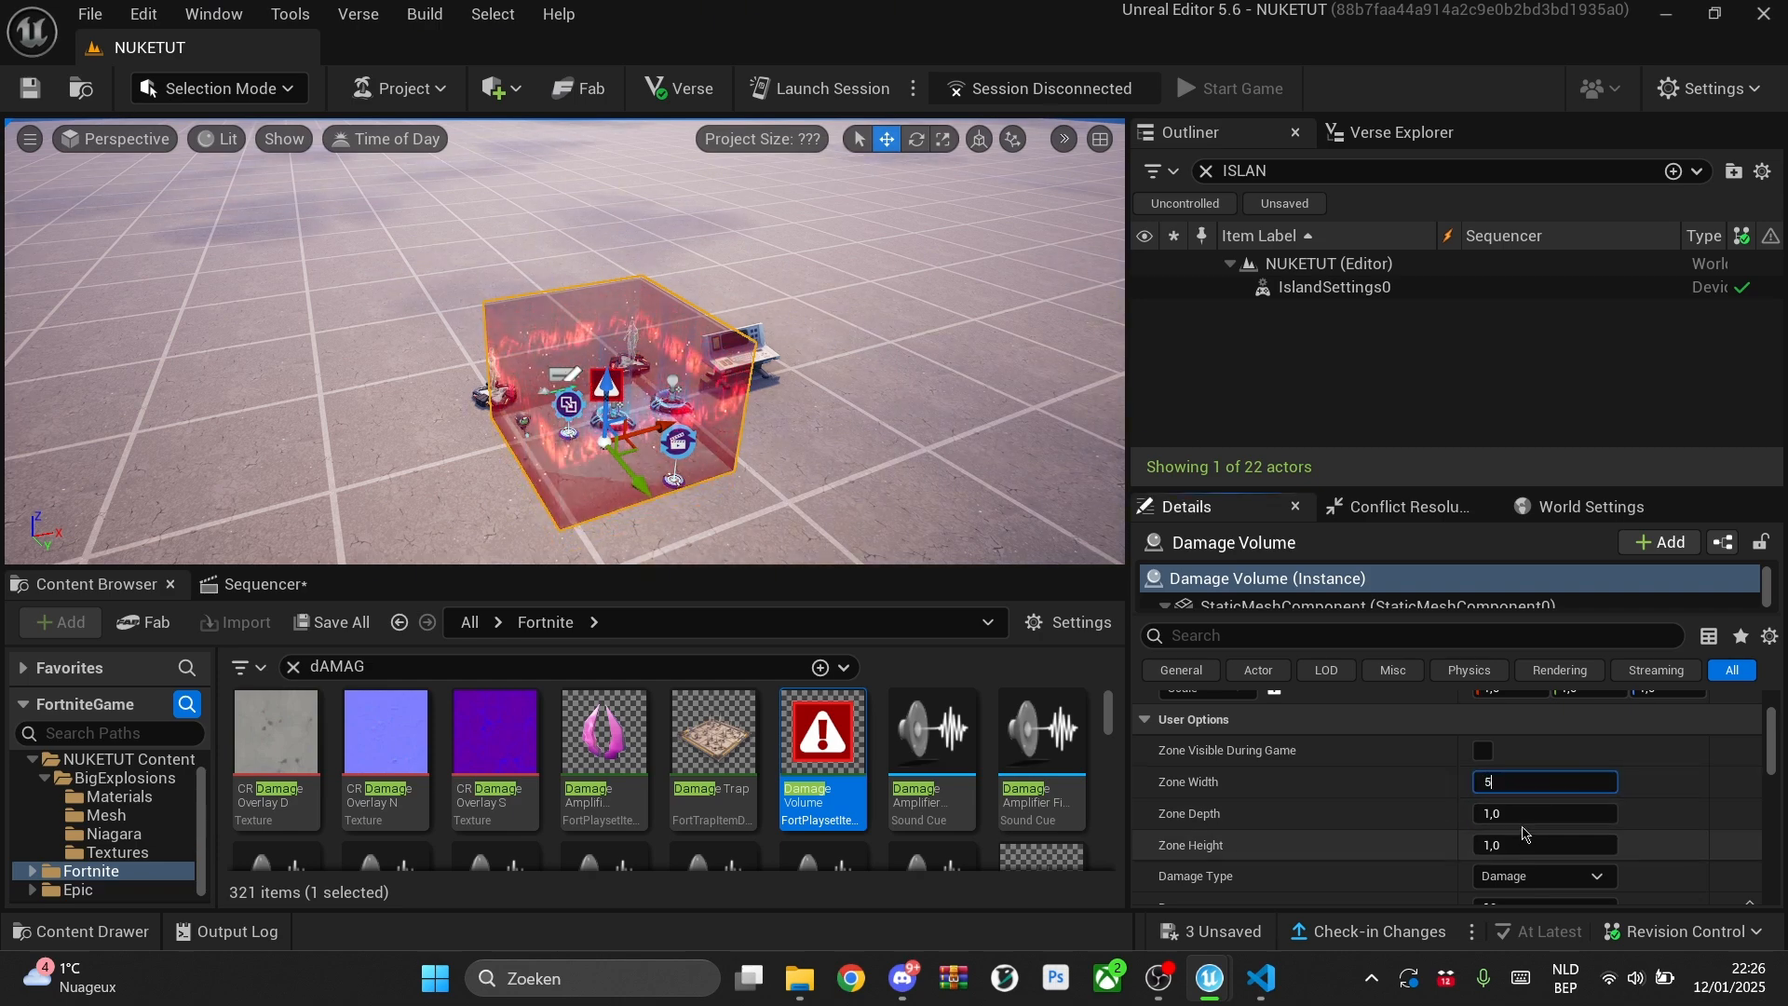
key("Tab")
type("5")
key("Tab")
type("5")
key("Return")
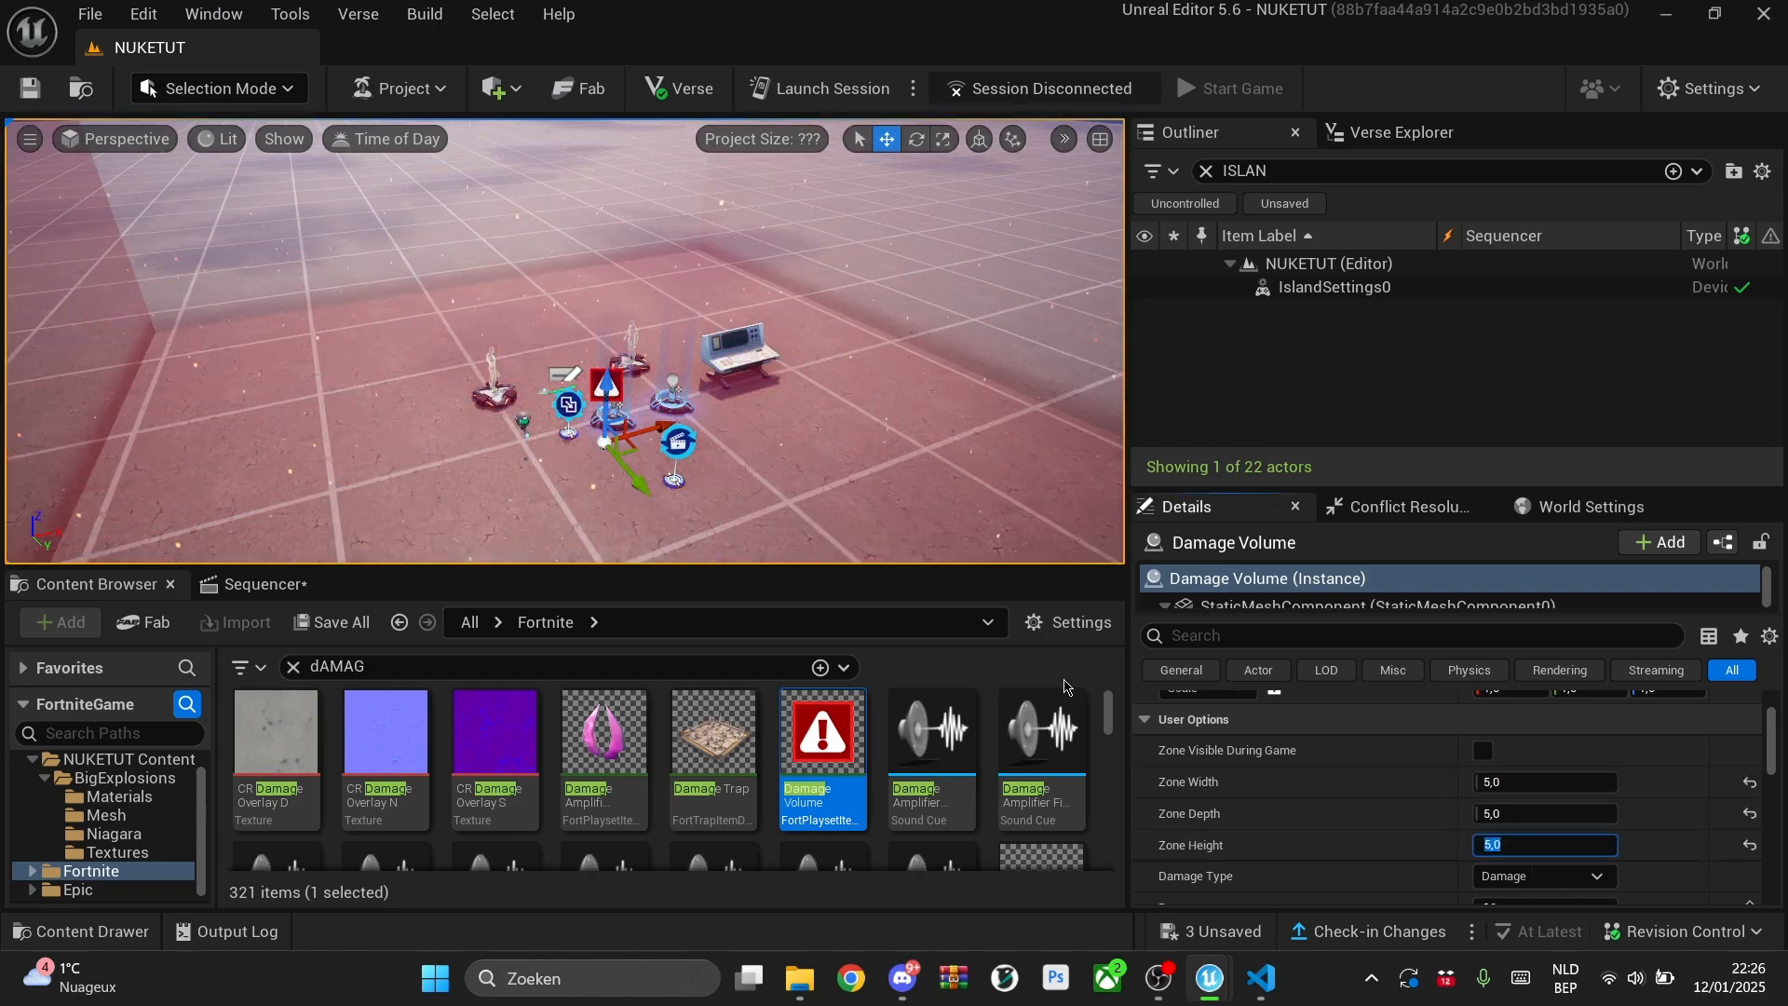
Step: Add the Damage Volume actor to the NUKECINEMATIC sequence and give it a Gameplay Events track
left_click(289, 584)
right_click_drag(549, 400, 494, 377)
key("s")
mouse_move(769, 484)
right_mouse_down()
mouse_move(820, 451)
mouse_move(769, 483)
right_mouse_up()
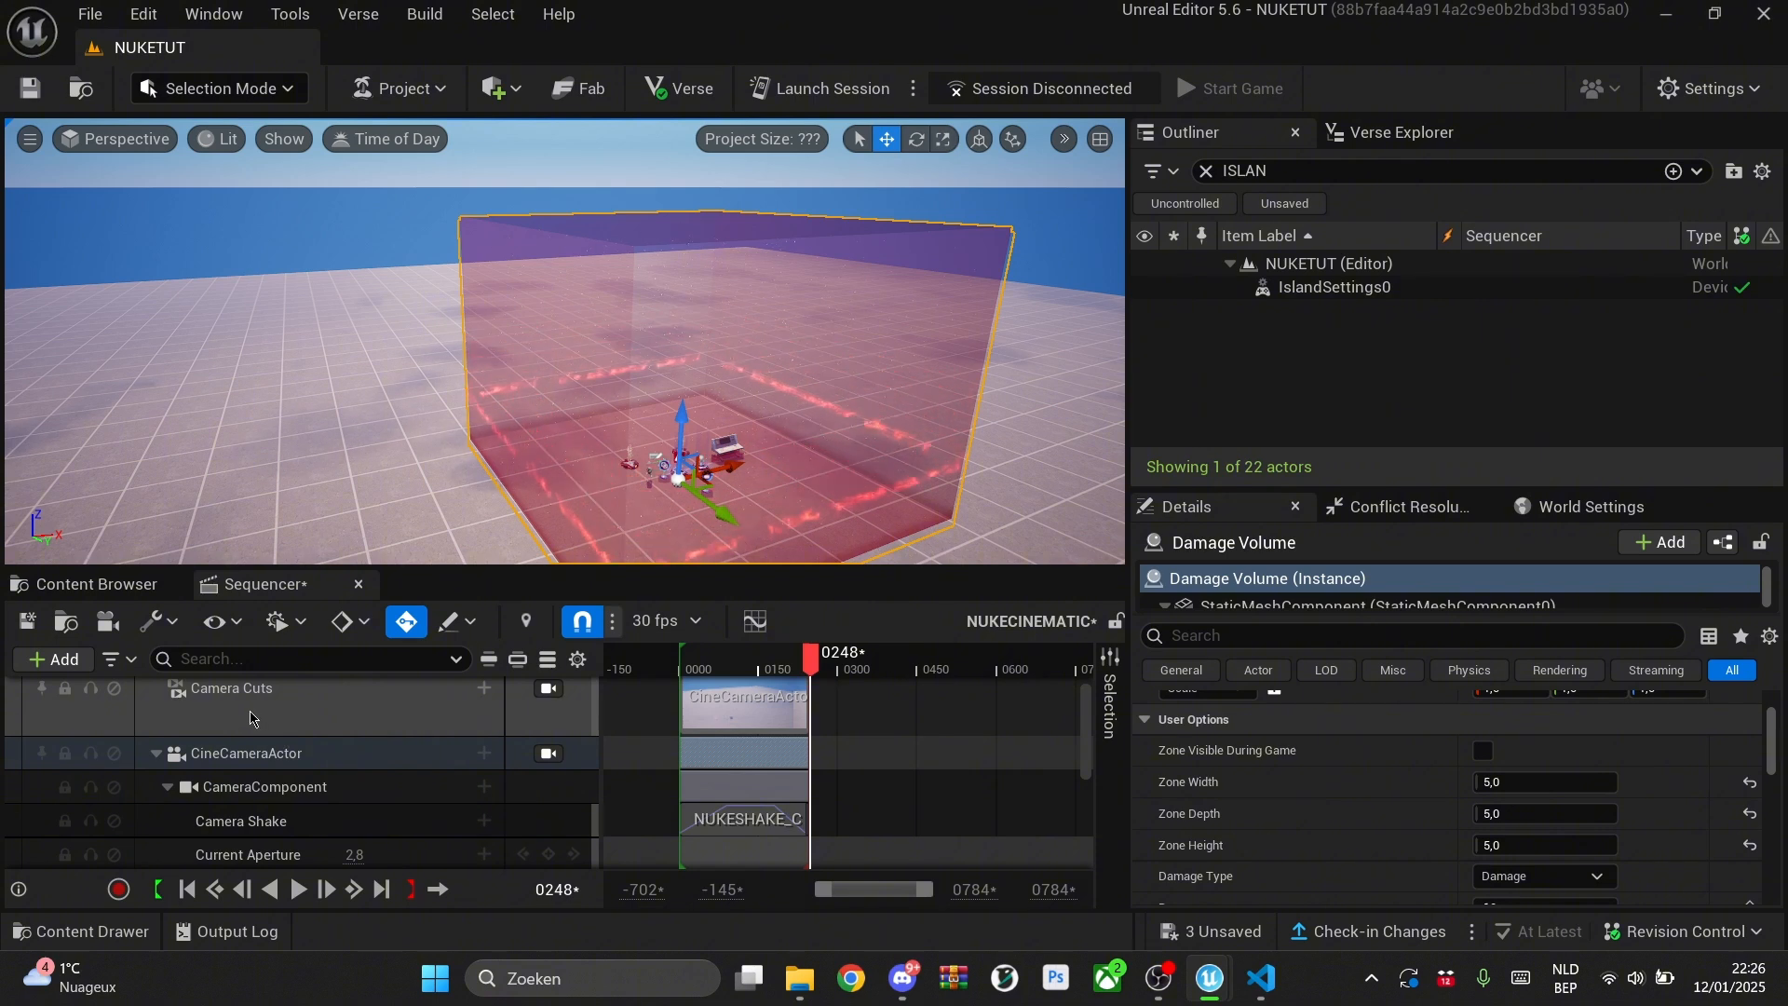
scroll(261, 716, "down", 3)
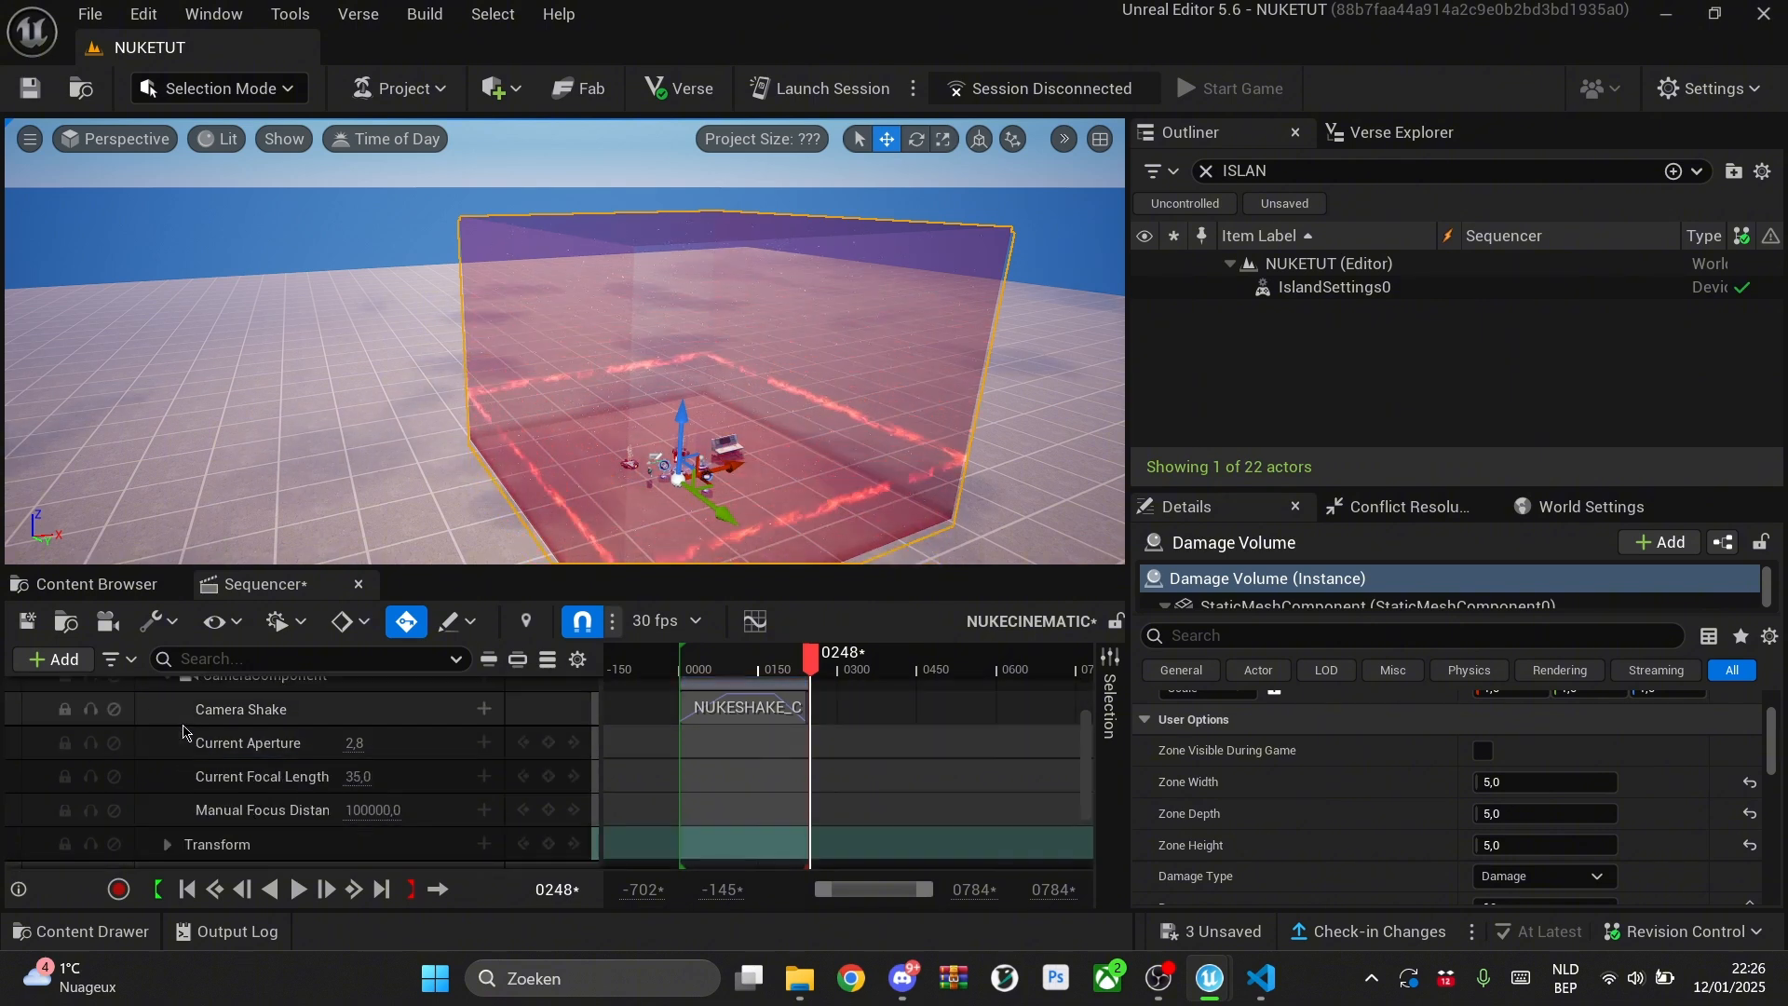
scroll(187, 708, "up", 4)
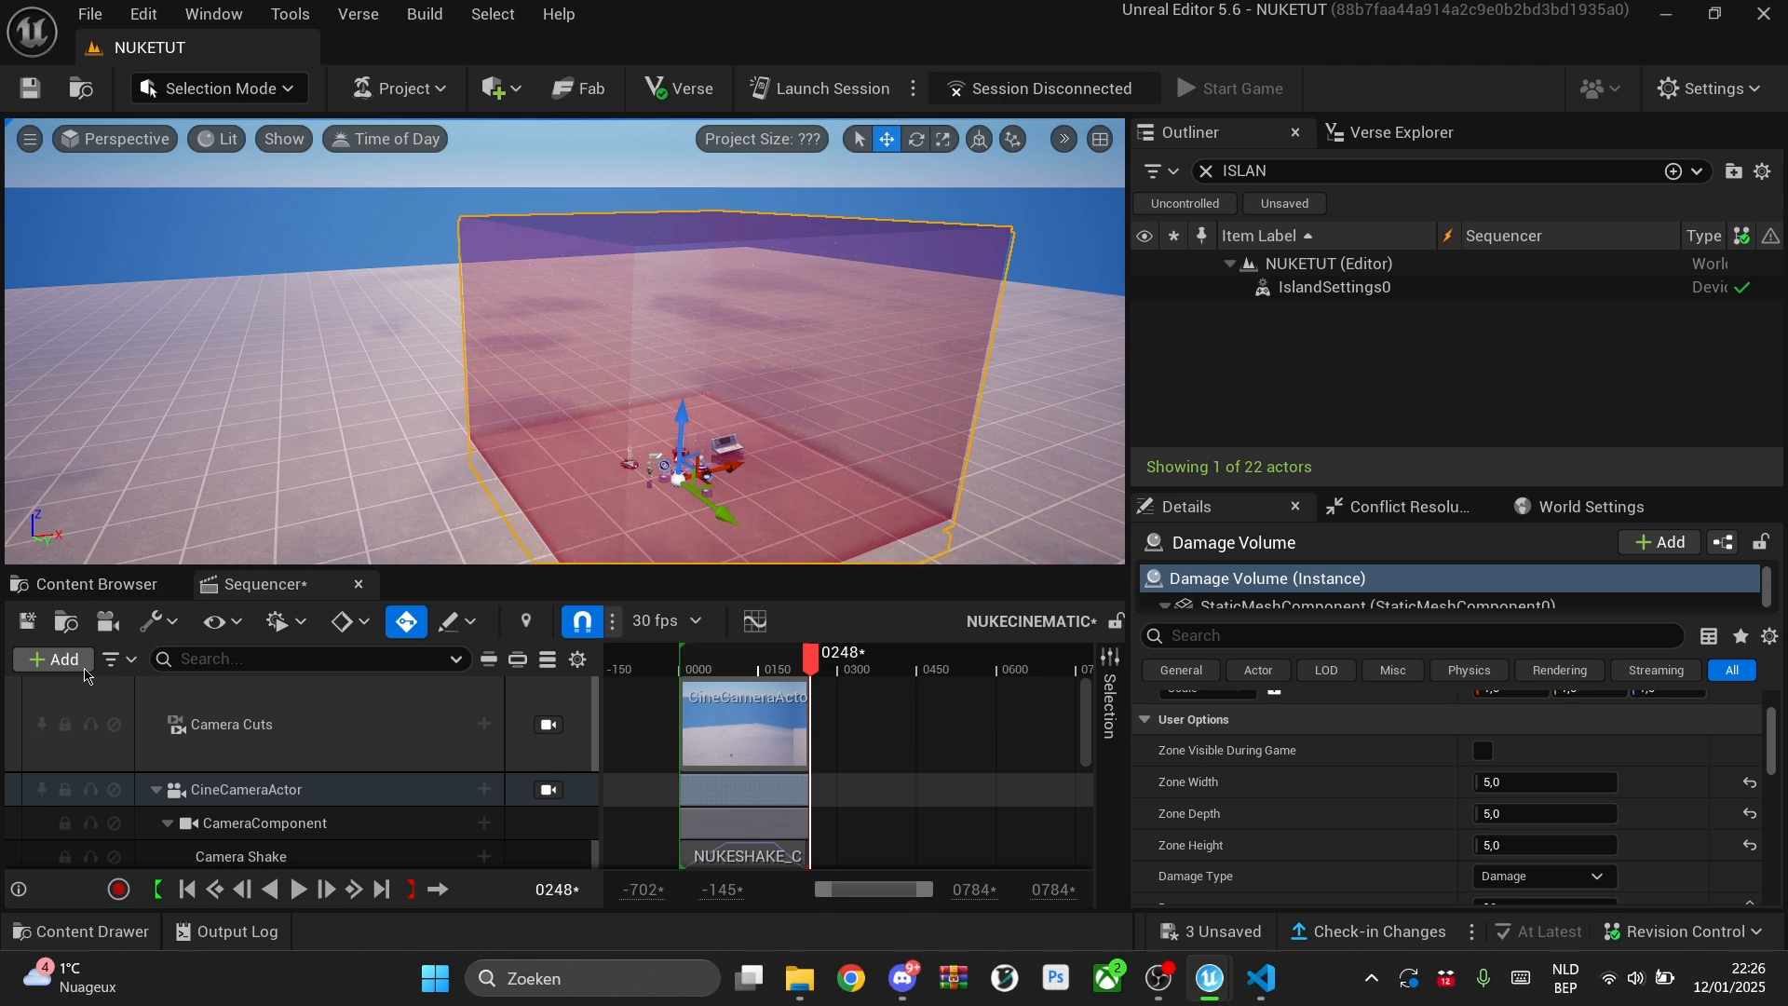
left_click(78, 669)
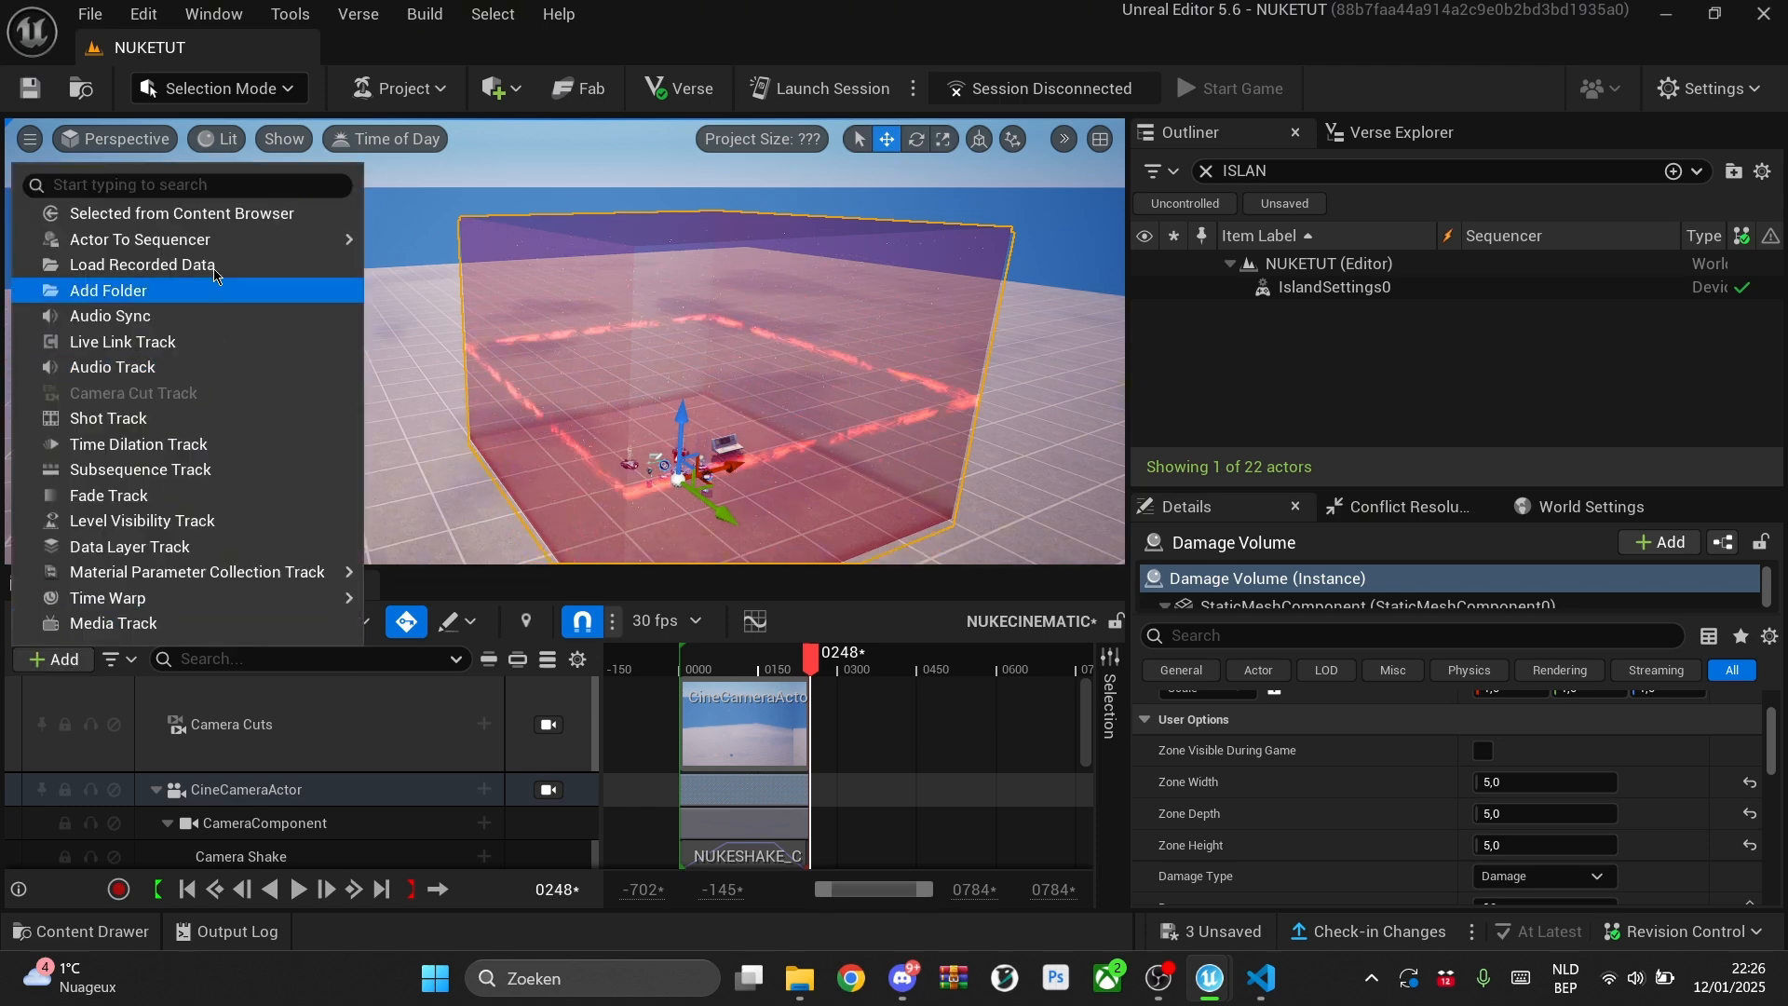
mouse_move(335, 239)
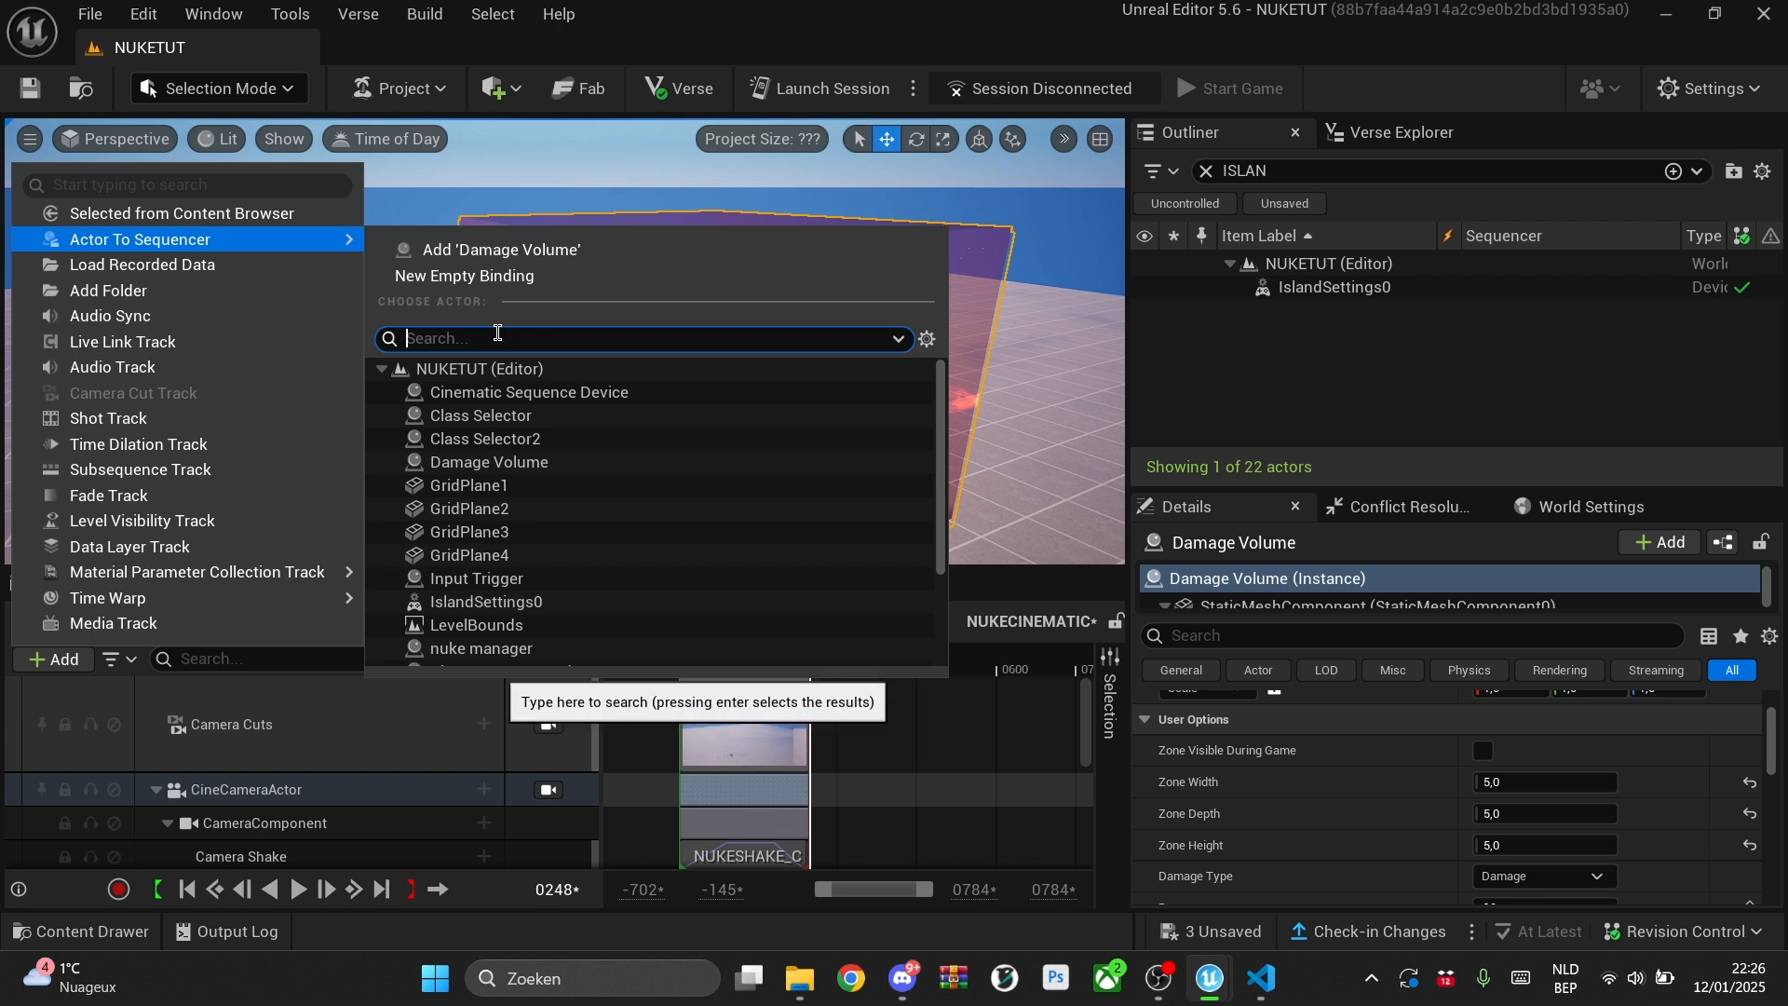
type("dAMA")
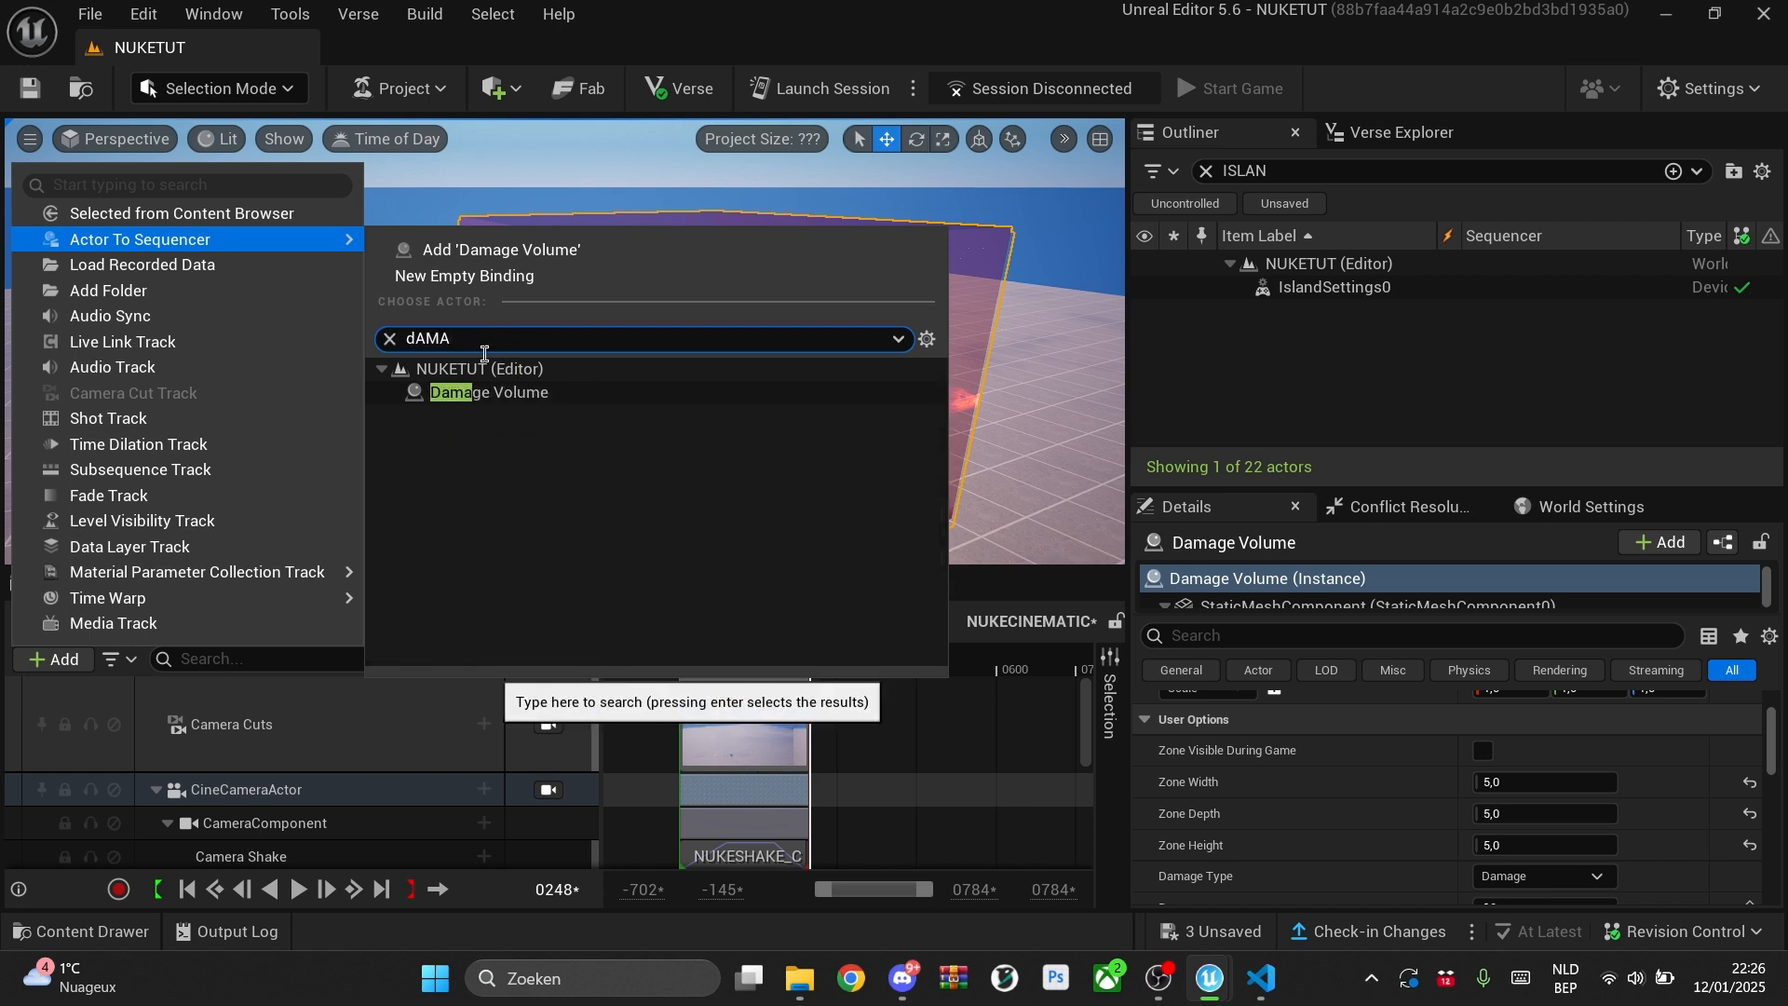
key("Return")
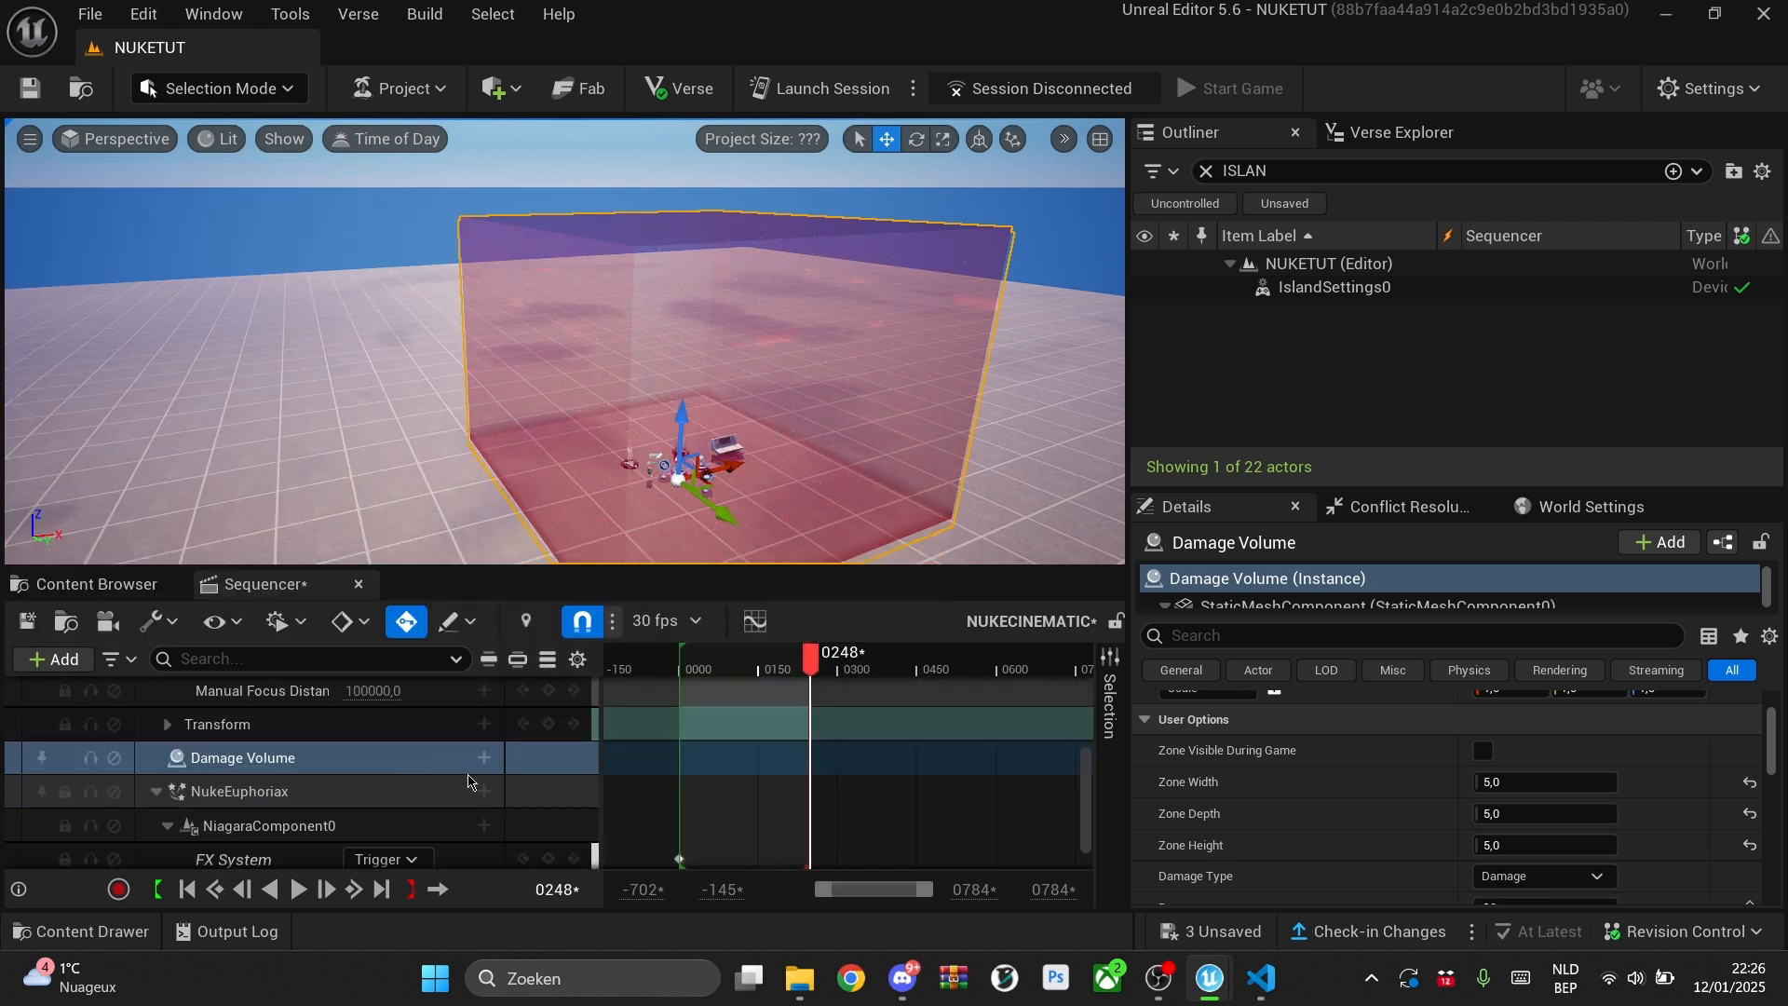
left_click(484, 762)
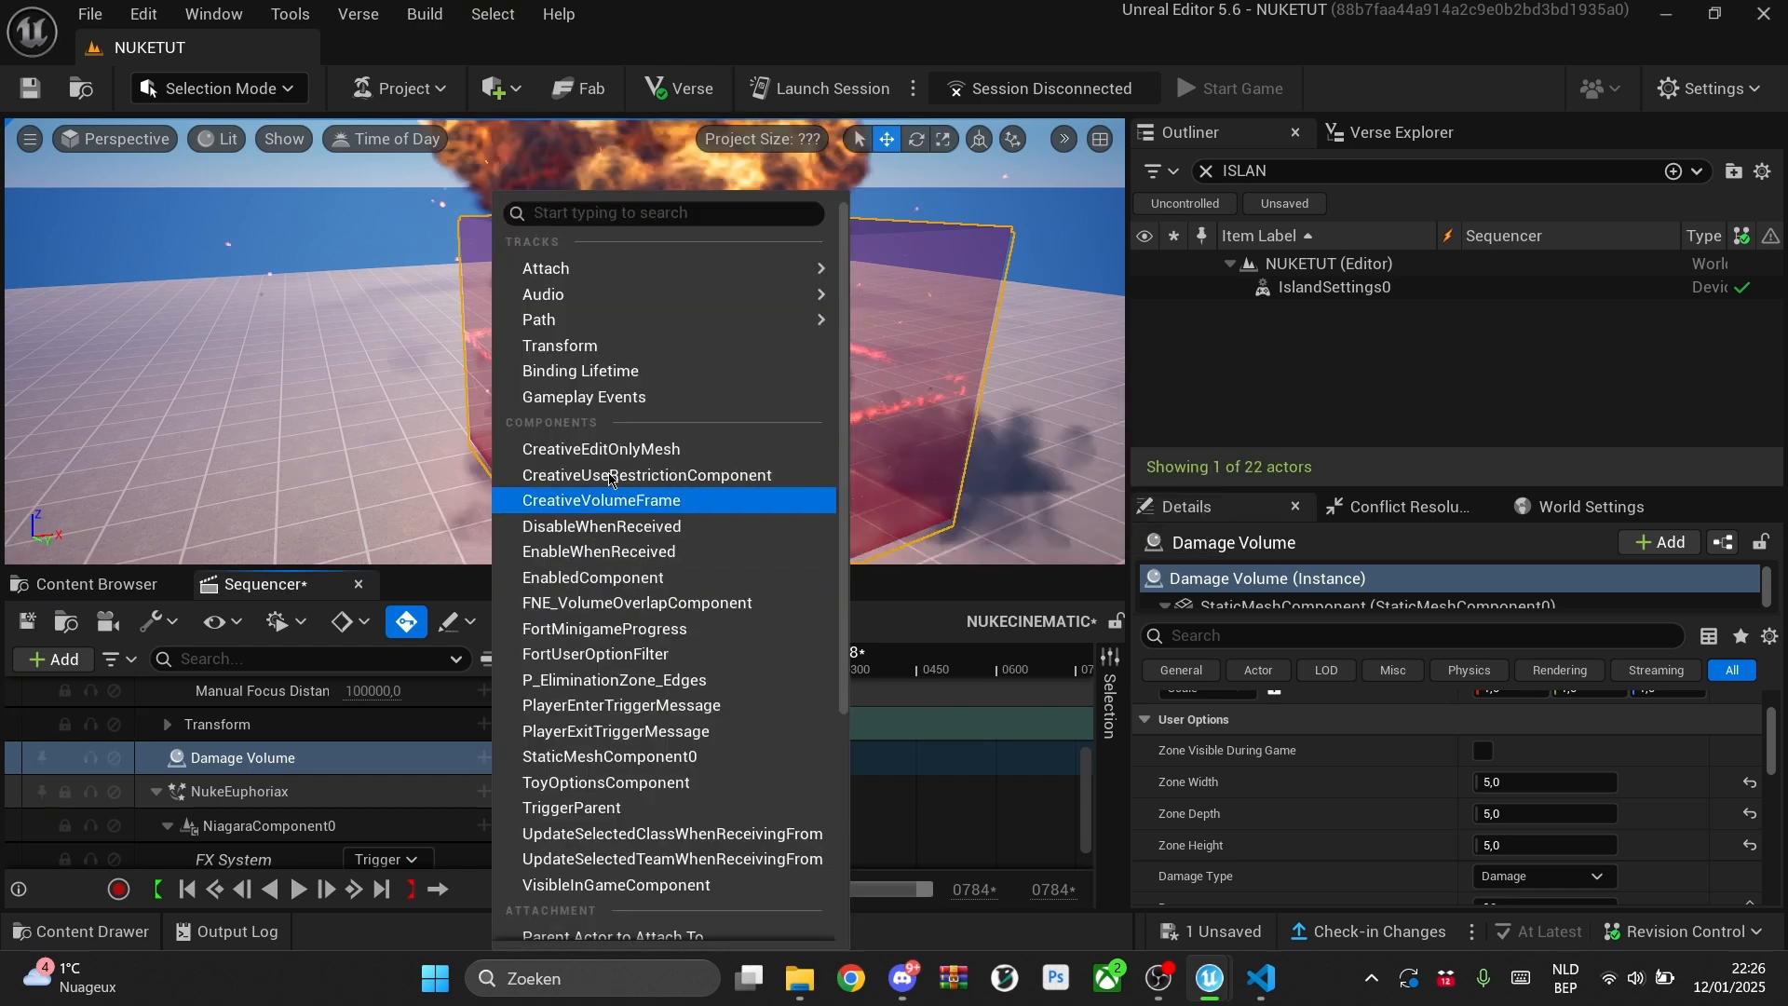
left_click(612, 399)
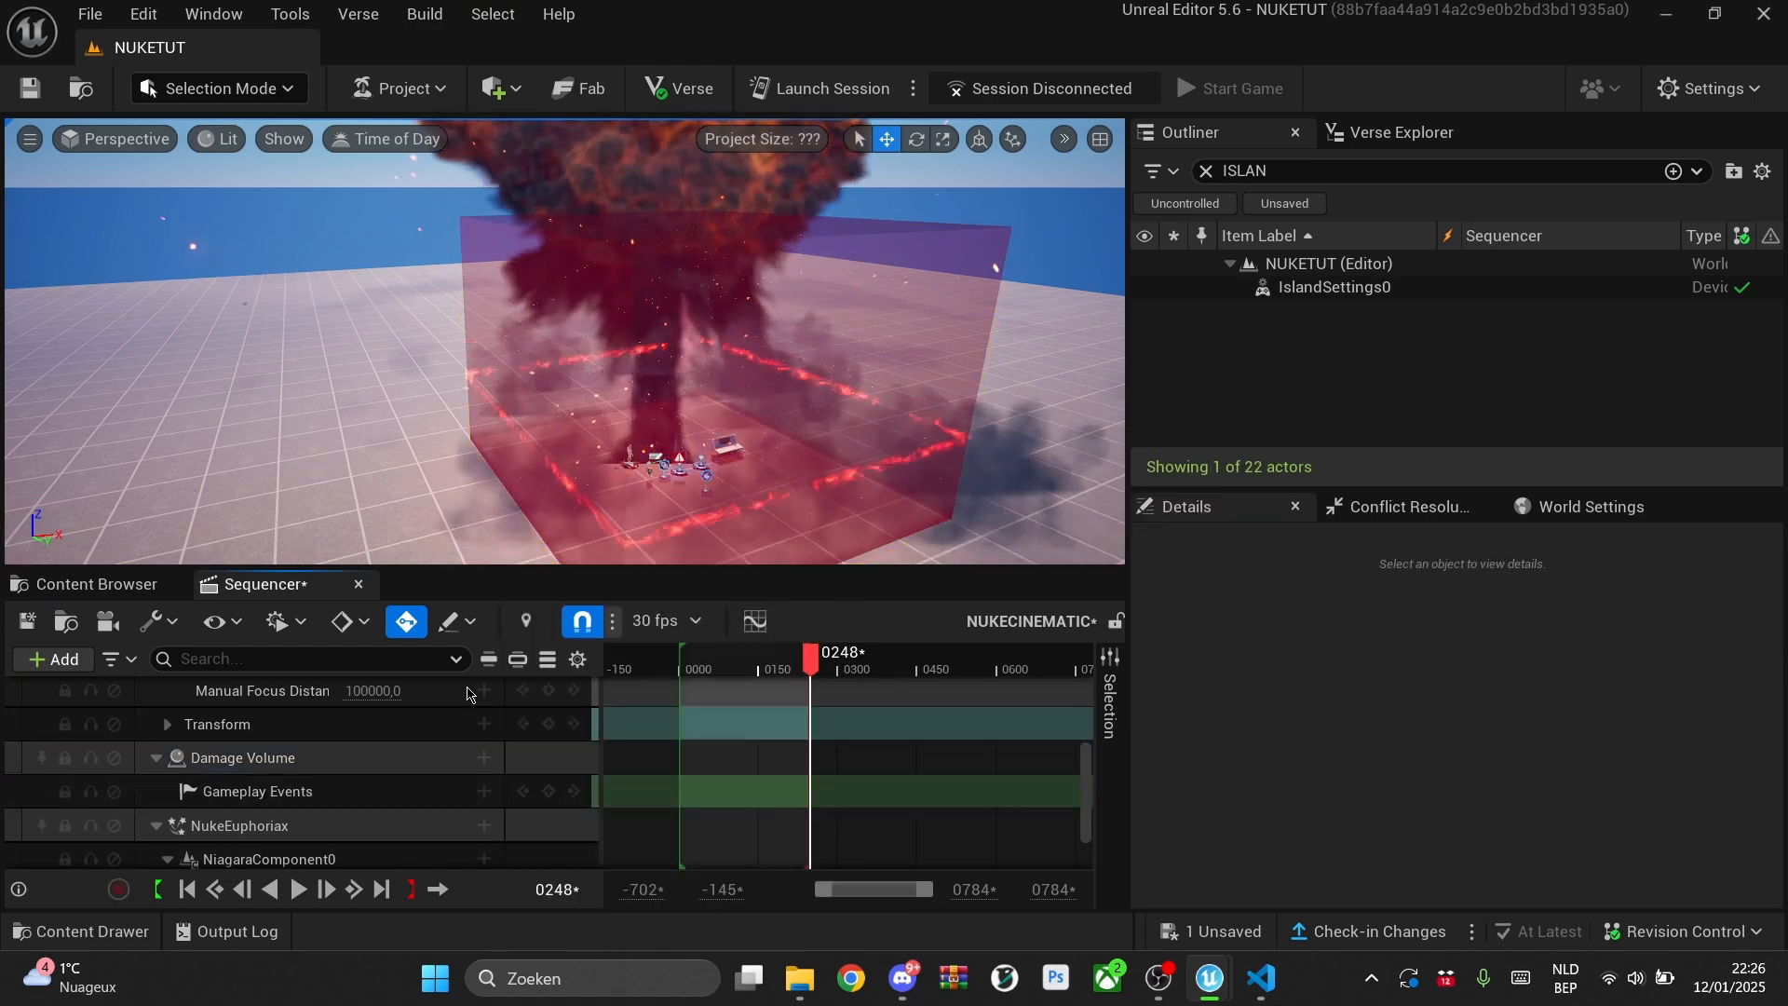
Step: Add a Gameplay Events key for the Damage Volume at frame 101 and set its event function to Enable
scroll(467, 694, "down", 1)
left_click(686, 691)
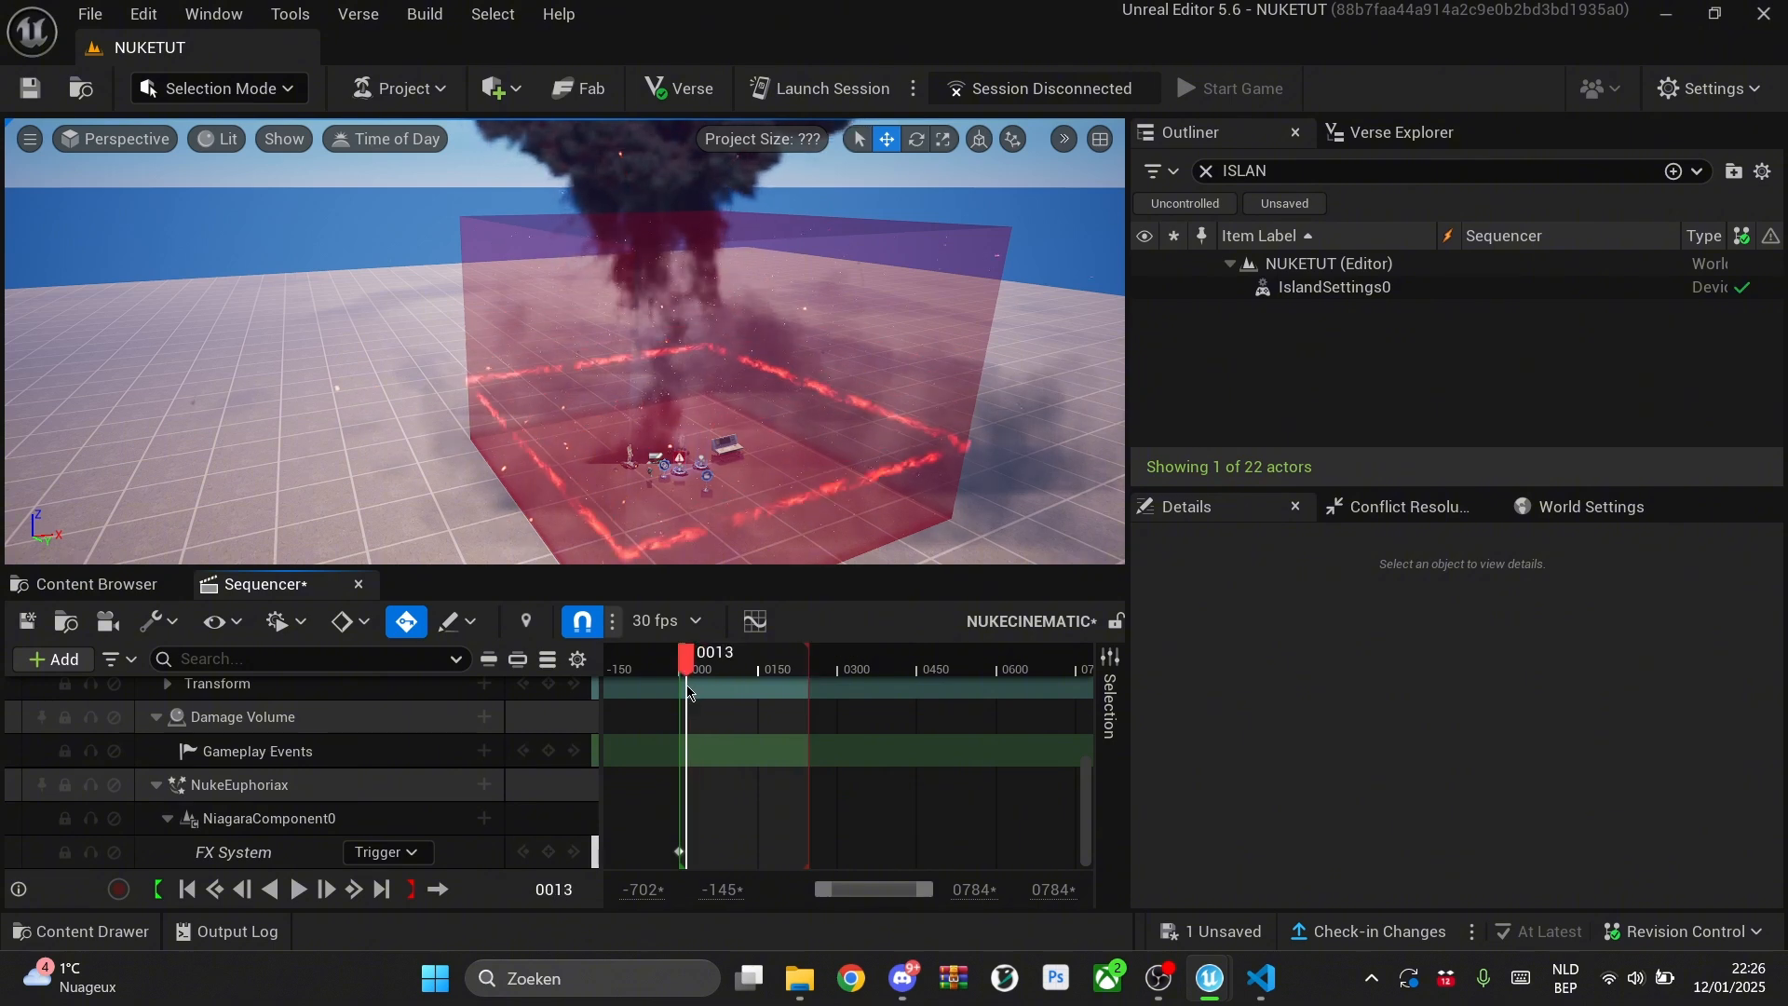
left_click_drag(686, 691, 717, 668)
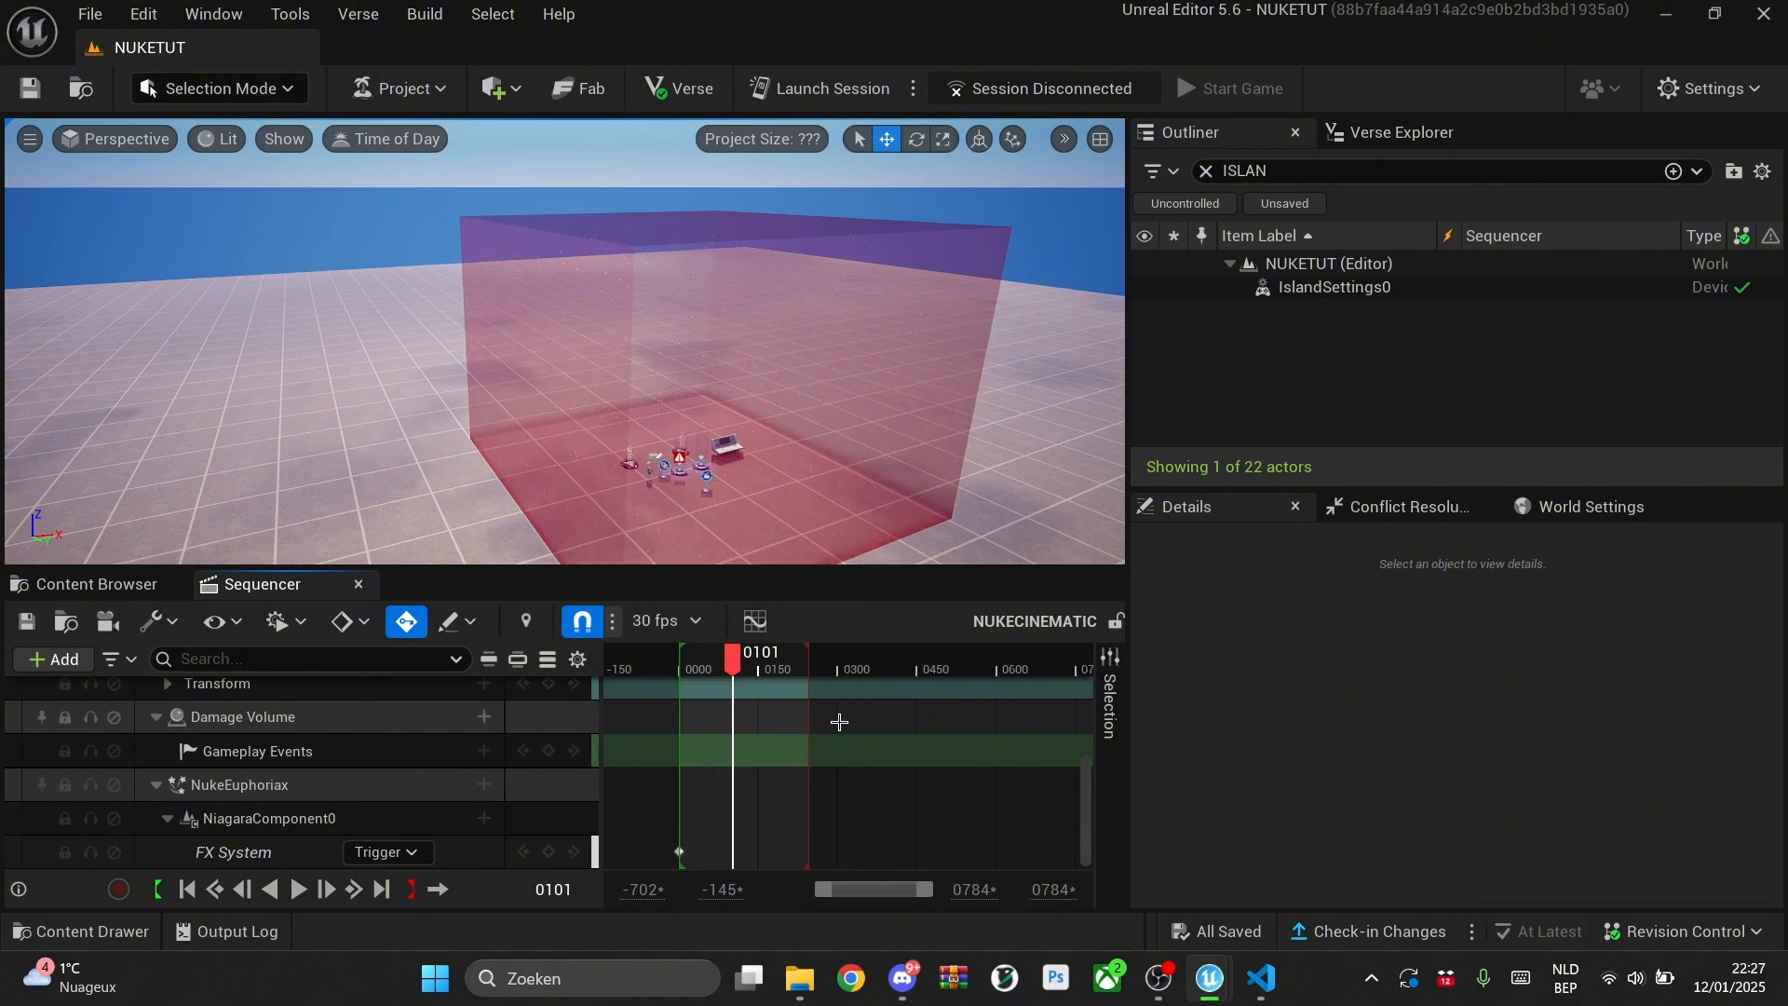
left_click(547, 750)
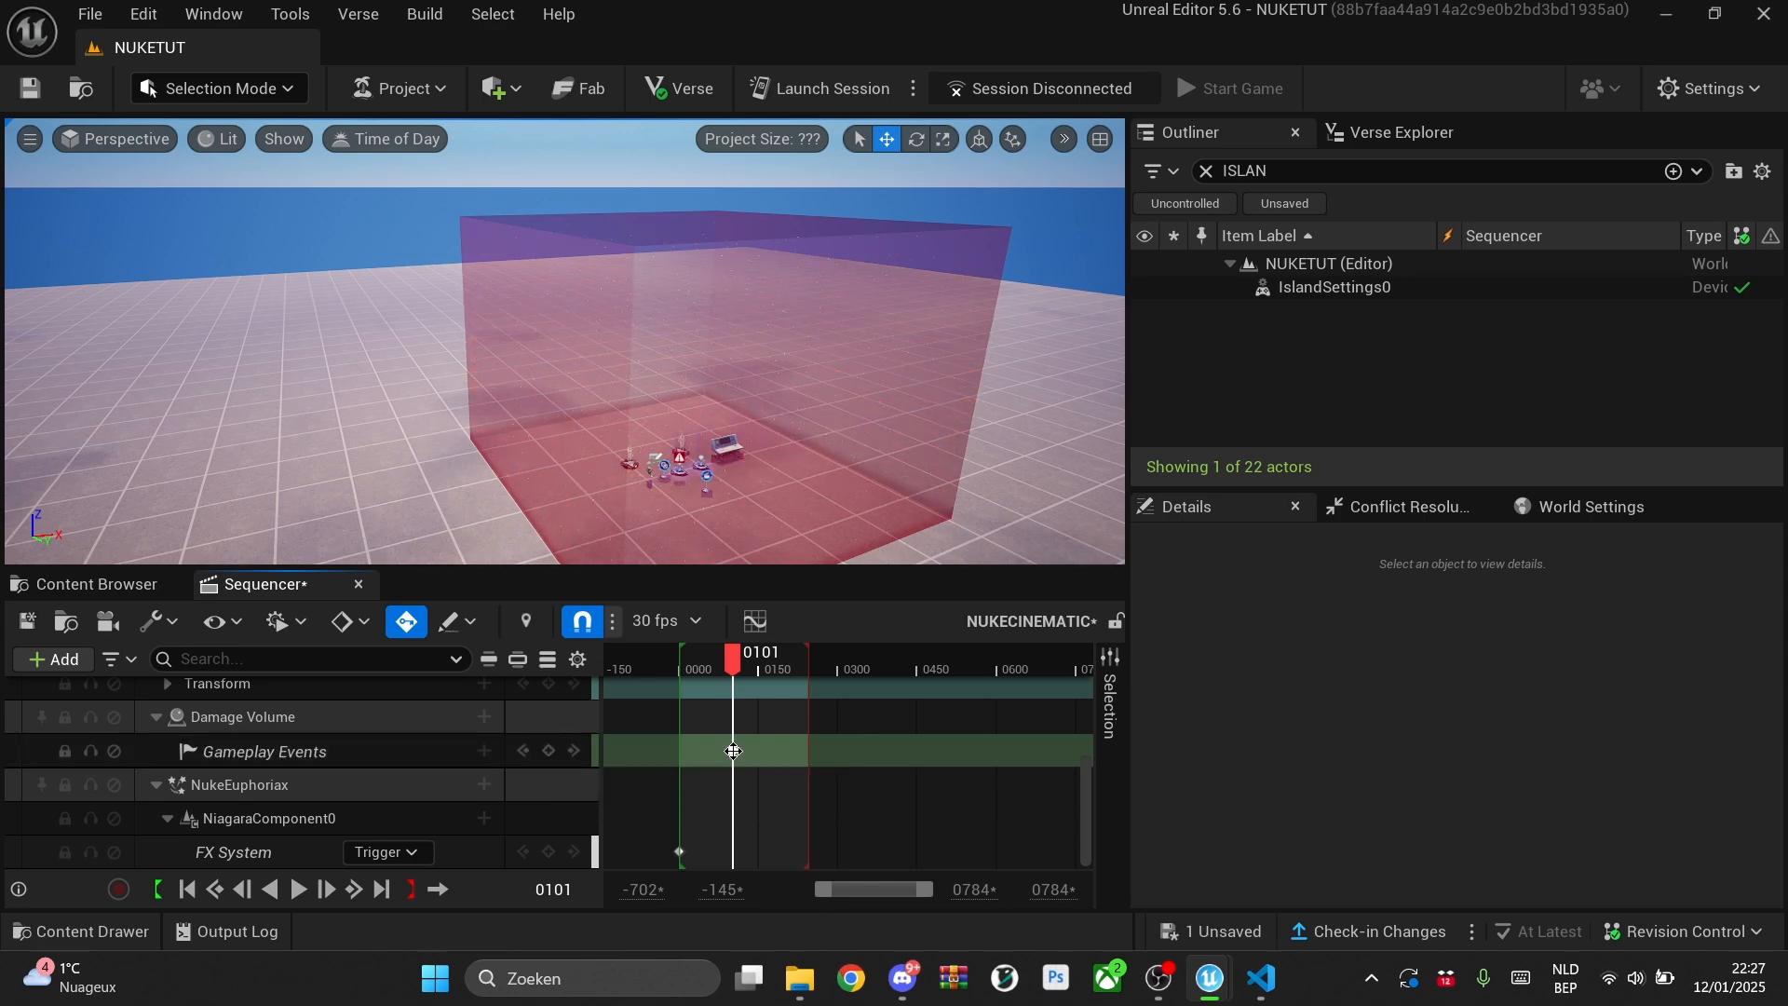
left_click(733, 751)
right_click(733, 750)
mouse_move(913, 491)
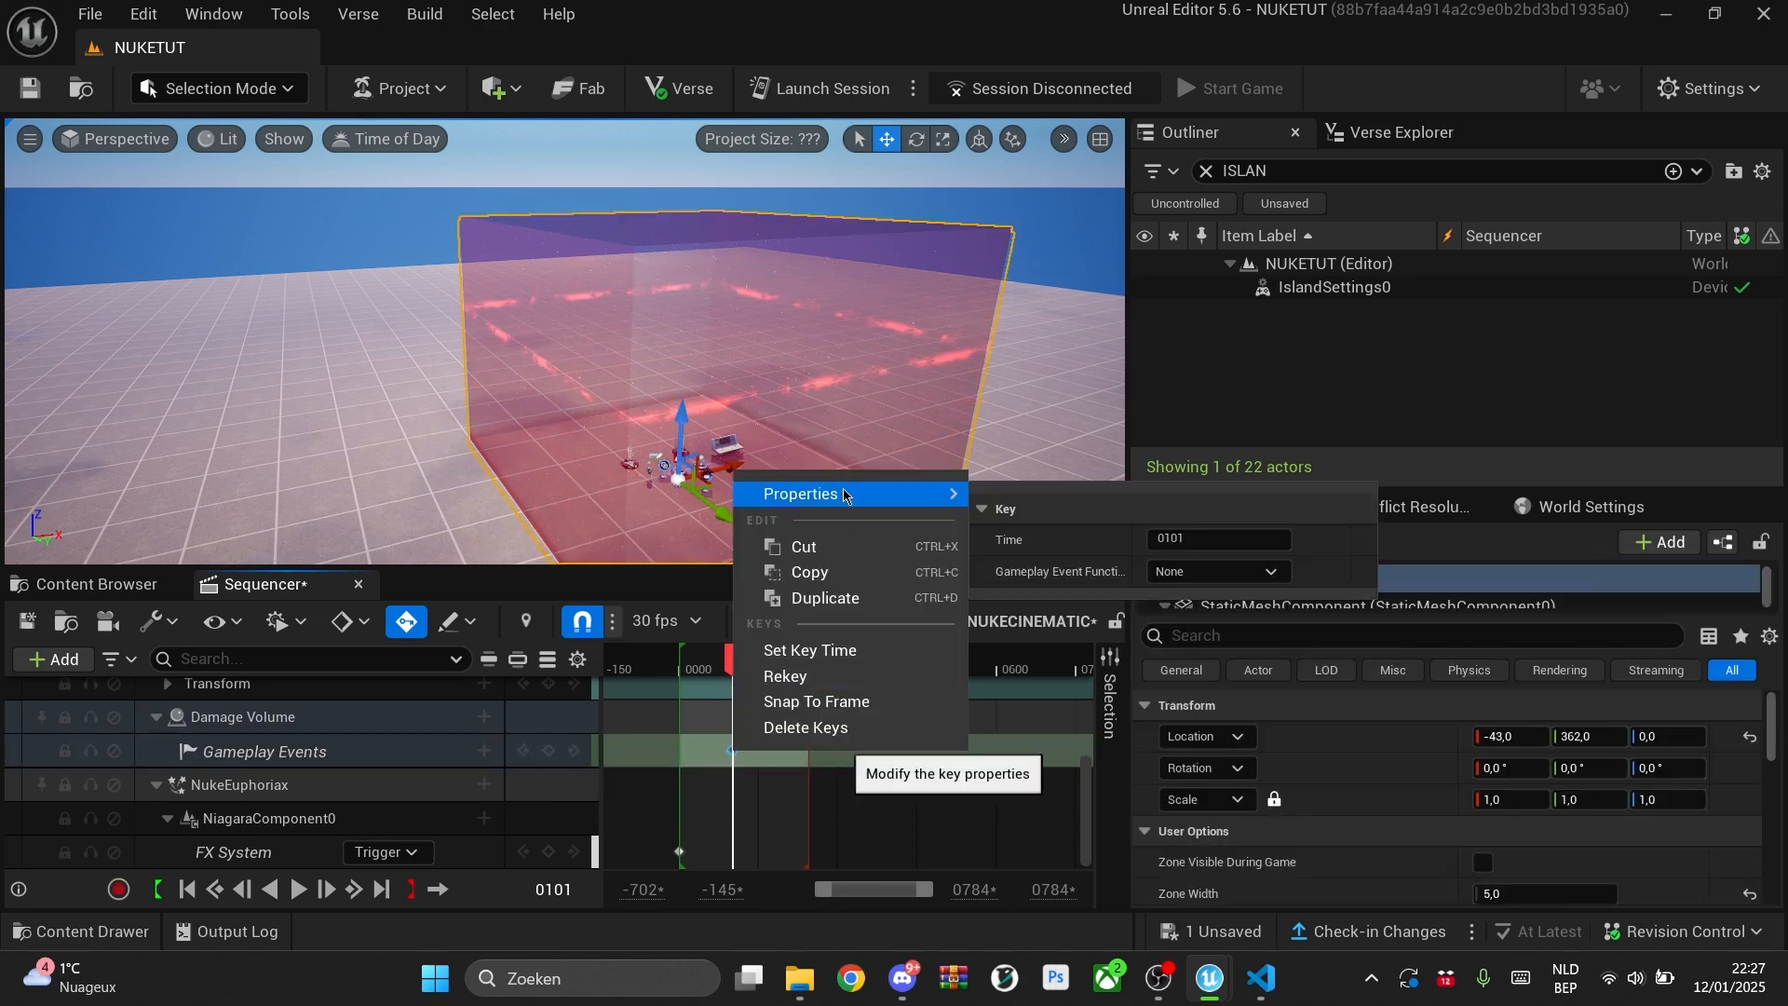
left_click(1201, 576)
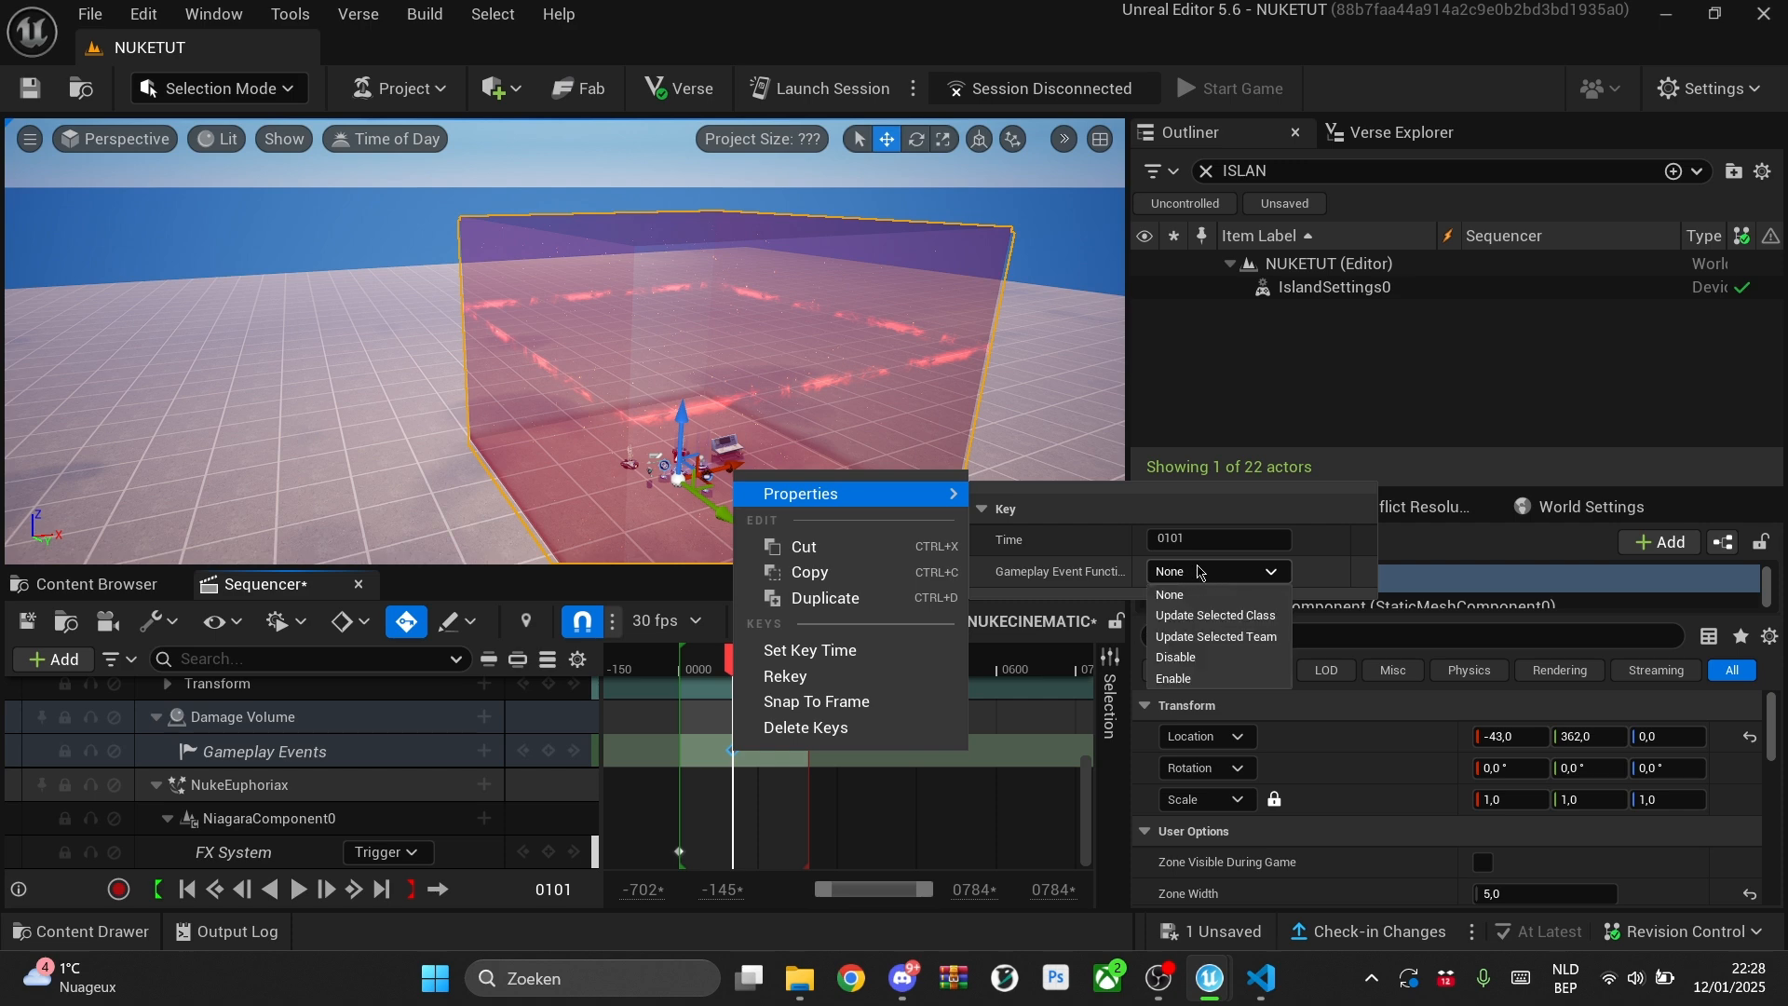
left_click(1176, 679)
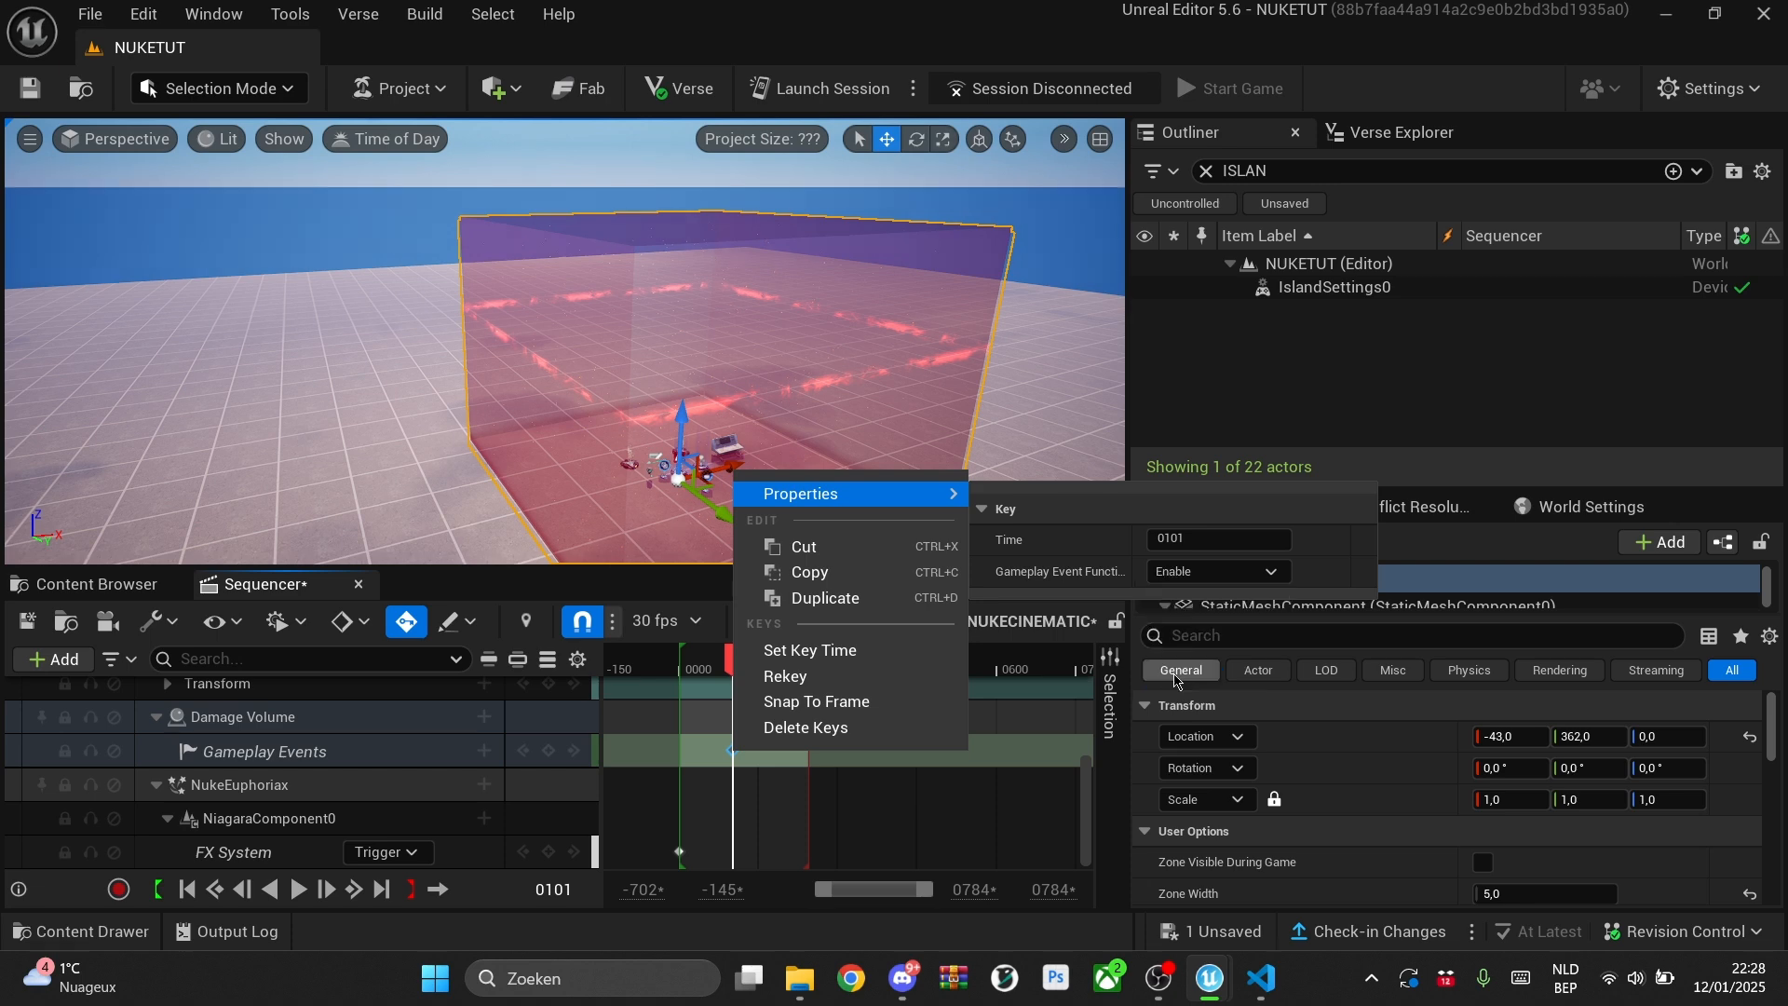
left_click(729, 622)
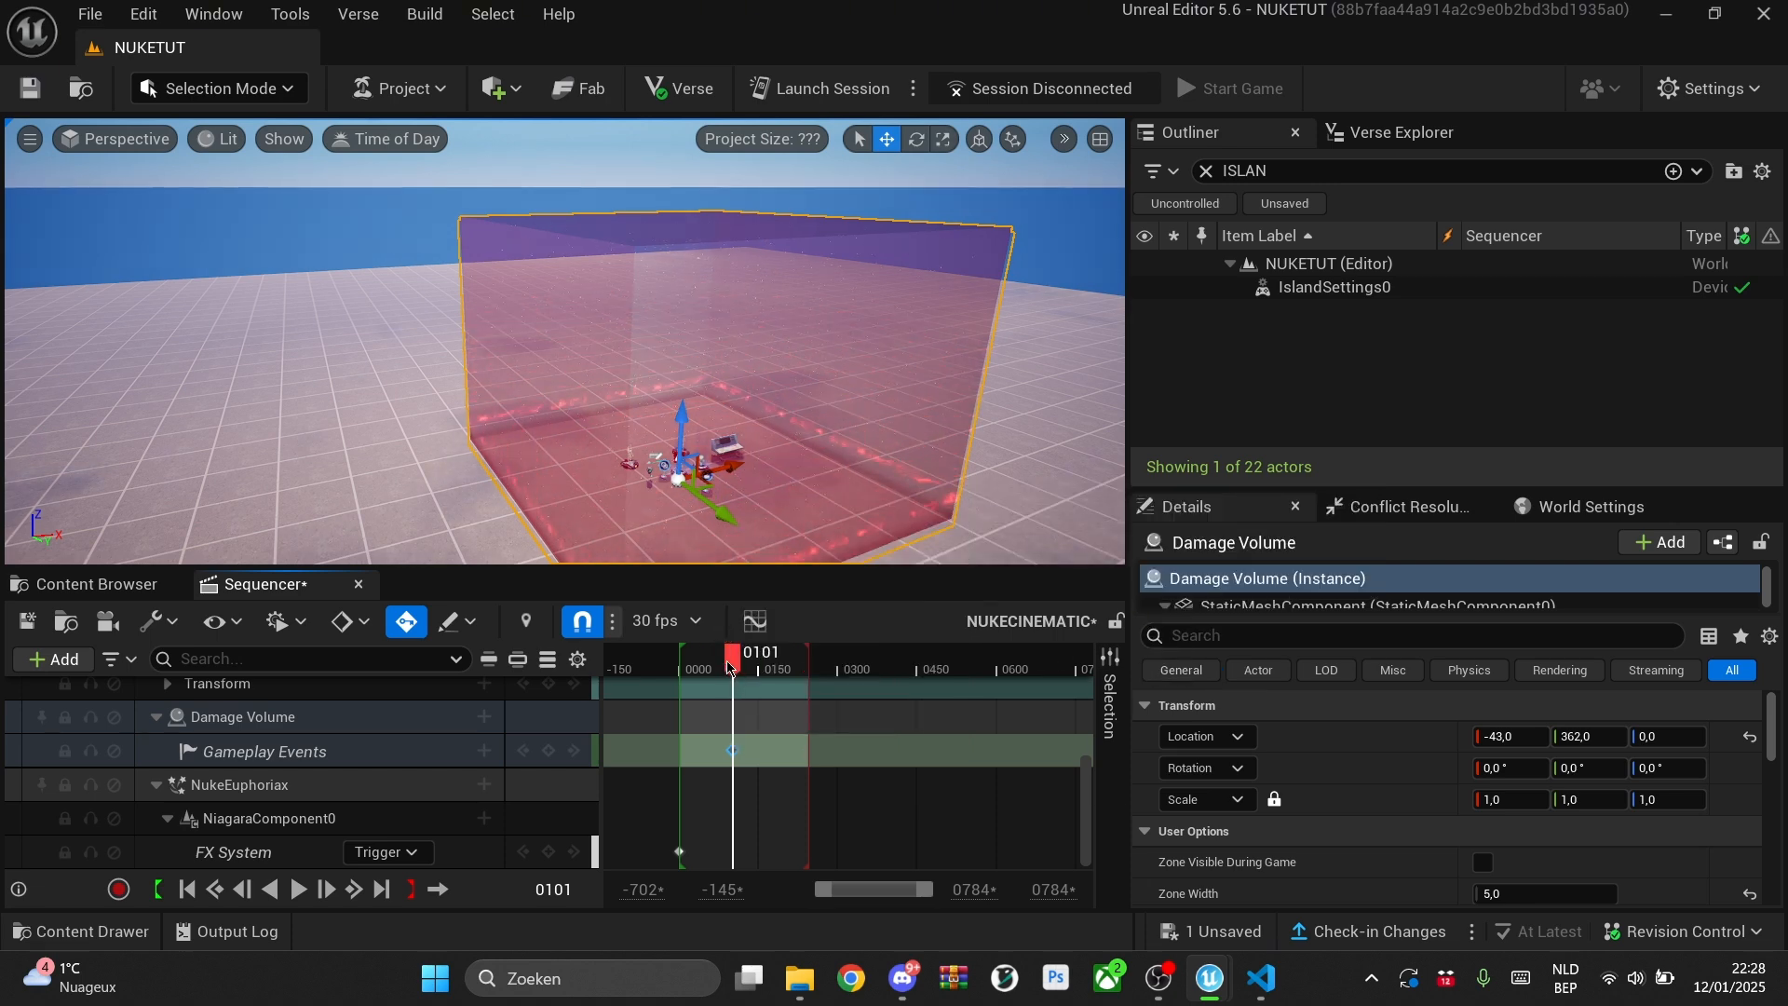
left_click_drag(732, 663, 735, 663)
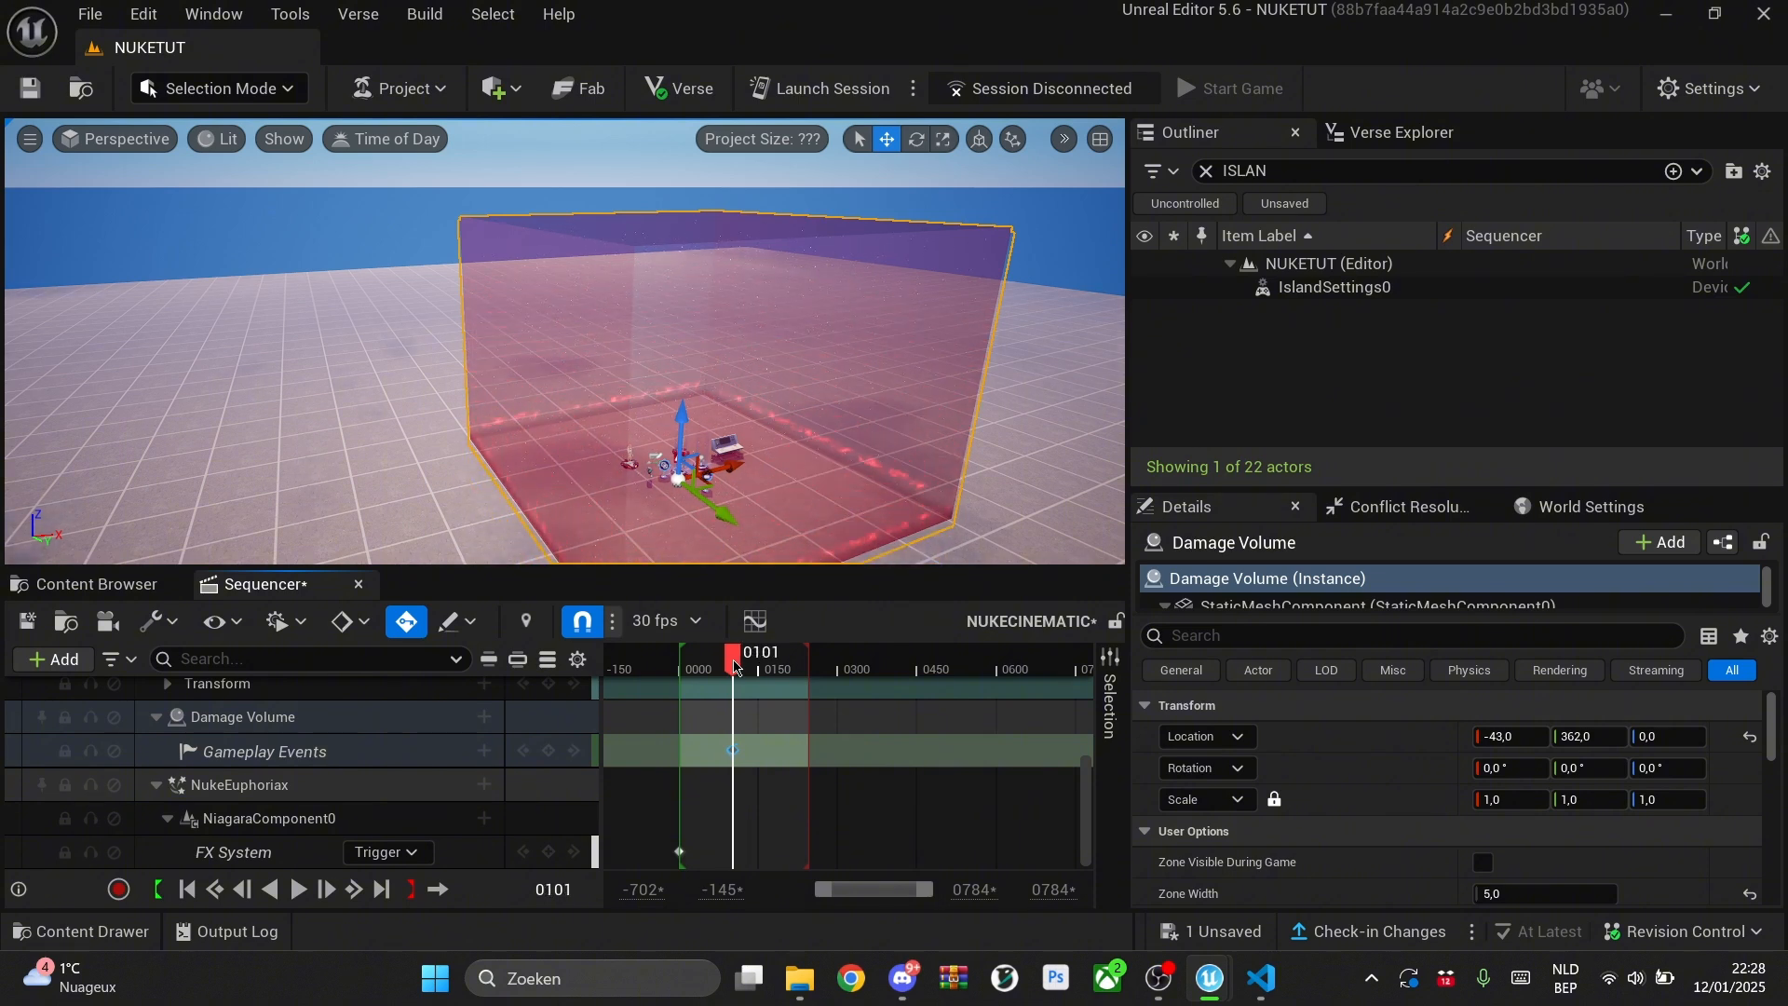
Step: Change the Damage Volume's Damage Type and set its Selected Class to Class Slot 1
scroll(1350, 810, "down", 4)
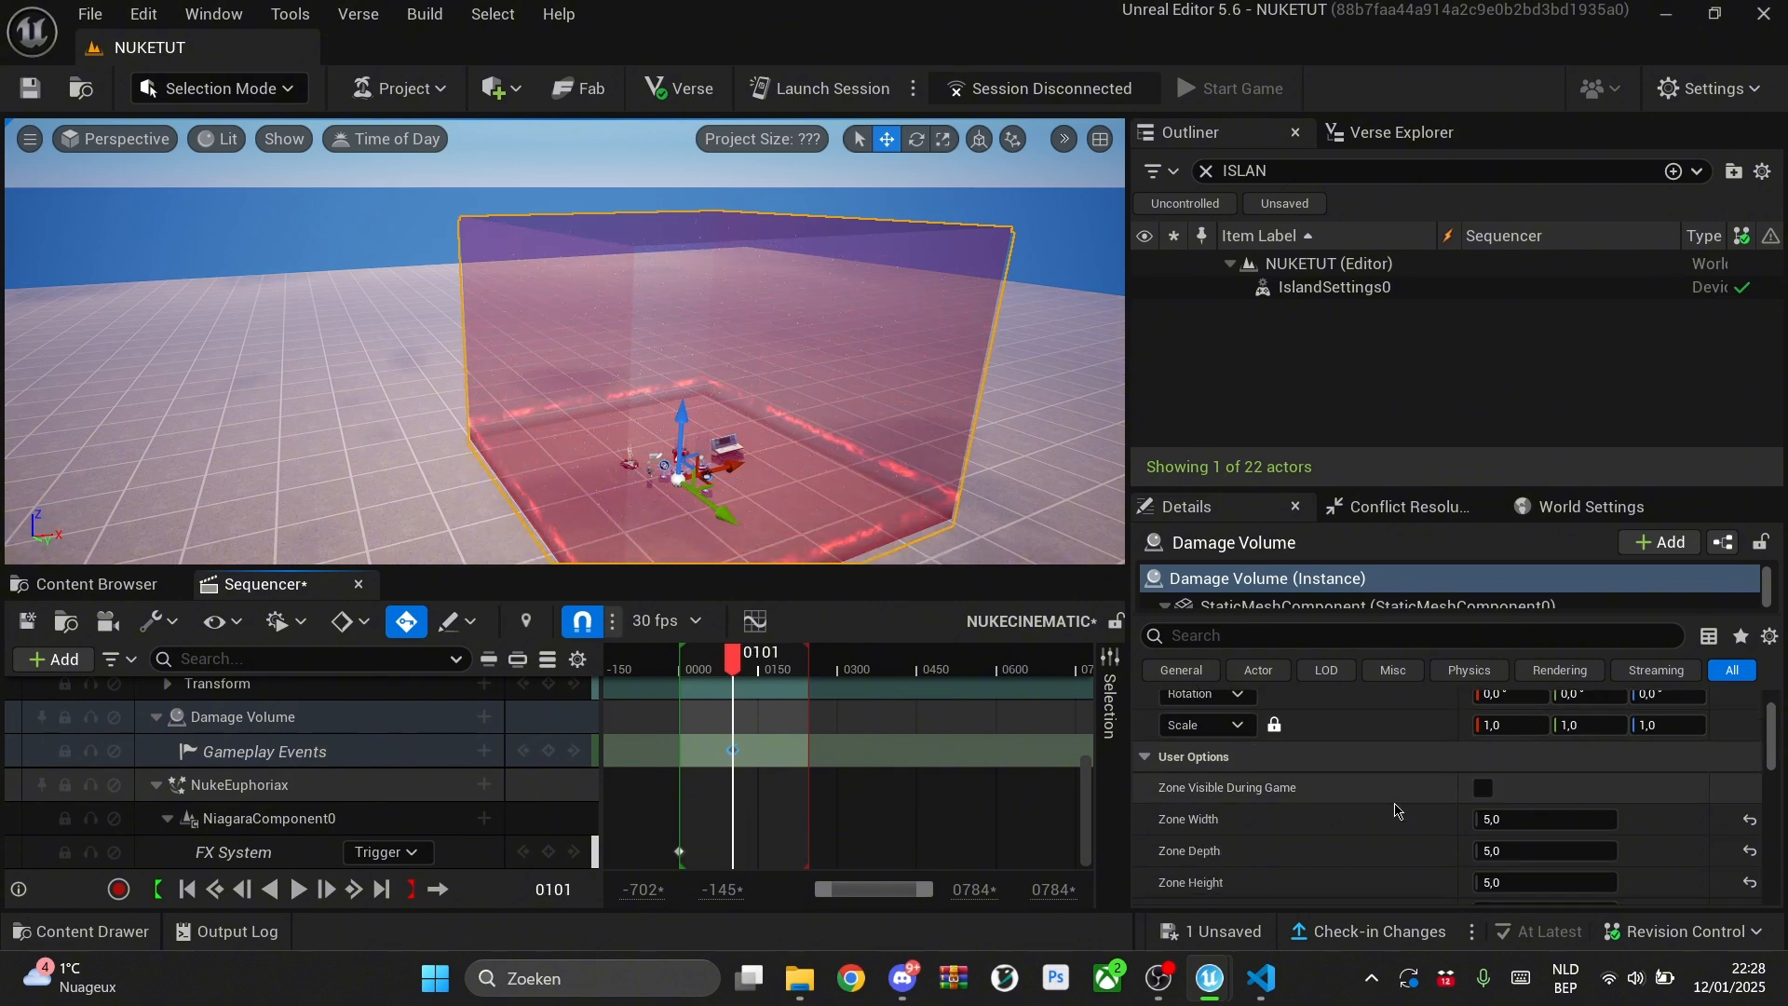
scroll(1396, 823, "down", 3)
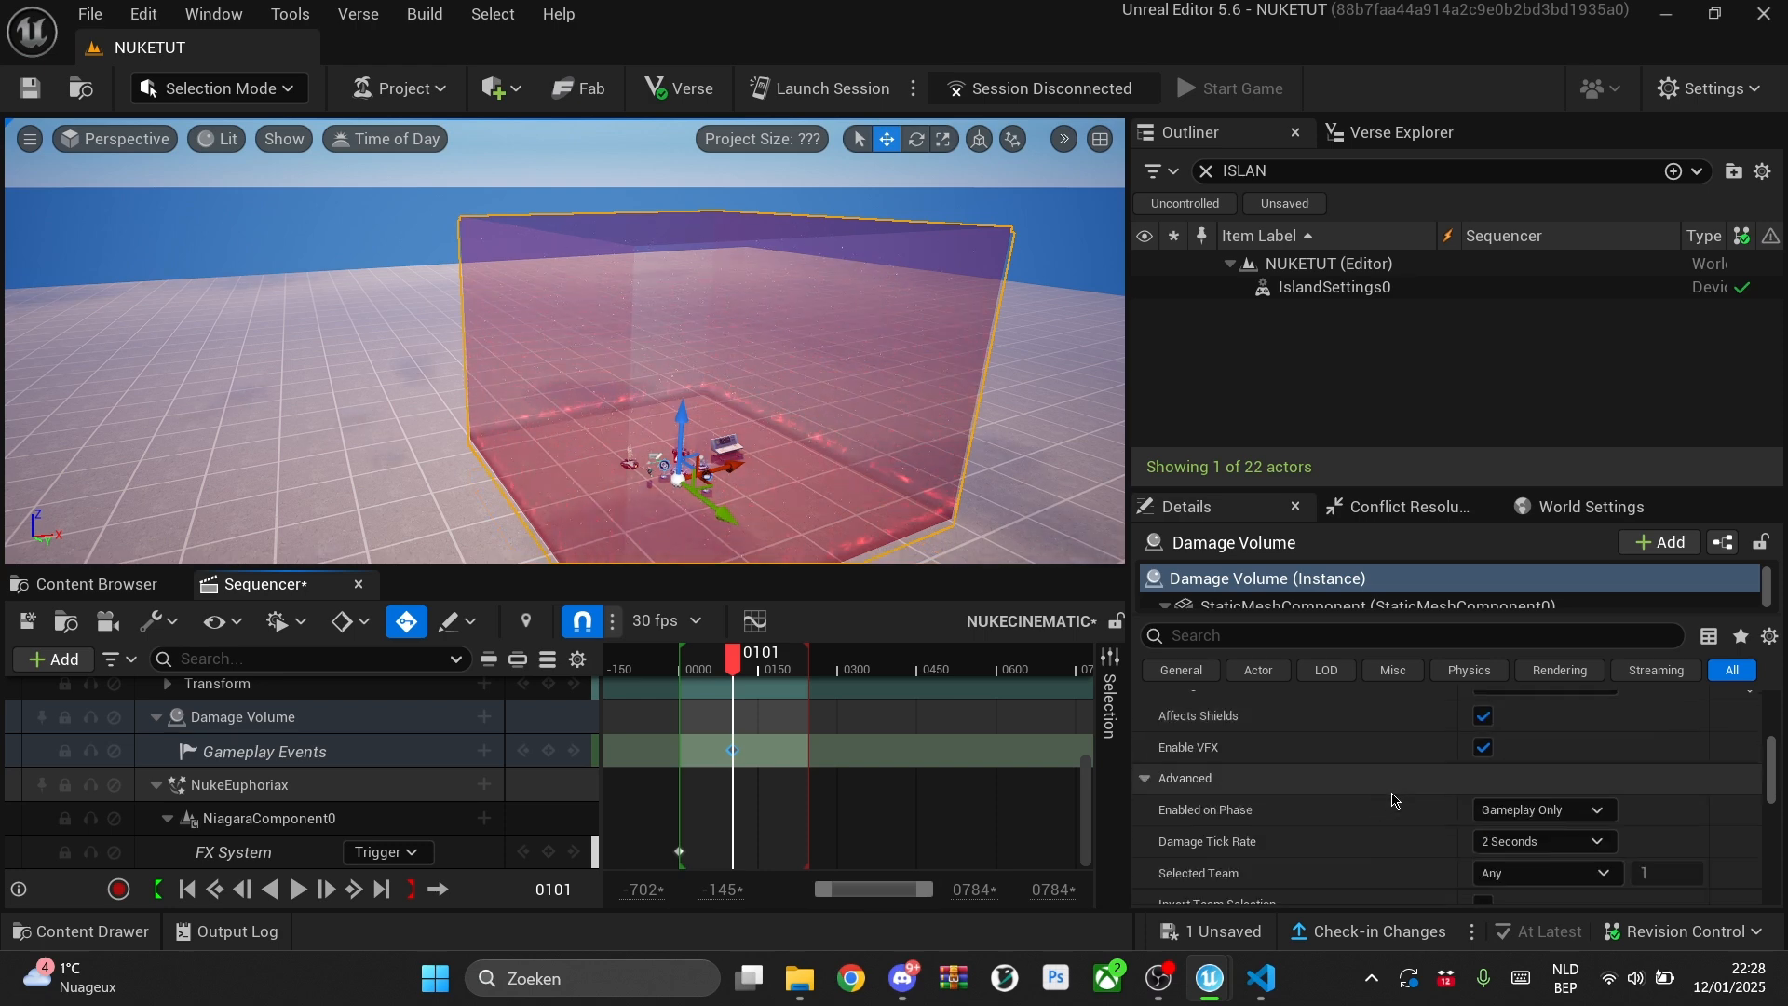
scroll(1452, 787, "up", 2)
left_click(1515, 771)
left_click(1508, 808)
scroll(1397, 782, "down", 3)
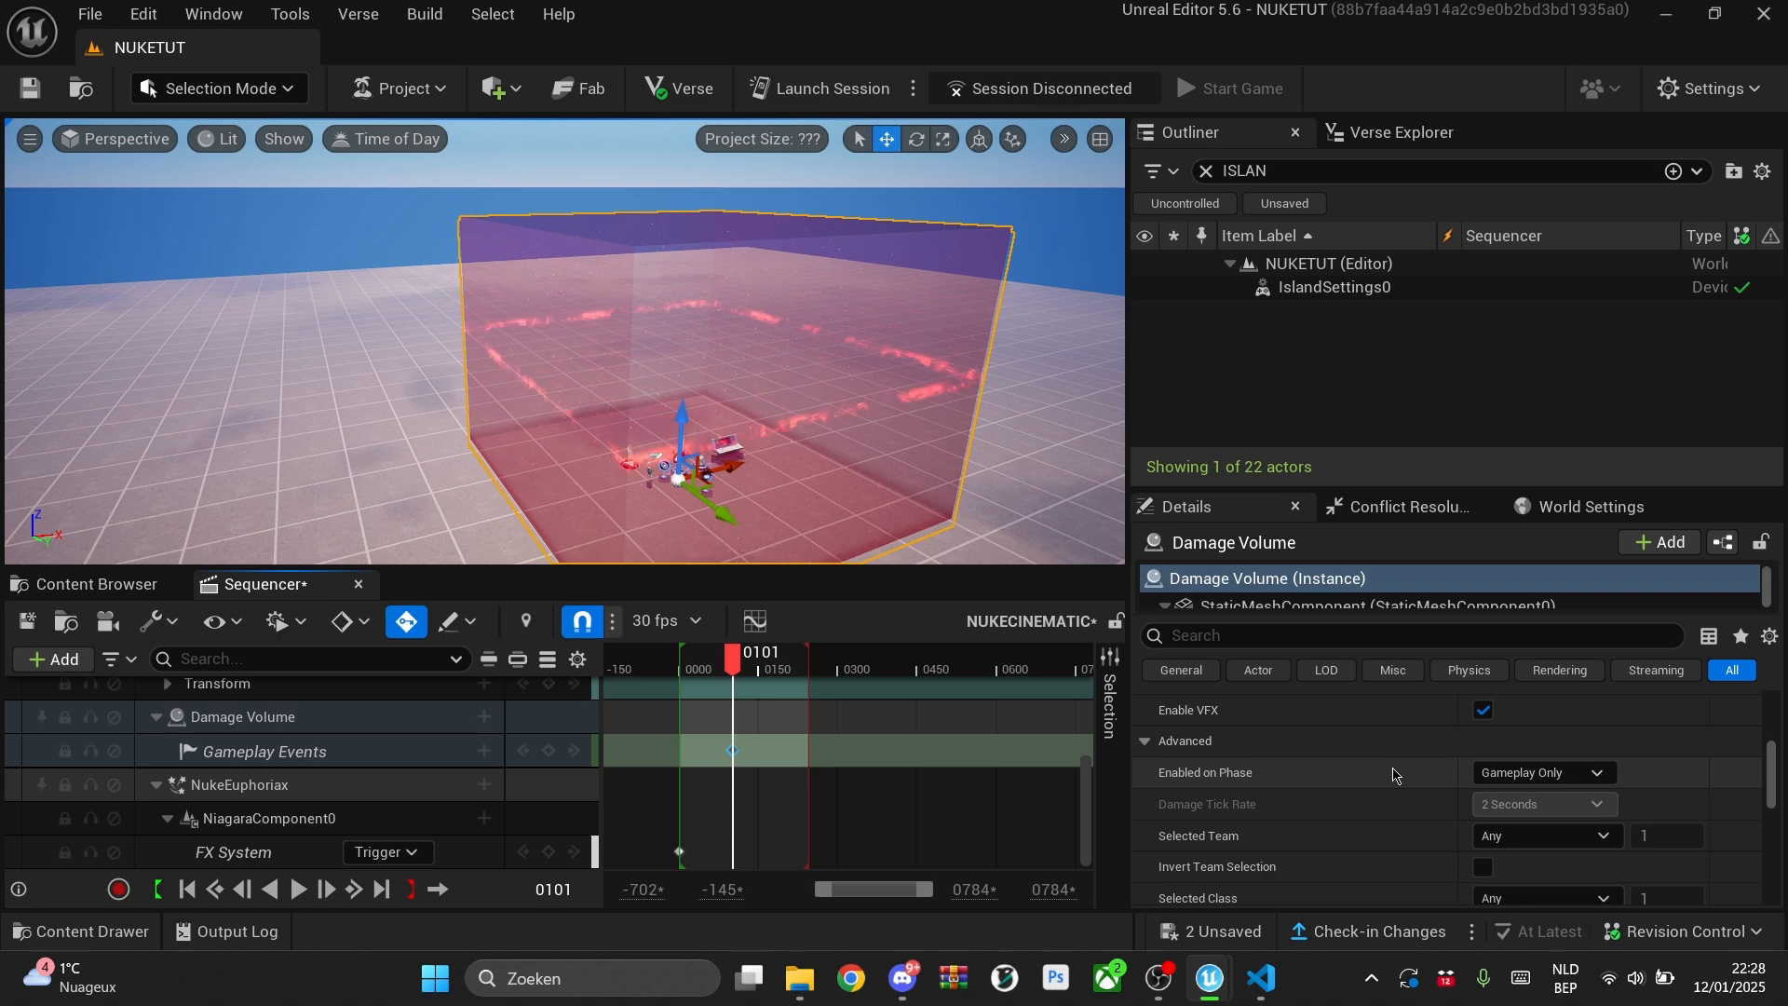
scroll(1406, 782, "down", 2)
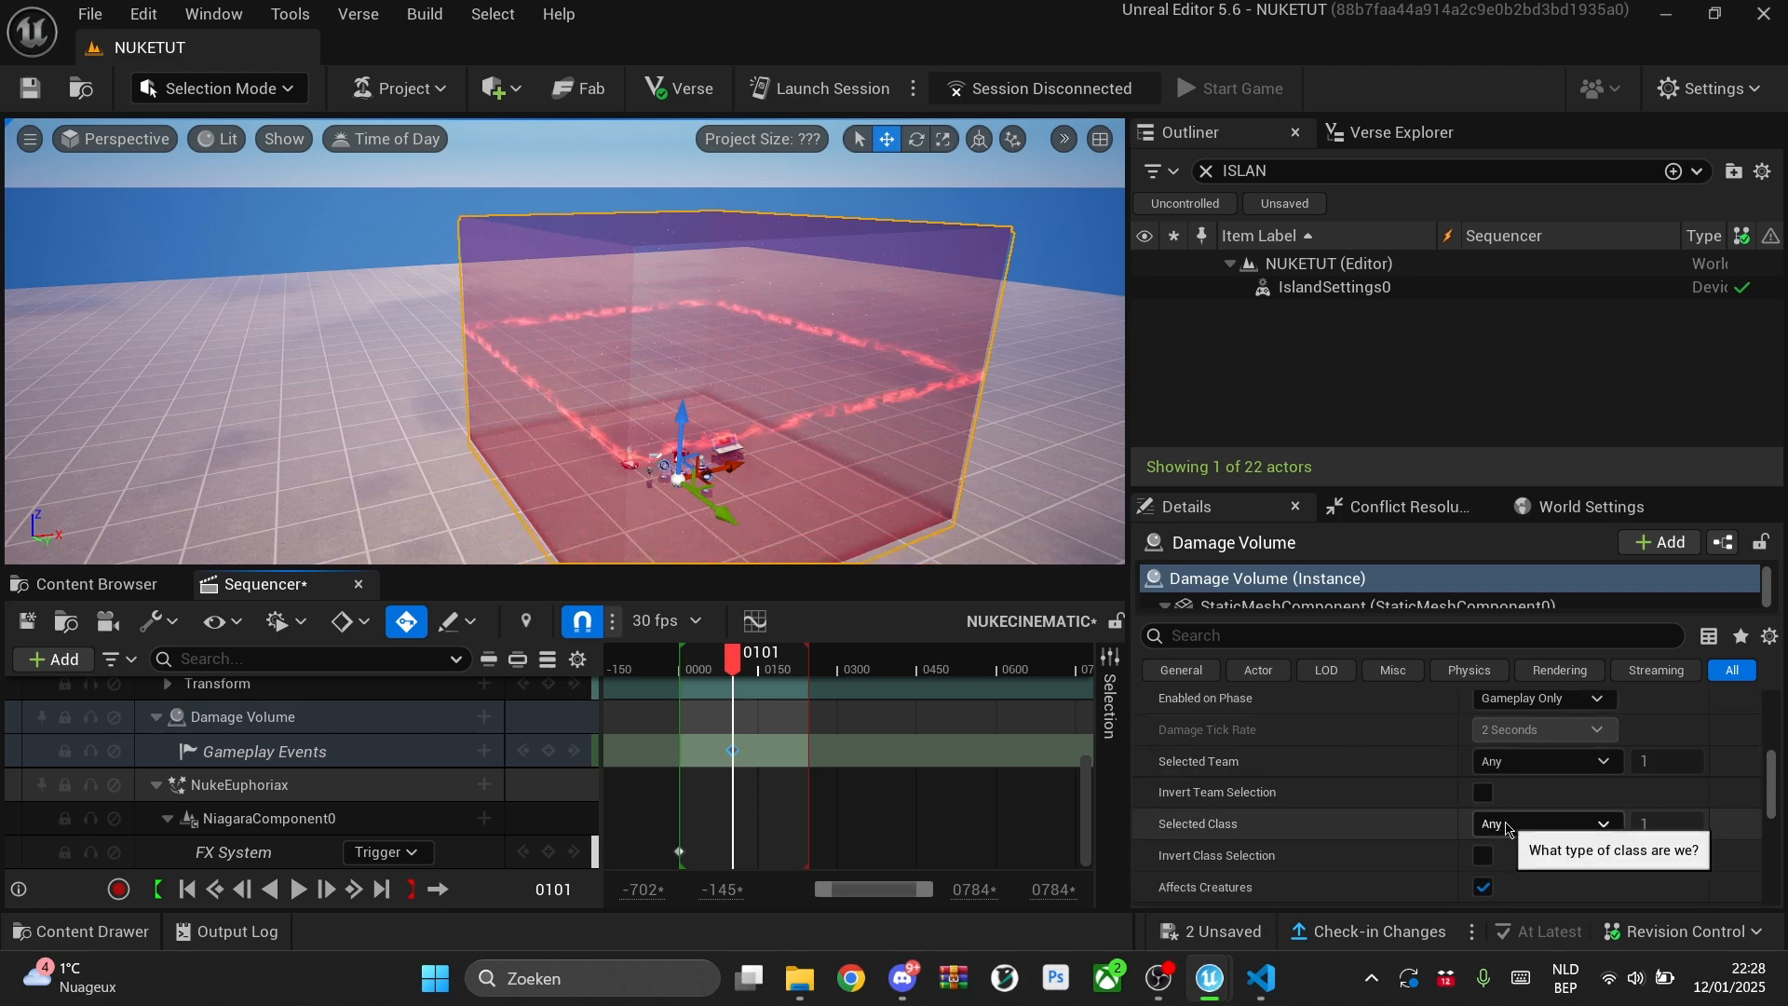
left_click(1493, 826)
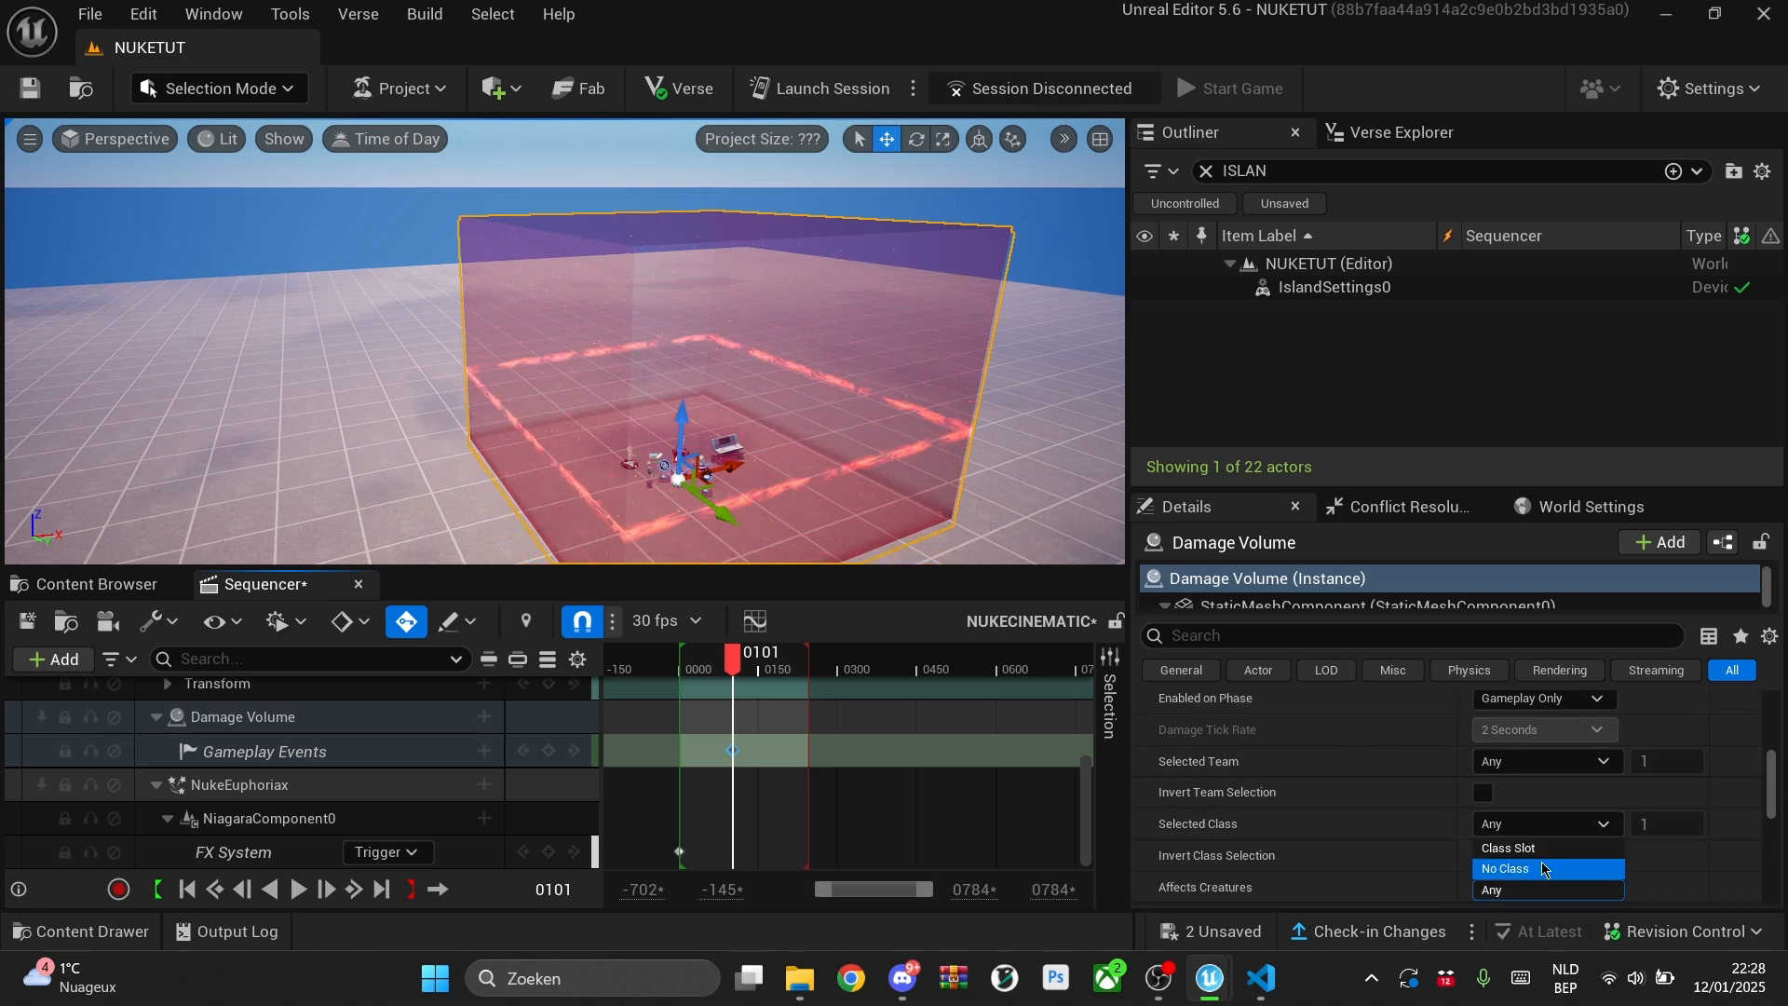
left_click(1510, 847)
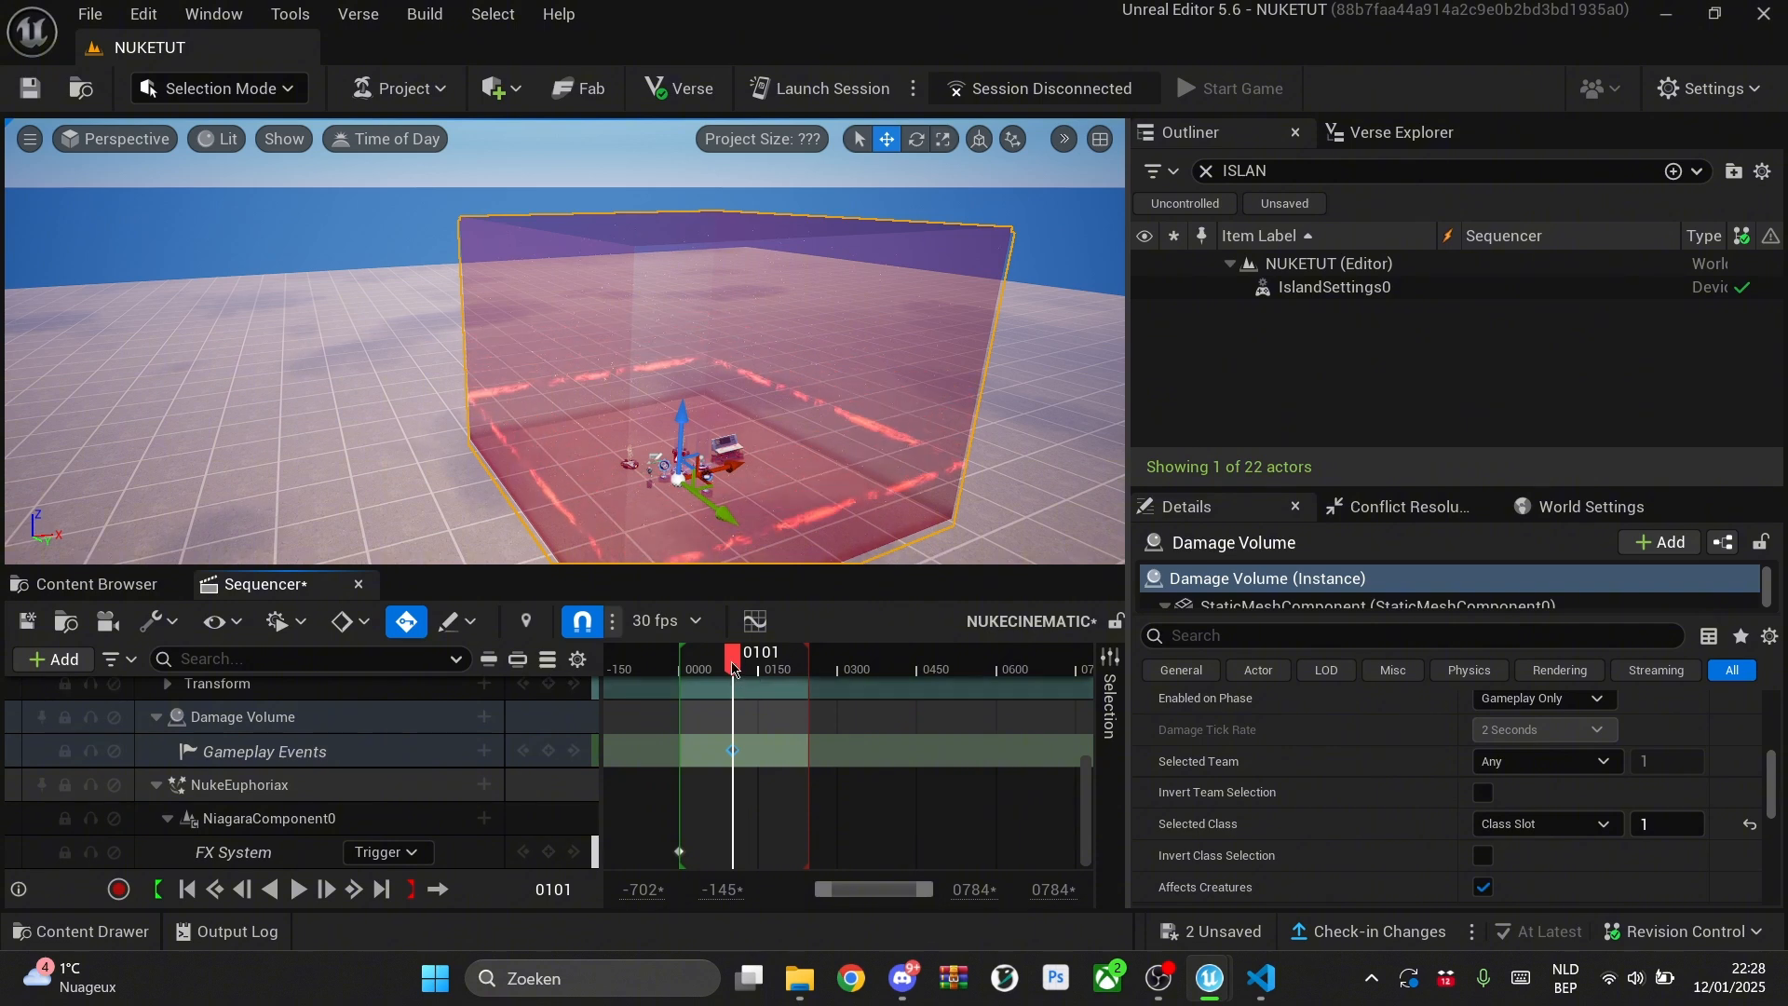
Step: Add a Gameplay Events key at frame 1 with the event function Disable, and play the sequence from its start
left_click(678, 663)
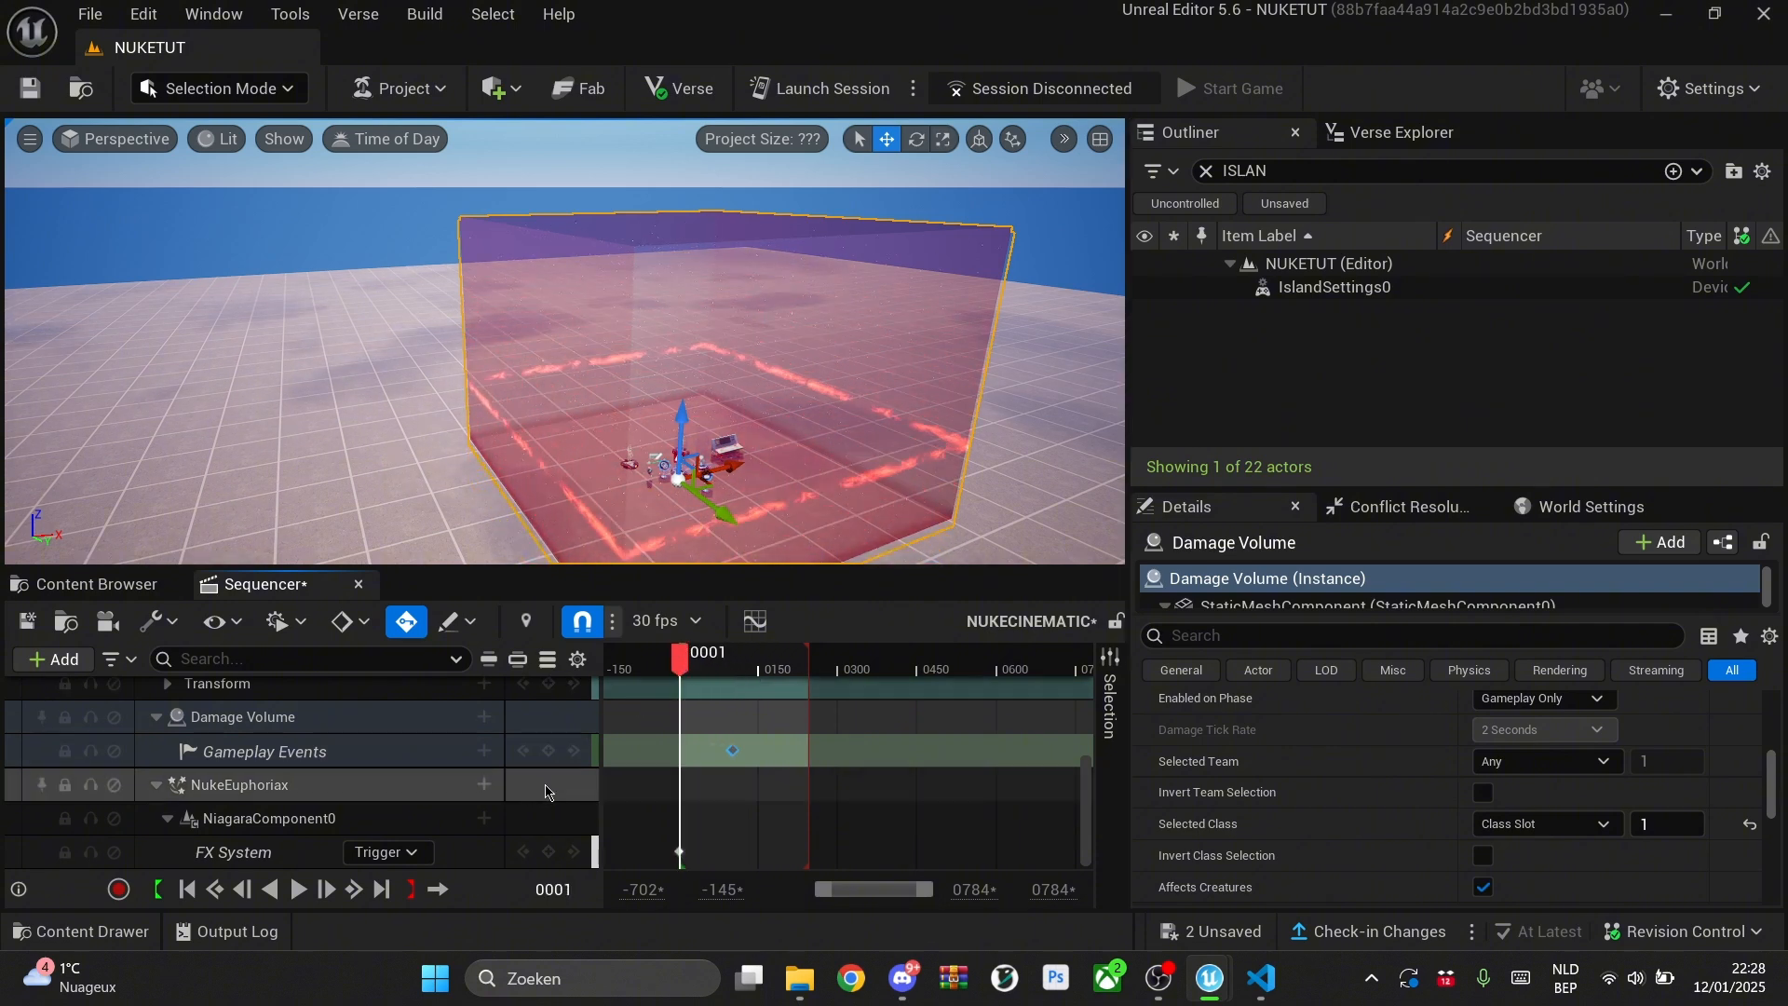
left_click(547, 750)
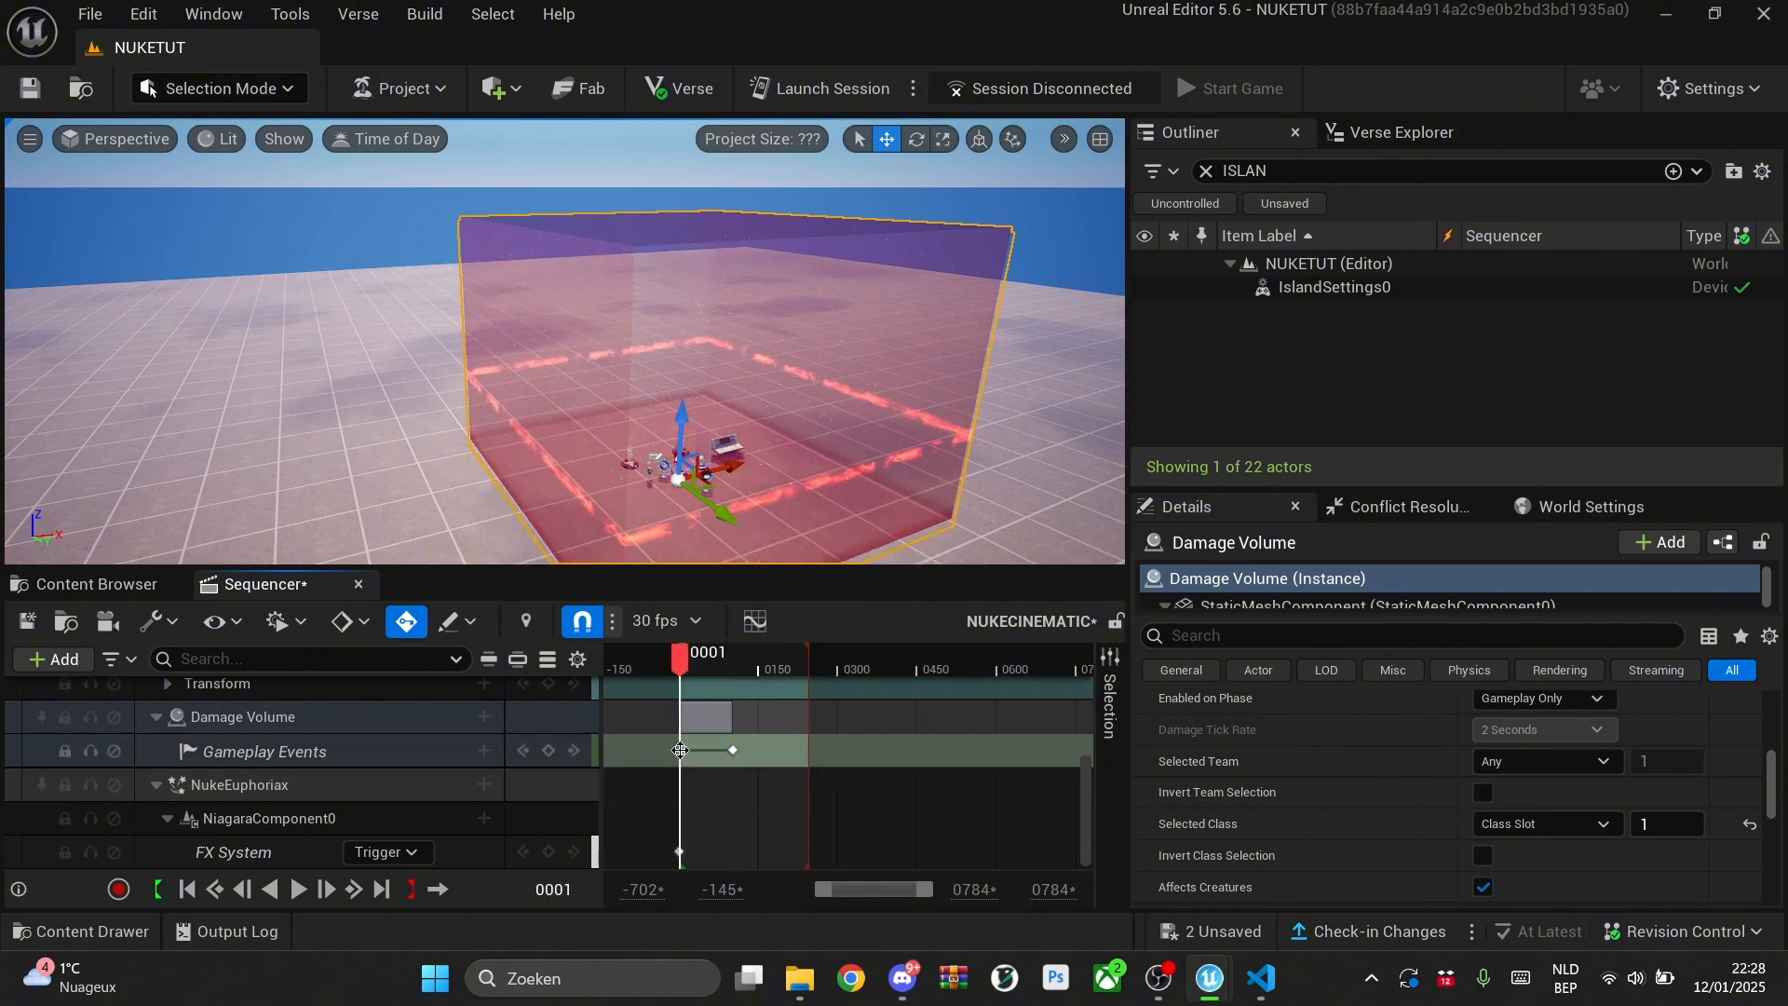
right_click(677, 750)
mouse_move(800, 493)
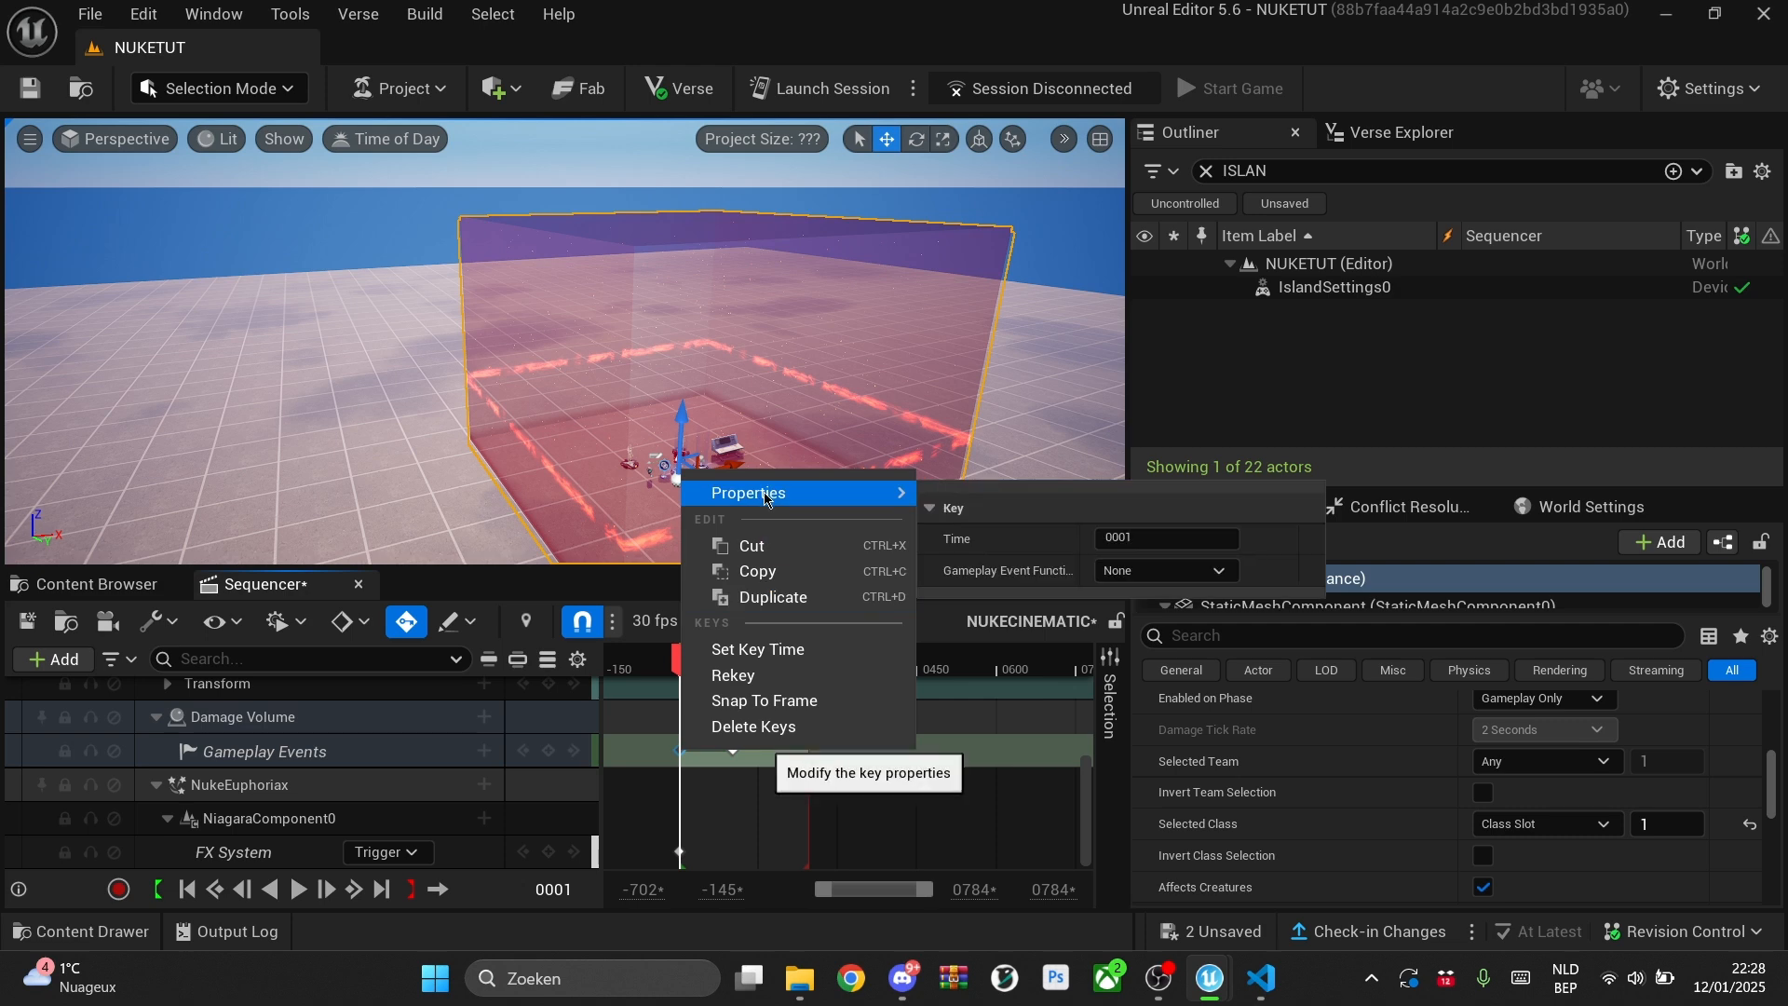
left_click(1165, 577)
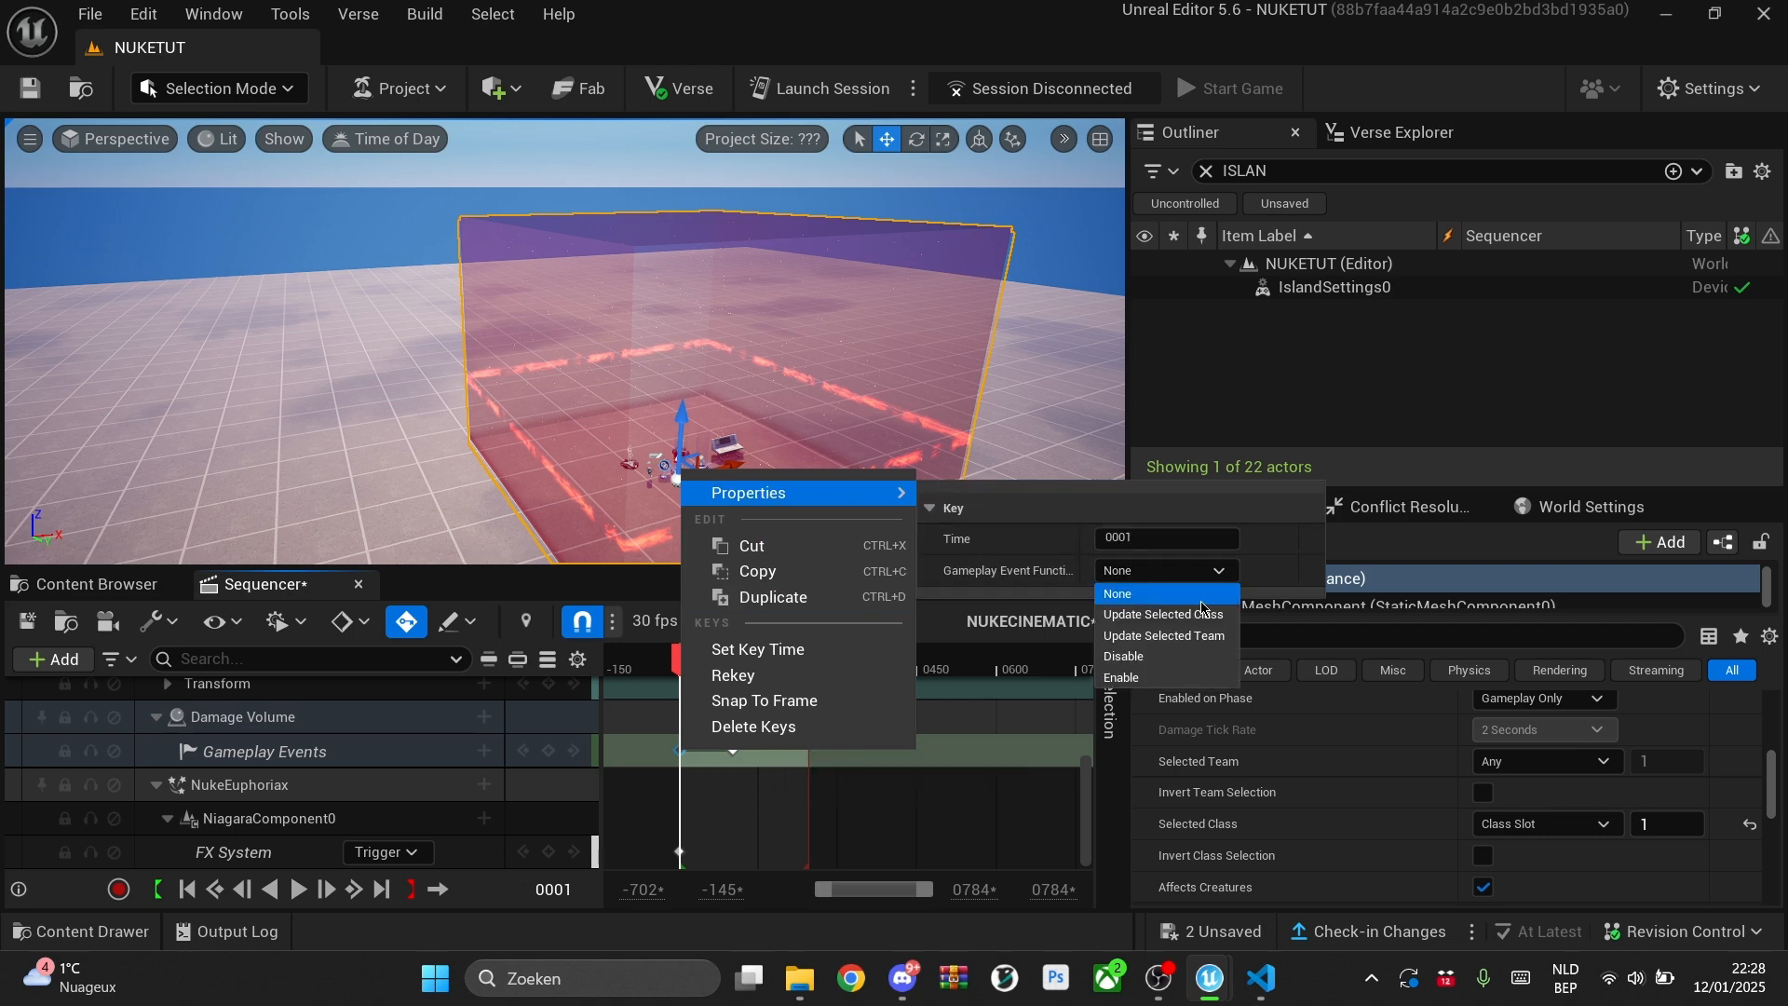
left_click(1143, 667)
left_click(647, 659)
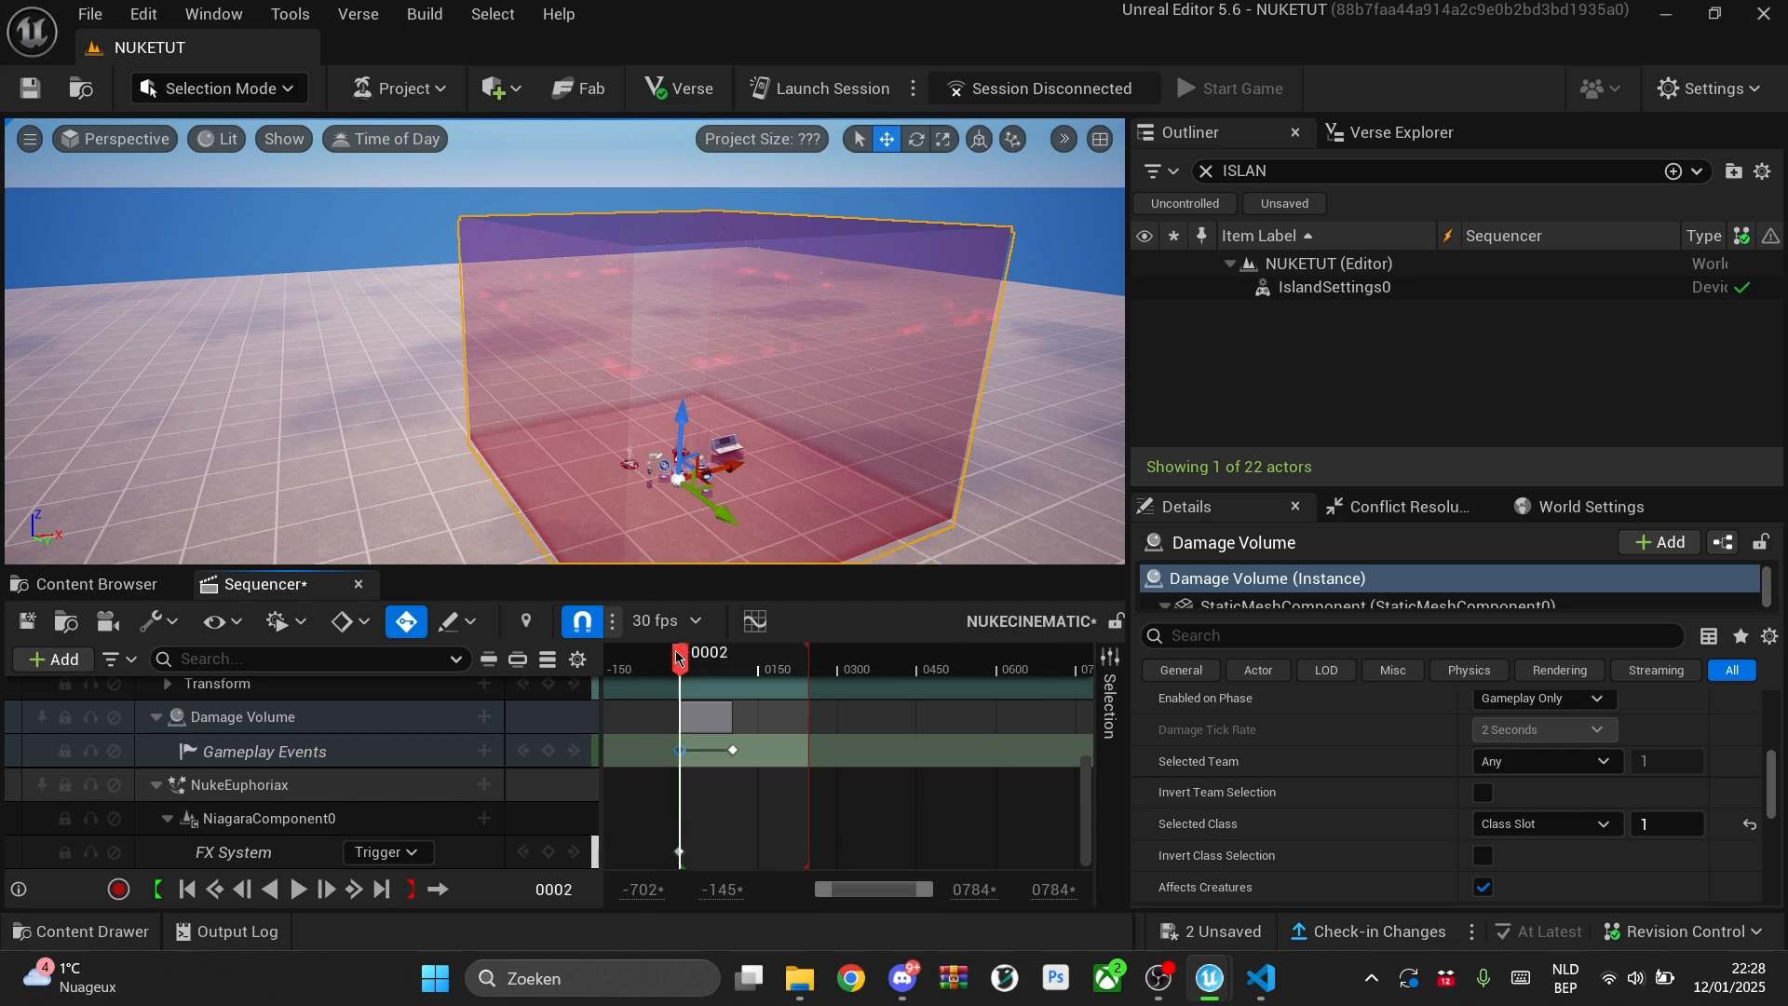
key("space")
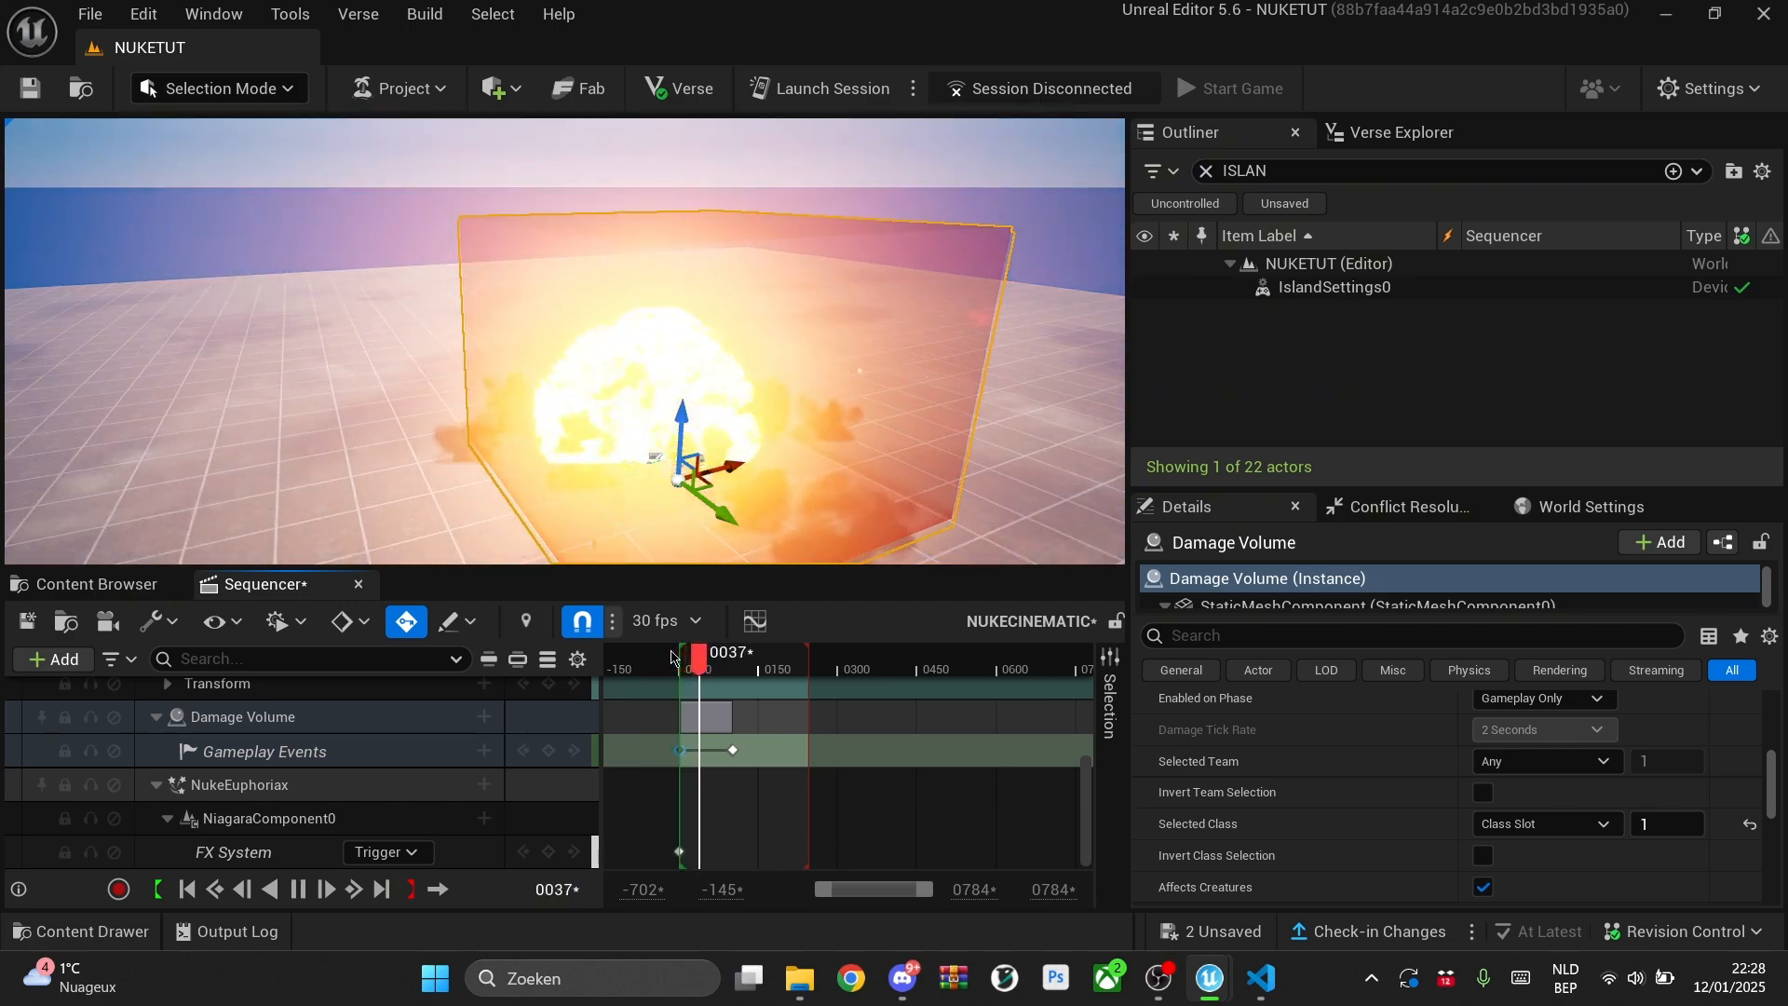
Step: Set the Damage Volume's Enabled on Phase option to None
scroll(1439, 799, "up", 3)
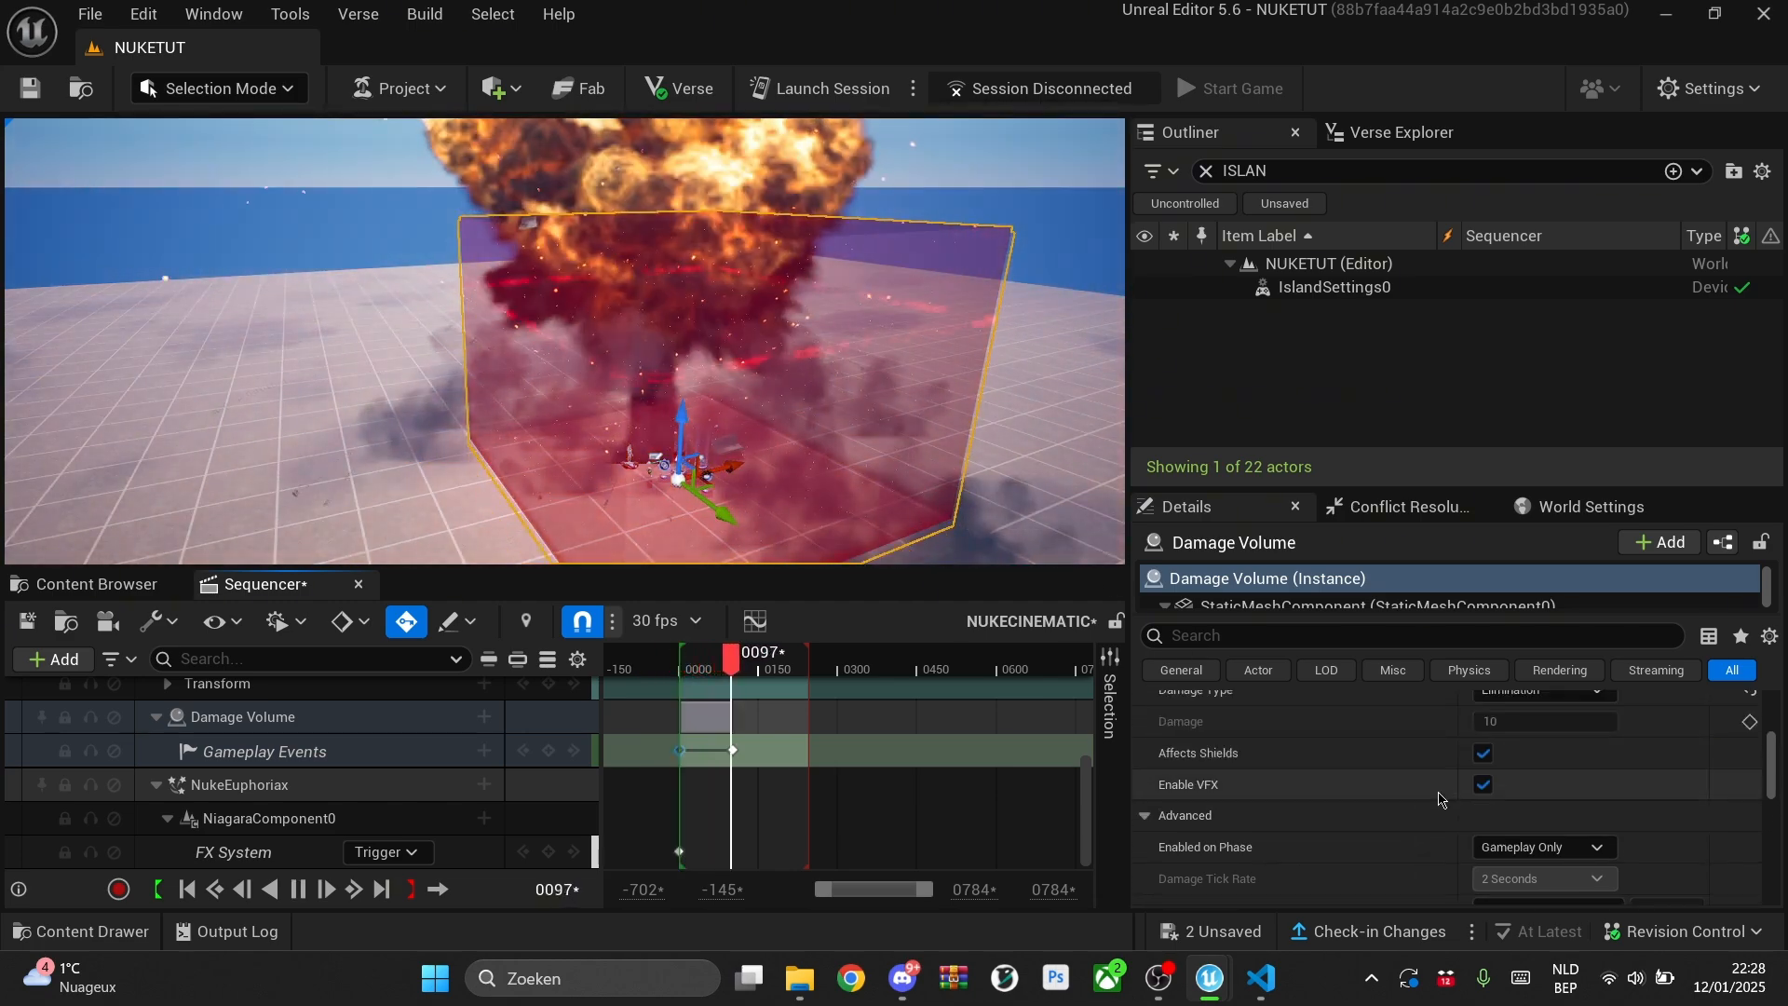
left_click(1578, 848)
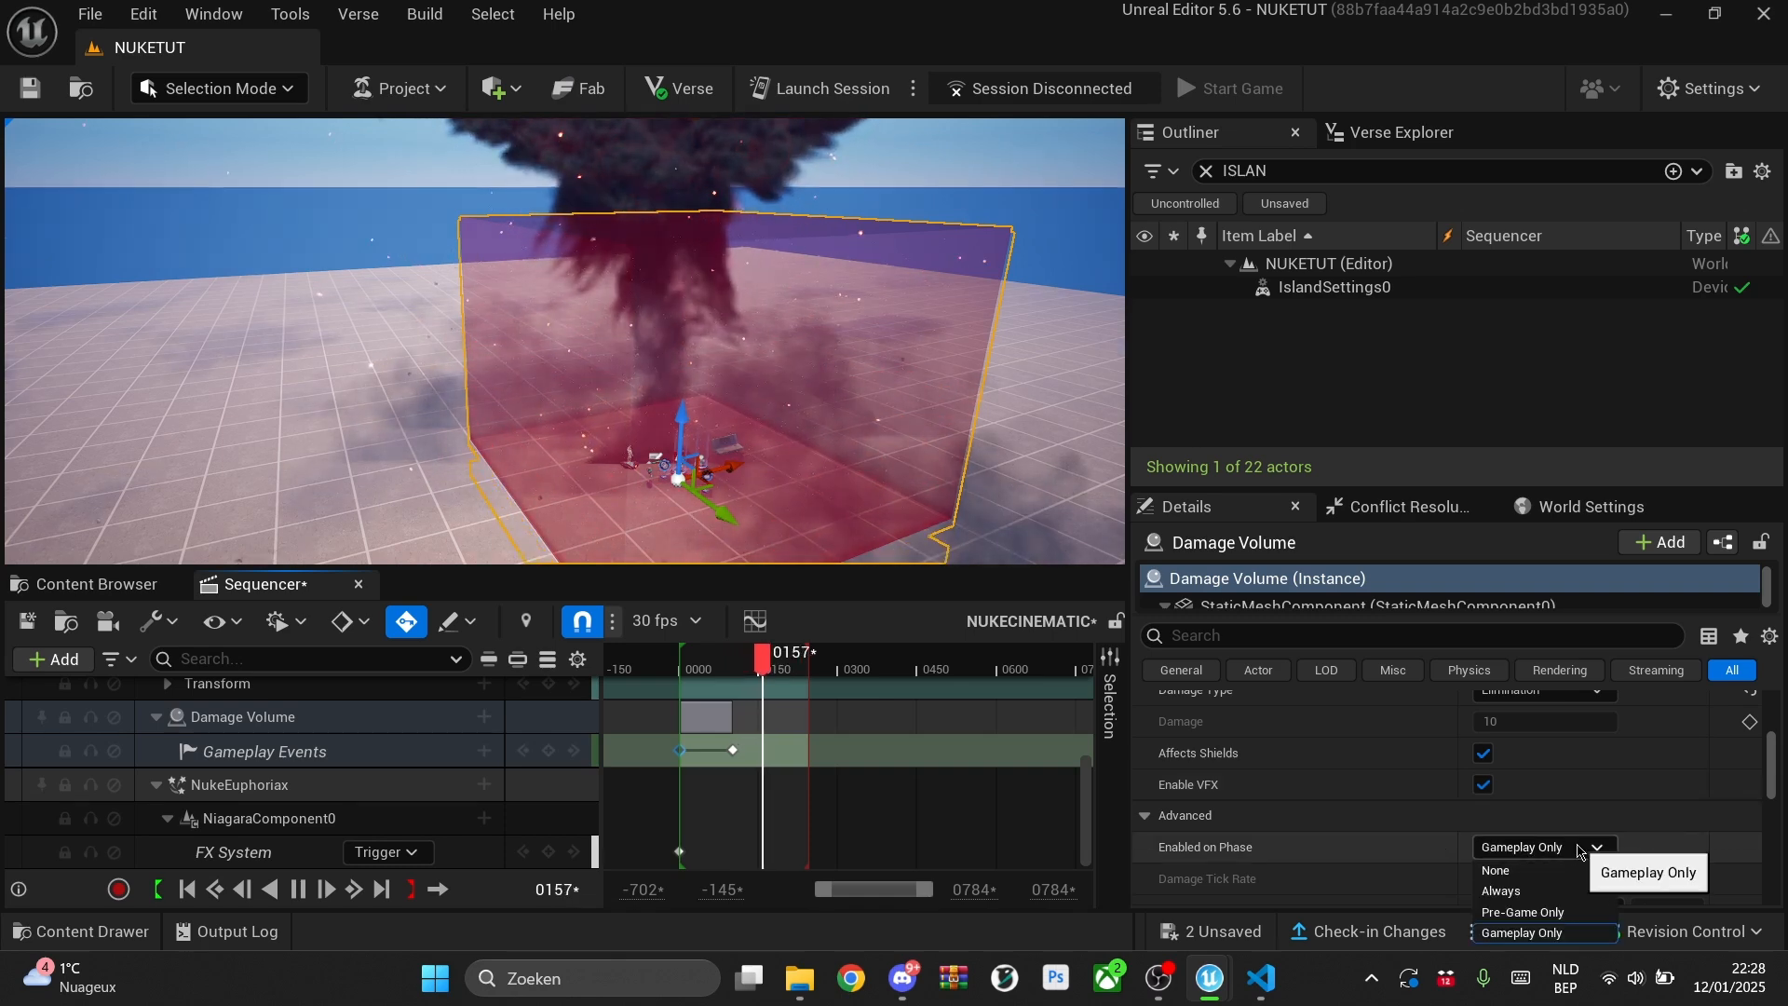
left_click(1495, 869)
Step: Add a Gameplay Events key for the Damage Volume at frame 129 and assign its gameplay event function
left_click(788, 668)
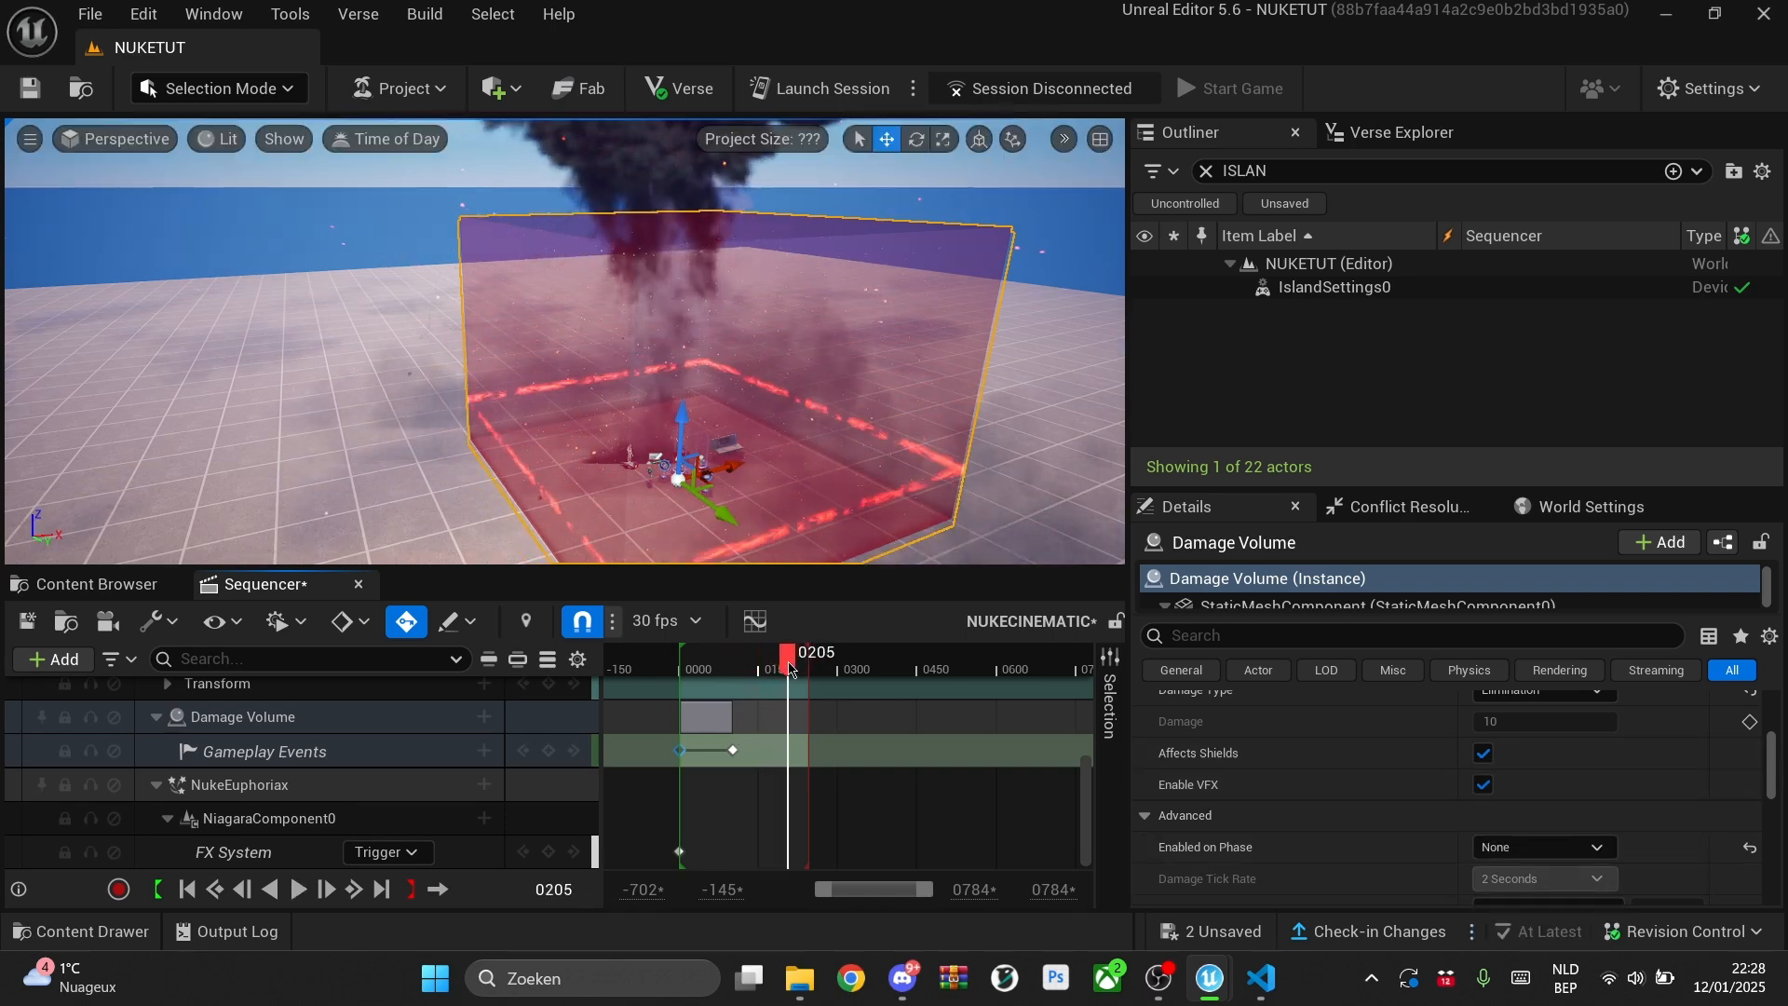
left_click_drag(788, 667, 725, 660)
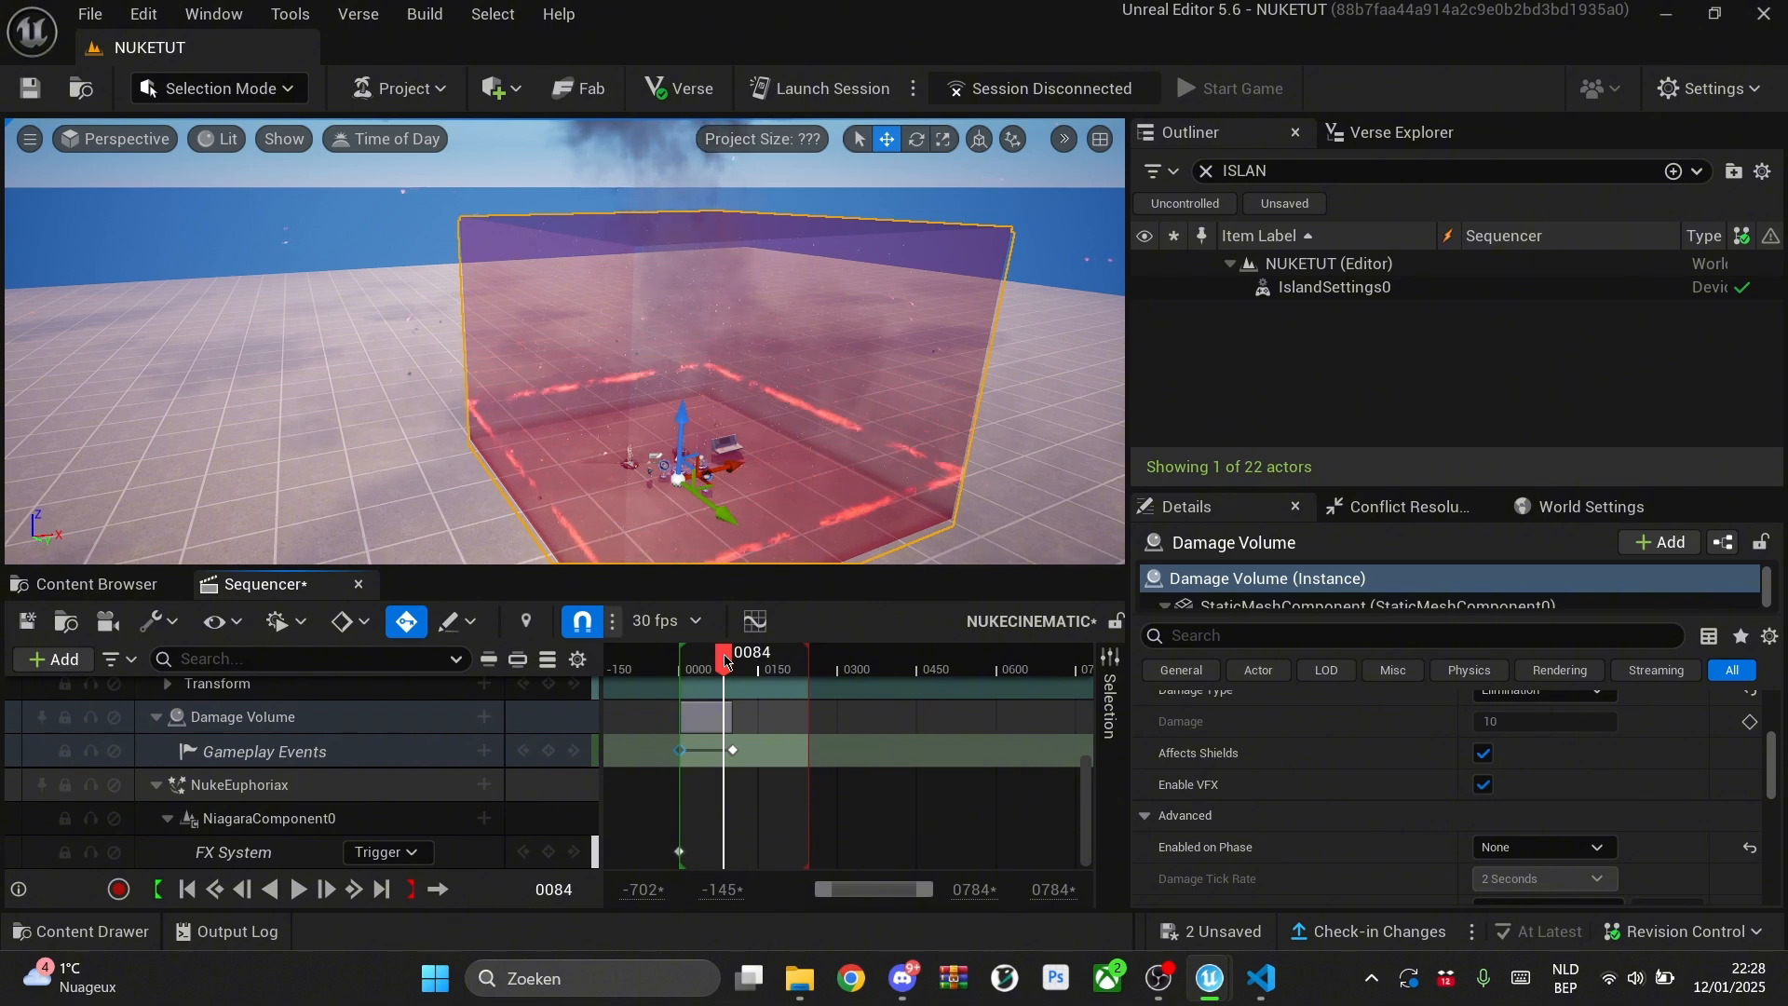
key("space")
key("space")
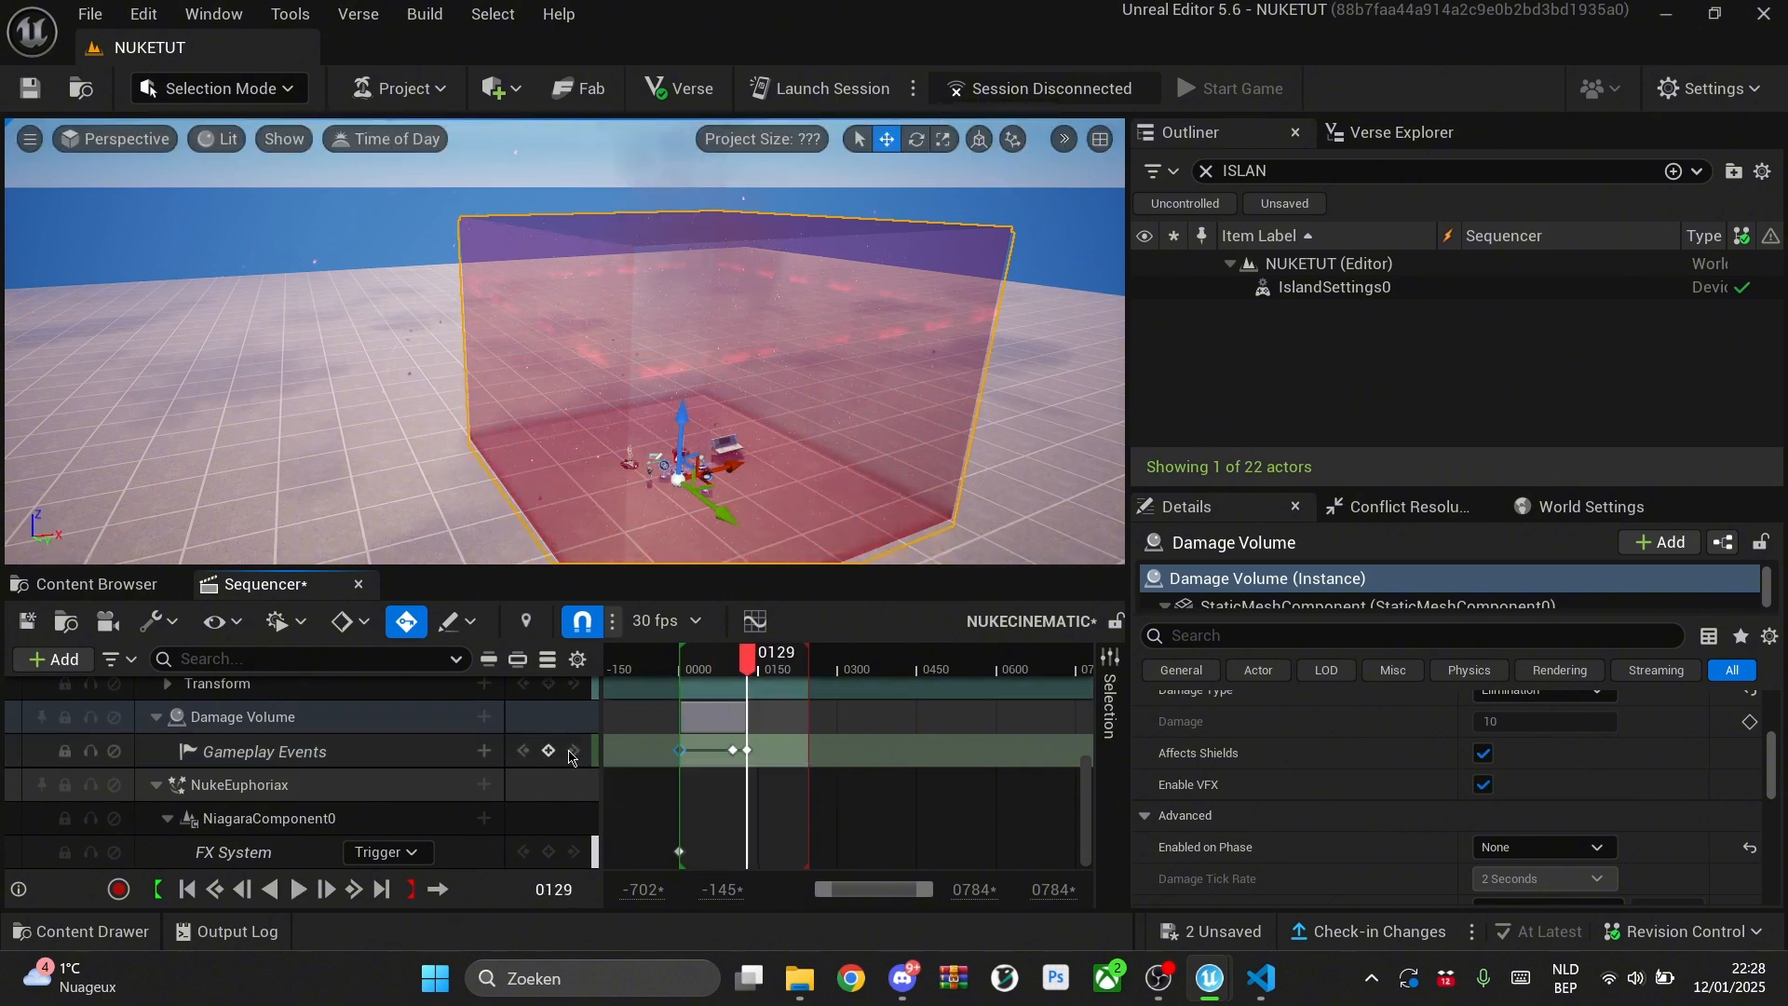
right_click(747, 749)
mouse_move(820, 490)
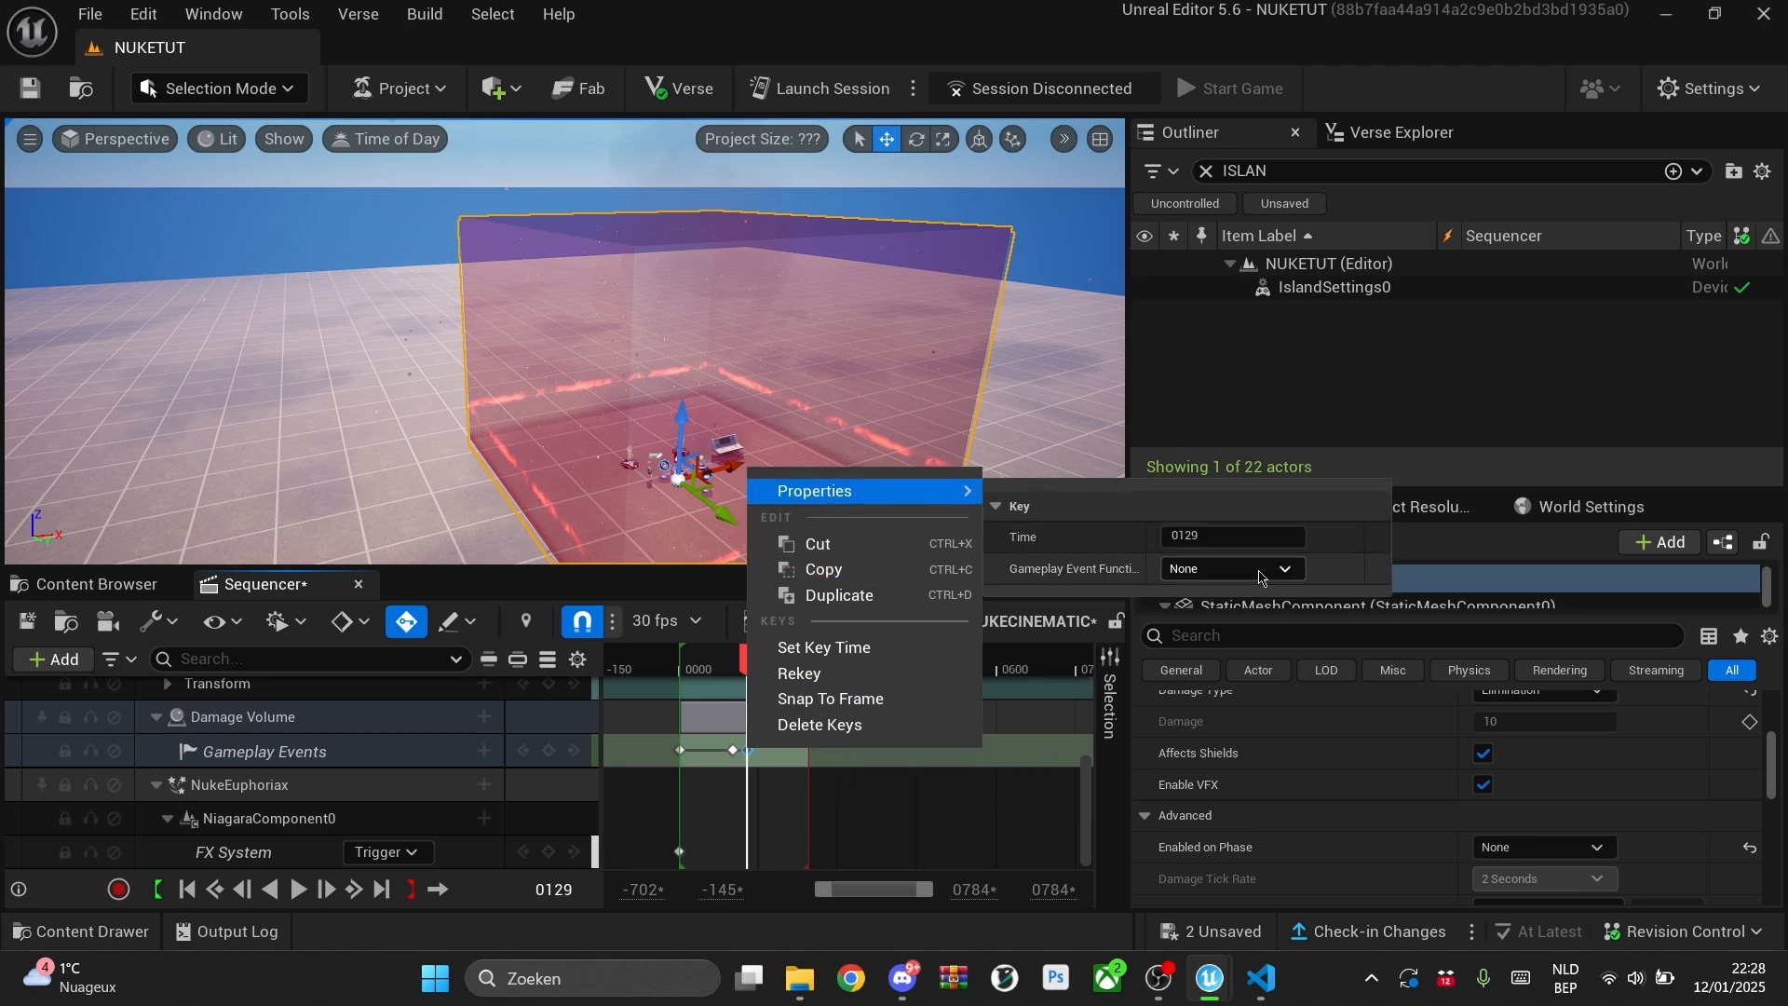
left_click(1229, 568)
left_click(1230, 655)
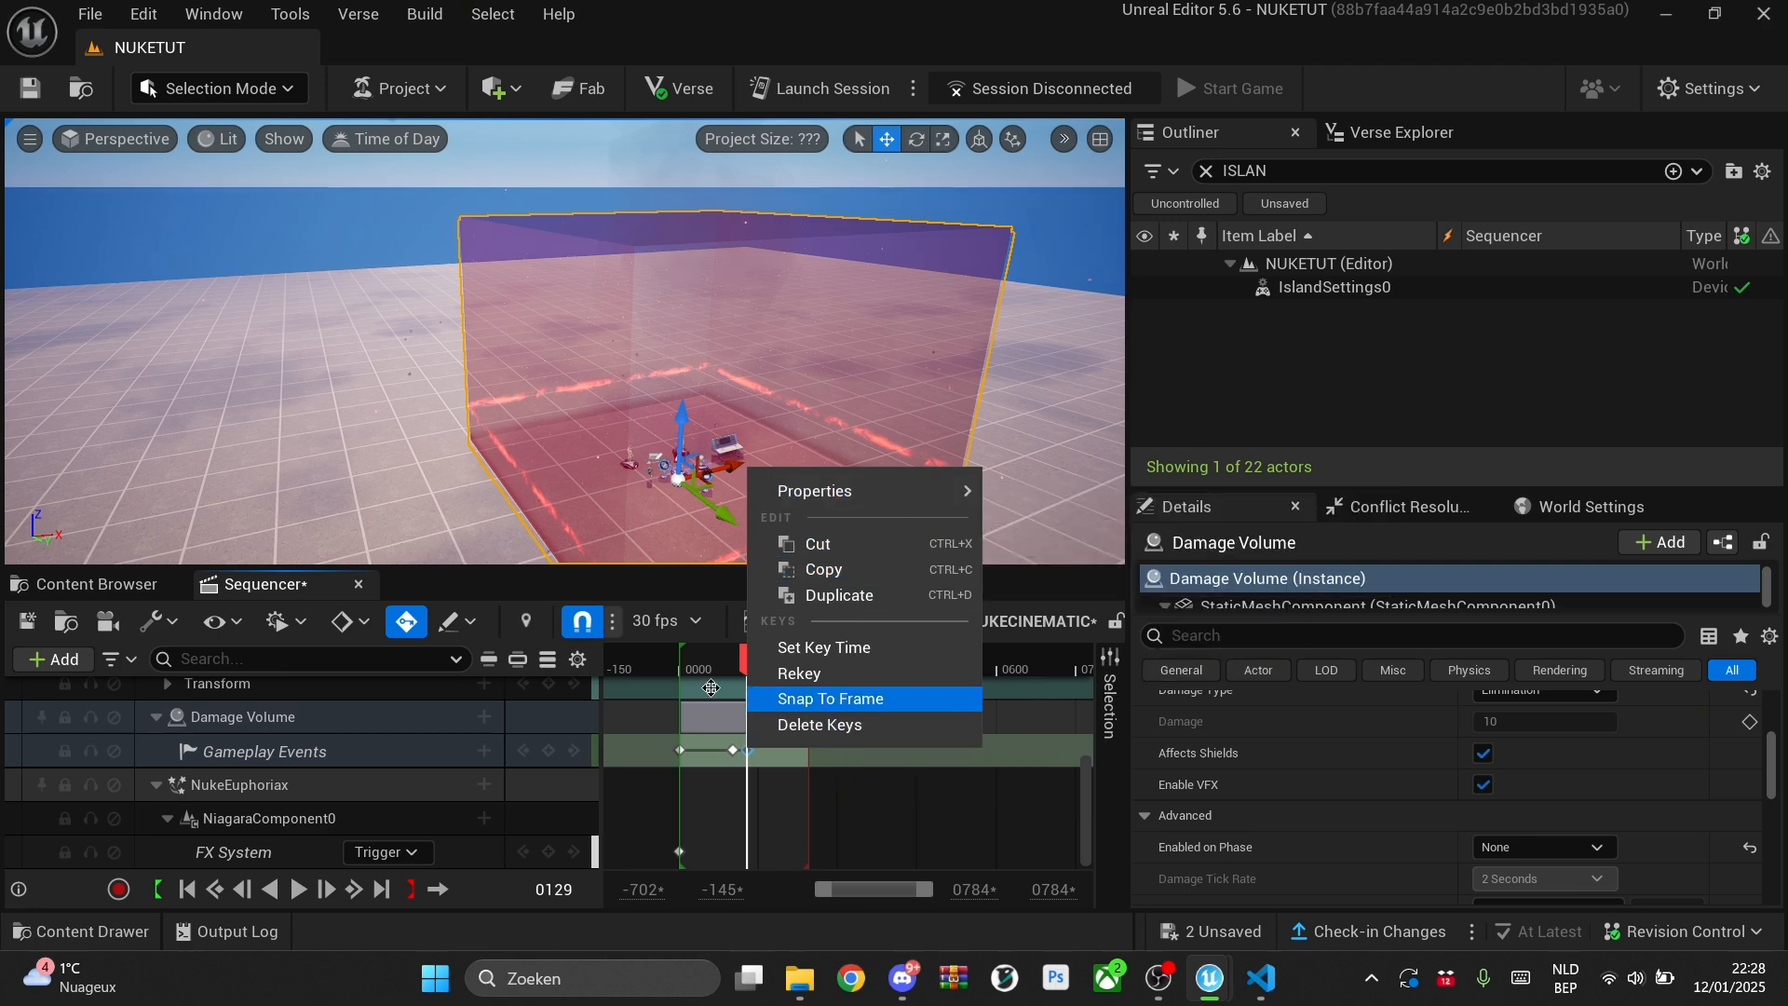
Step: Save the NUKECINEMATIC sequence
left_click(640, 596)
left_click(29, 621)
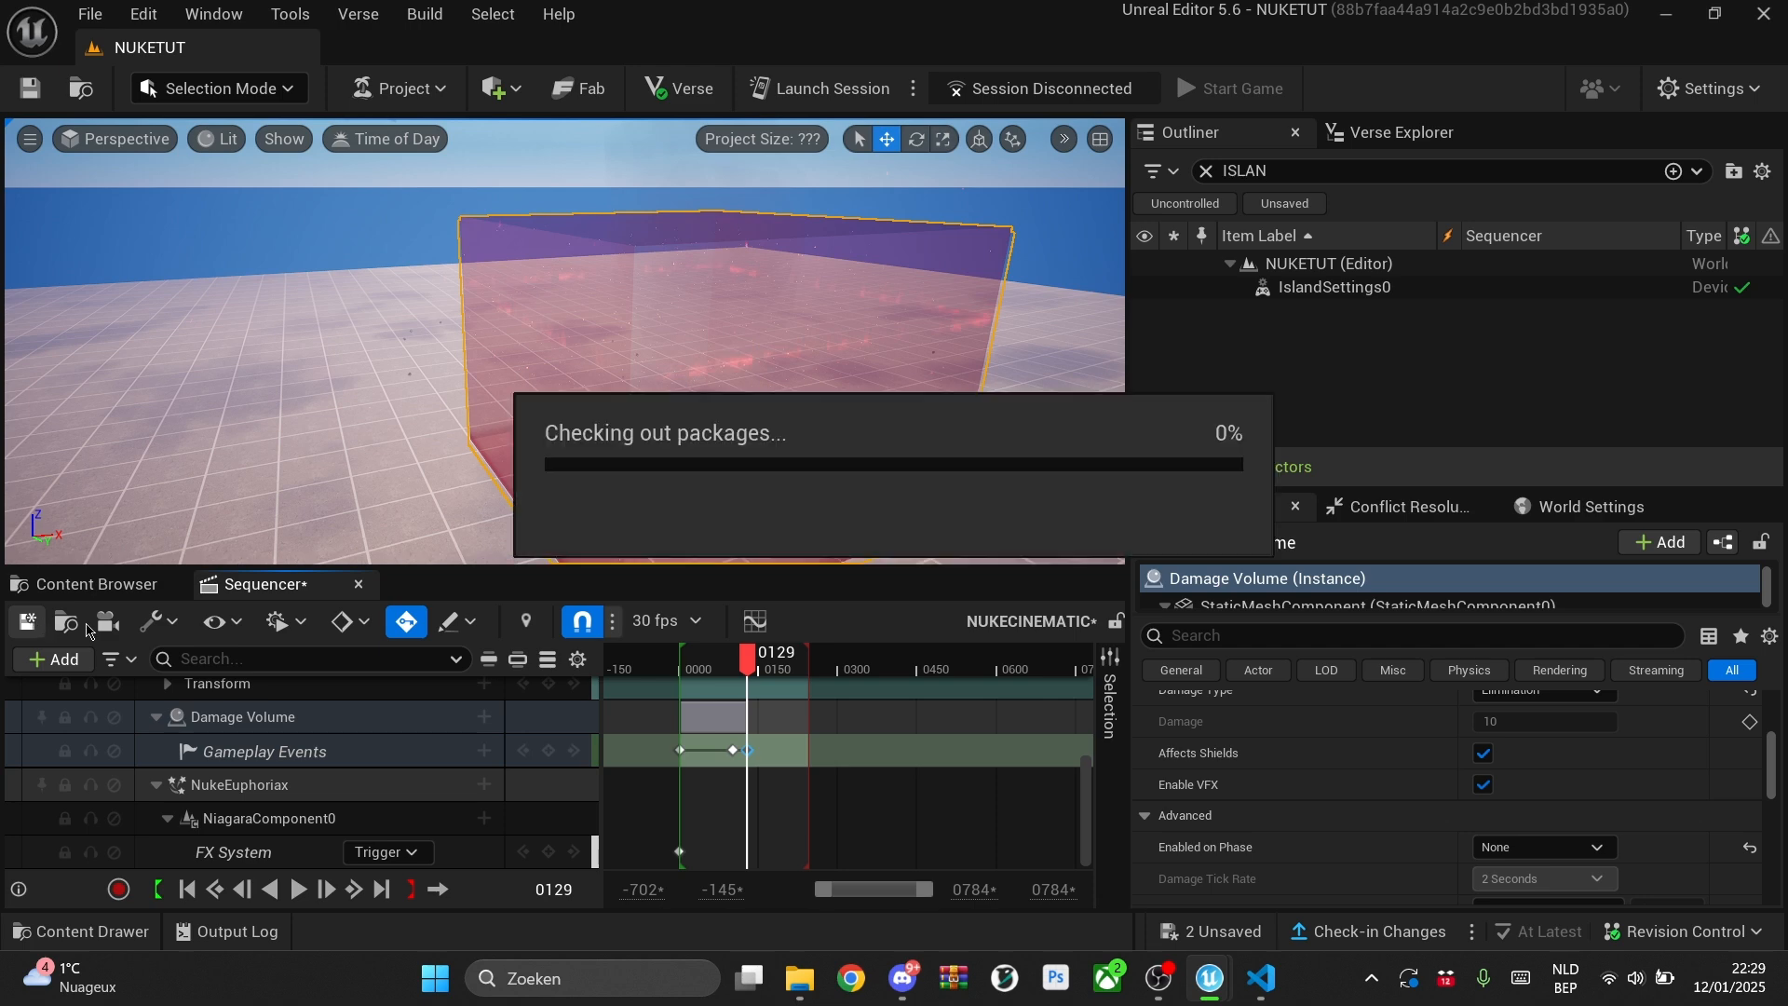
left_click(310, 726)
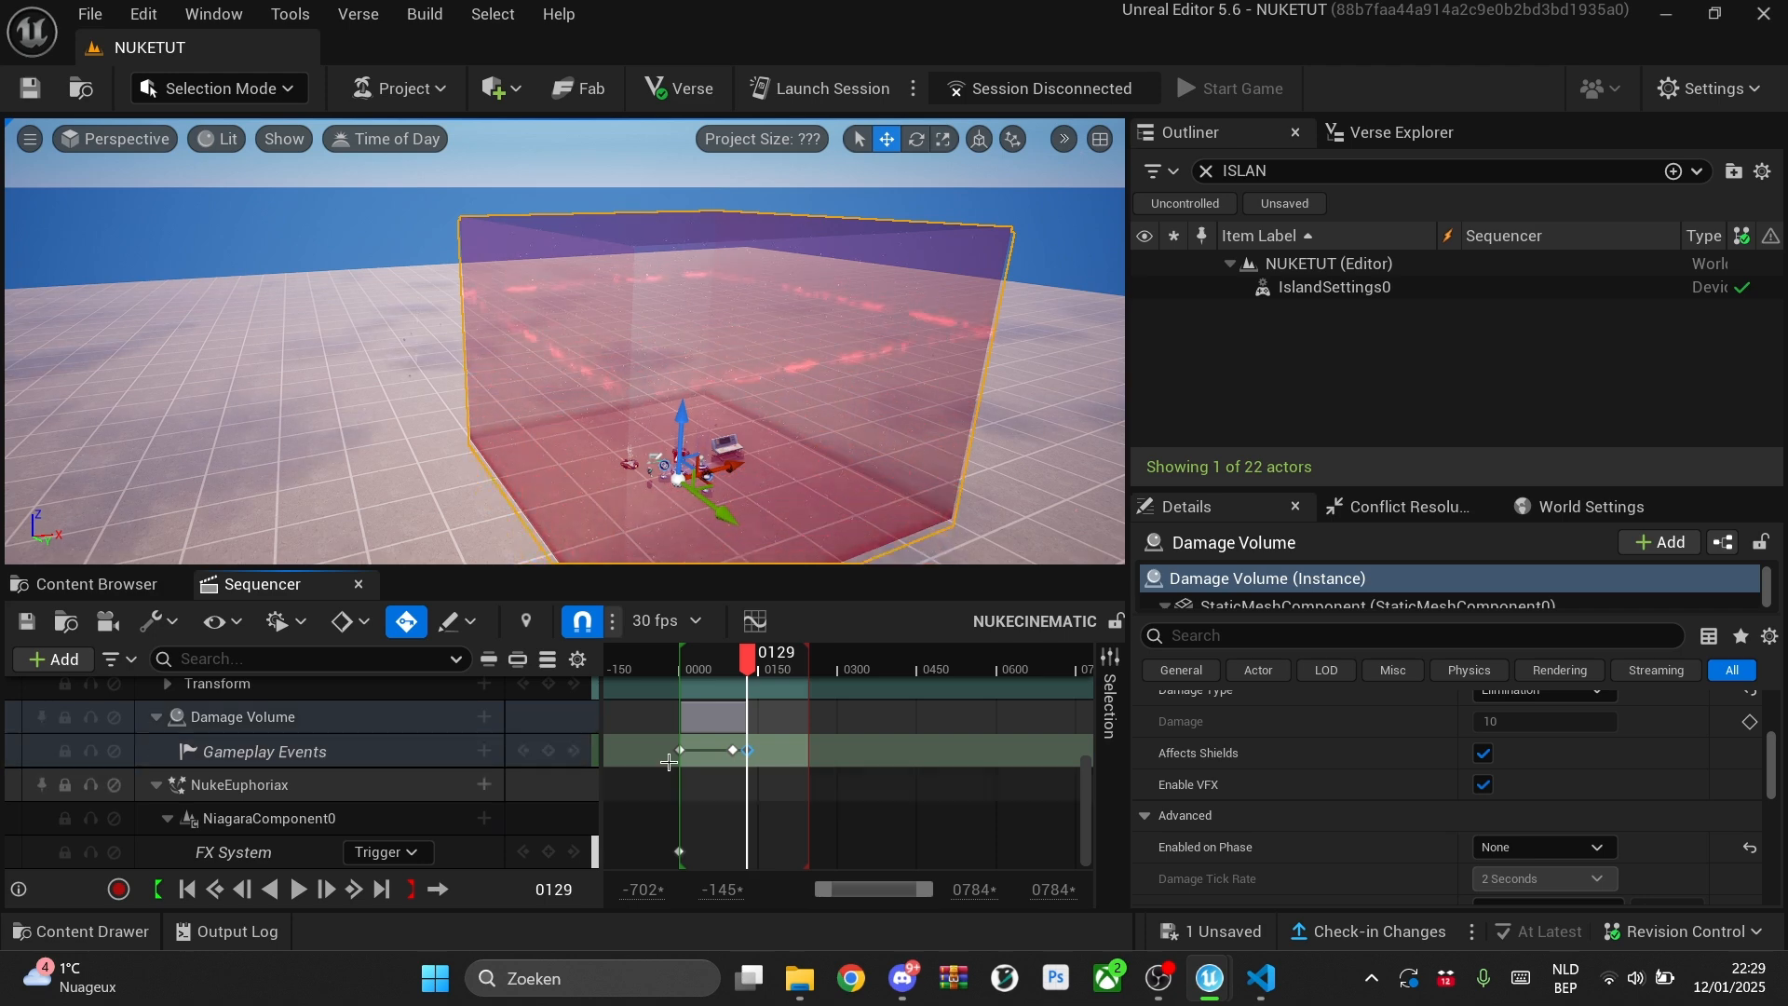
left_click_drag(748, 660, 801, 659)
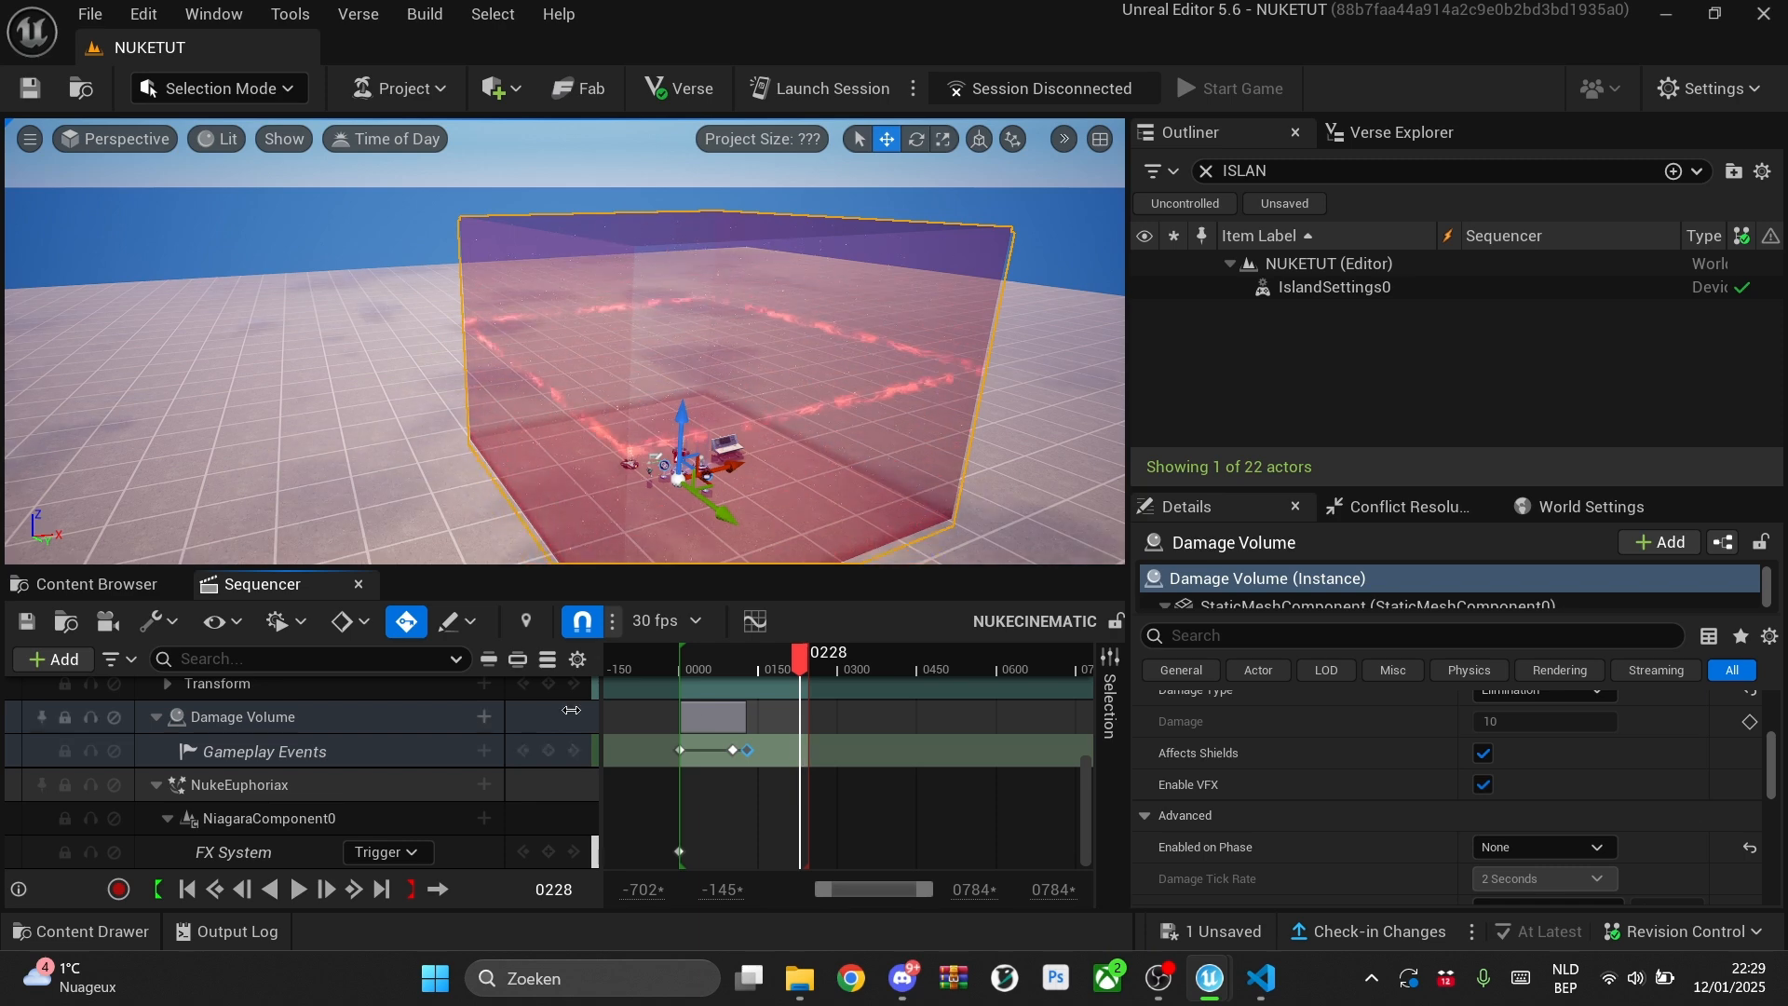
left_click(110, 587)
left_click(268, 585)
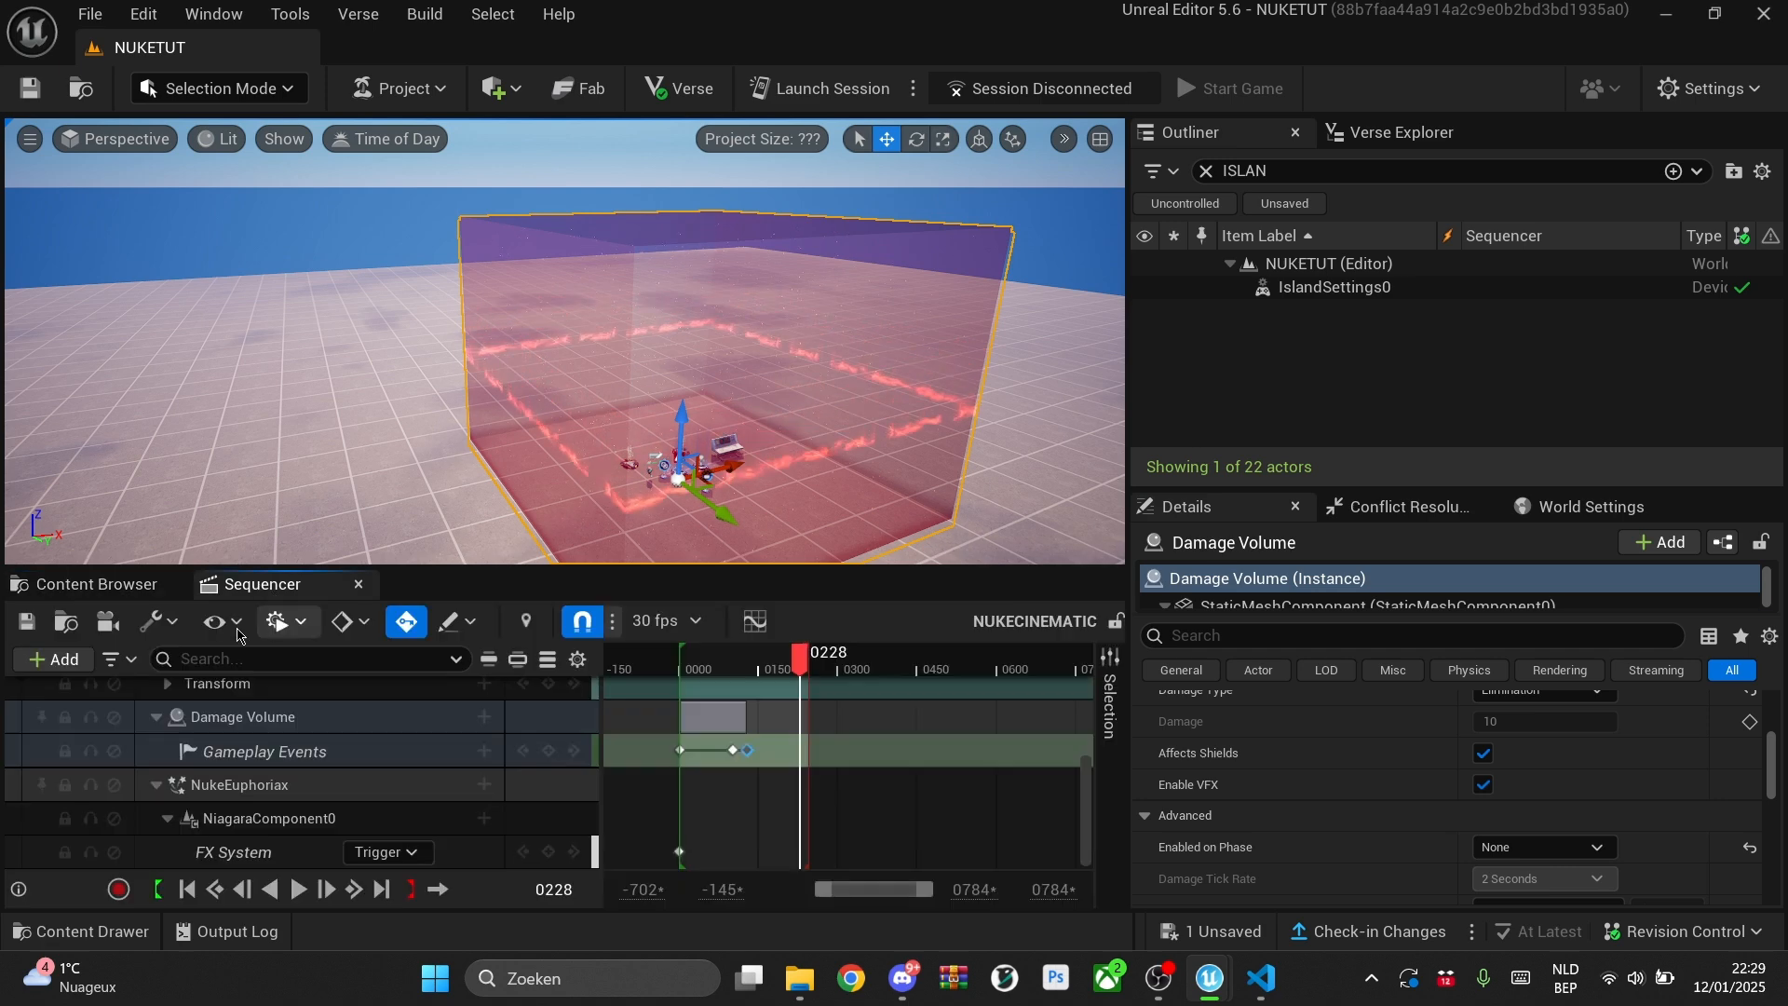
left_click(53, 658)
mouse_move(141, 241)
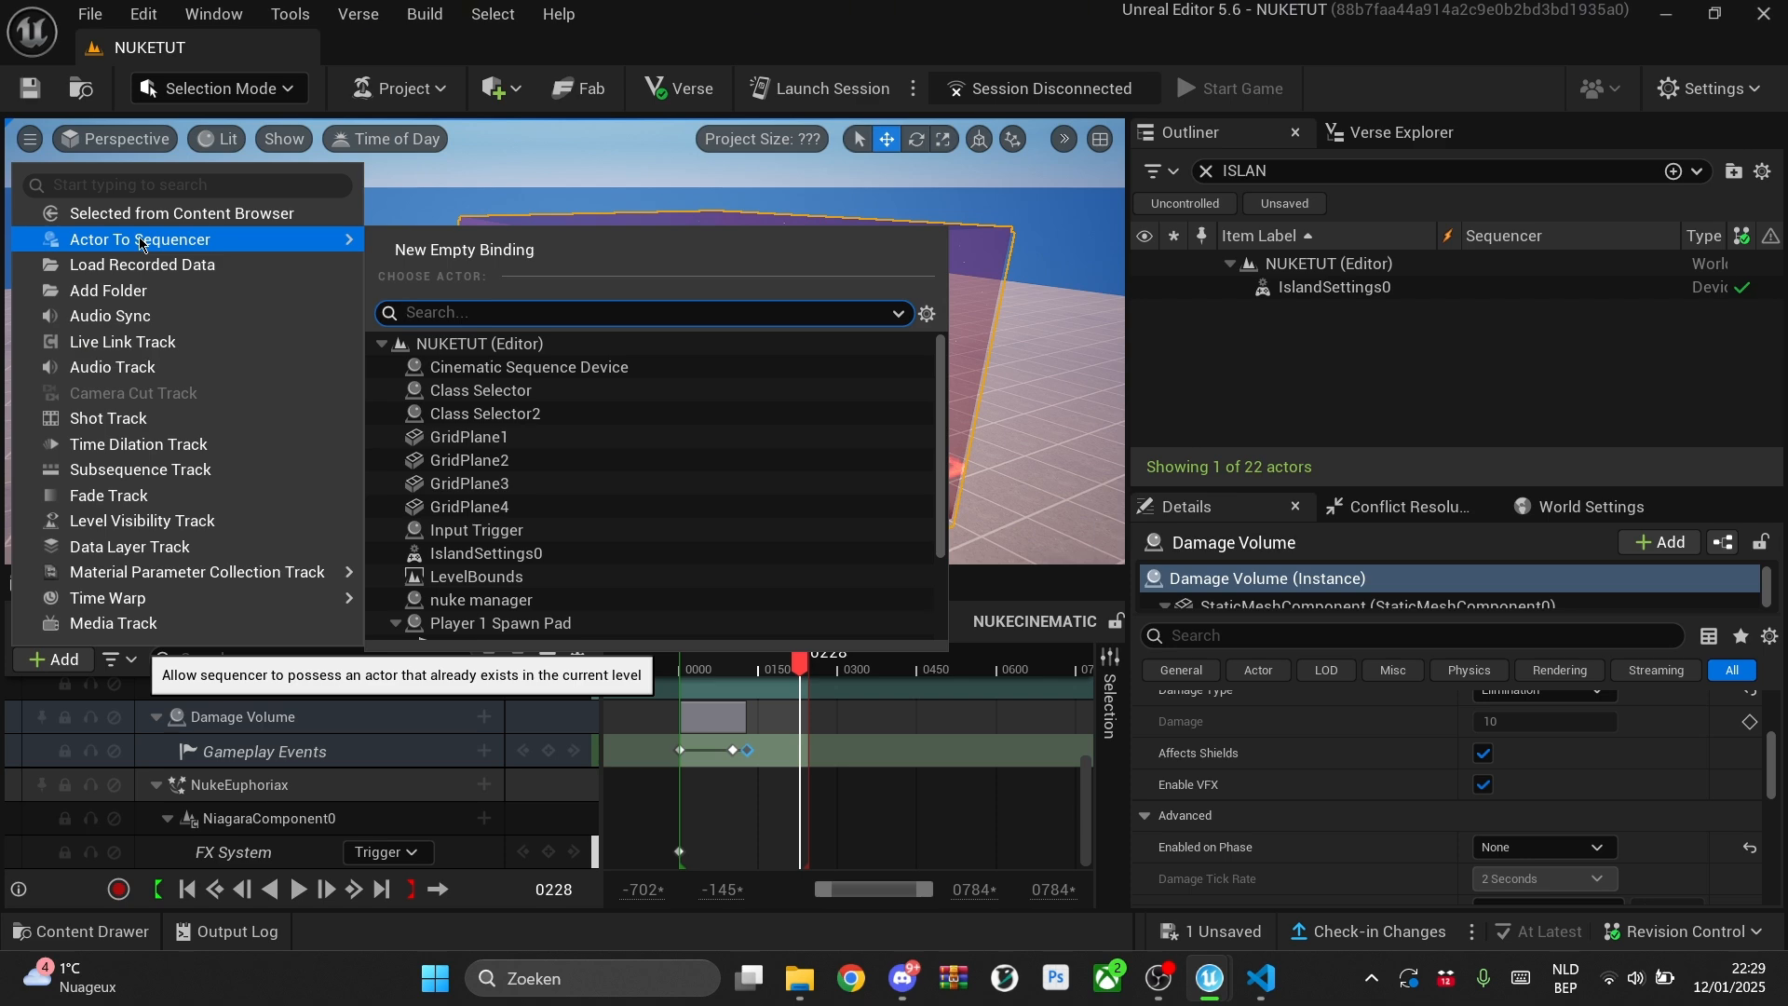
mouse_move(307, 571)
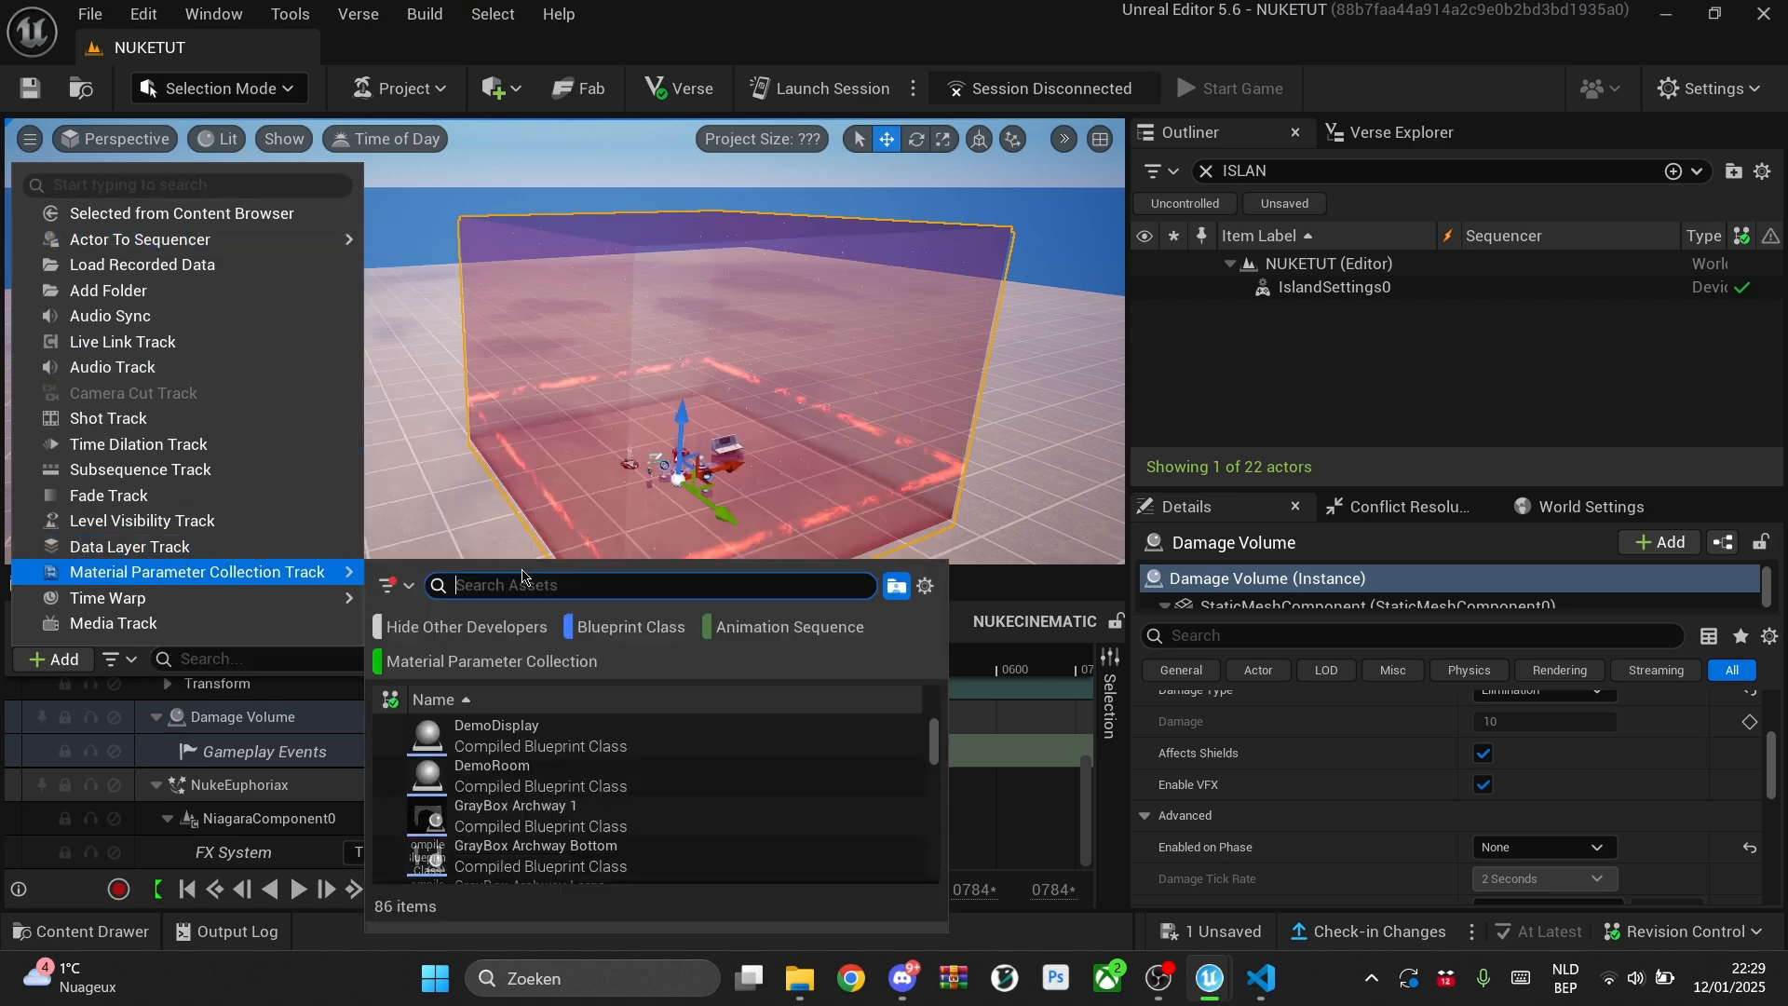
left_click(1016, 590)
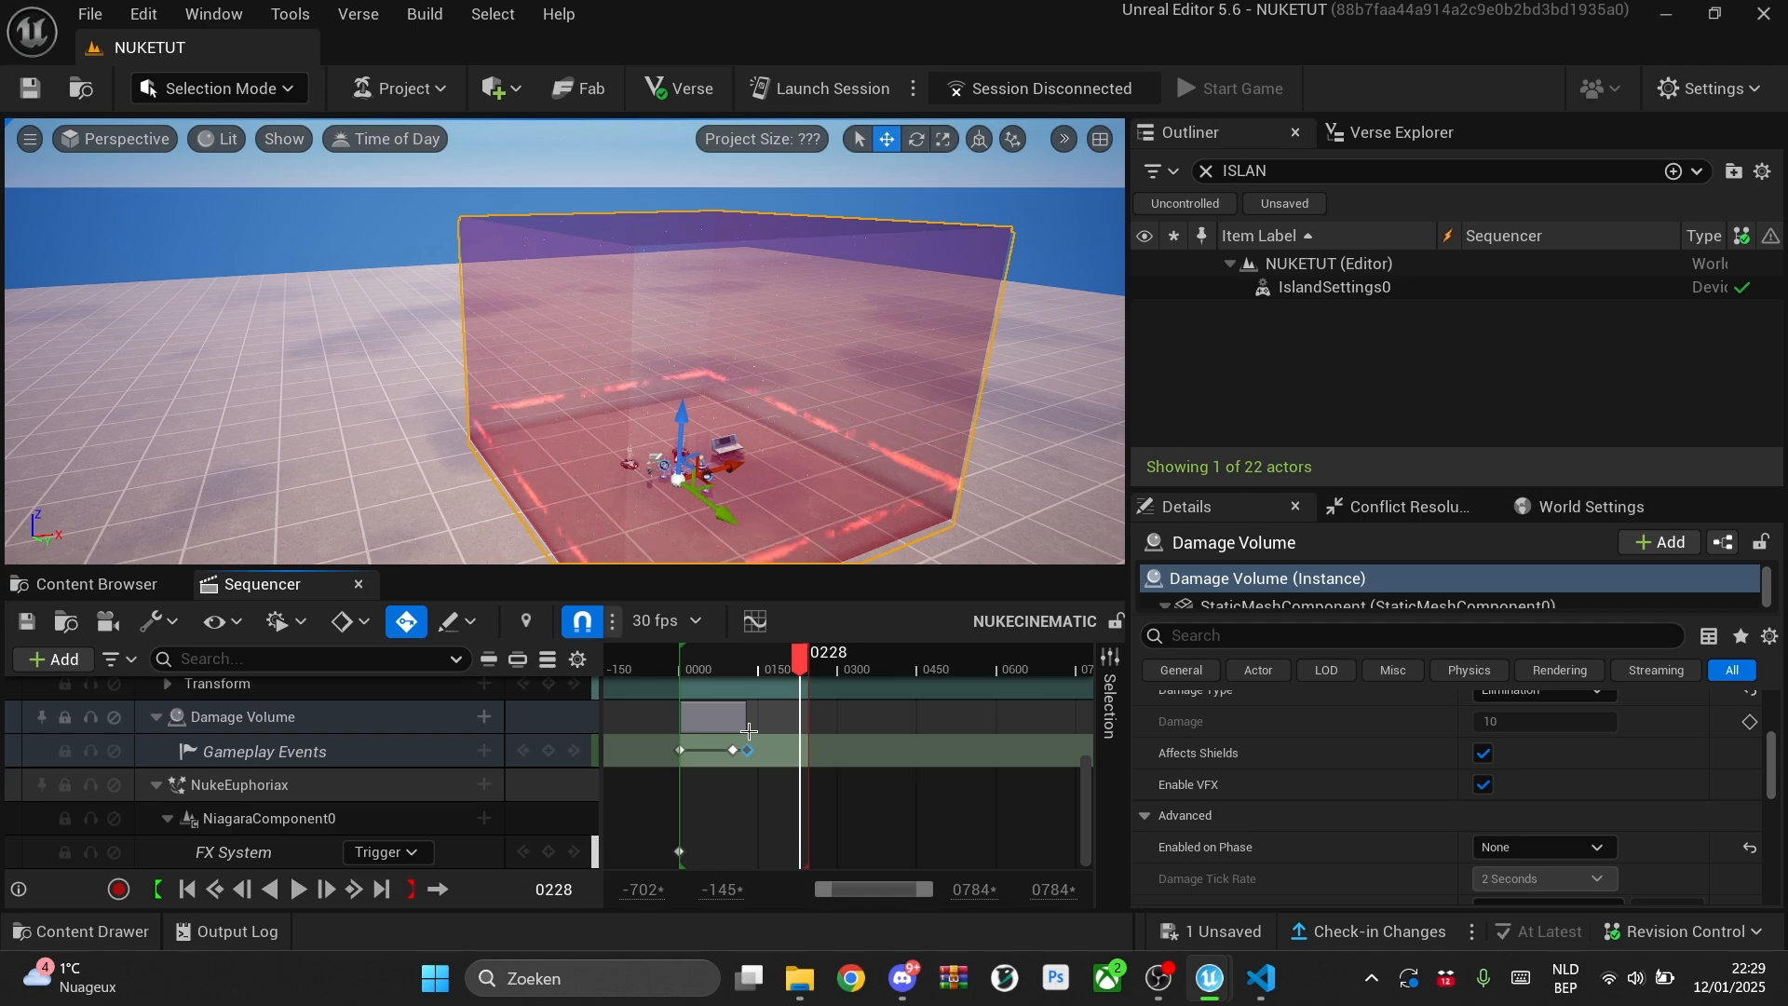
Step: Search the Fortnite content for "SENT" and place a Sentry device on the ground near the Damage Volume's edge
right_click_drag(712, 498, 908, 512)
key("w")
key("s")
left_click(91, 931)
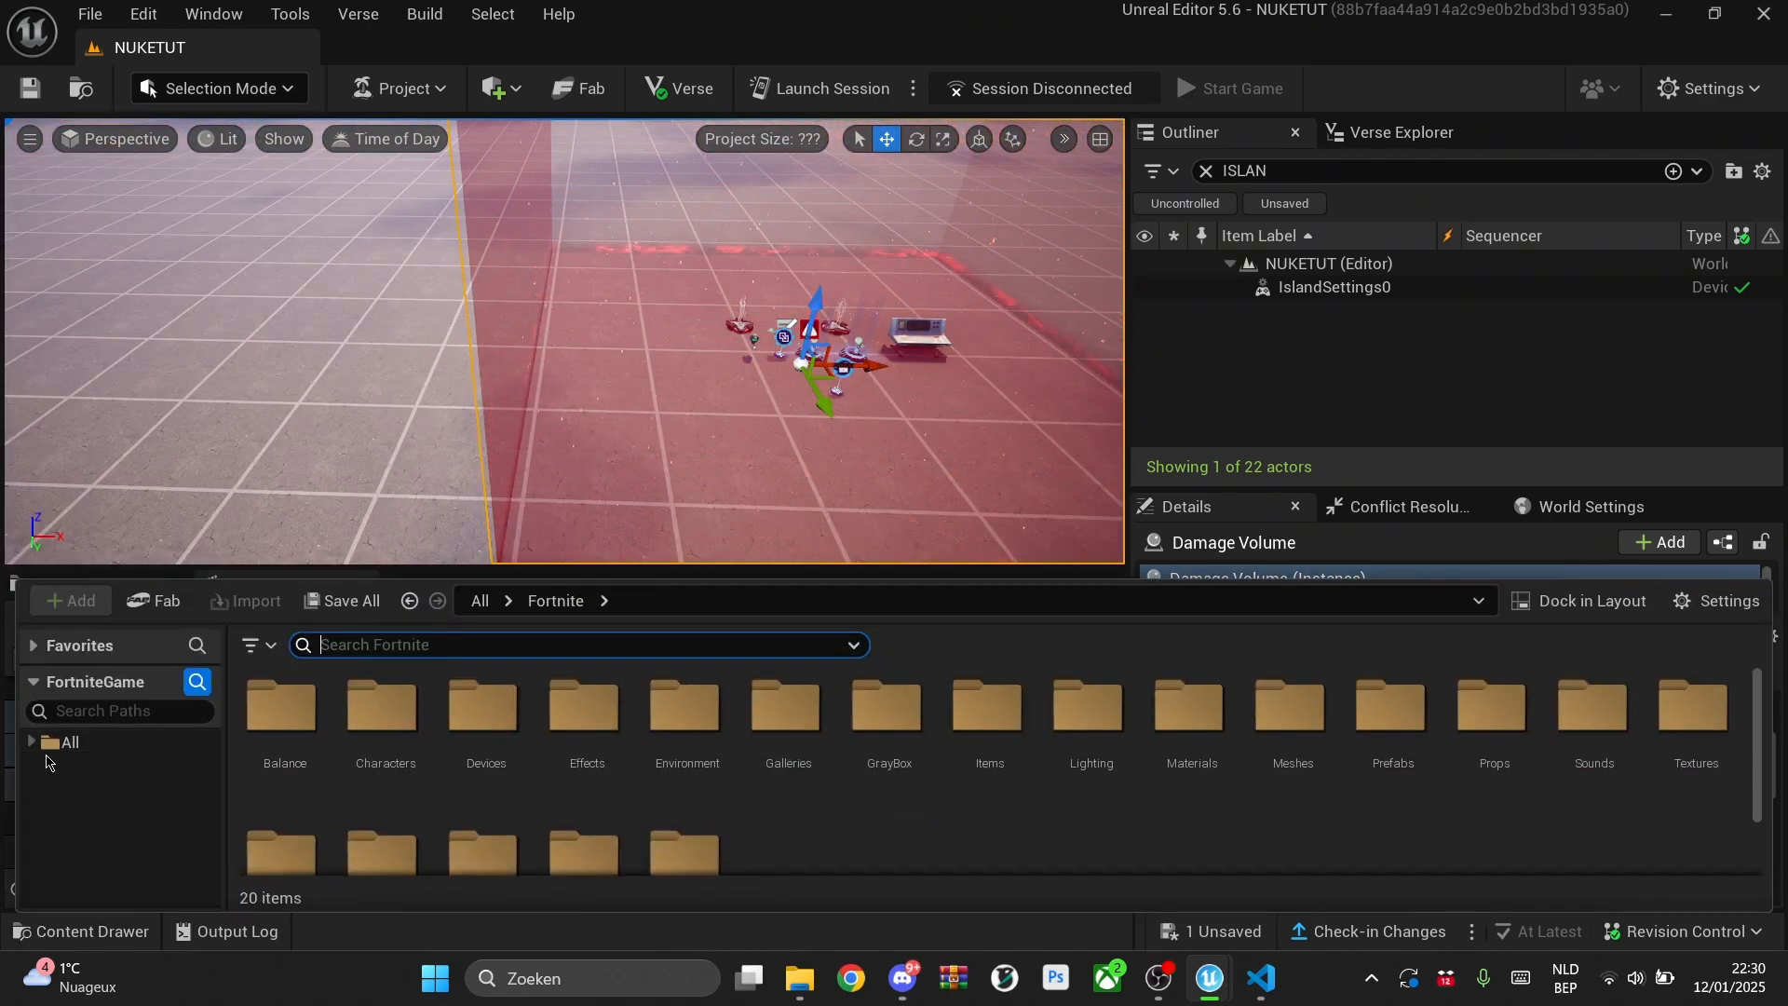
type("SENT")
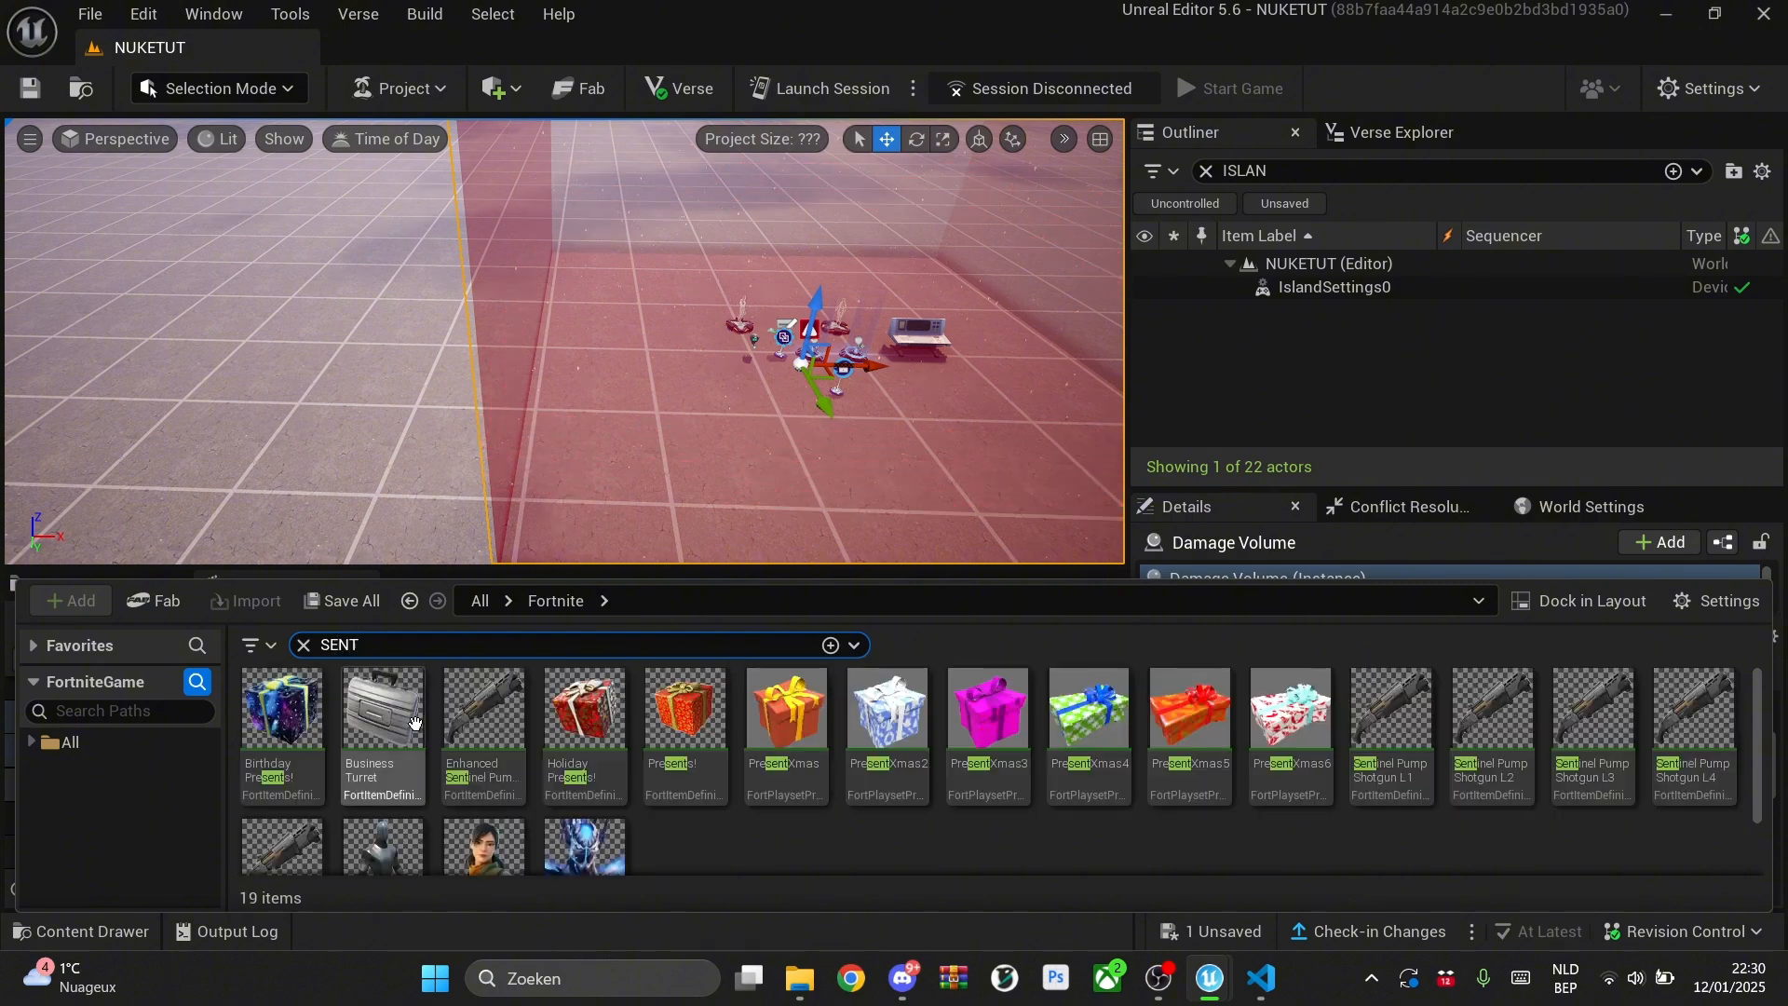
scroll(1116, 792, "down", 2)
left_click_drag(382, 764, 389, 382)
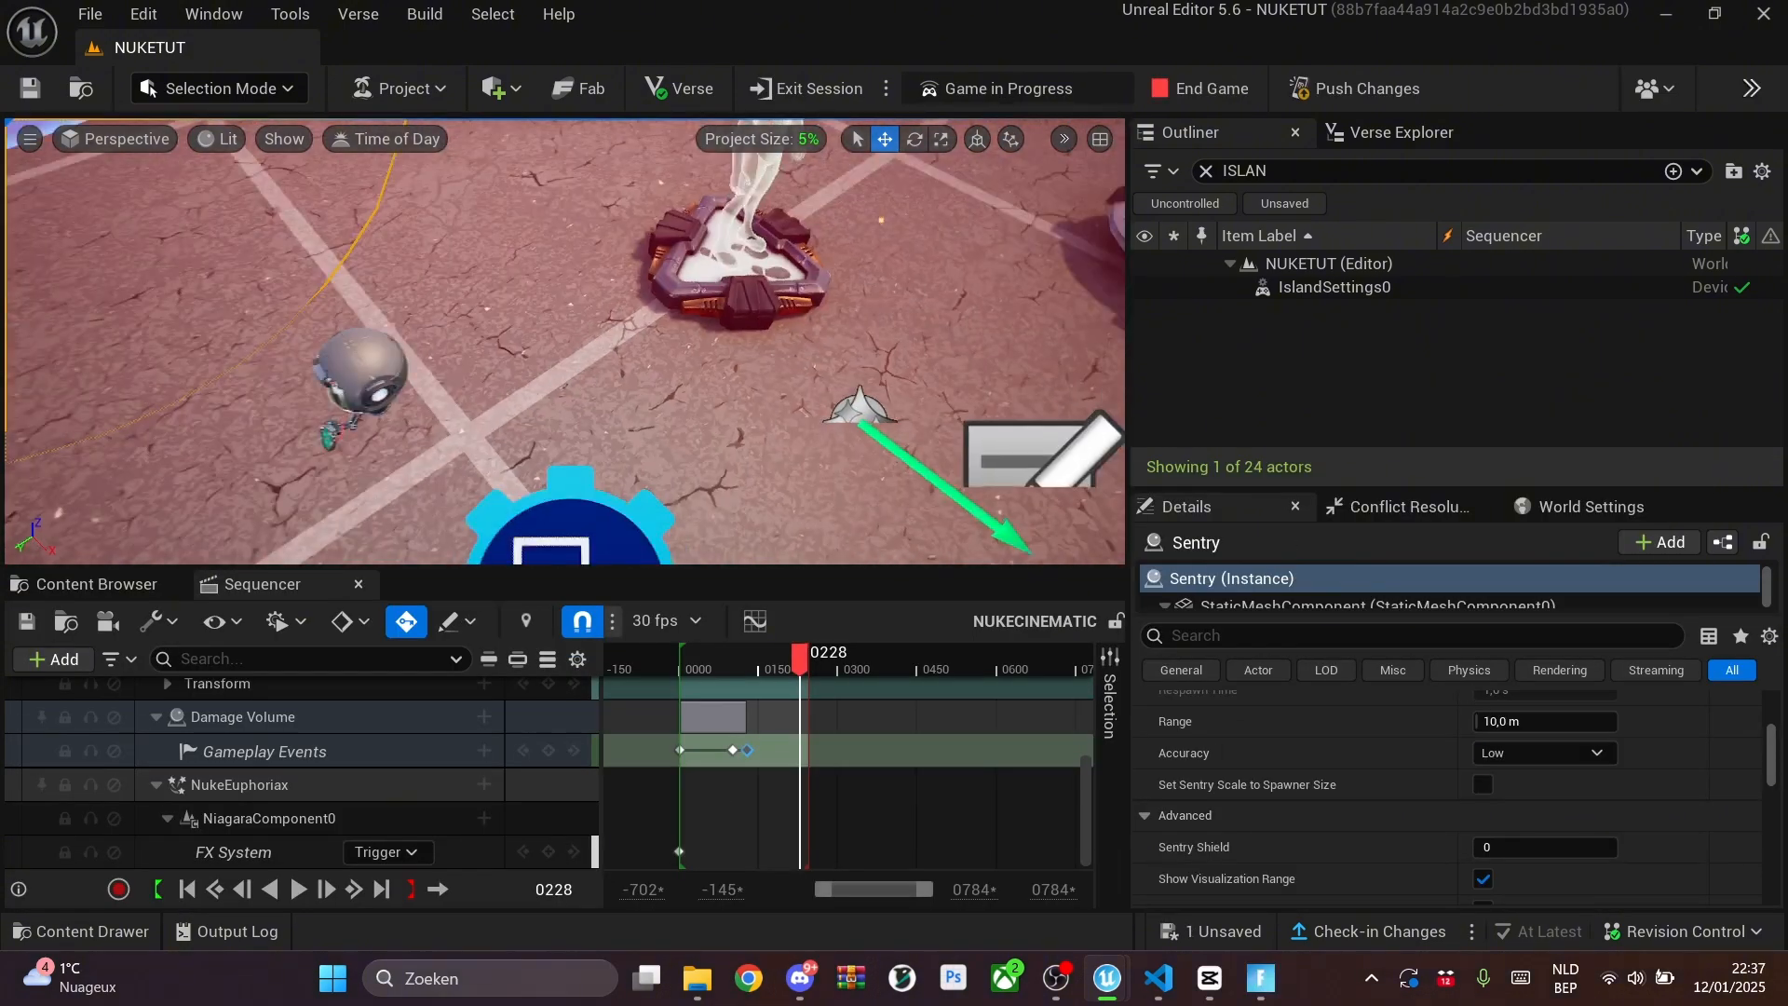
Step: Enable Respawn on a Timer for the Sentry
right_click_drag(675, 326, 652, 361)
double_click(666, 357)
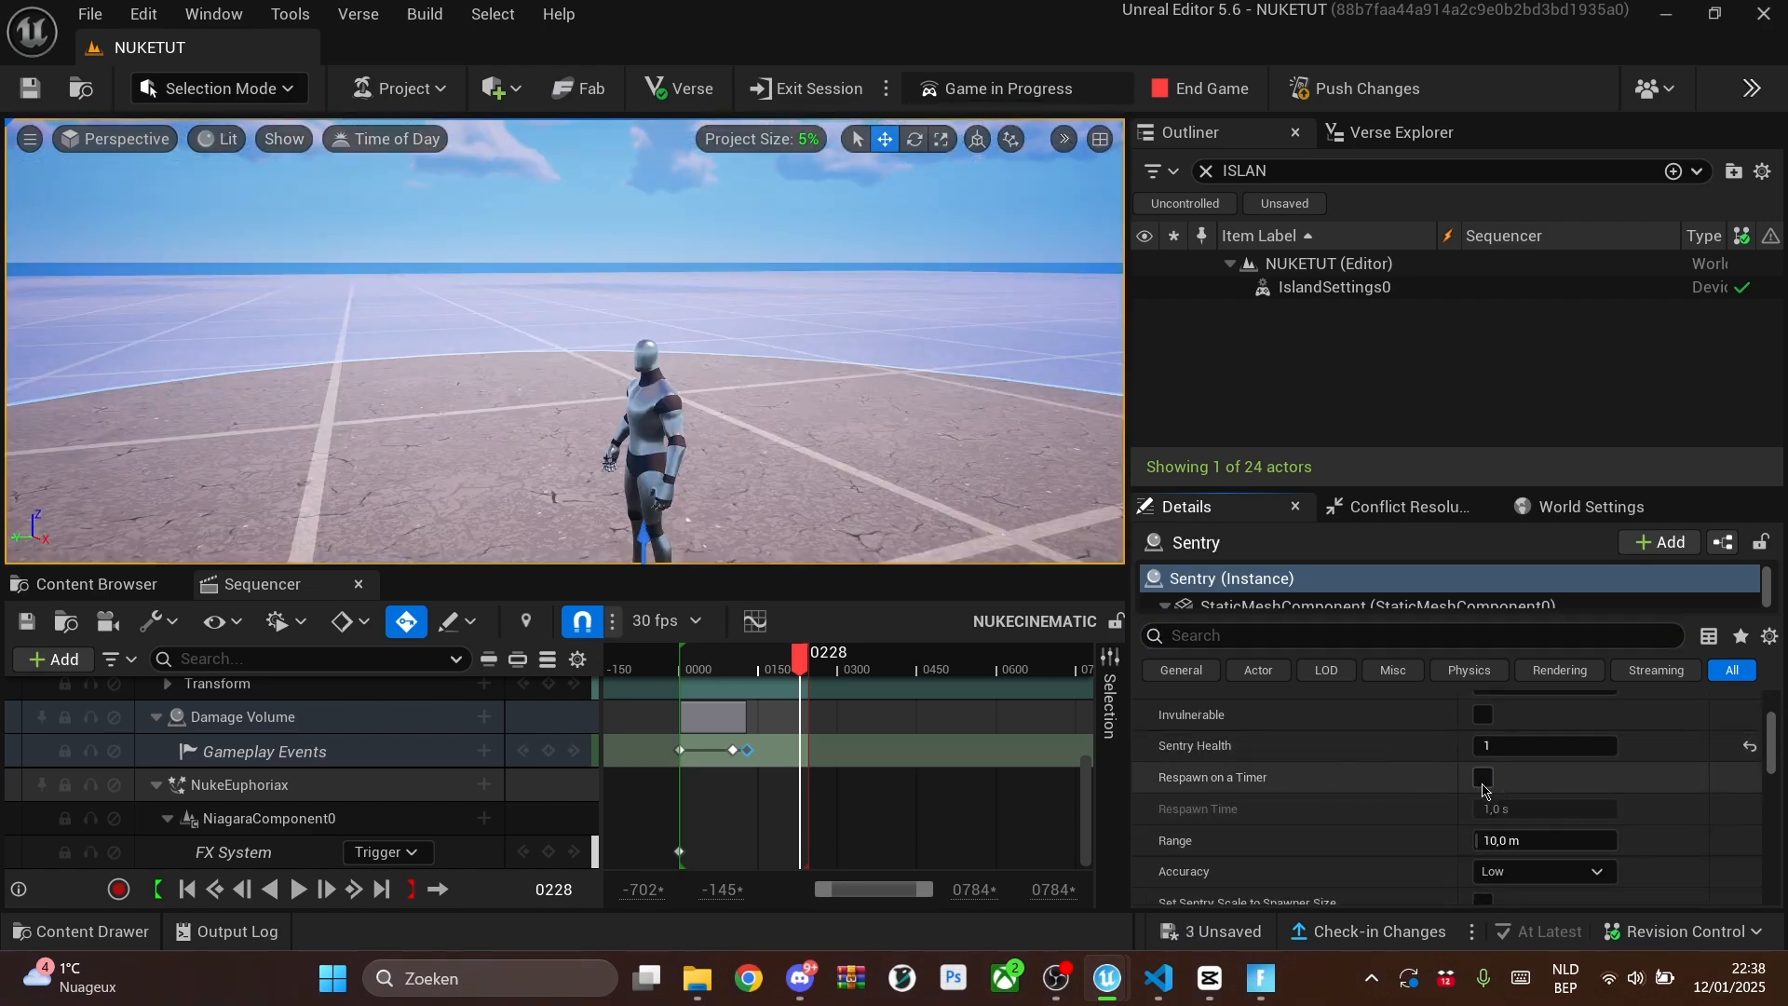
left_click(1482, 777)
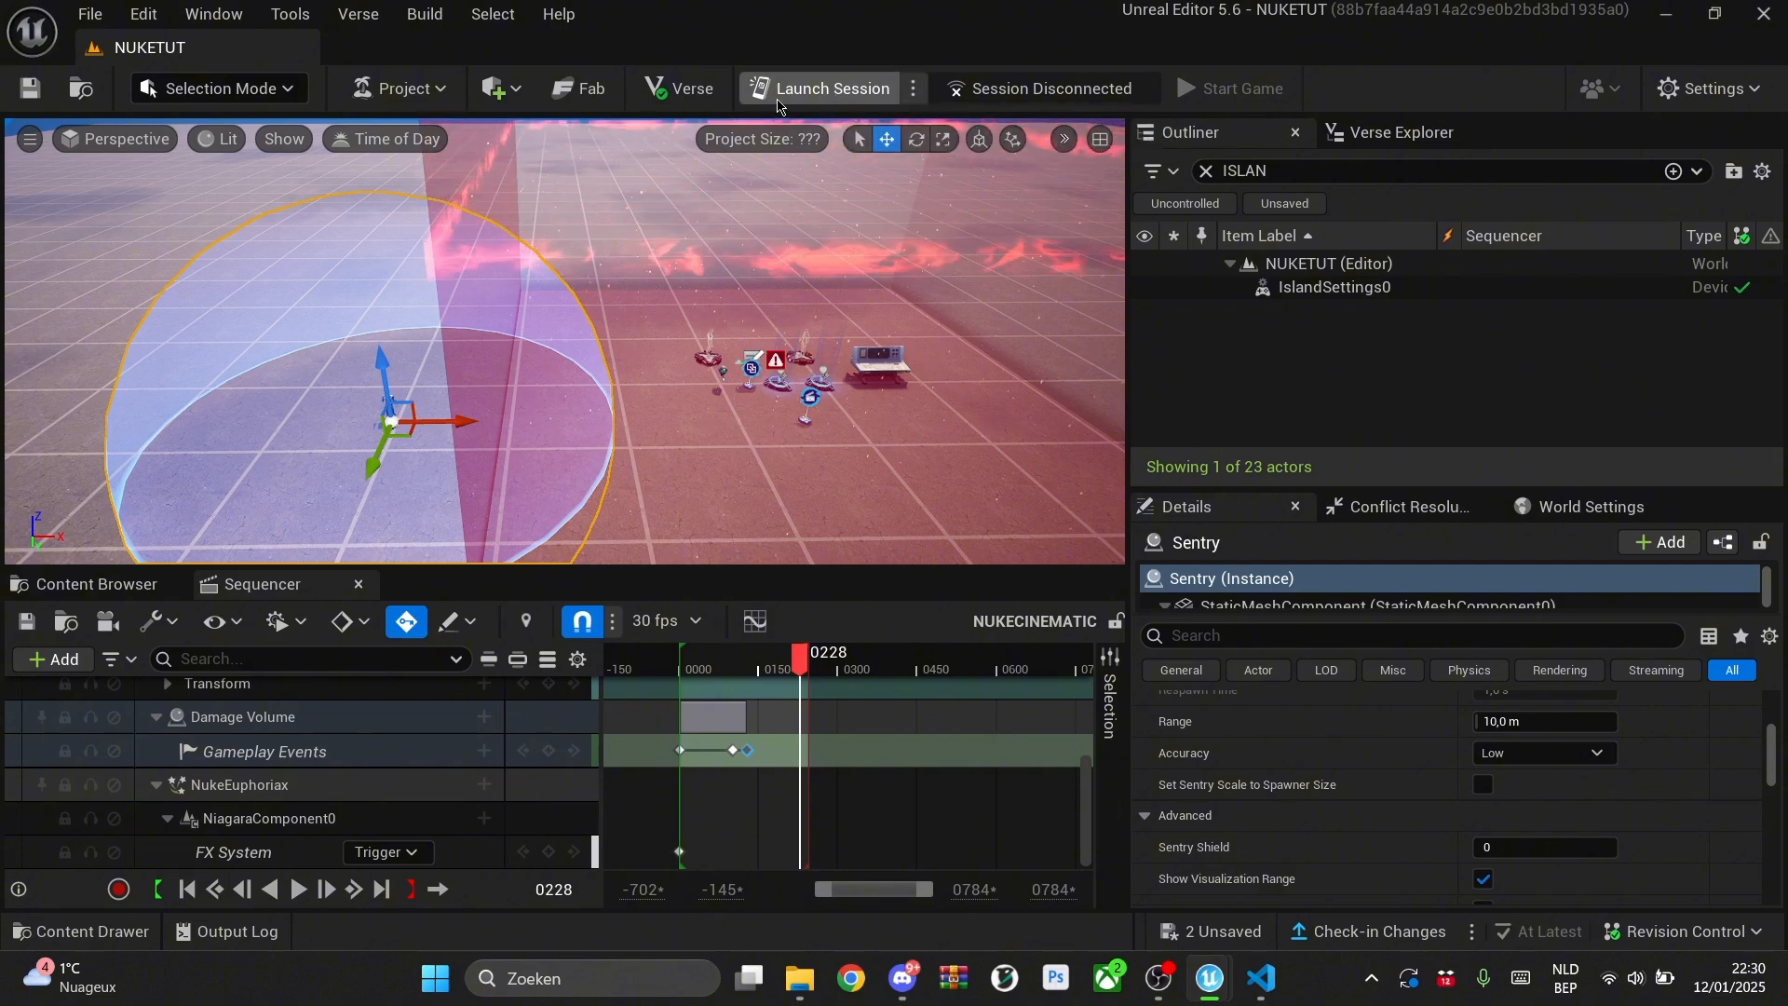
Step: Launch a play session, equip the assault rifle and eliminate the respawning sentry five times to test the nuke killstreak
left_click(836, 90)
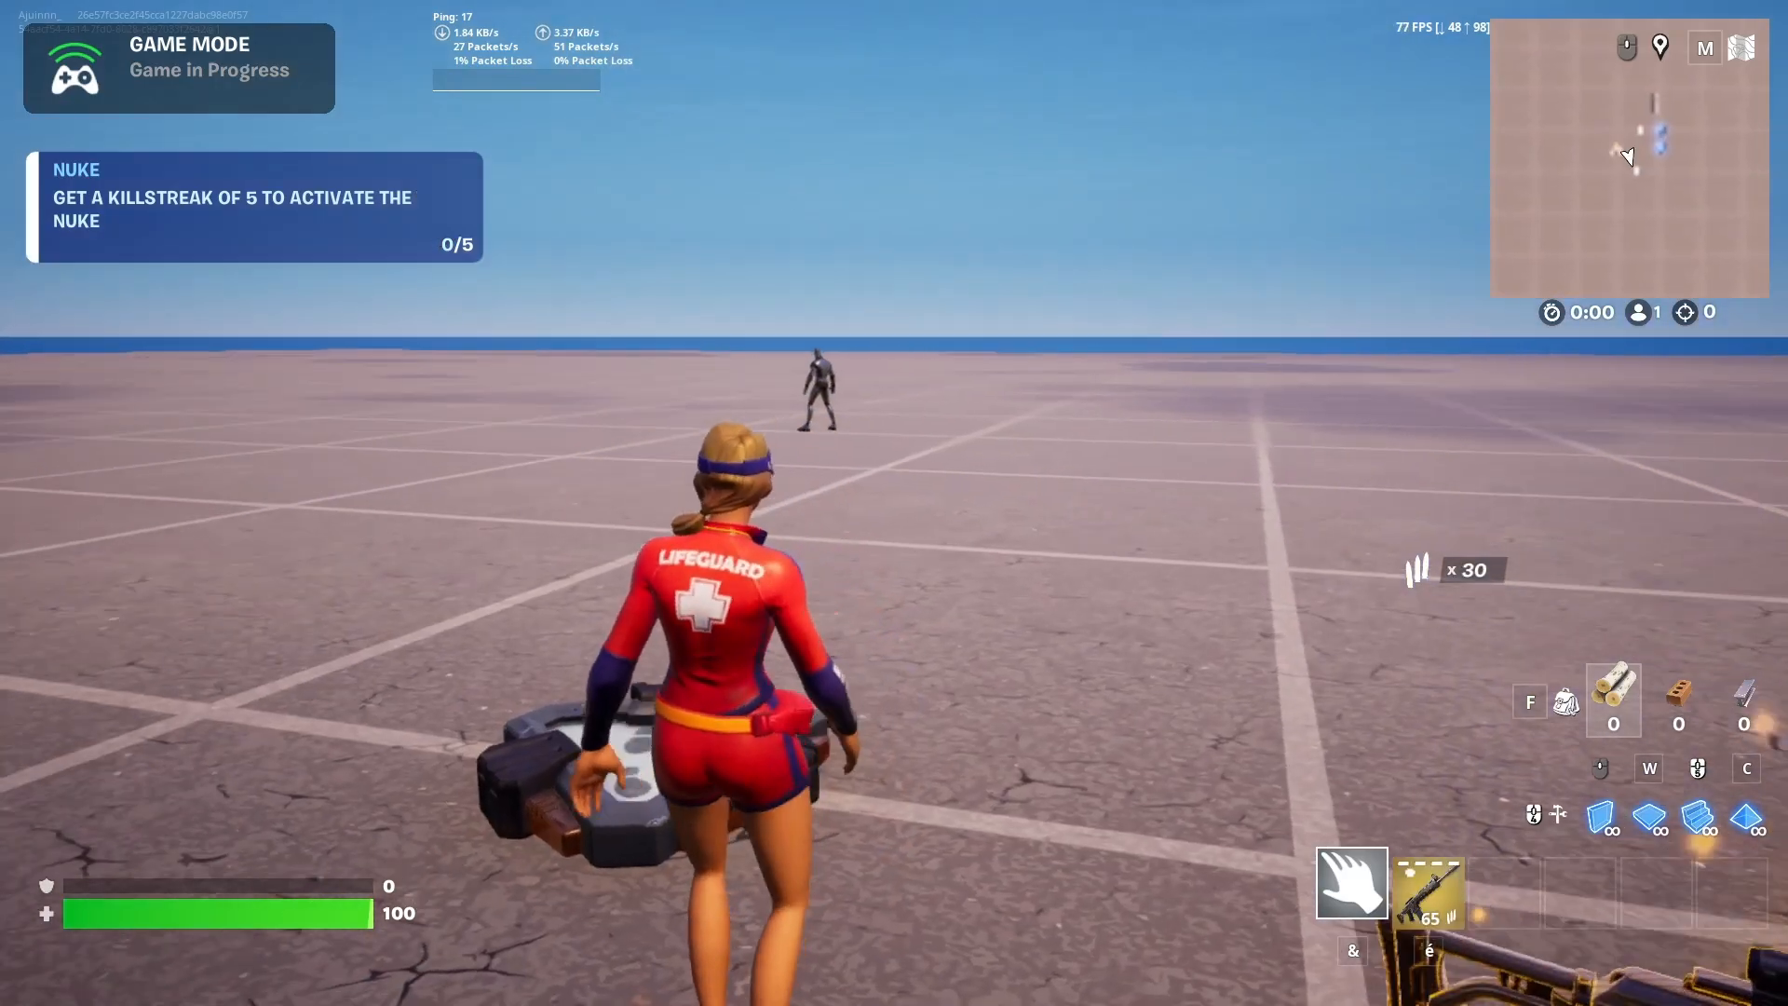
key("é")
right_click(893, 503)
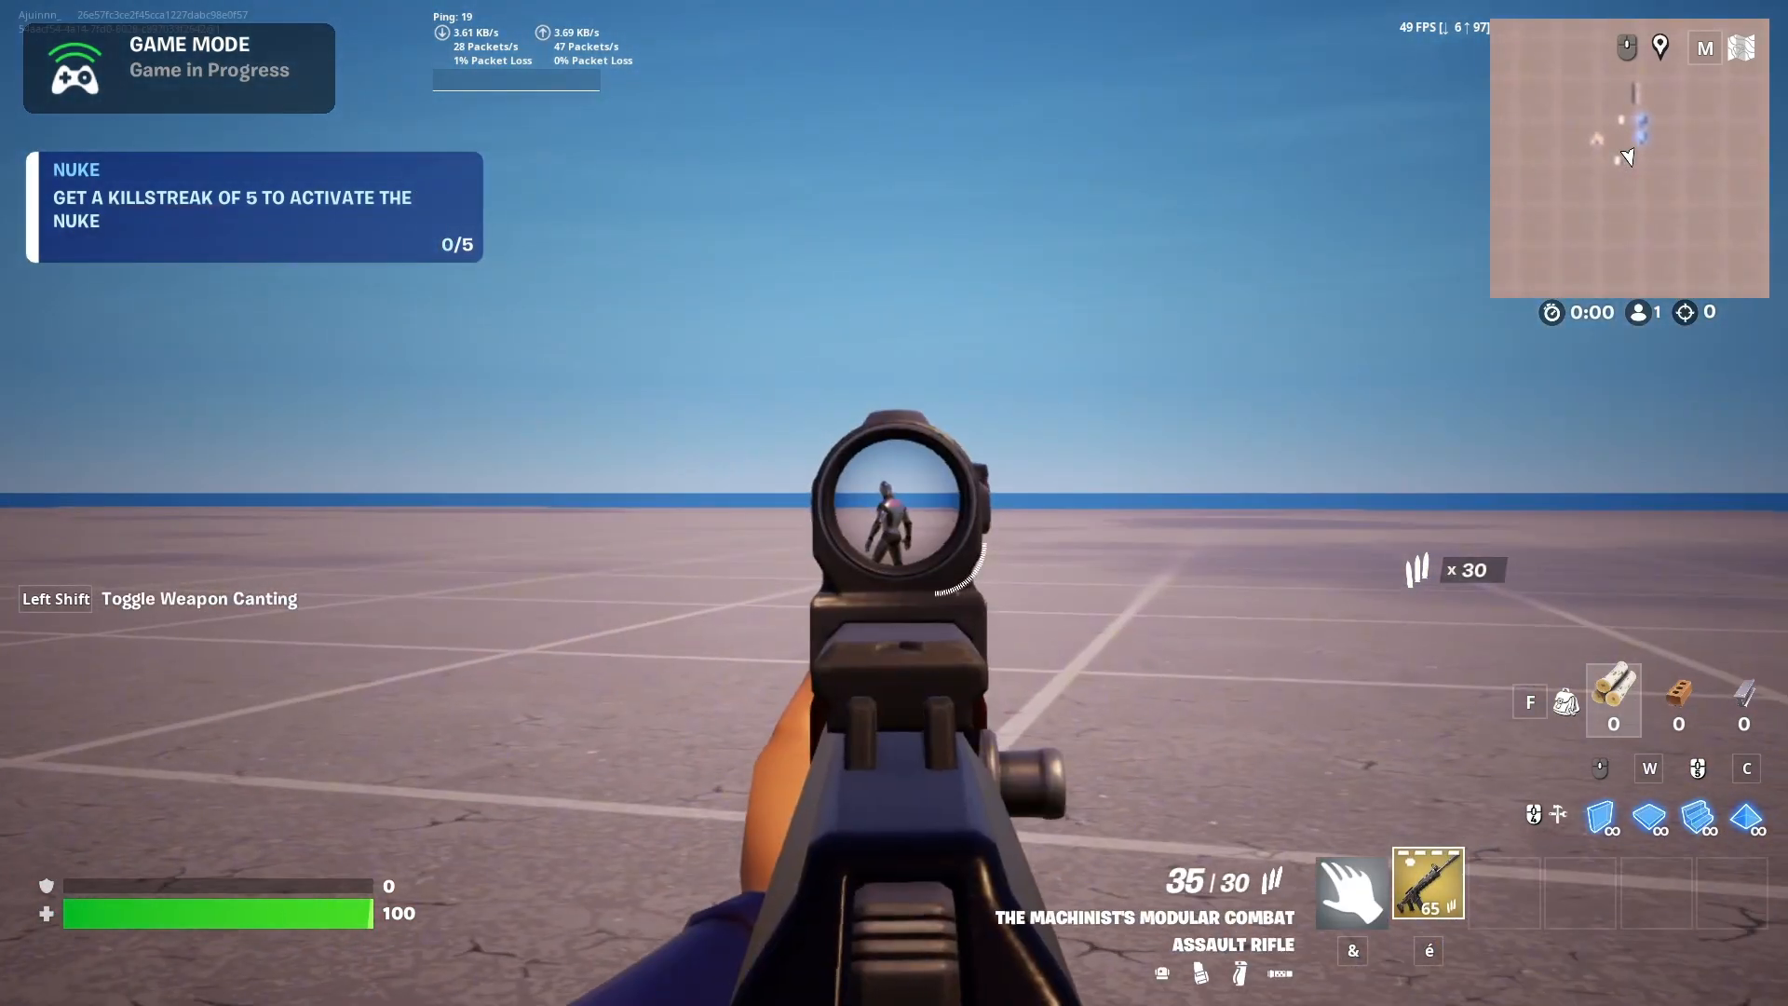
left_click(894, 503)
right_click(894, 502)
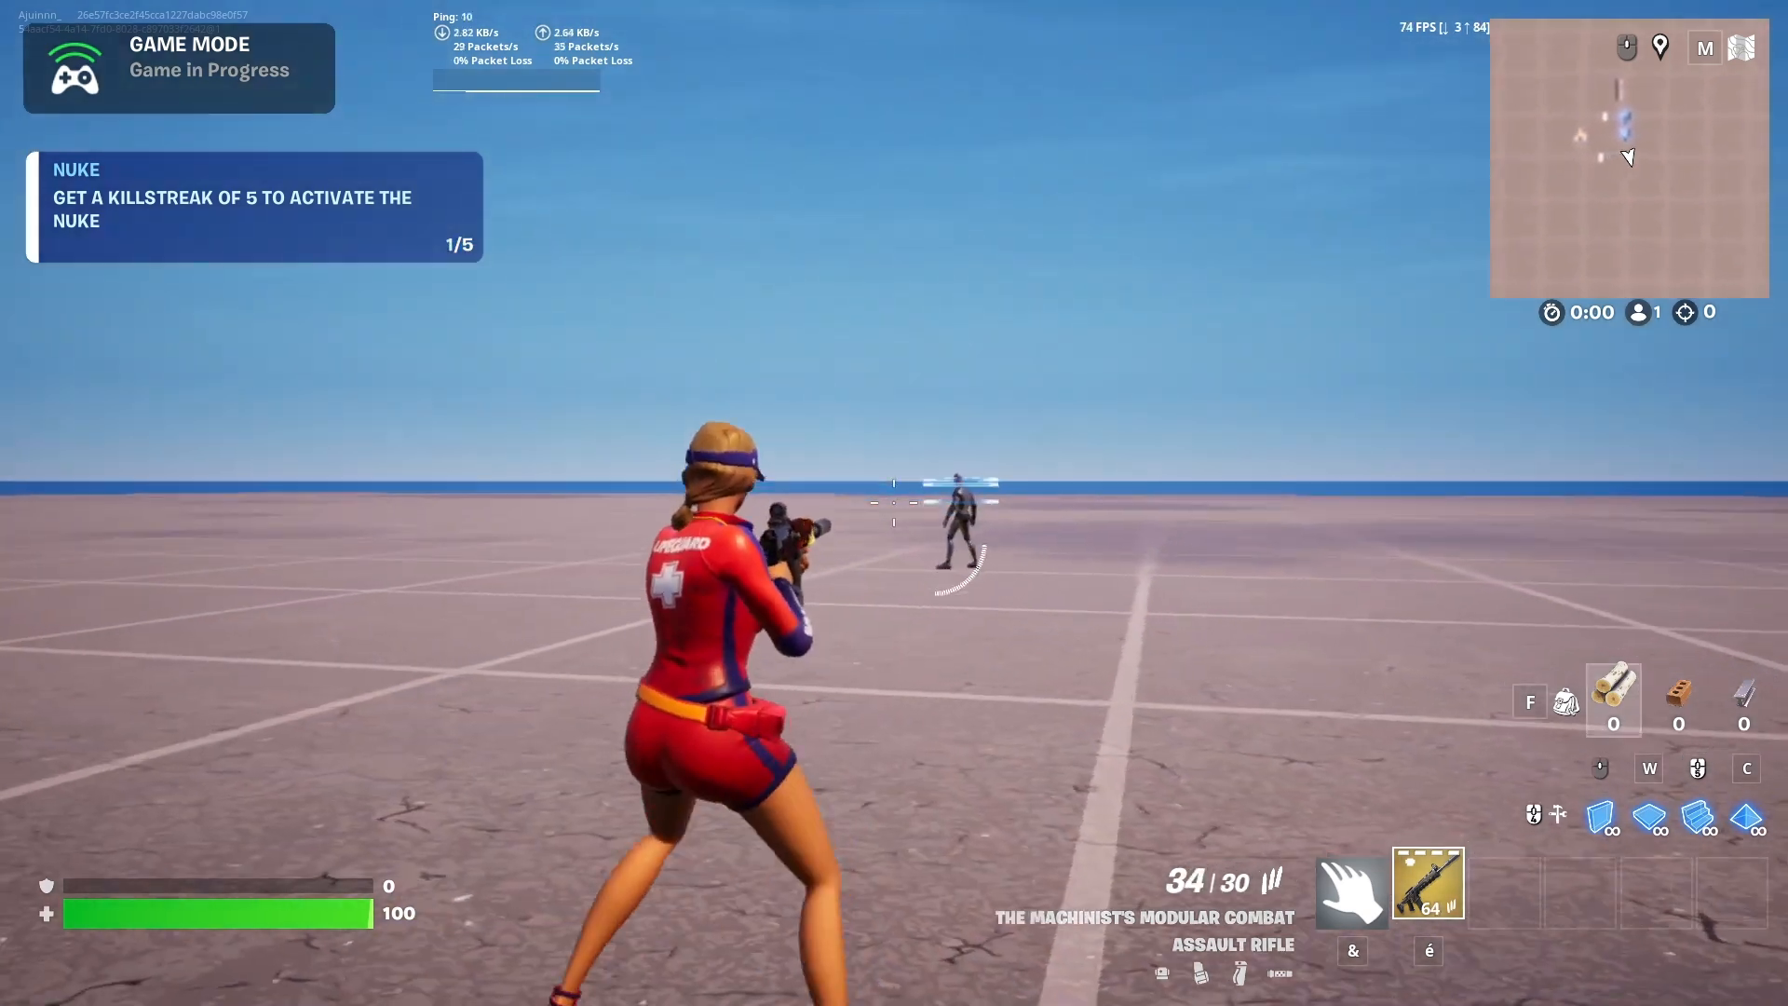
right_click(894, 502)
left_click(894, 503)
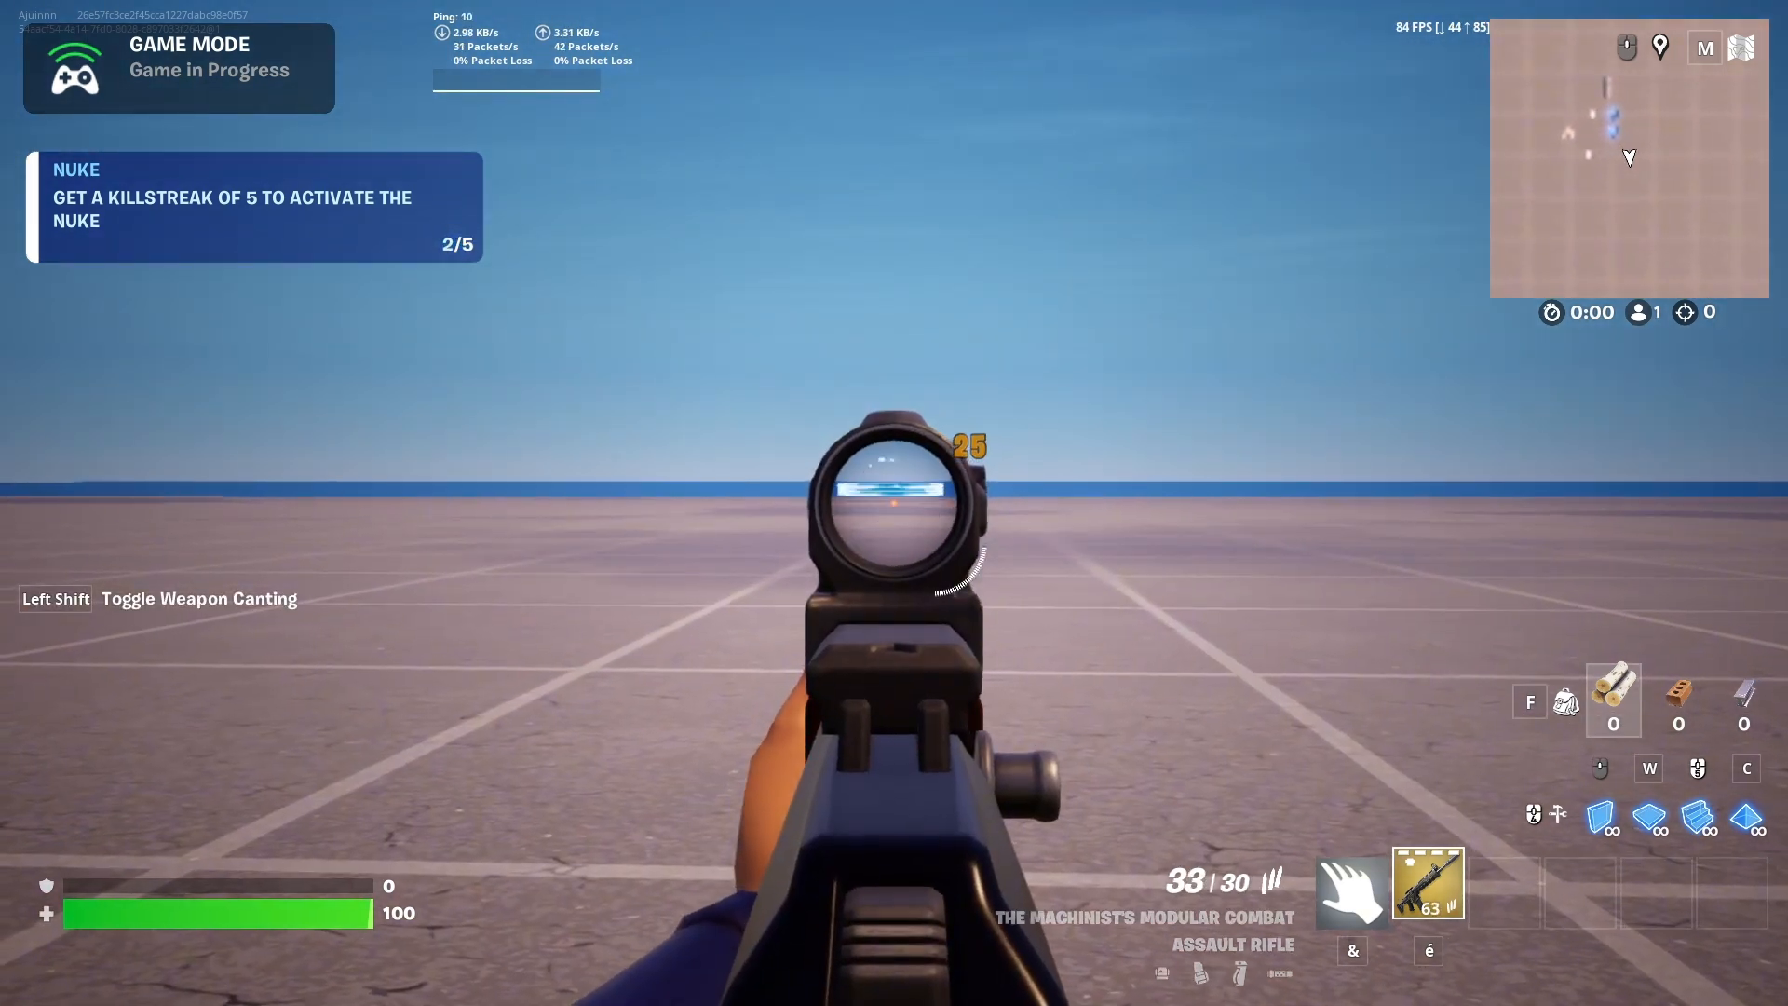
left_click(894, 503)
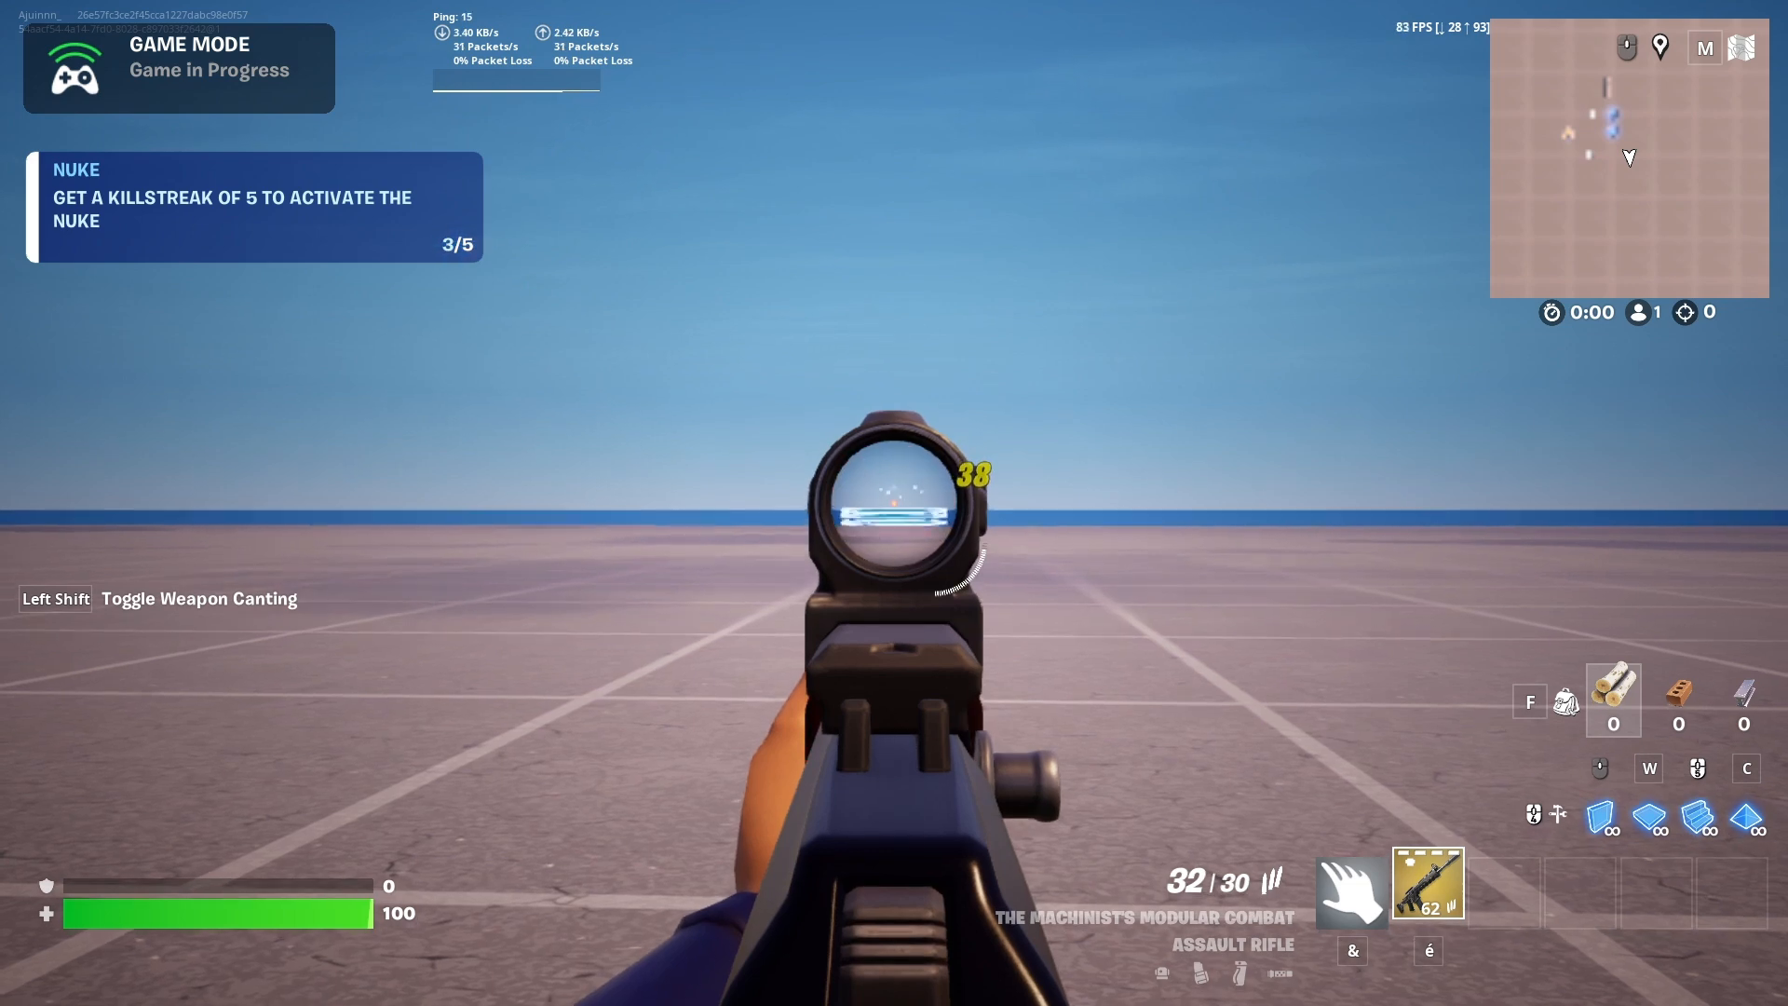
left_click(894, 503)
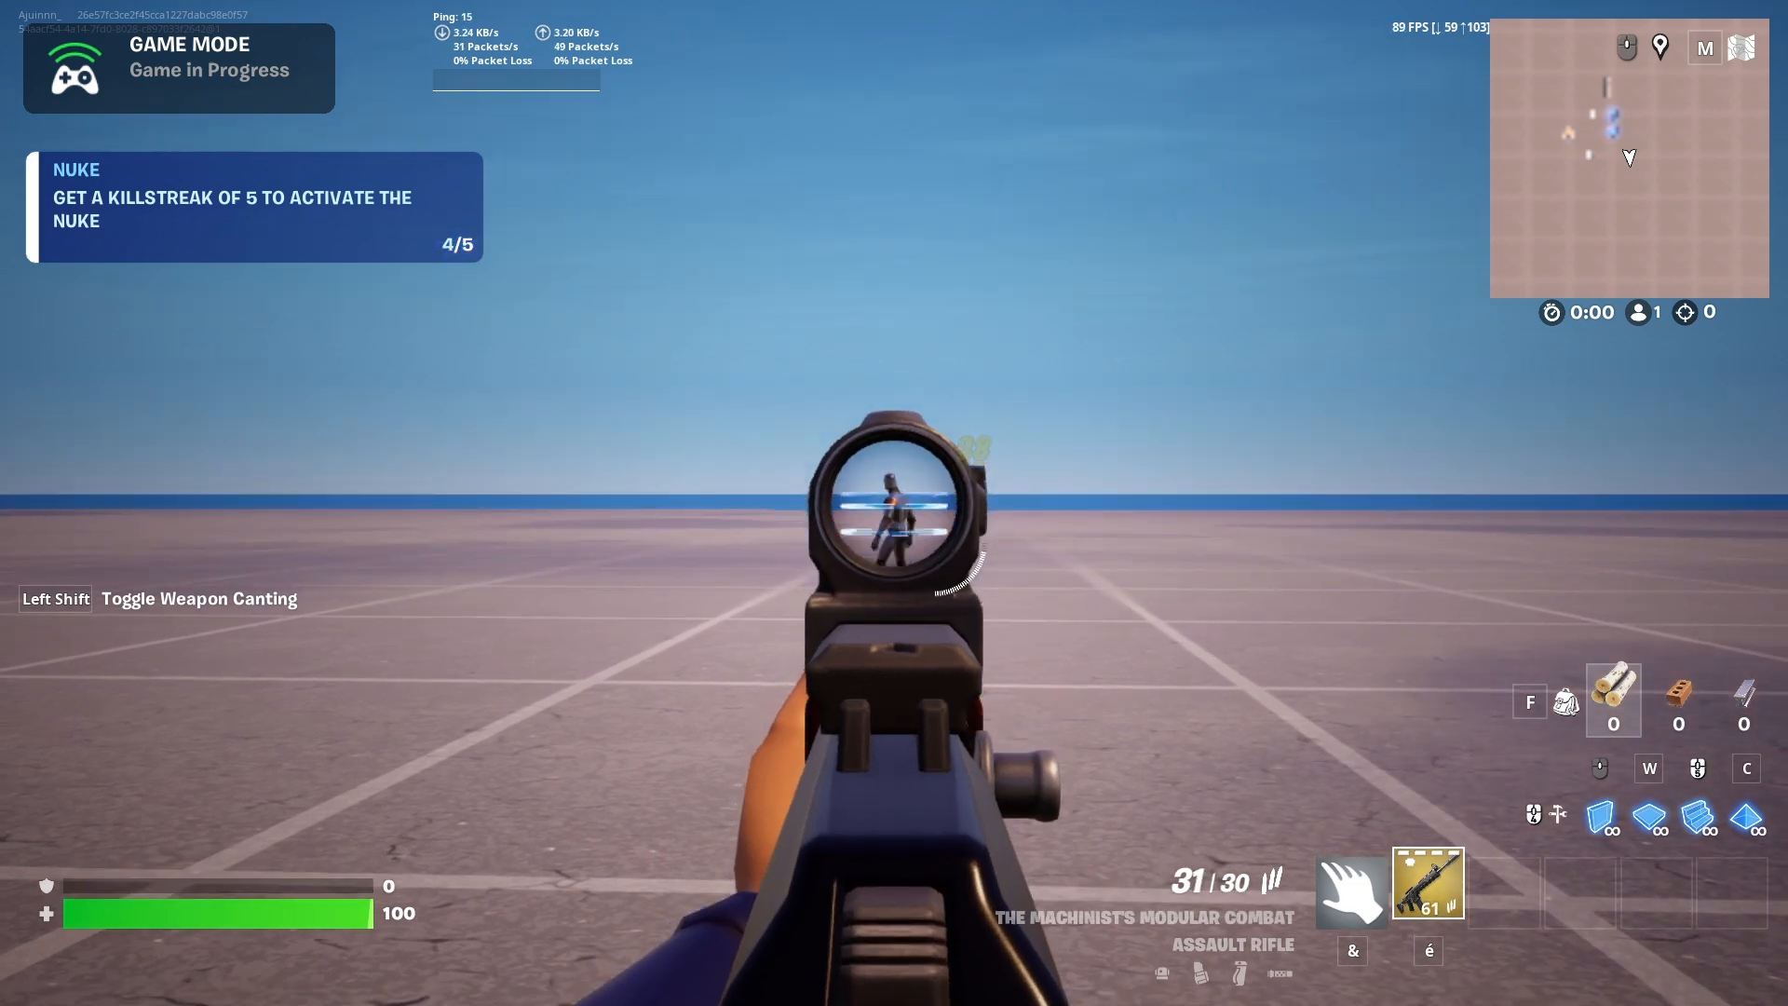
left_click(894, 502)
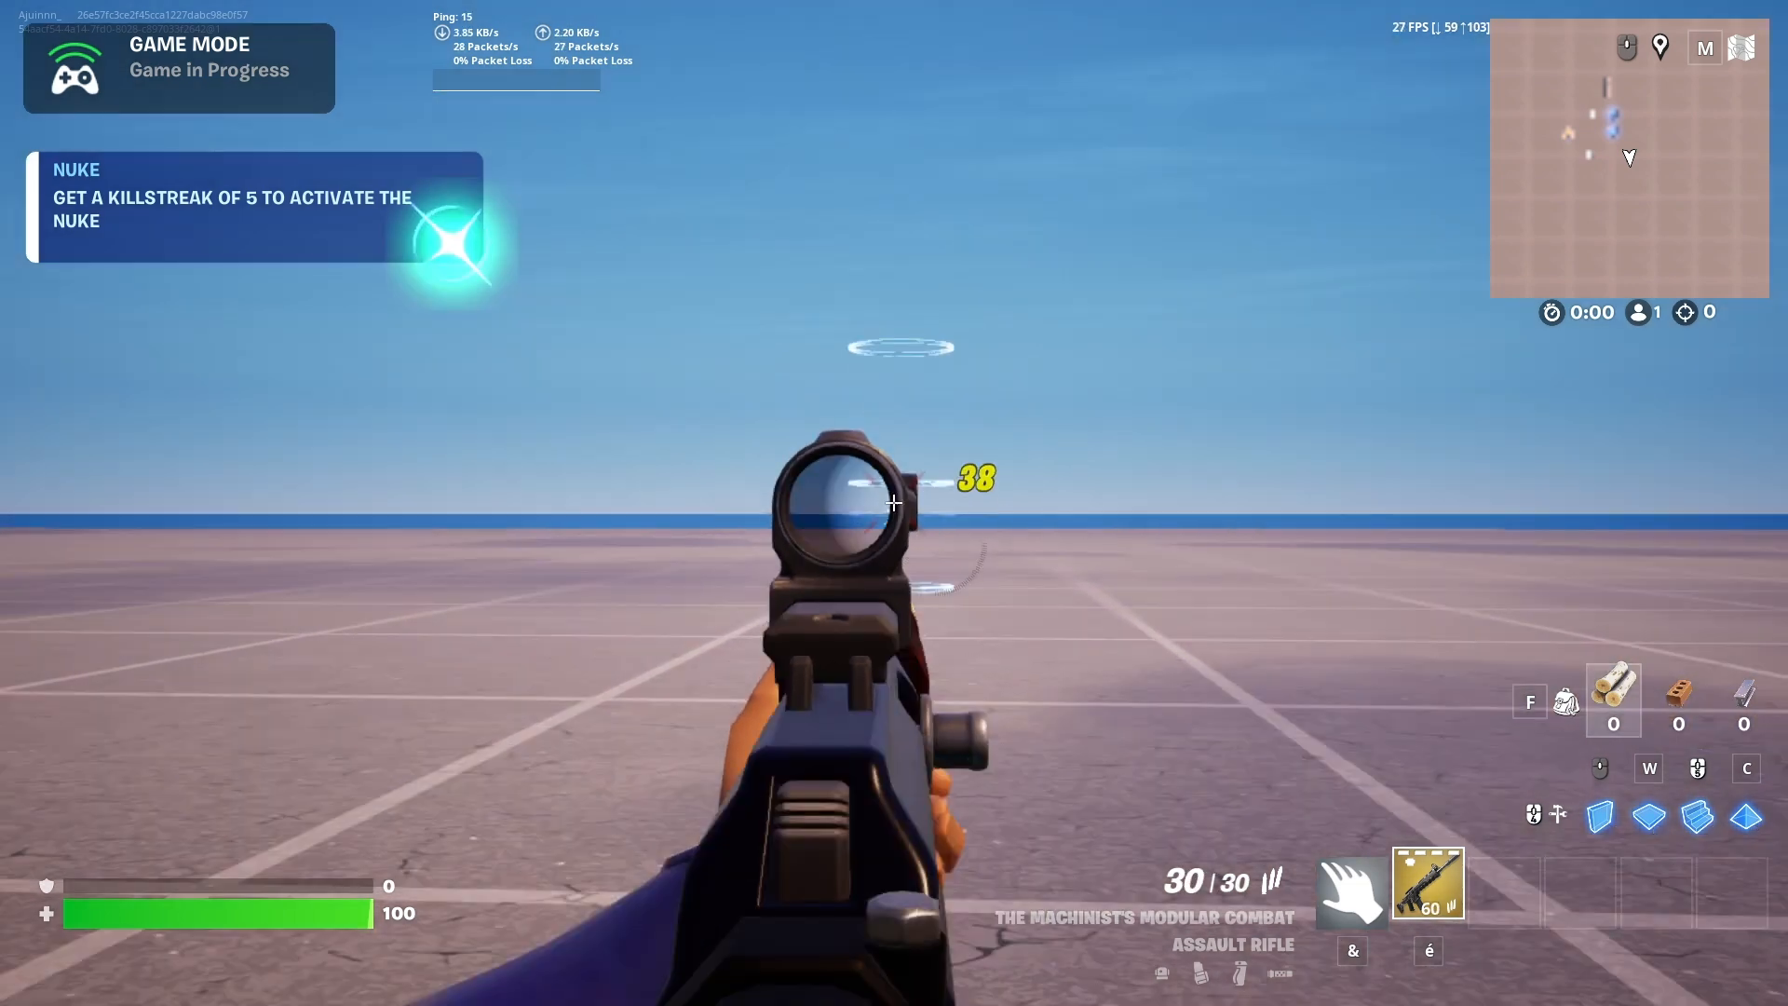
Step: Put the rifle away and move around near the placed devices to check whether the nuke is triggered
key("&")
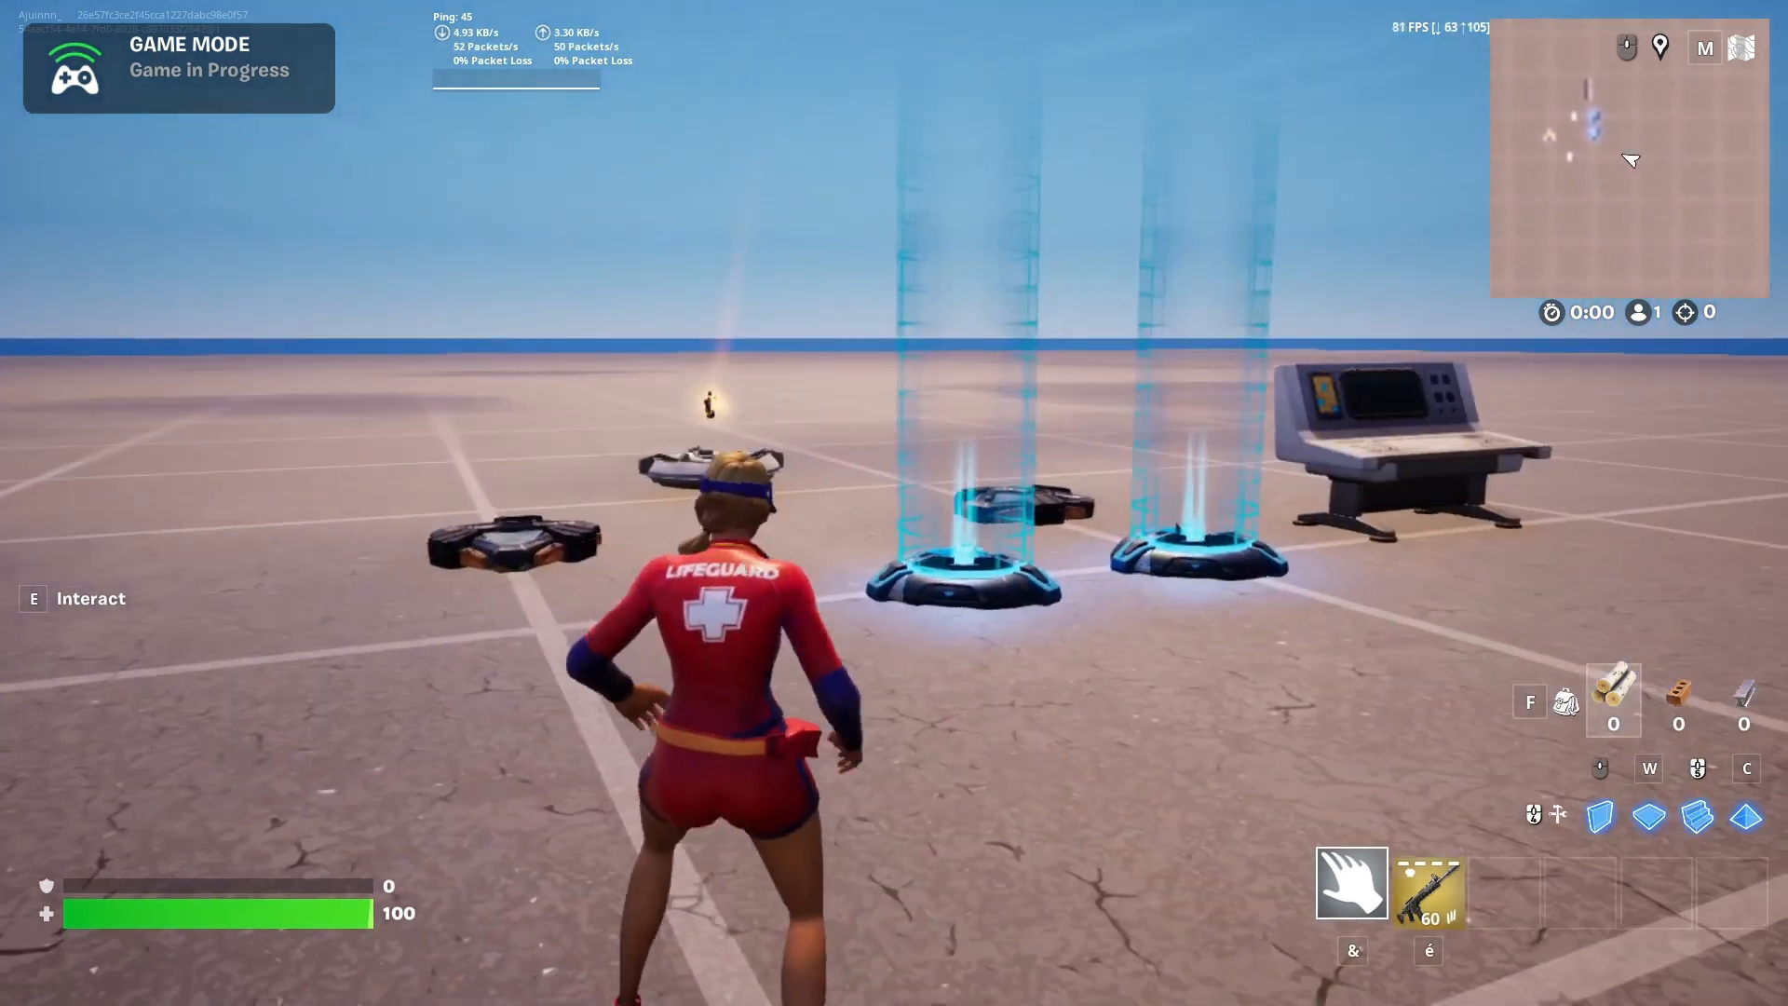
key("z")
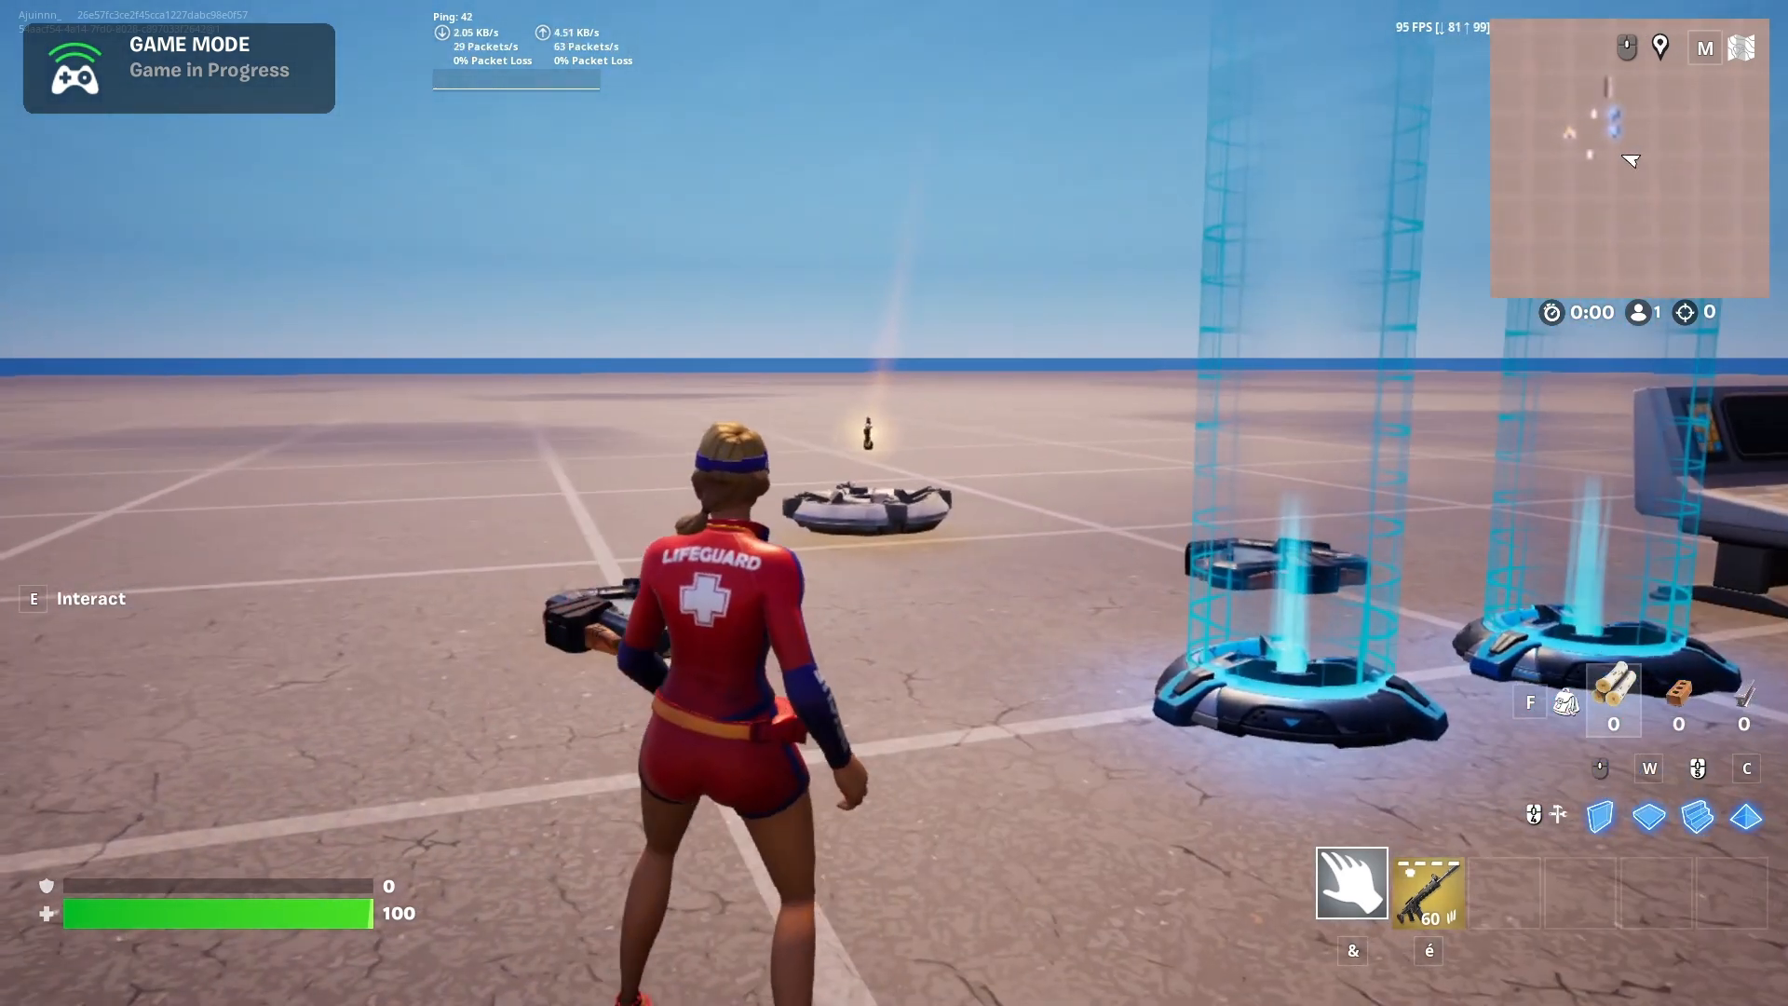
key("q")
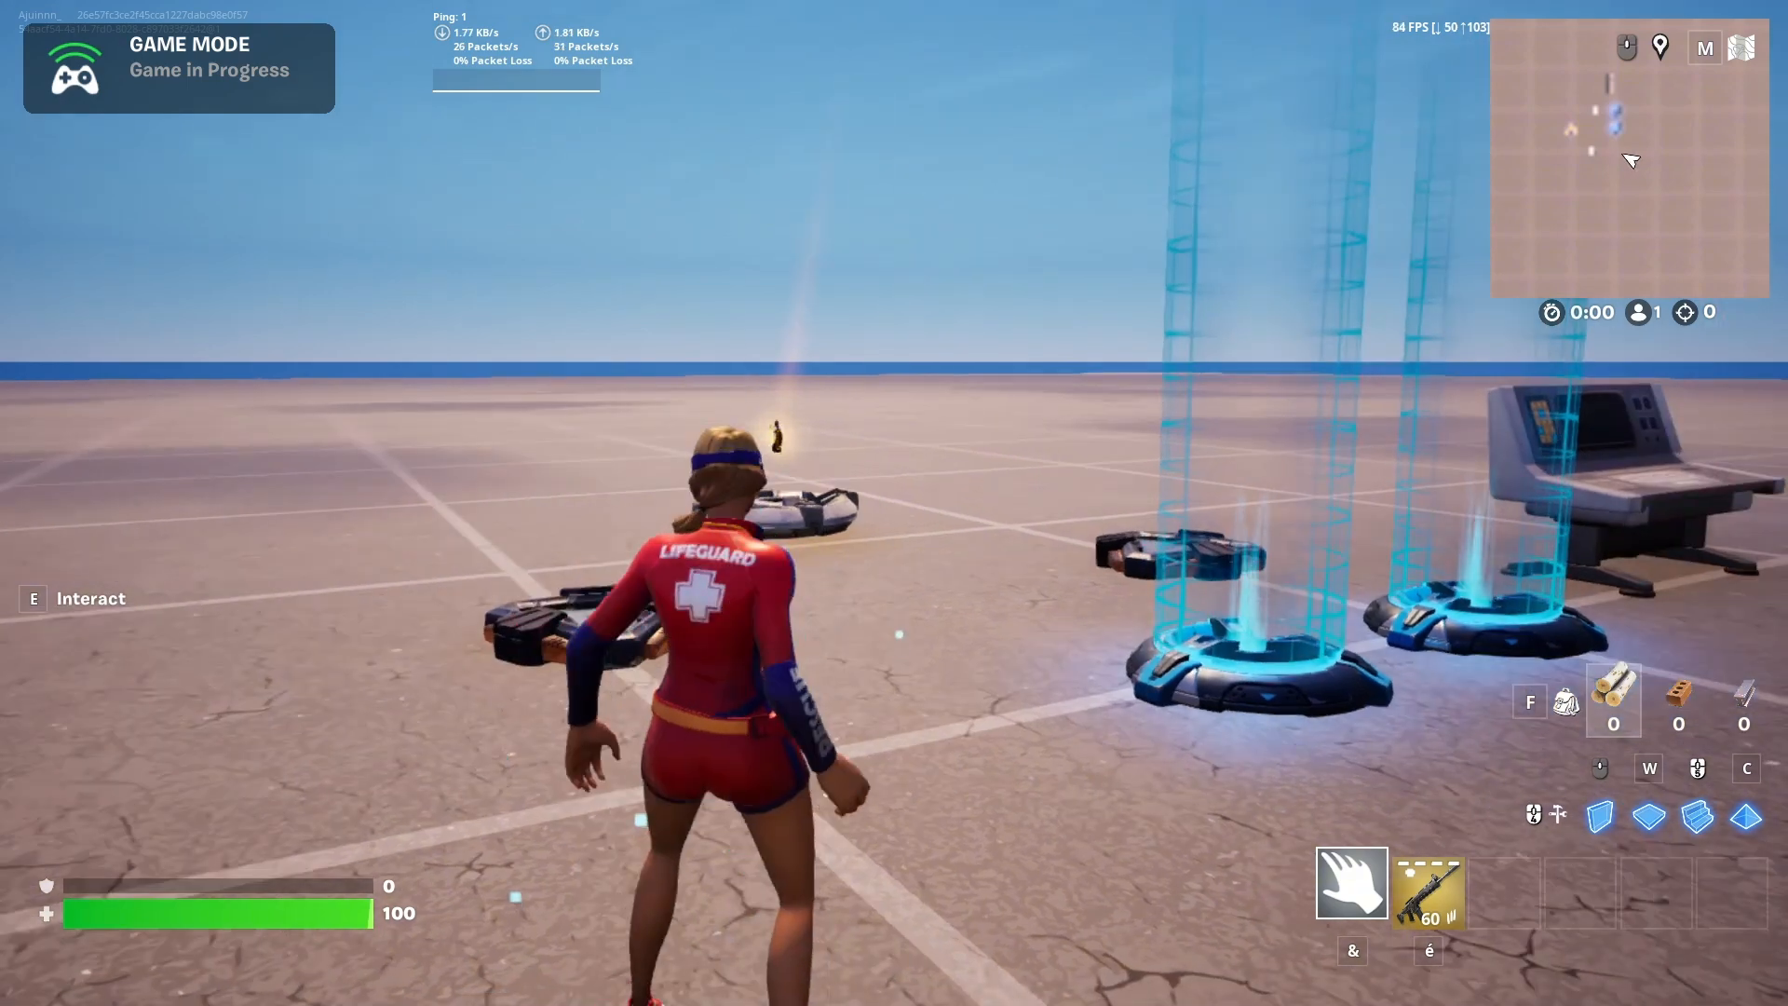
Step: Switch from the running game back to the UEFN editor and close the Message Log window
key("super")
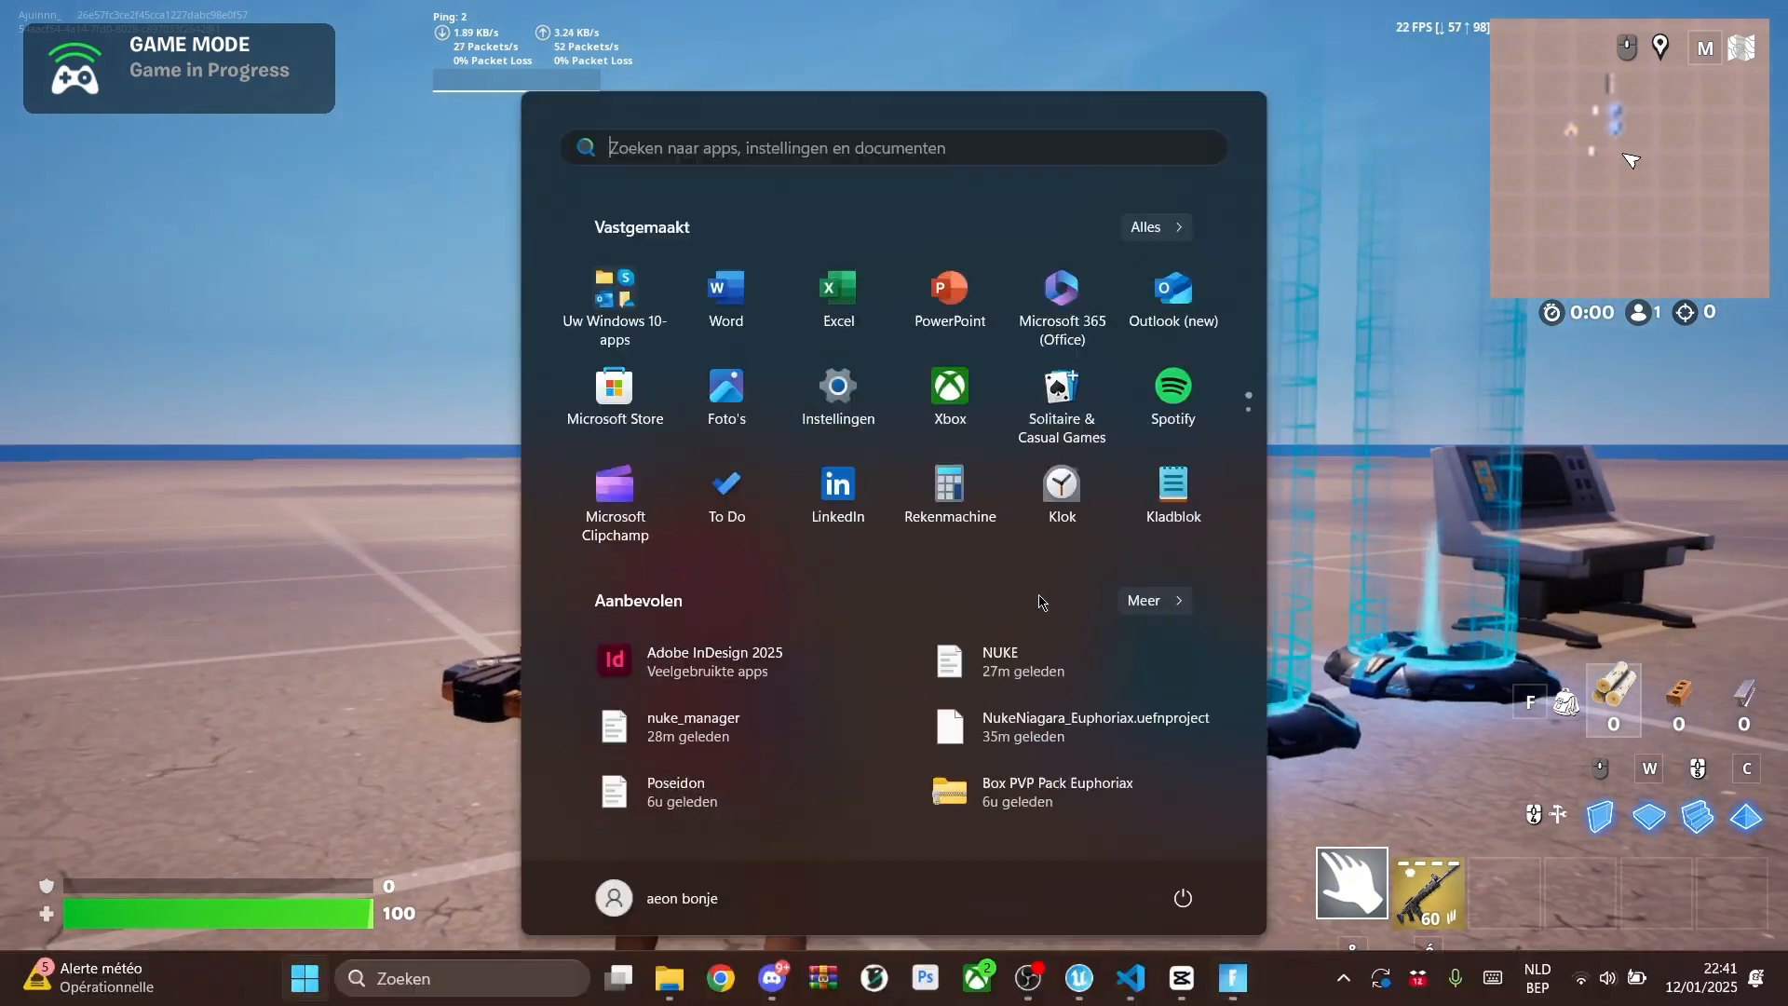
mouse_move(1081, 998)
left_click(917, 827)
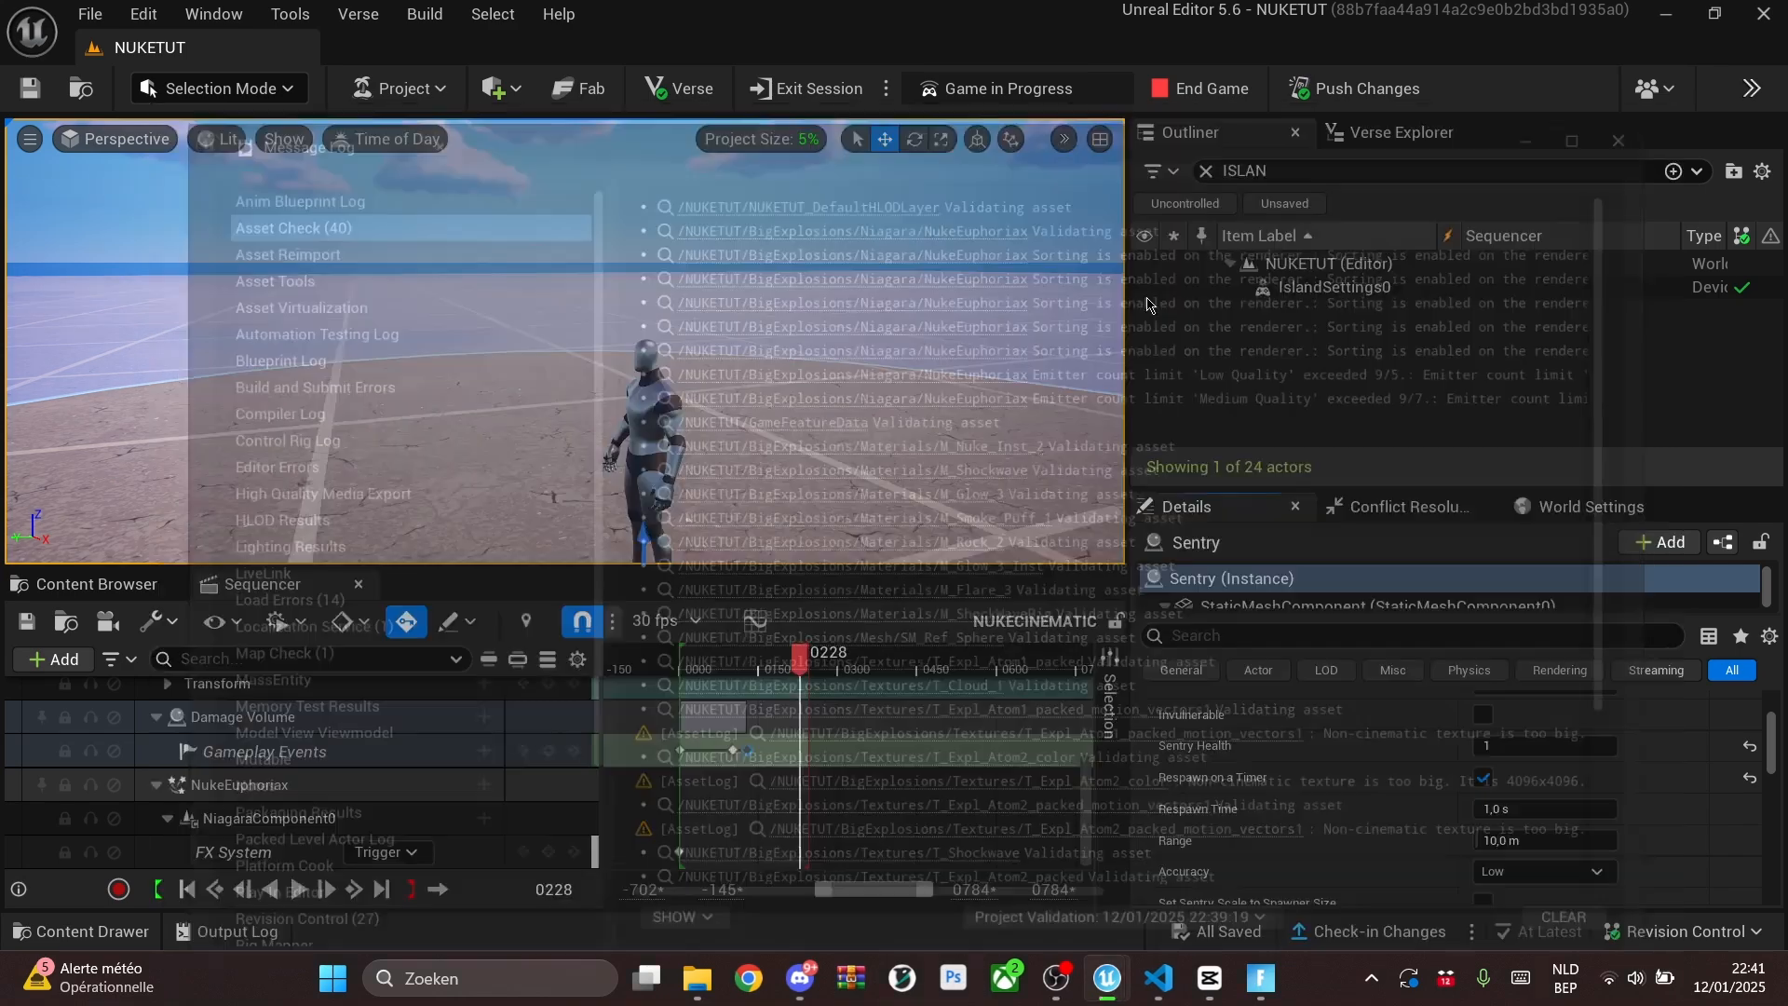
left_click(1655, 121)
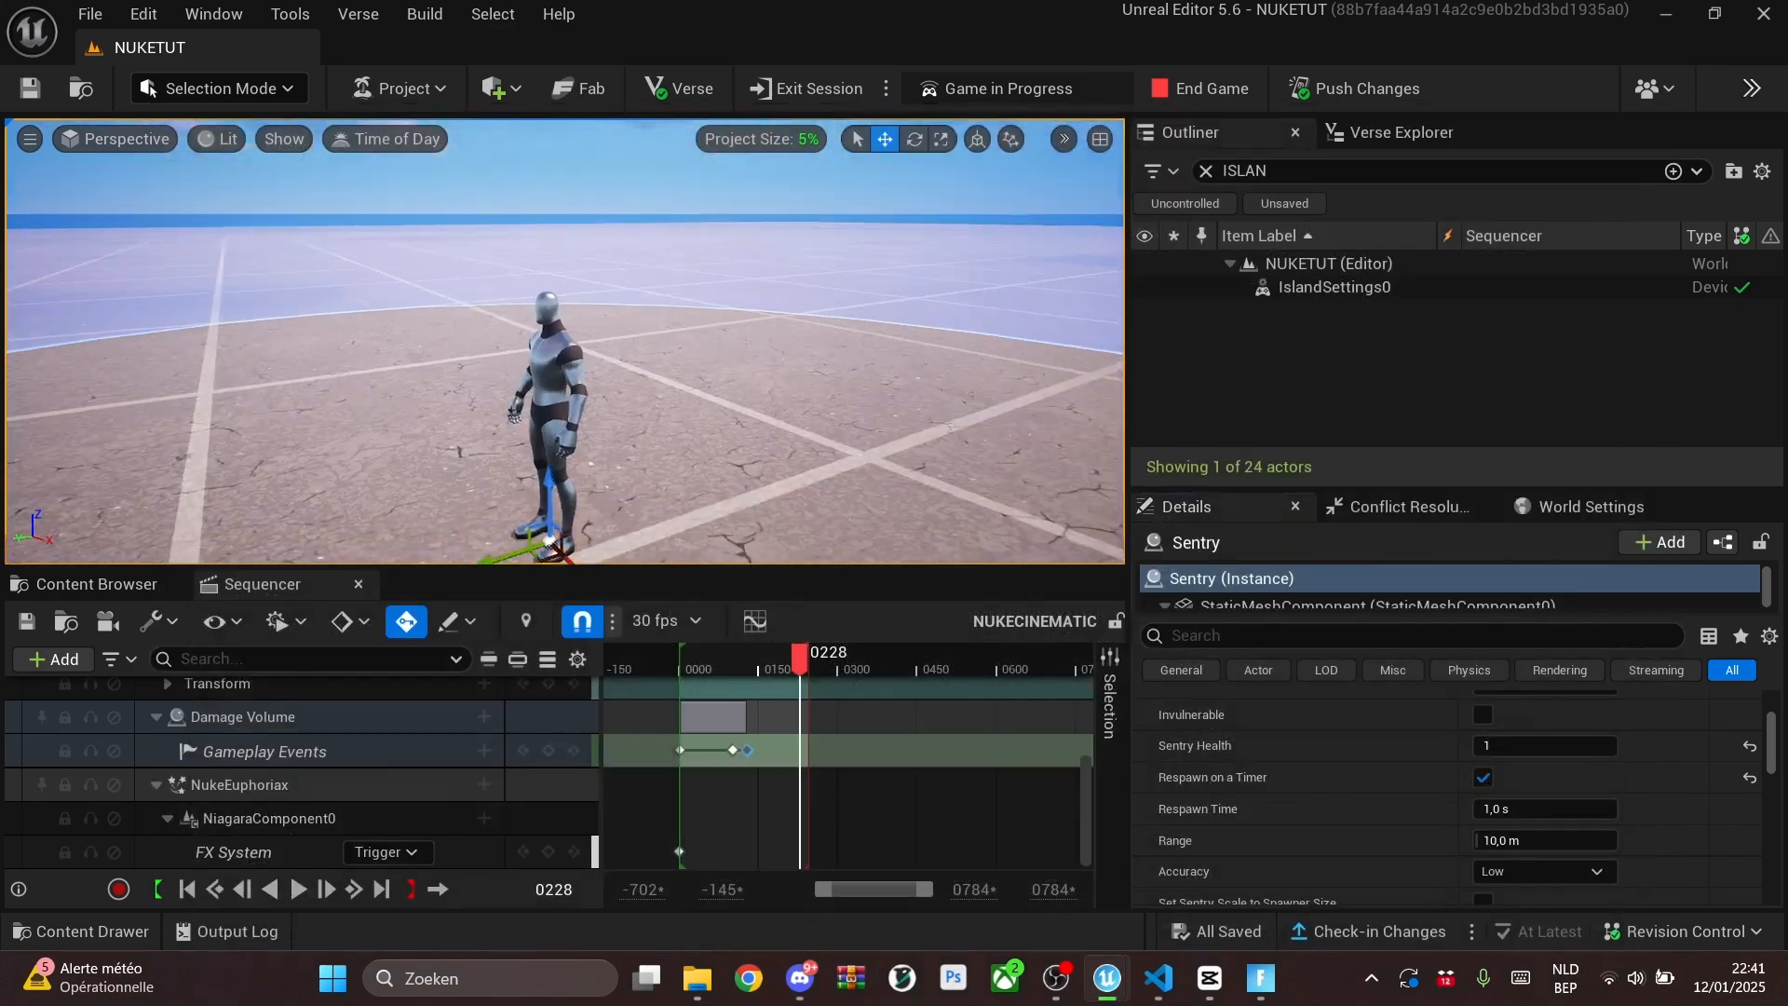
Step: Select the Cinematic Sequence Device among the placed devices and assign the NUKECINEMATIC level sequence to it
right_click_drag(796, 359, 893, 465)
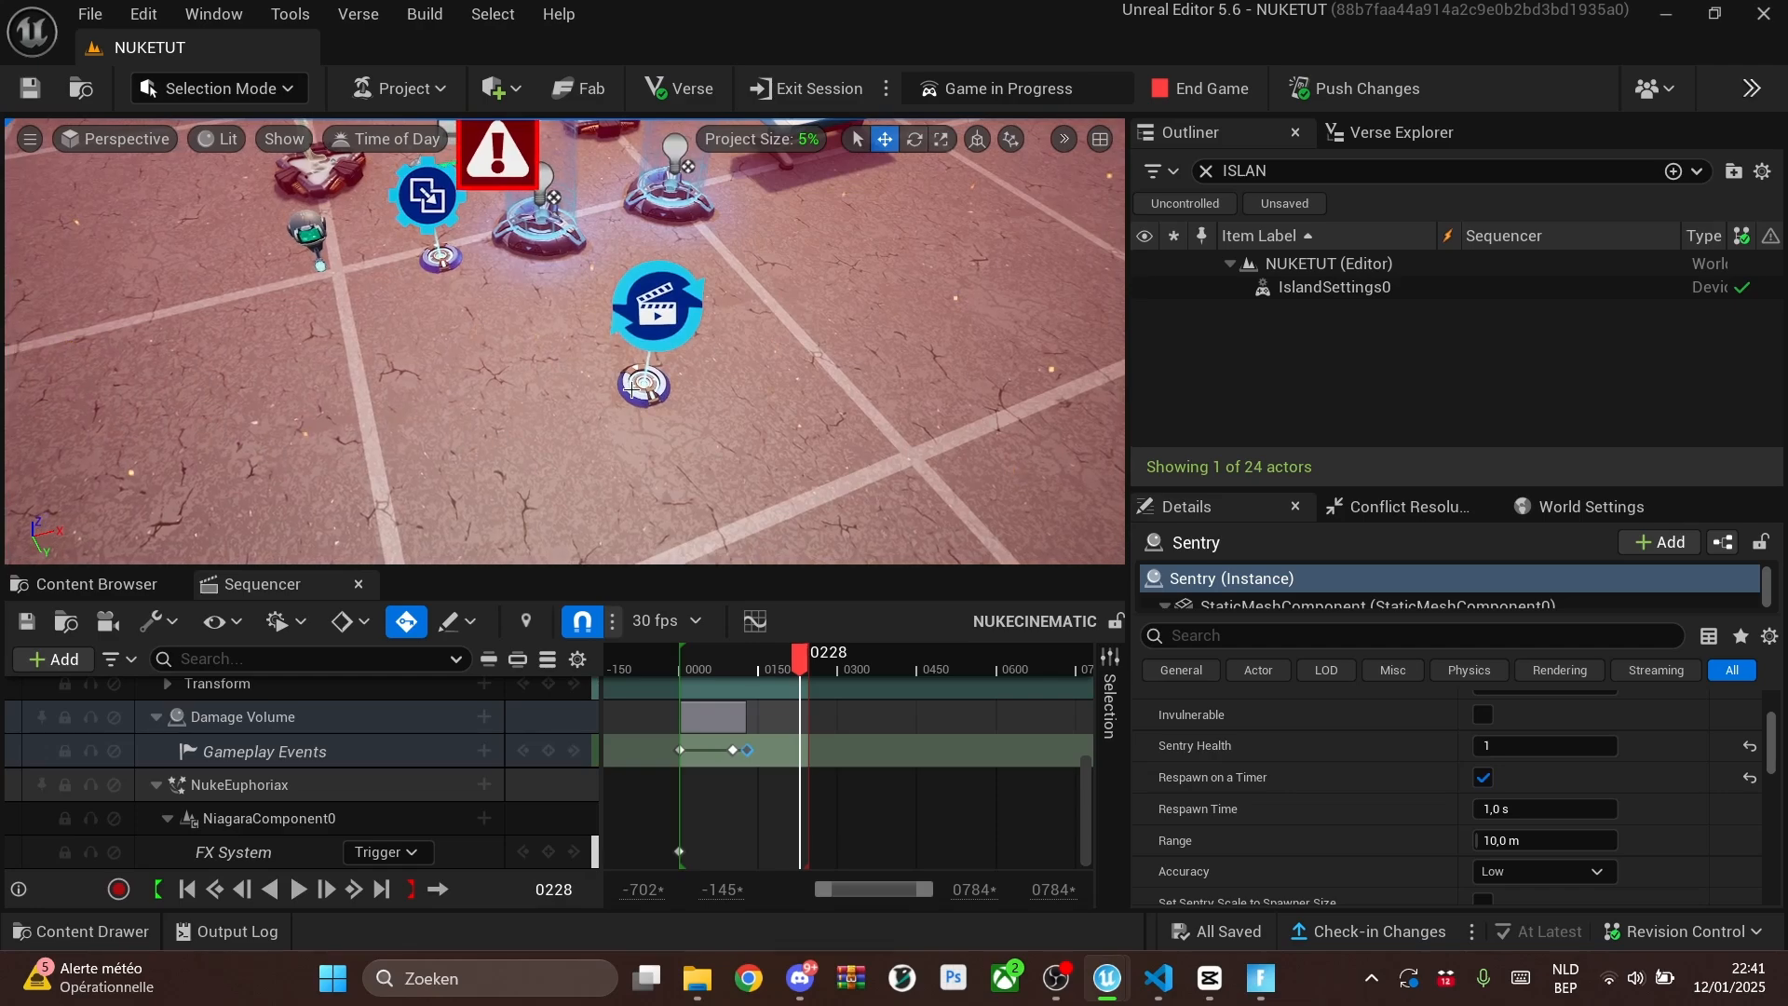
left_click(706, 436)
right_click_drag(676, 386, 750, 410)
scroll(506, 463, "up", 2)
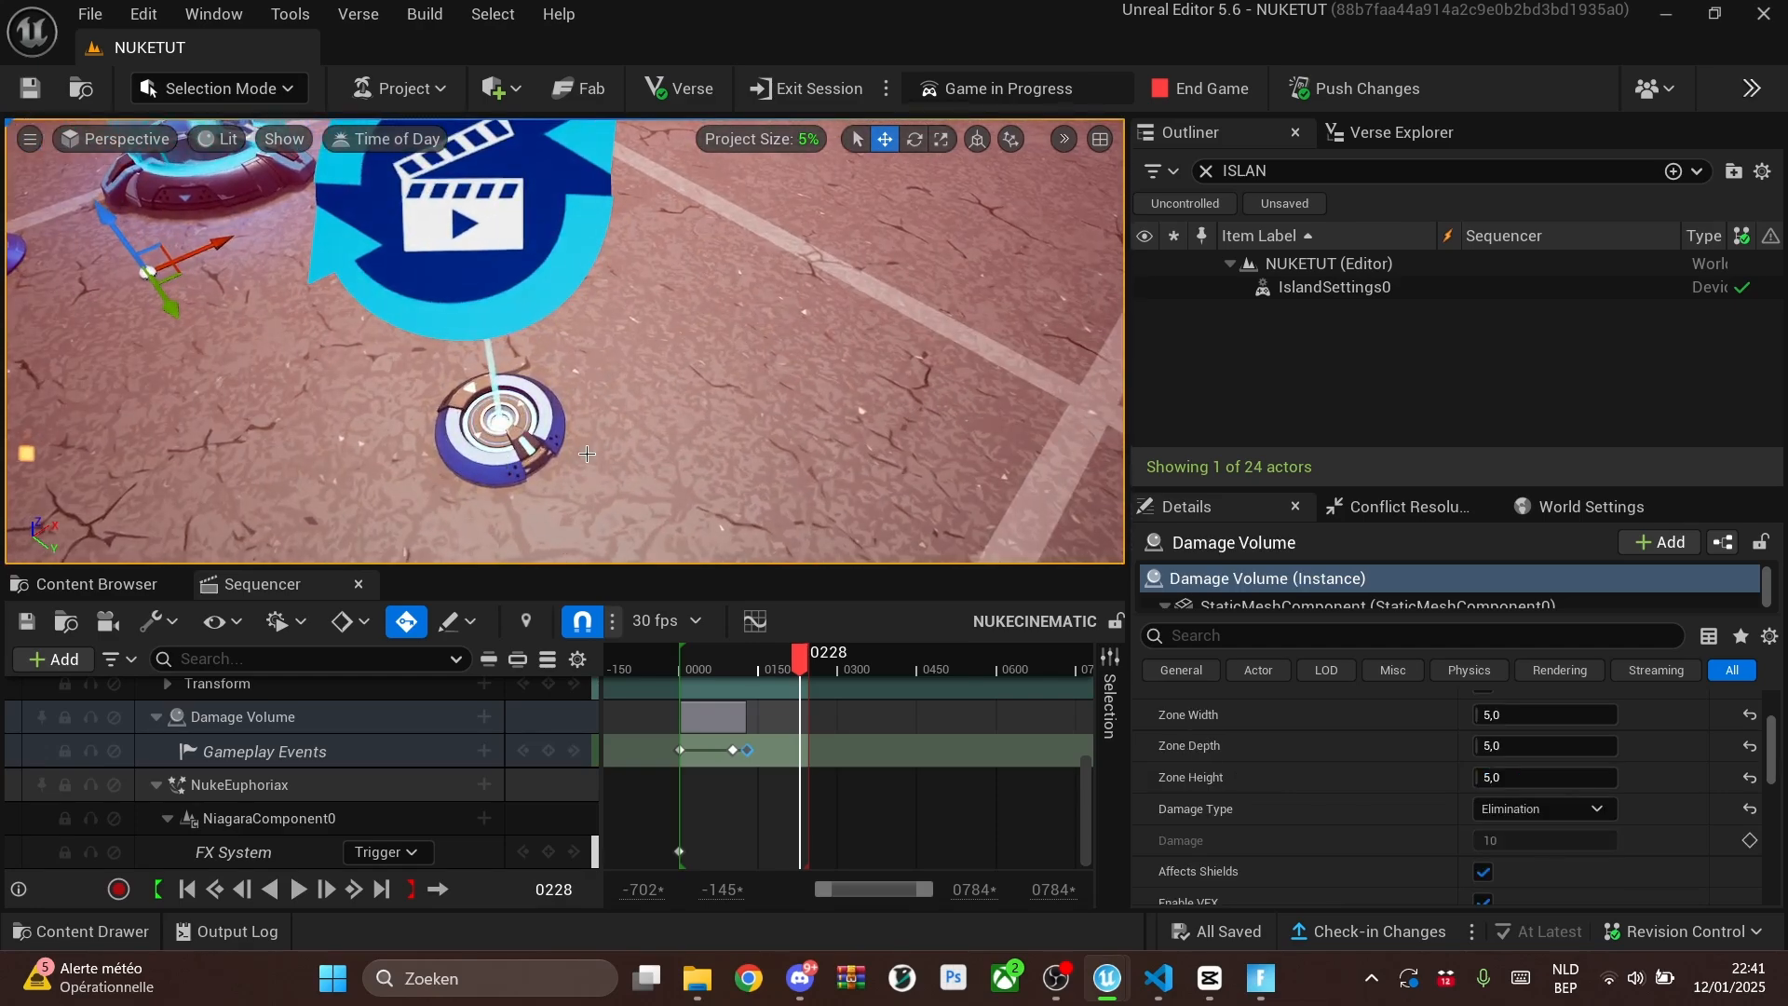
right_click_drag(520, 426, 568, 326)
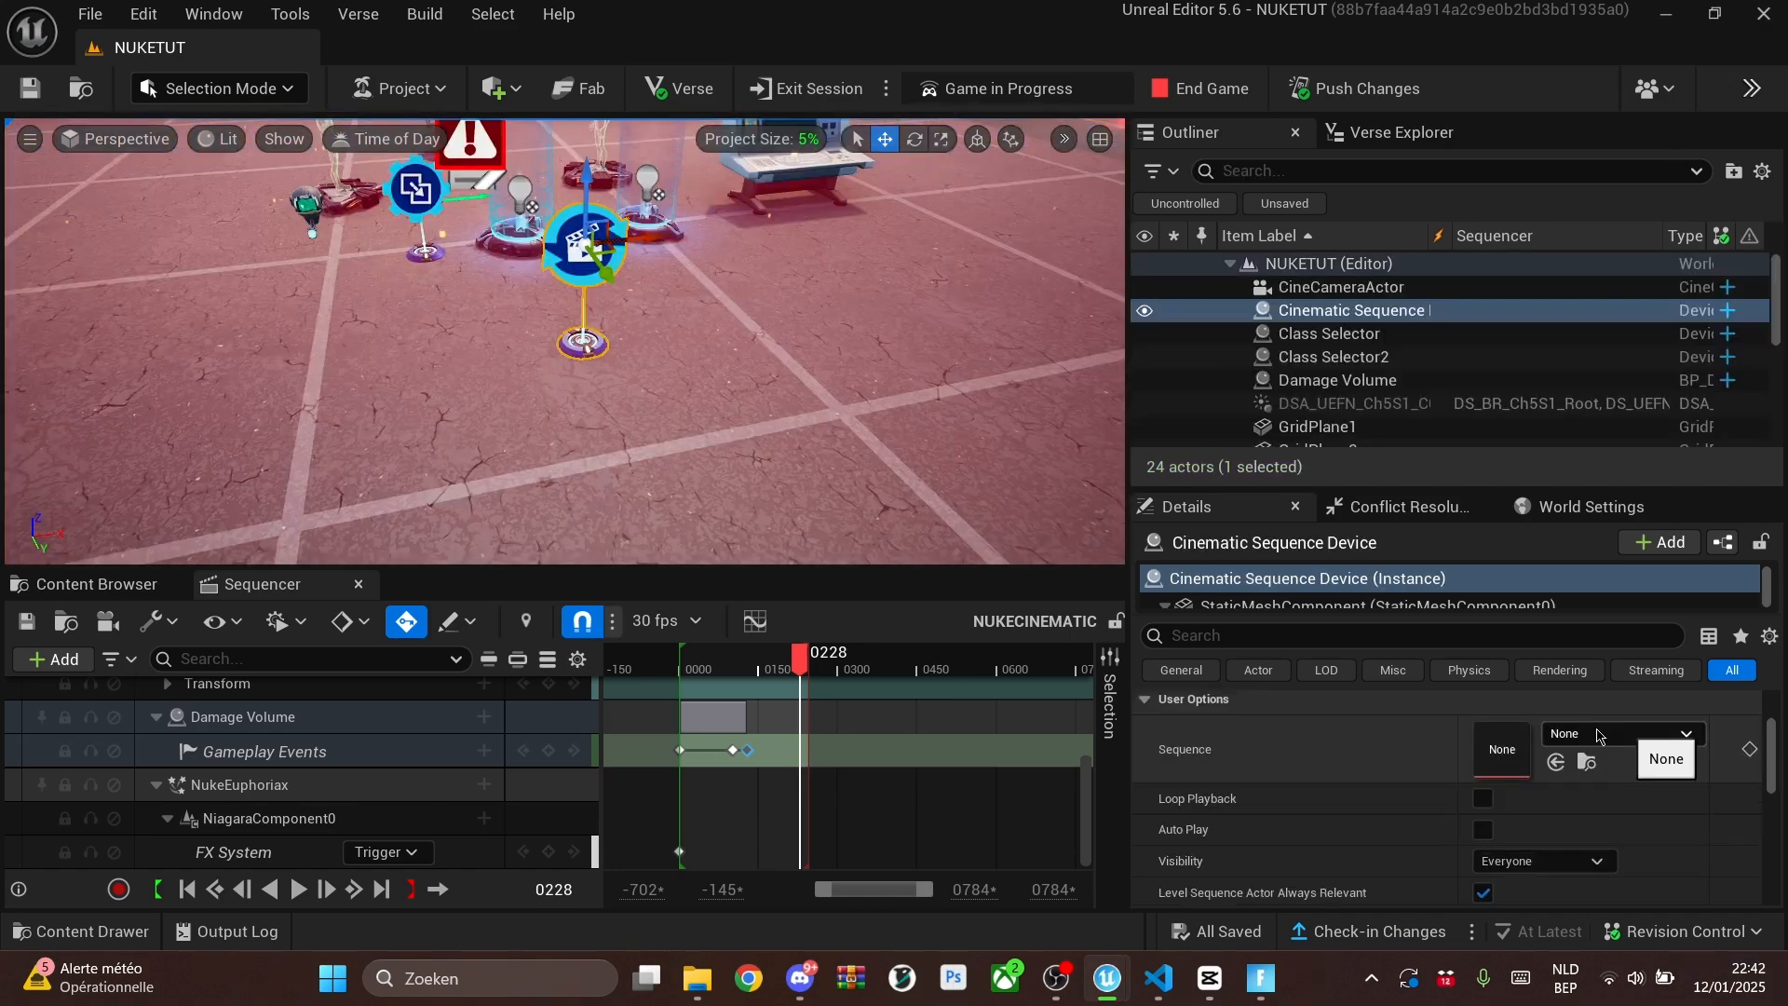
left_click(1598, 736)
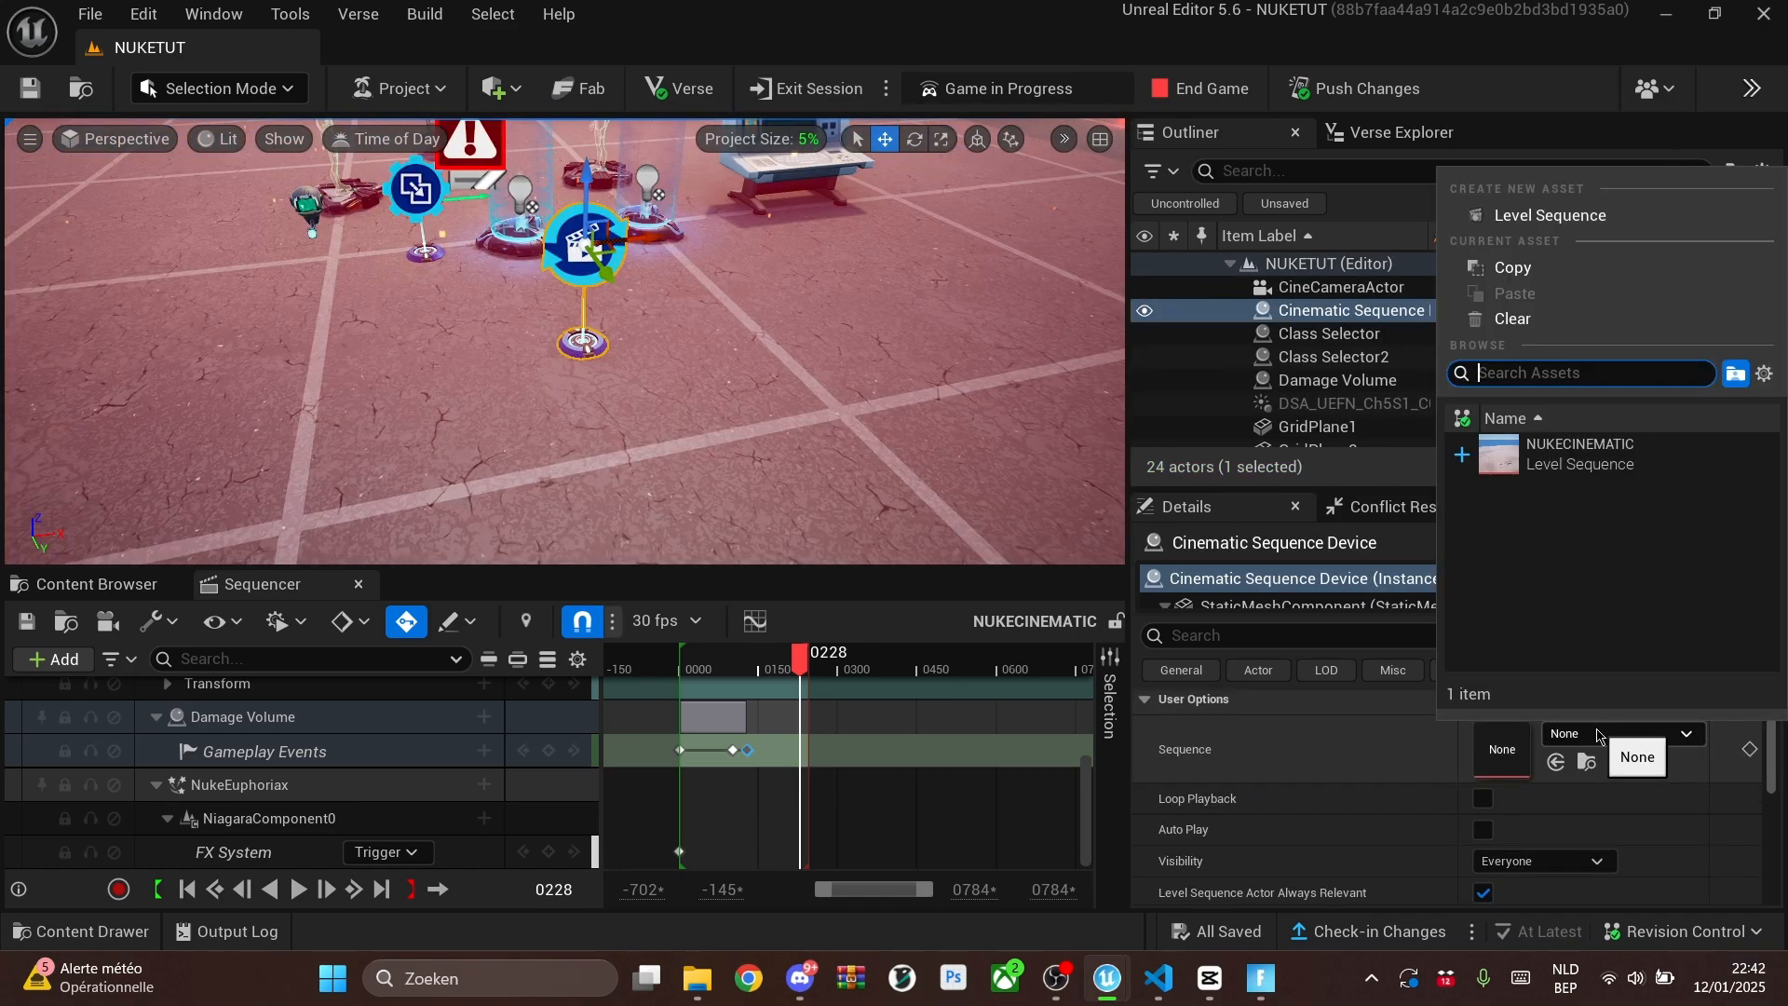
left_click(1626, 462)
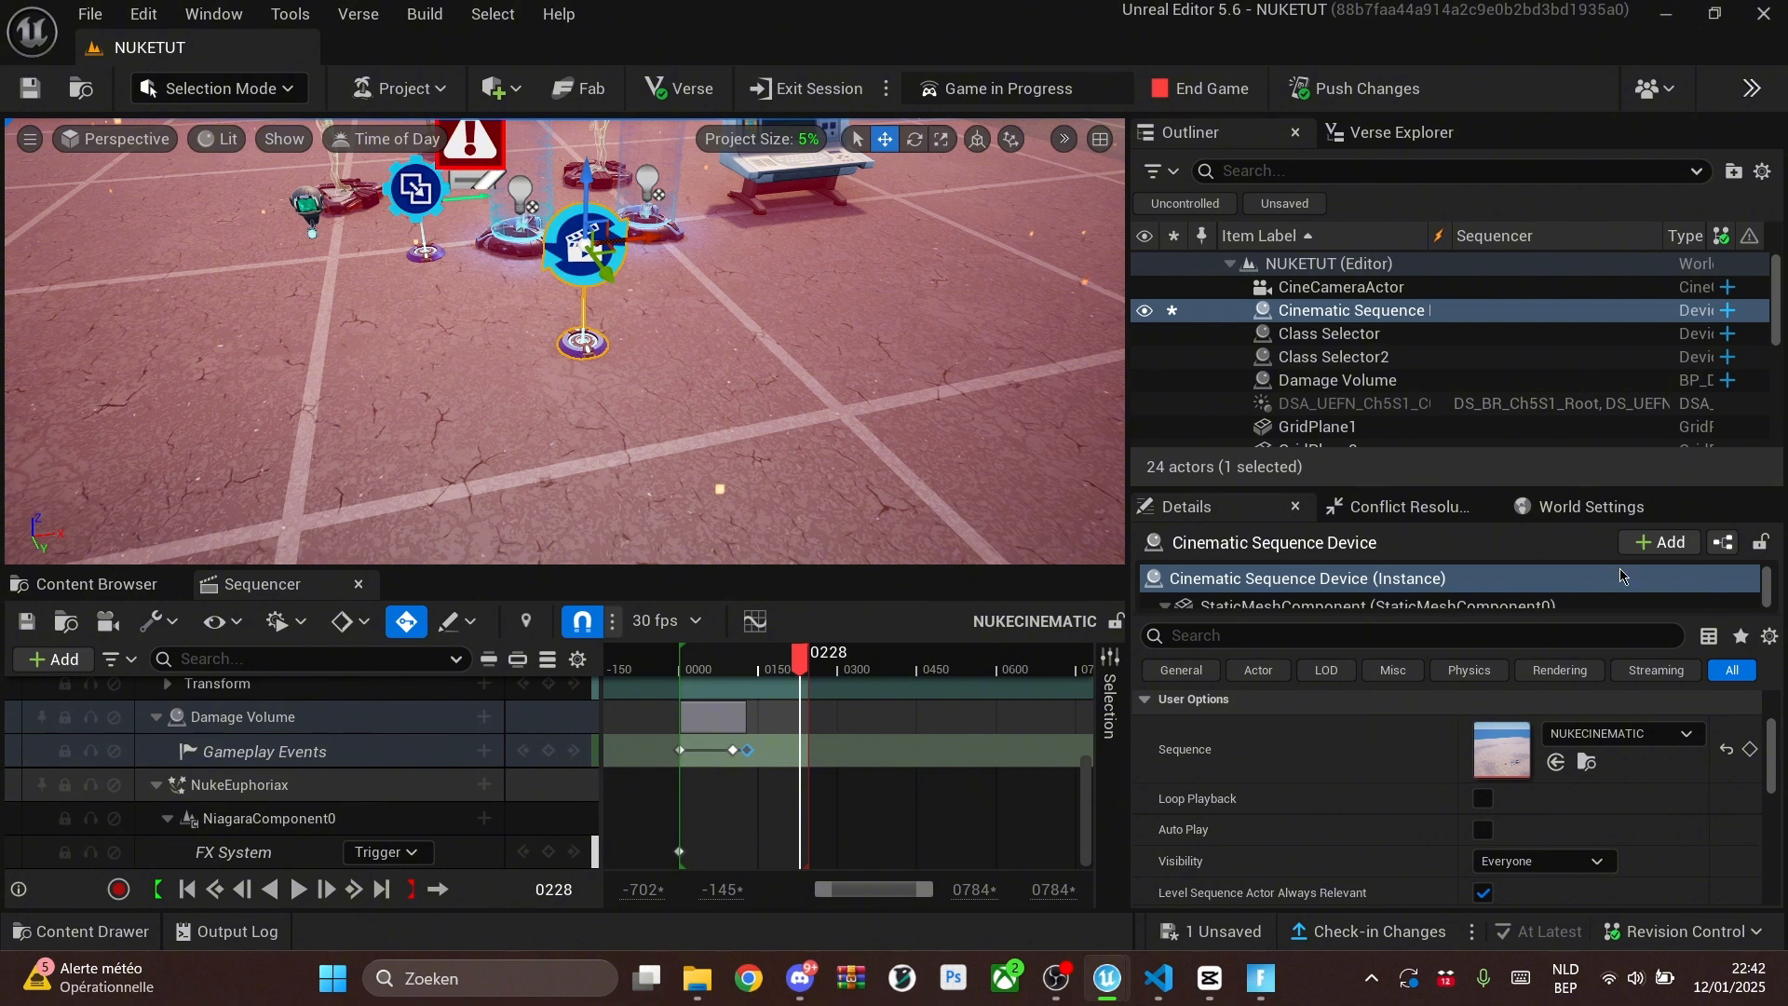
Step: Push the changes to the running session and shoot the respawning sentry with the assault rifle to complete the five-kill streak
left_click(1369, 90)
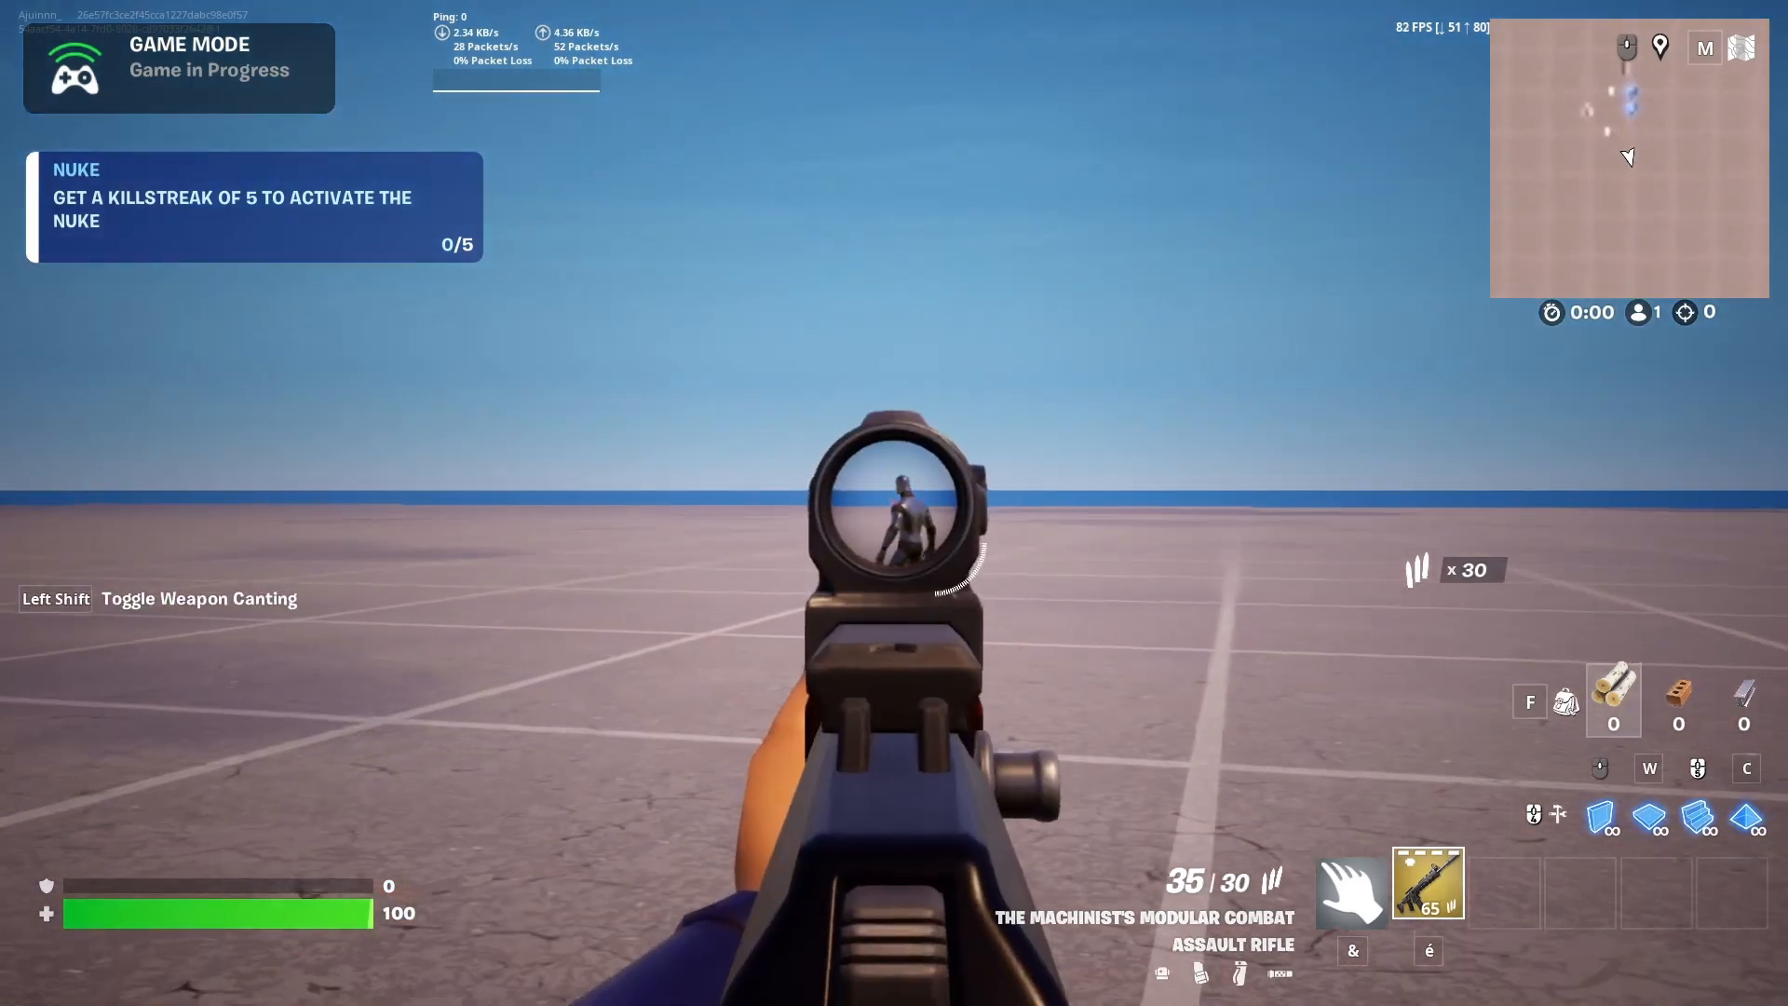
left_click(894, 503)
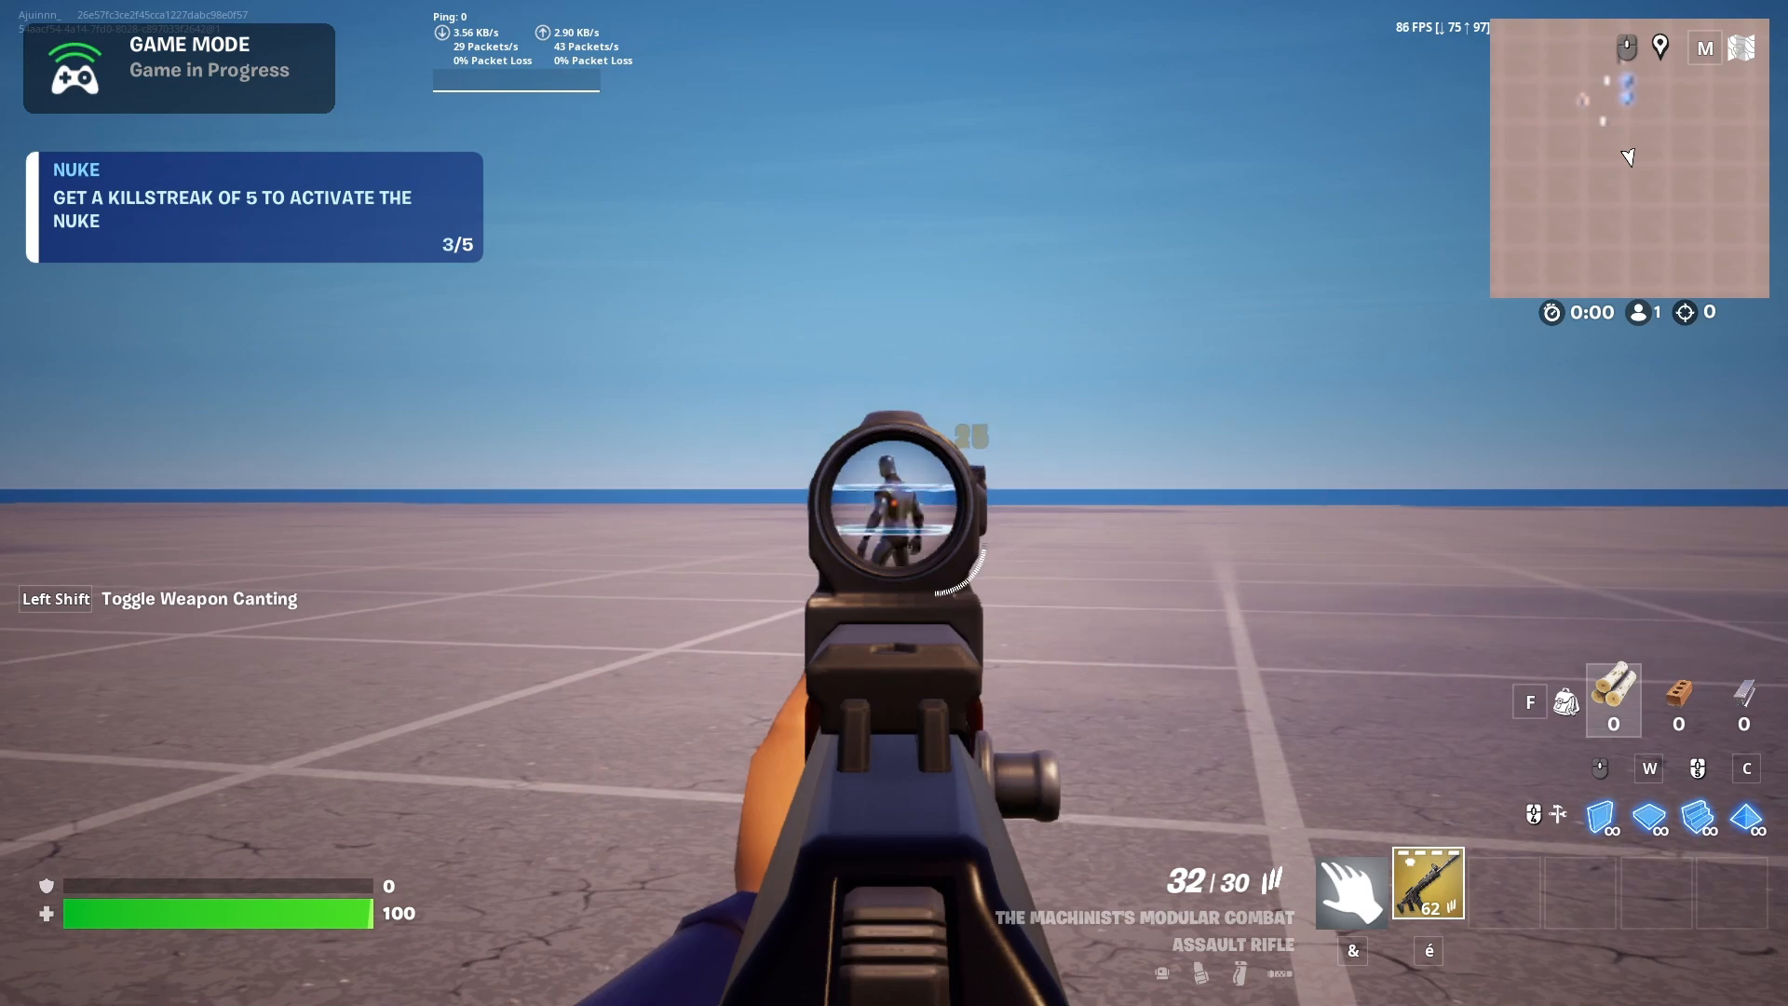
left_click(894, 503)
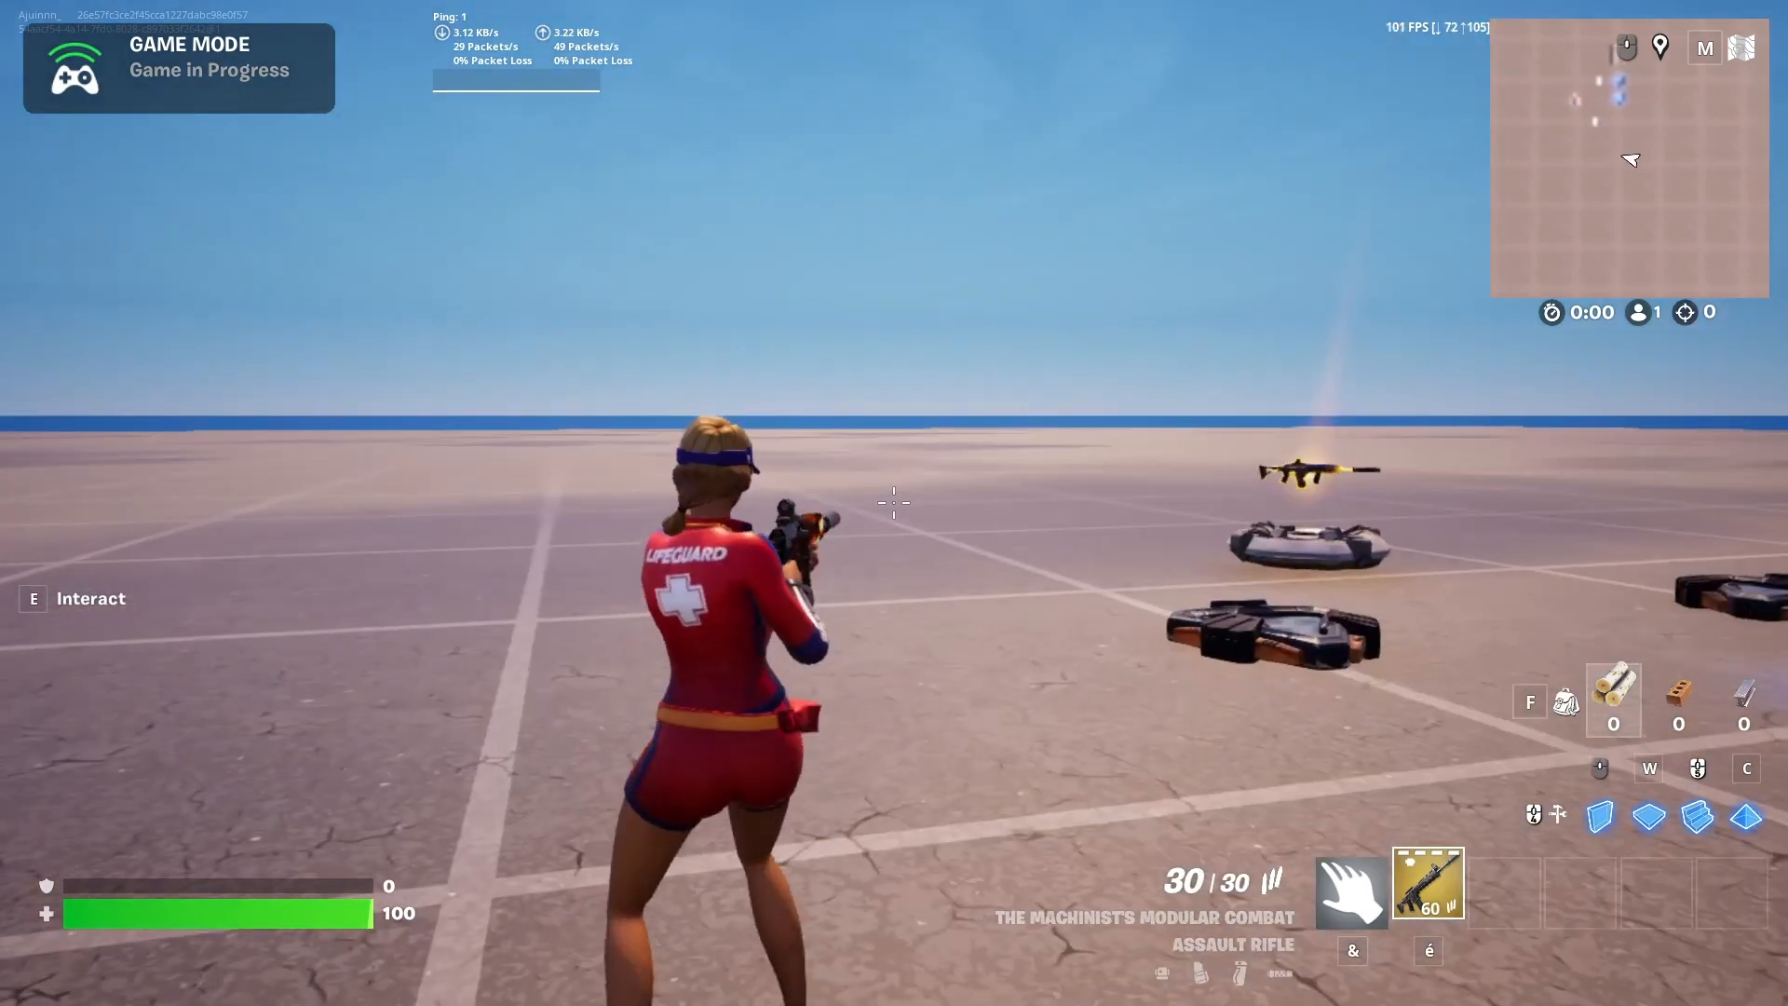
Step: Move the character around the placed devices to check the nuke cinematic and its effect on the player
key("z")
key("z")
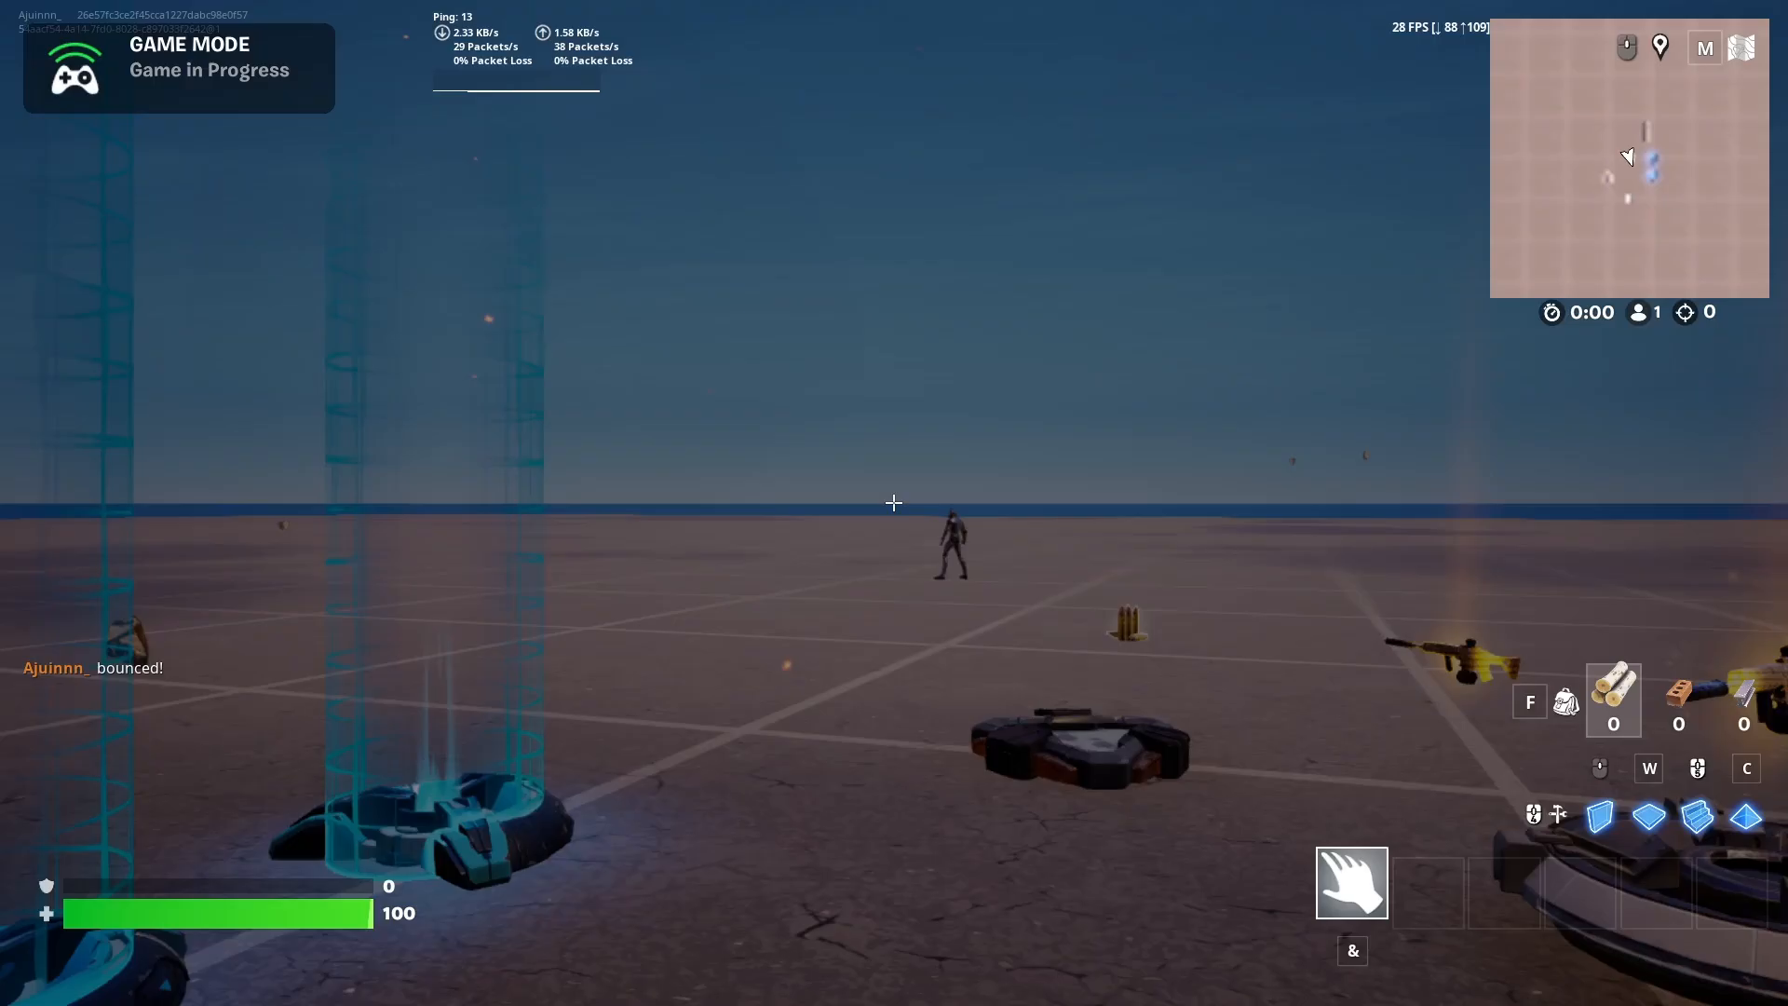
key("shift+z")
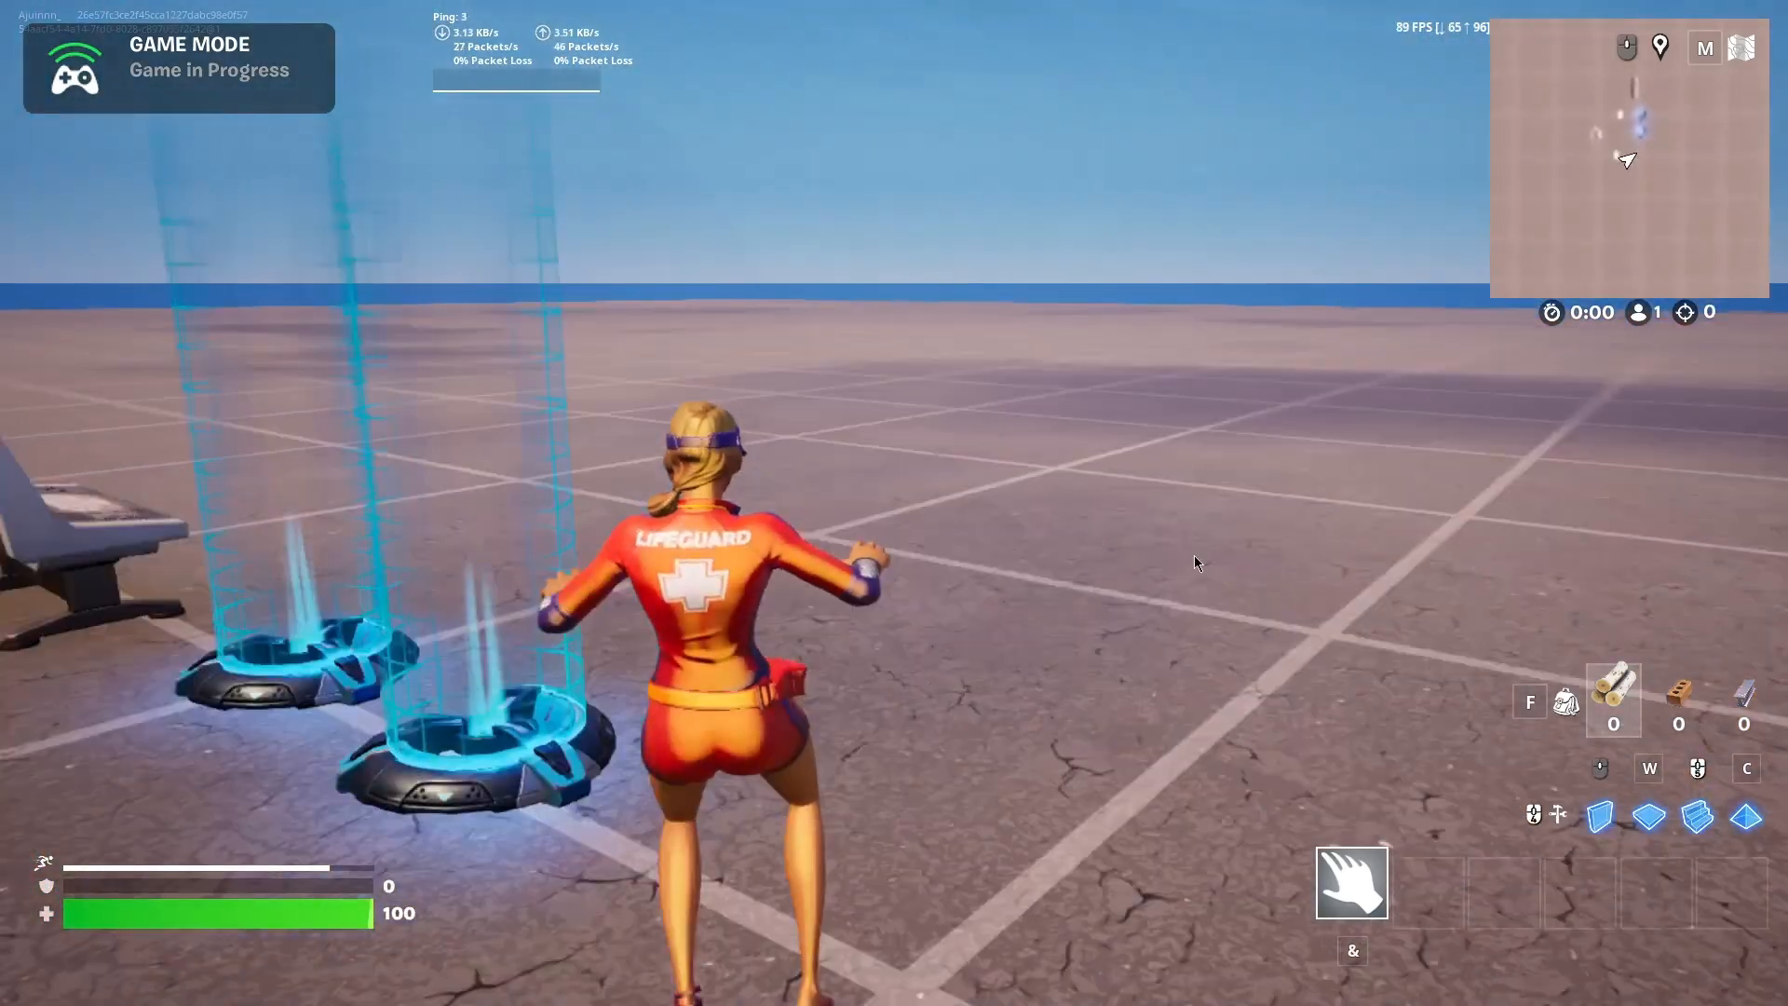
Step: Switch from the game back to the UEFN editor and minimize the Message Log window
key("super")
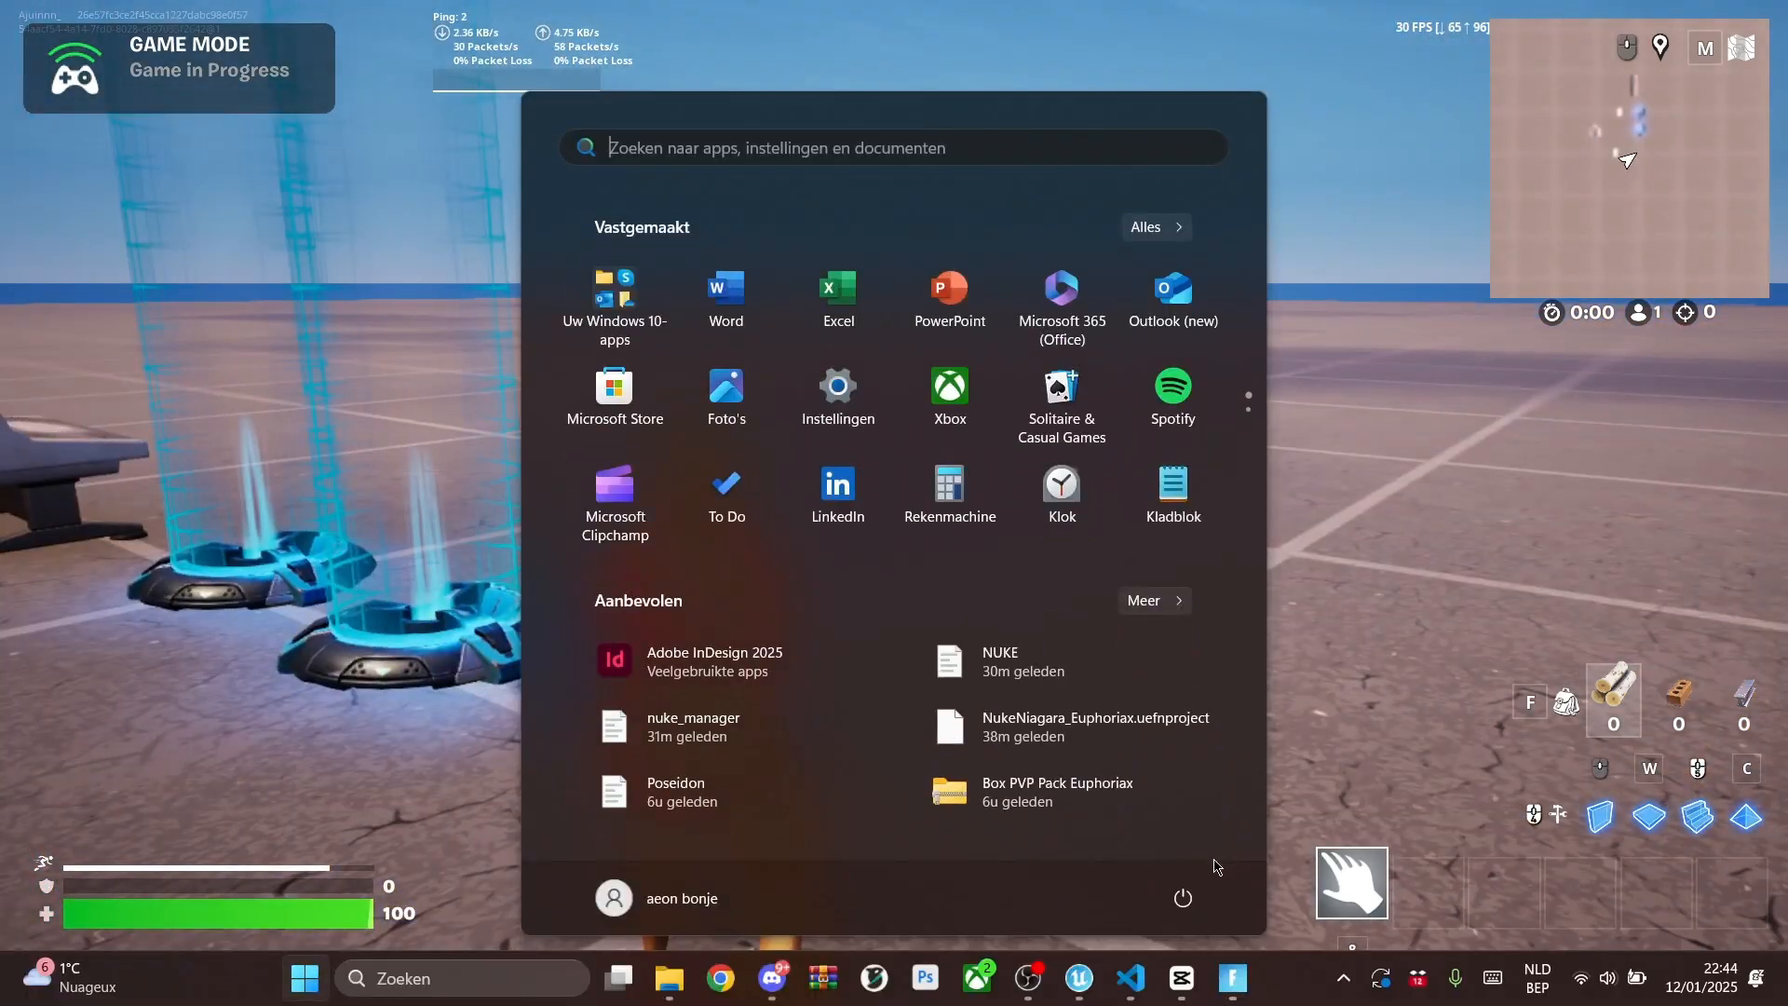
left_click(1084, 979)
left_click(849, 892)
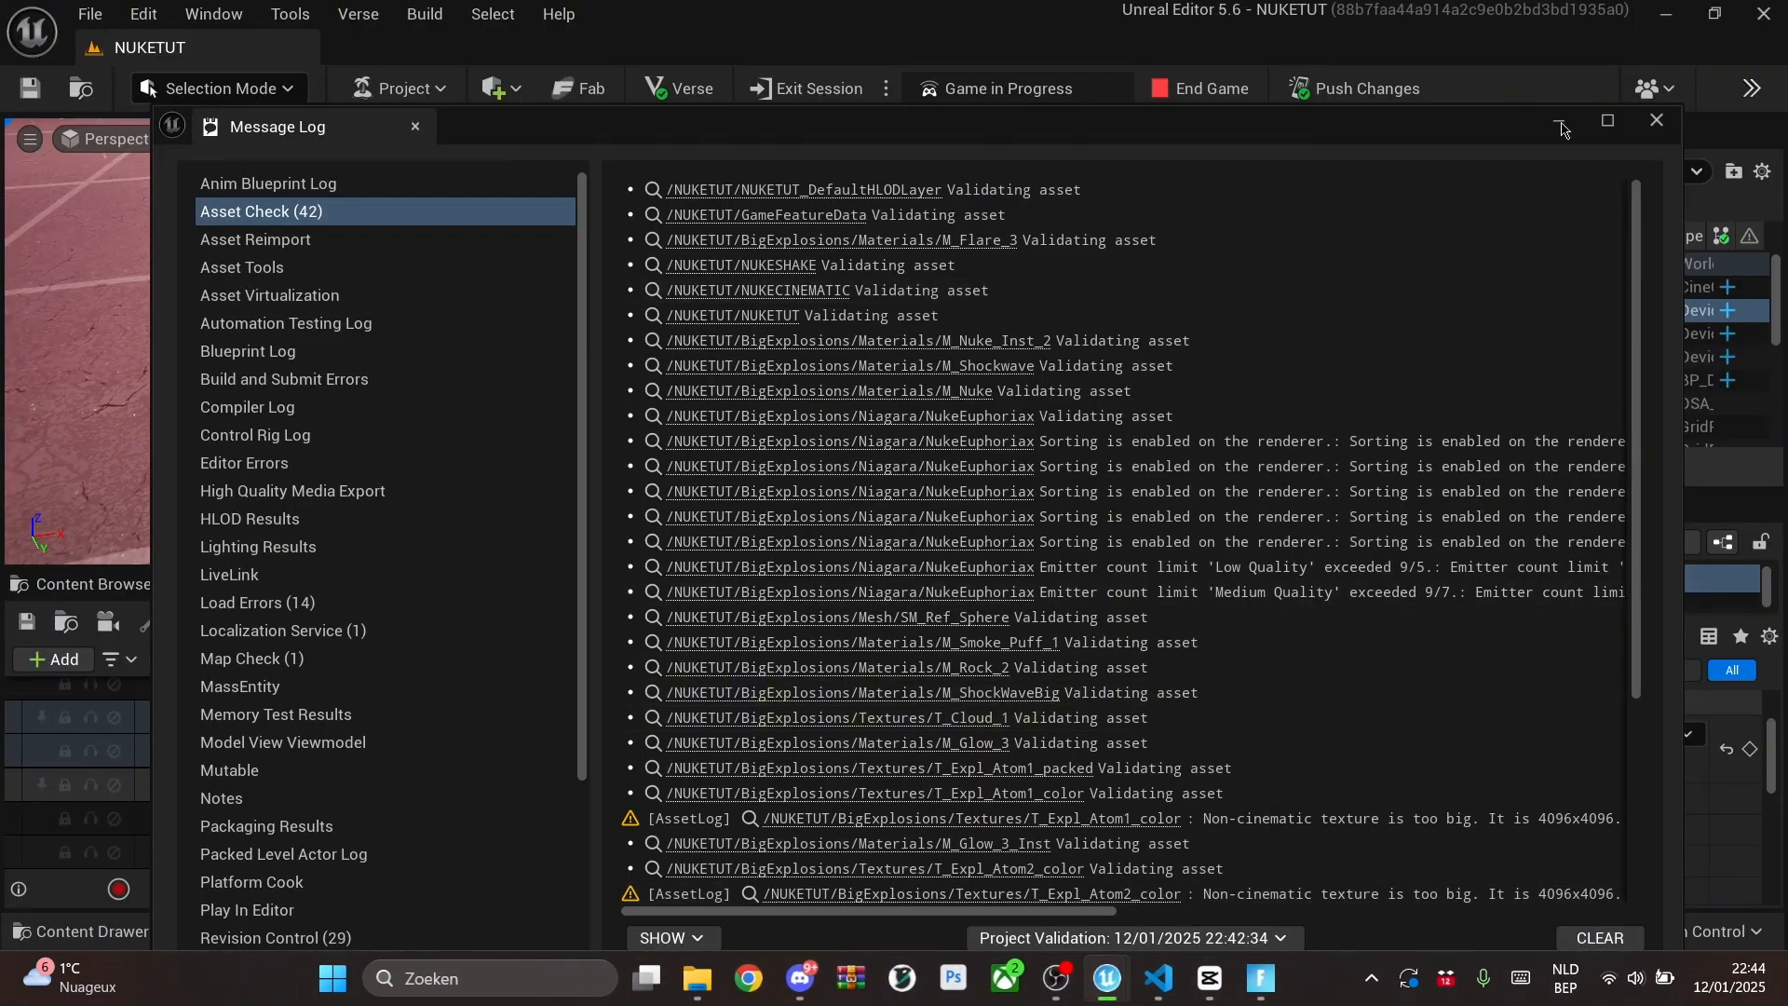
left_click(1560, 125)
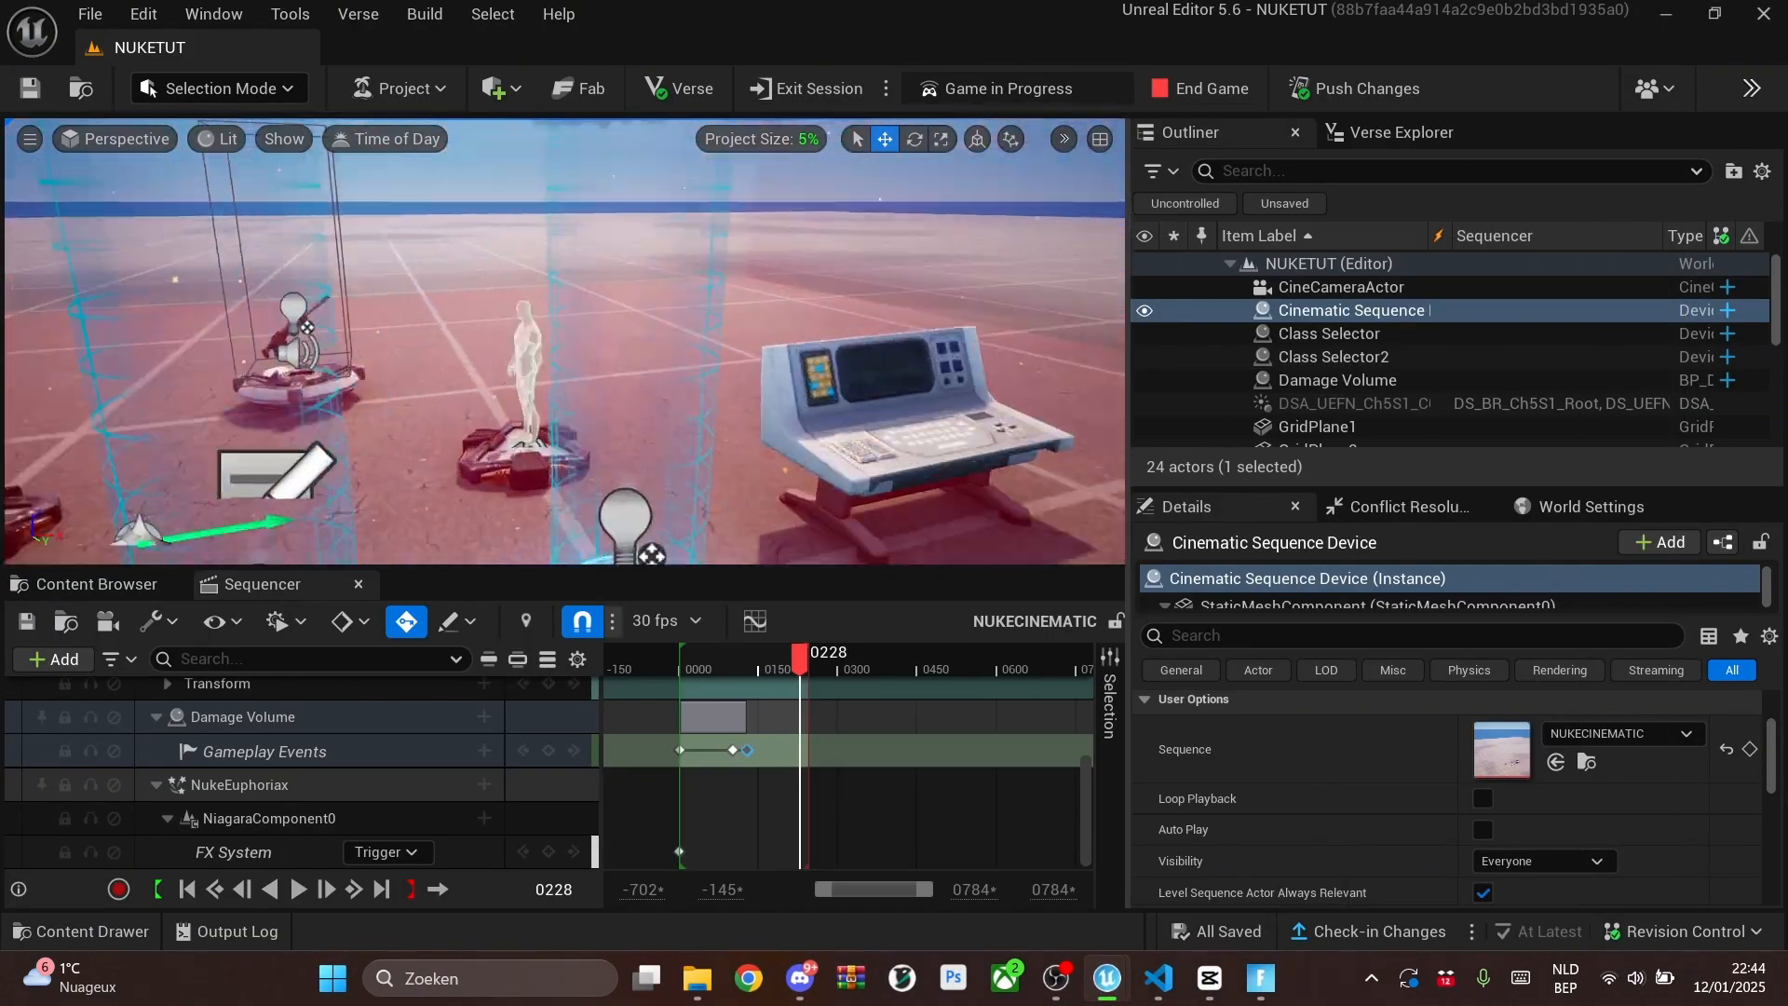
Step: Select the nuke manager device and set its TimeUntilKill to 5
left_click(745, 298)
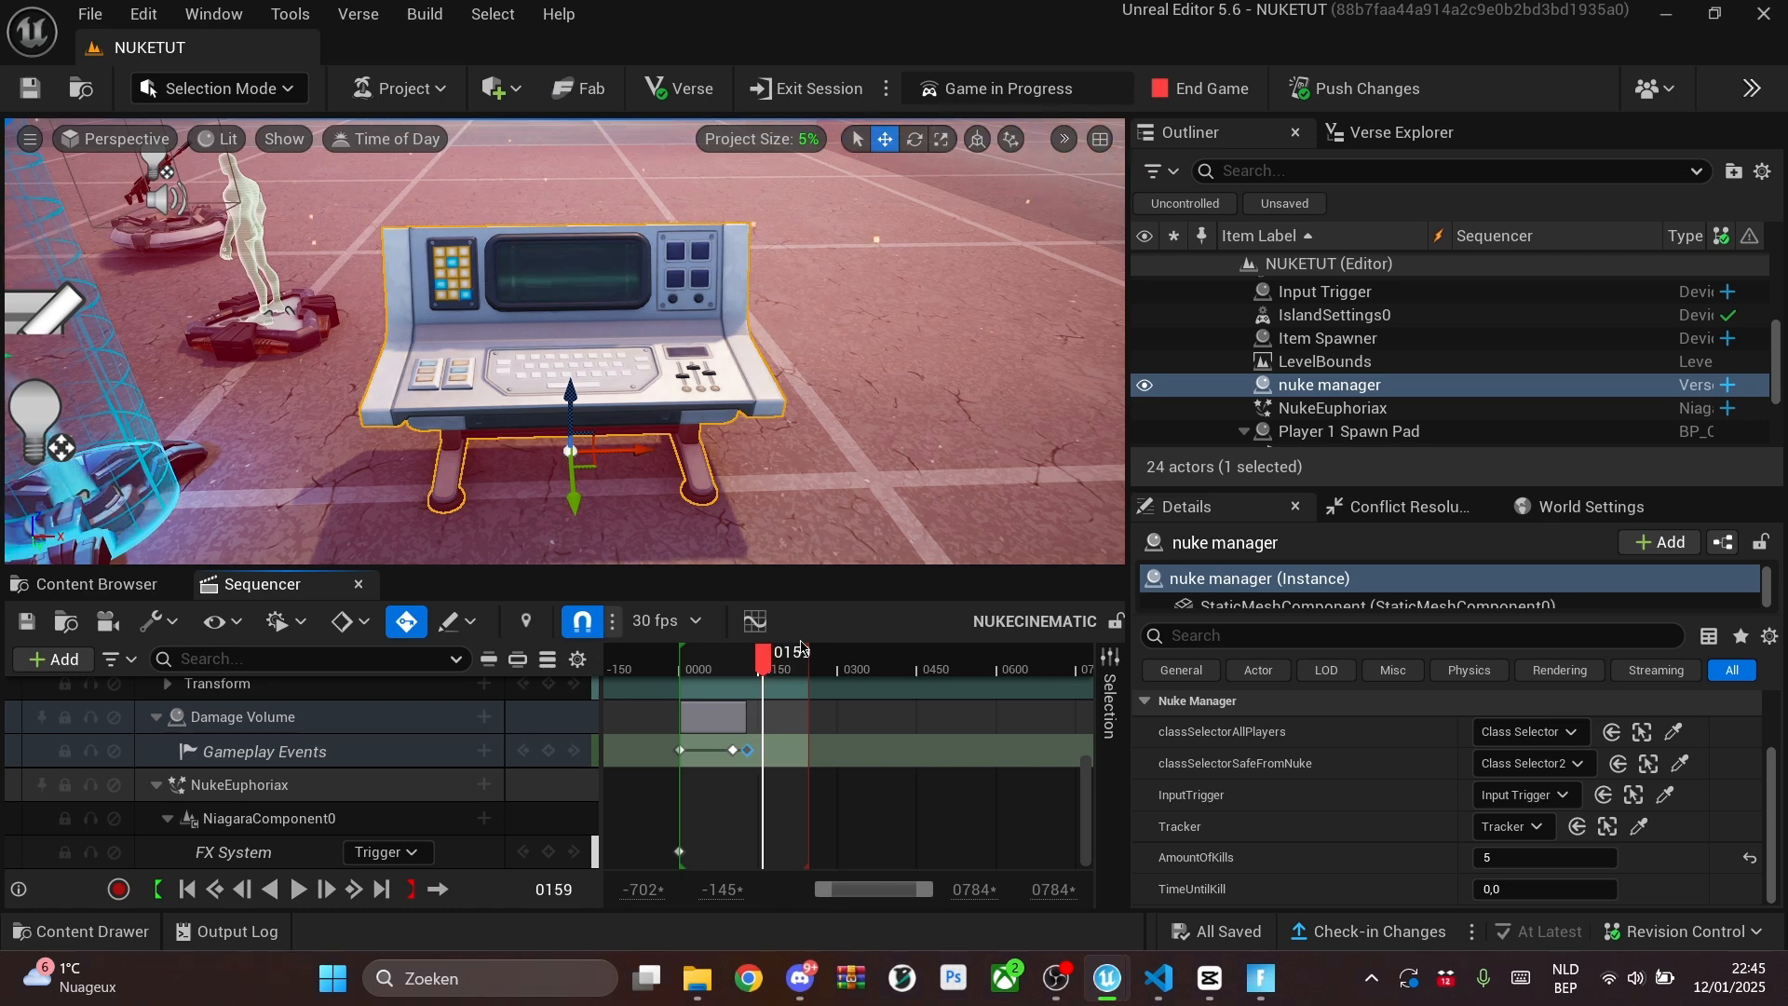
left_click(1493, 888)
type("5")
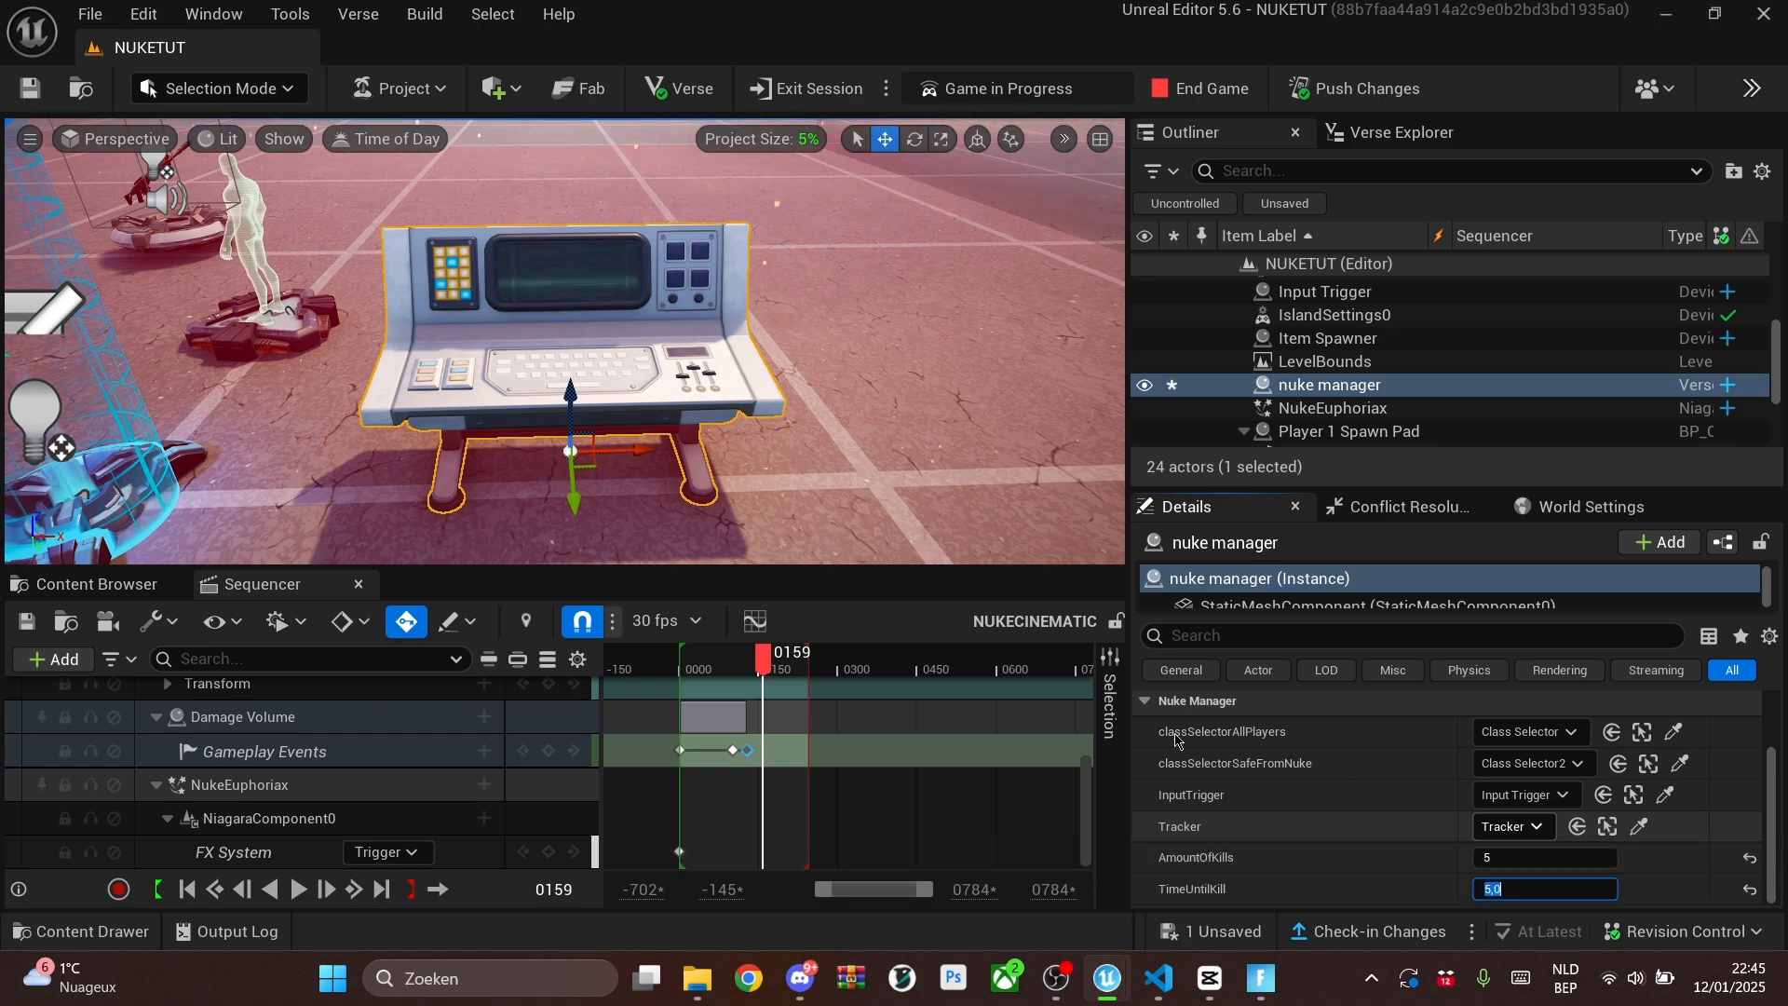